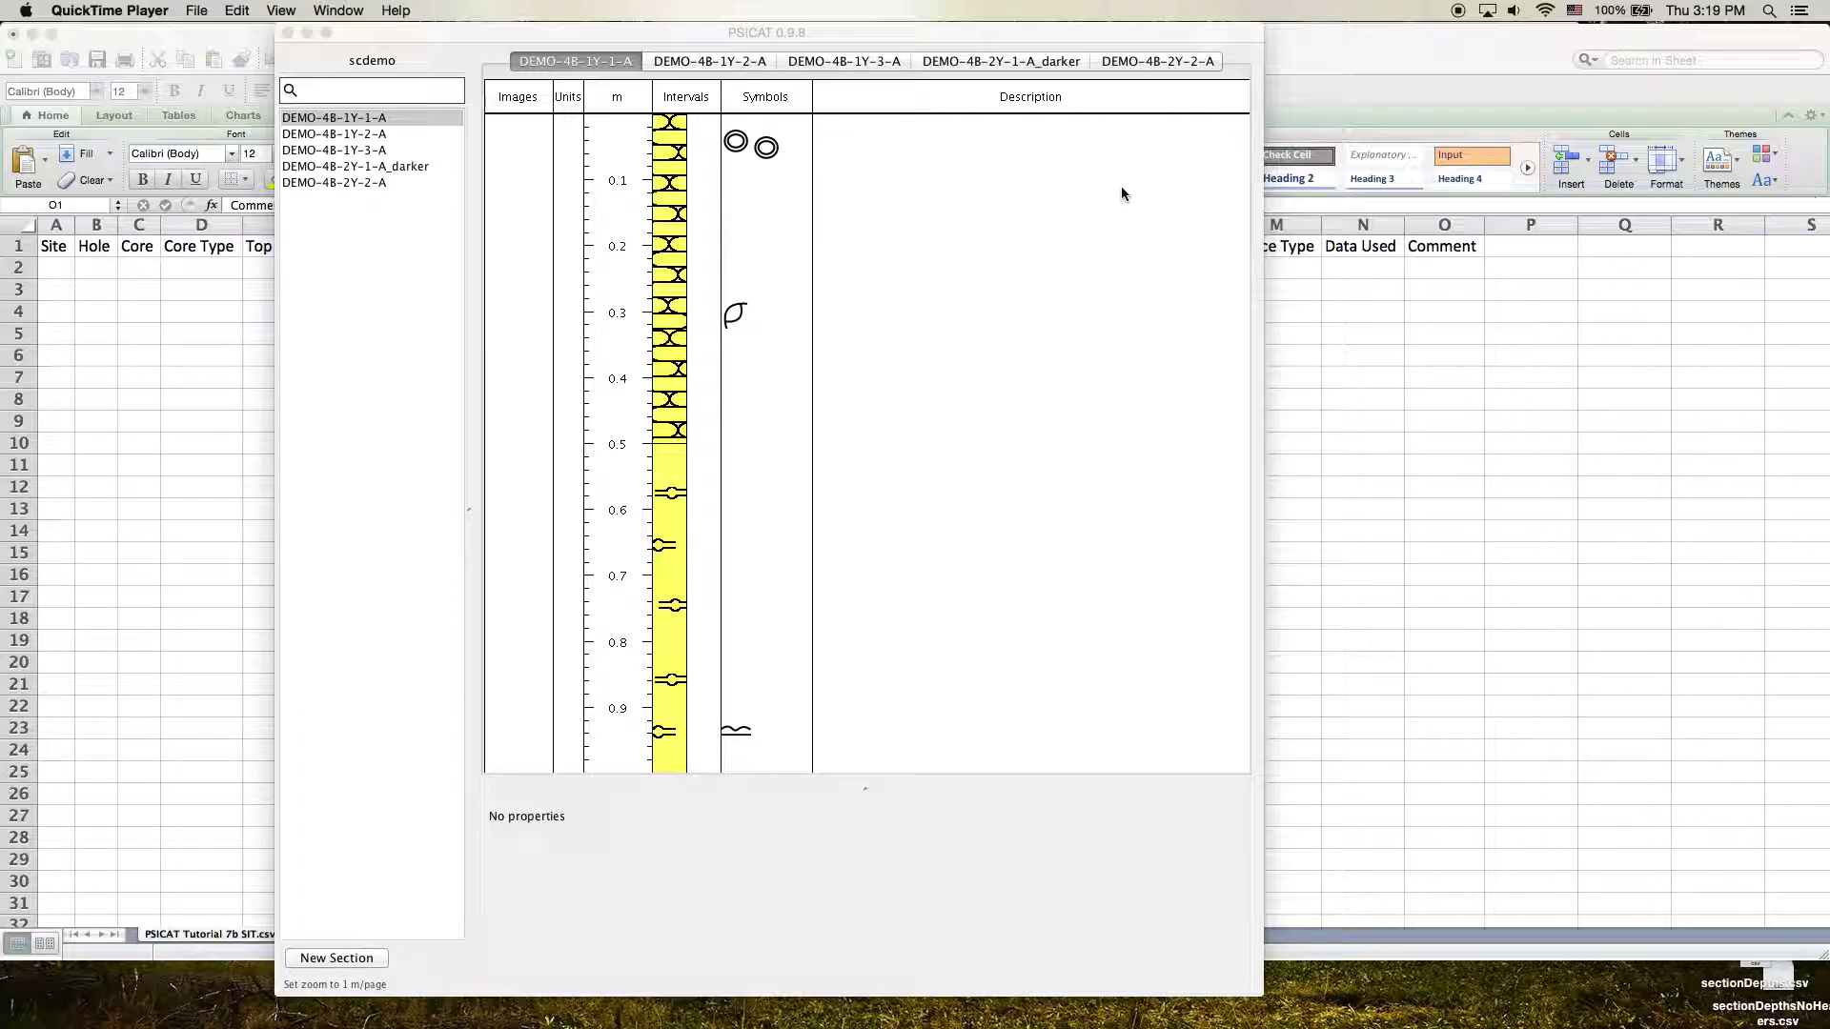
Switch to Excel with the PSICAT Tutorial 7b SIT.csv spreadsheet and highlight the Site through Core Type columns.
click(1357, 48)
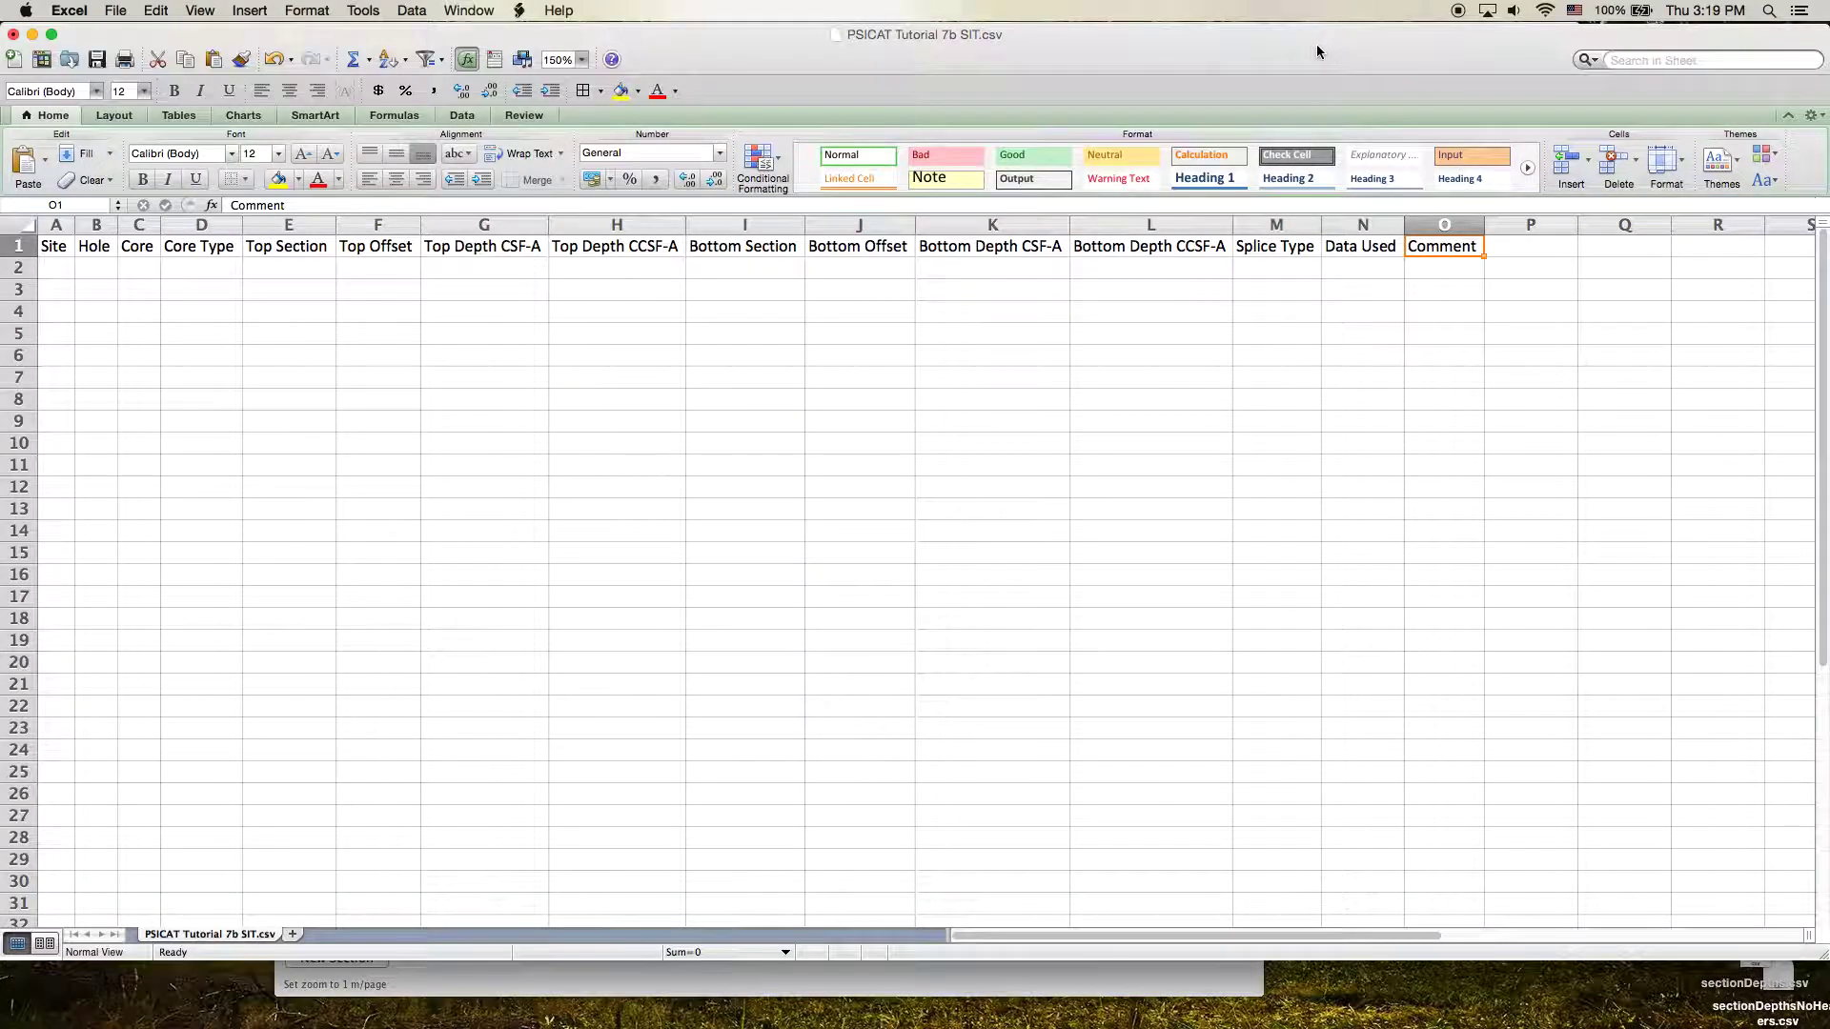
drag(1317, 43, 1352, 32)
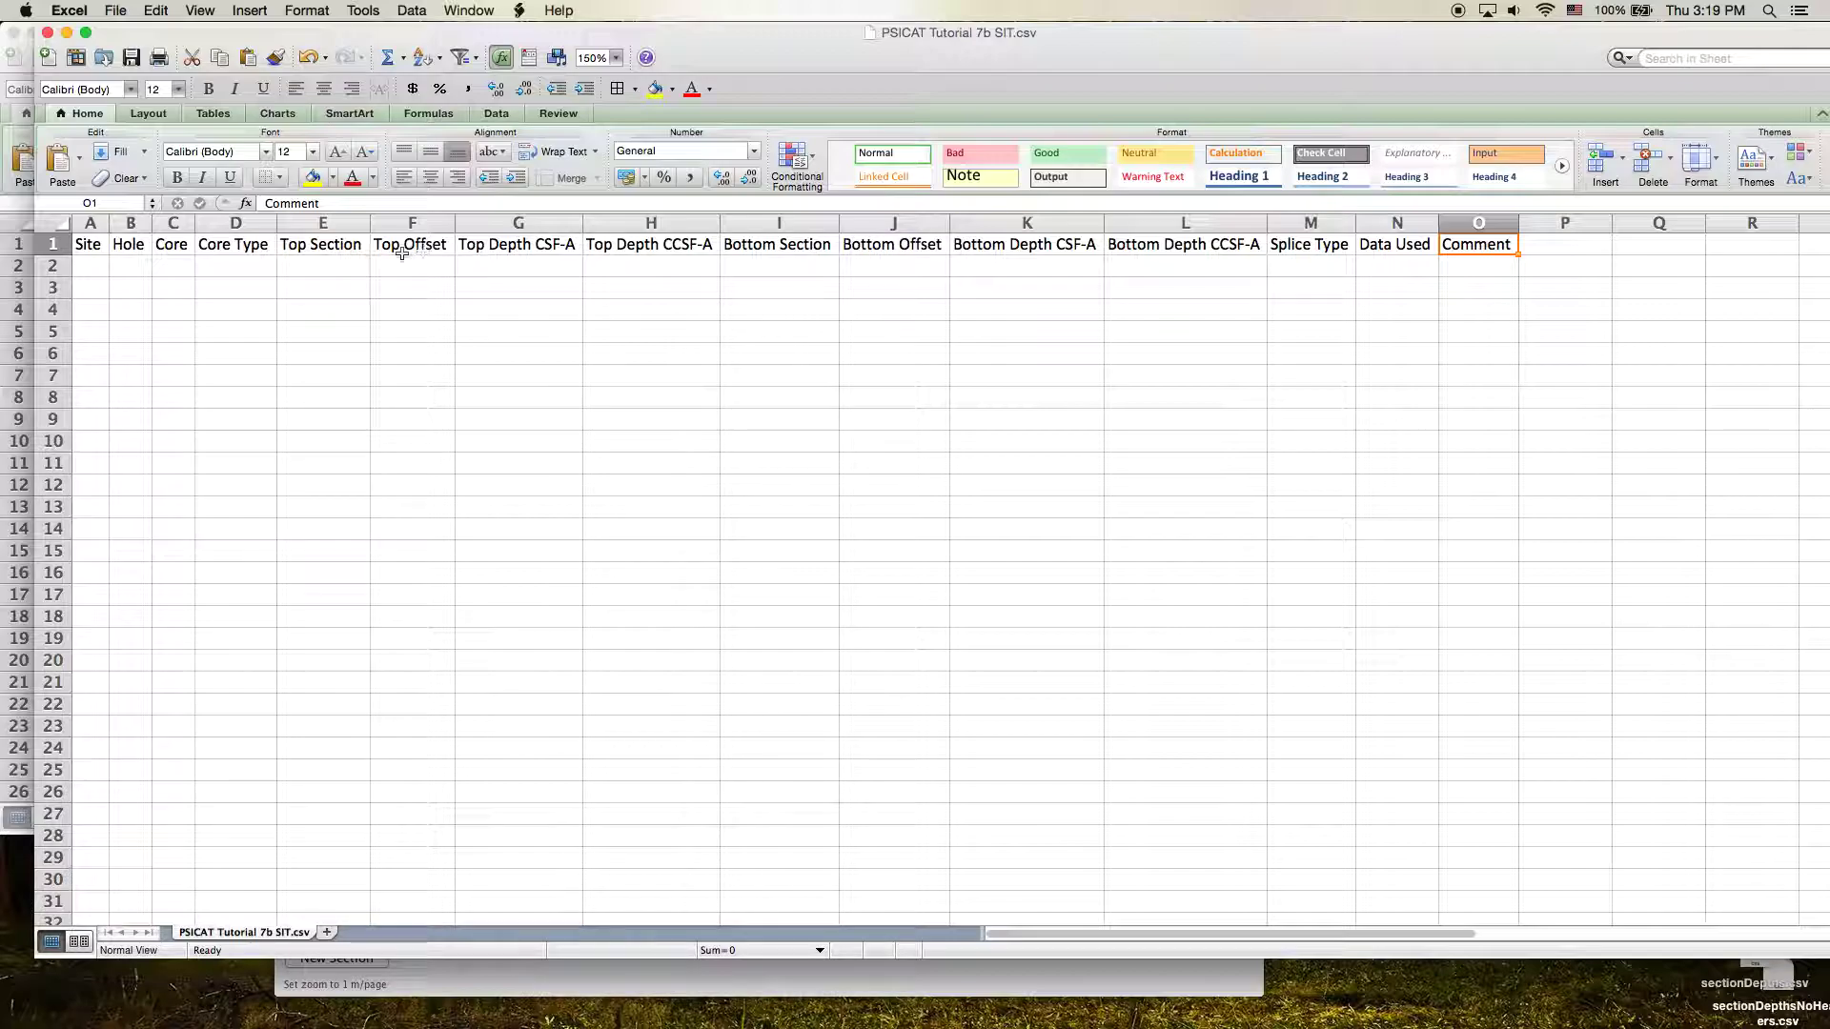
click(103, 222)
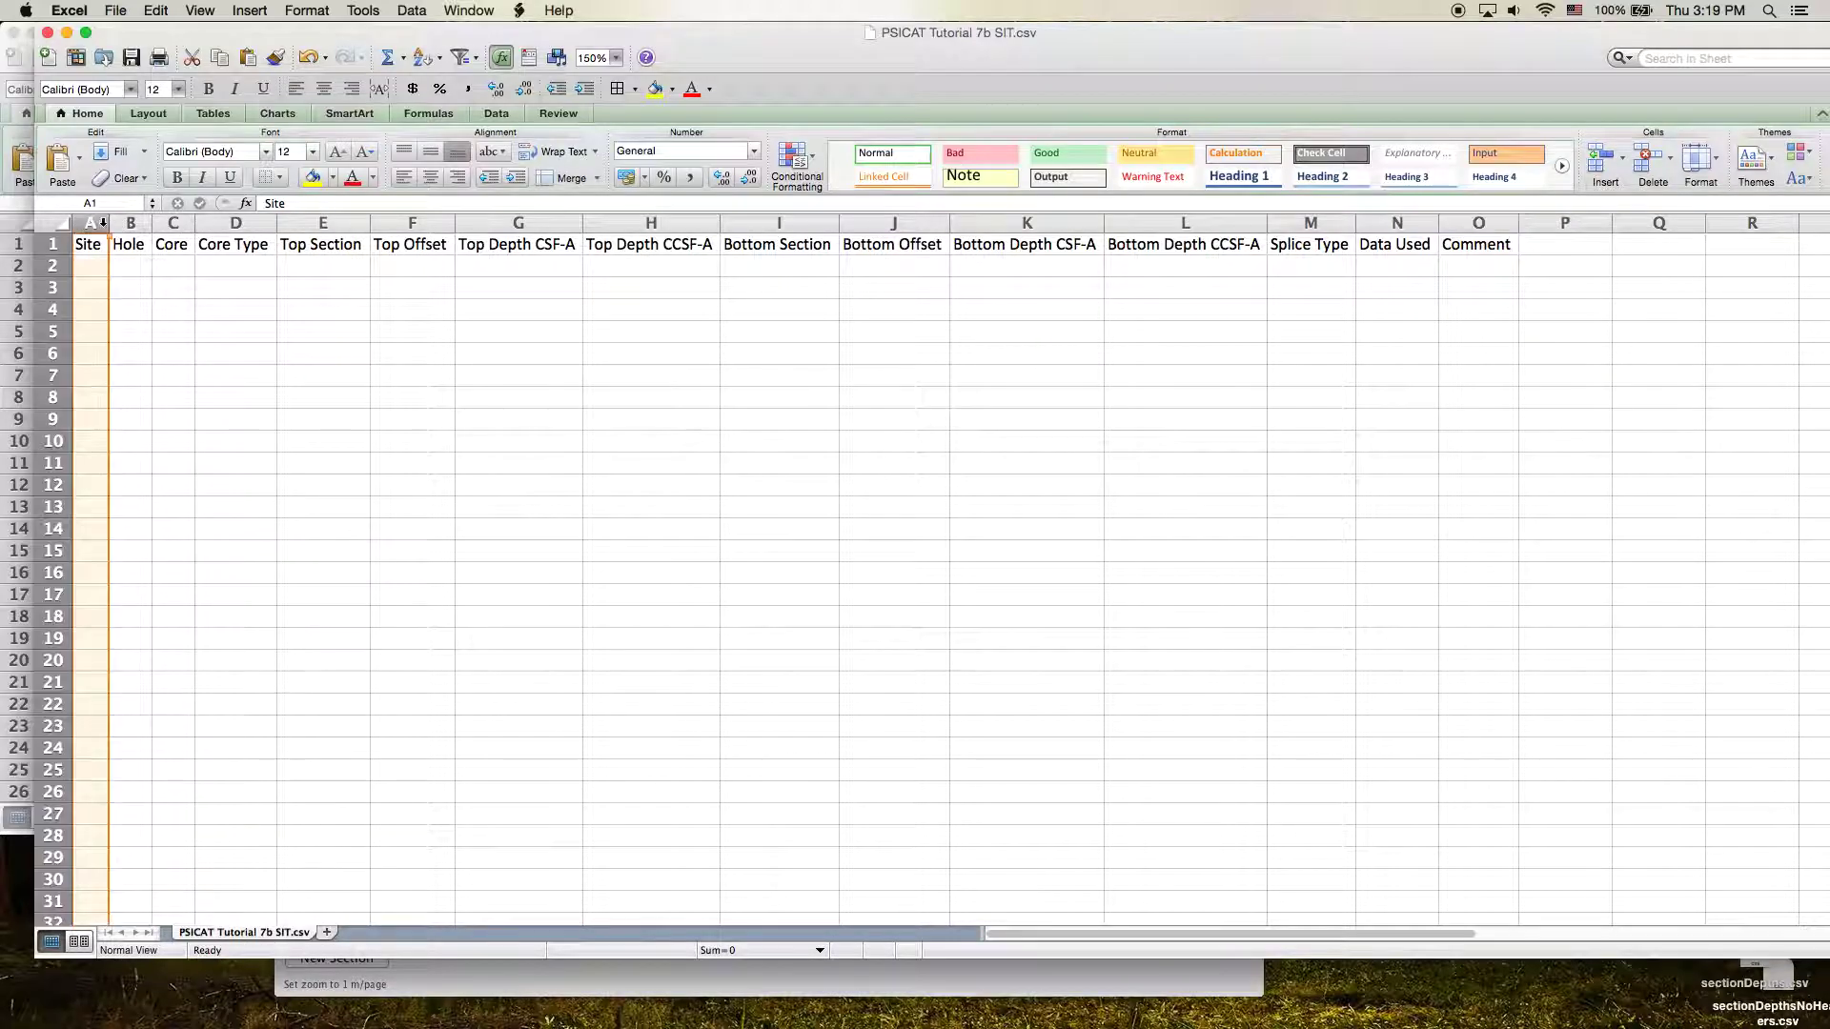
shift+click(235, 222)
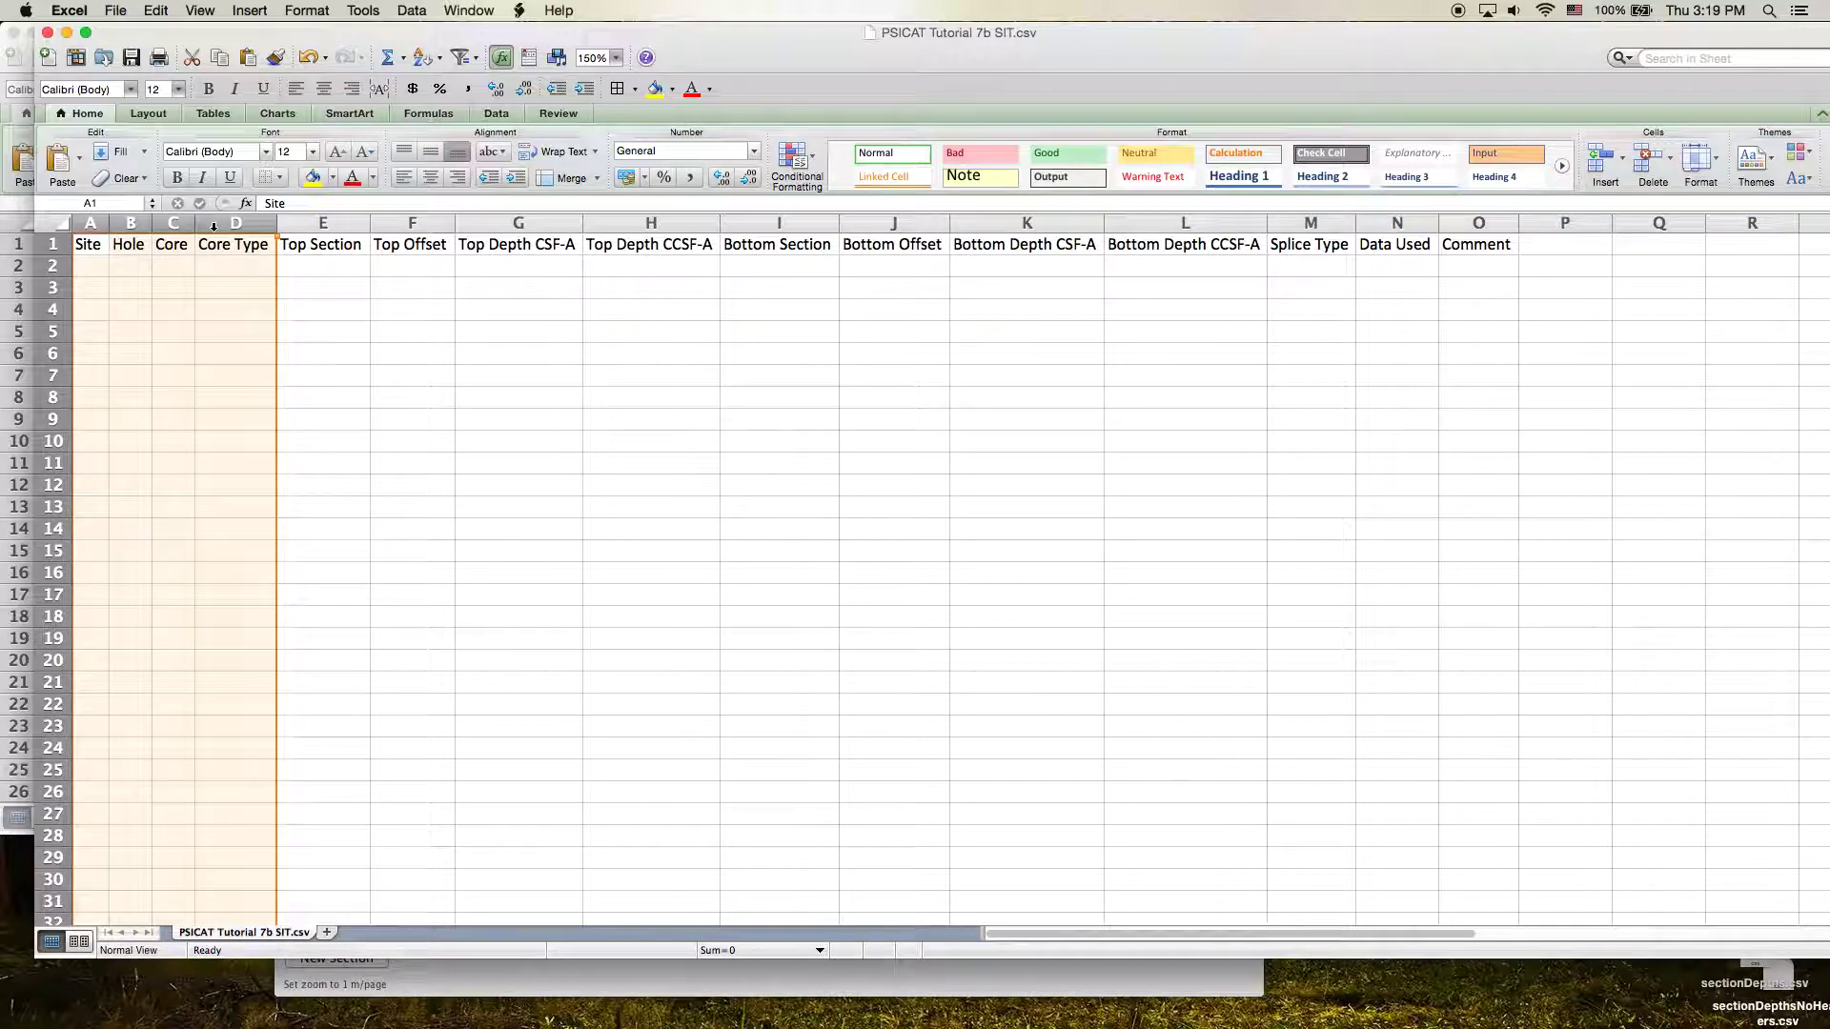
Review the Top Section through Top Depth CCSF-A columns, then the Top Depth CSF-A column's first empty cell.
click(326, 222)
shift+click(651, 222)
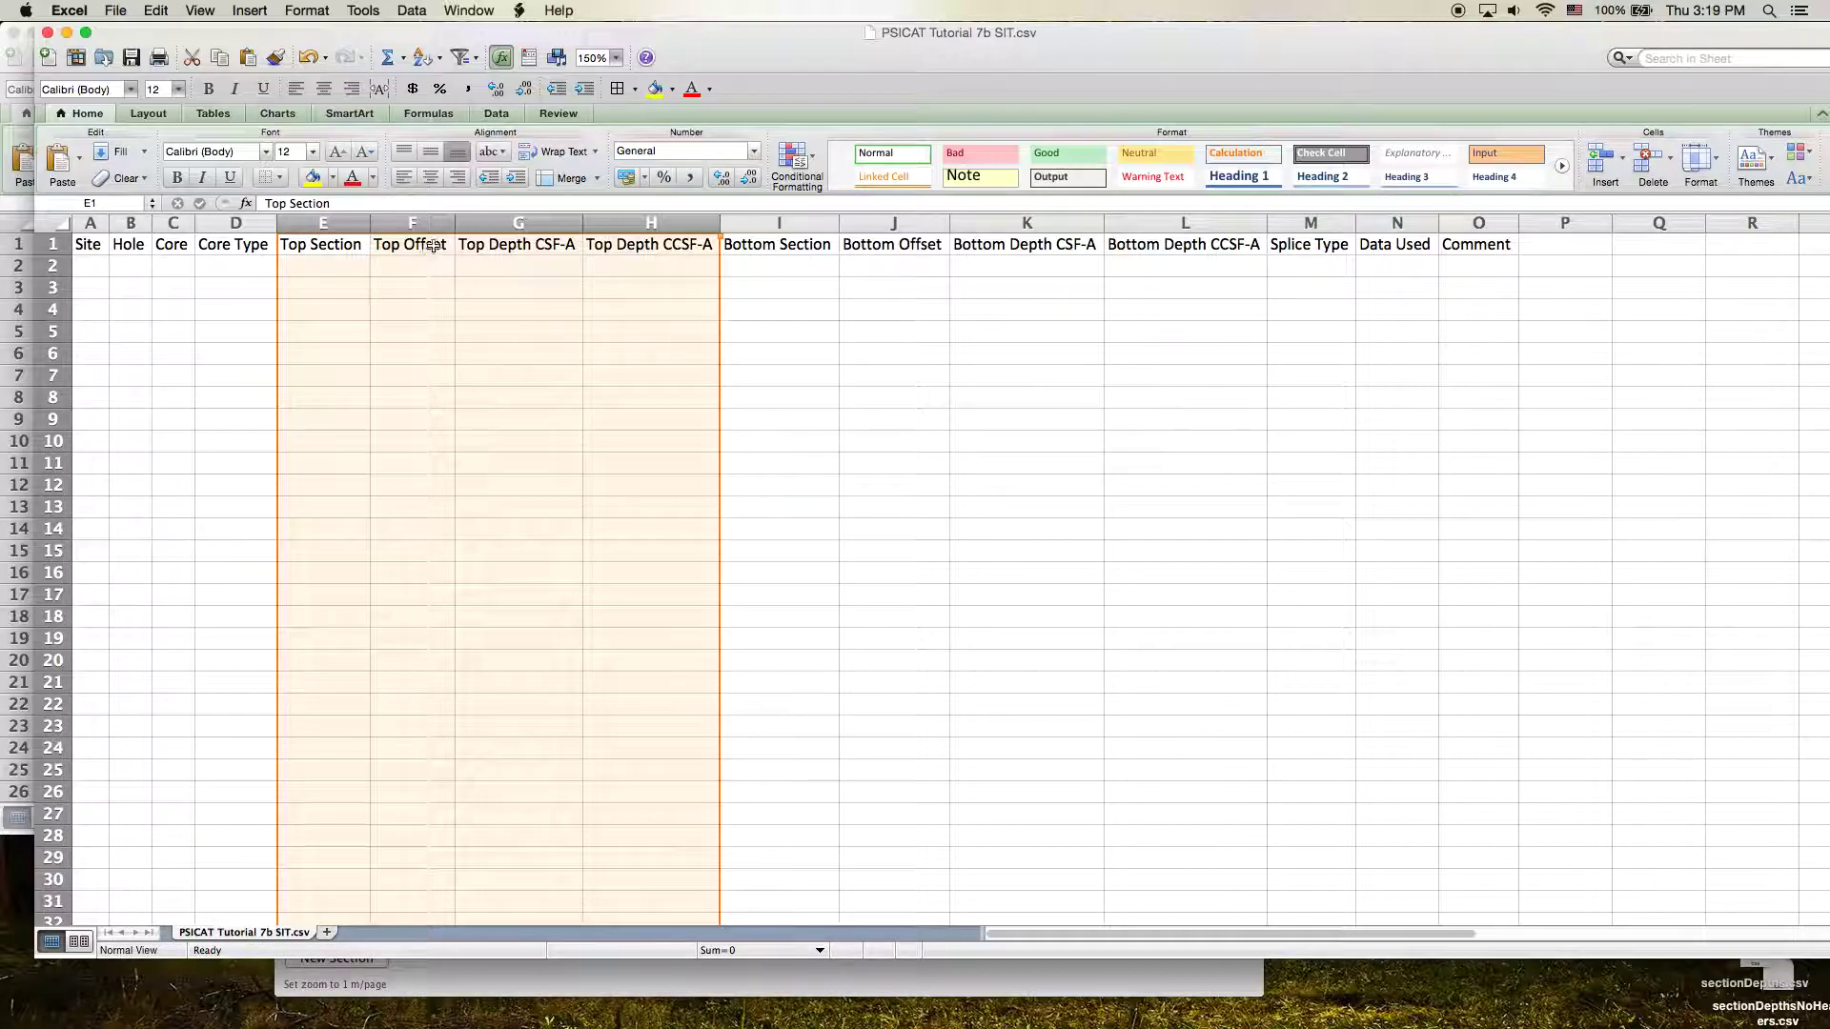
click(527, 266)
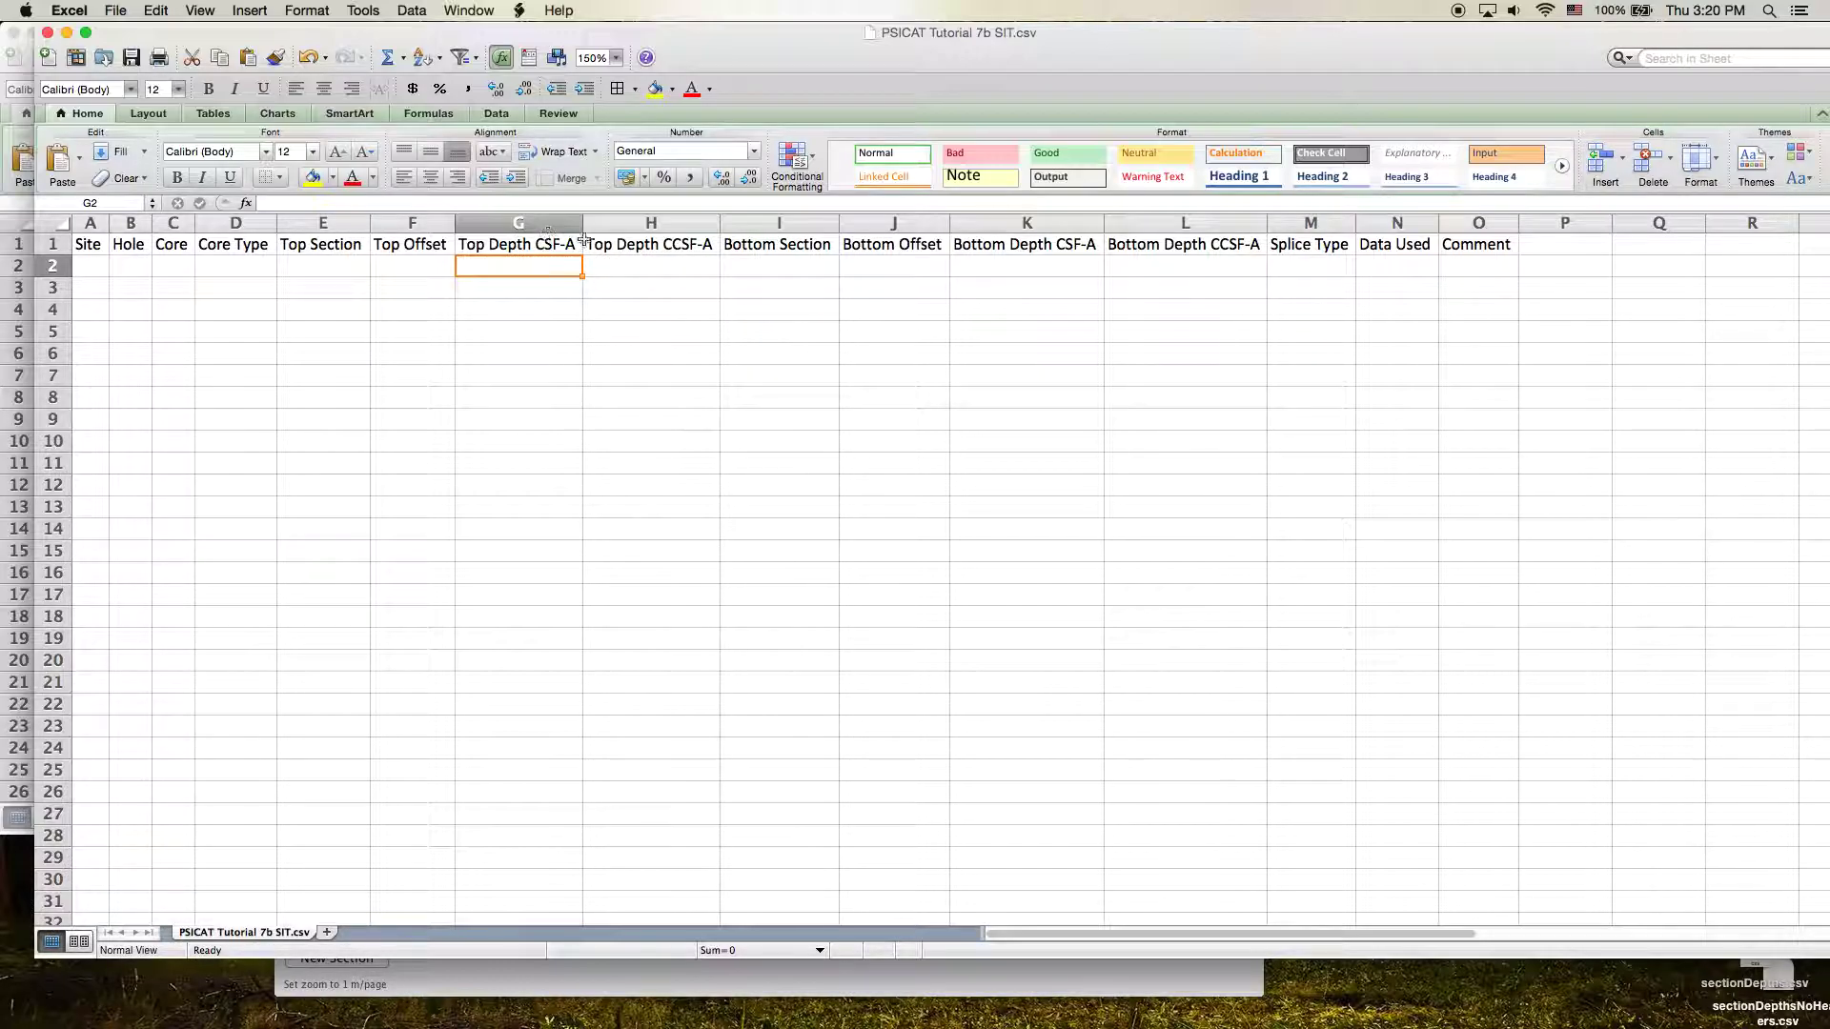
Review the Bottom Section through Bottom Depth CCSF-A columns, ending with the two bottom depth columns highlighted.
click(802, 229)
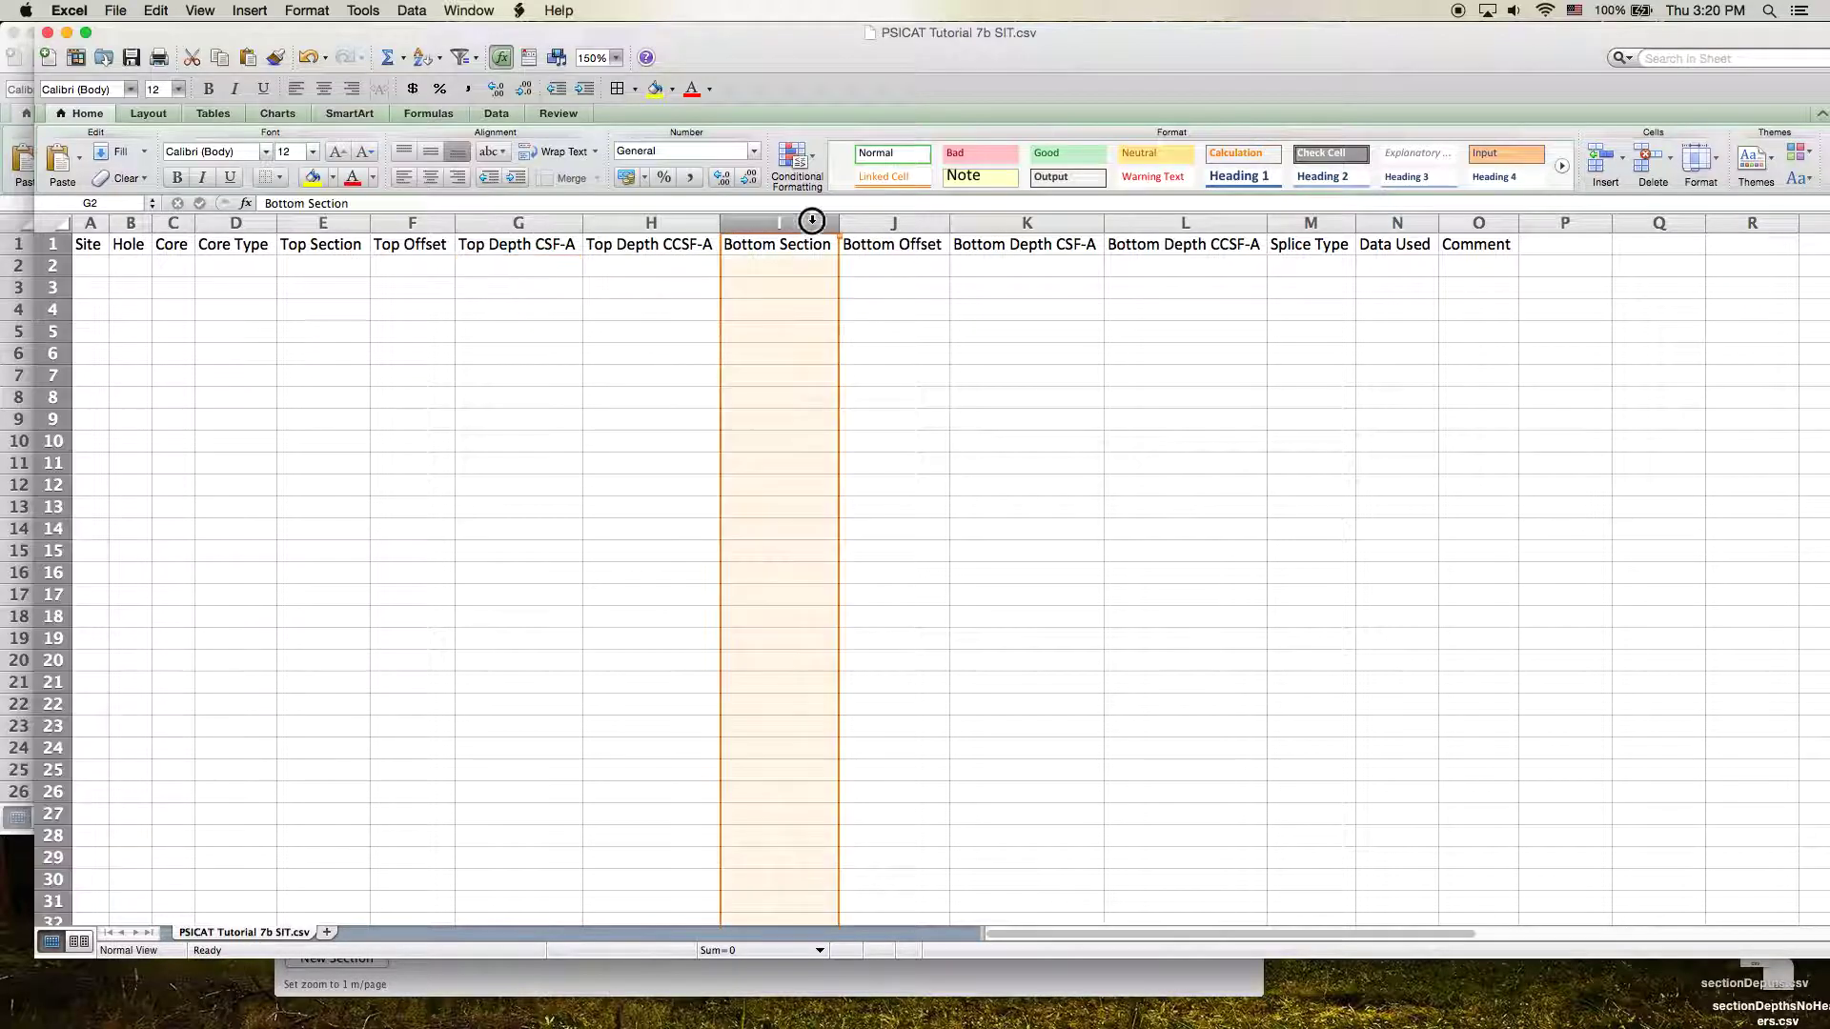
shift+click(1134, 221)
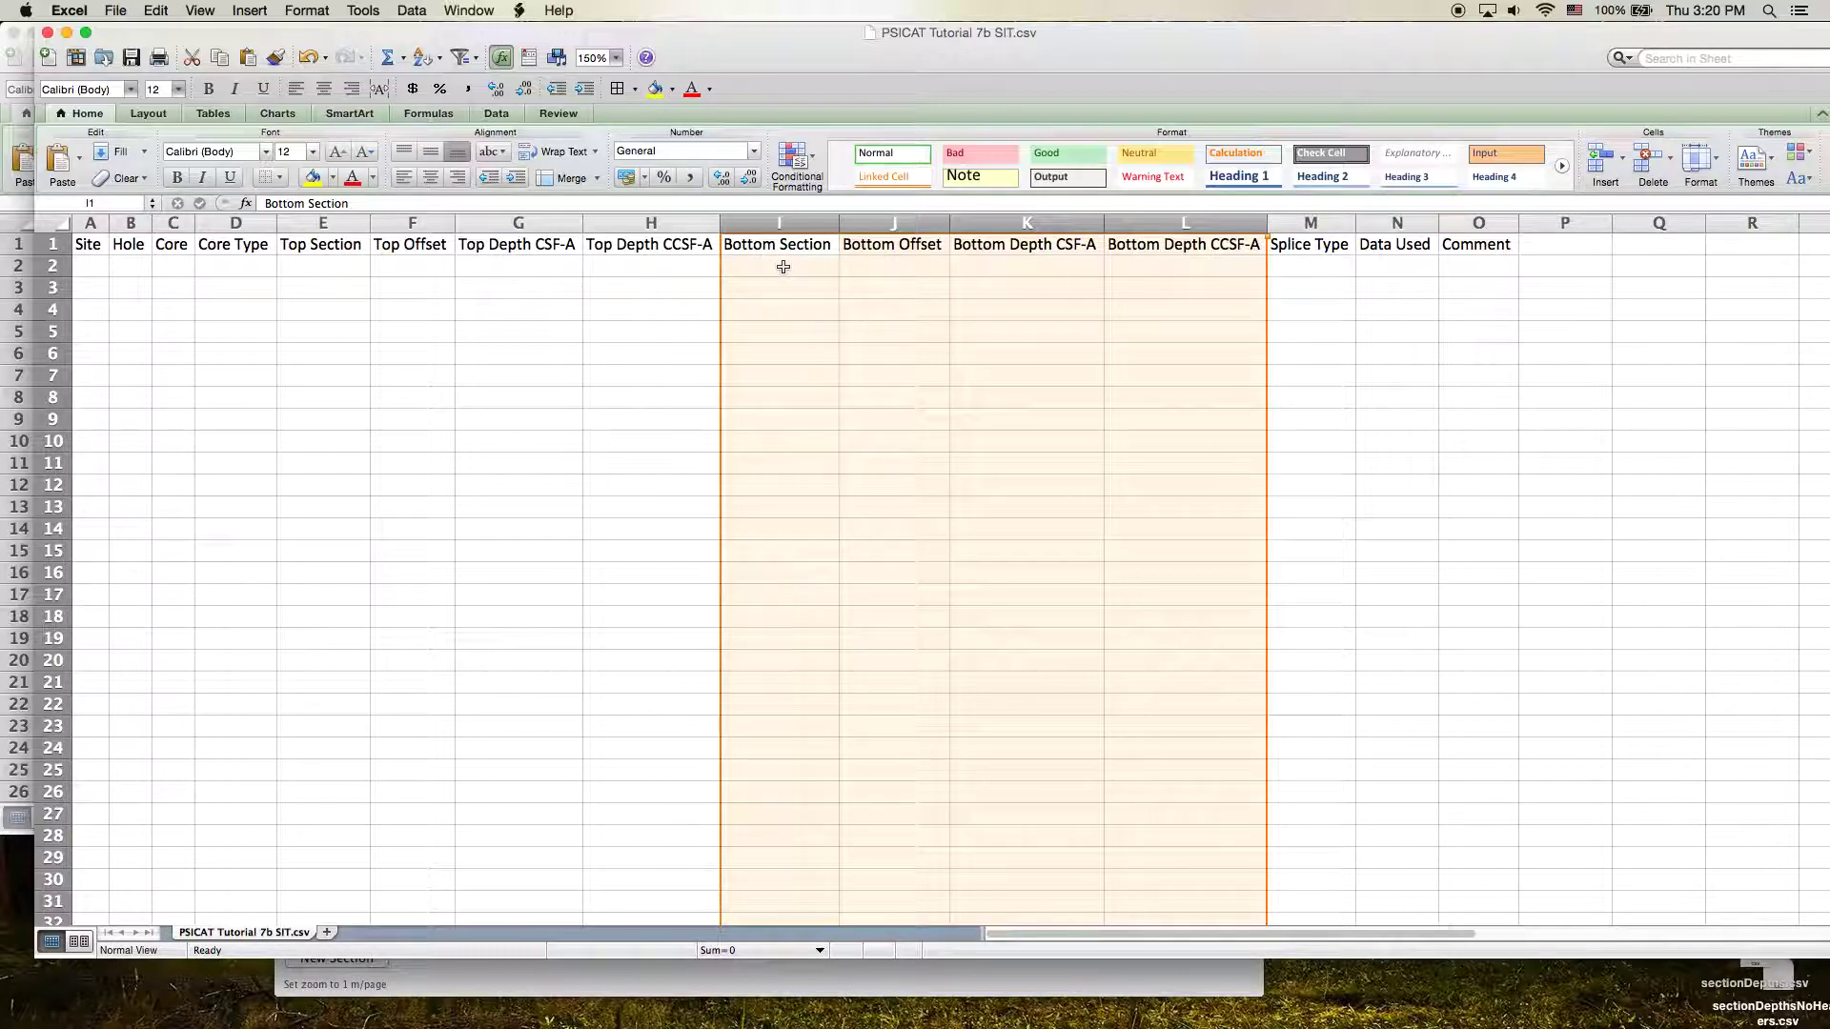
click(894, 268)
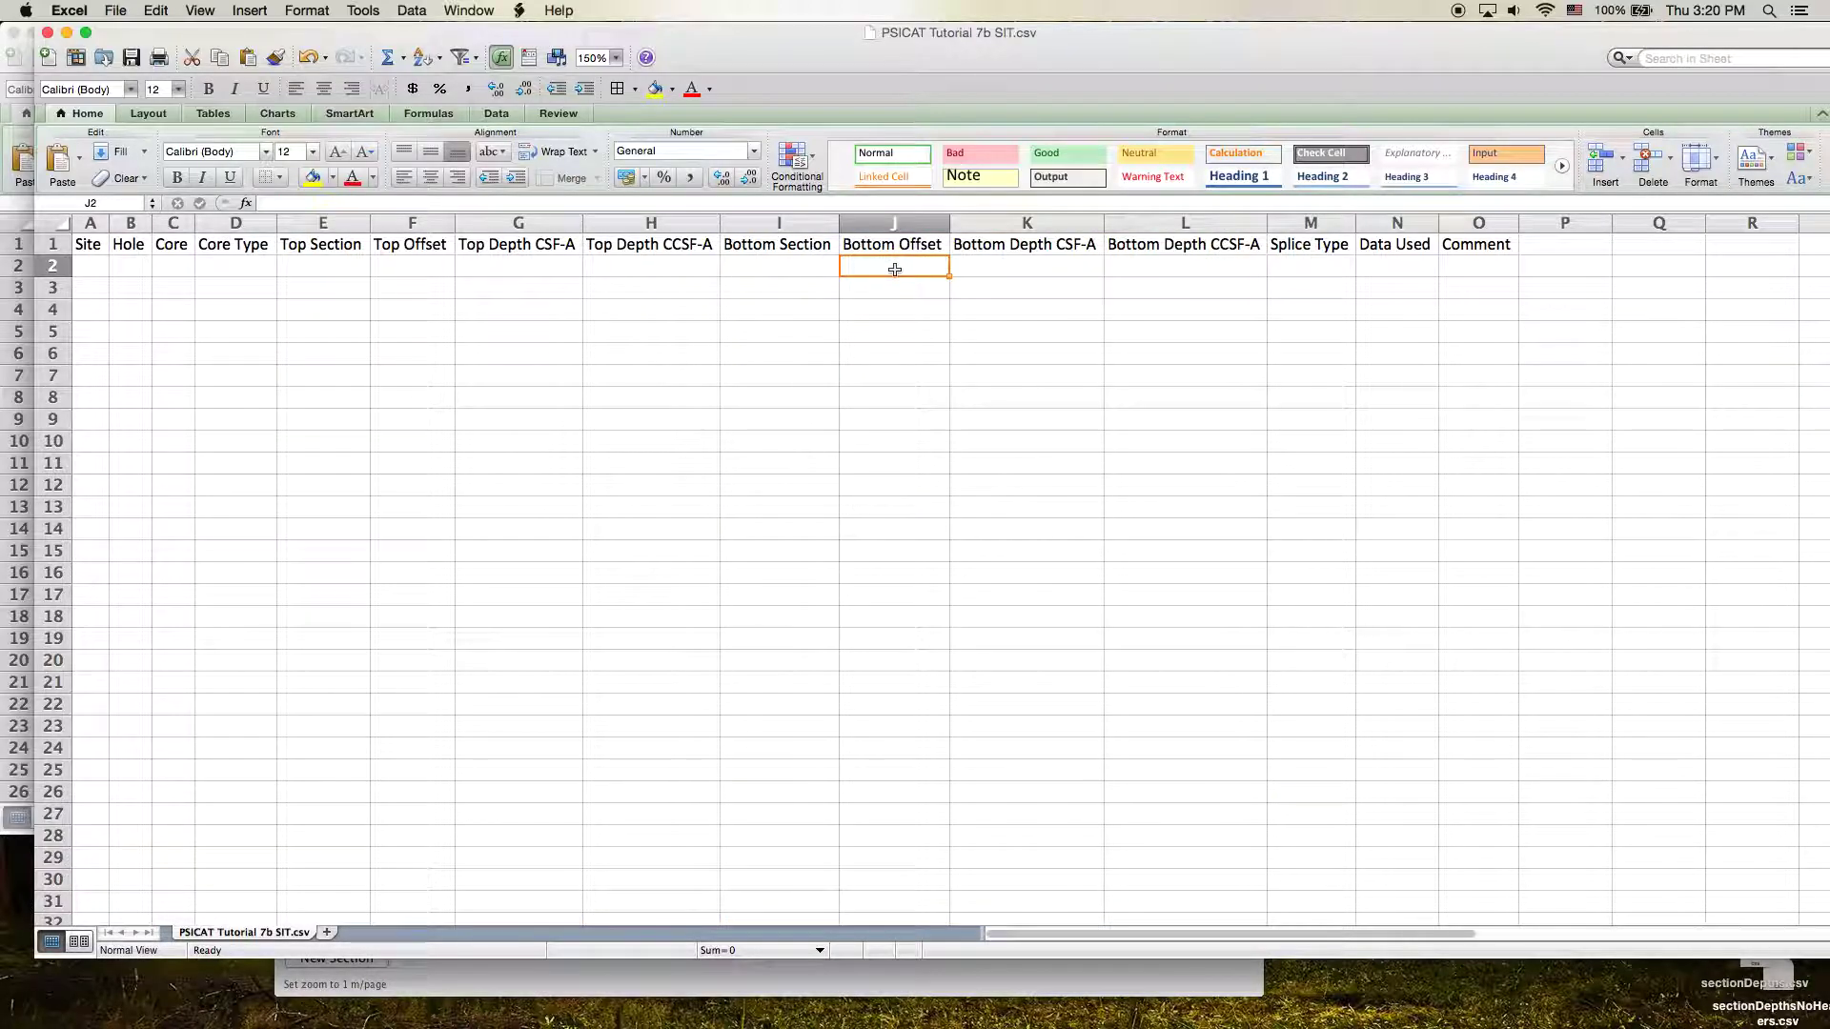
click(782, 263)
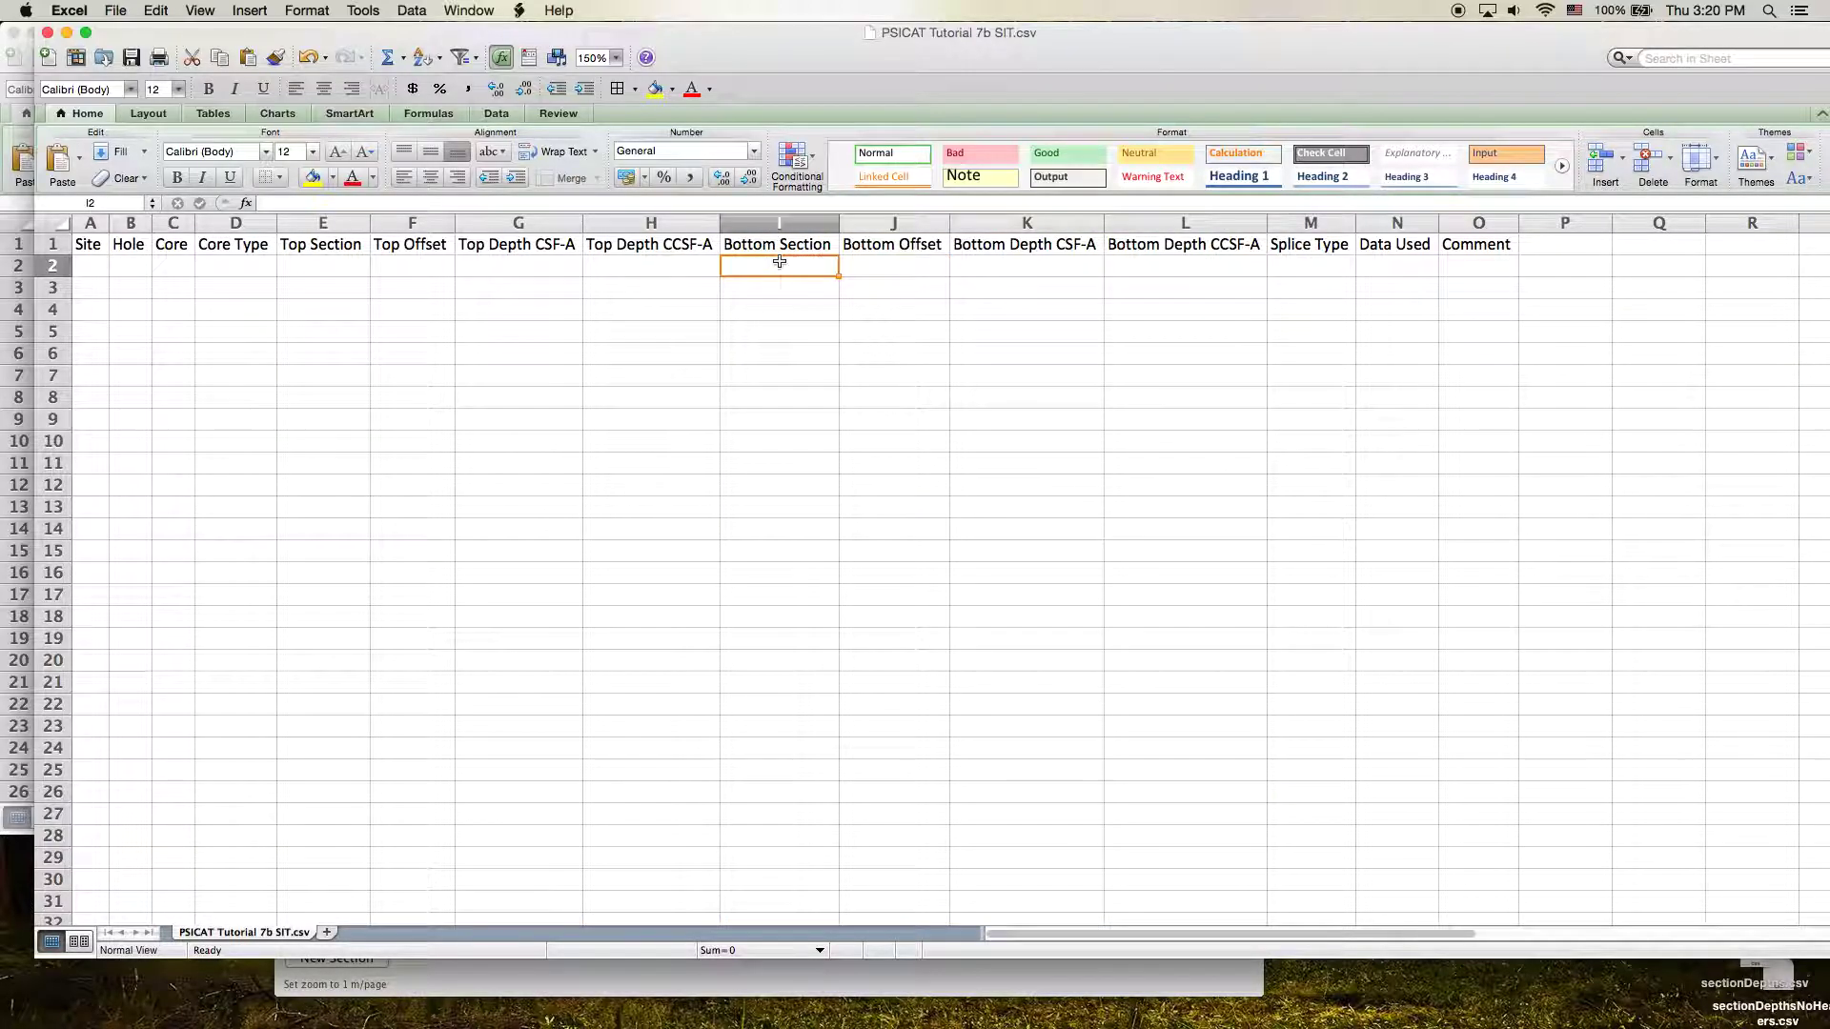
click(930, 267)
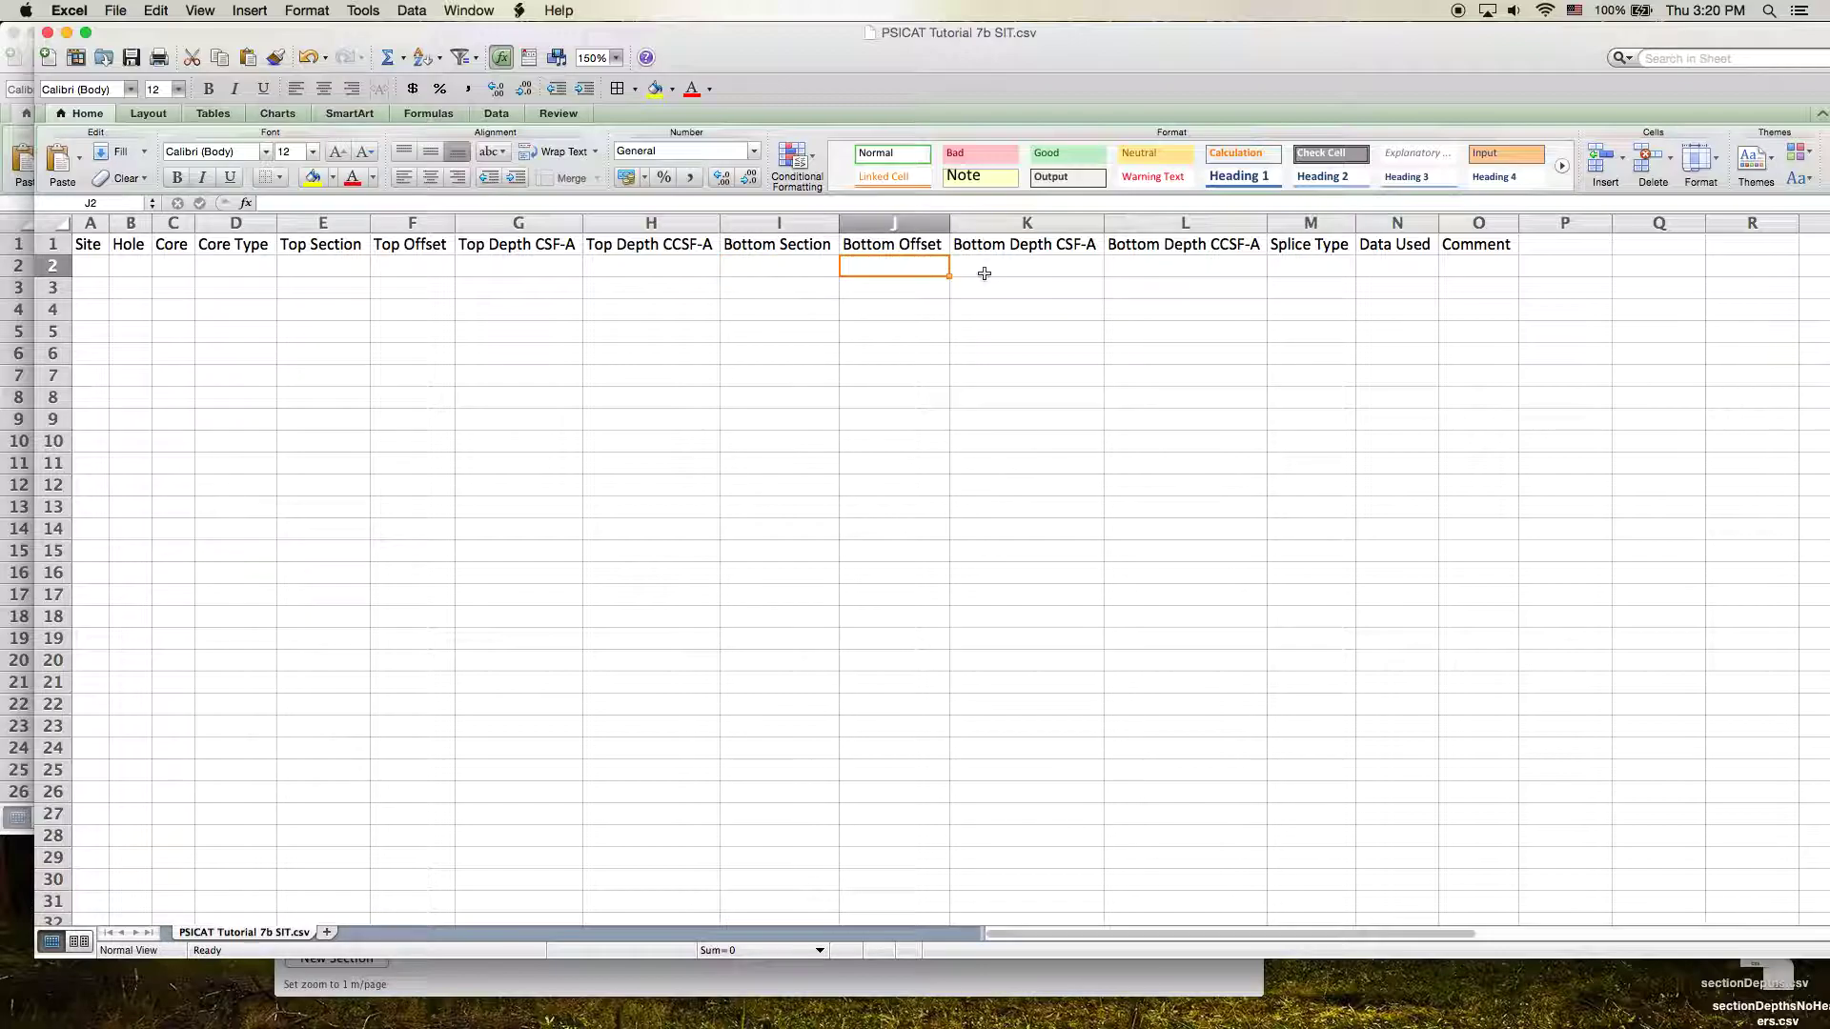
click(1061, 271)
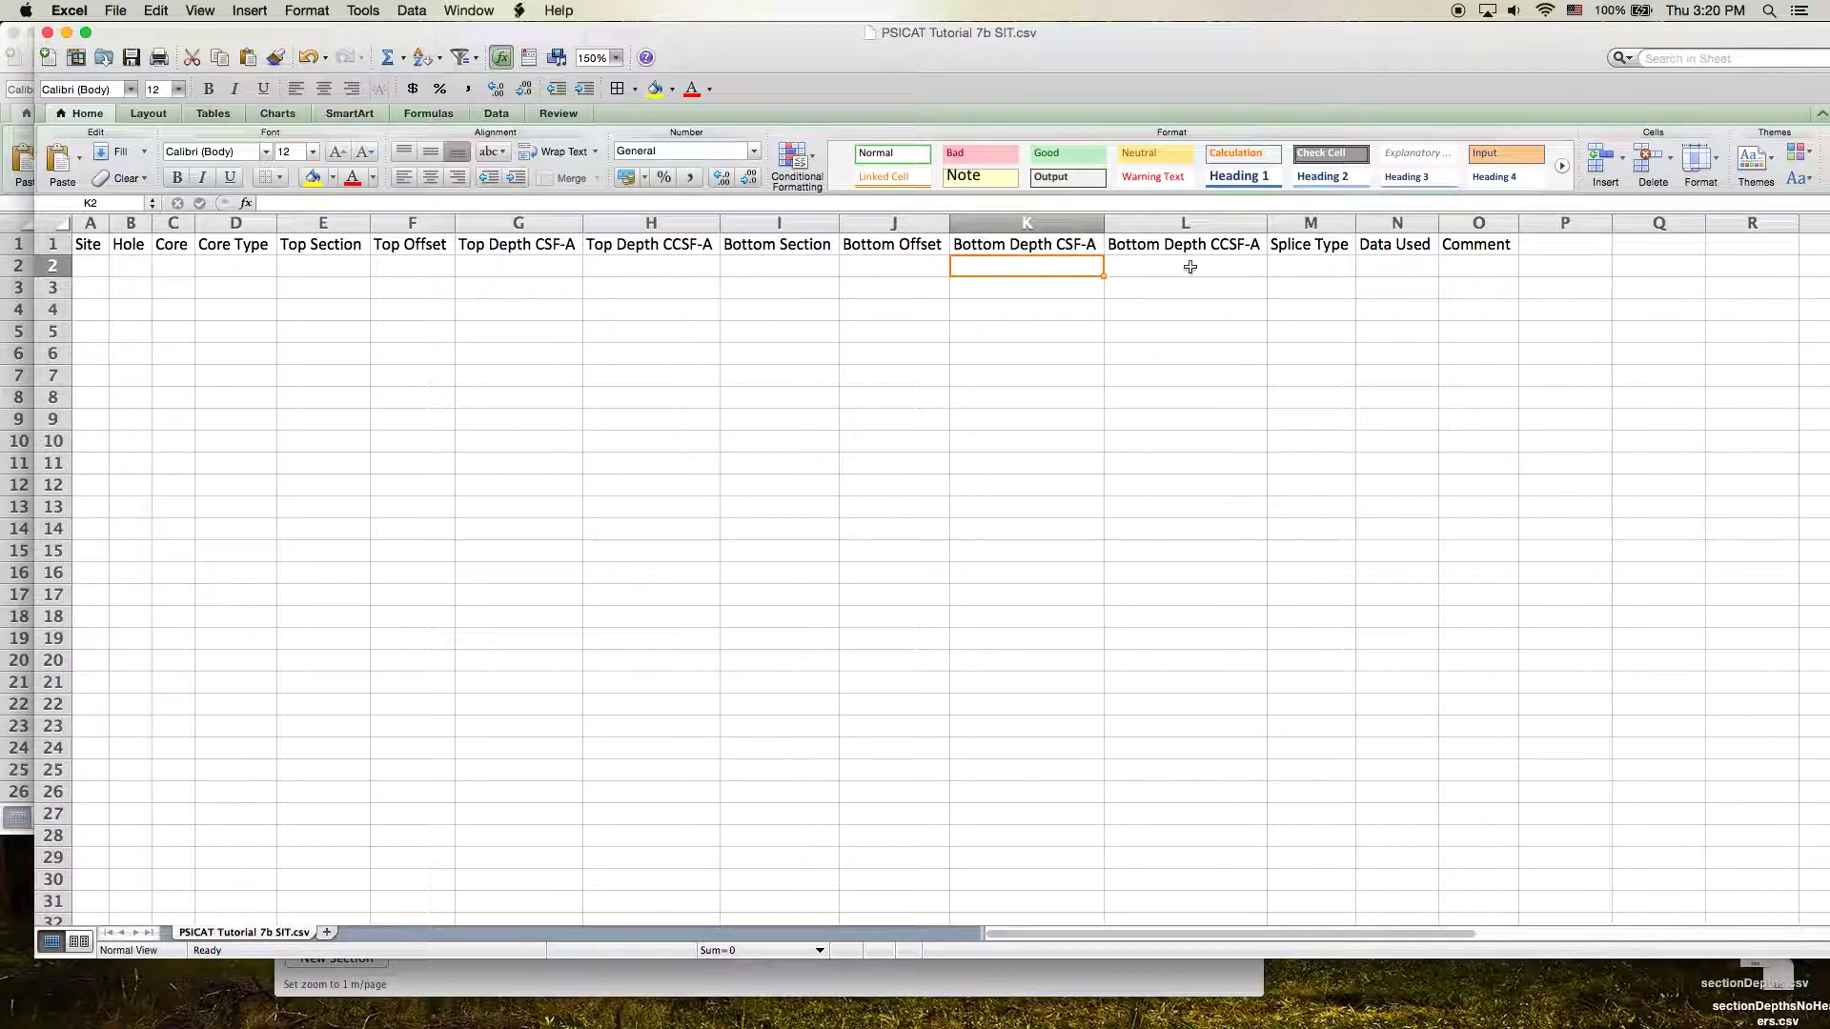
click(1051, 229)
shift+click(1164, 227)
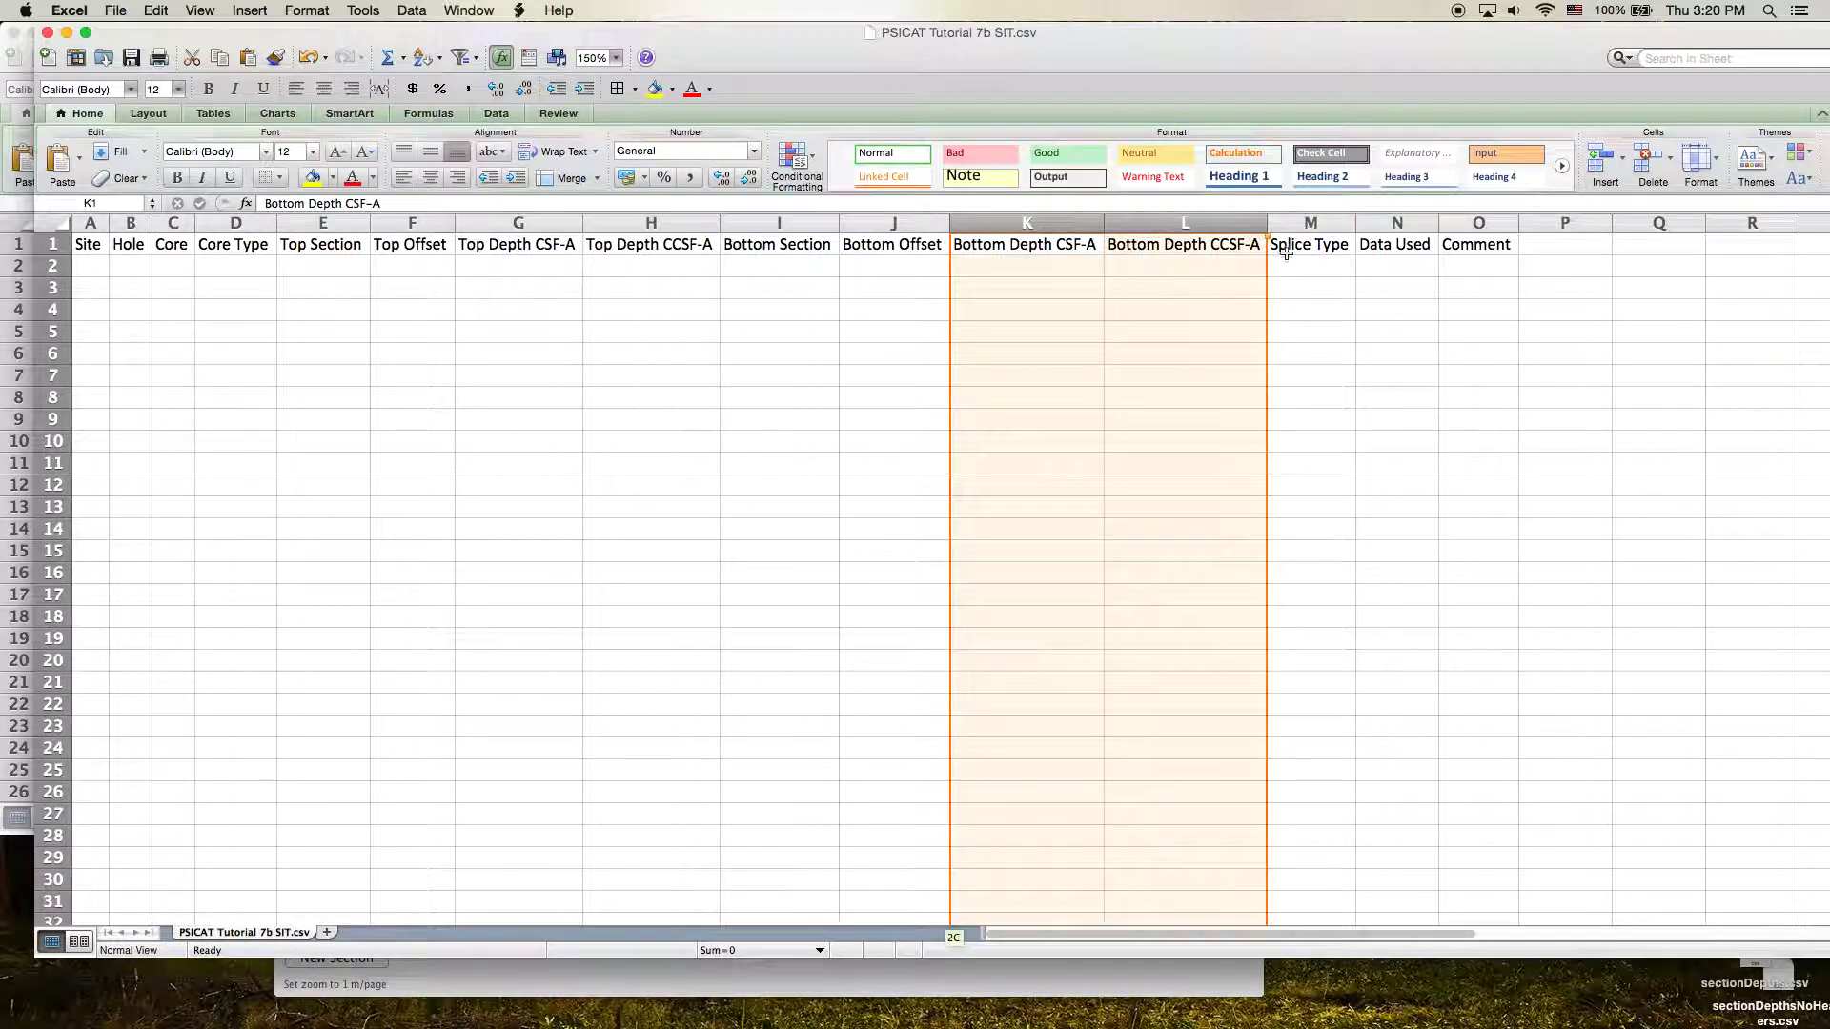
Review the Splice Type, Data Used and Comment columns of the SIT spreadsheet.
click(1331, 268)
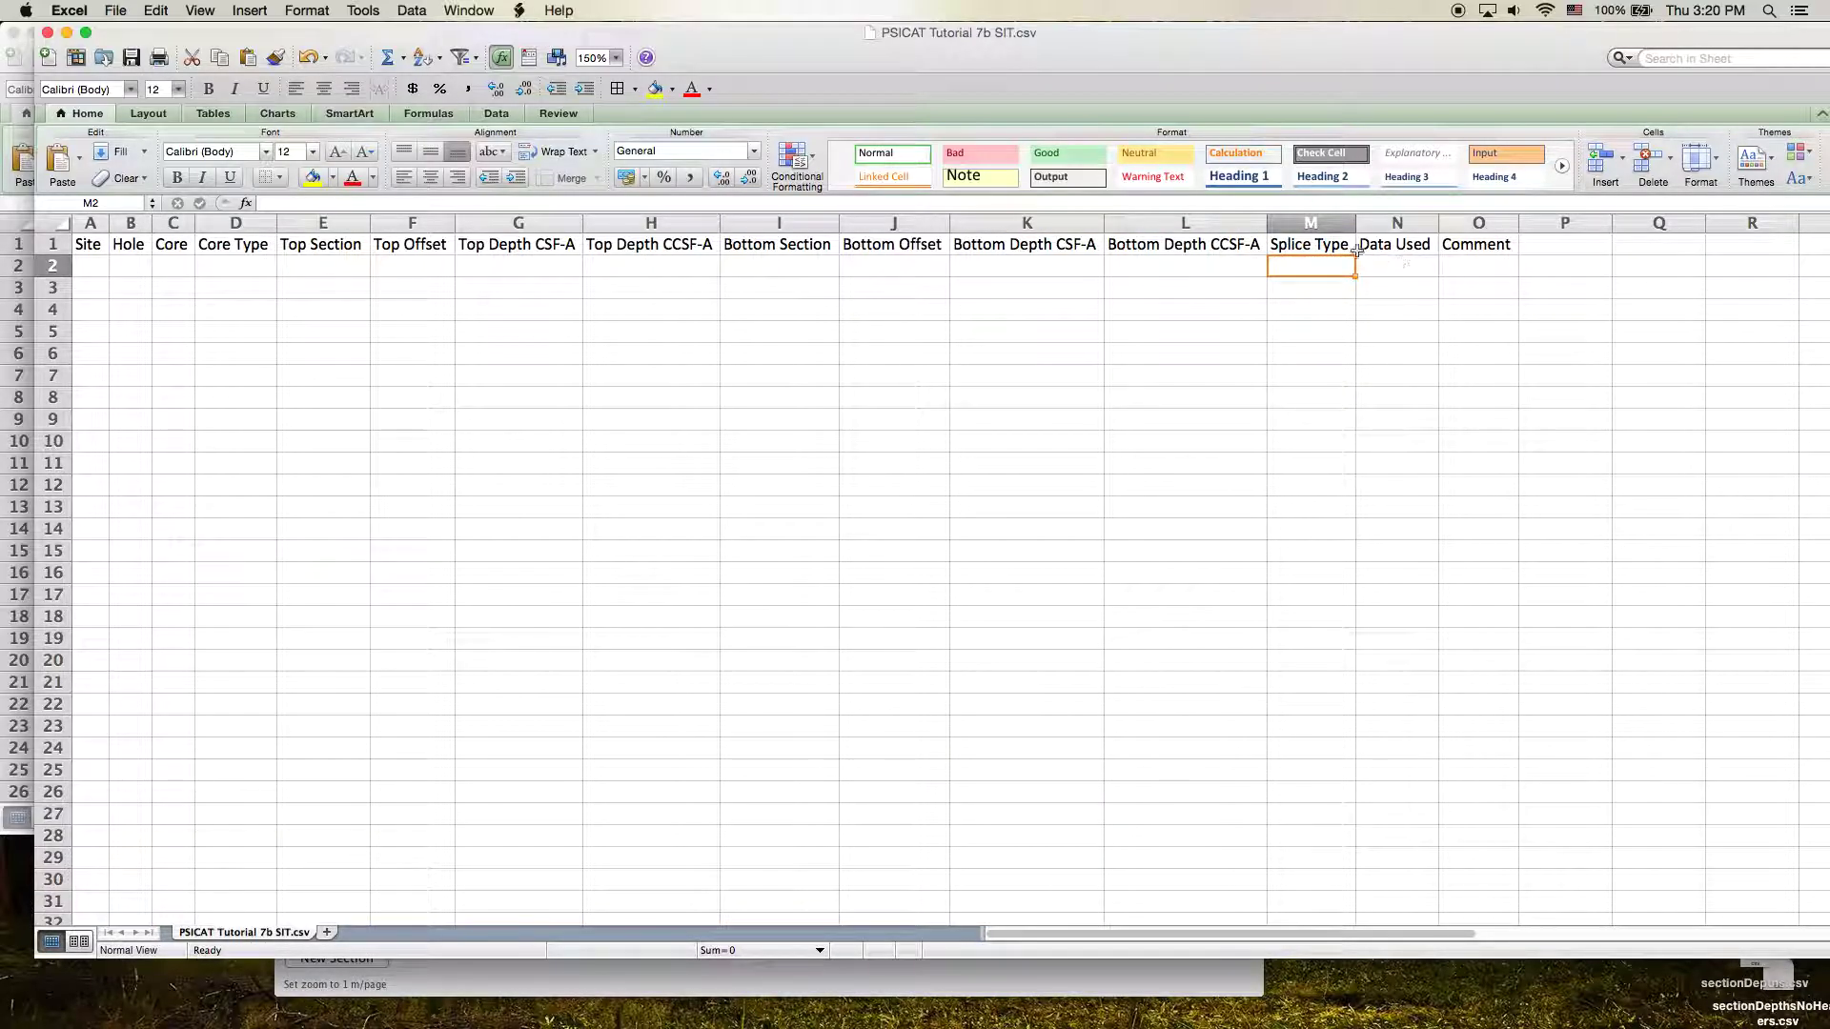
click(1445, 268)
click(1325, 267)
click(1390, 266)
click(1468, 266)
click(1308, 267)
click(1388, 269)
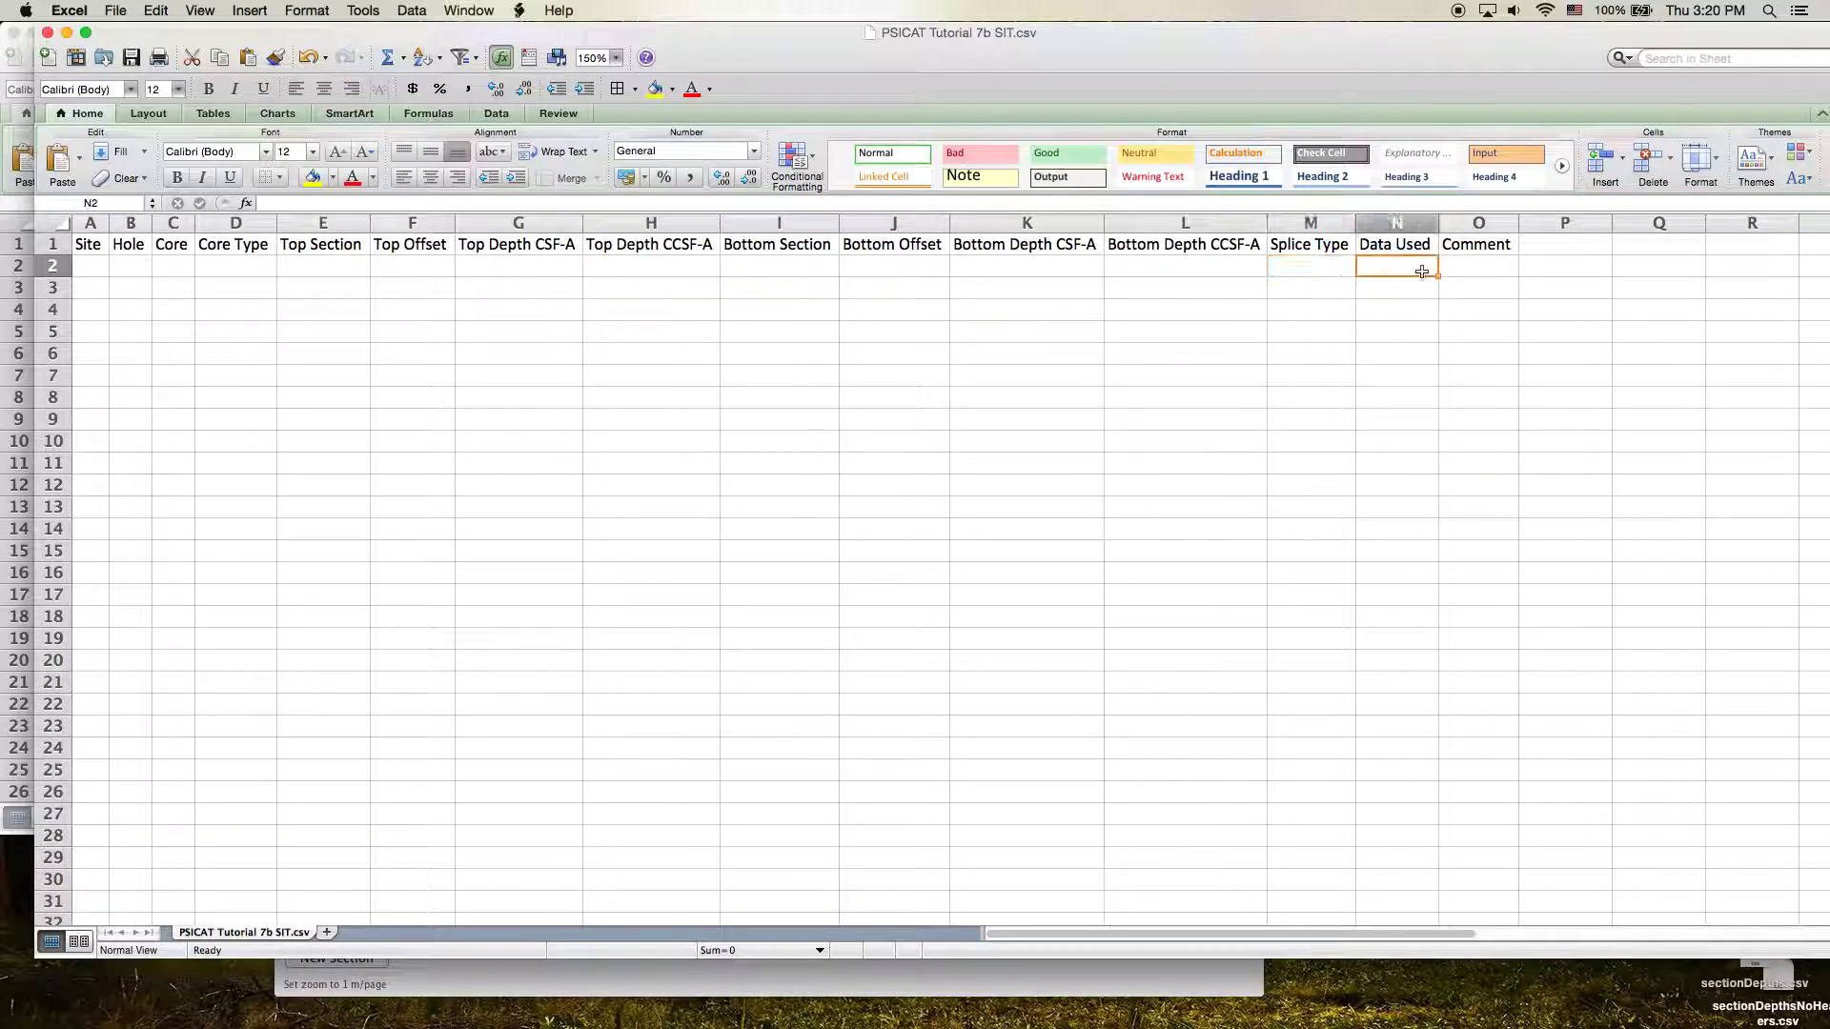
click(1457, 267)
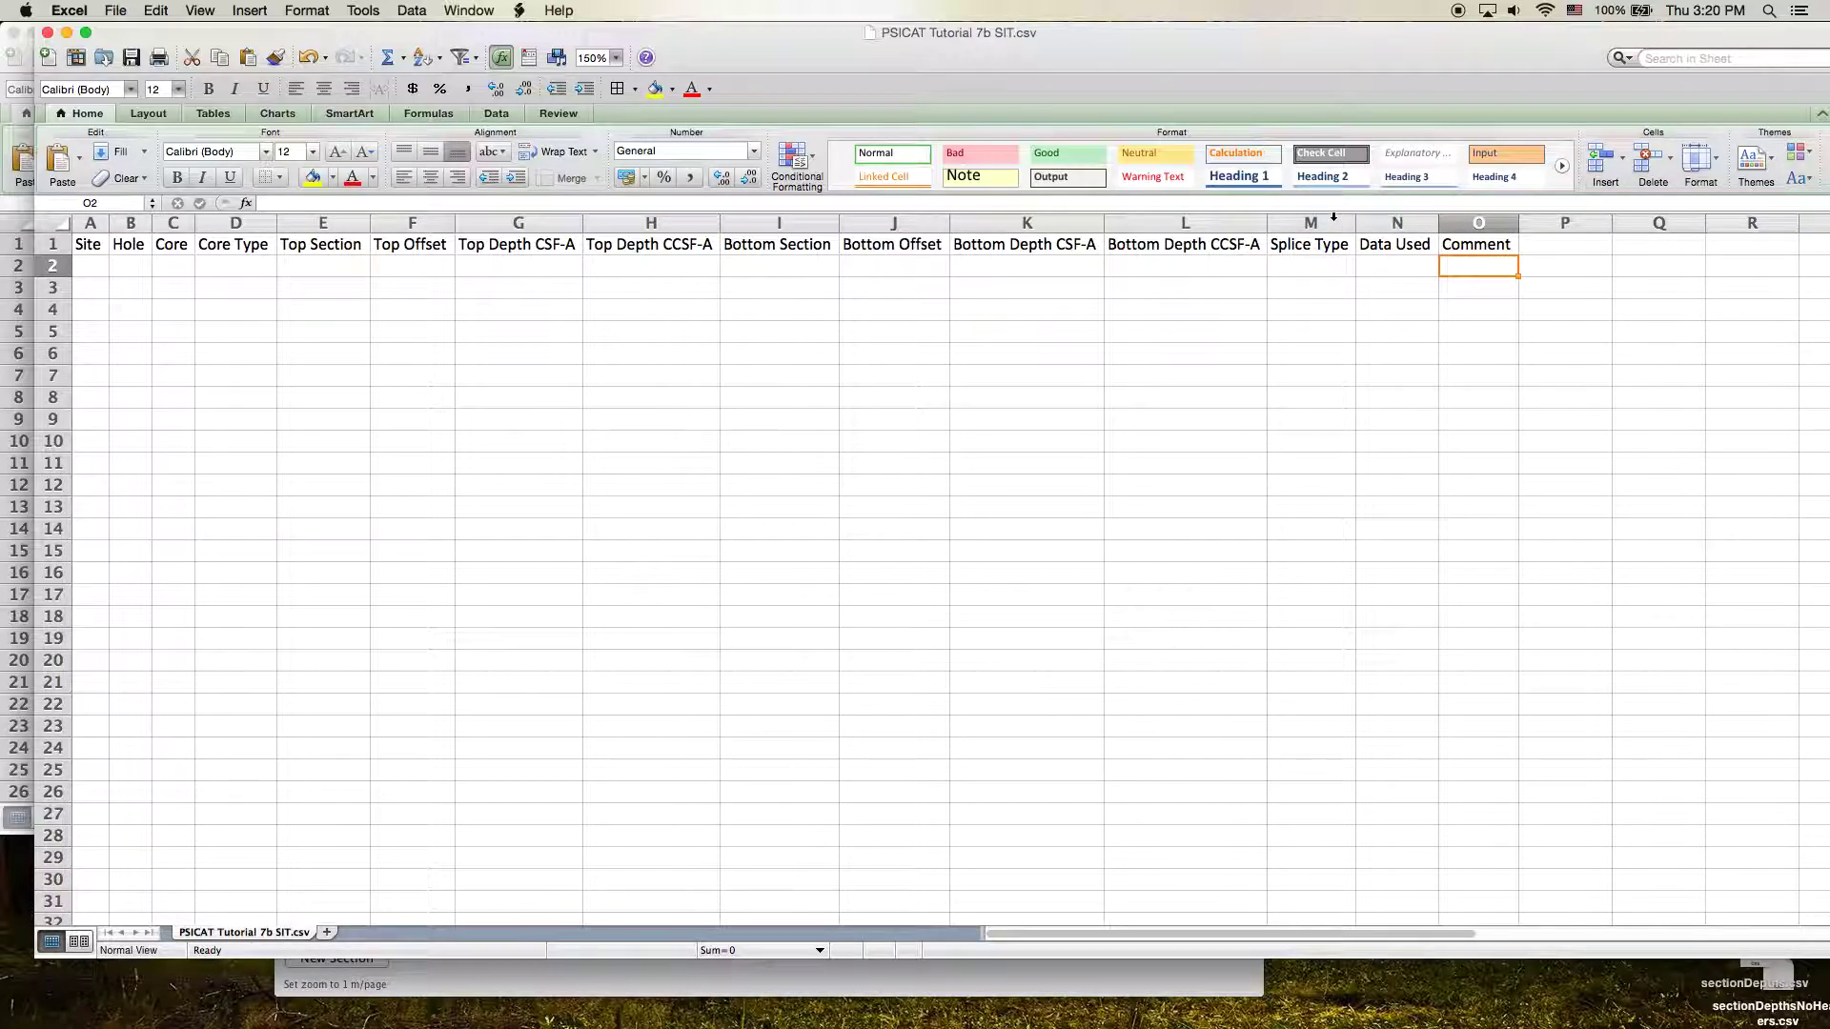
click(1317, 270)
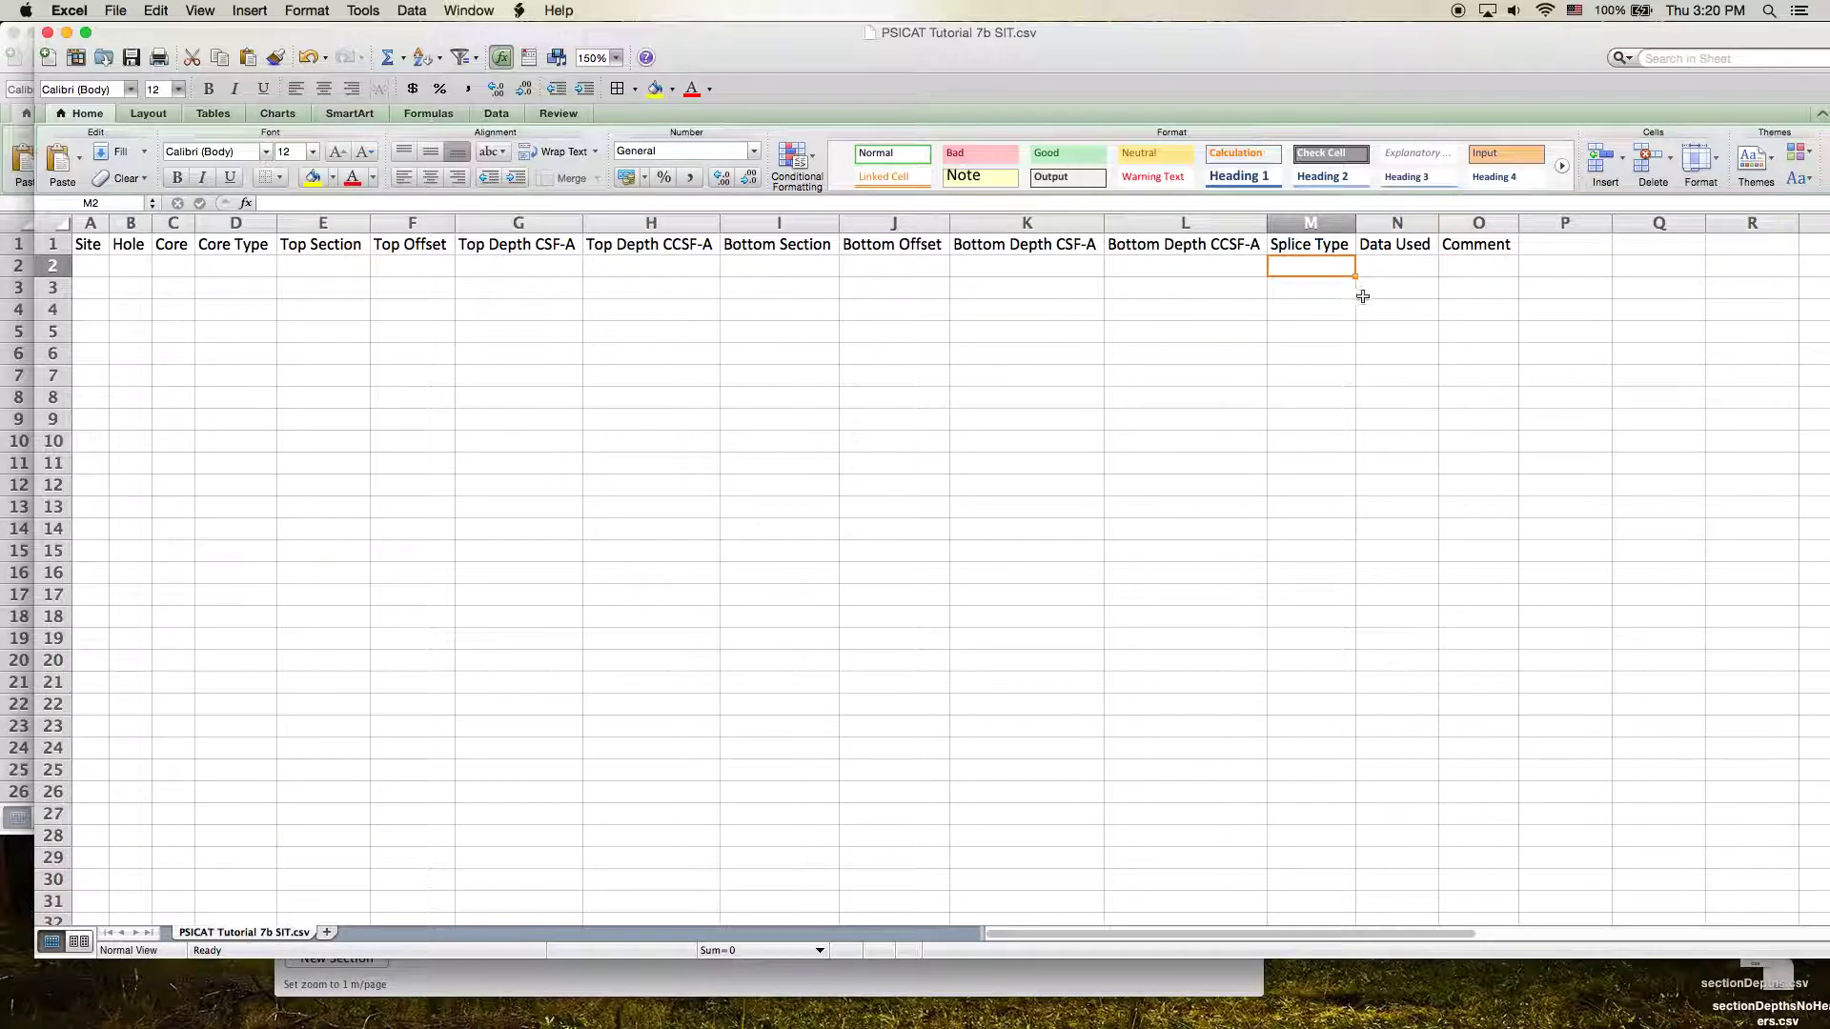
click(1413, 270)
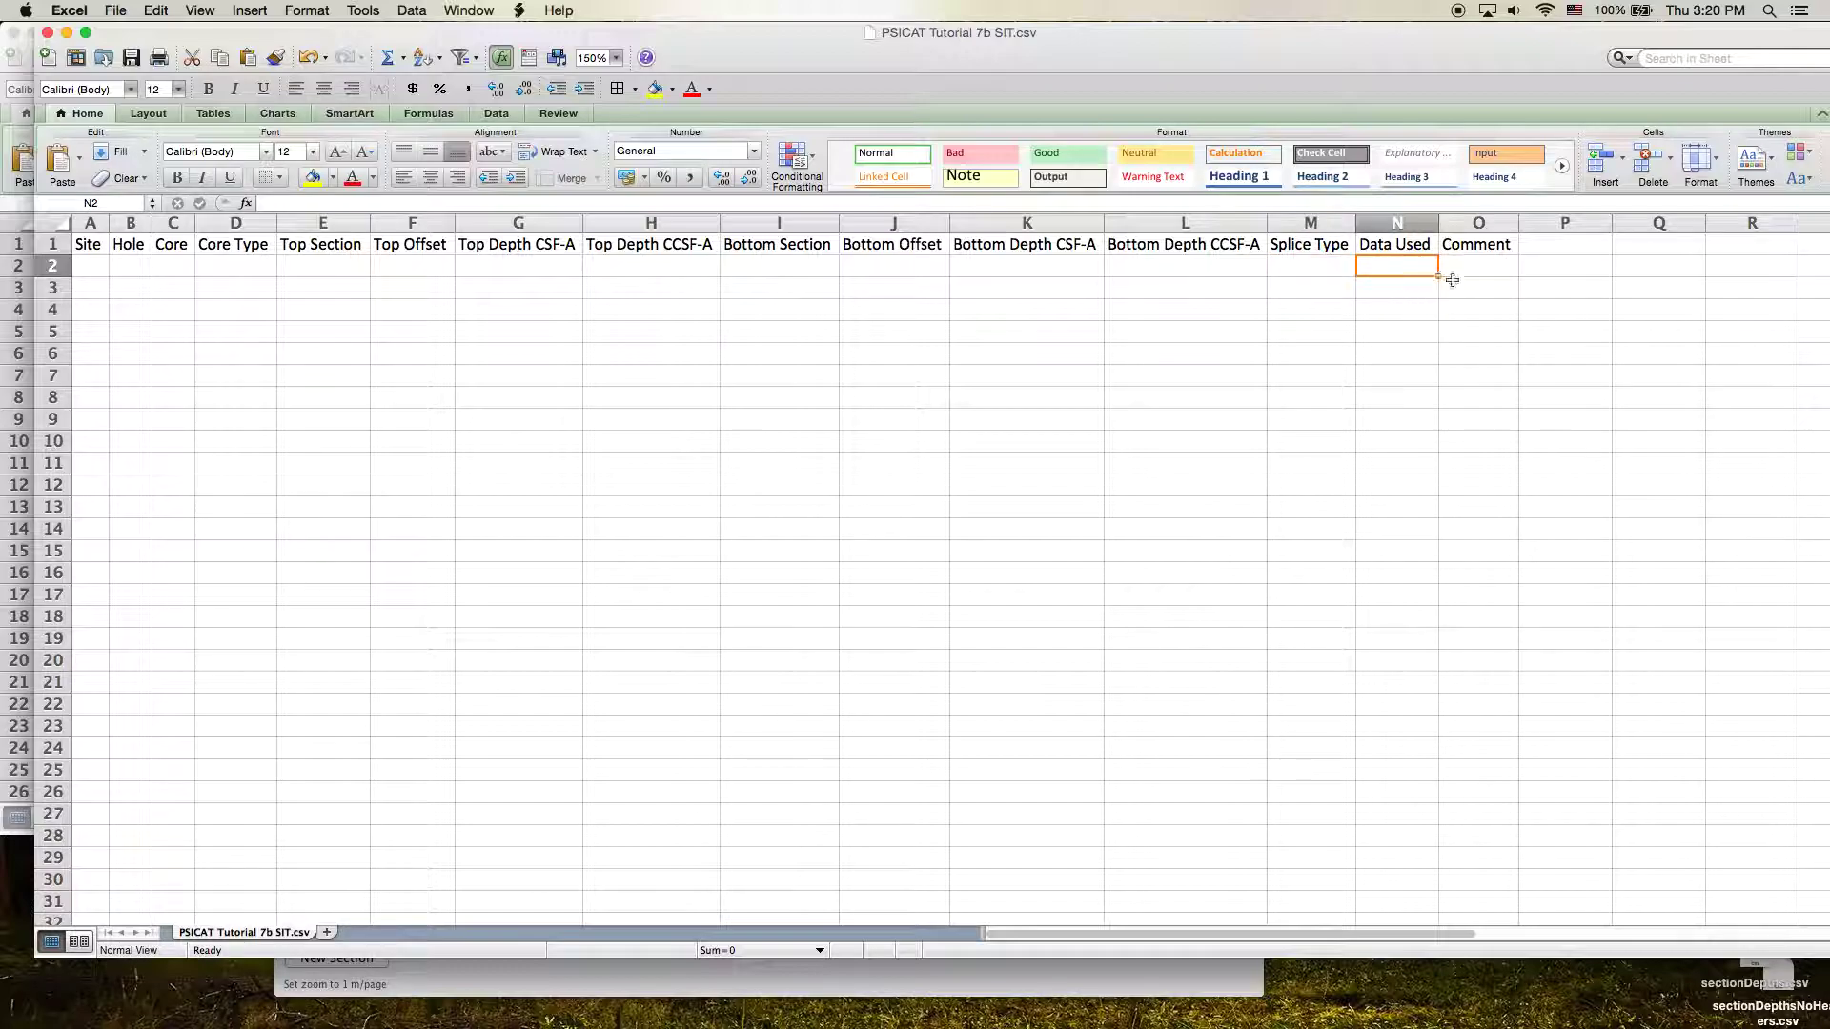
click(1459, 267)
drag(1315, 223, 1474, 229)
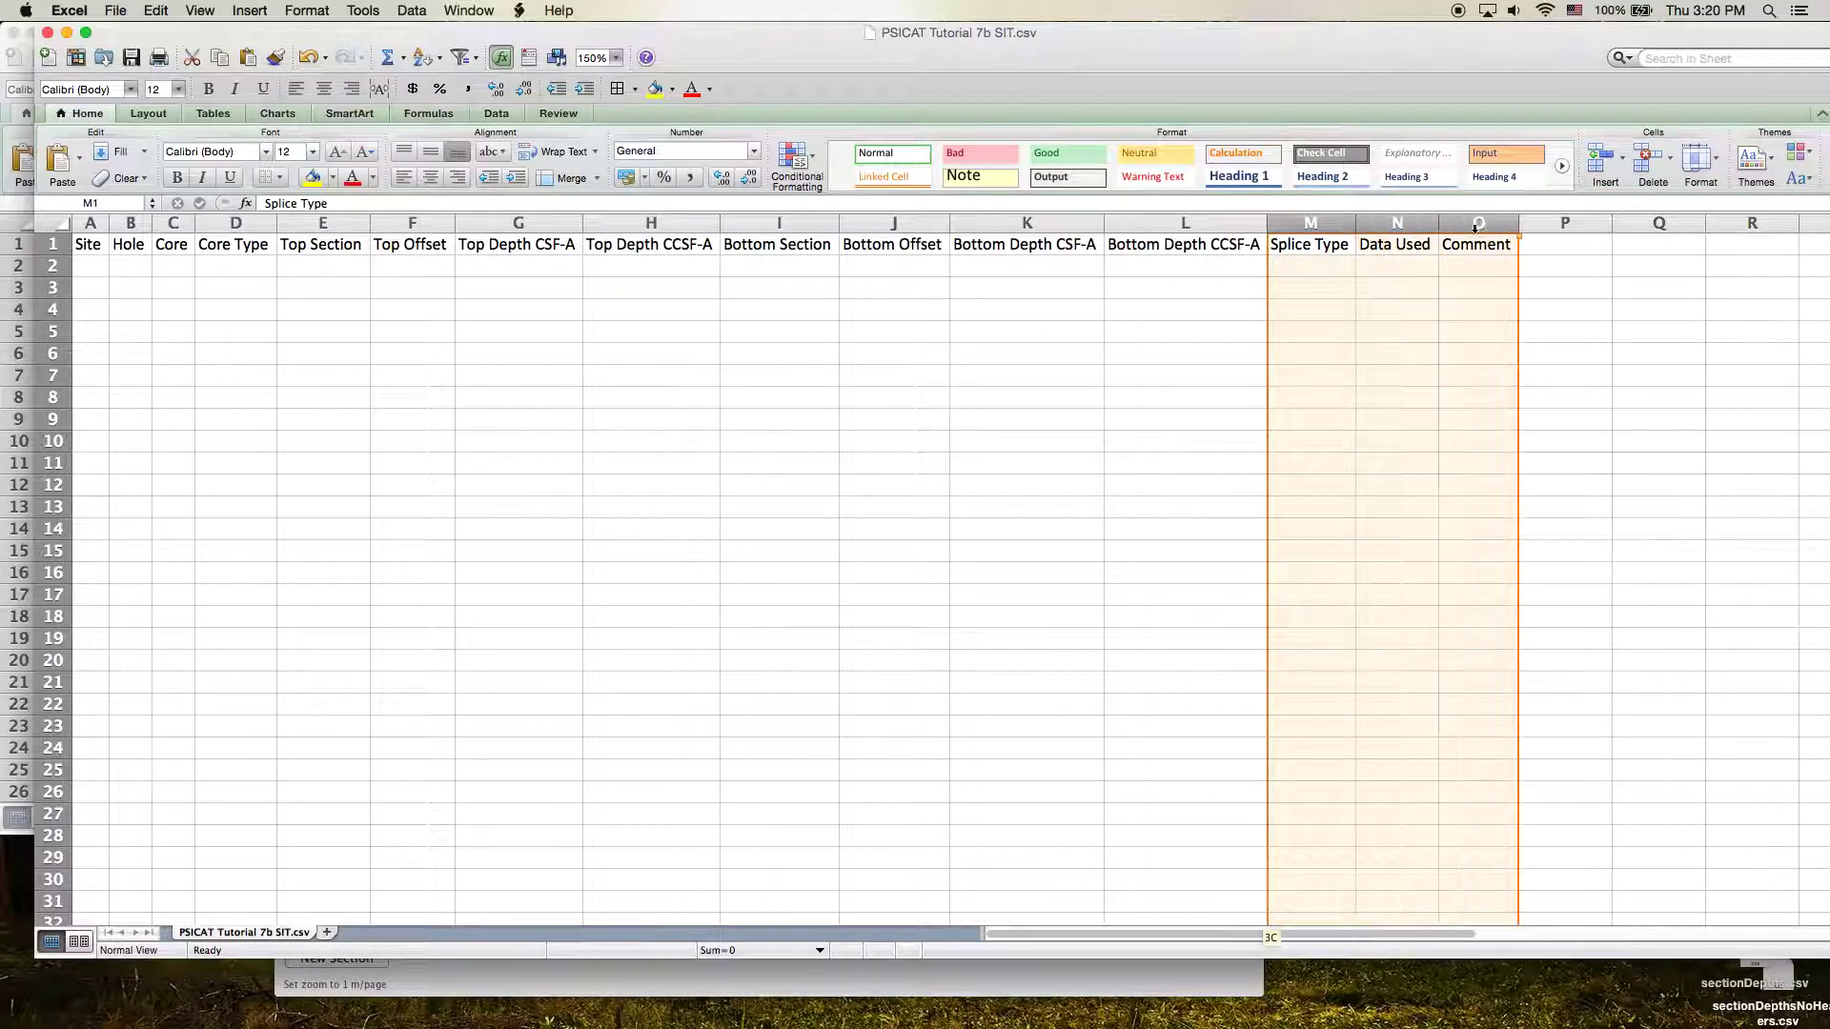
click(1300, 268)
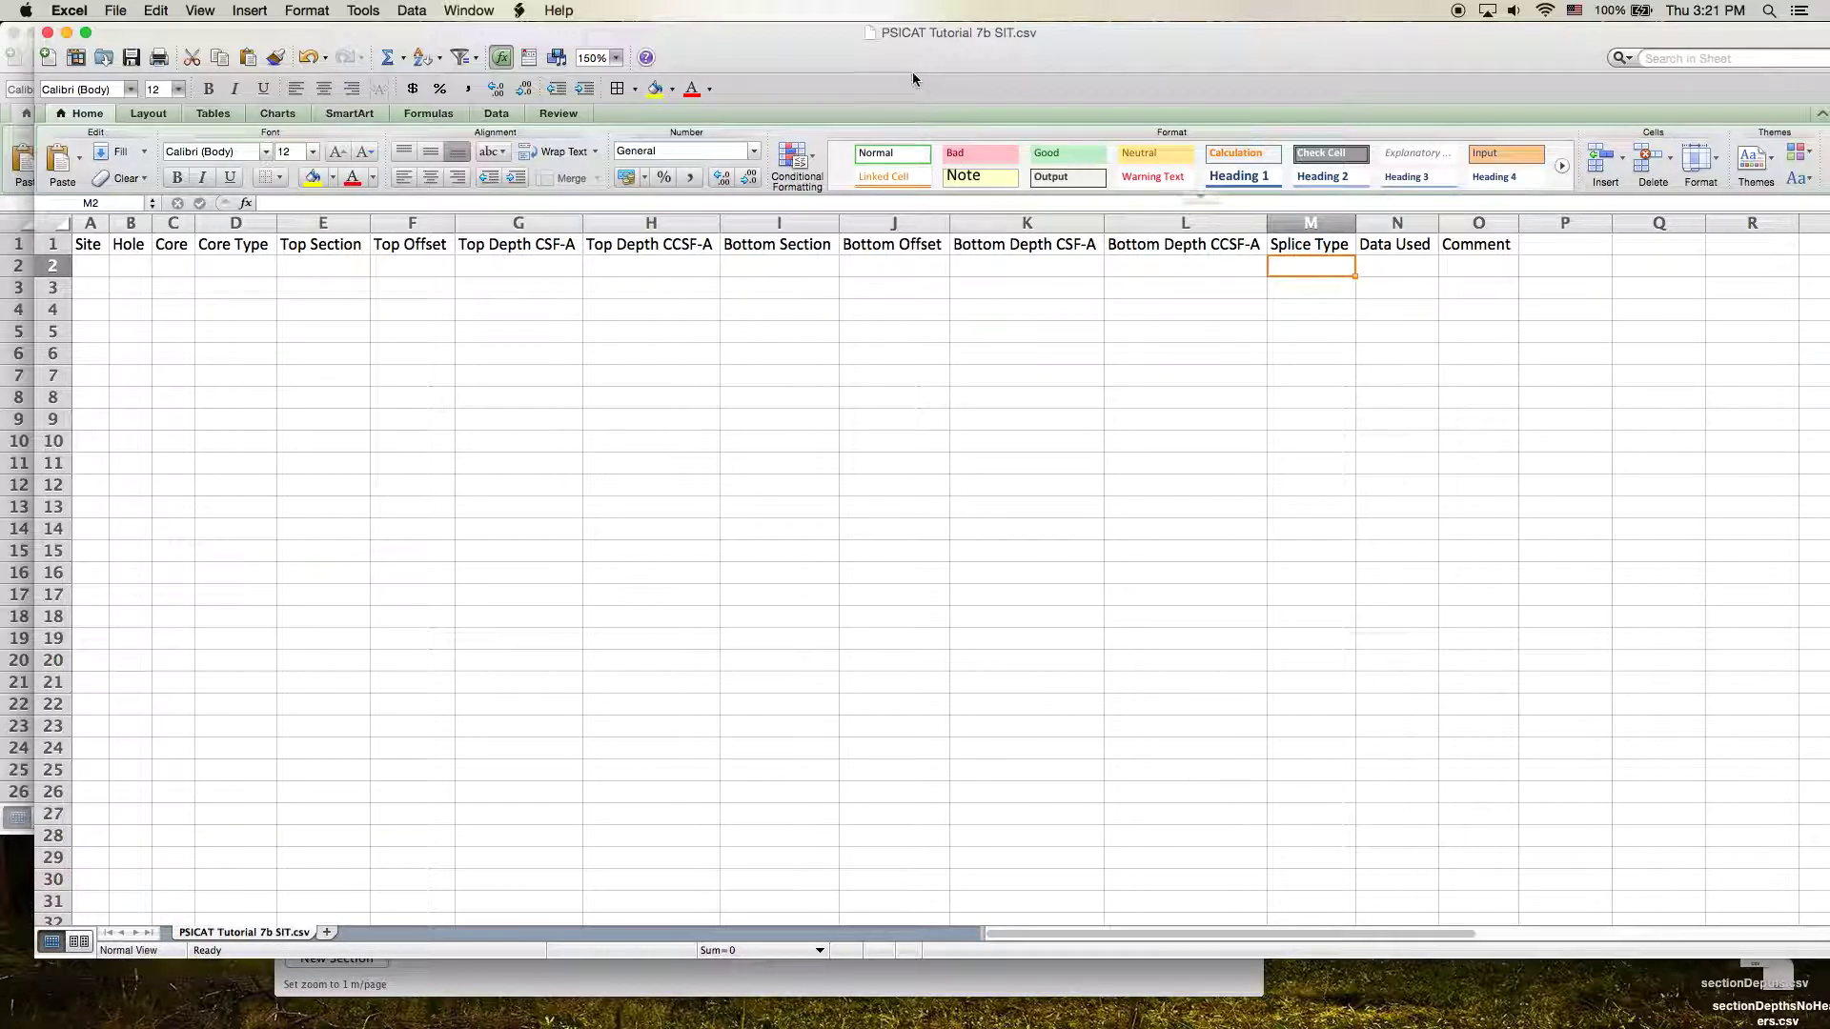
Switch to PSICAT and look over the three core 1Y sections and the two core 2Y sections in the section list.
key(super+Tab)
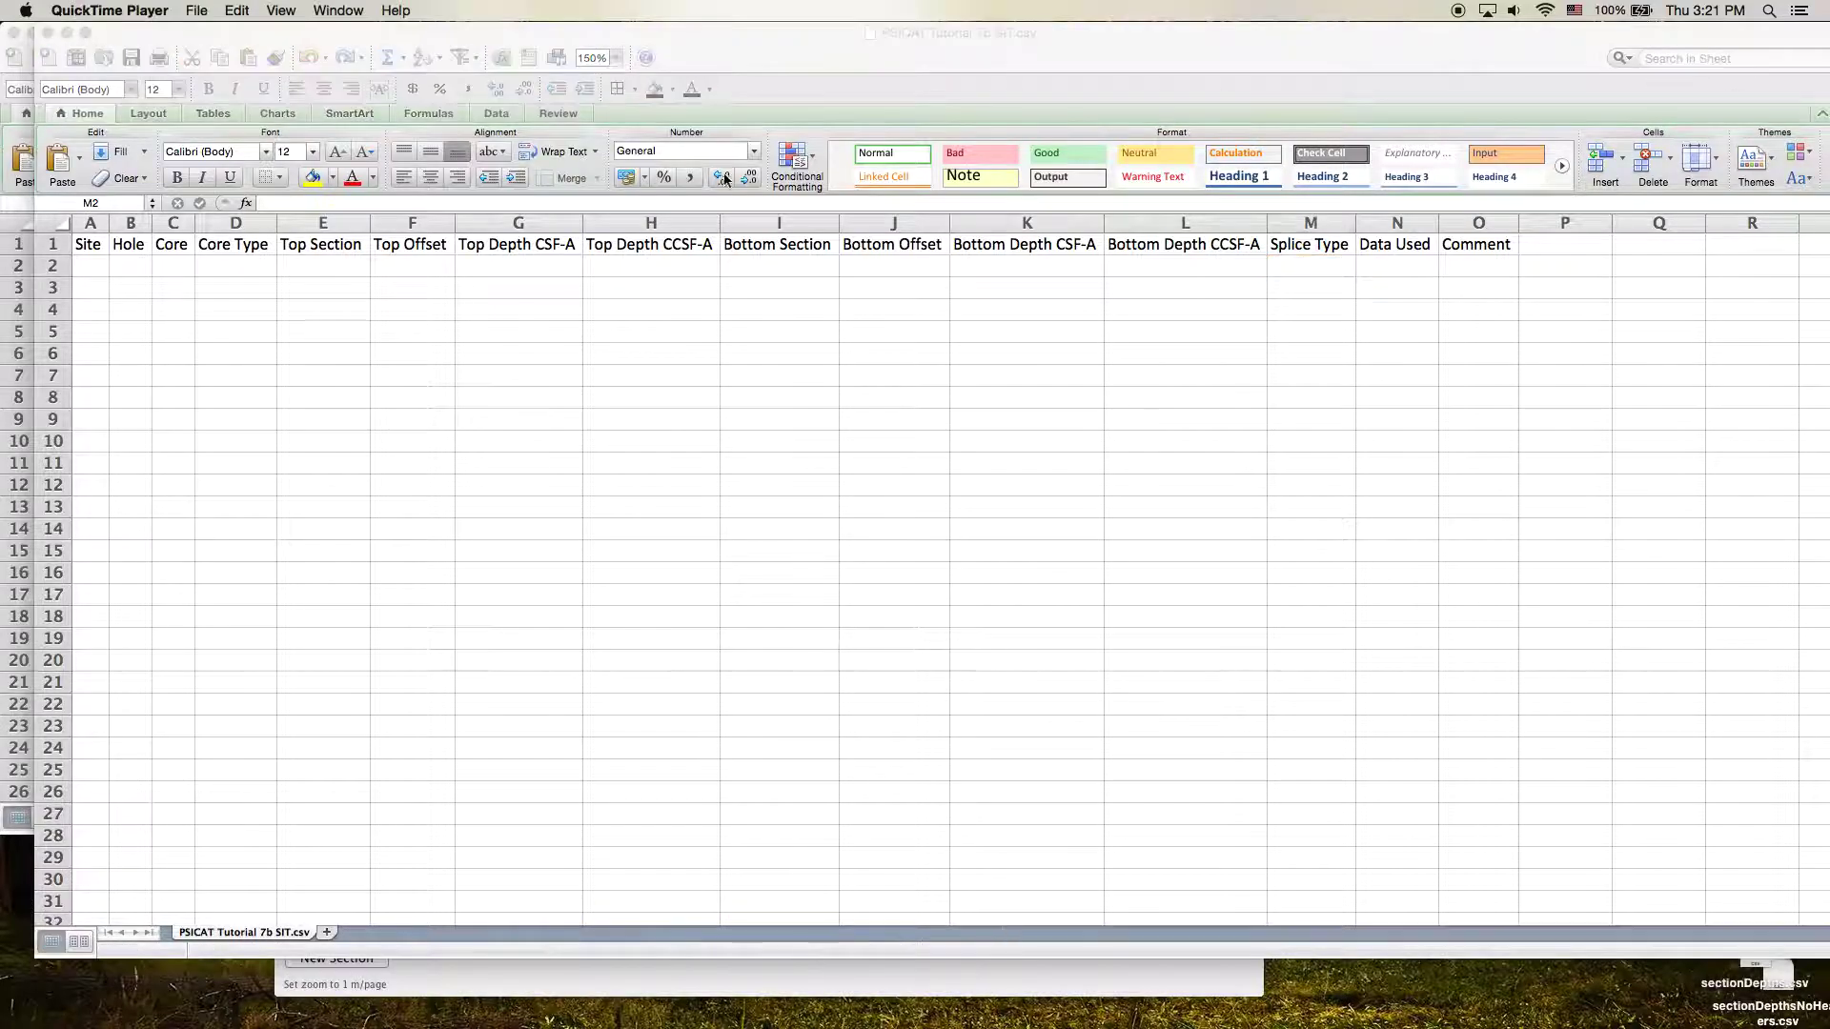
key(super+Tab)
click(710, 489)
mouse_move(907, 38)
mouse_down()
mouse_move(948, 26)
mouse_move(924, 25)
mouse_up()
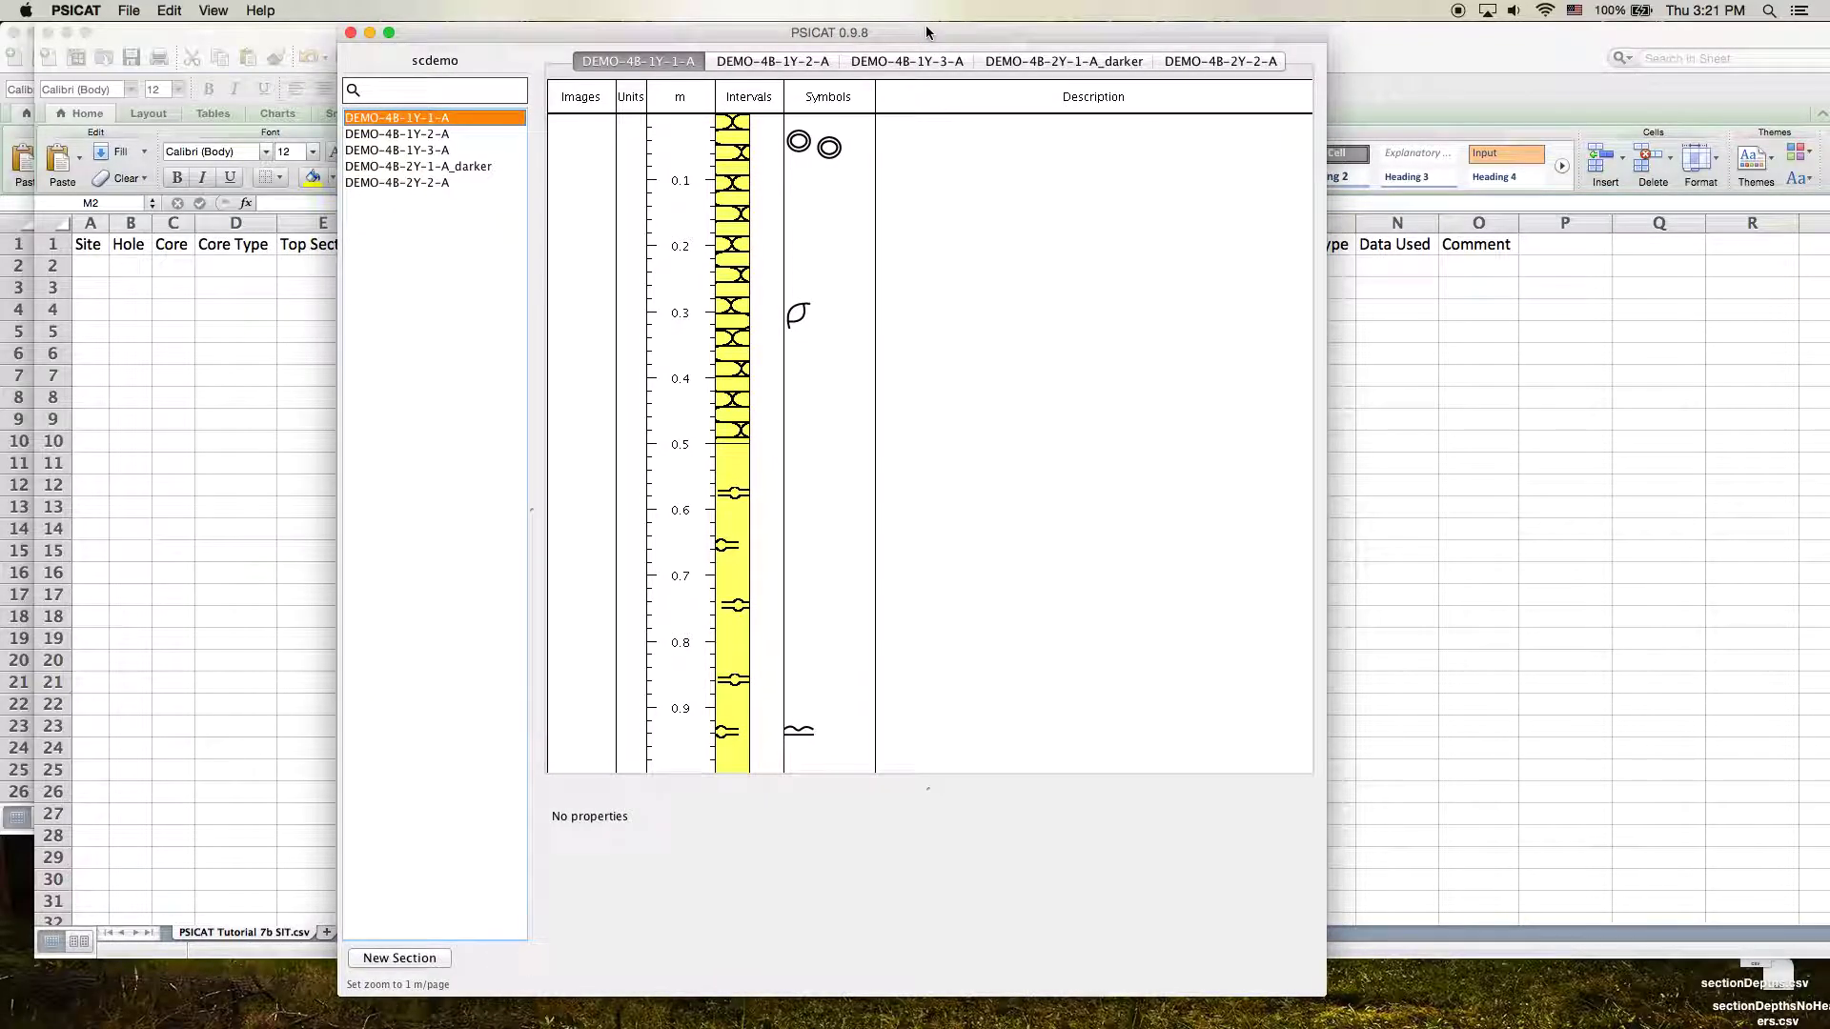
click(430, 135)
click(431, 151)
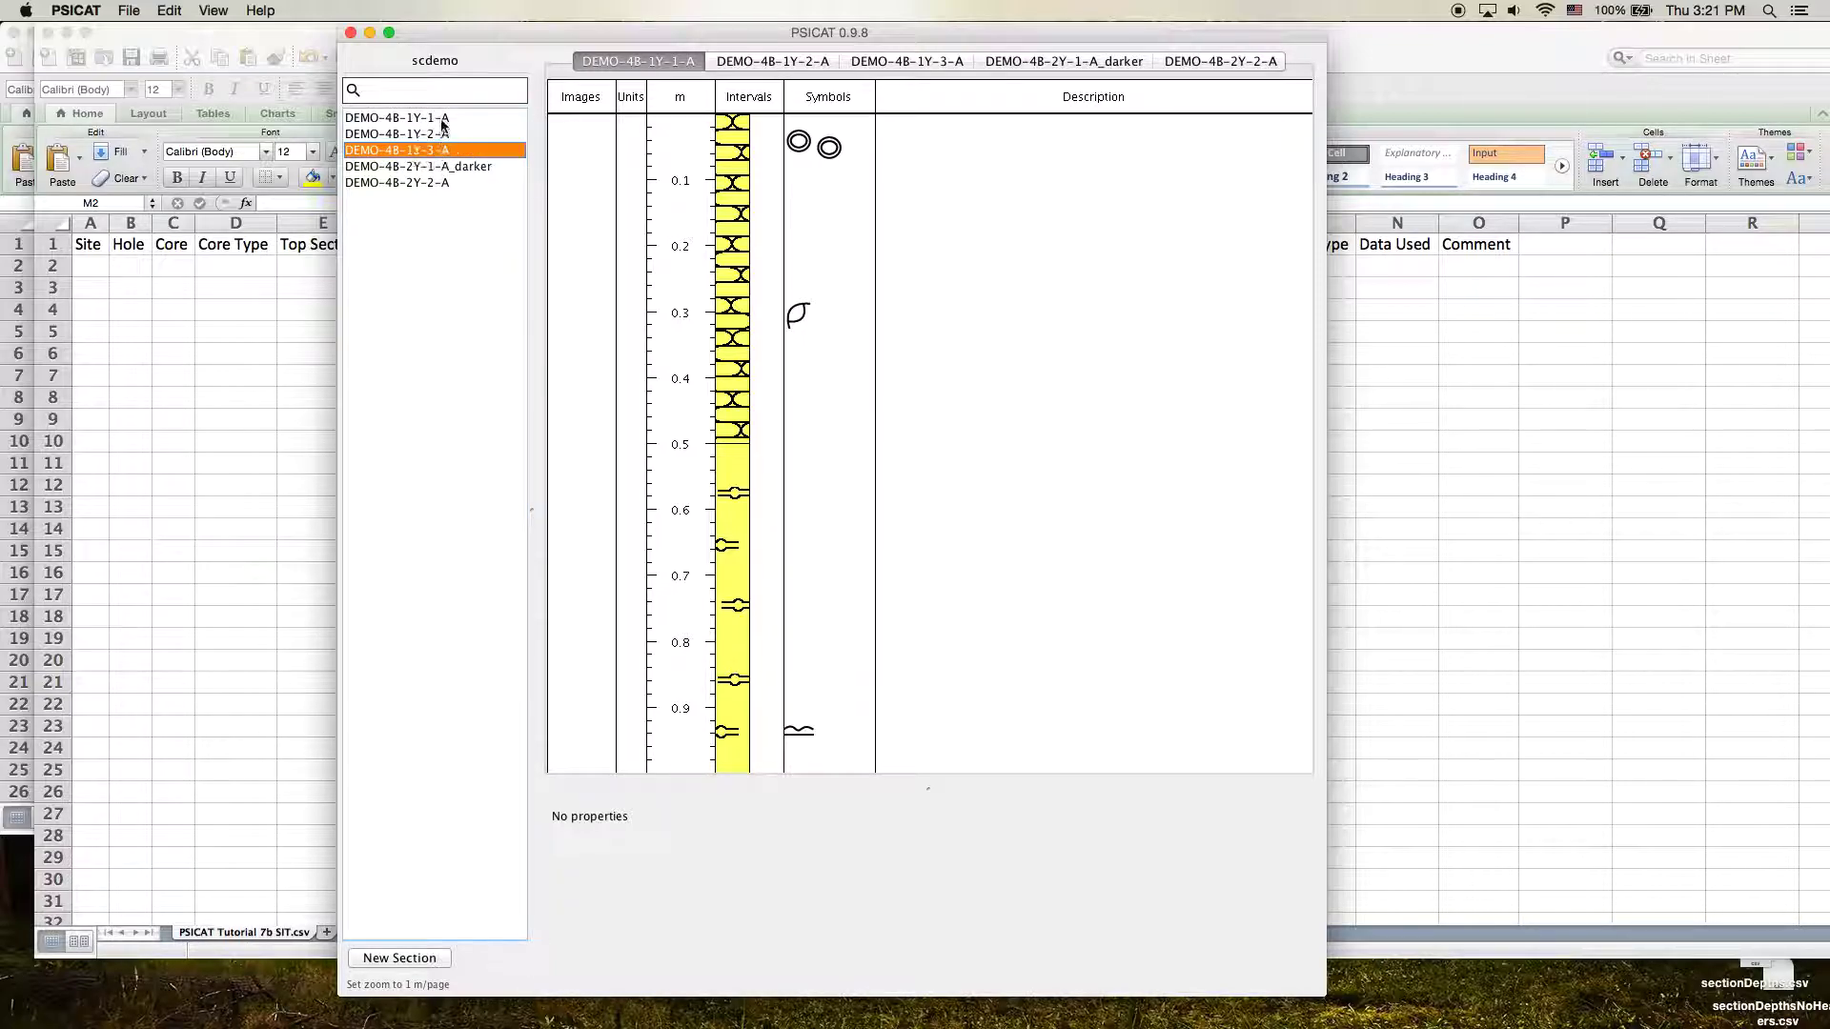
click(441, 121)
shift+click(442, 151)
click(451, 166)
shift+click(442, 182)
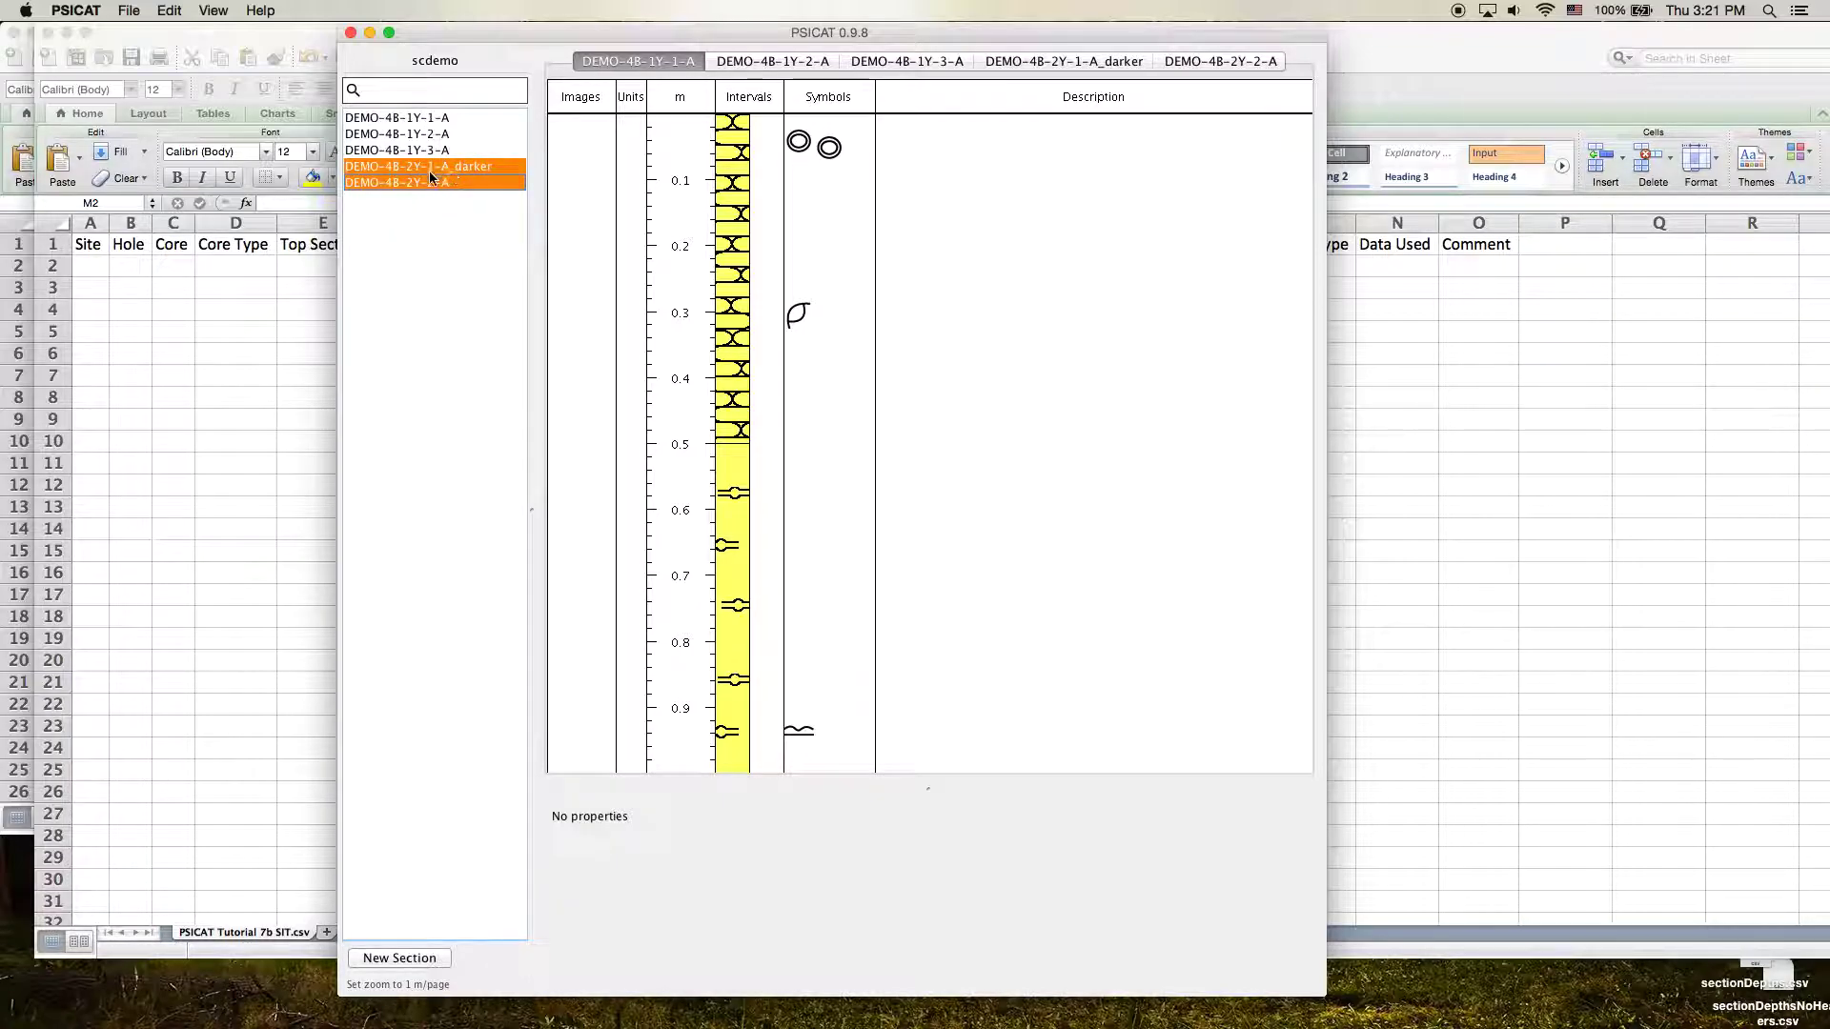
View the diagrams of all five open DEMO-4B sections, finishing on DEMO-4B-1Y-1-A.
click(547, 48)
click(787, 61)
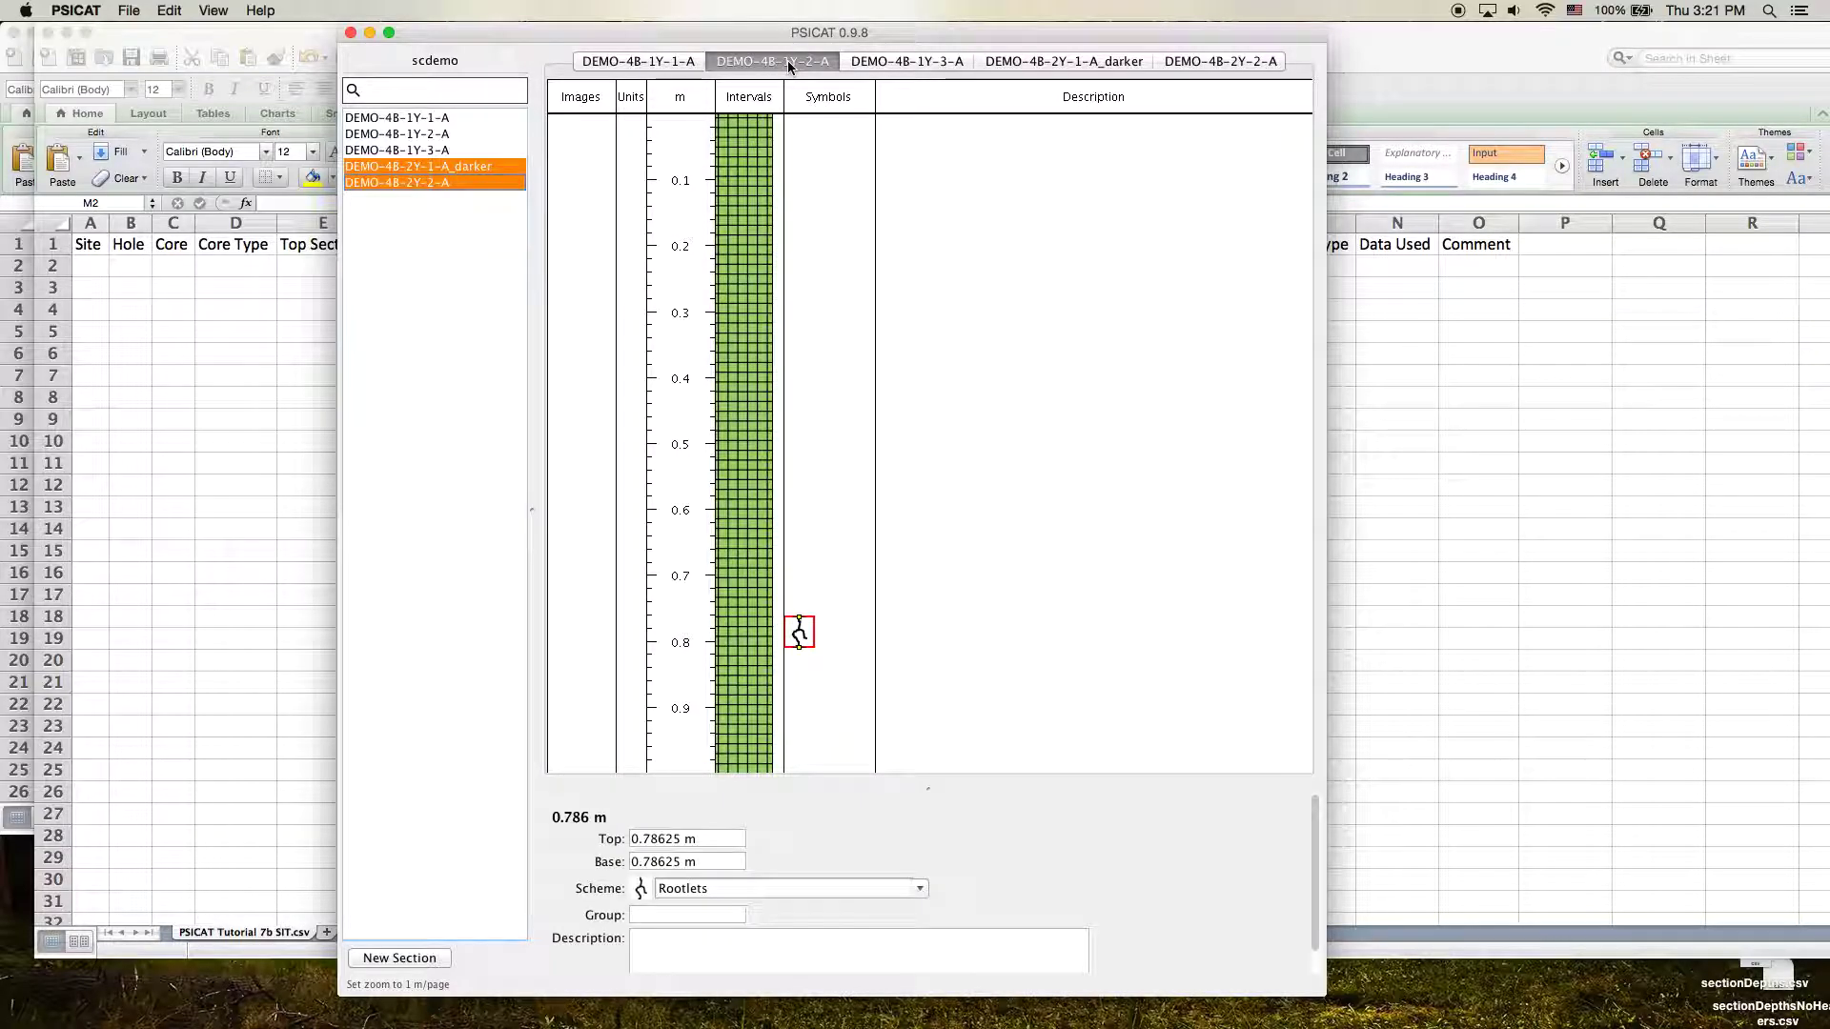
click(884, 68)
click(1060, 59)
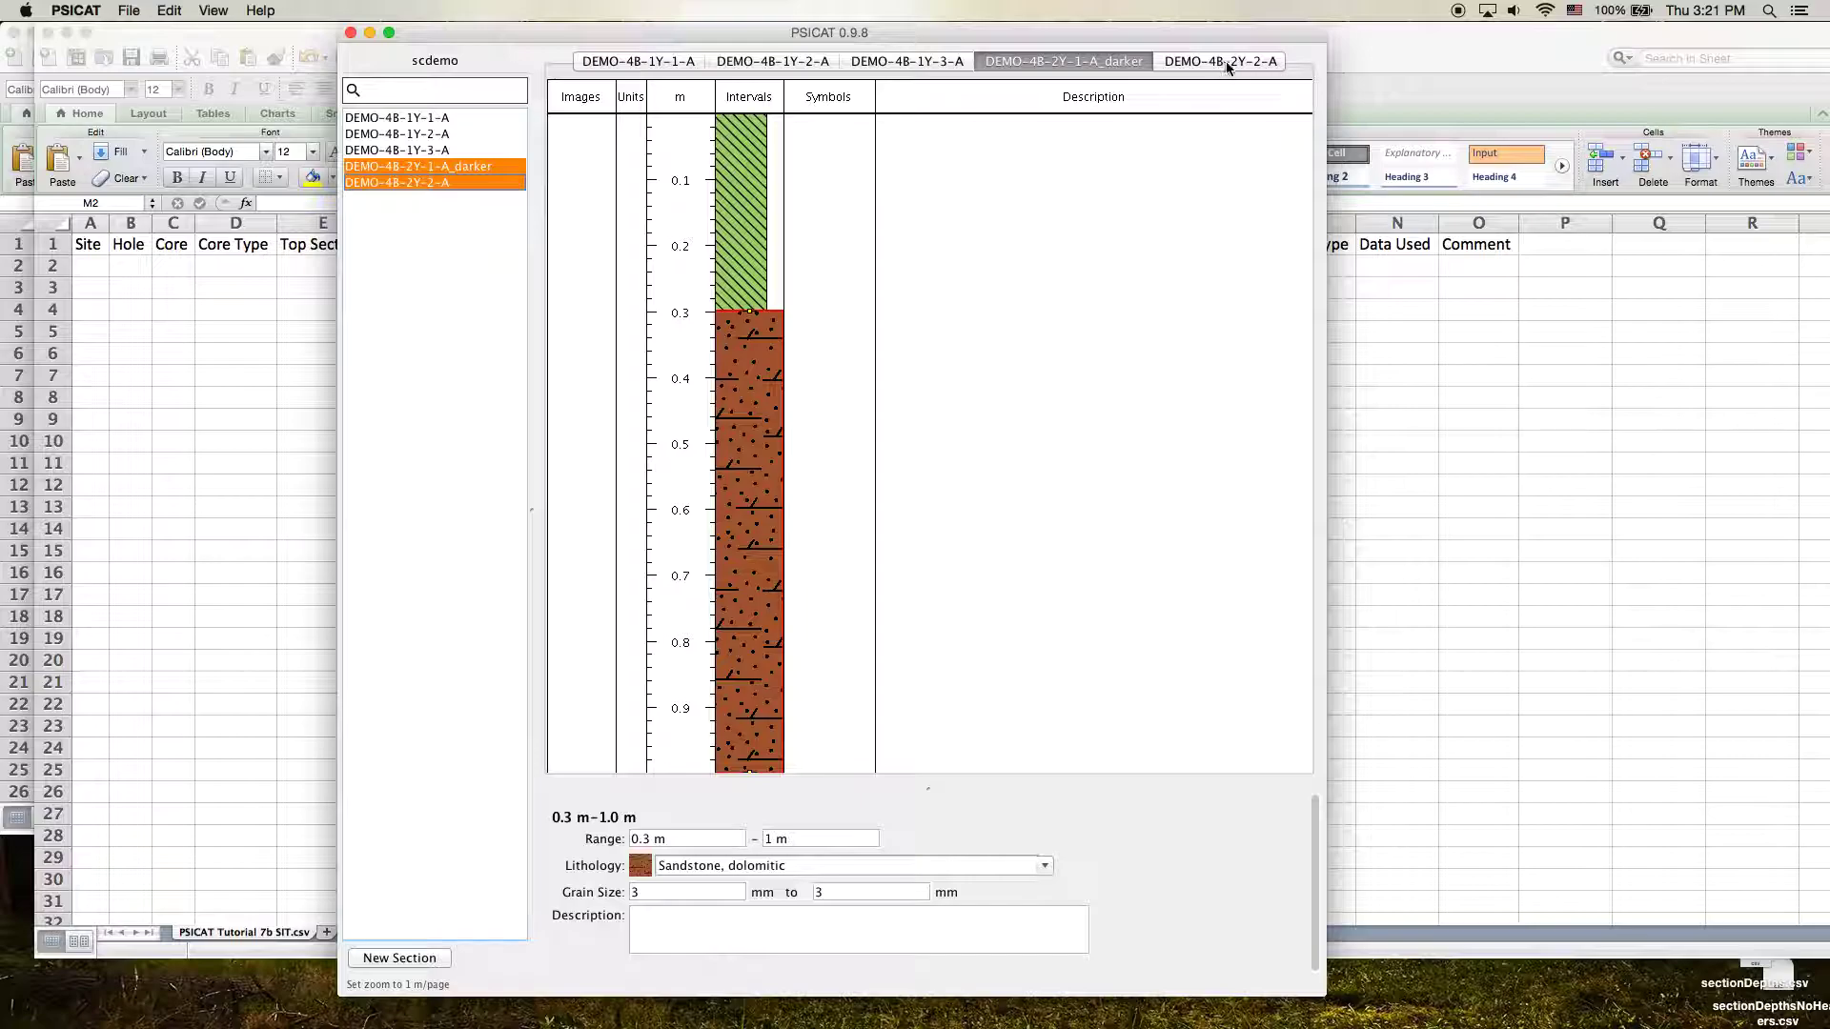
click(1227, 66)
click(1096, 67)
click(901, 68)
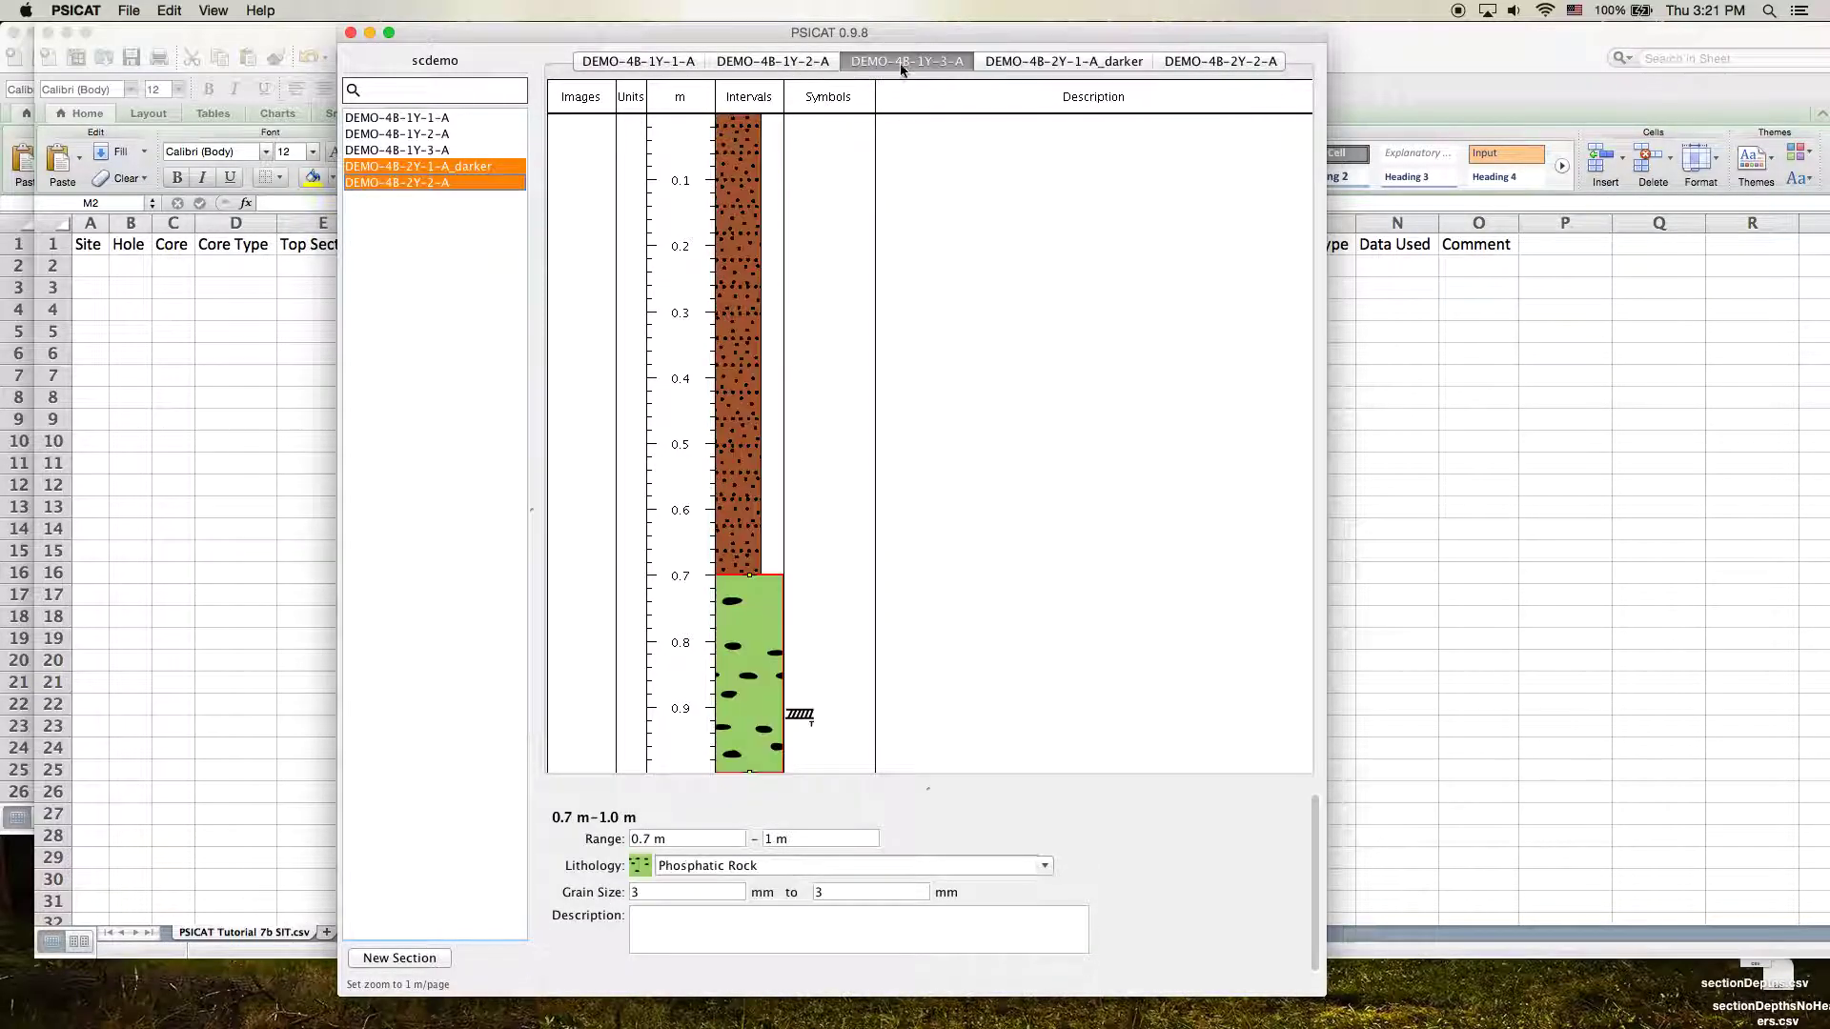
click(740, 64)
click(664, 63)
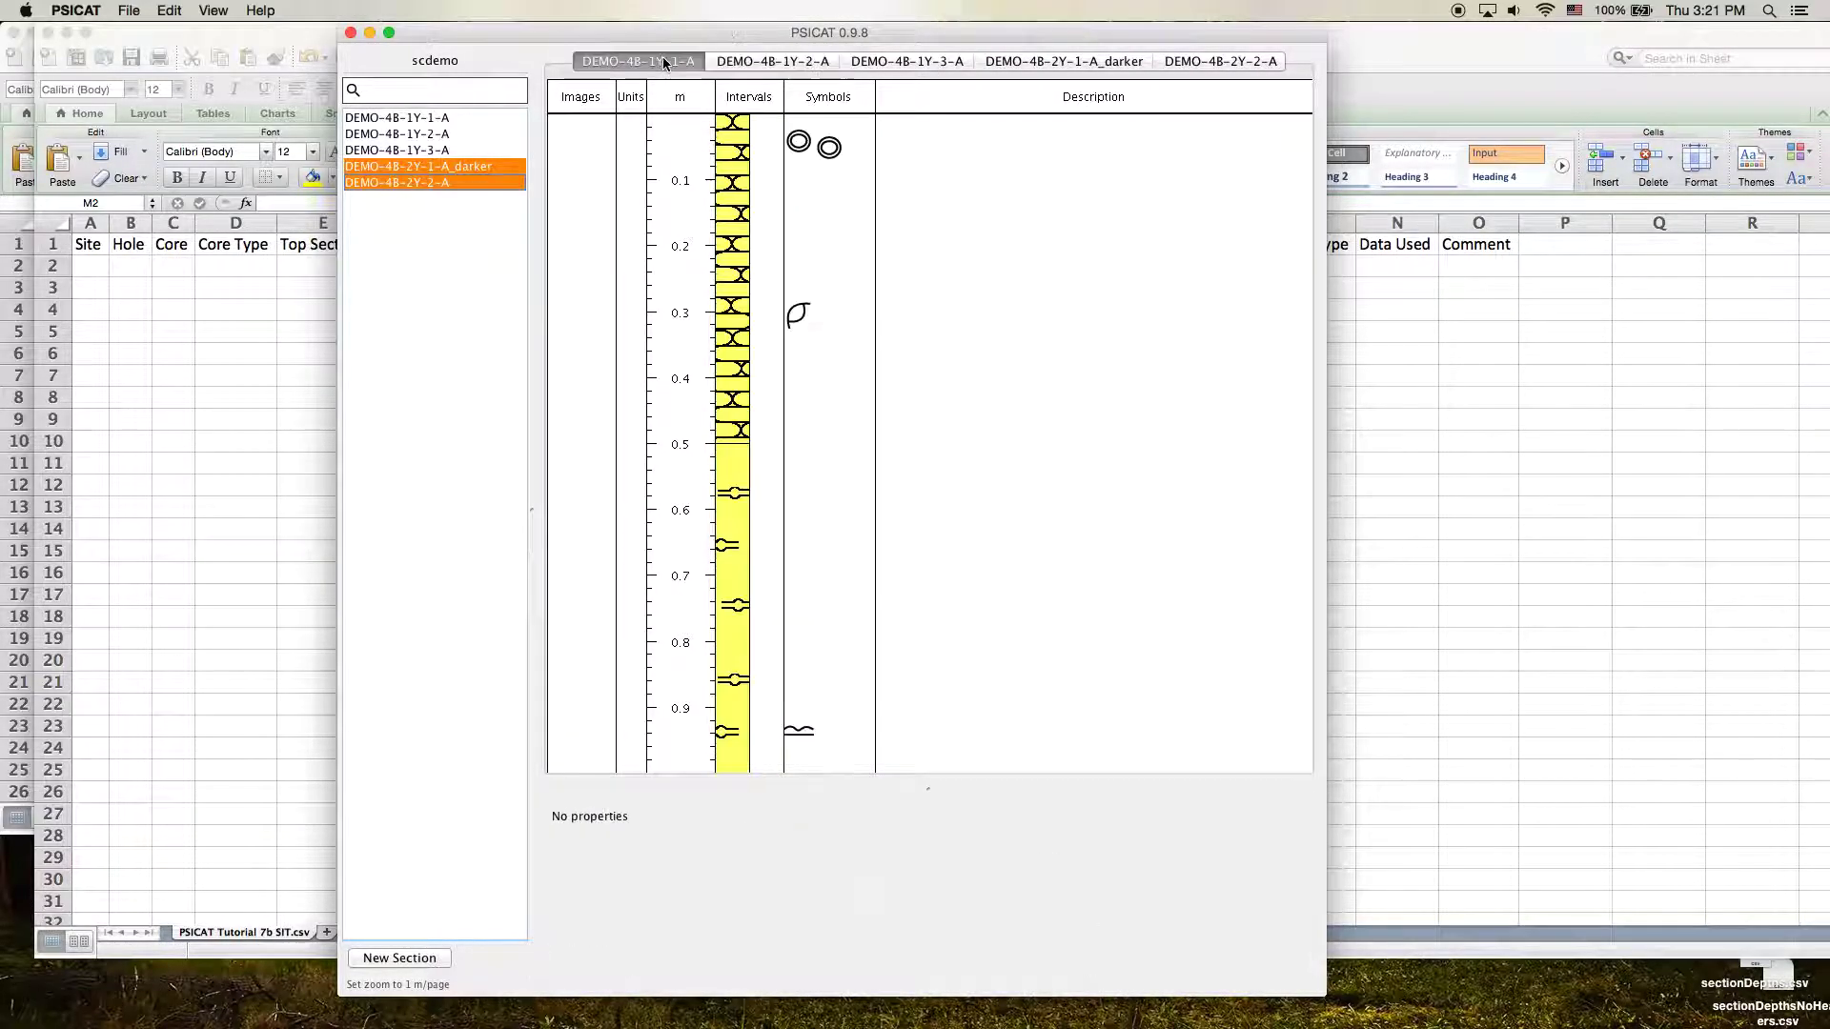
Select section DEMO-4B-1Y-1-A in the section list and inspect the depth ranges and lithologies of its intervals.
click(421, 120)
click(450, 167)
click(459, 183)
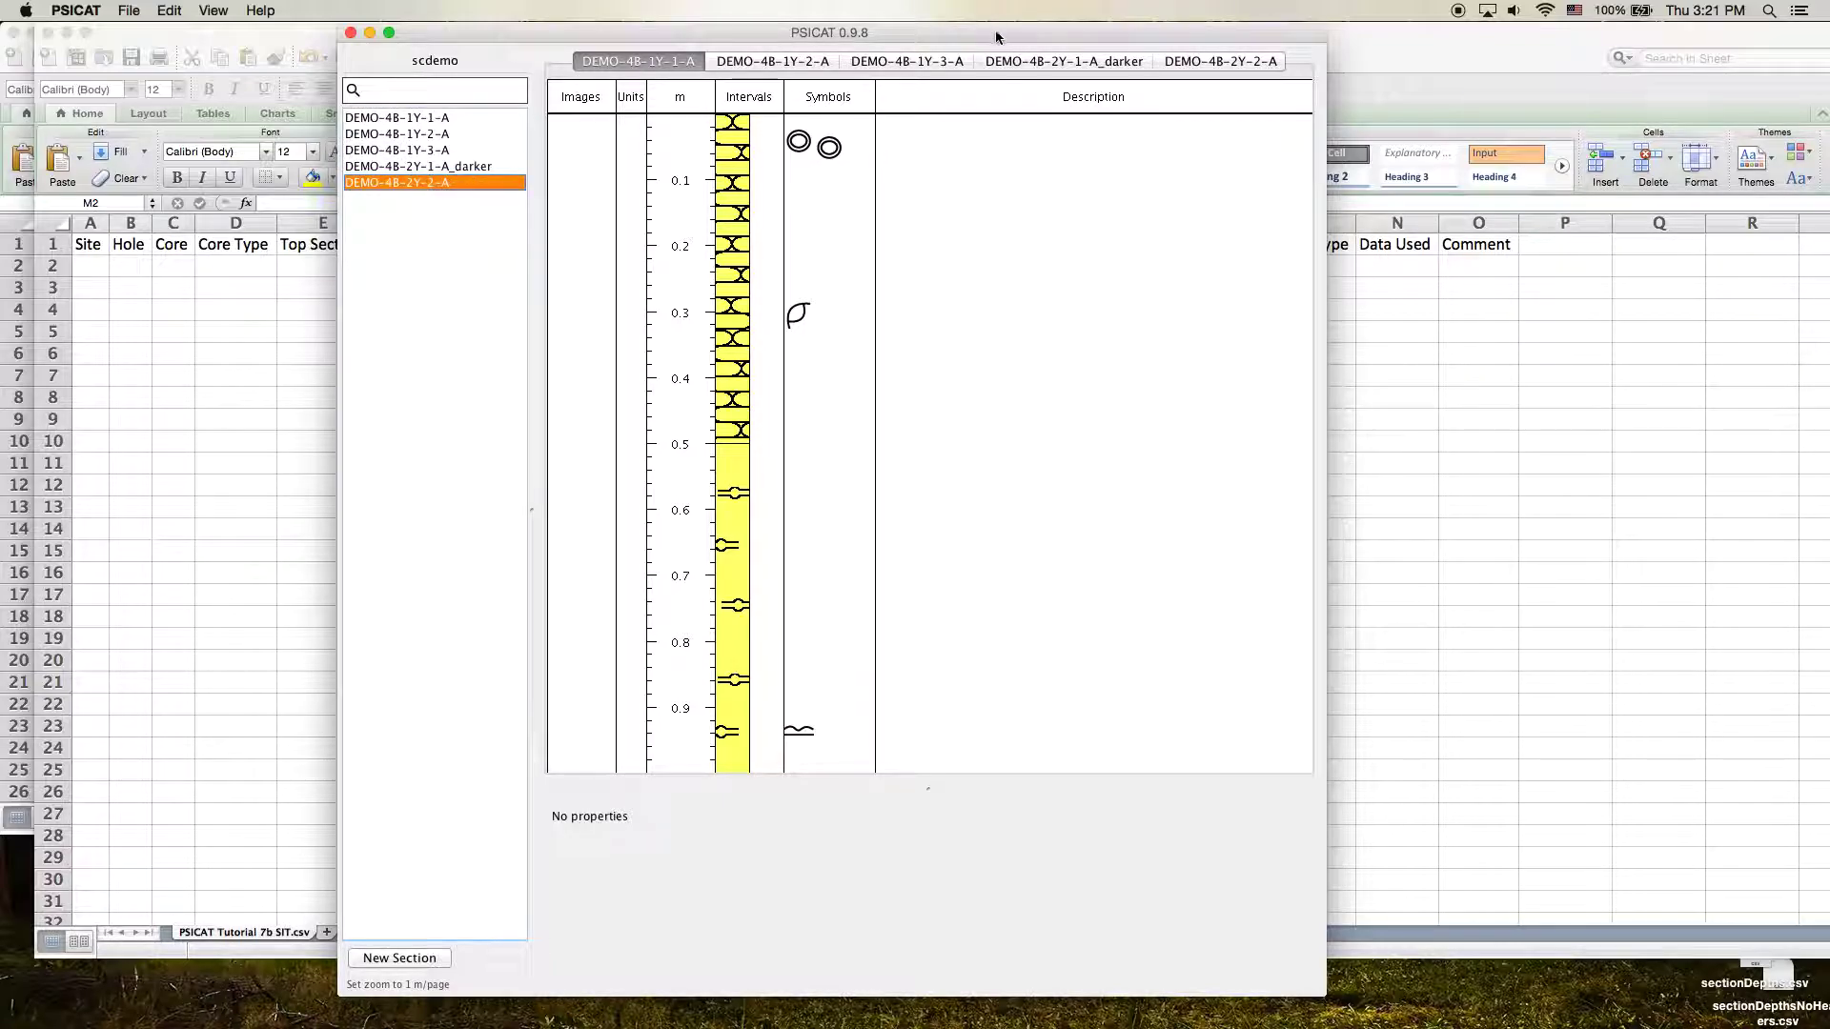
drag(997, 37, 992, 38)
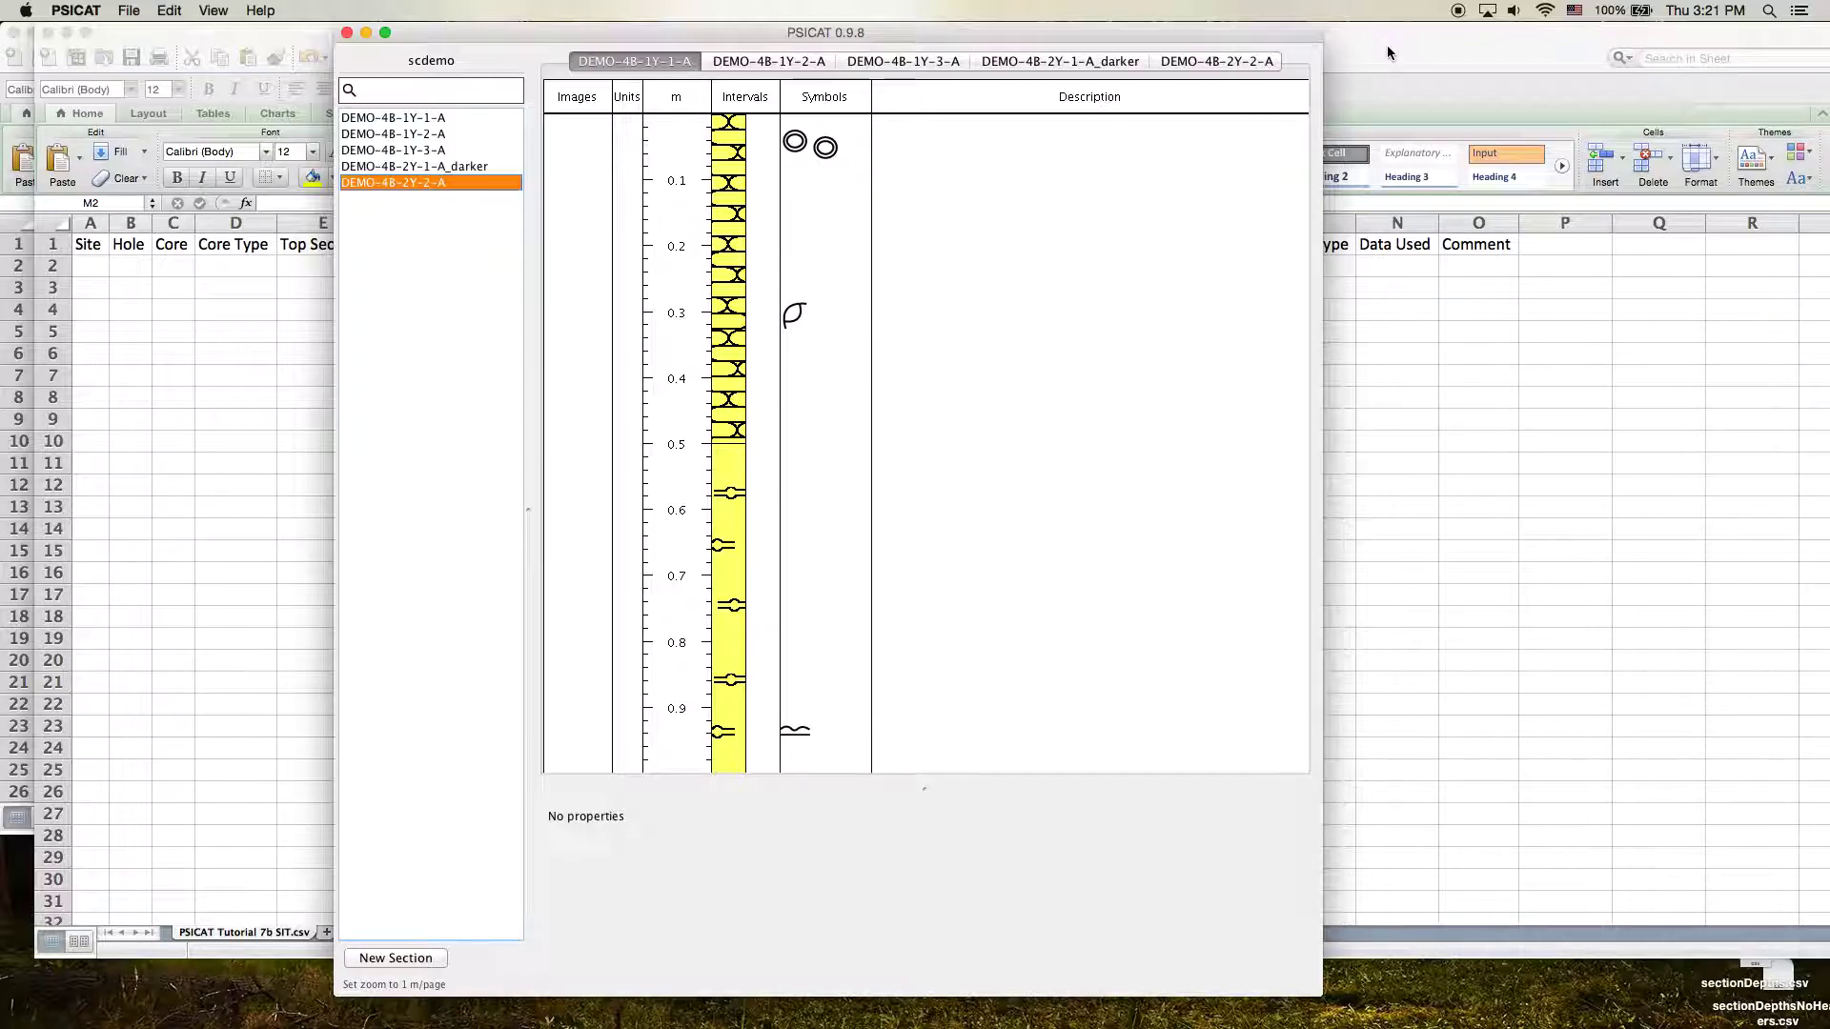
click(365, 119)
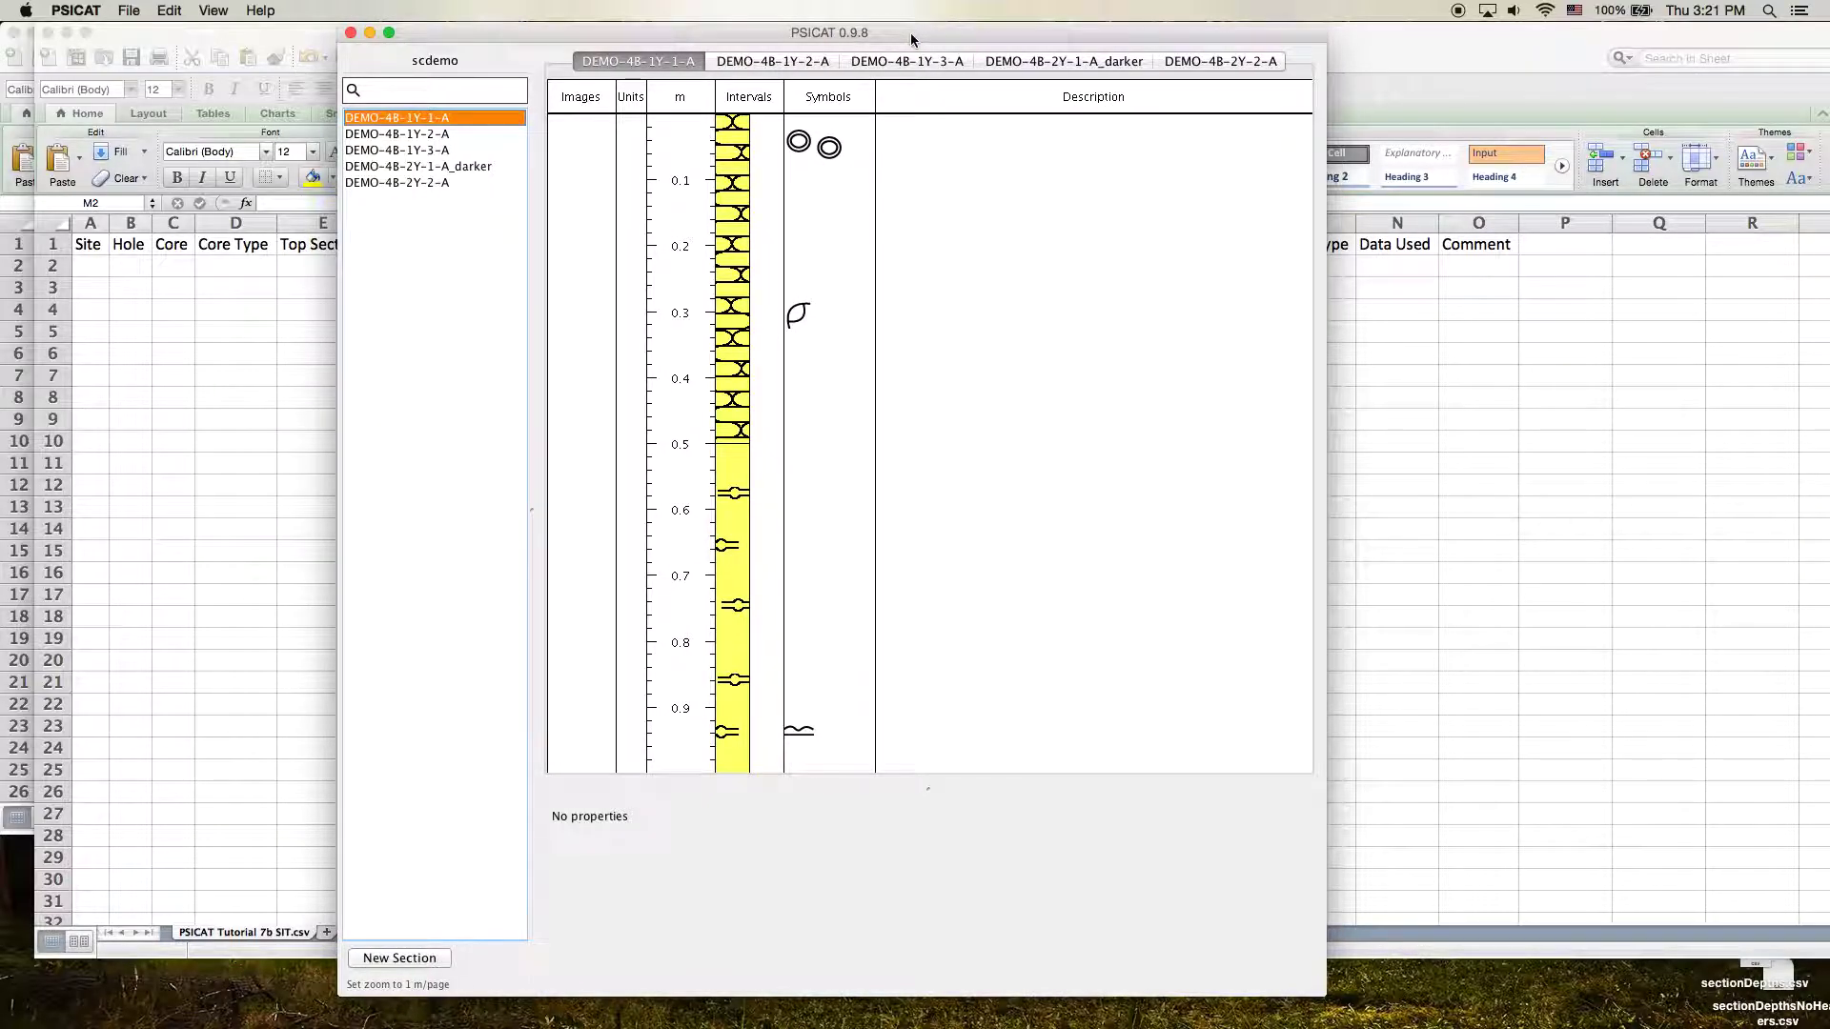
mouse_move(719, 251)
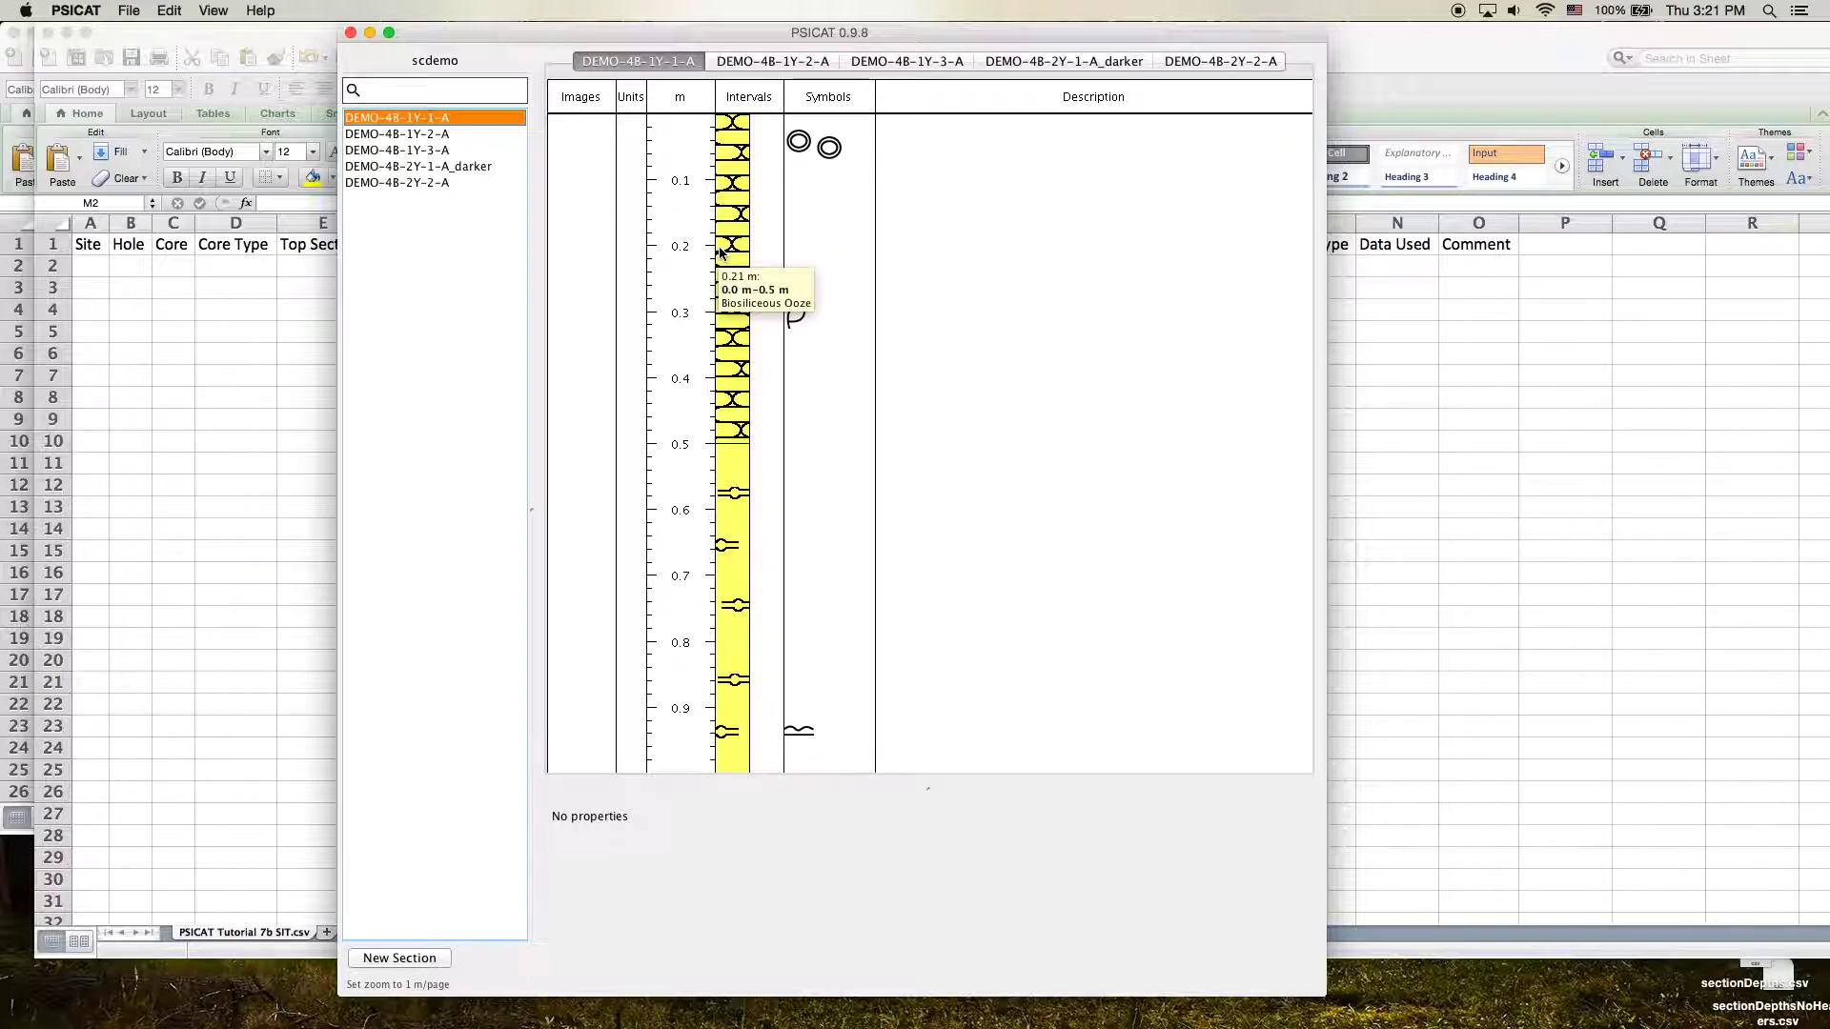
mouse_move(720, 183)
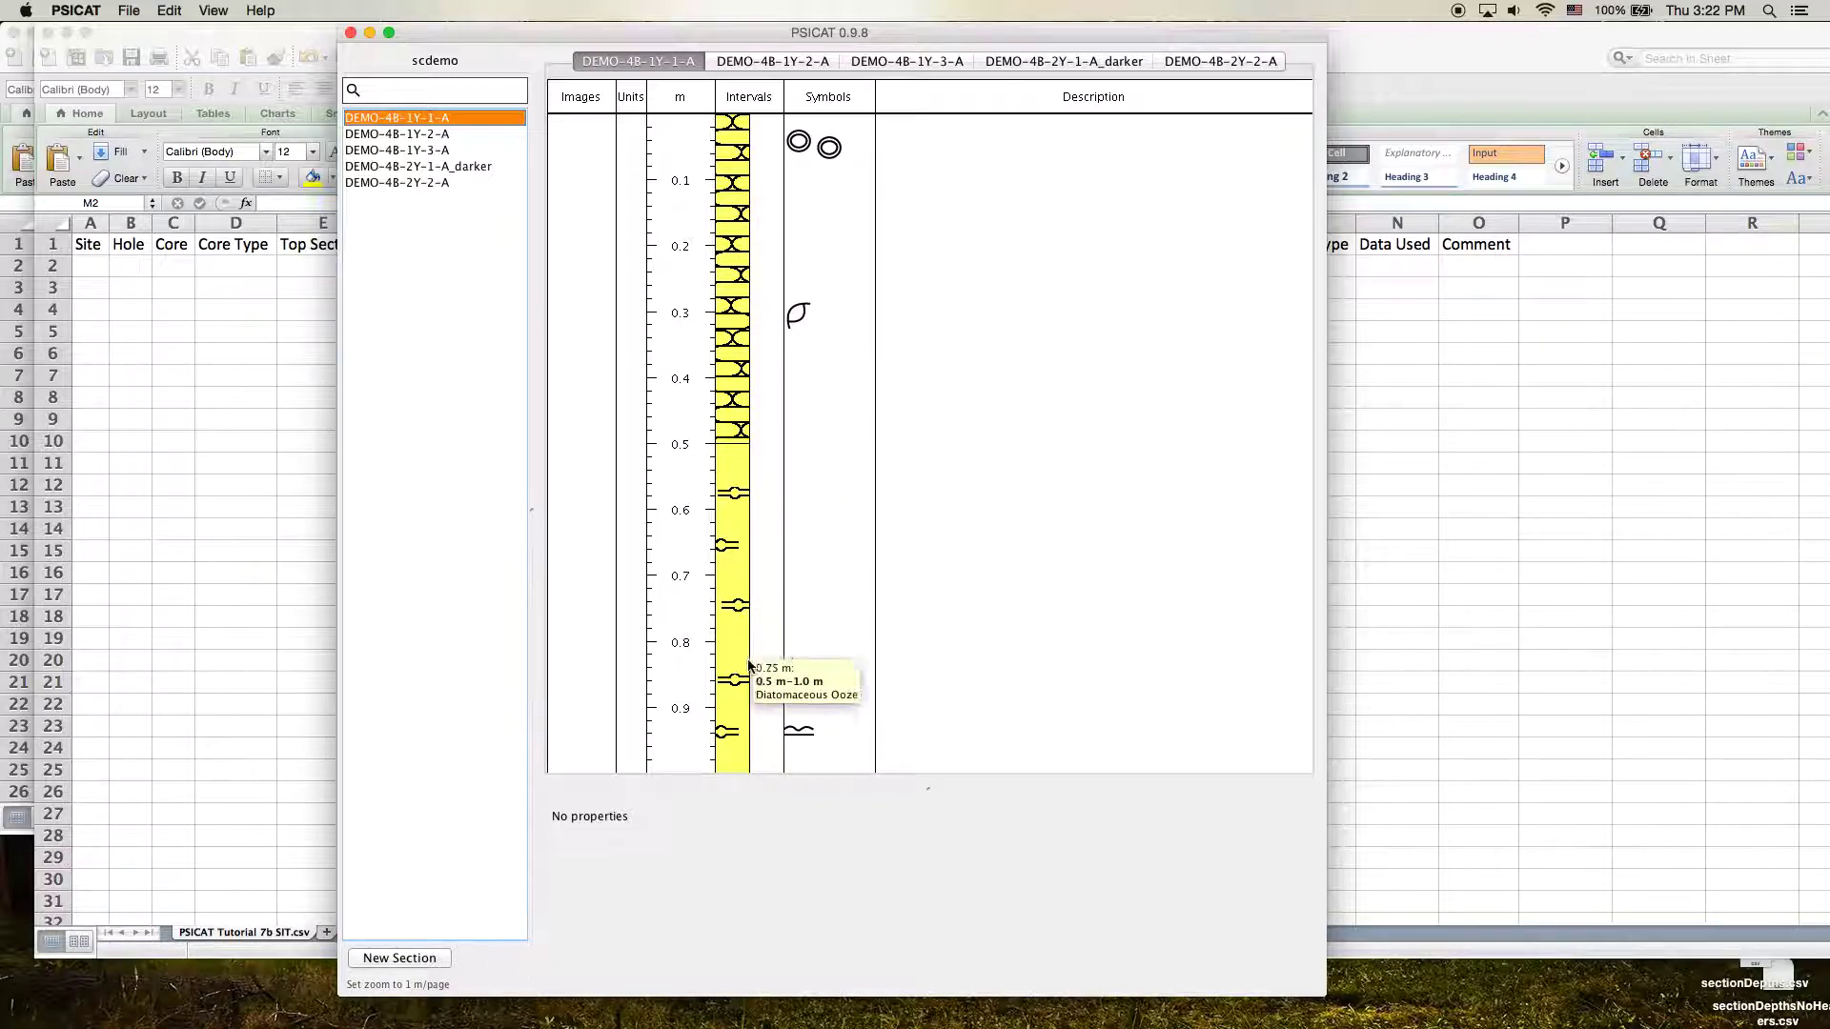
mouse_move(725, 715)
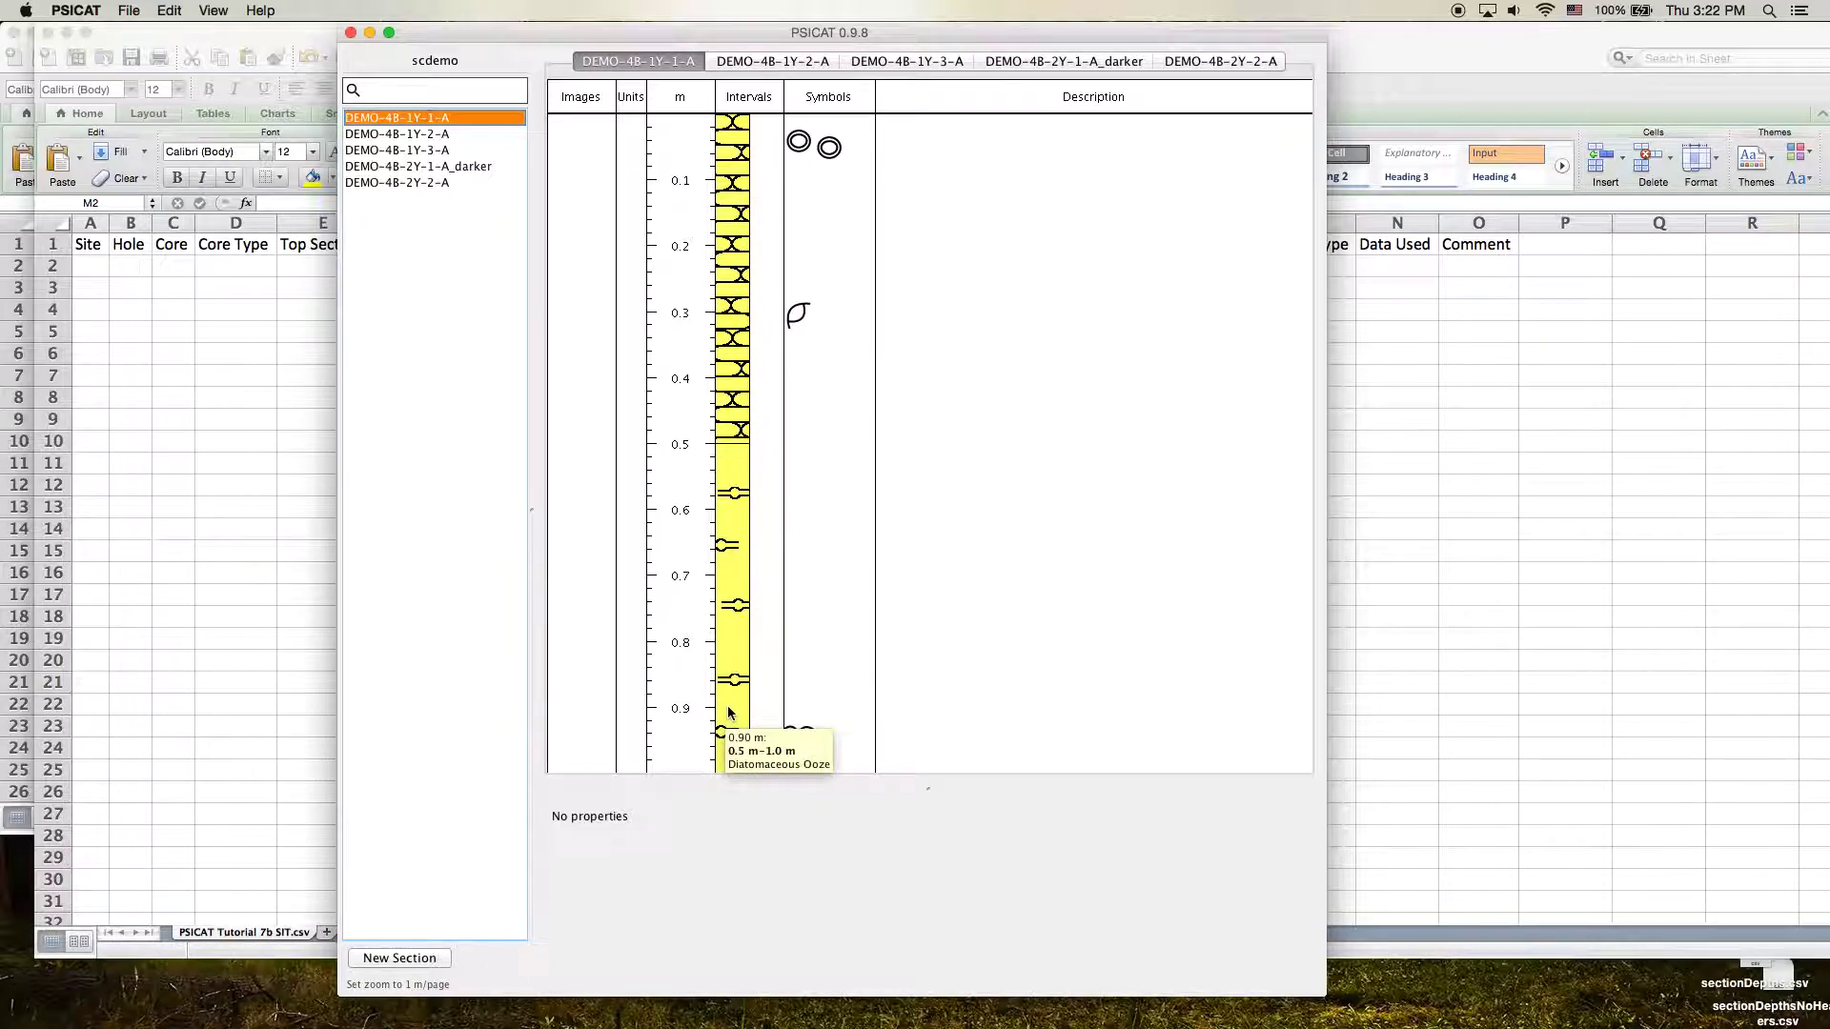
Switch back to Excel and move the SIT spreadsheet window aside to uncover the section names in the spreadsheet behind it.
click(1380, 54)
drag(1005, 59, 1020, 59)
drag(49, 223, 146, 233)
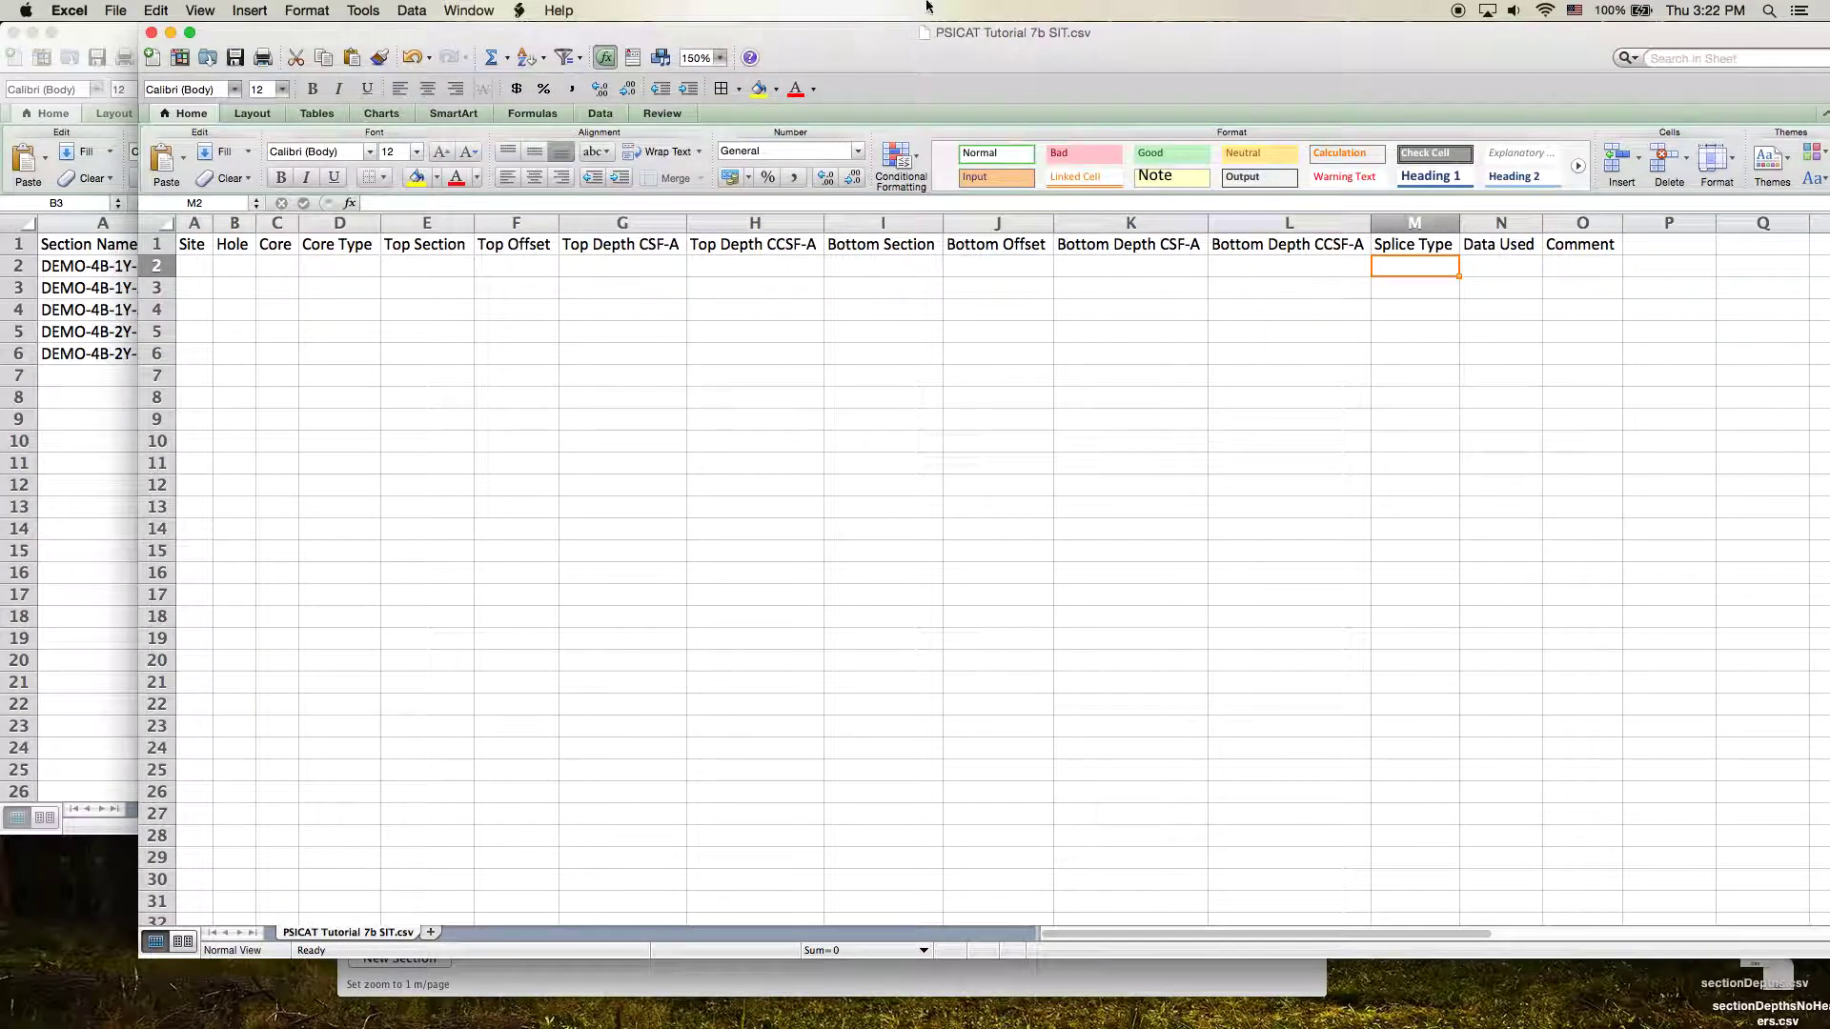
Arrange the PSICAT and SIT spreadsheet windows so the section list stays visible beside the spreadsheet.
key(super+Tab)
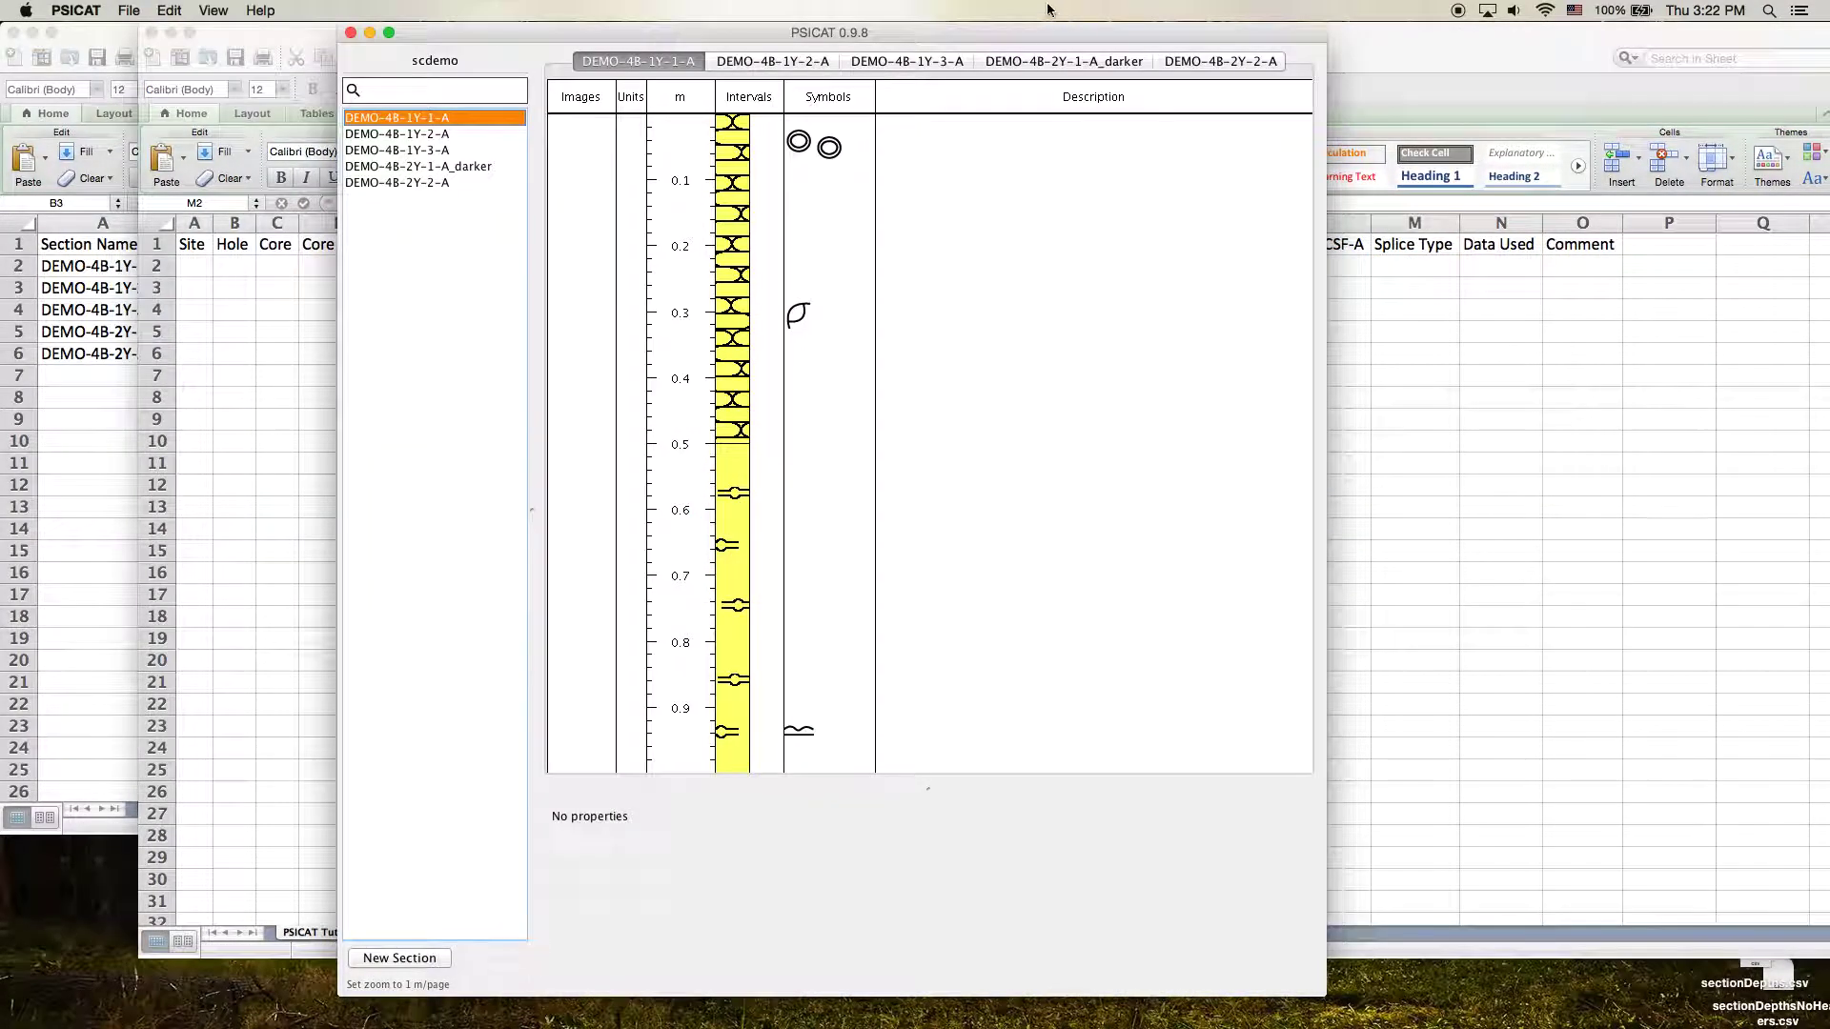
drag(1024, 33, 728, 5)
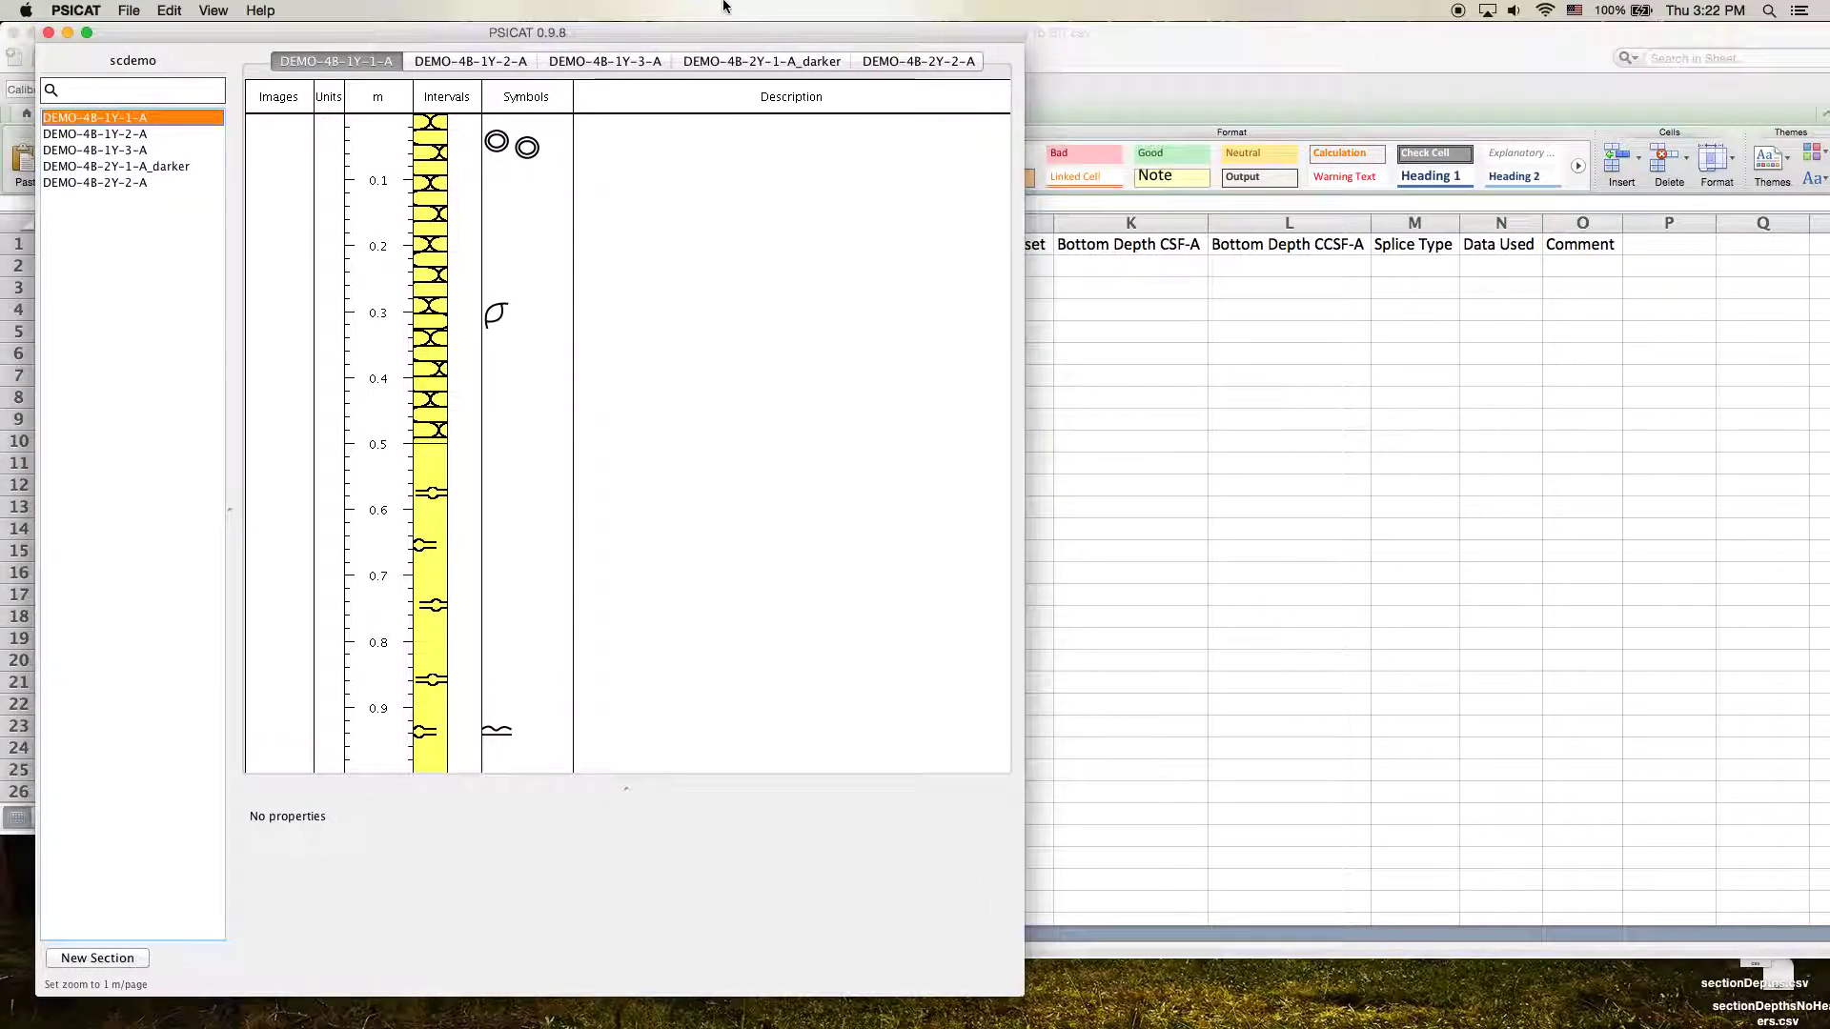
click(1362, 71)
drag(1094, 64, 1358, 63)
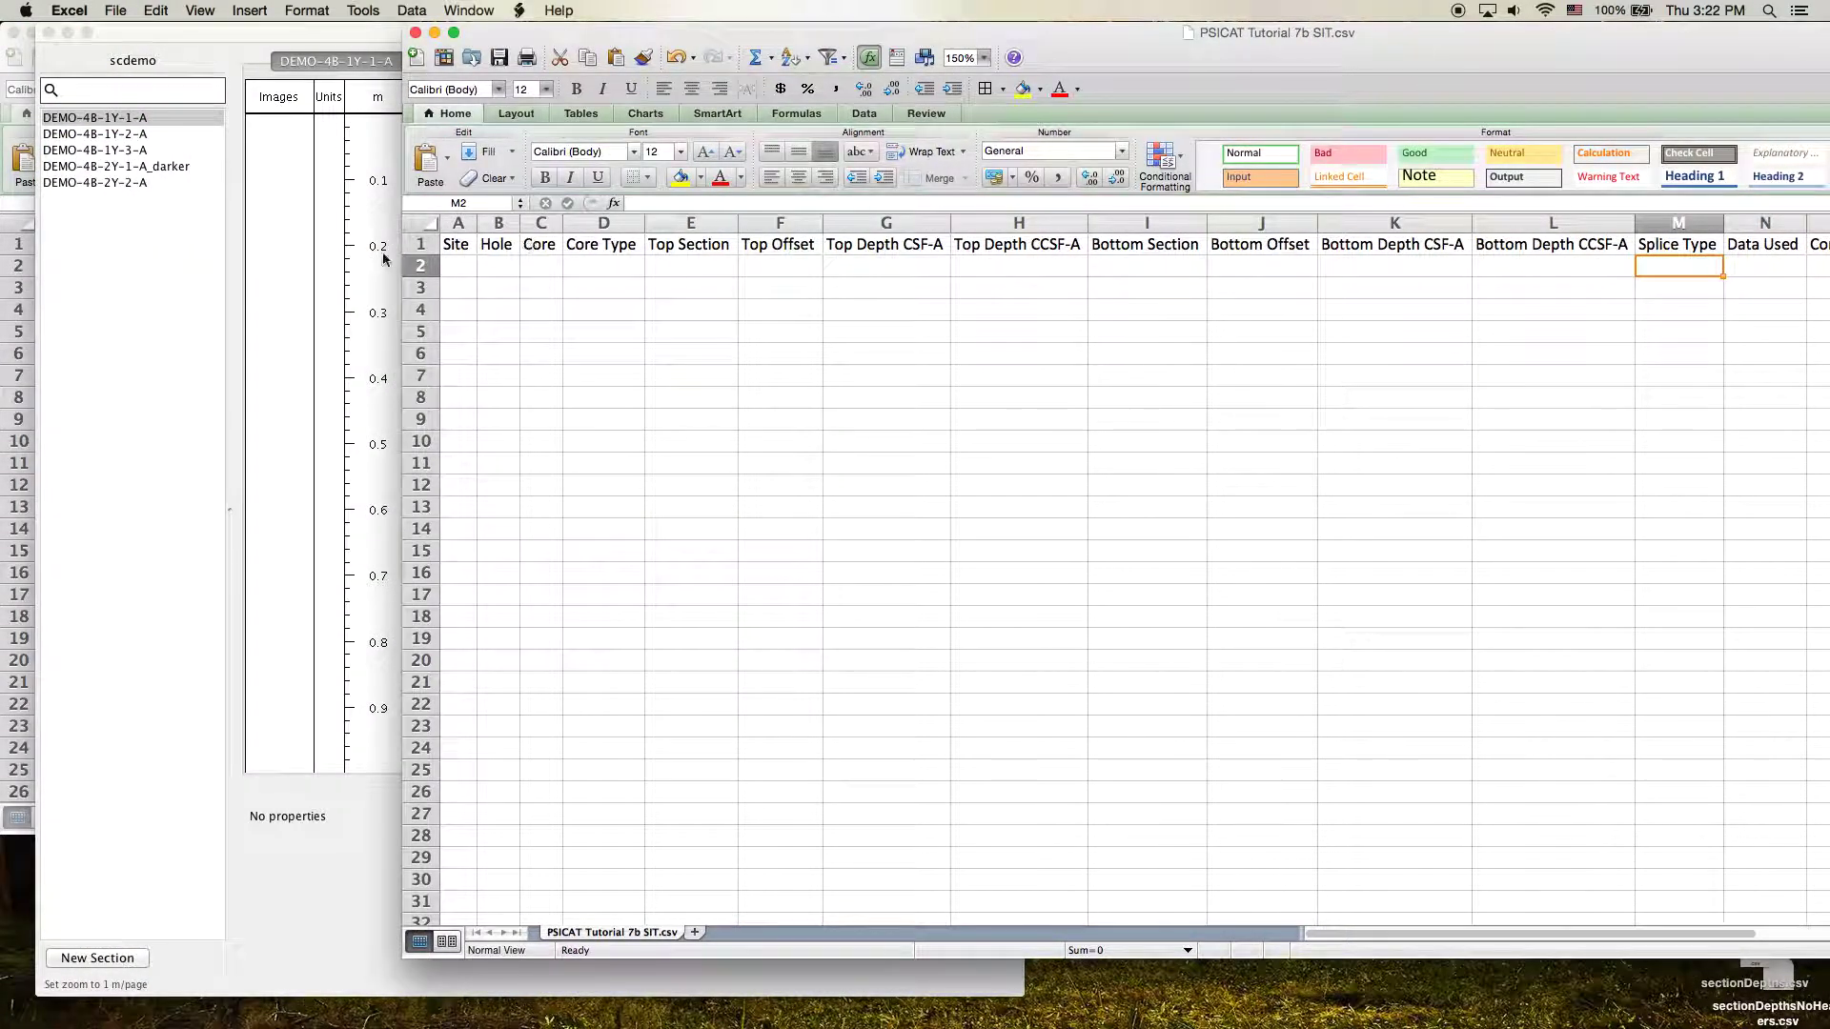
In row 2 of the SIT spreadsheet, enter Site 4, Hole B, Core 1 and Core Type Y.
click(468, 271)
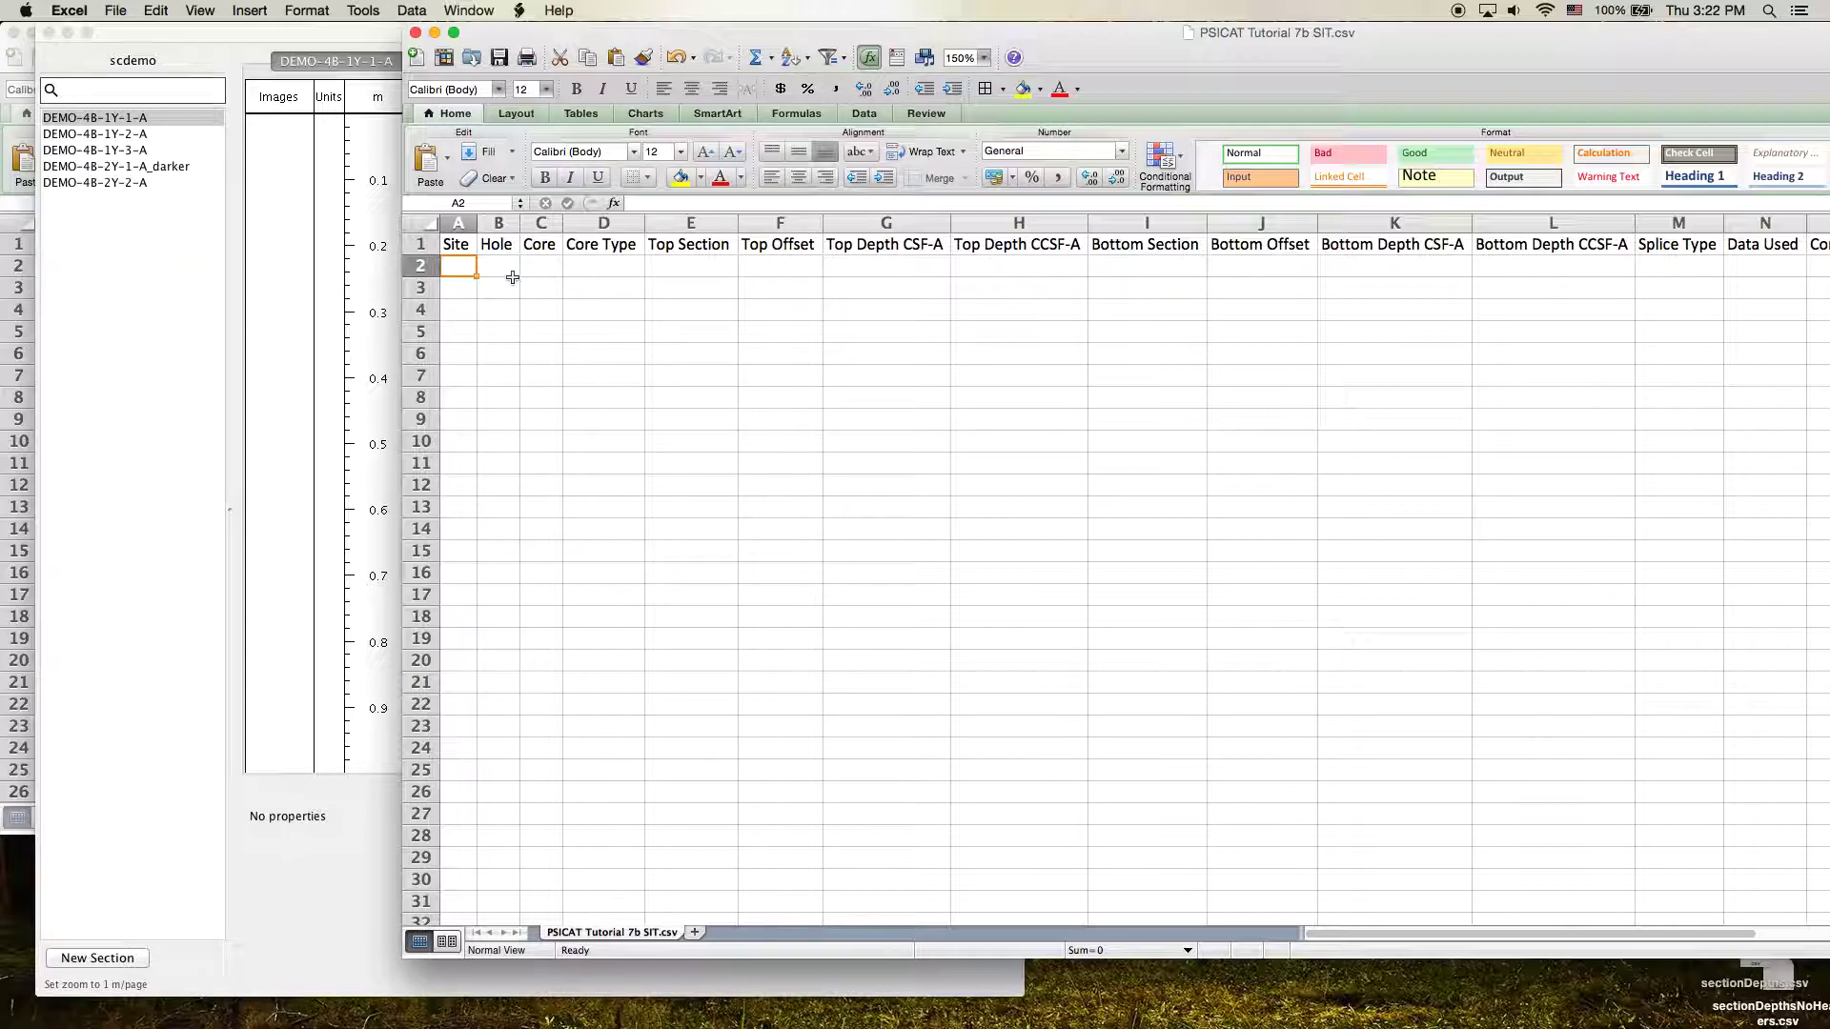
text(4)
key(Tab)
text(B)
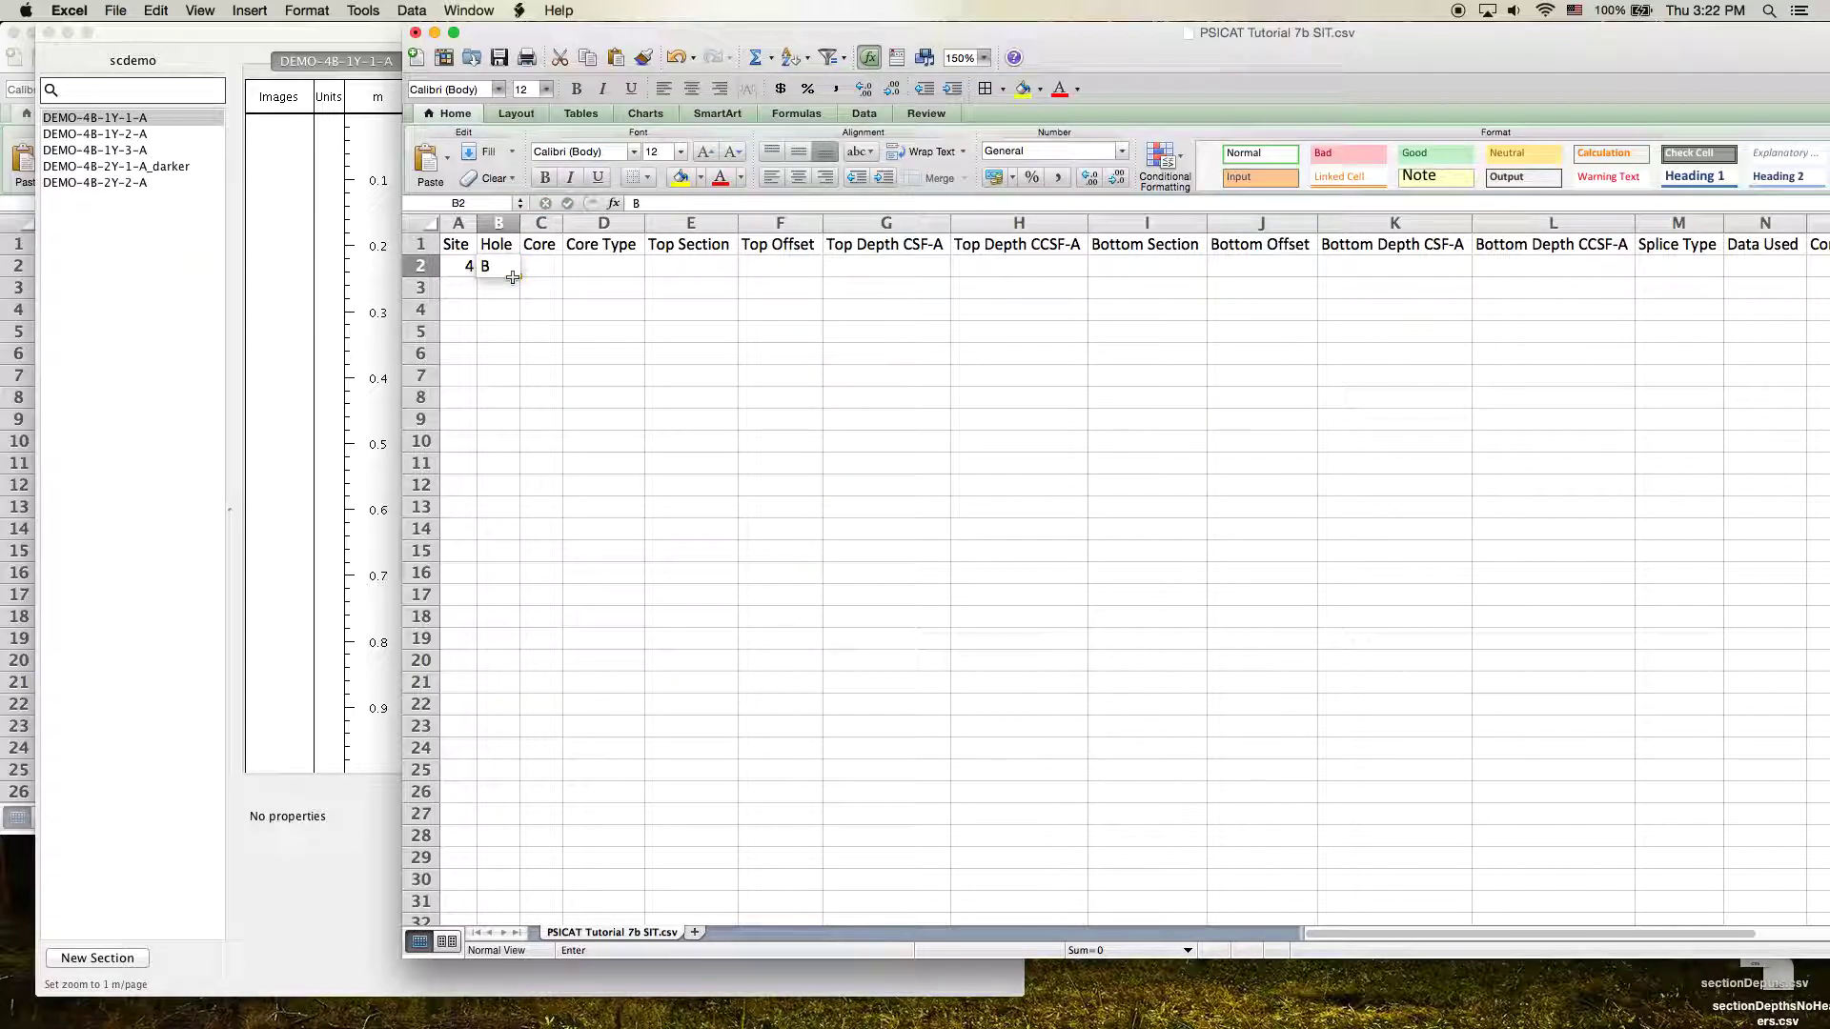
key(Tab)
text(1)
key(Tab)
text(Y)
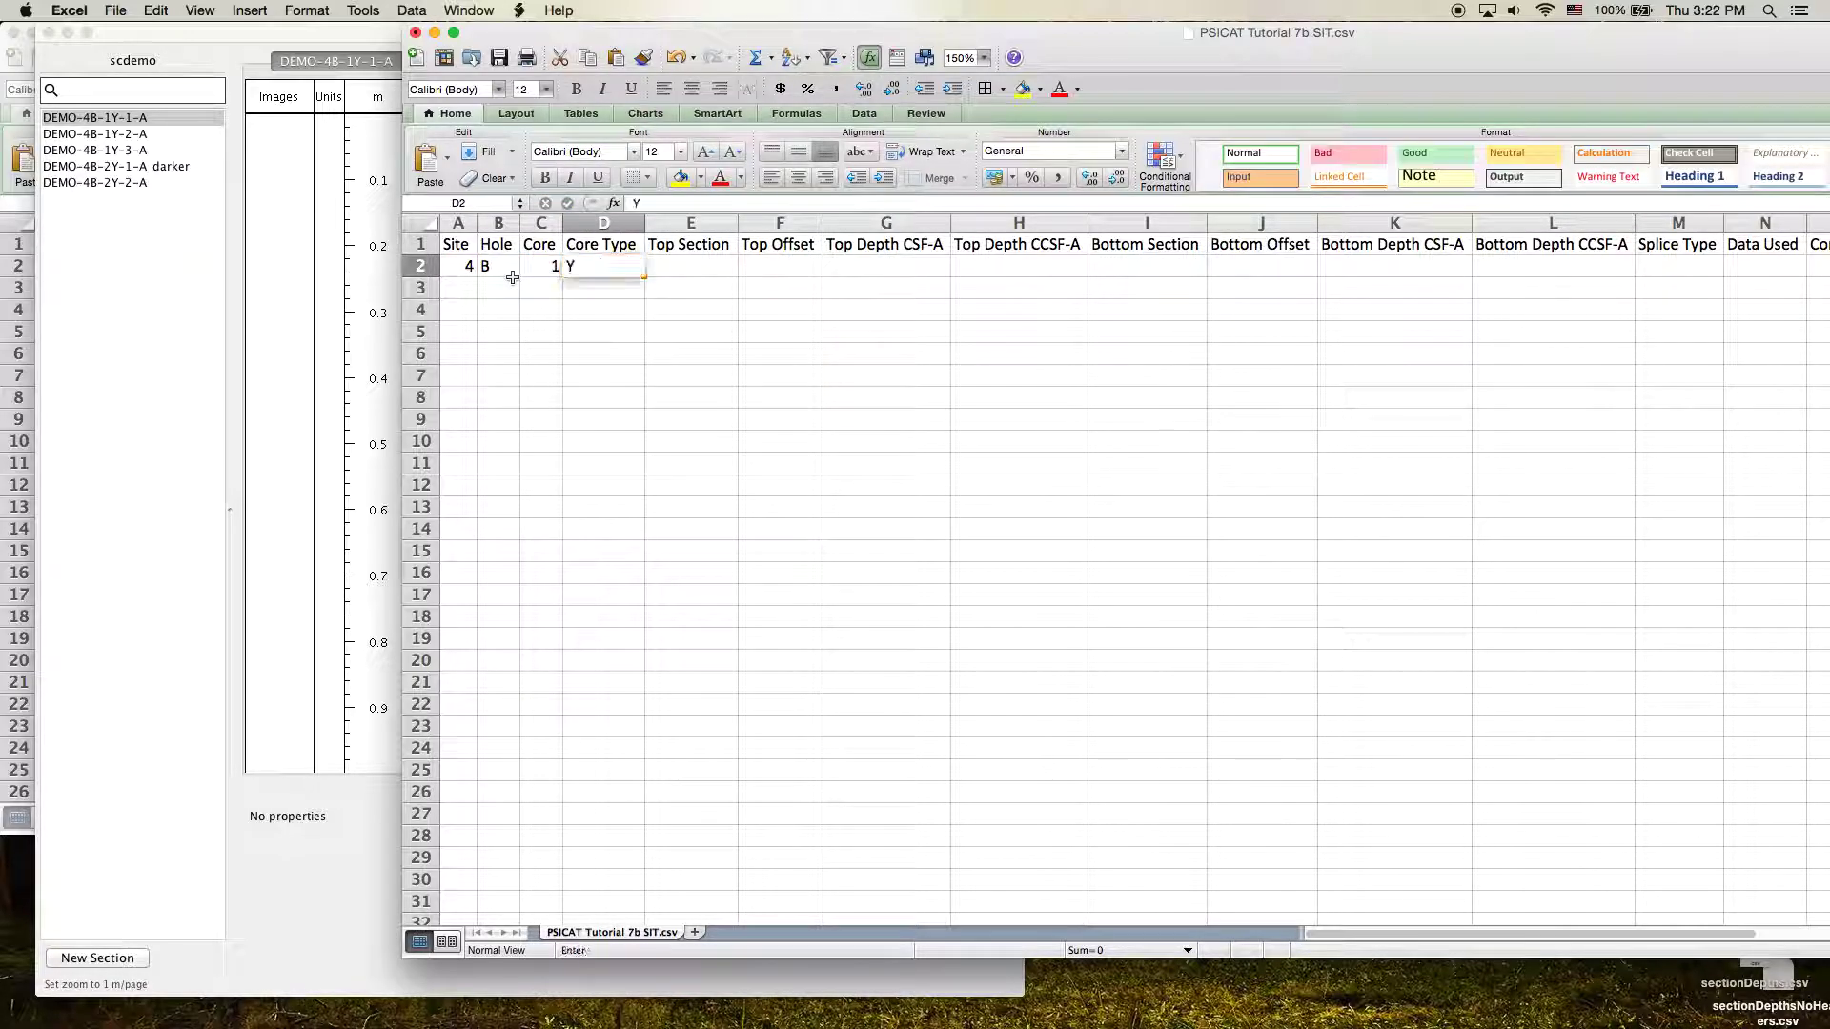
key(Tab)
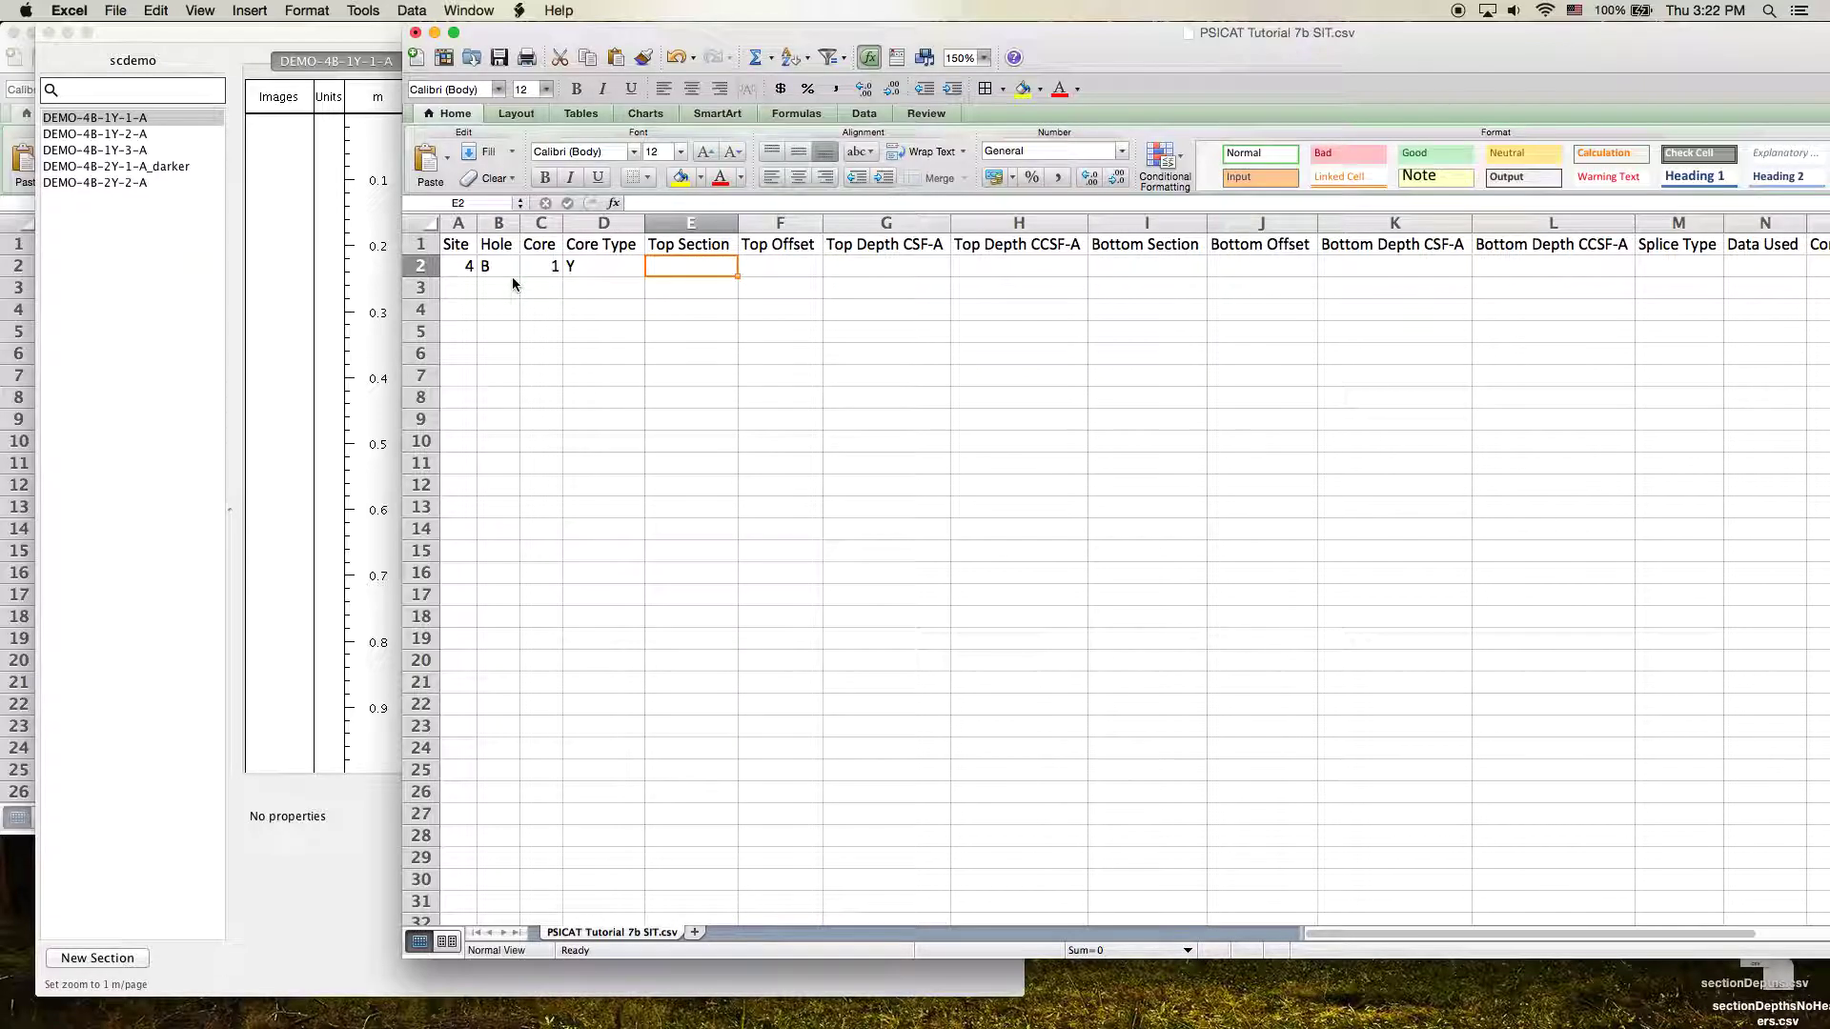
Recheck the core identification cells in row 2 and enter Top Section 1 and Top Offset 10.
click(448, 267)
click(506, 267)
key(Tab)
key(Tab)
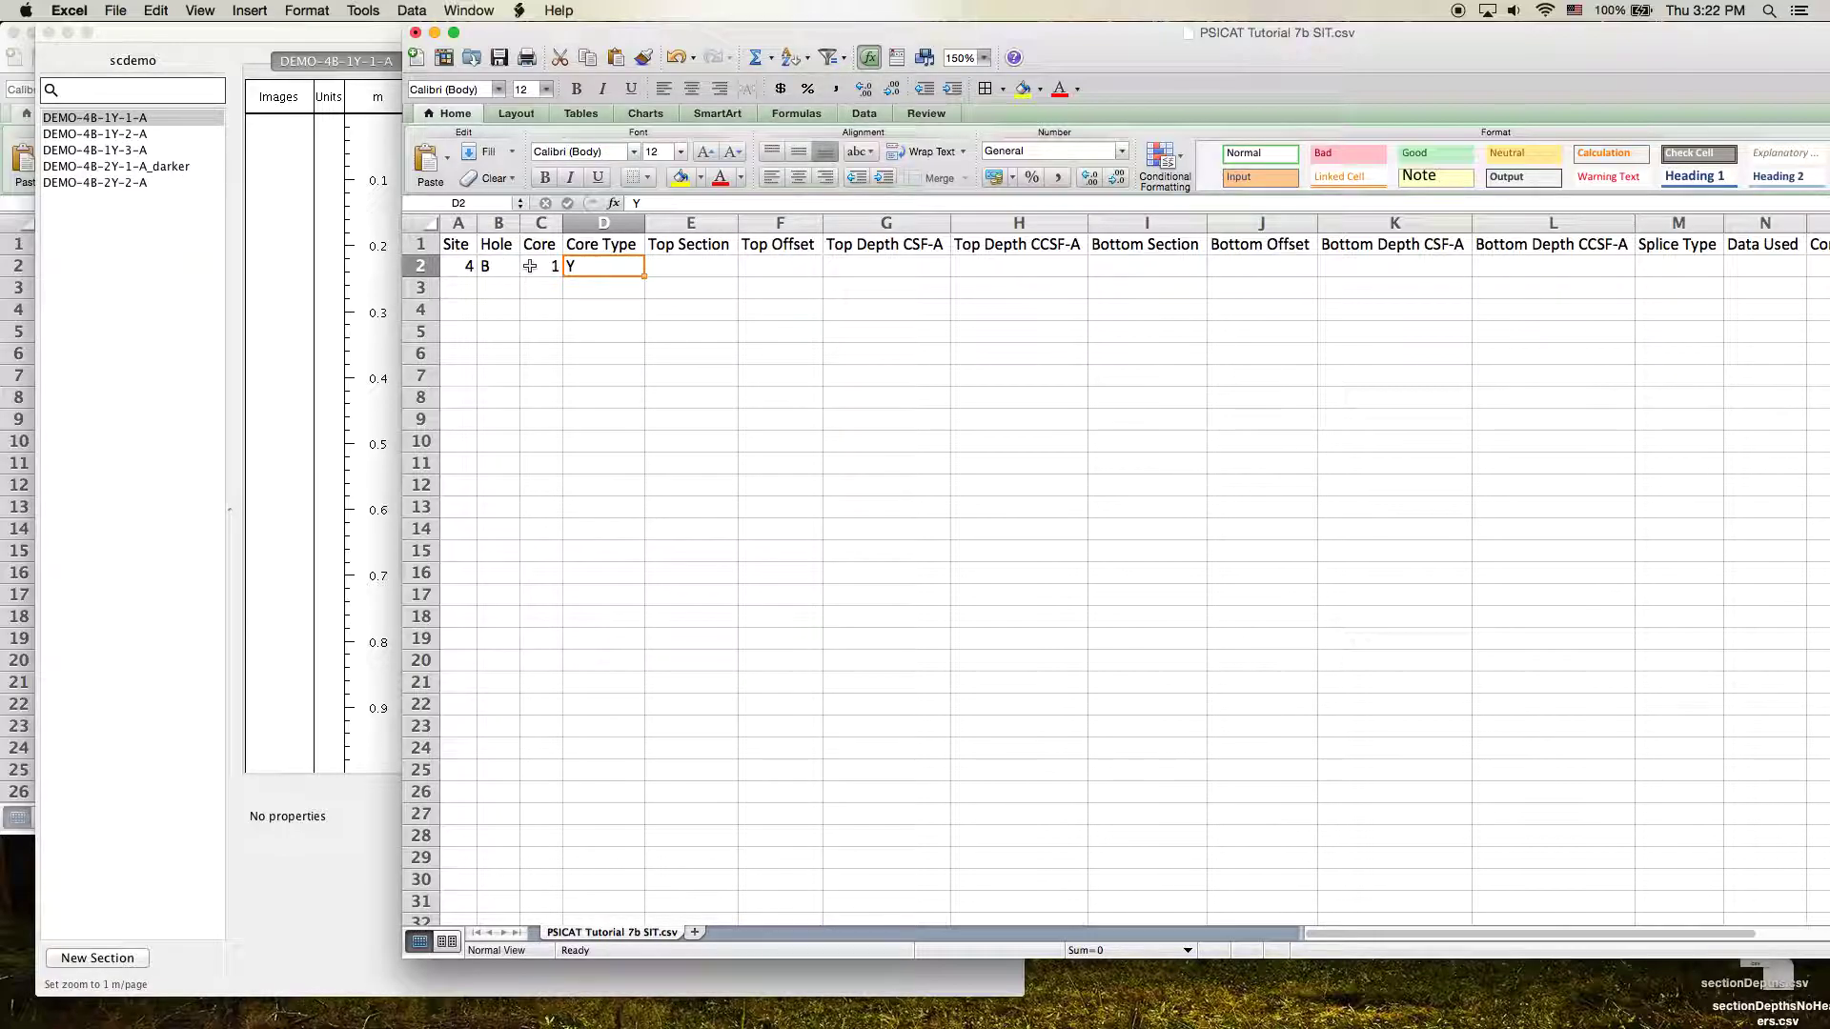
click(687, 269)
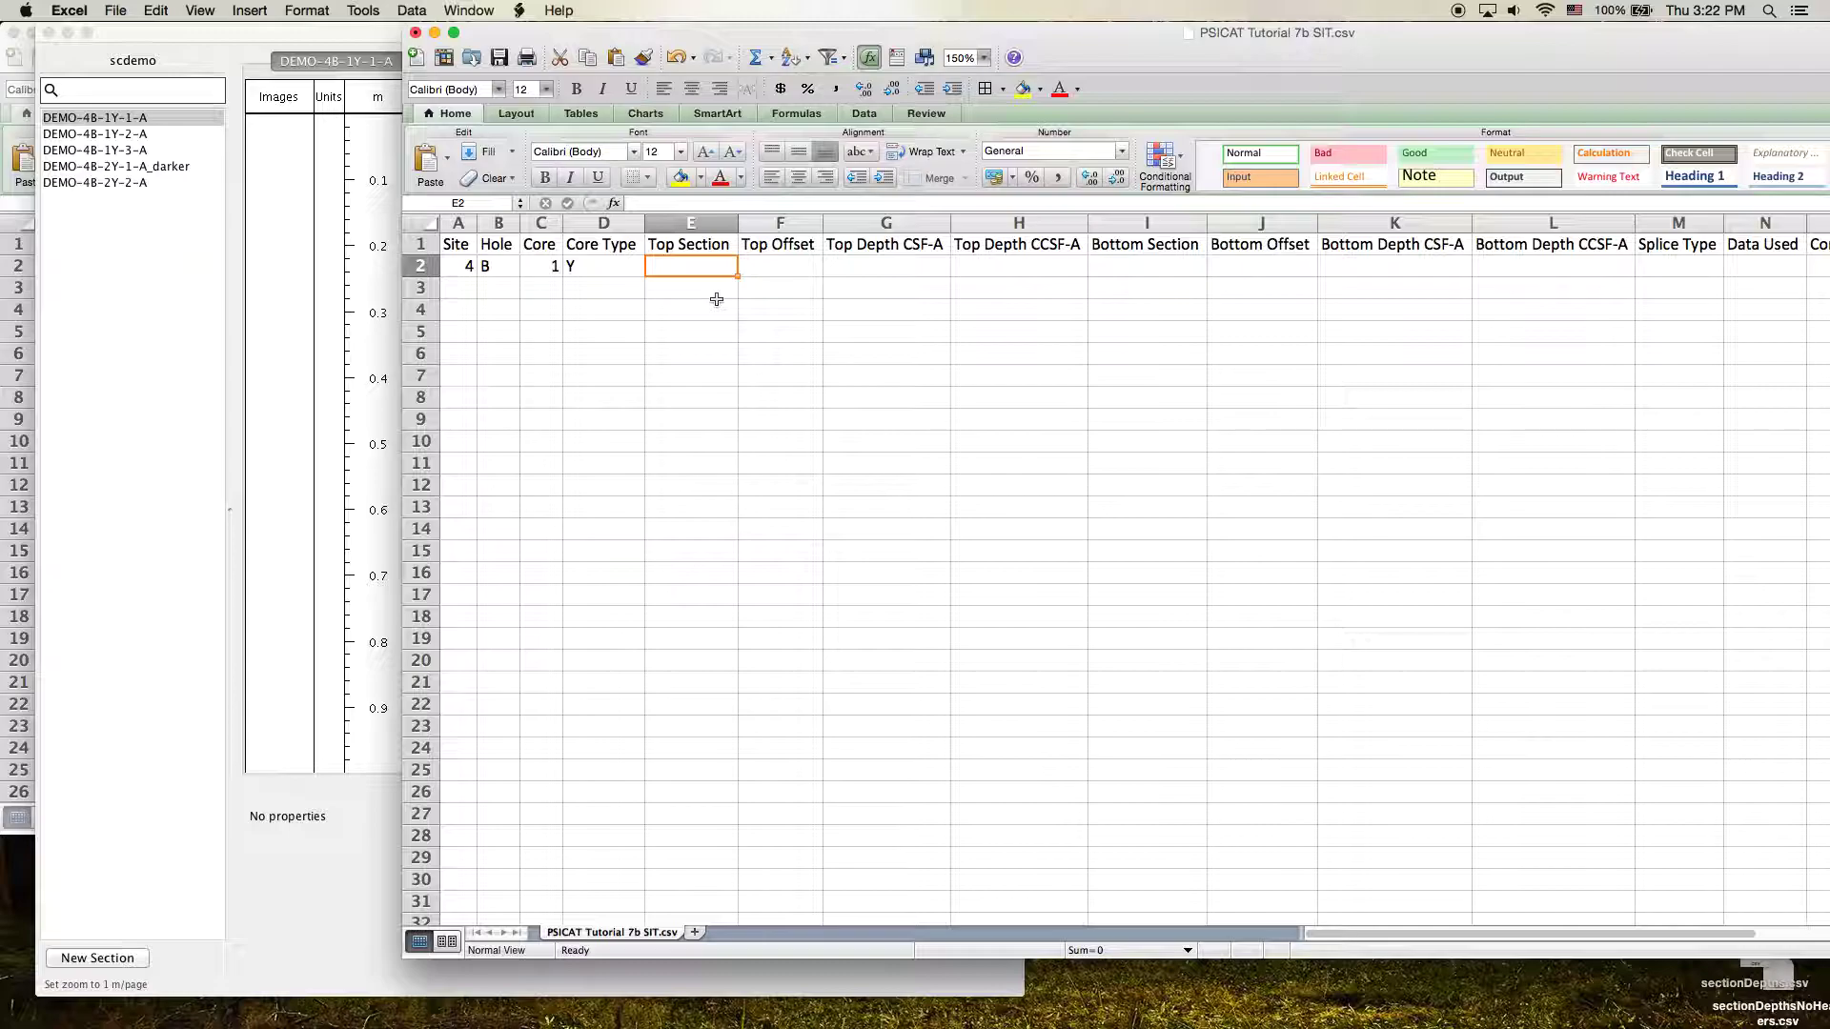
text(1)
key(Tab)
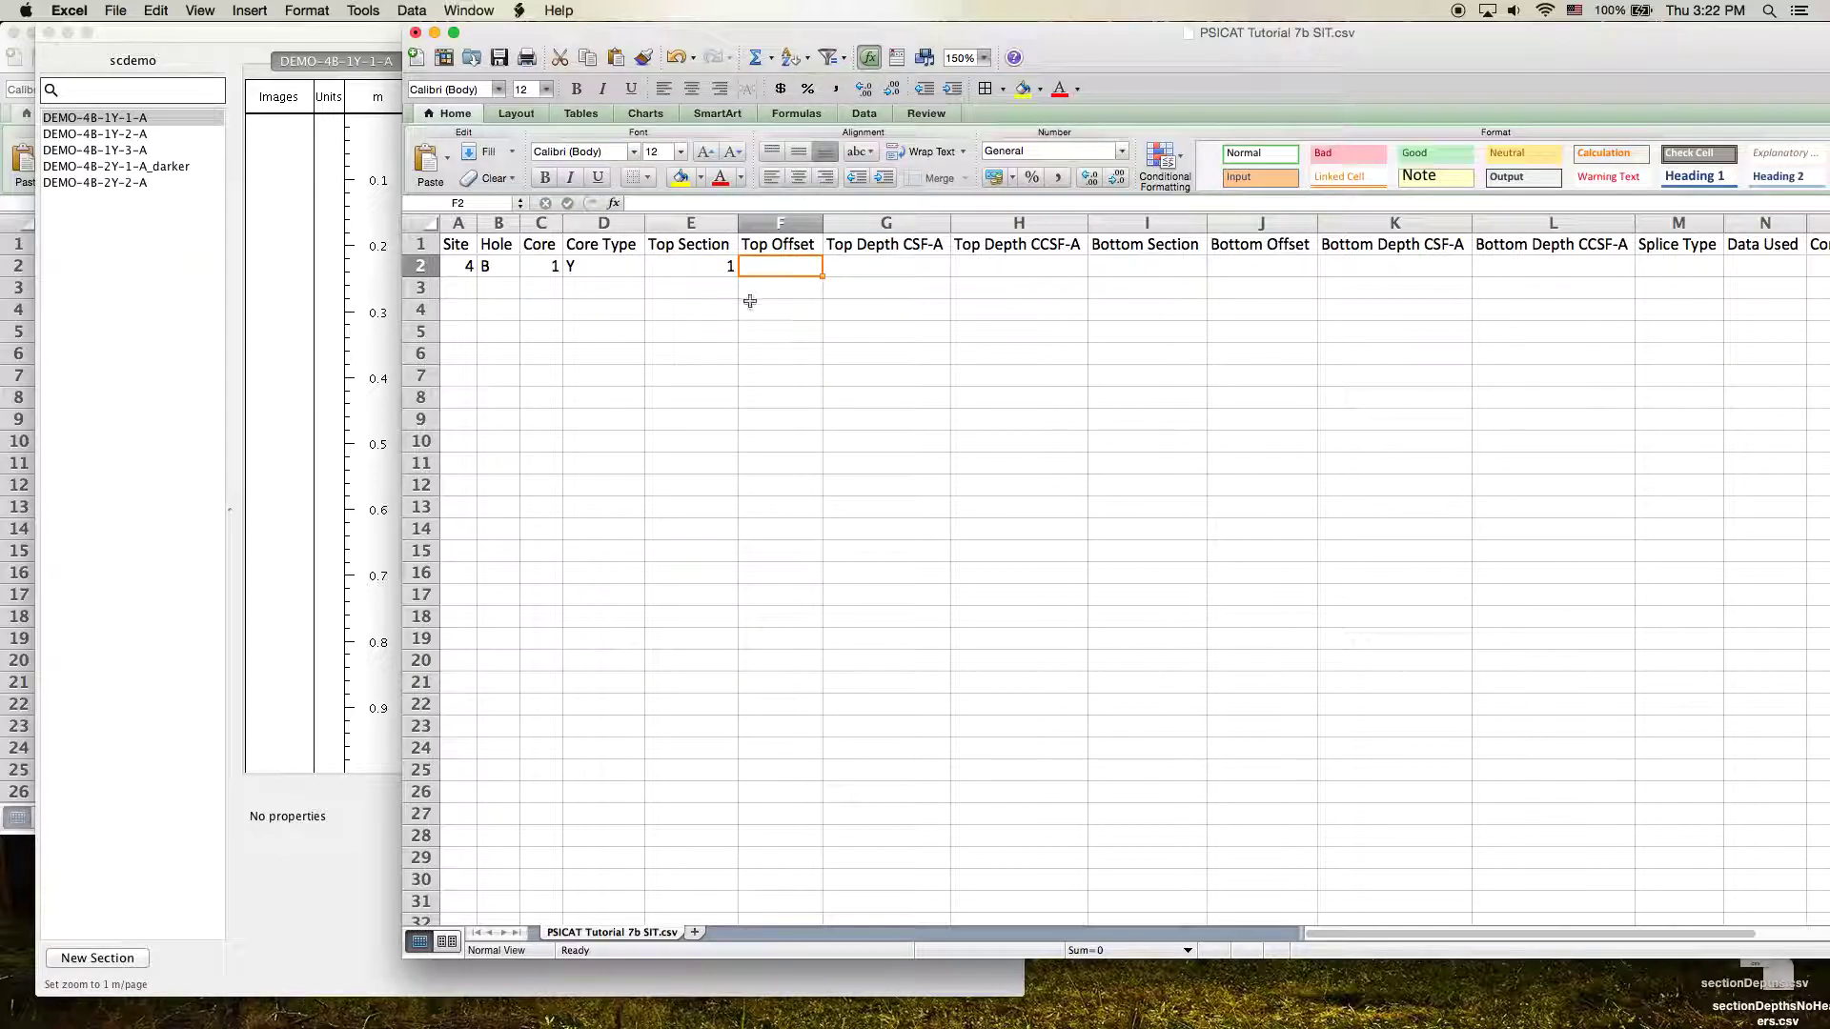
text(10)
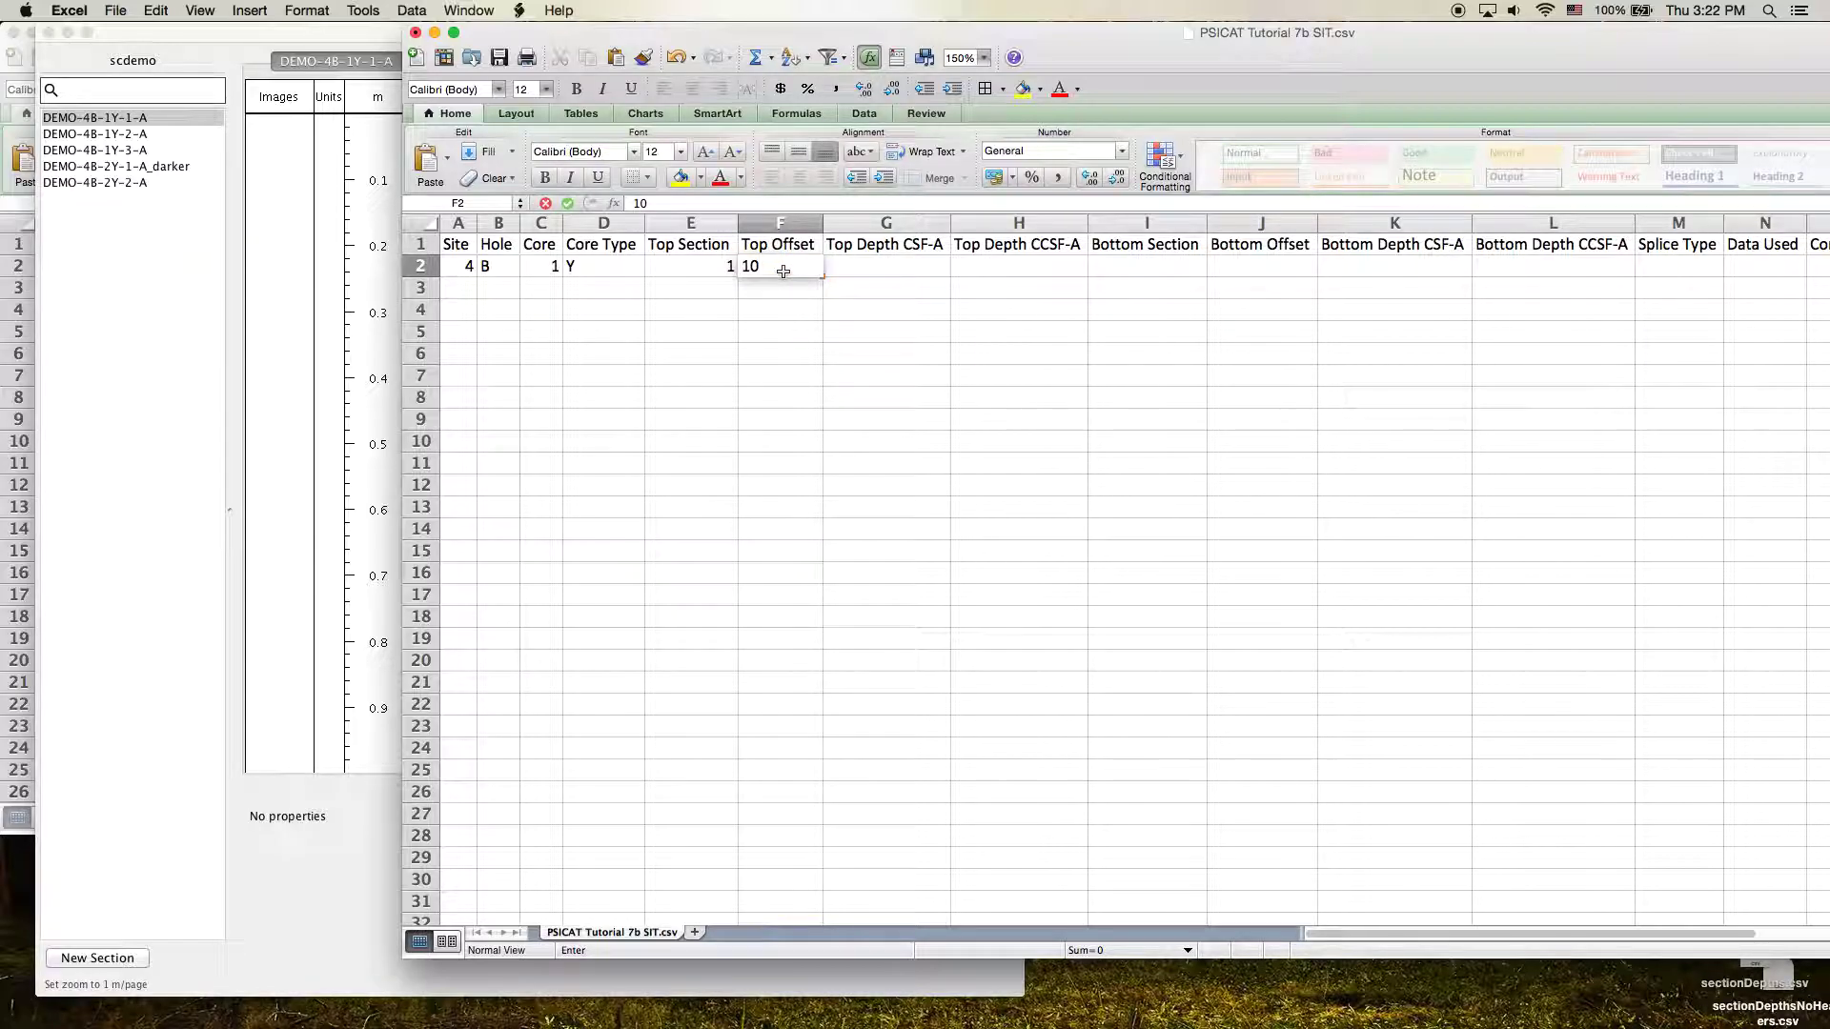
key(Tab)
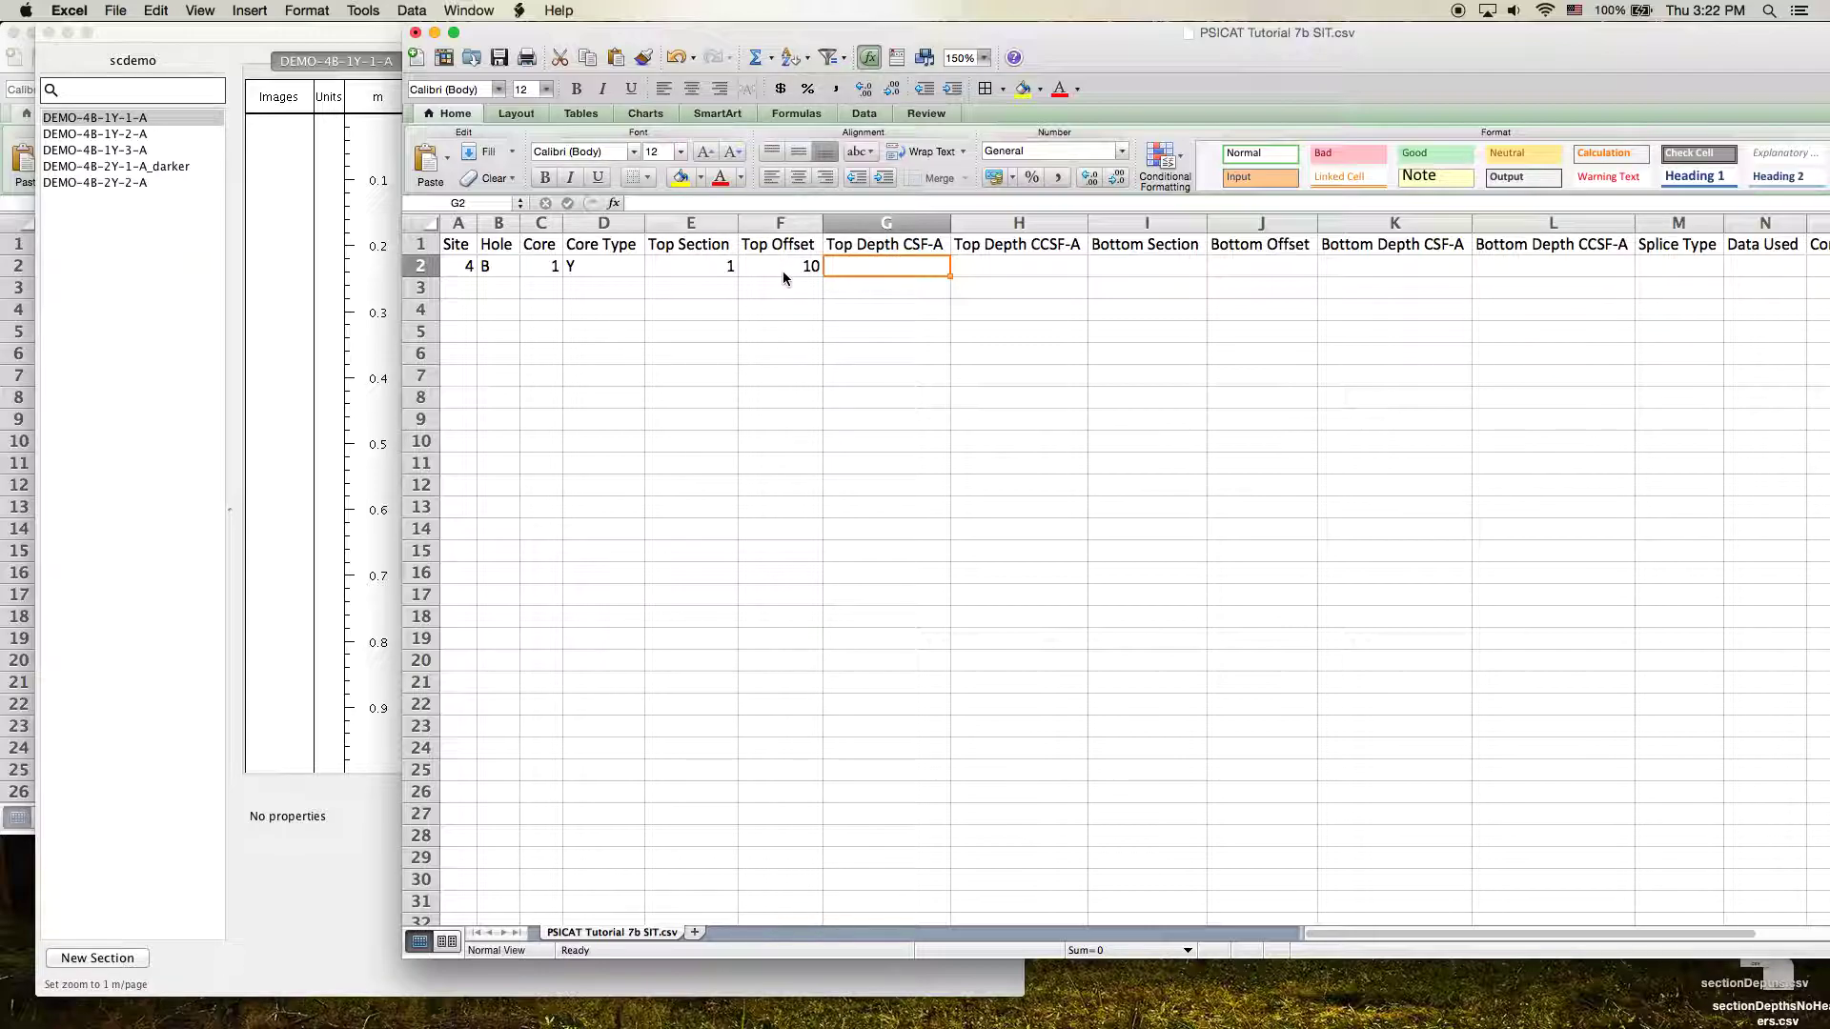
Set both Top Depth CSF-A and Top Depth CCSF-A in row 2 to 0.
text(0)
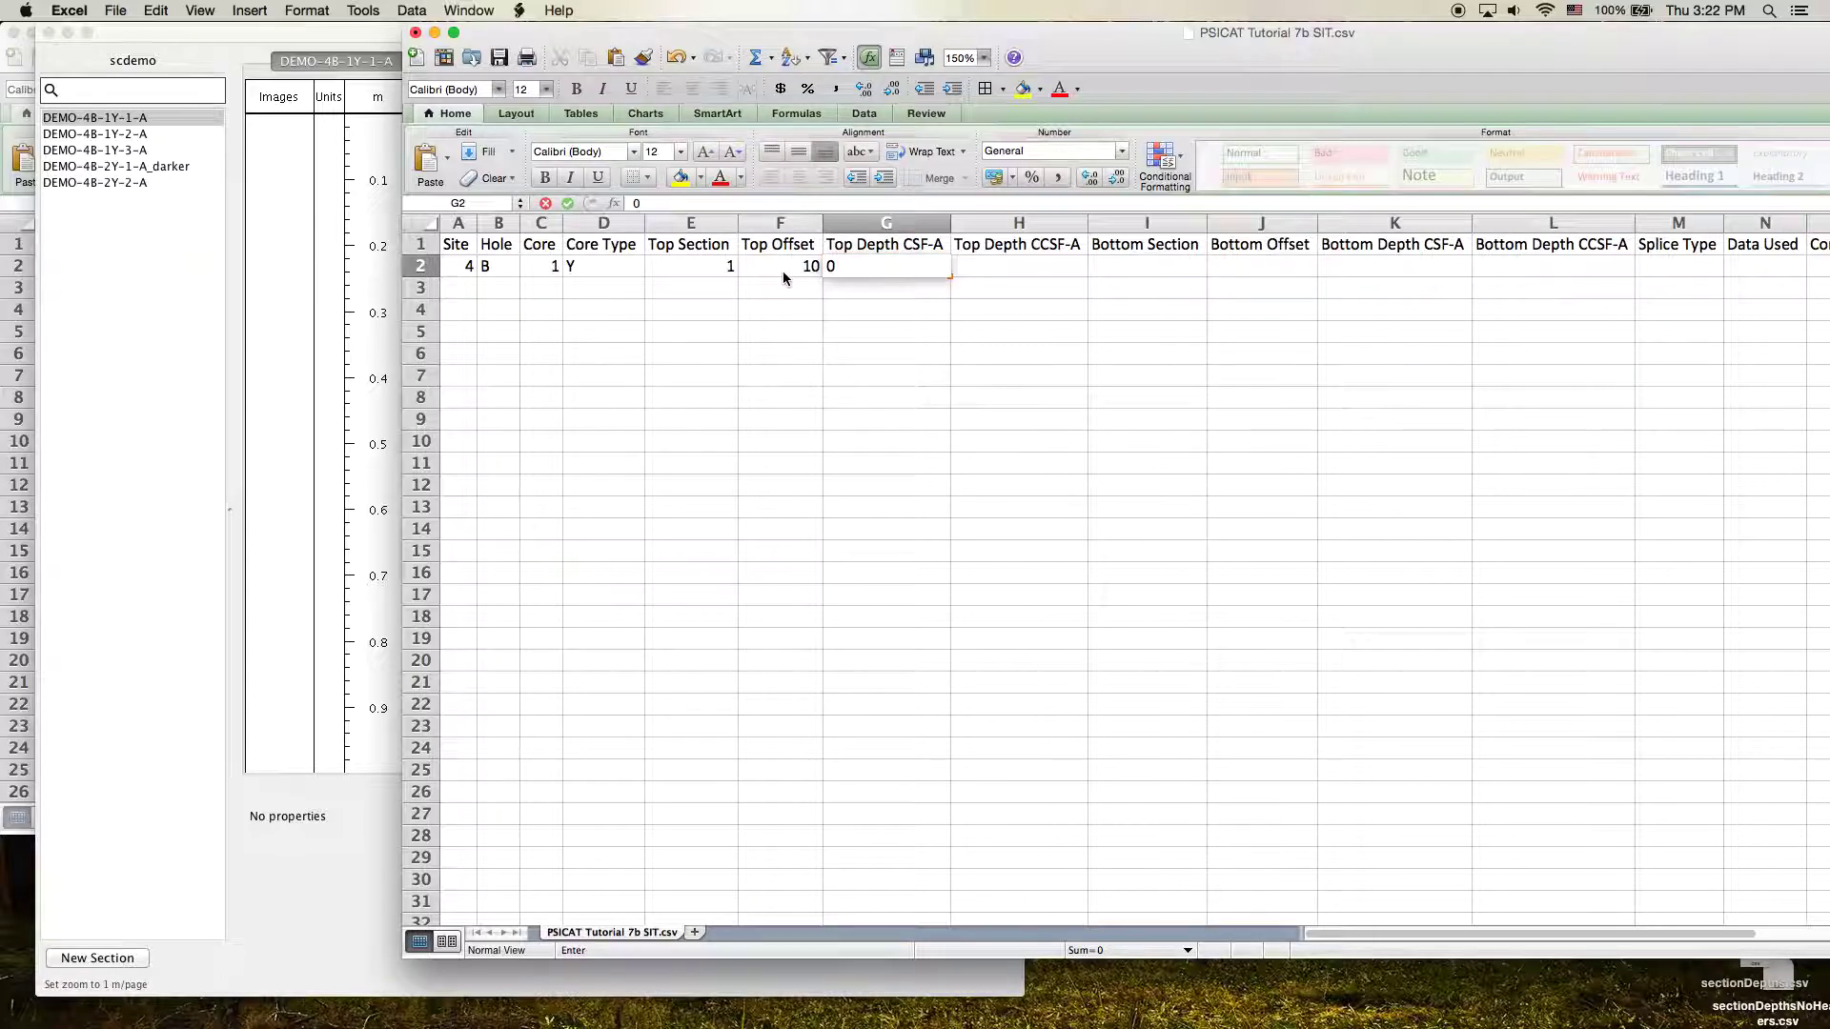
key(Tab)
text(0)
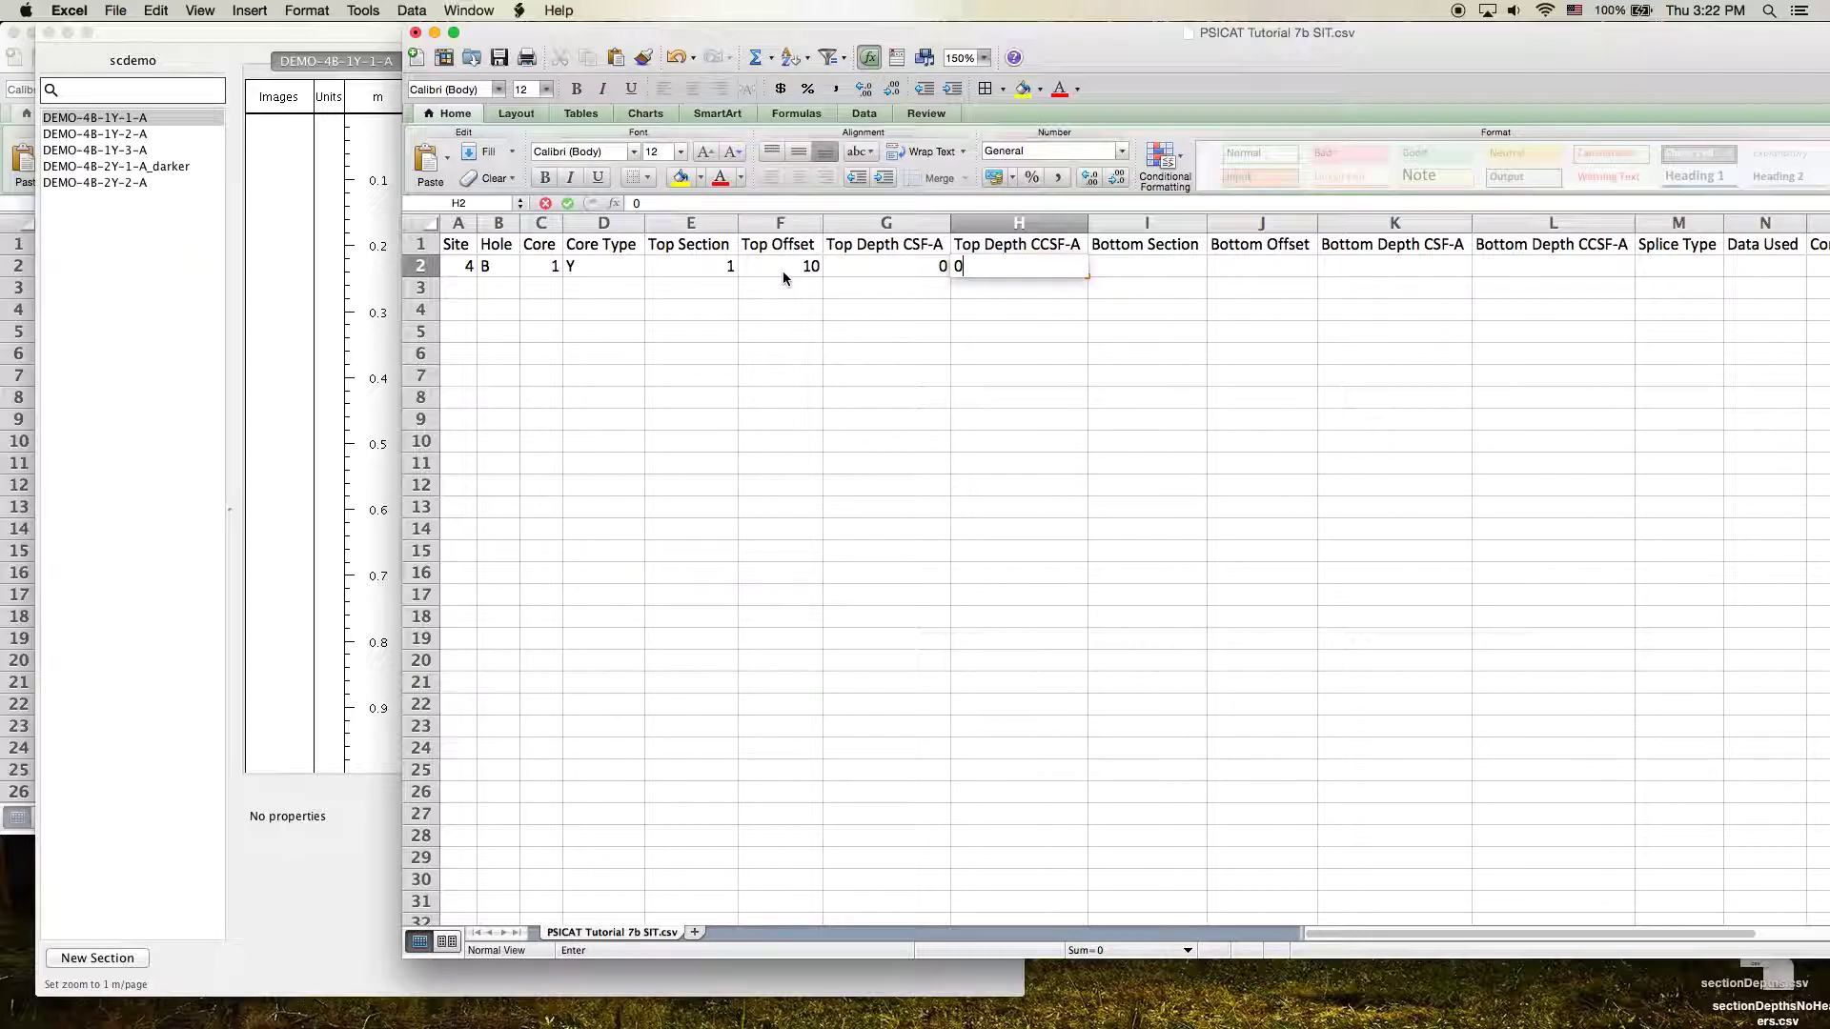
key(Tab)
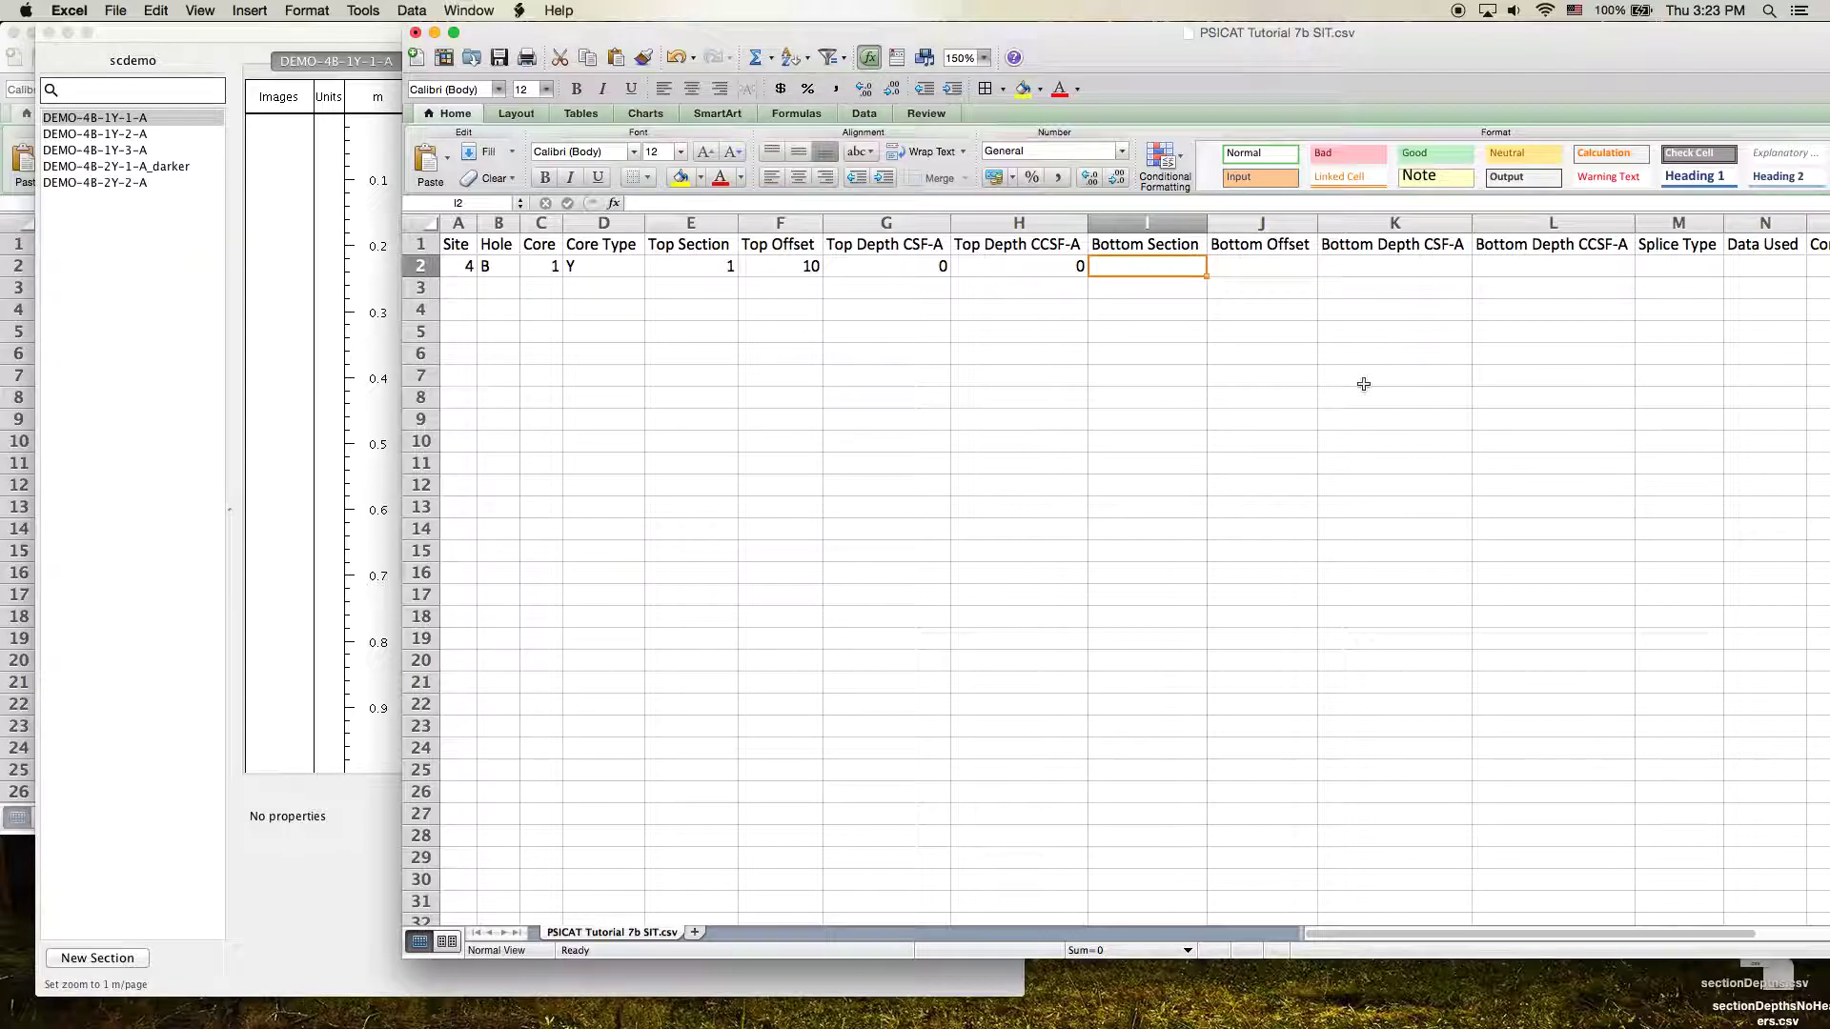
Enter Bottom Section 1 and Bottom Offset 90 in row 2.
text(1)
key(Tab)
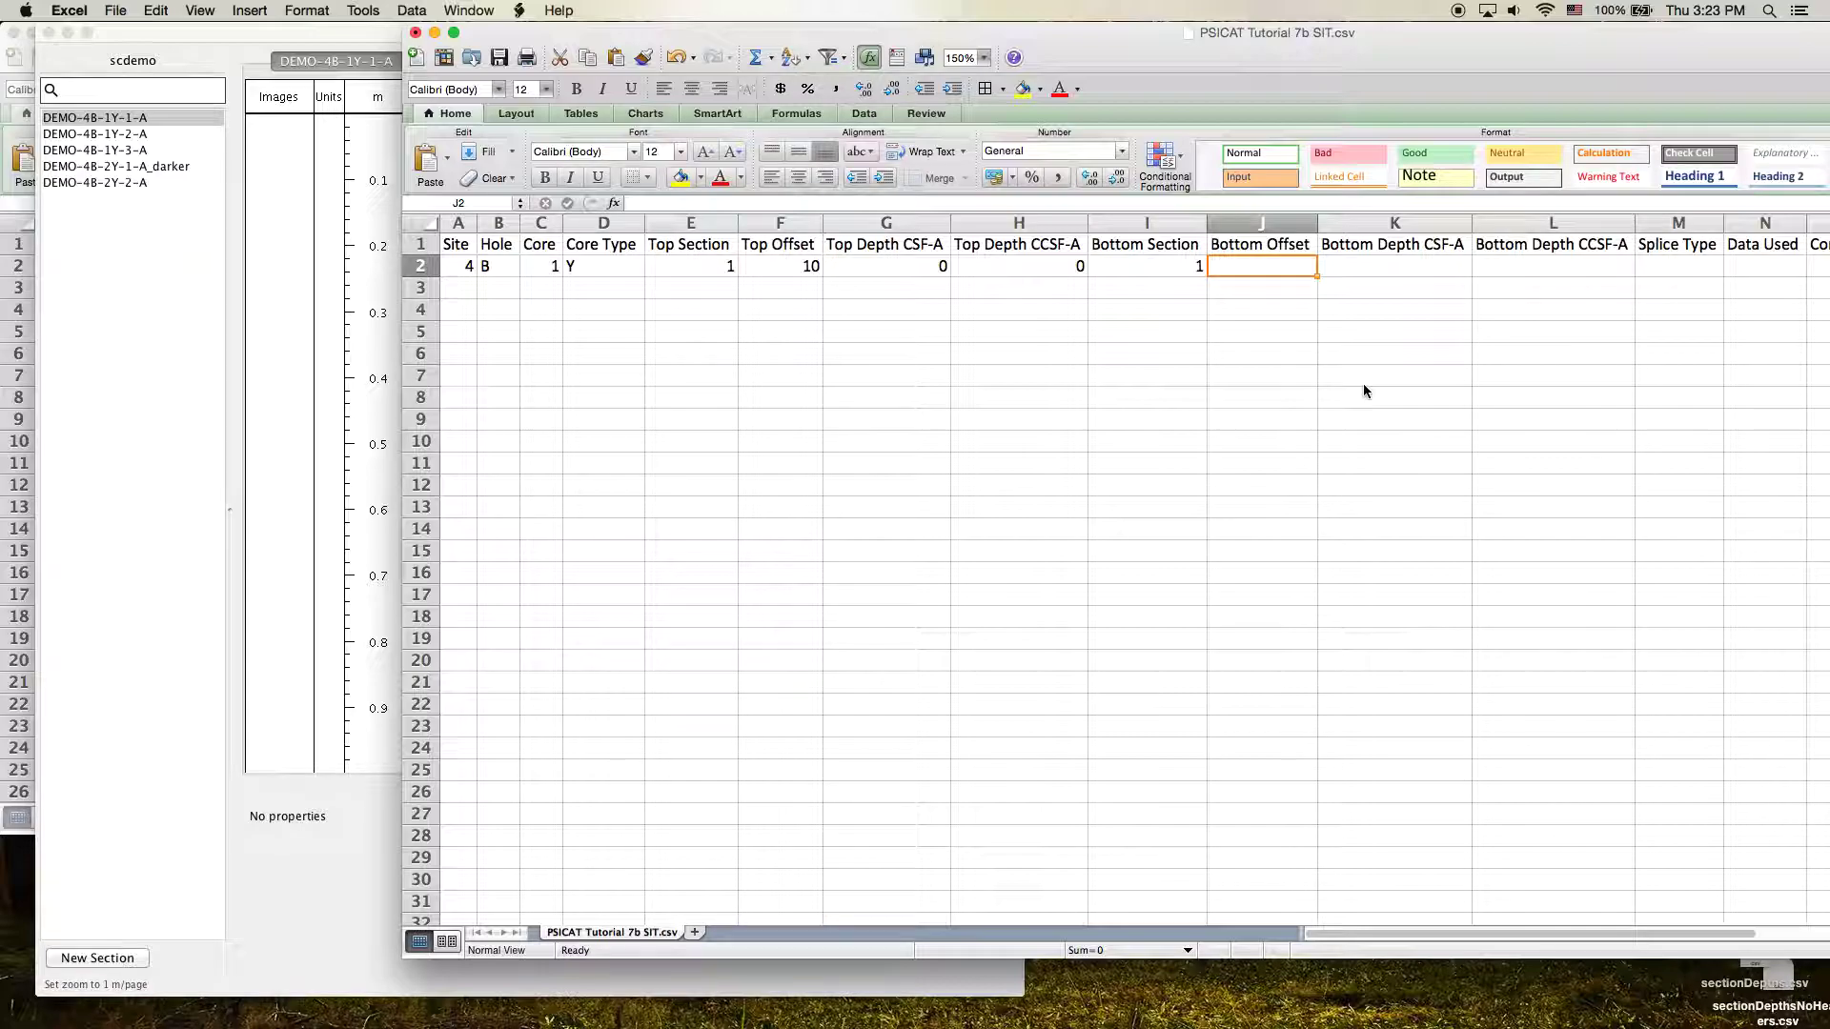
text(90)
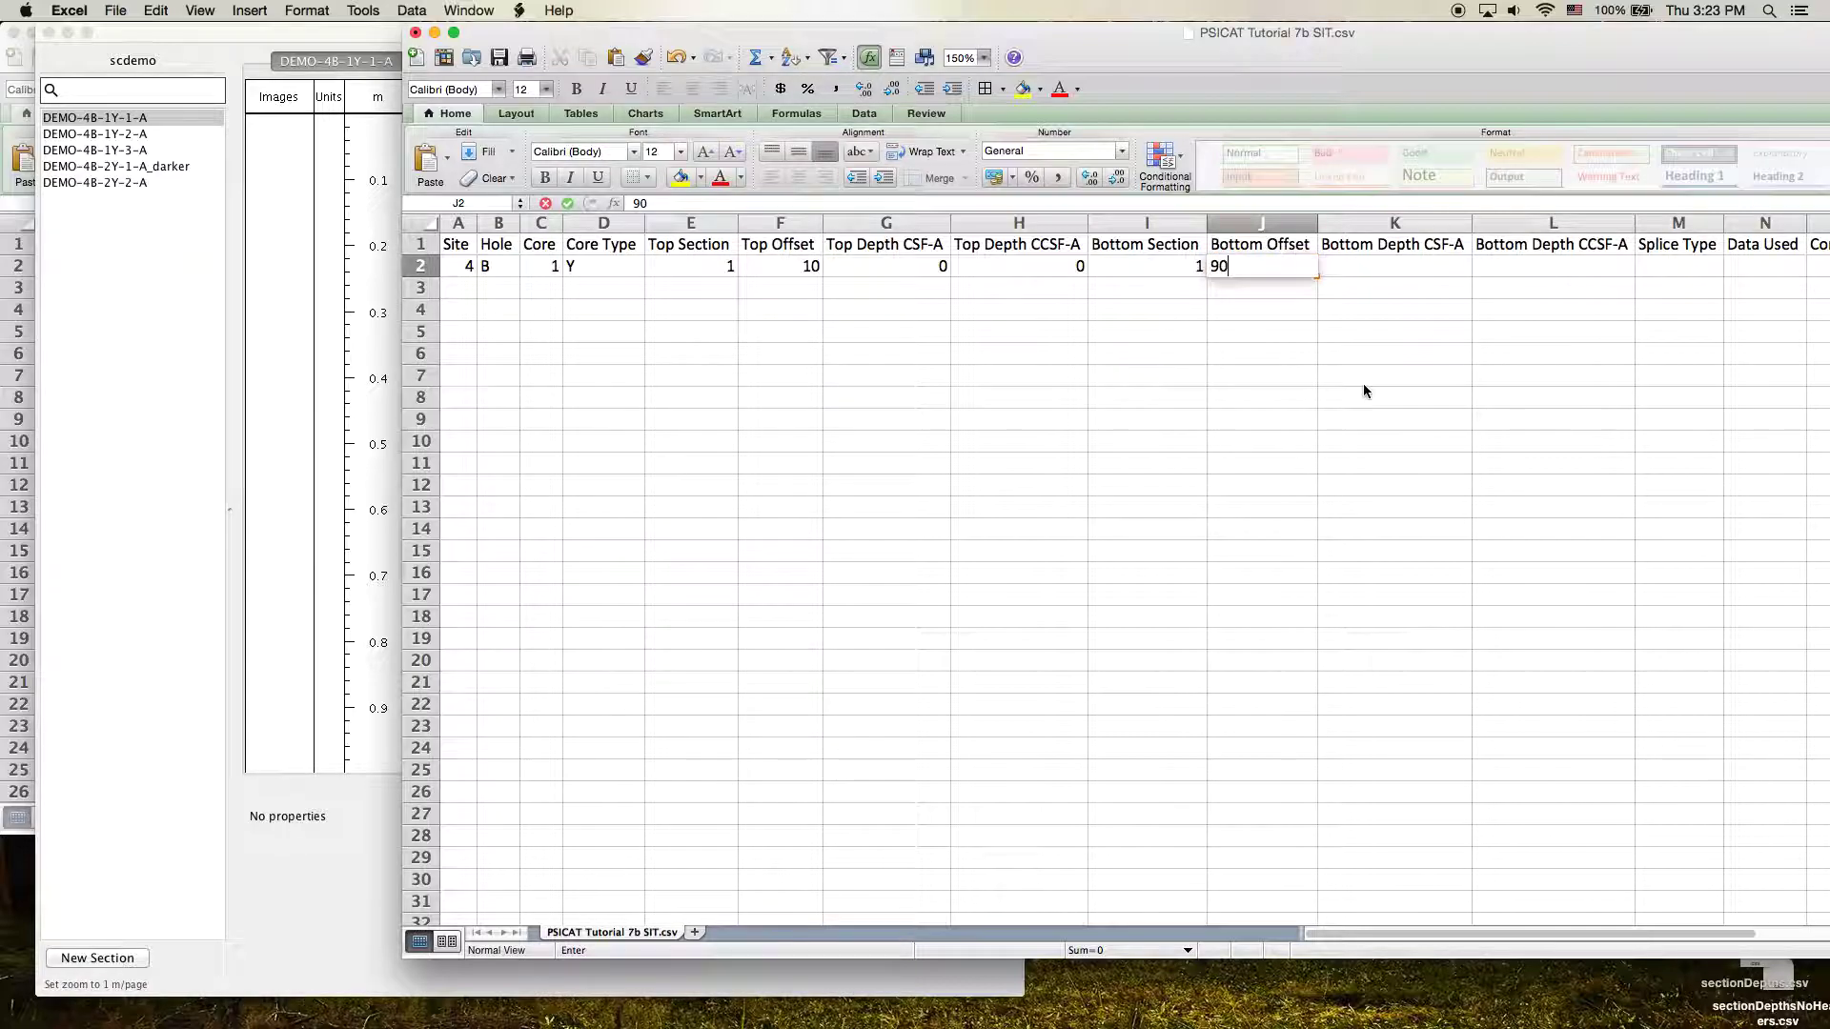
key(Tab)
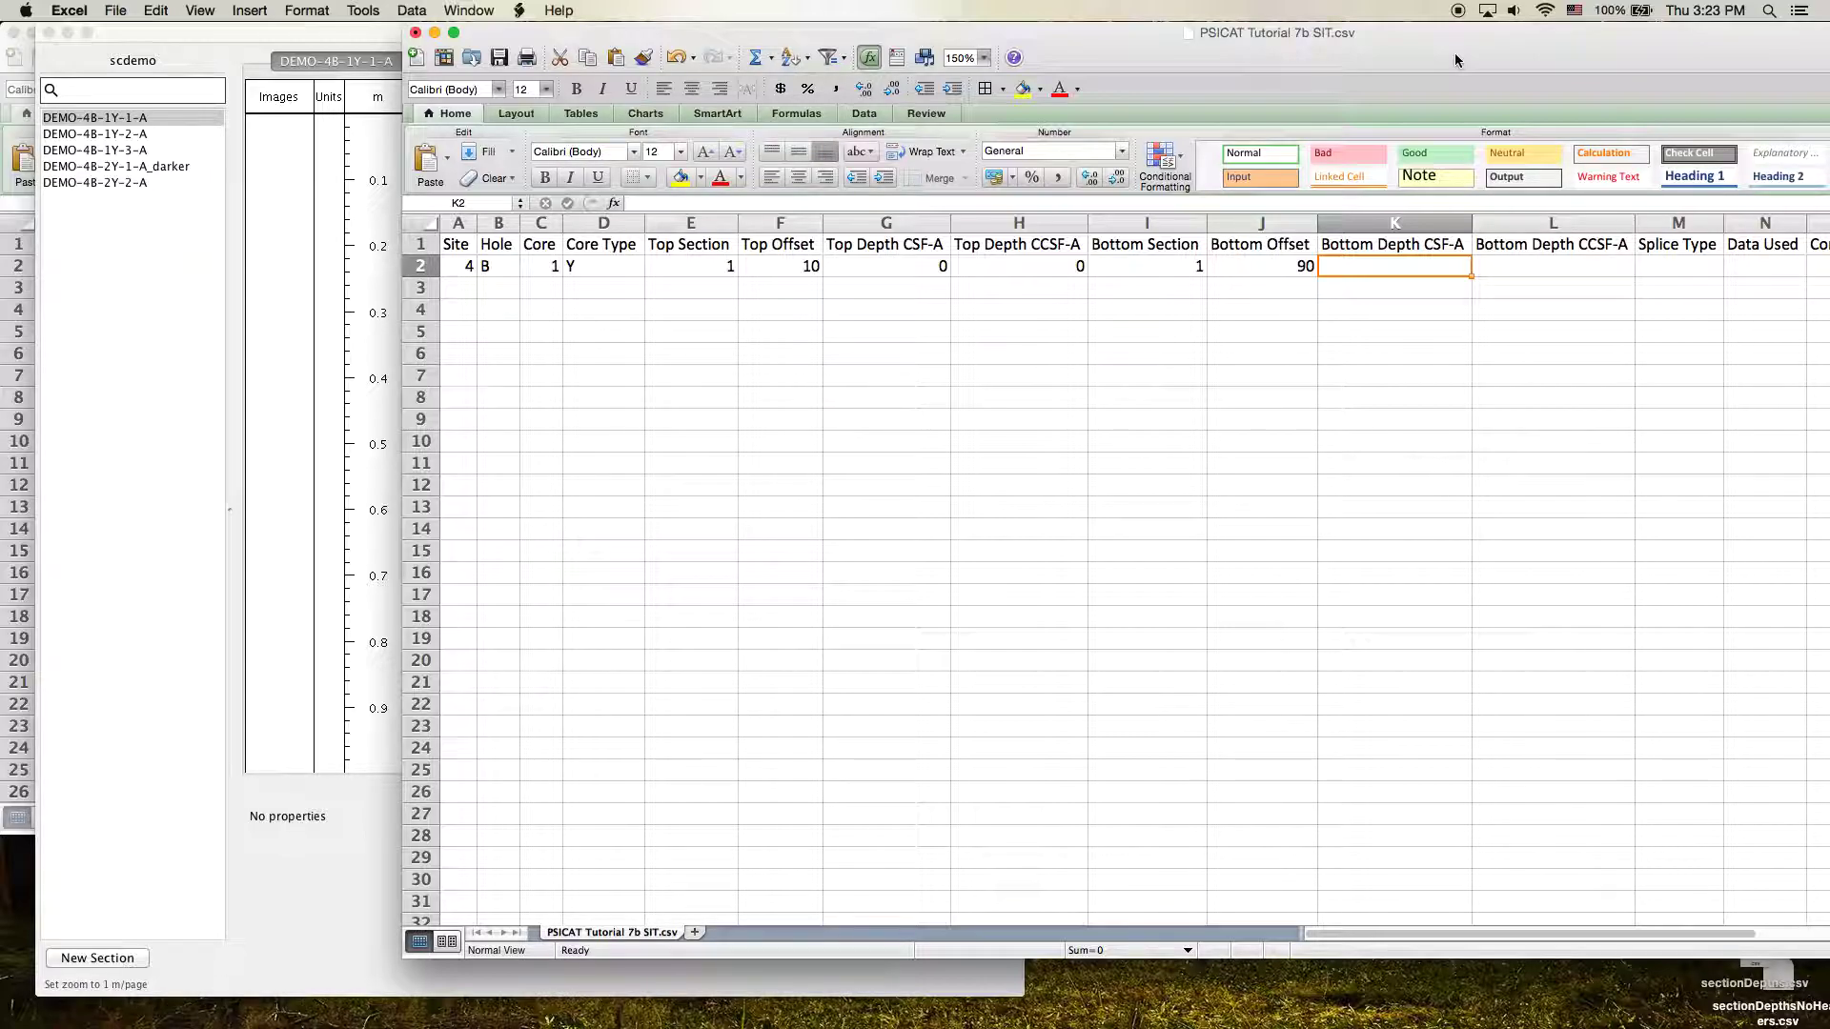
Set both Bottom Depth CSF-A and Bottom Depth CCSF-A in row 2 to 0.8.
text(0.8)
key(Tab)
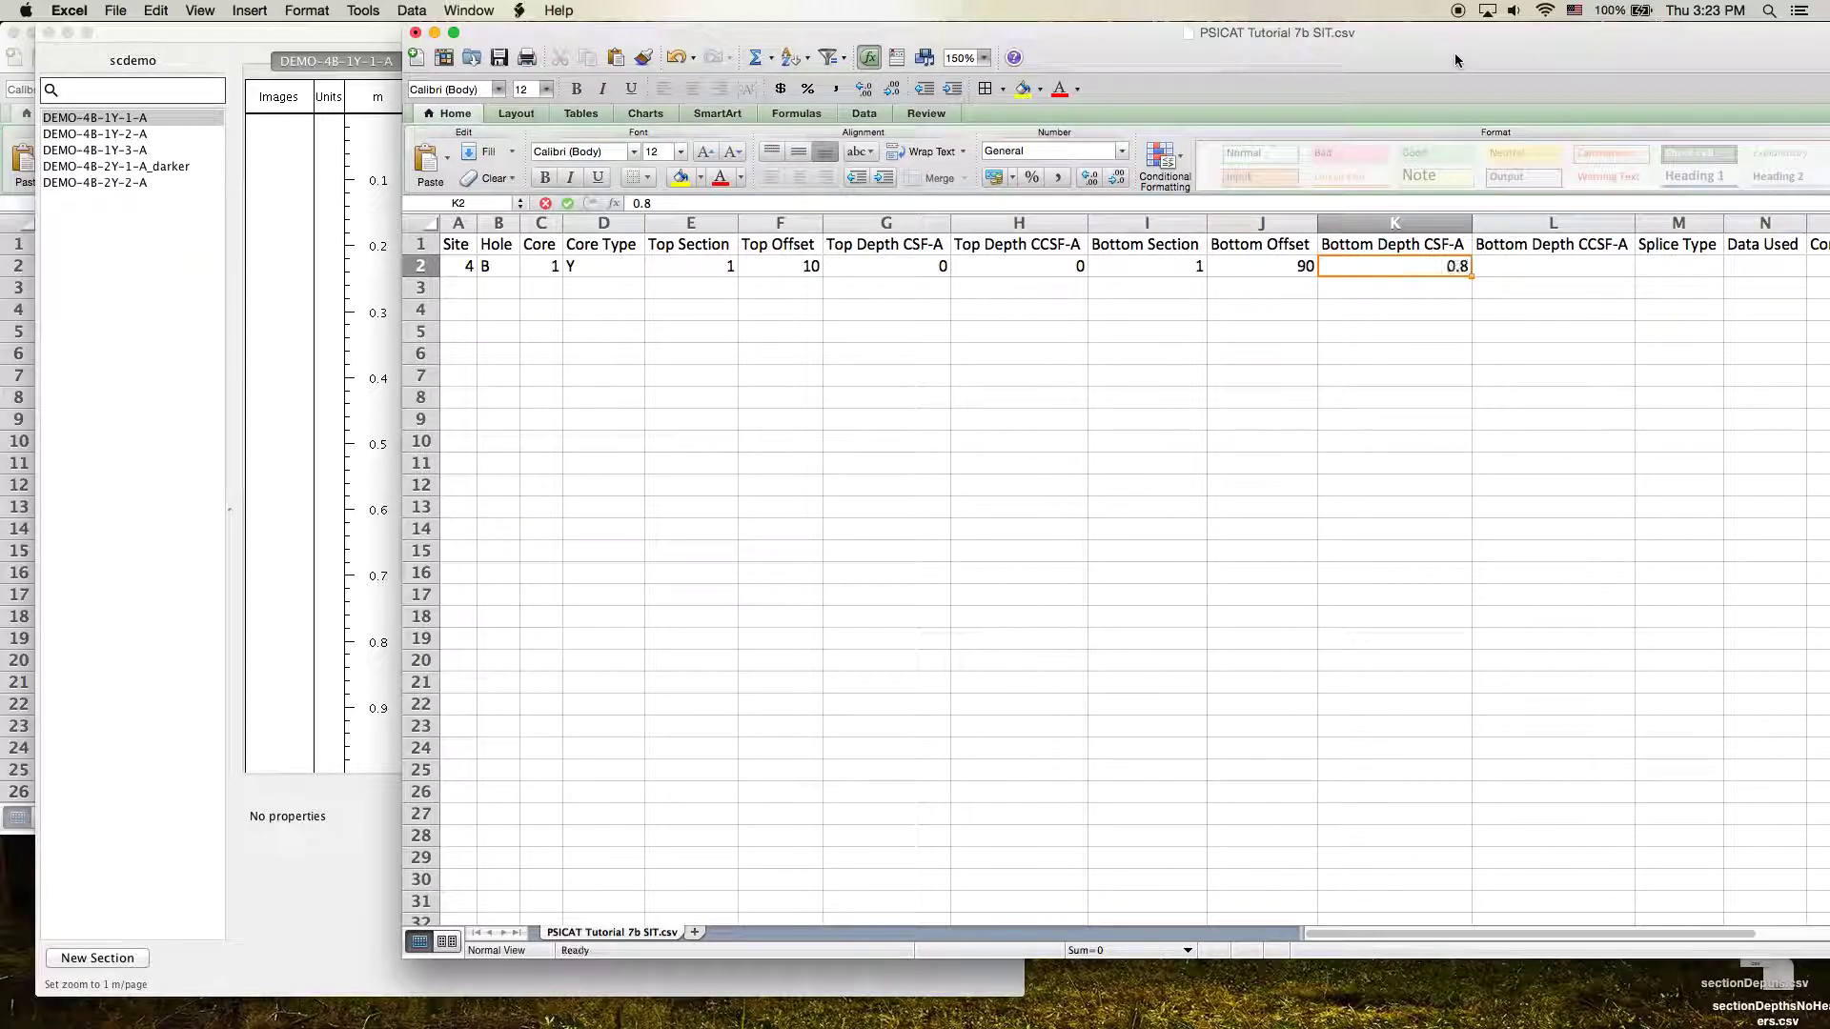
text(0.8)
key(Left)
Compare the CSF-A depths in row 2 with the top and bottom offsets.
click(912, 272)
click(1370, 272)
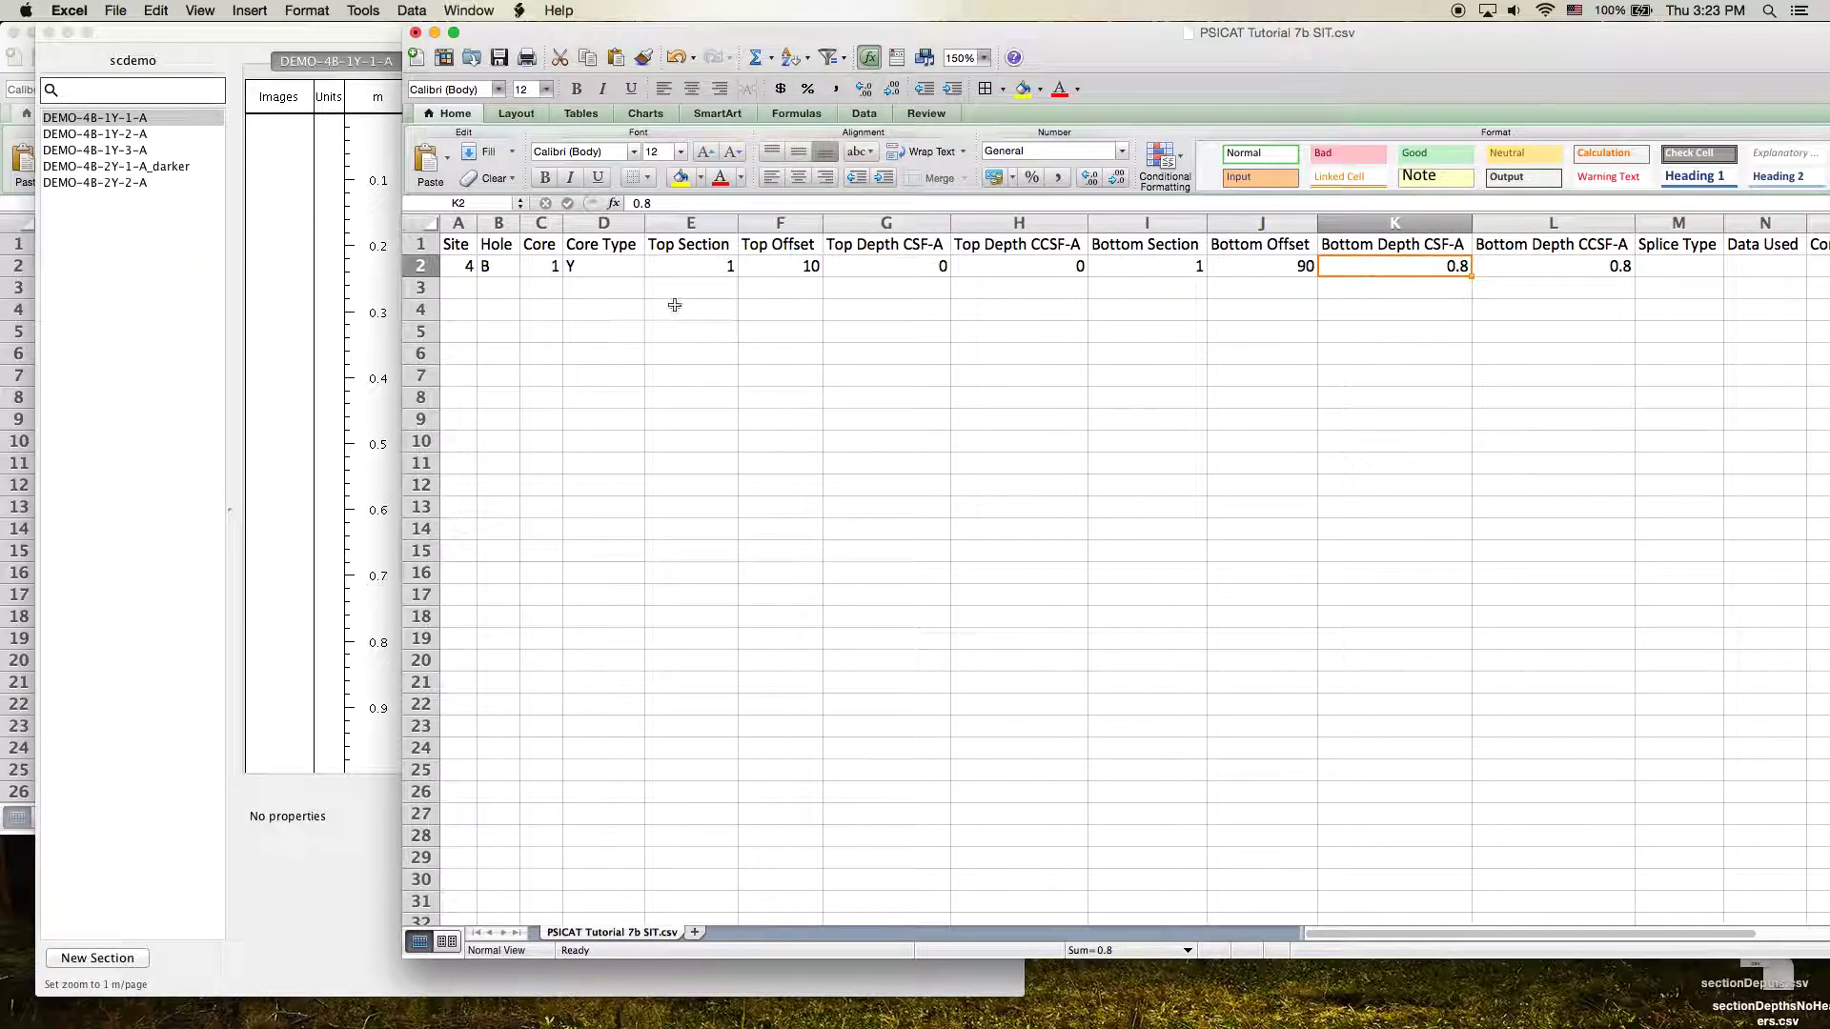
click(774, 270)
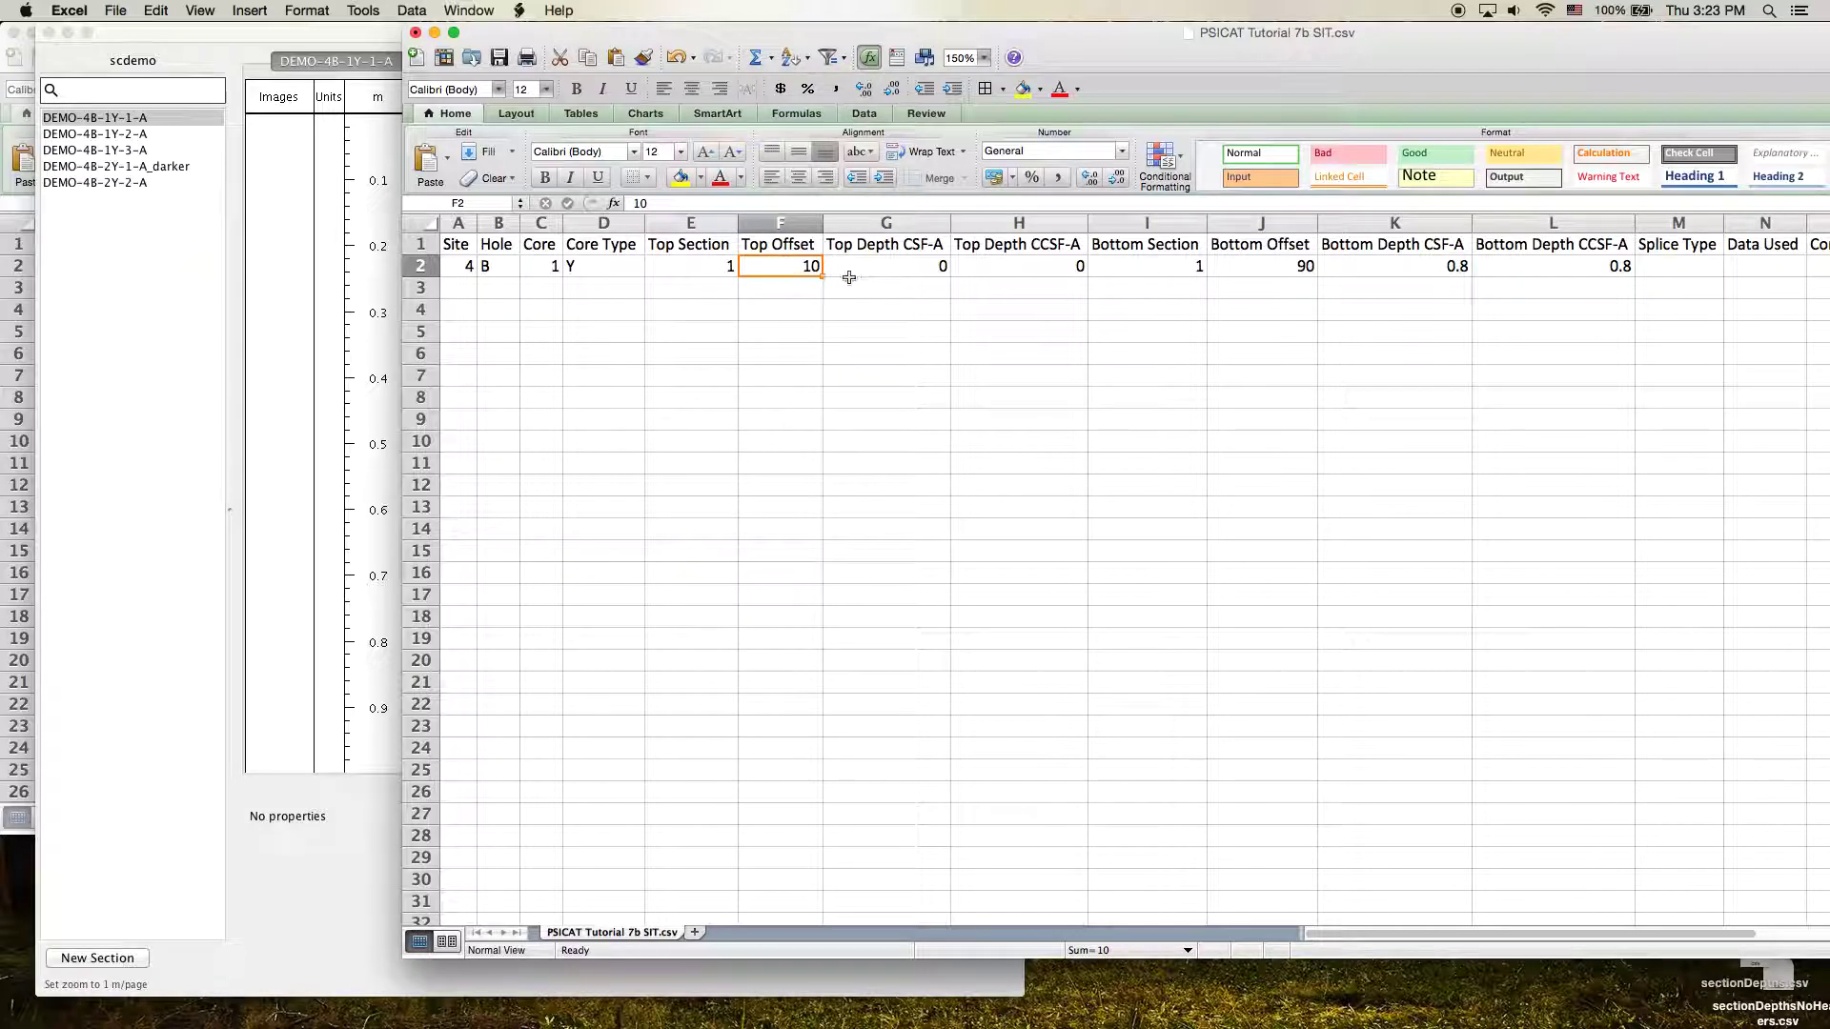
click(1289, 270)
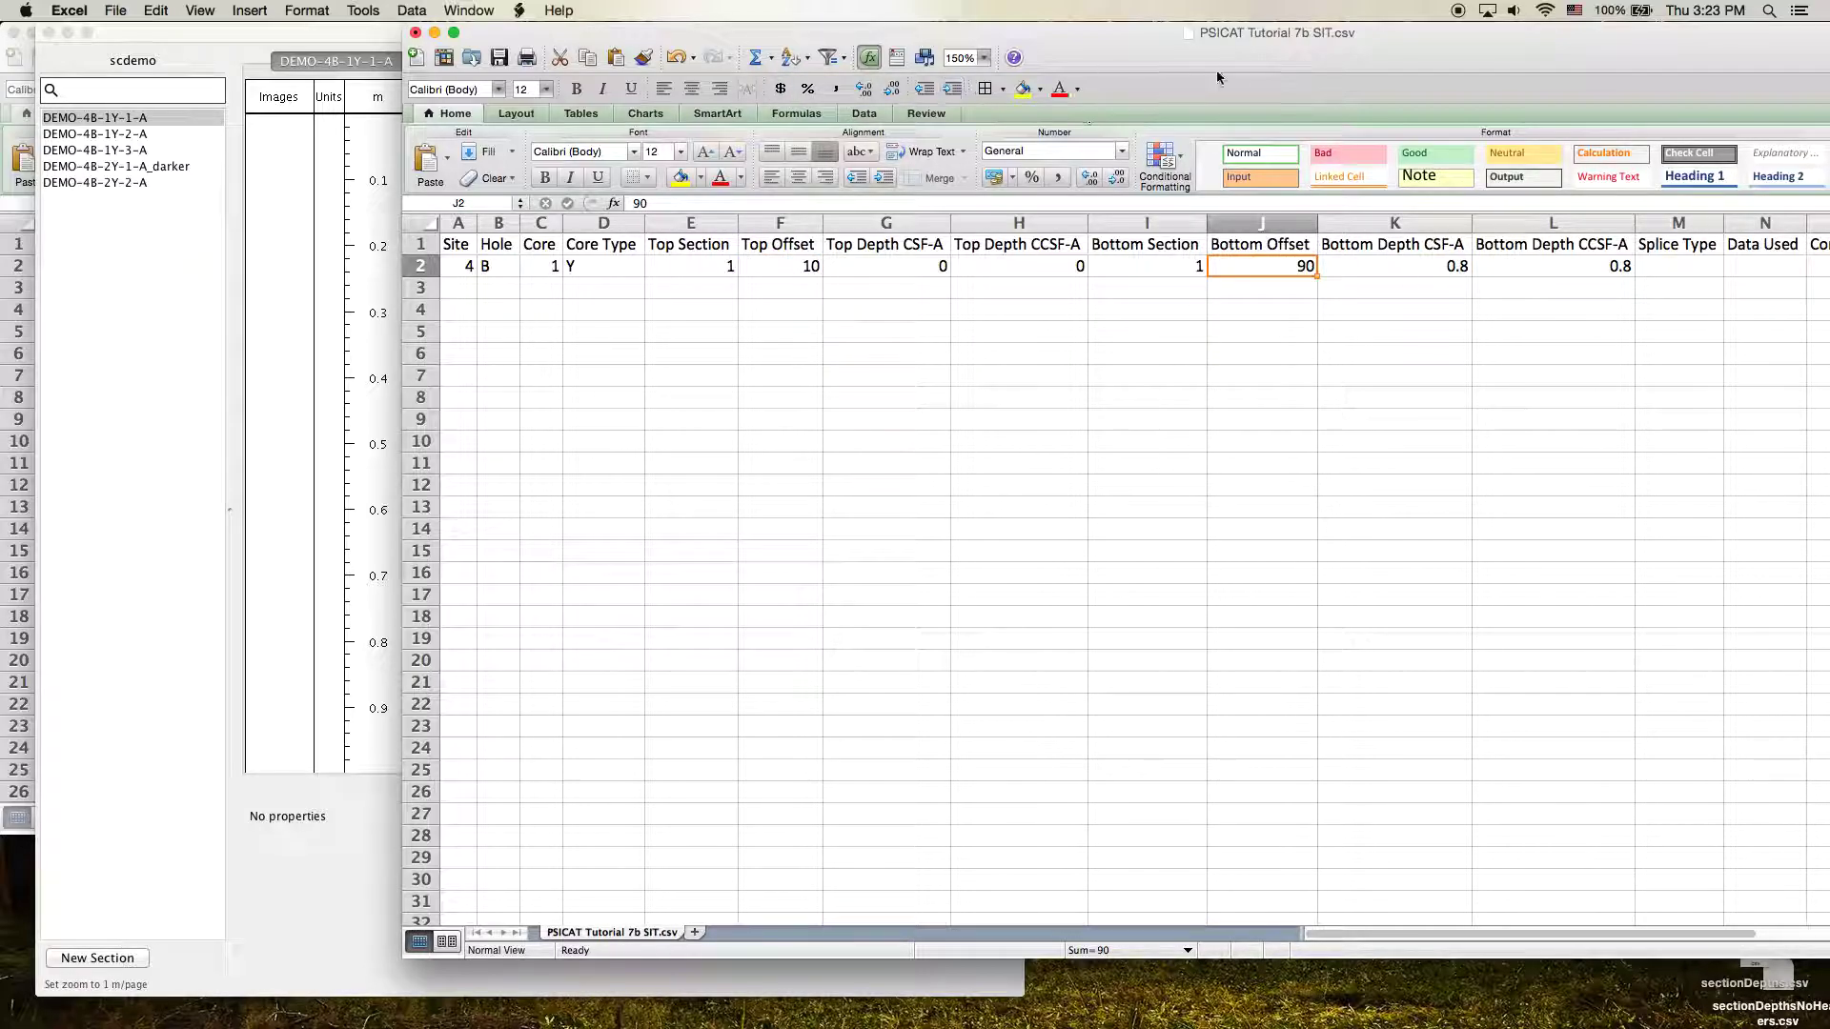
Shift the SIT spreadsheet window and look over the empty Splice Type, Data Used and Comment cells in row 2.
drag(1432, 39, 1396, 39)
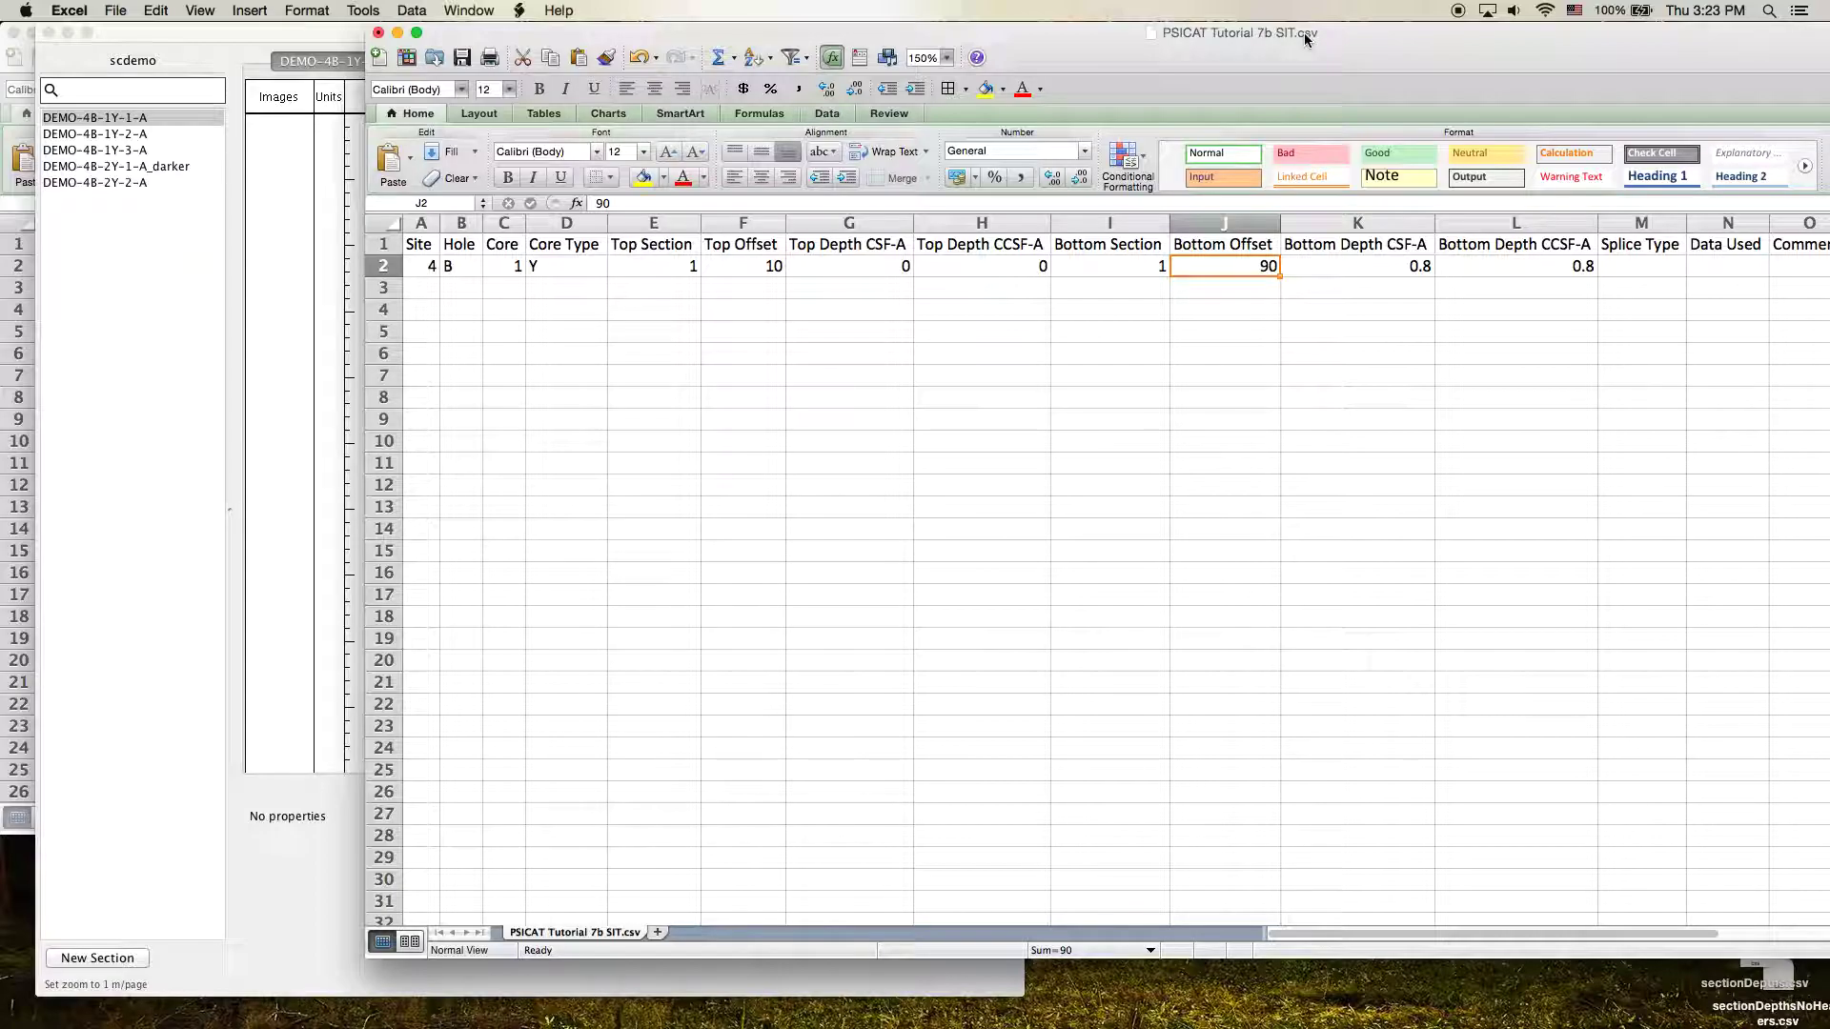
click(1509, 269)
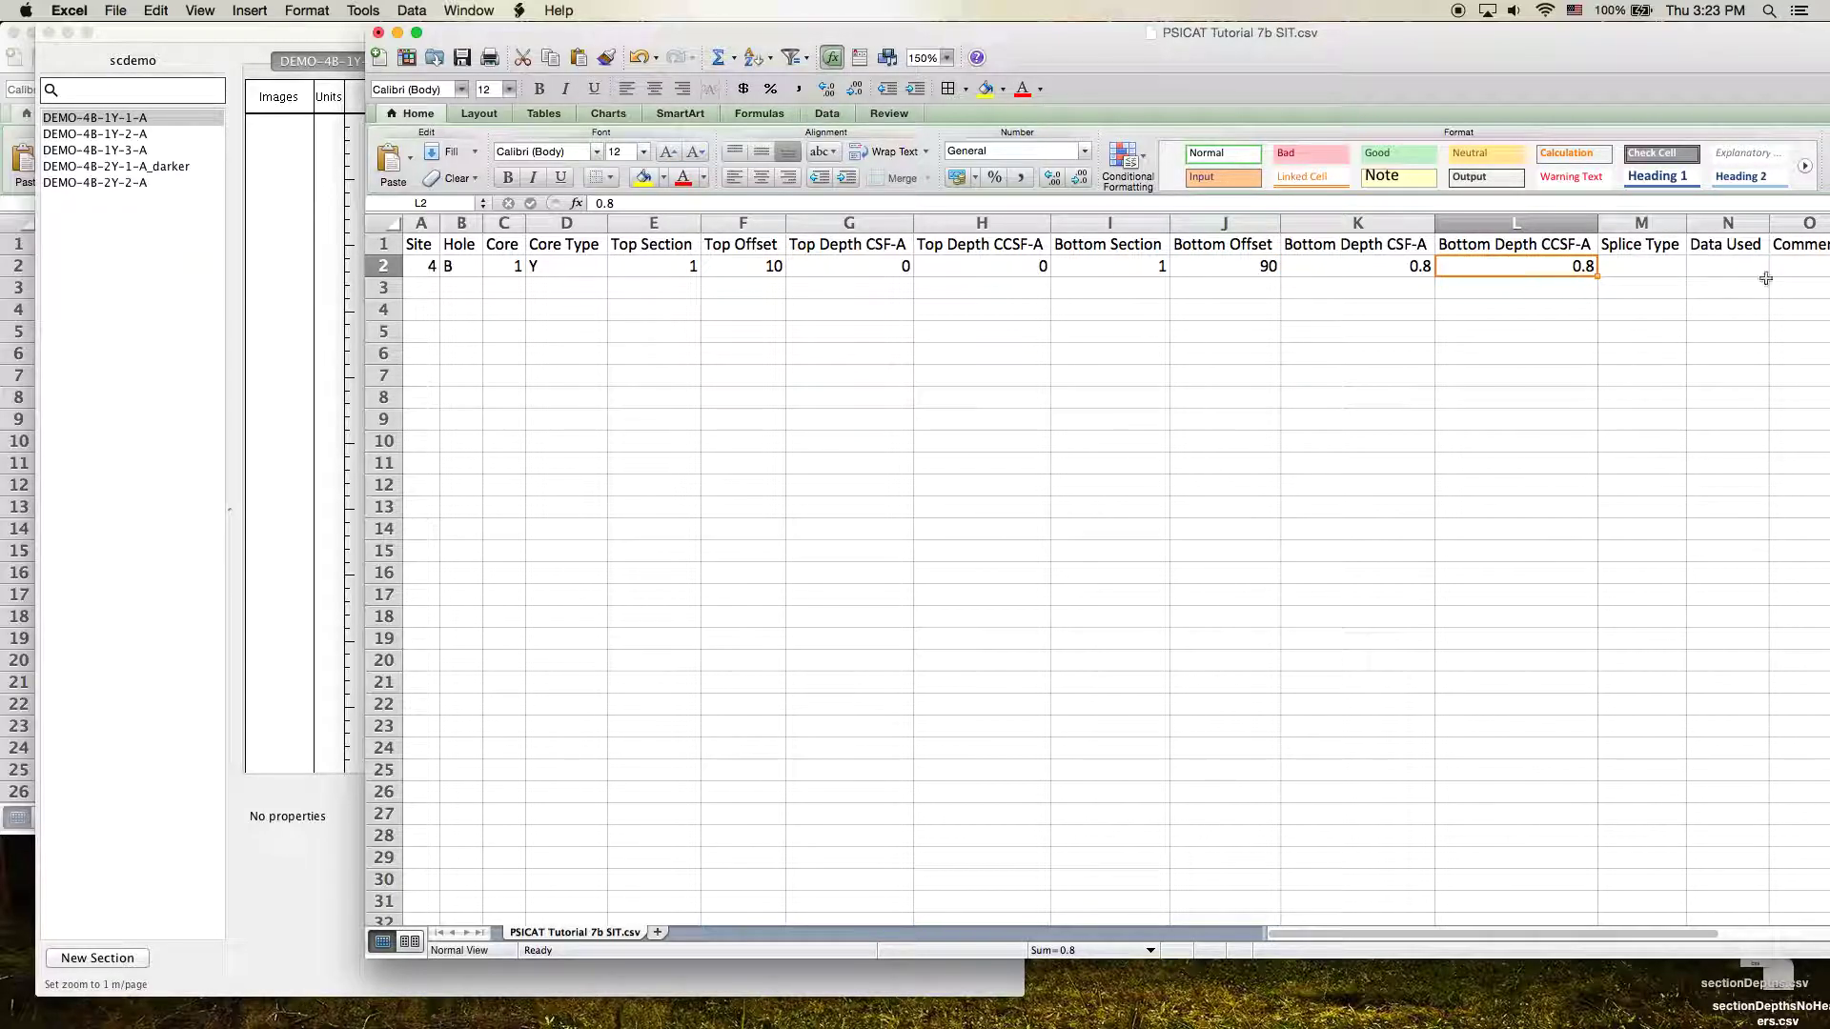
click(1683, 259)
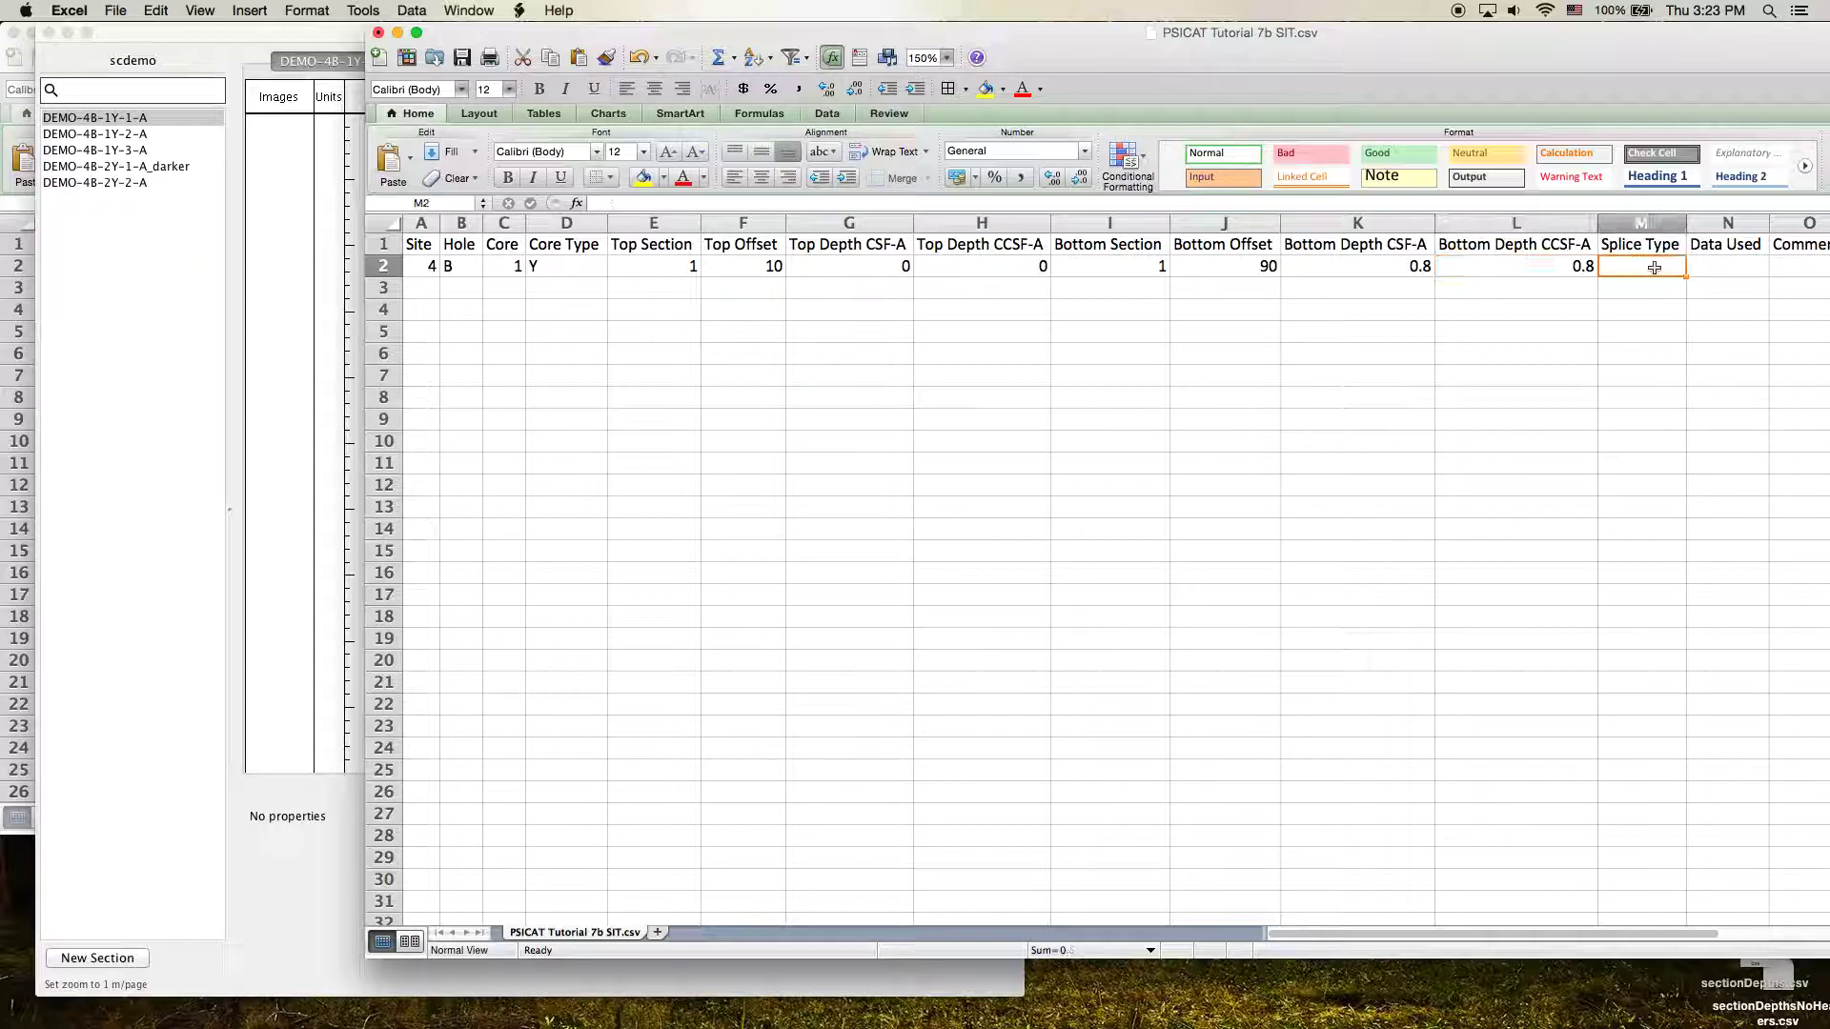
click(1745, 268)
click(1805, 268)
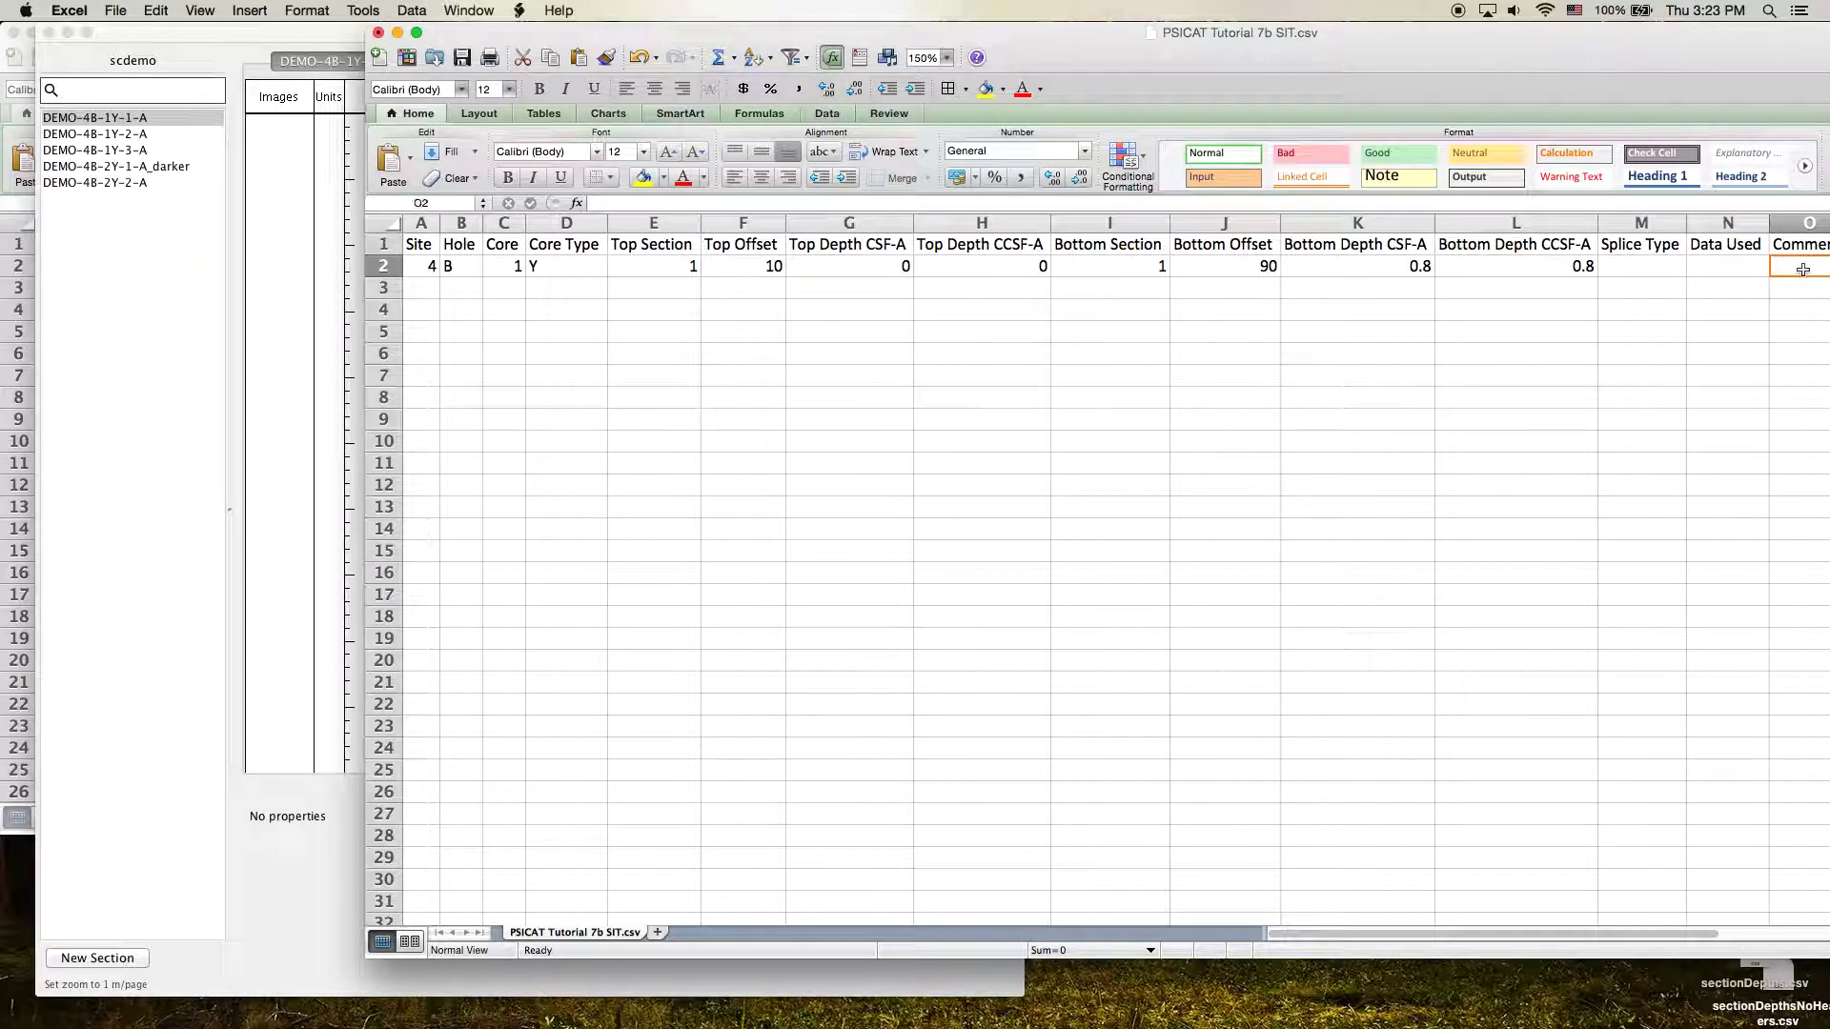
click(1654, 276)
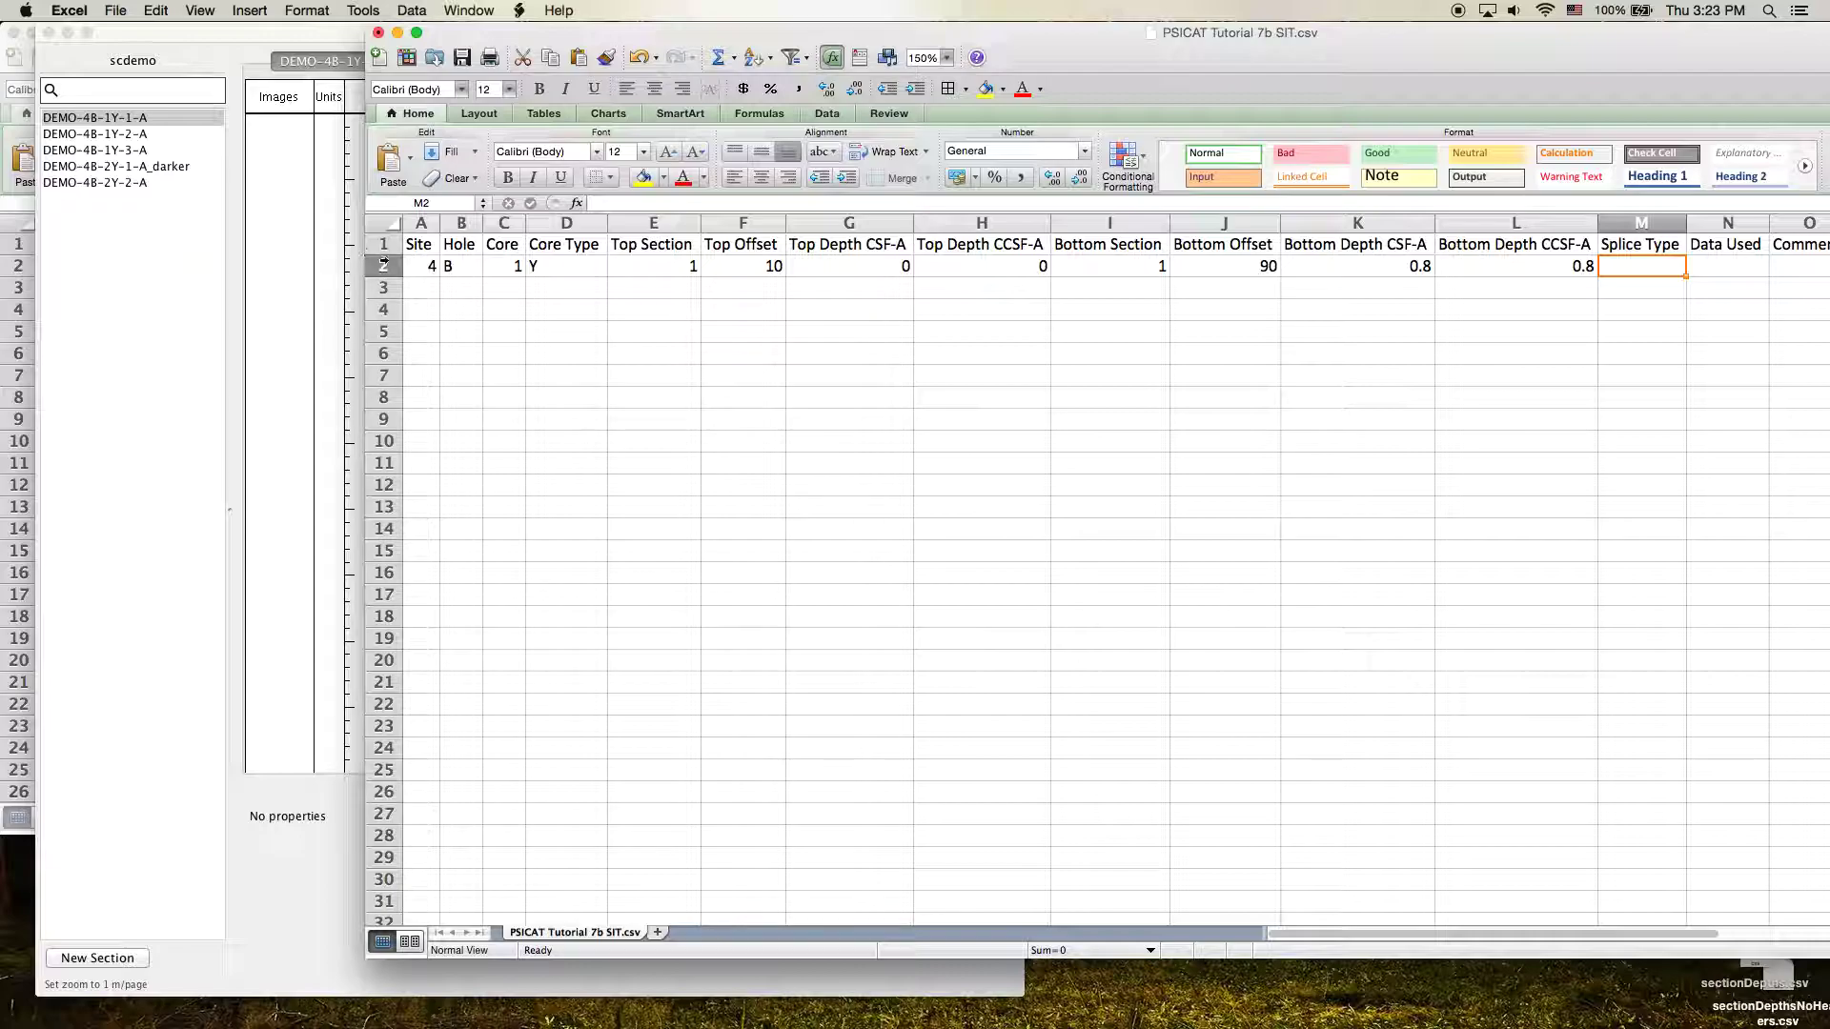
Save the sheet to the Desktop as a comma-separated file named PSICAT Tutorial 7b SIT v2.csv.
click(426, 266)
click(116, 10)
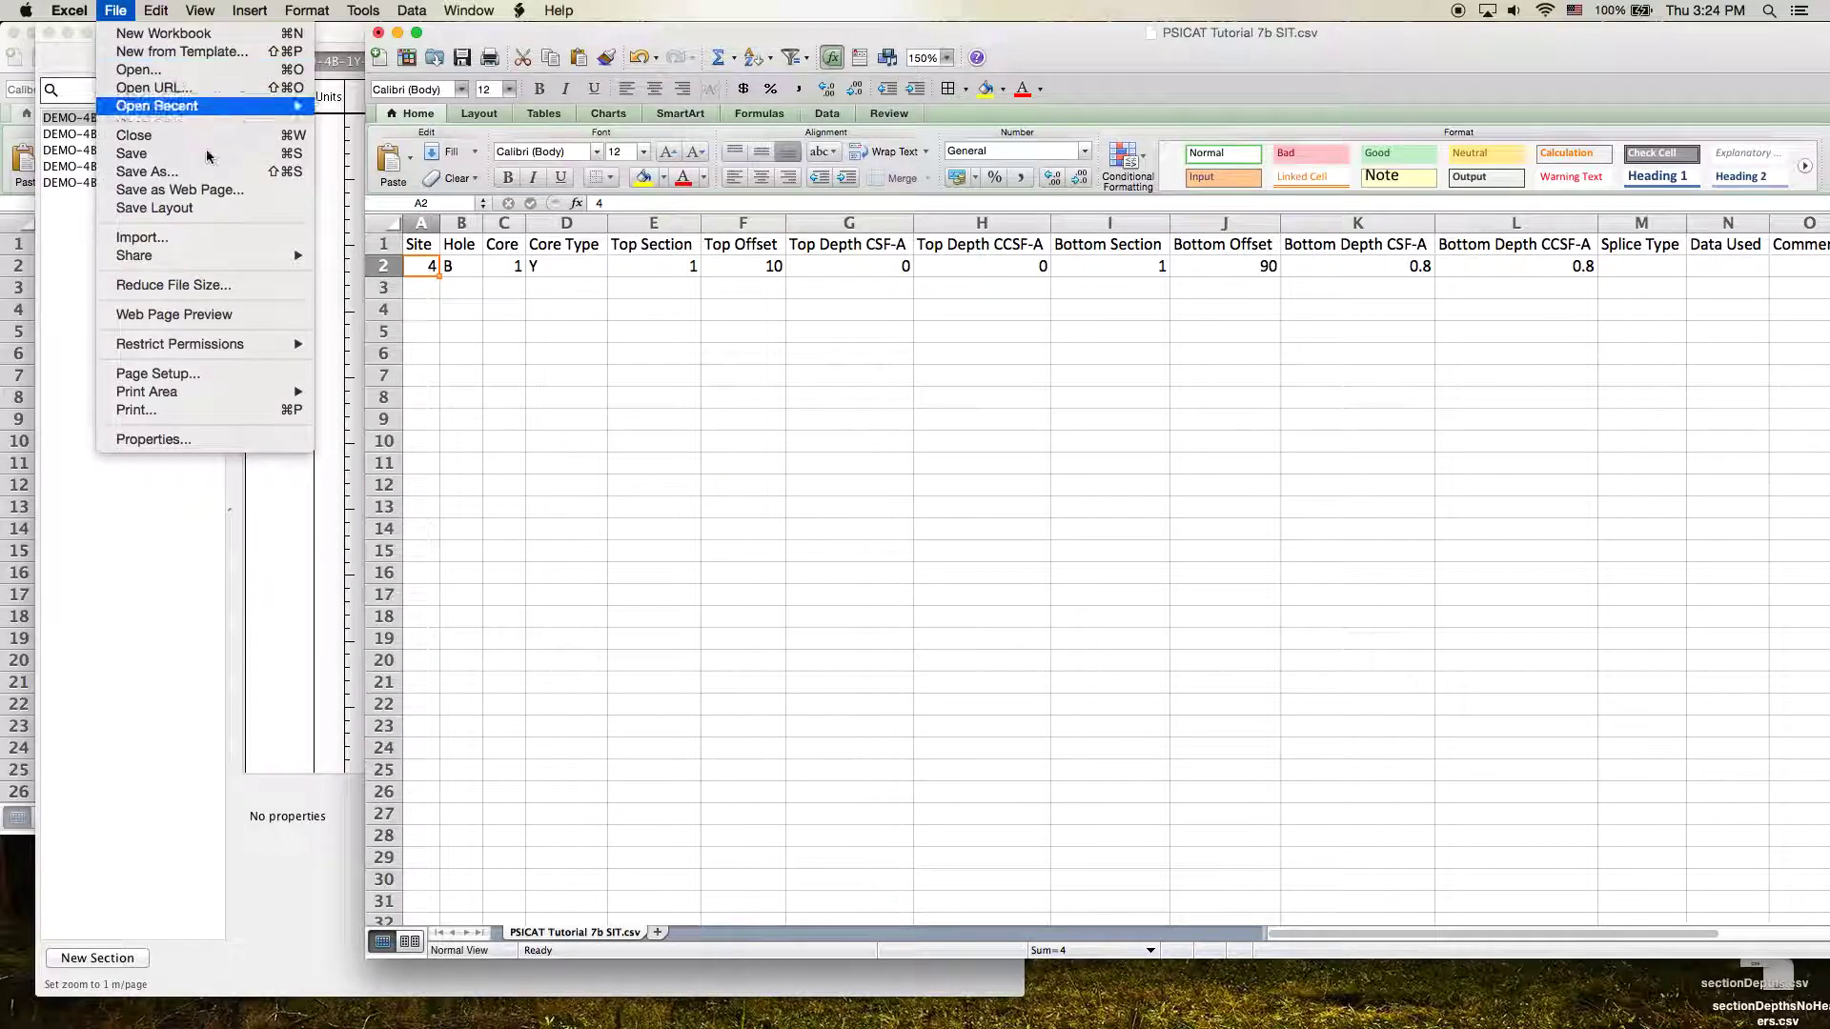
click(134, 173)
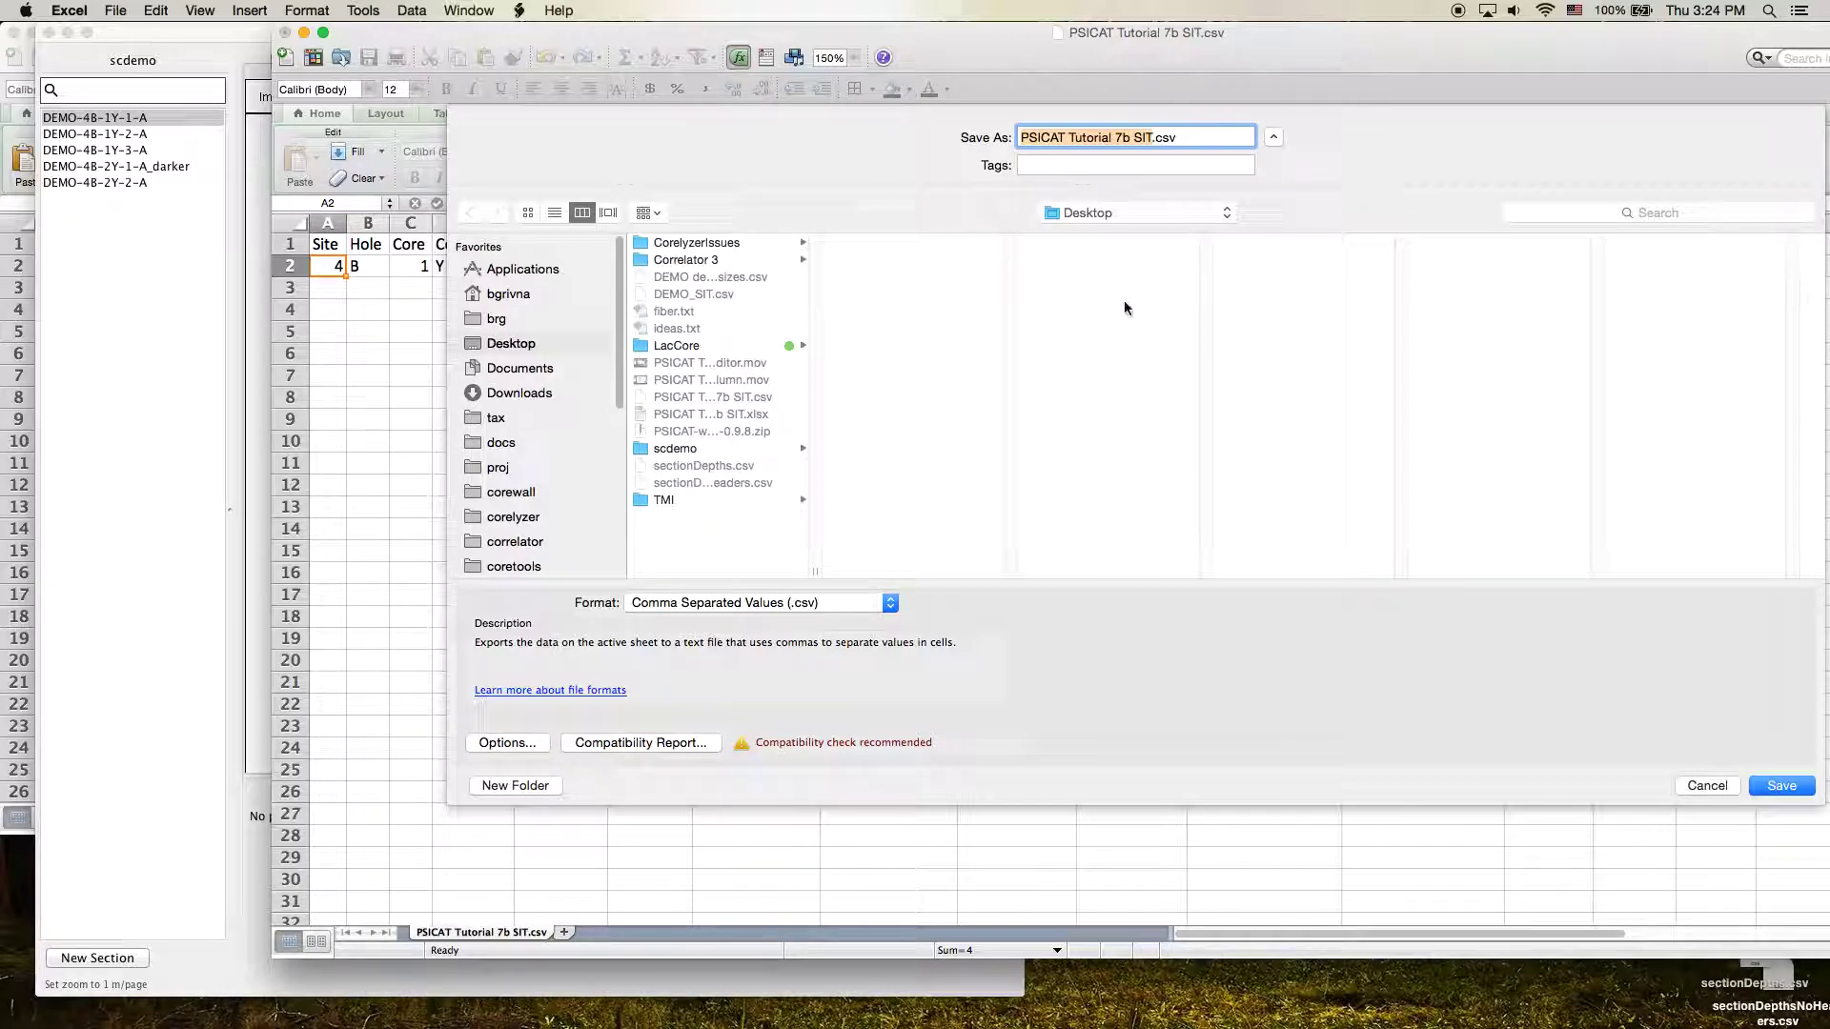
click(1154, 141)
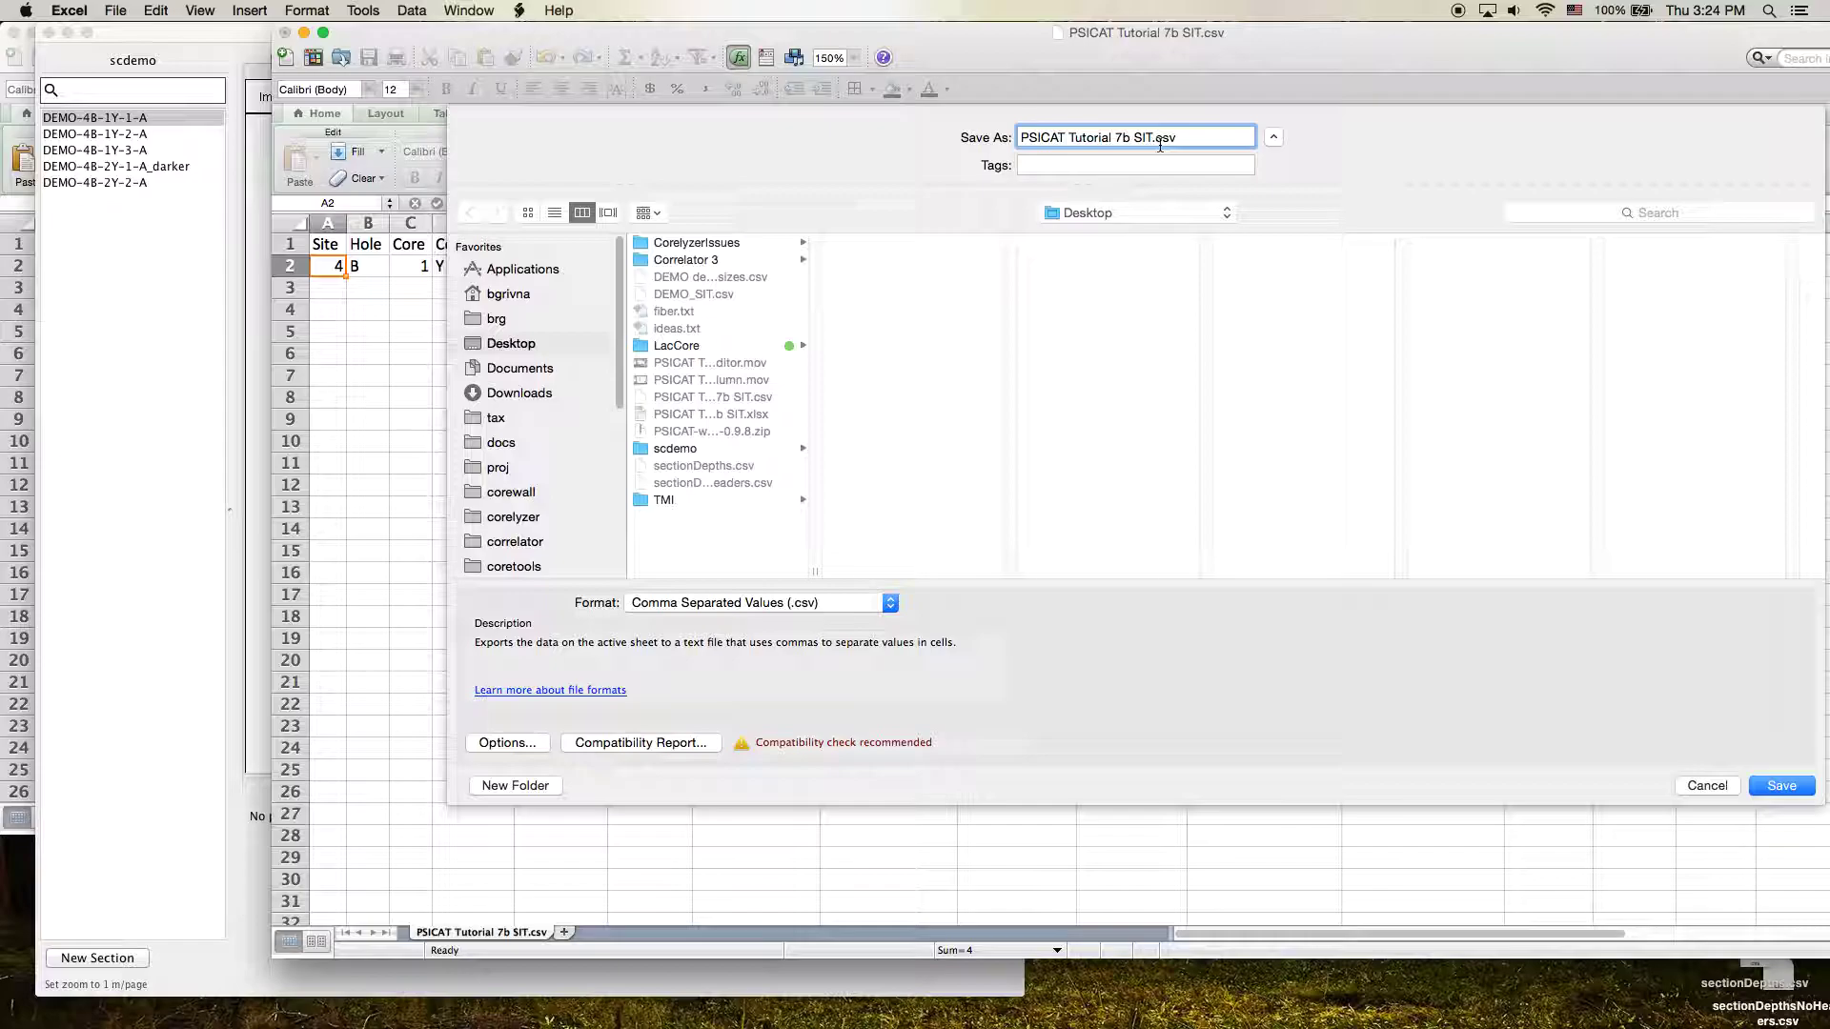
text(v2)
click(1781, 785)
click(1084, 584)
Clear the spreadsheet windows out of the way and return to PSICAT.
drag(1236, 51, 1204, 51)
click(364, 34)
mouse_move(697, 30)
mouse_down()
mouse_move(715, 31)
mouse_move(617, 37)
mouse_move(667, 37)
mouse_up()
click(49, 33)
Start a strat column export with PSICAT Tutorial 7b SIT v2.csv as the metadata file and check its matched section.
click(129, 11)
mouse_move(225, 261)
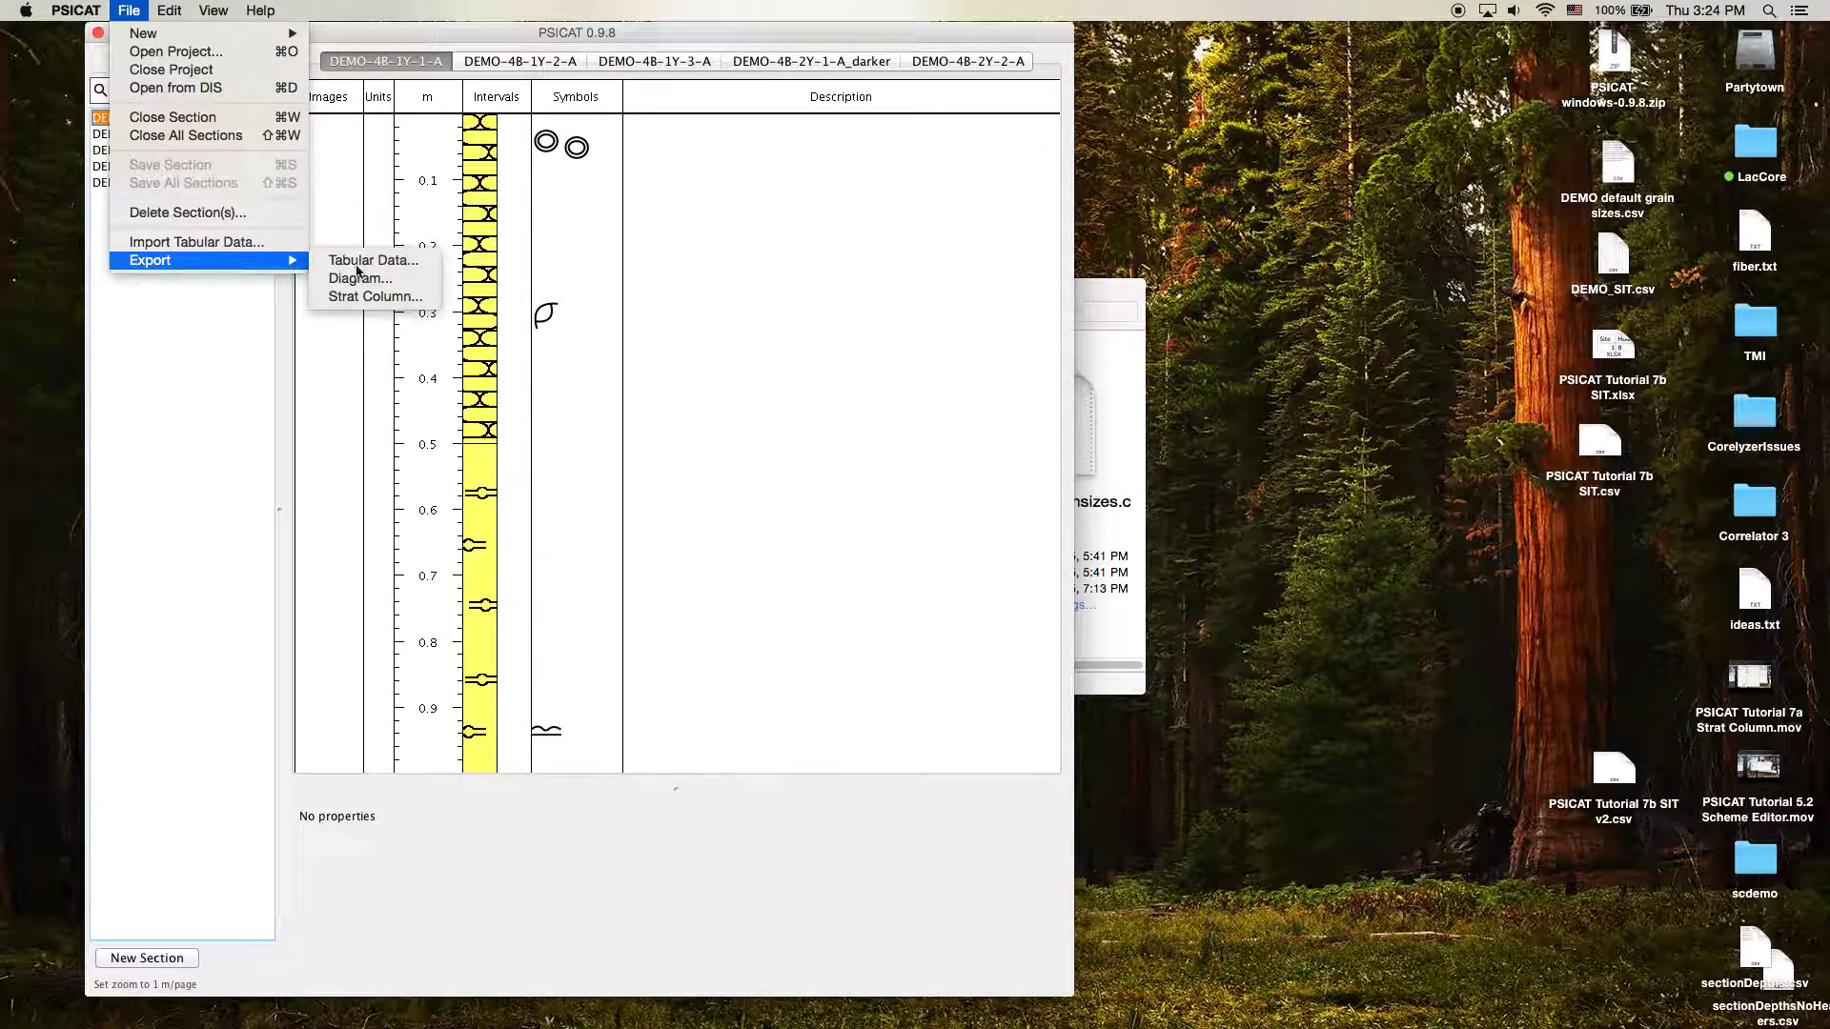
click(422, 305)
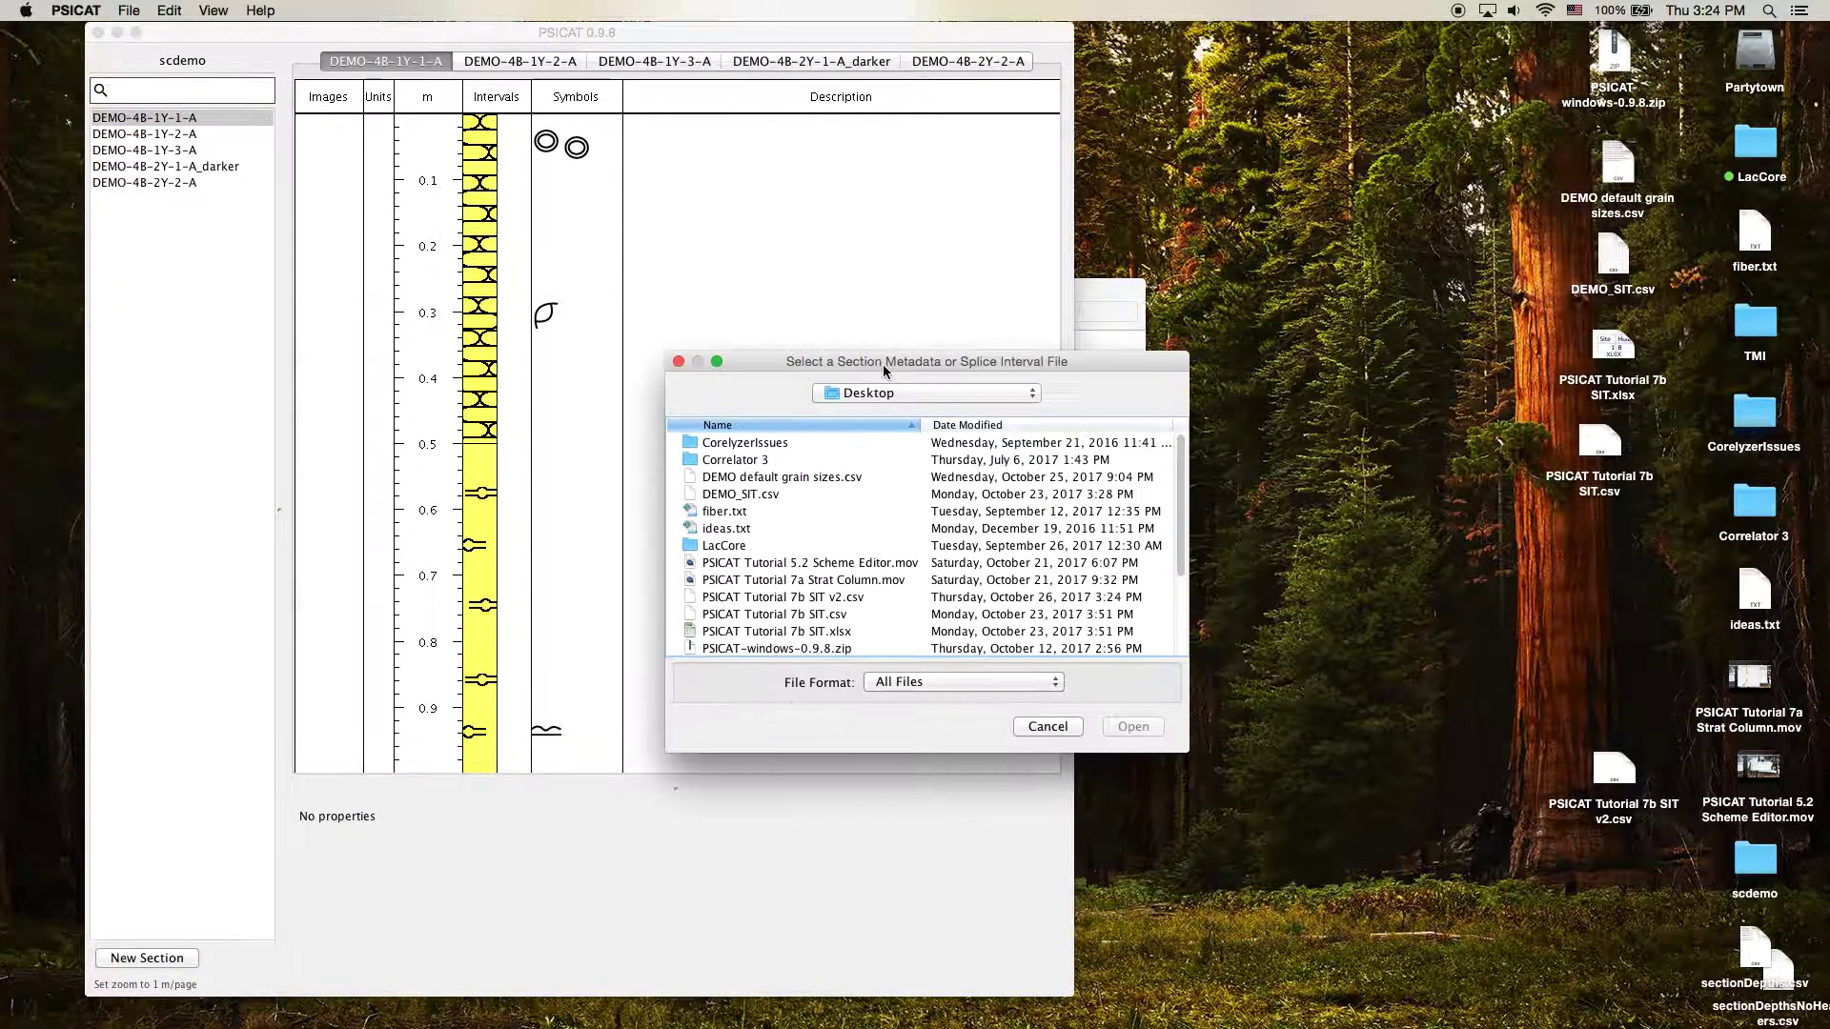
click(845, 595)
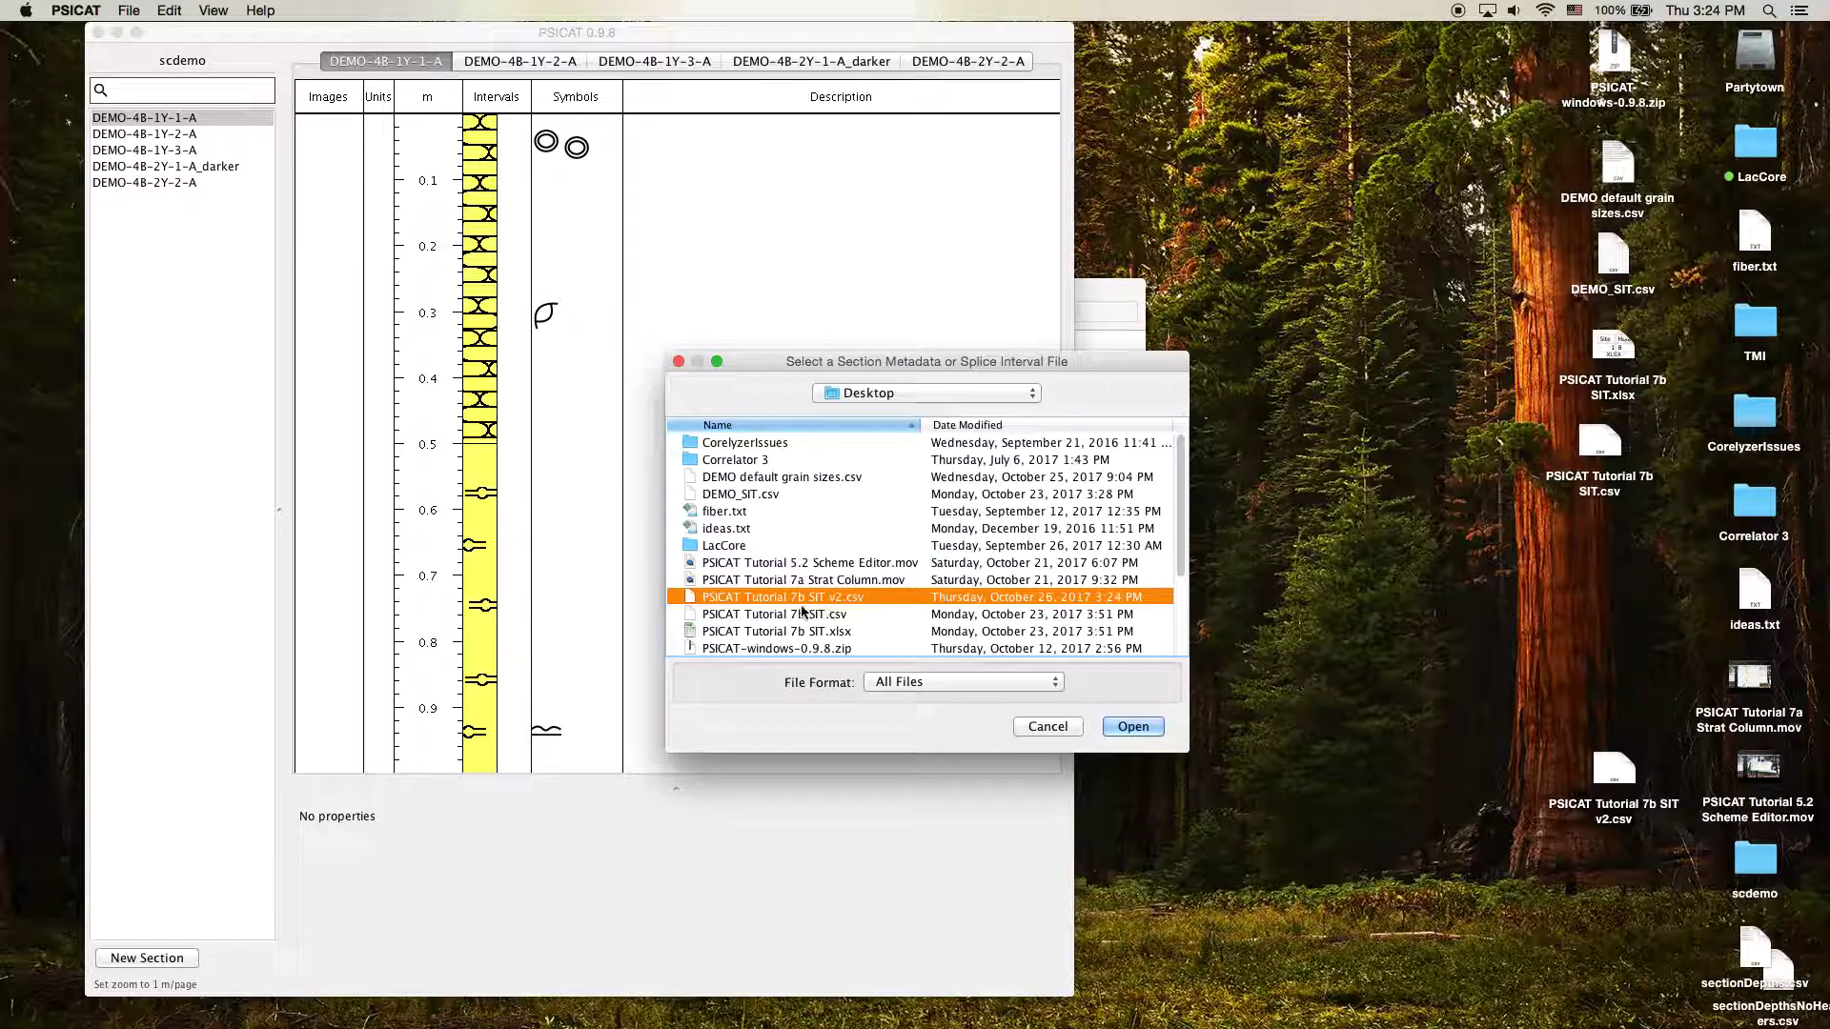
click(1142, 727)
drag(599, 226, 644, 235)
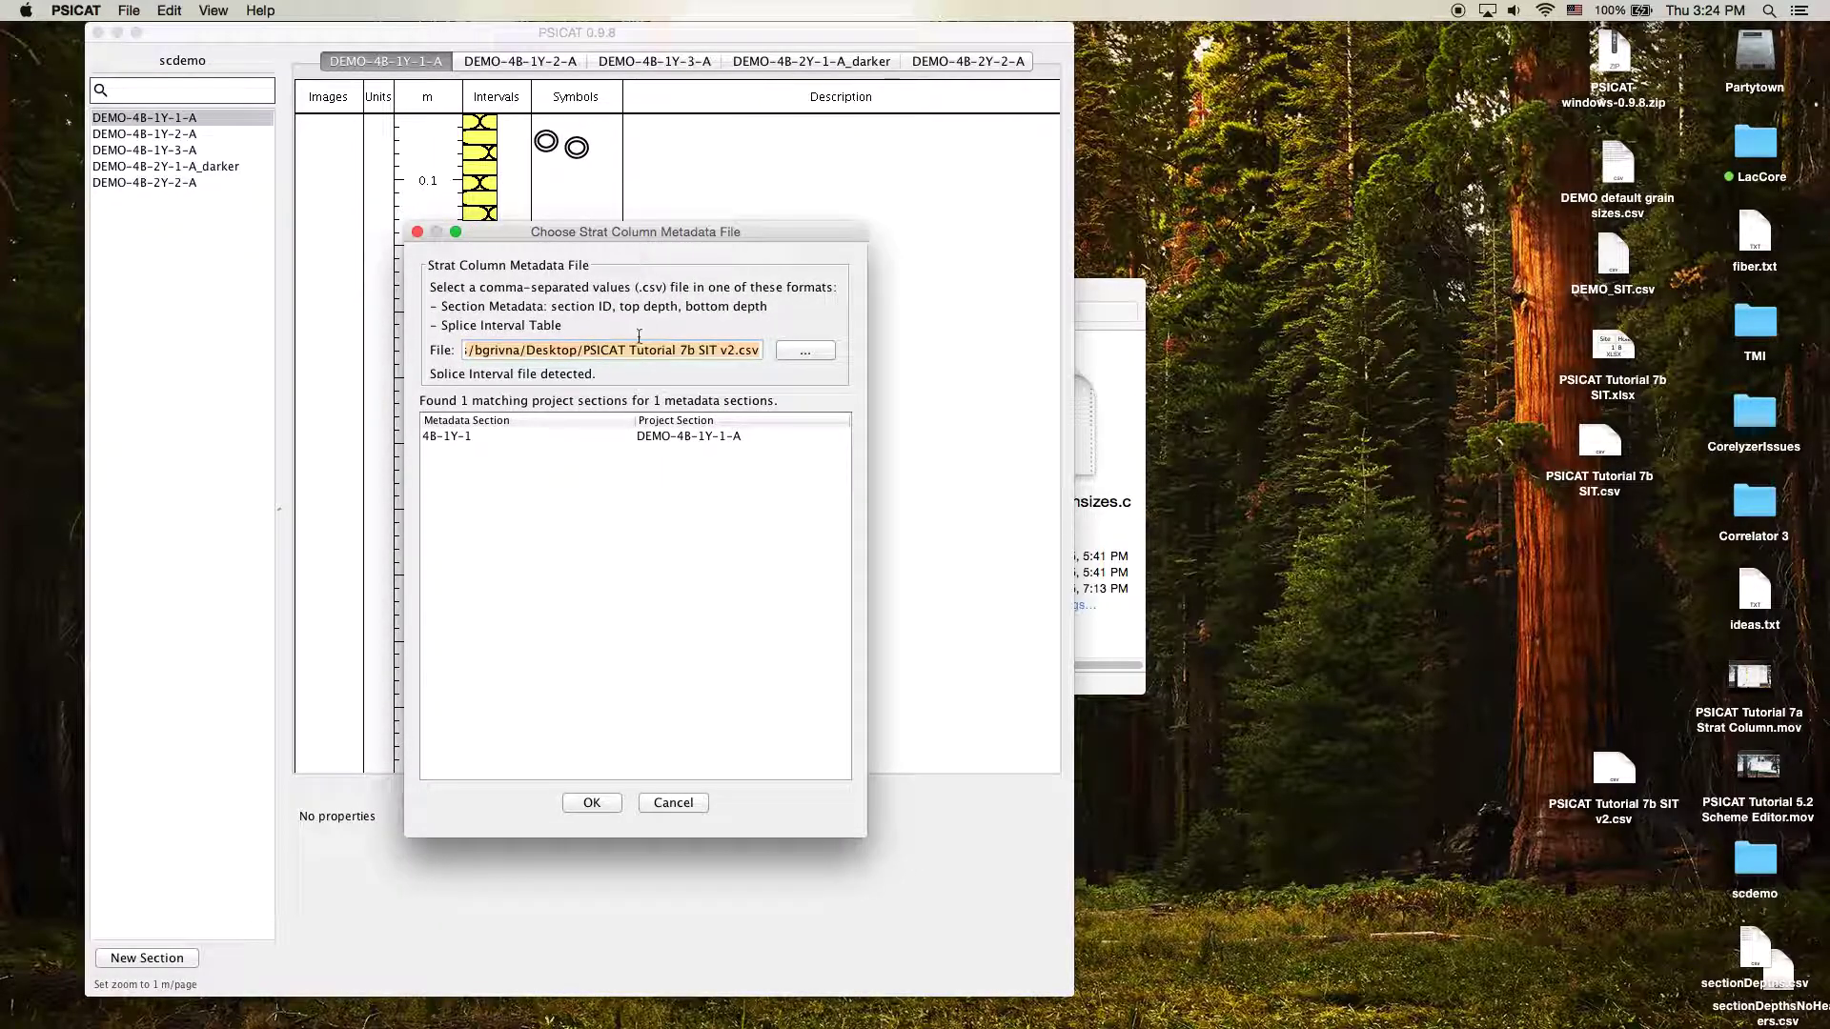
click(458, 437)
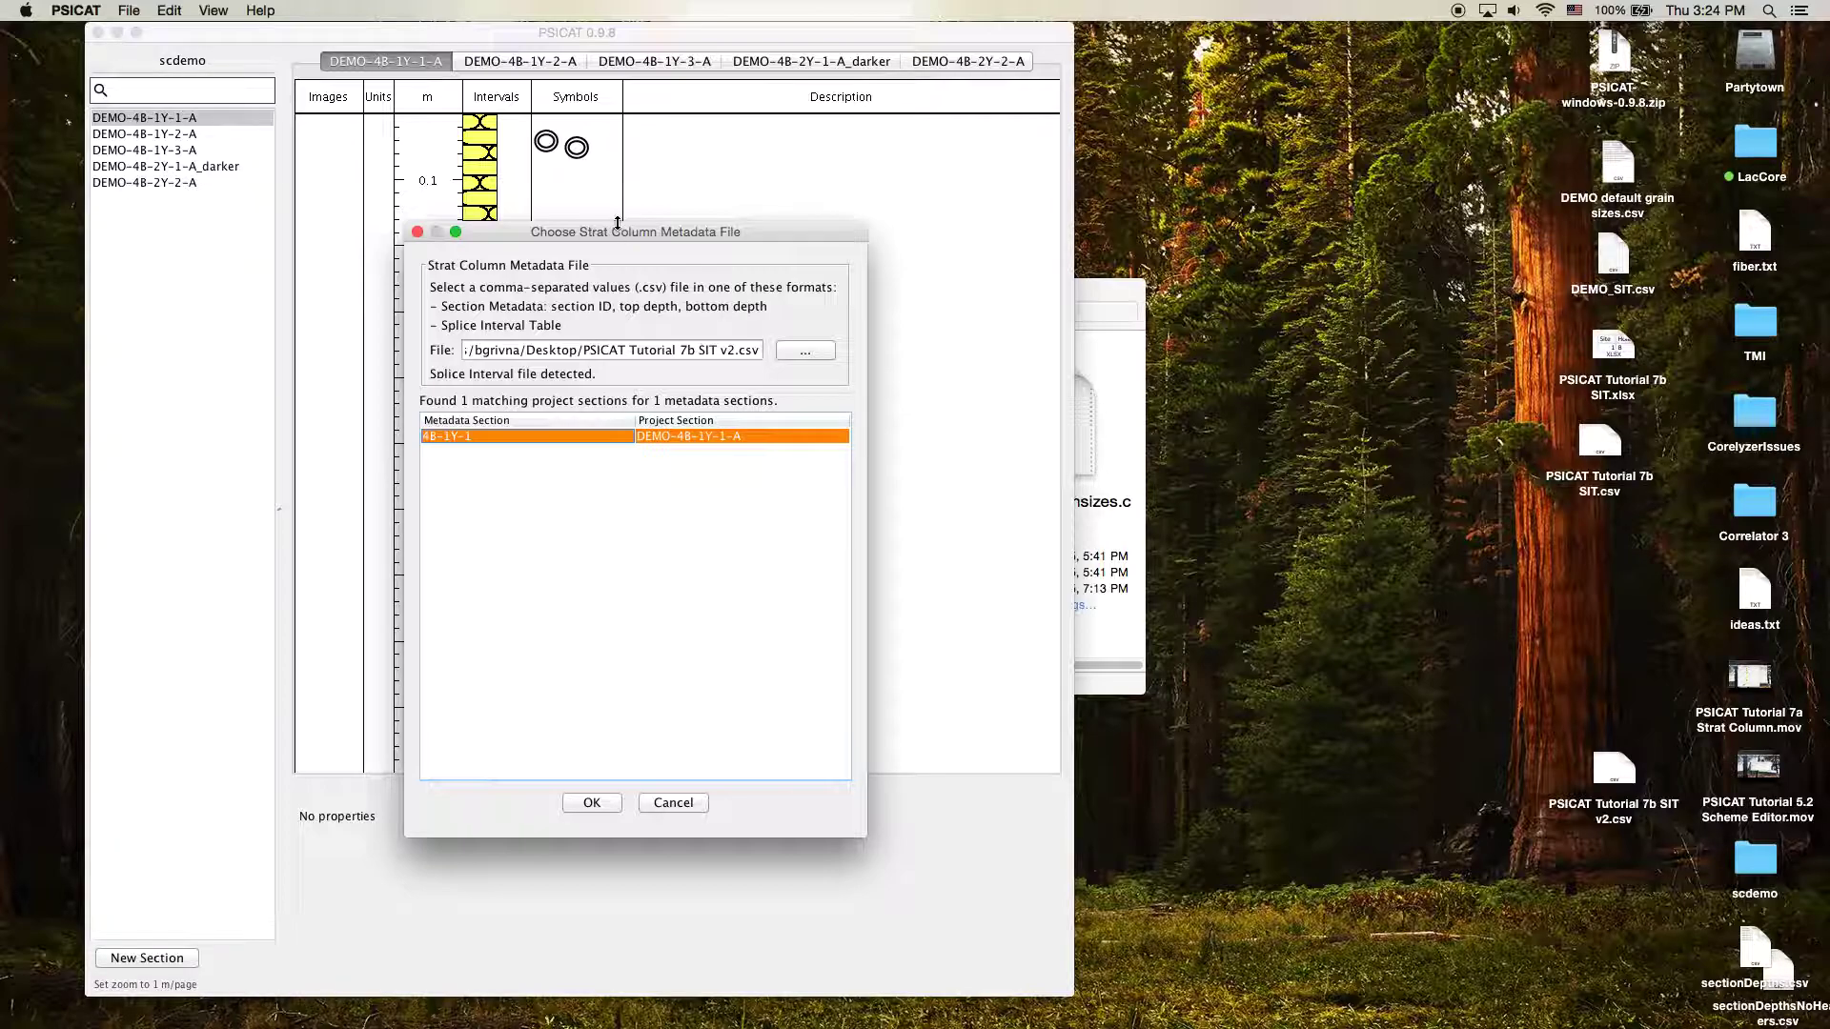
Accept the matched metadata file and check the start and end depths in the strat column export settings.
drag(618, 224, 628, 226)
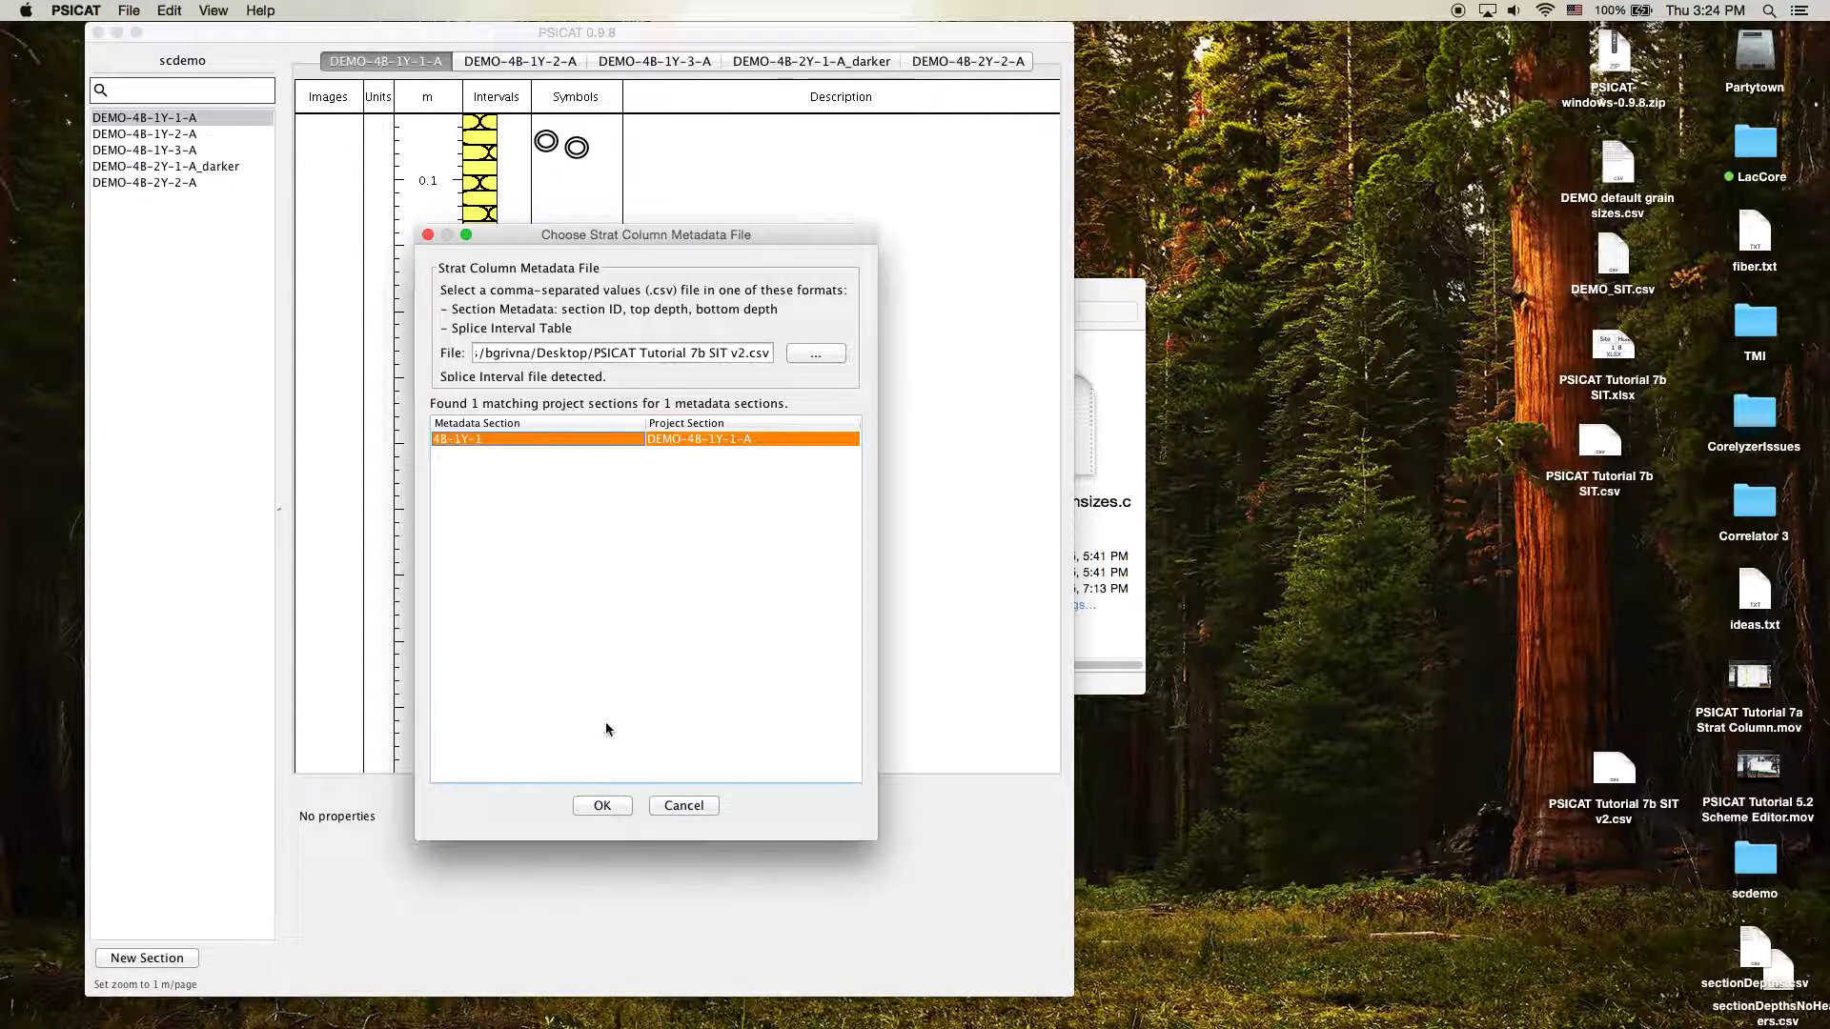
click(603, 807)
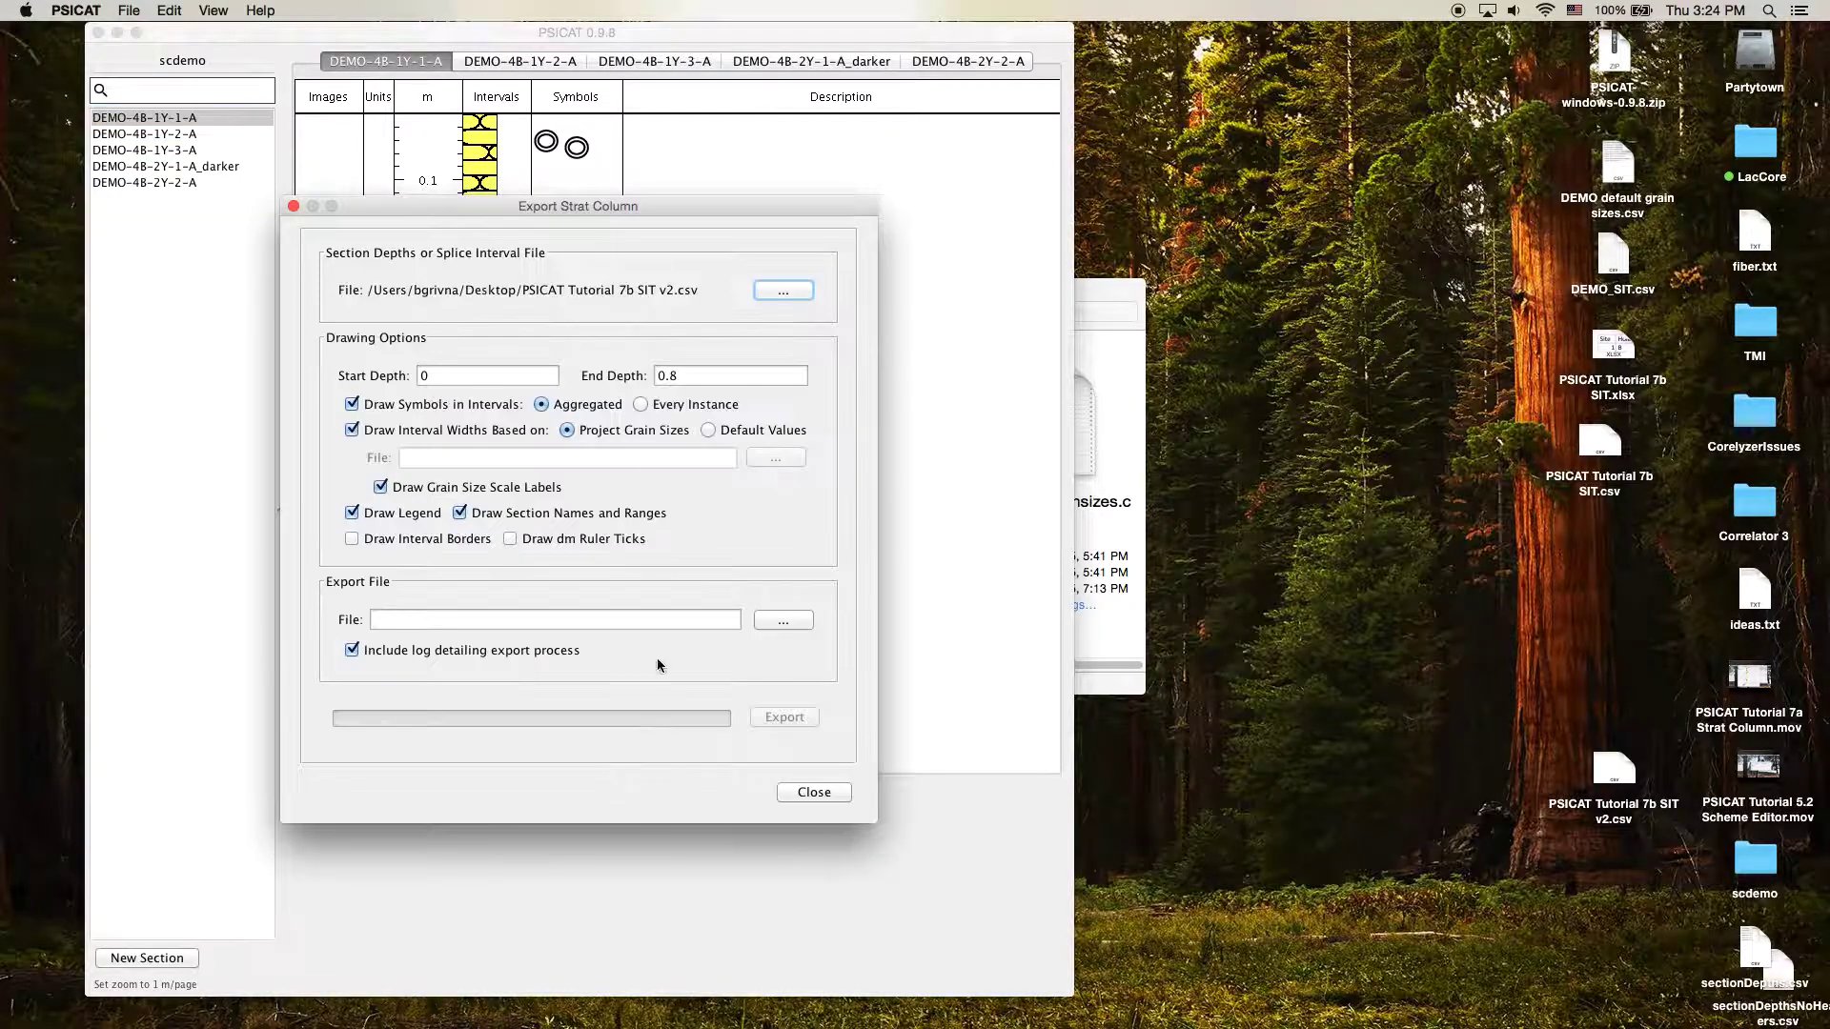
drag(654, 202, 806, 227)
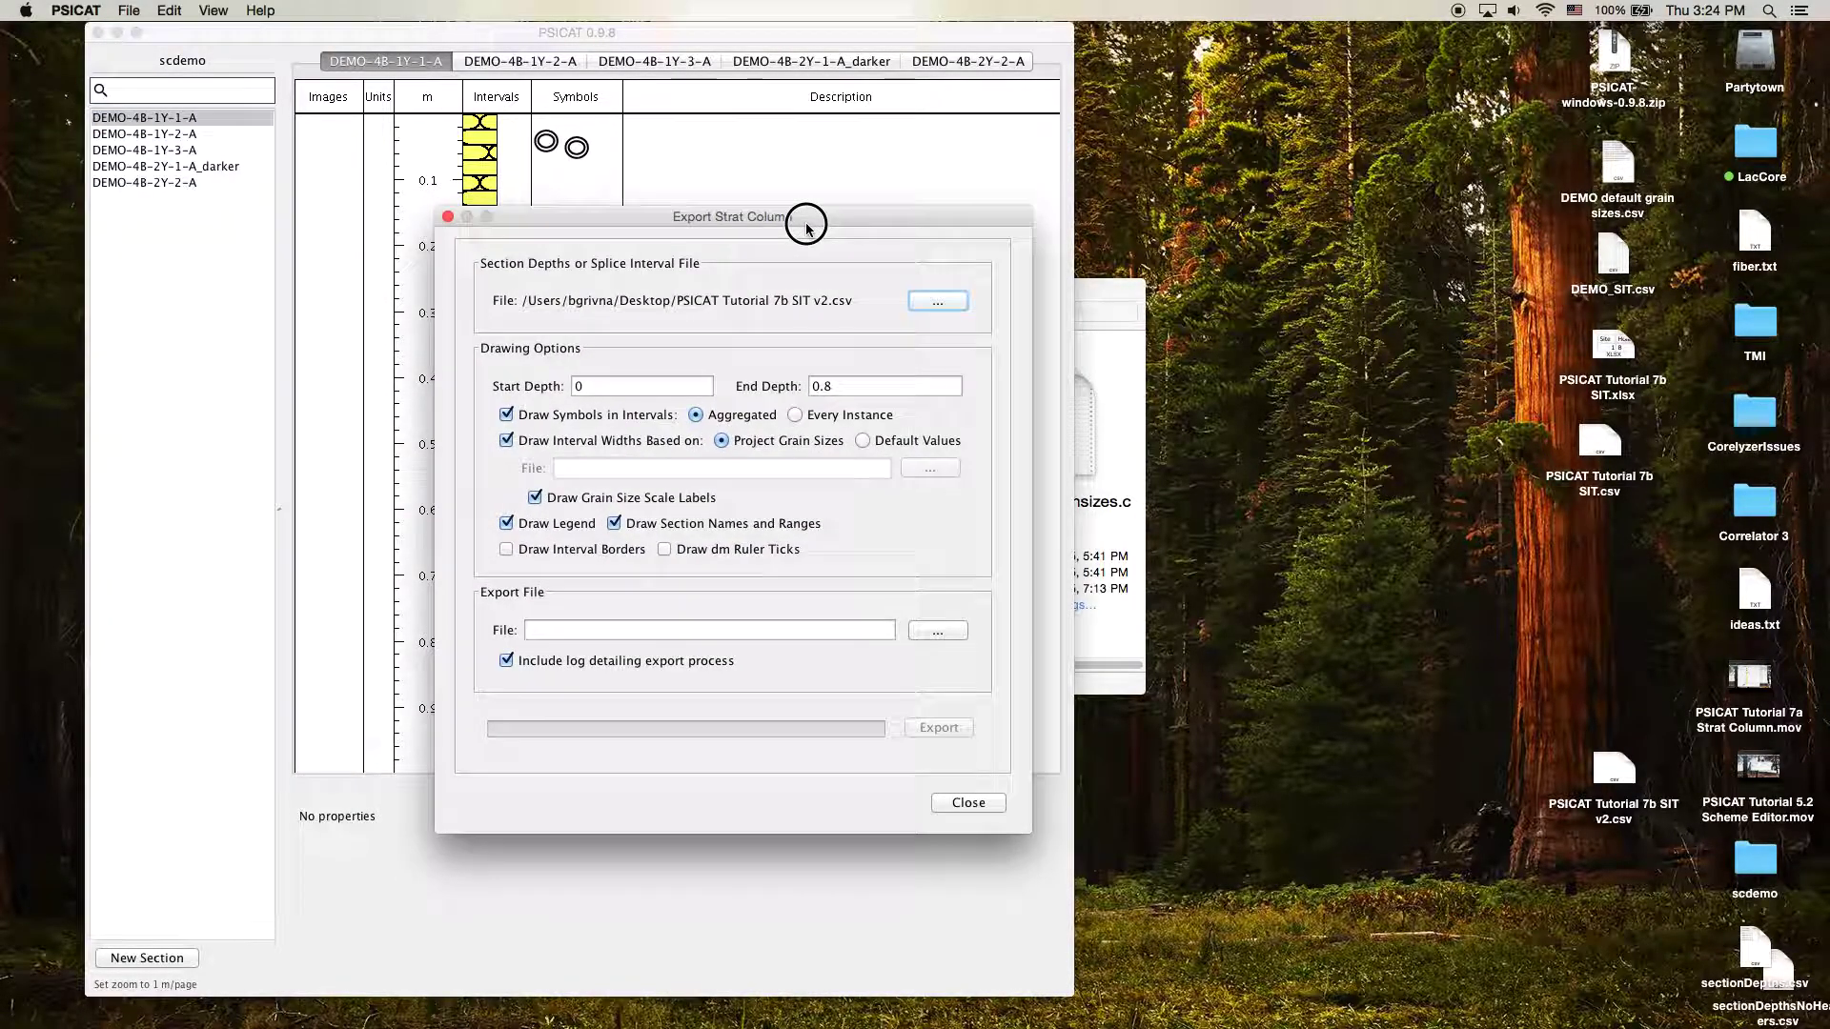
click(618, 384)
click(889, 388)
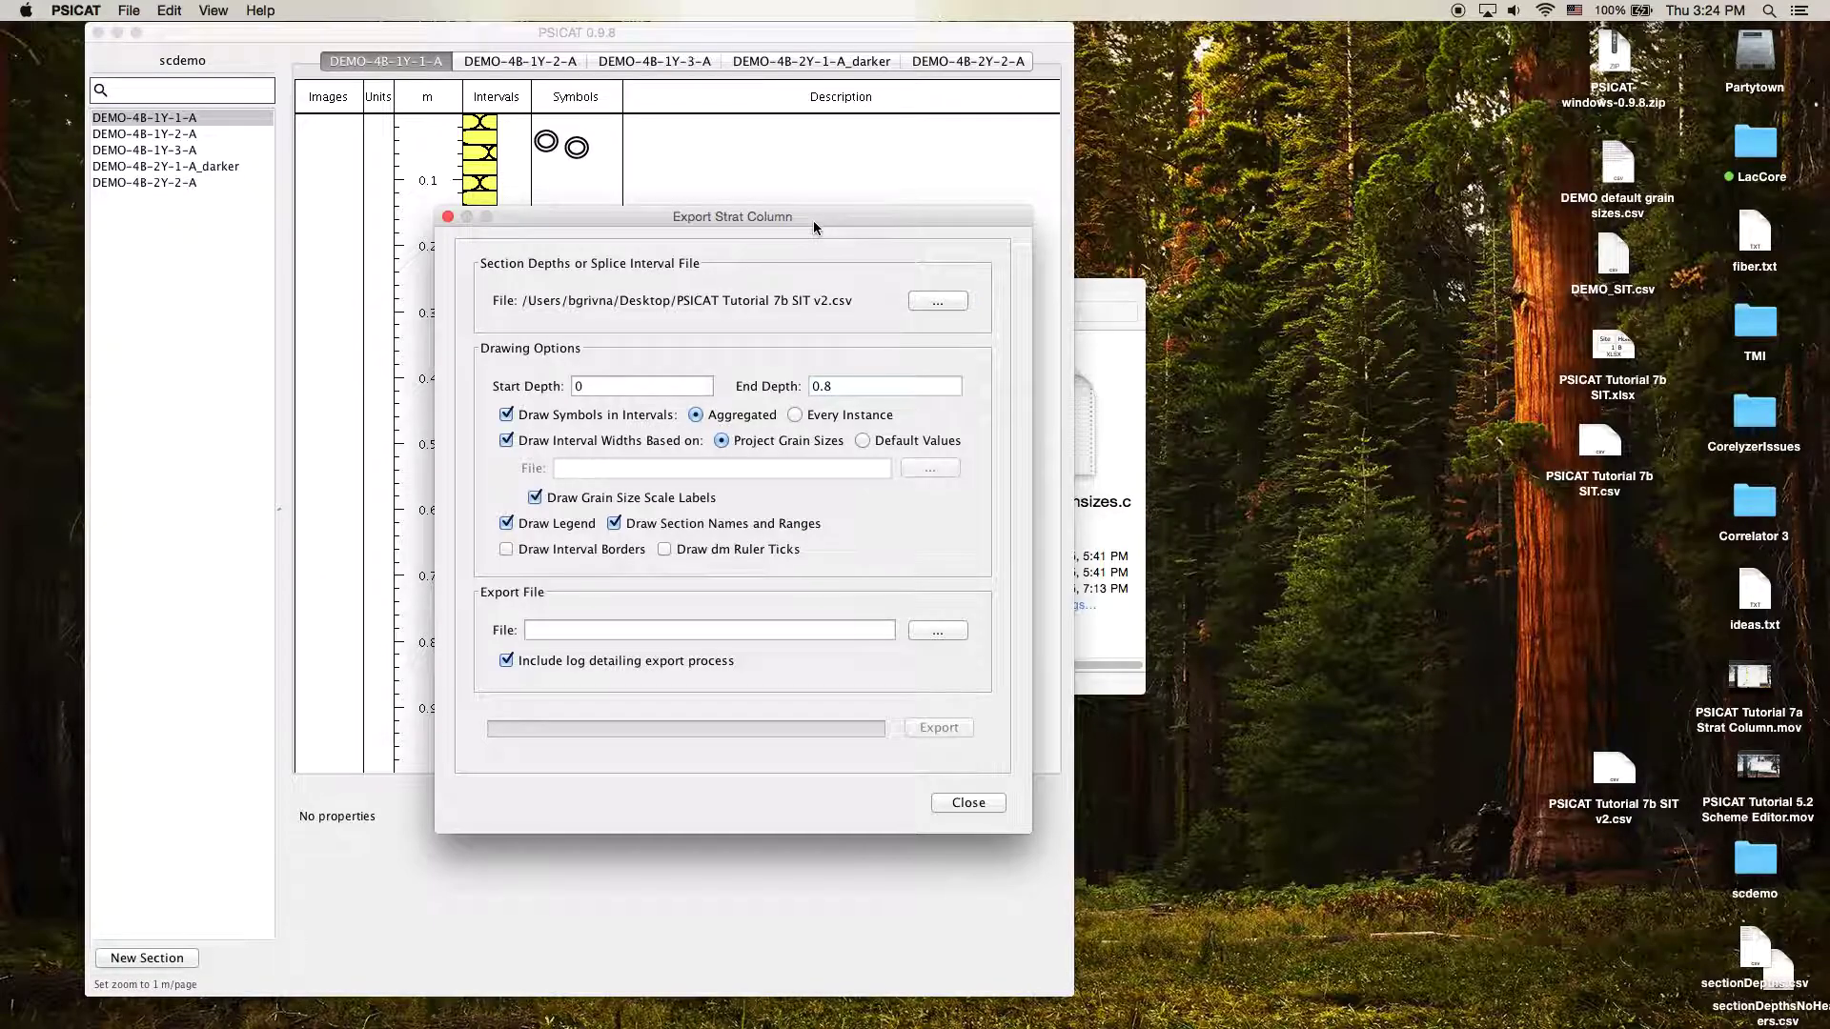
drag(814, 220, 778, 216)
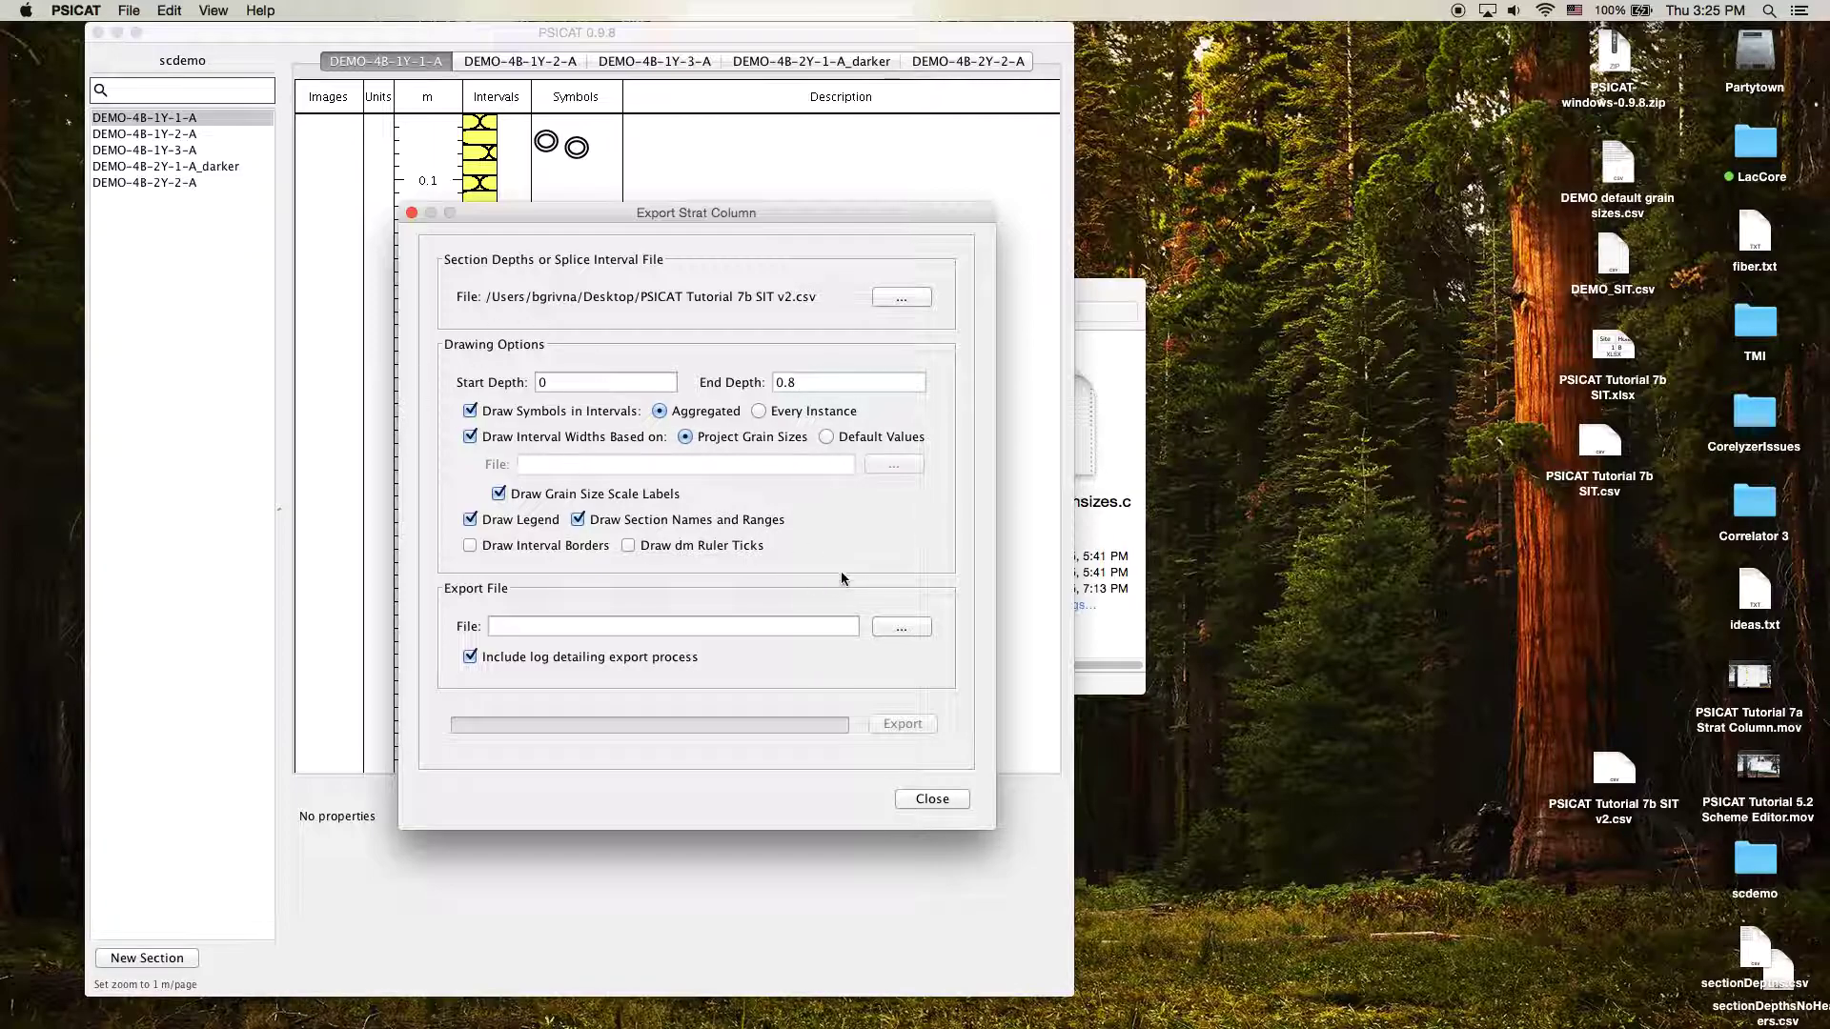
Export the strat column to the Desktop as simple SIT, keeping the default drawing options and the export log.
click(900, 626)
drag(657, 317, 894, 395)
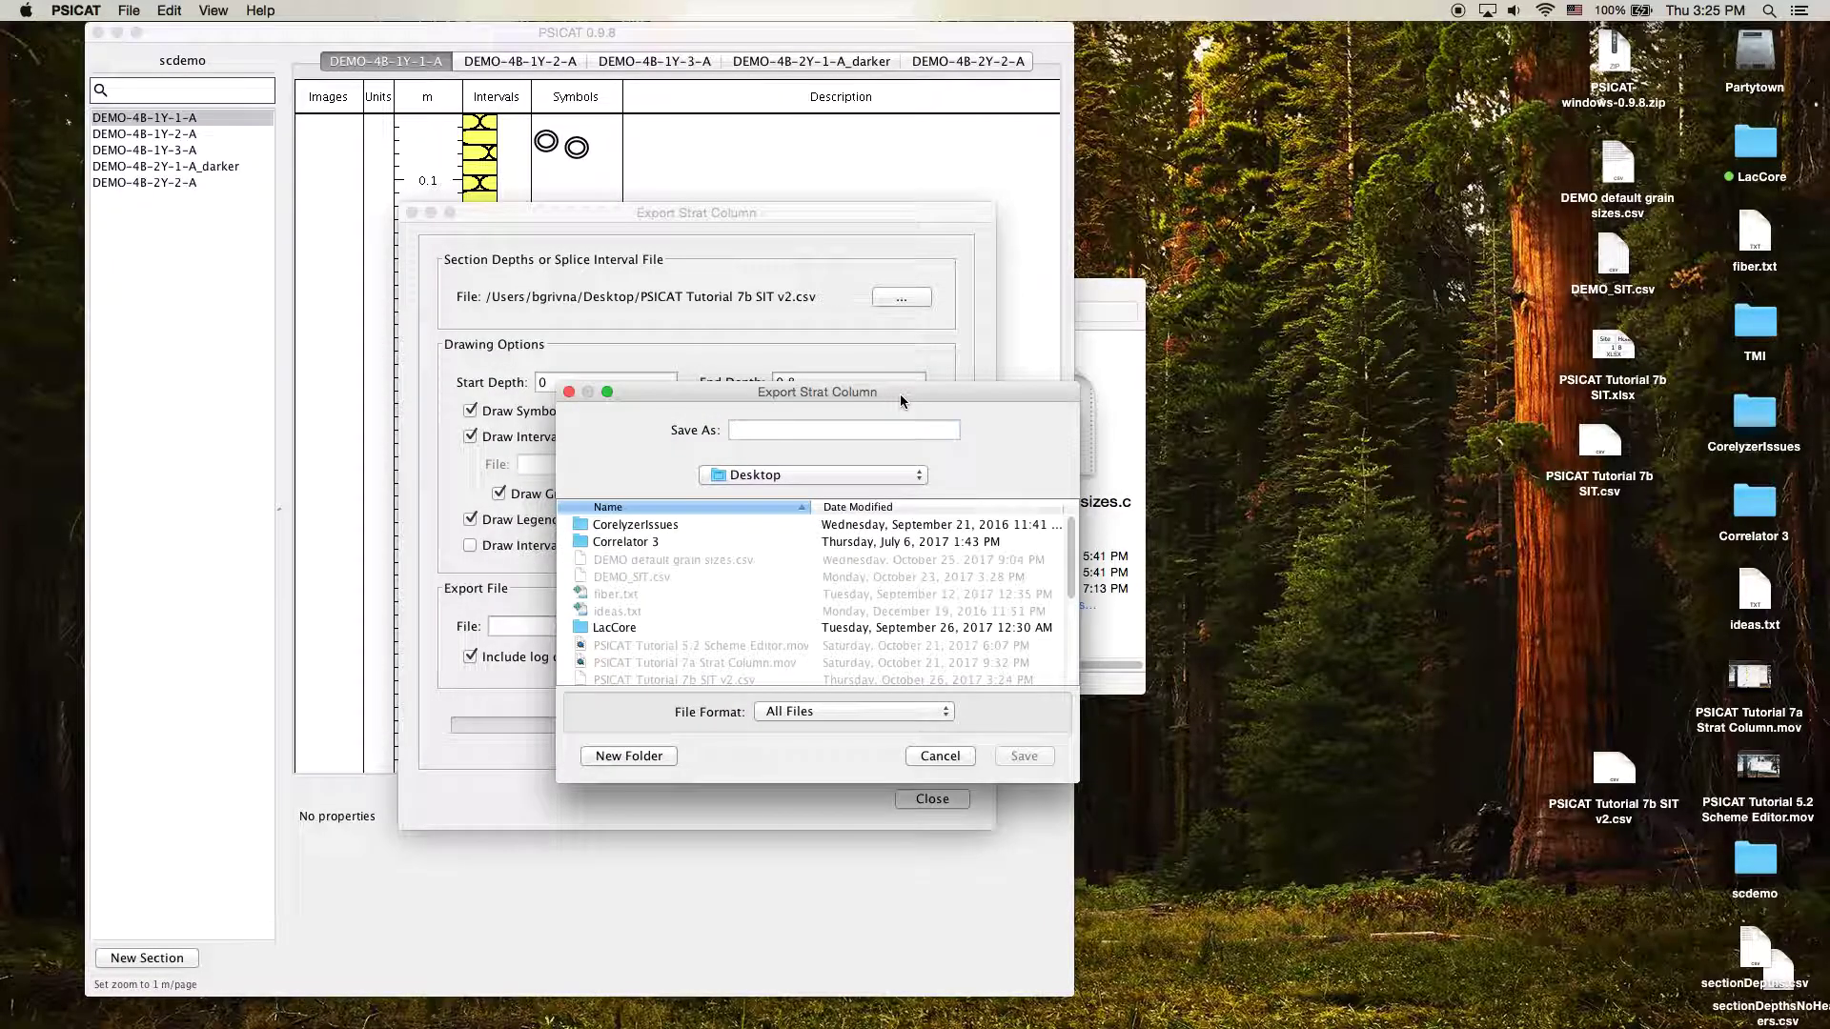
text(simple SIT)
click(1042, 752)
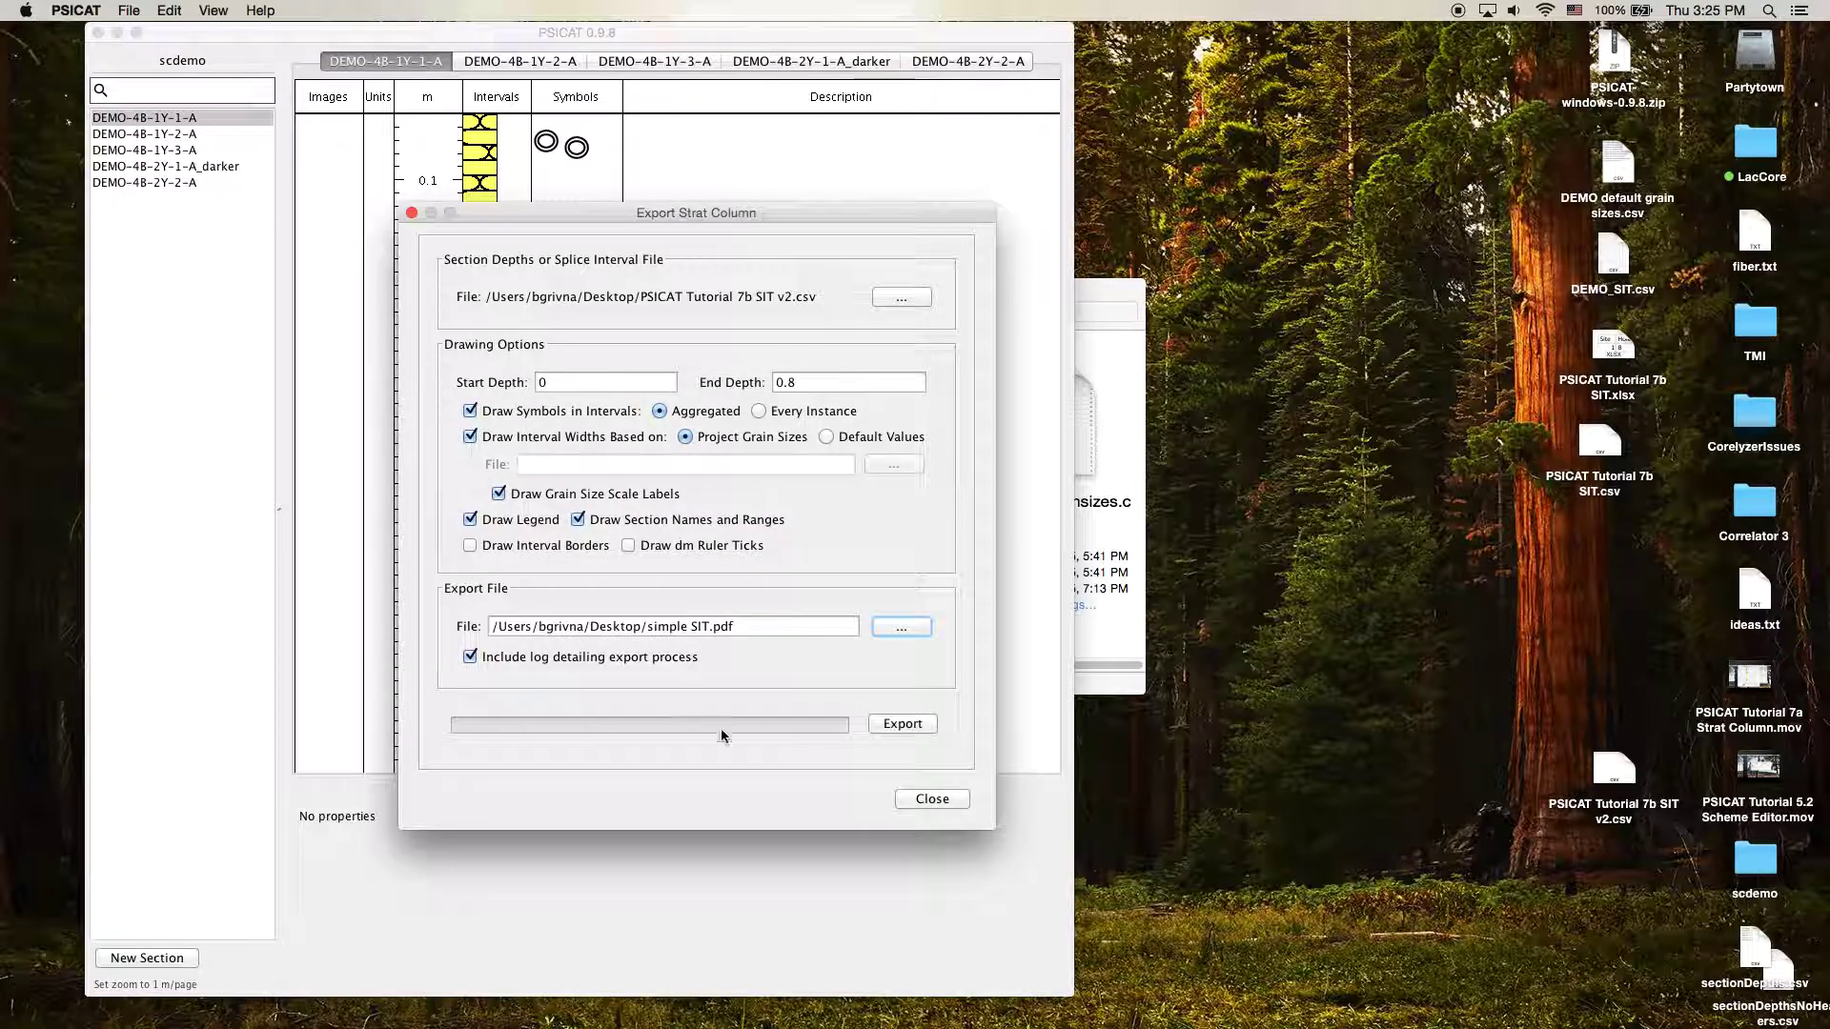
click(912, 725)
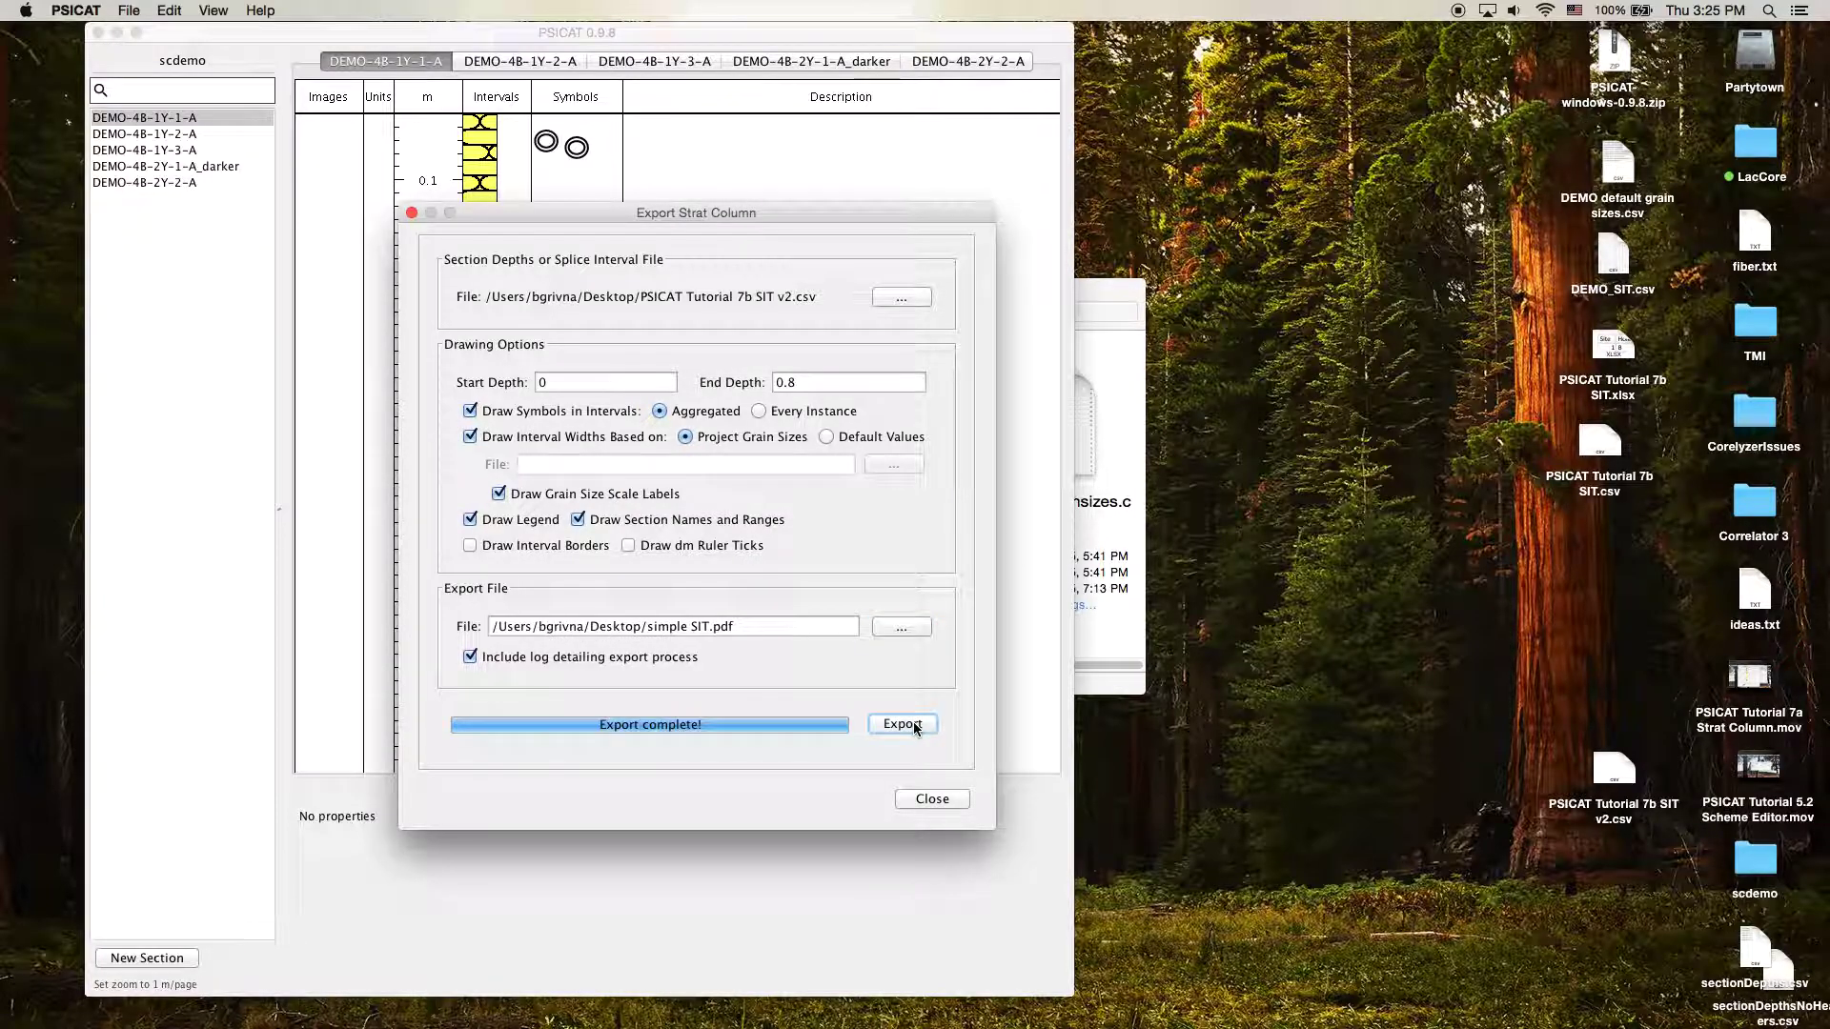
Open the exported simple SIT.pdf from the Desktop and close the strat column export dialog.
click(1464, 551)
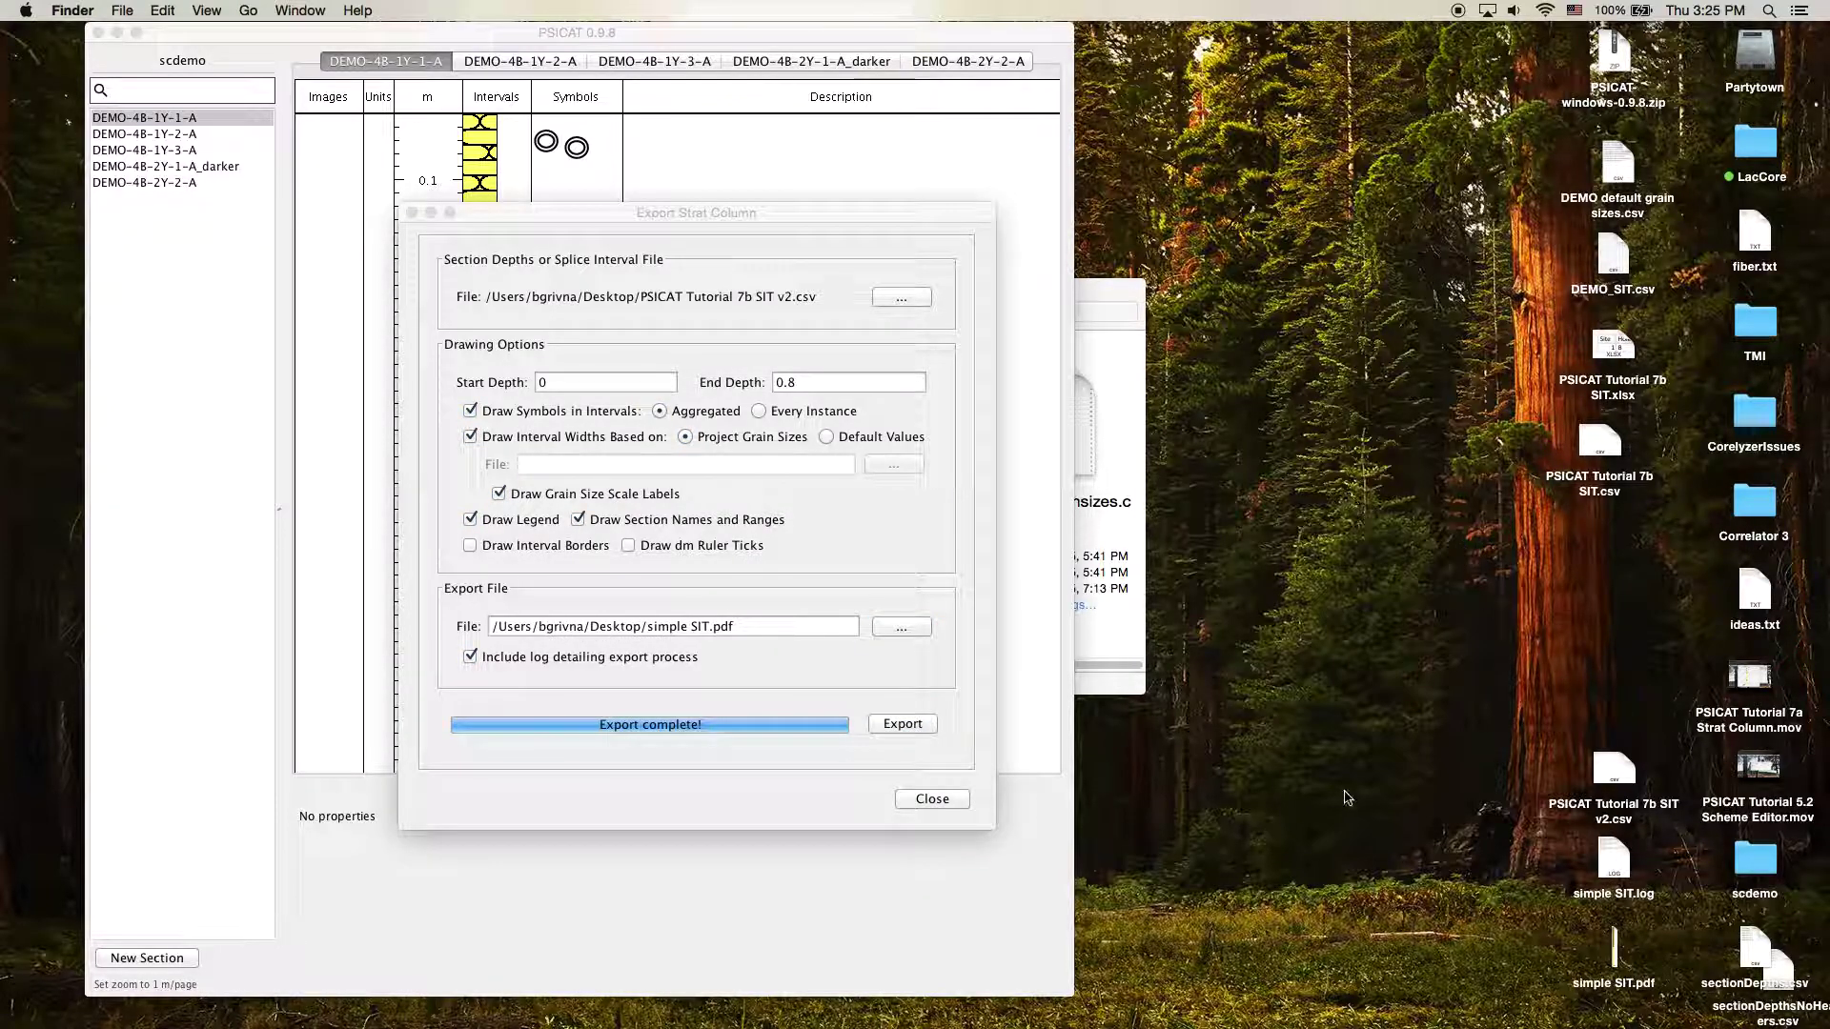
double_click(1615, 953)
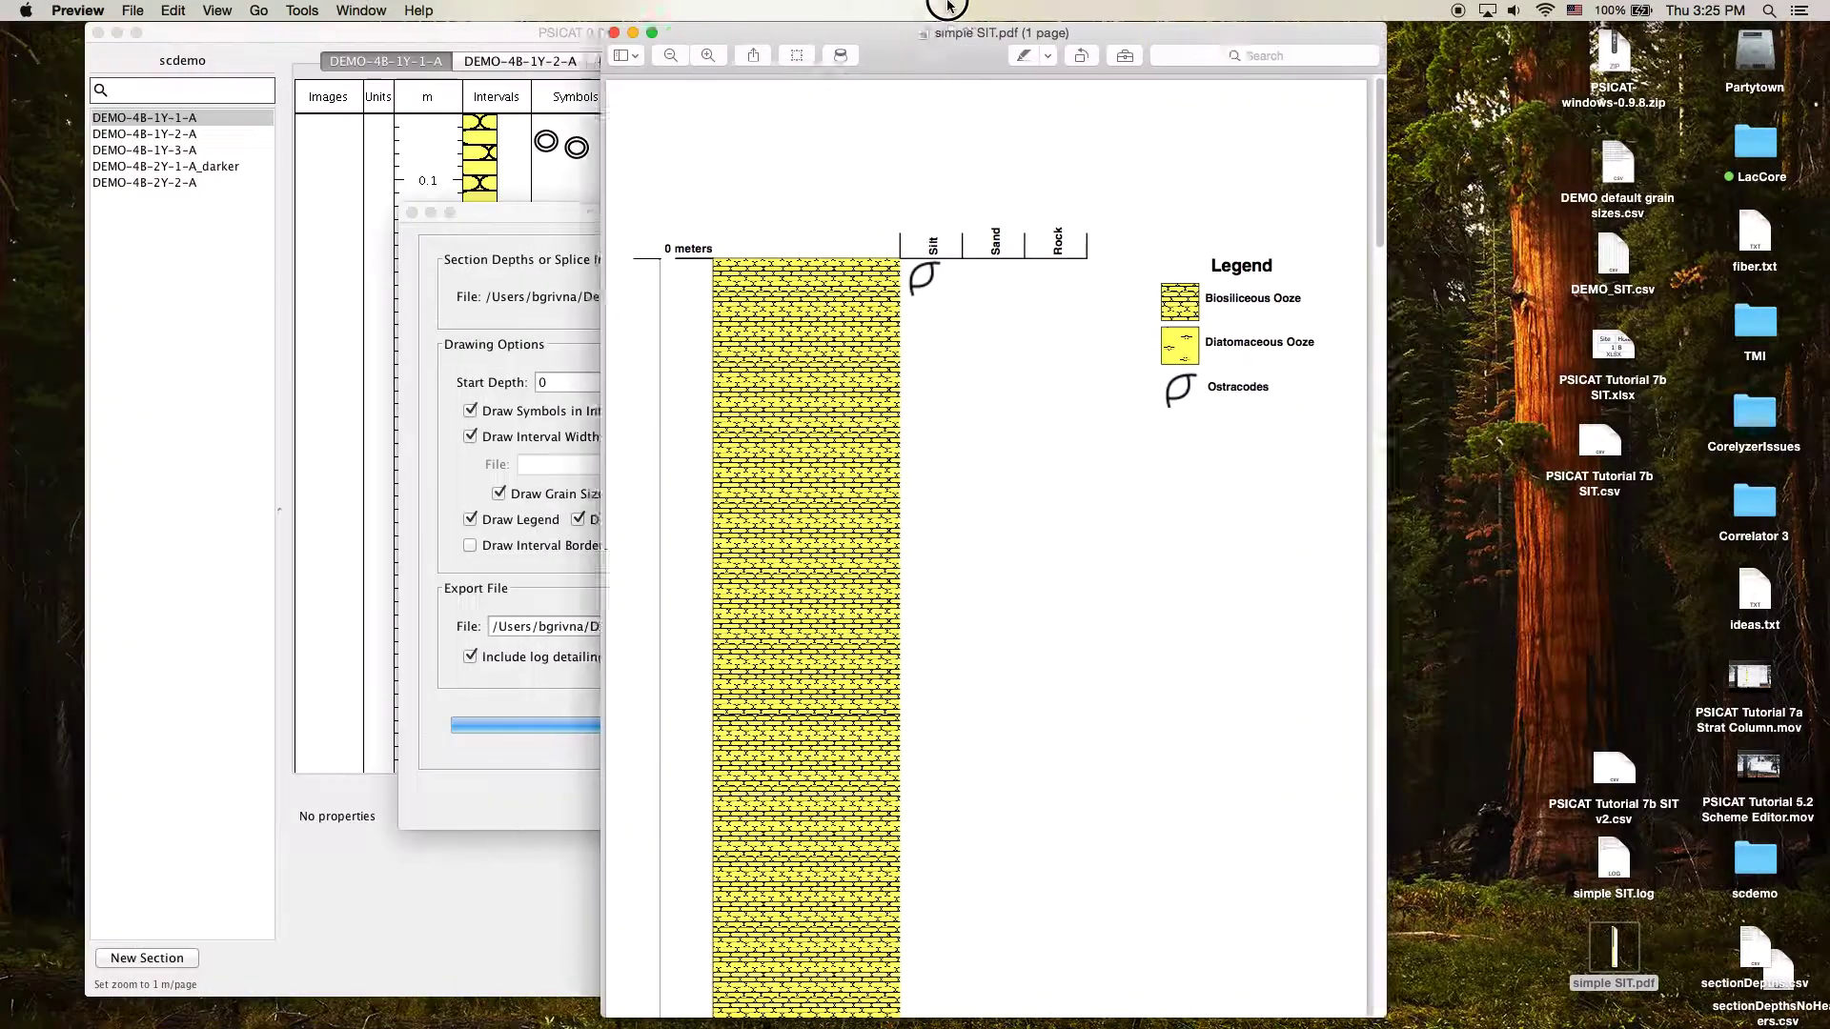
drag(949, 5, 1136, 48)
click(558, 275)
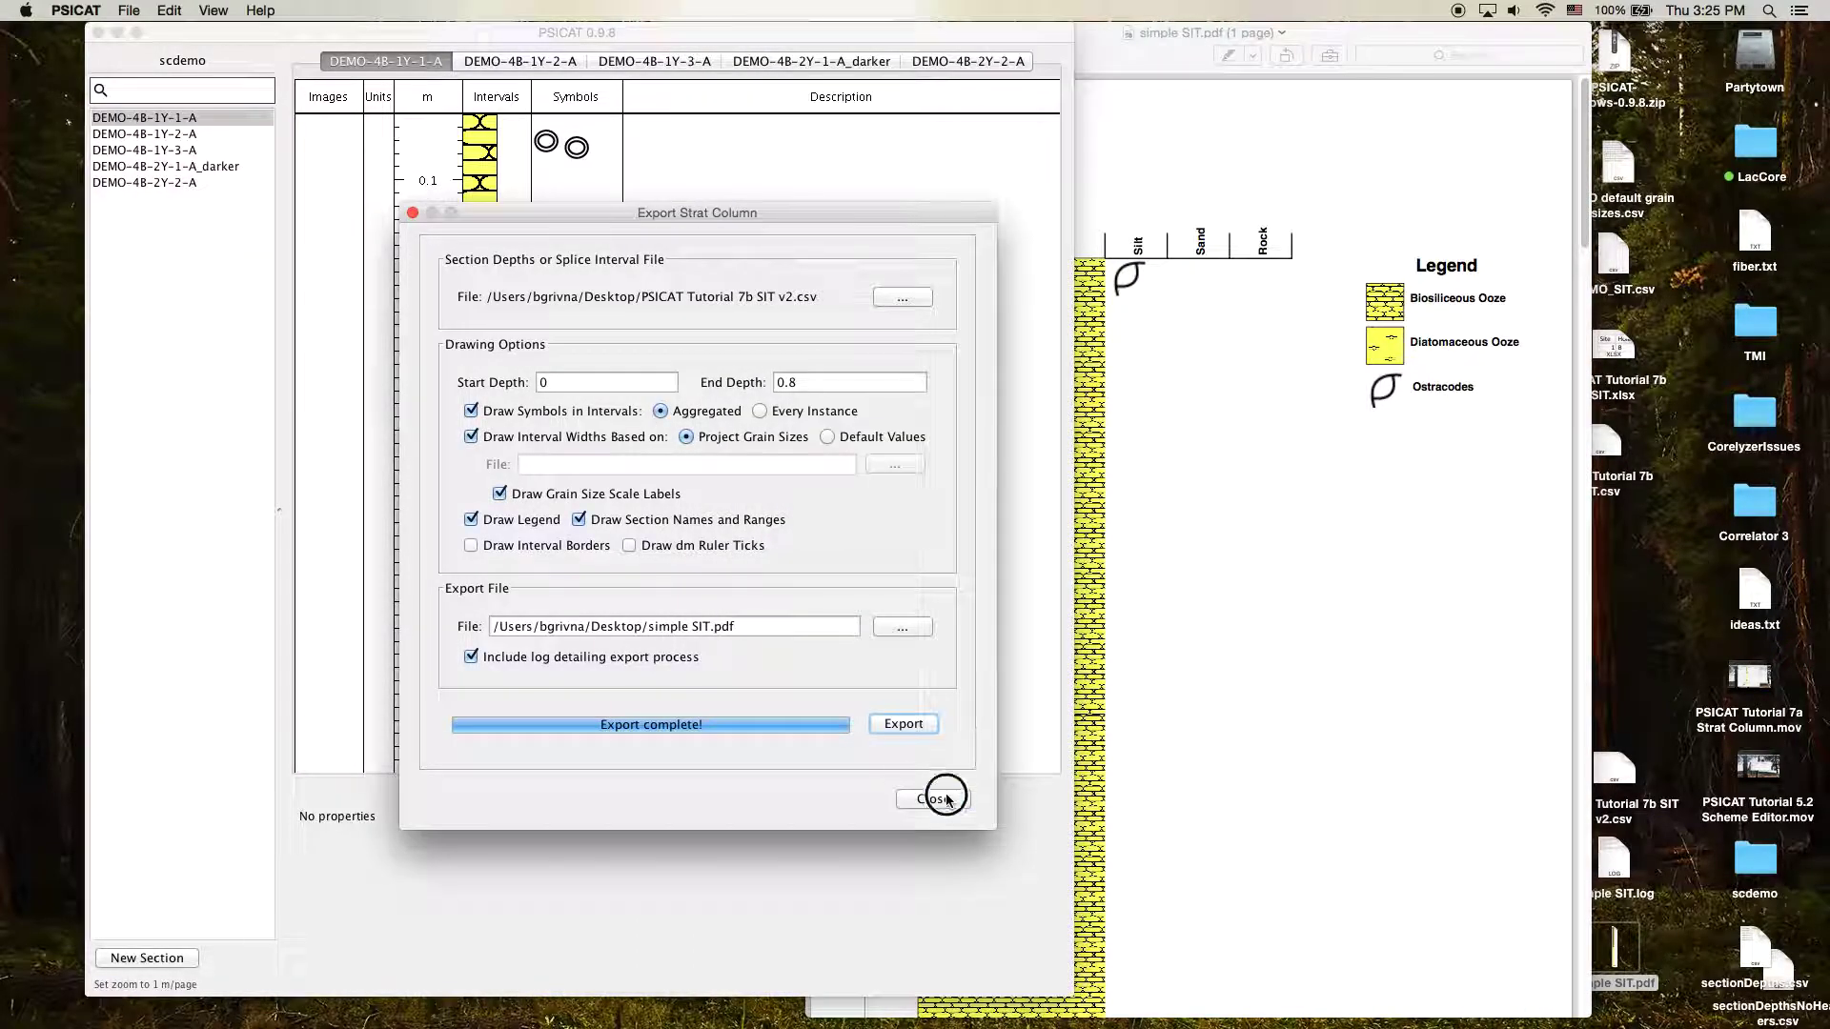
click(931, 798)
View the whole strat column in simple SIT.pdf beside the PSICAT section diagram.
click(1237, 181)
key(super+minus)
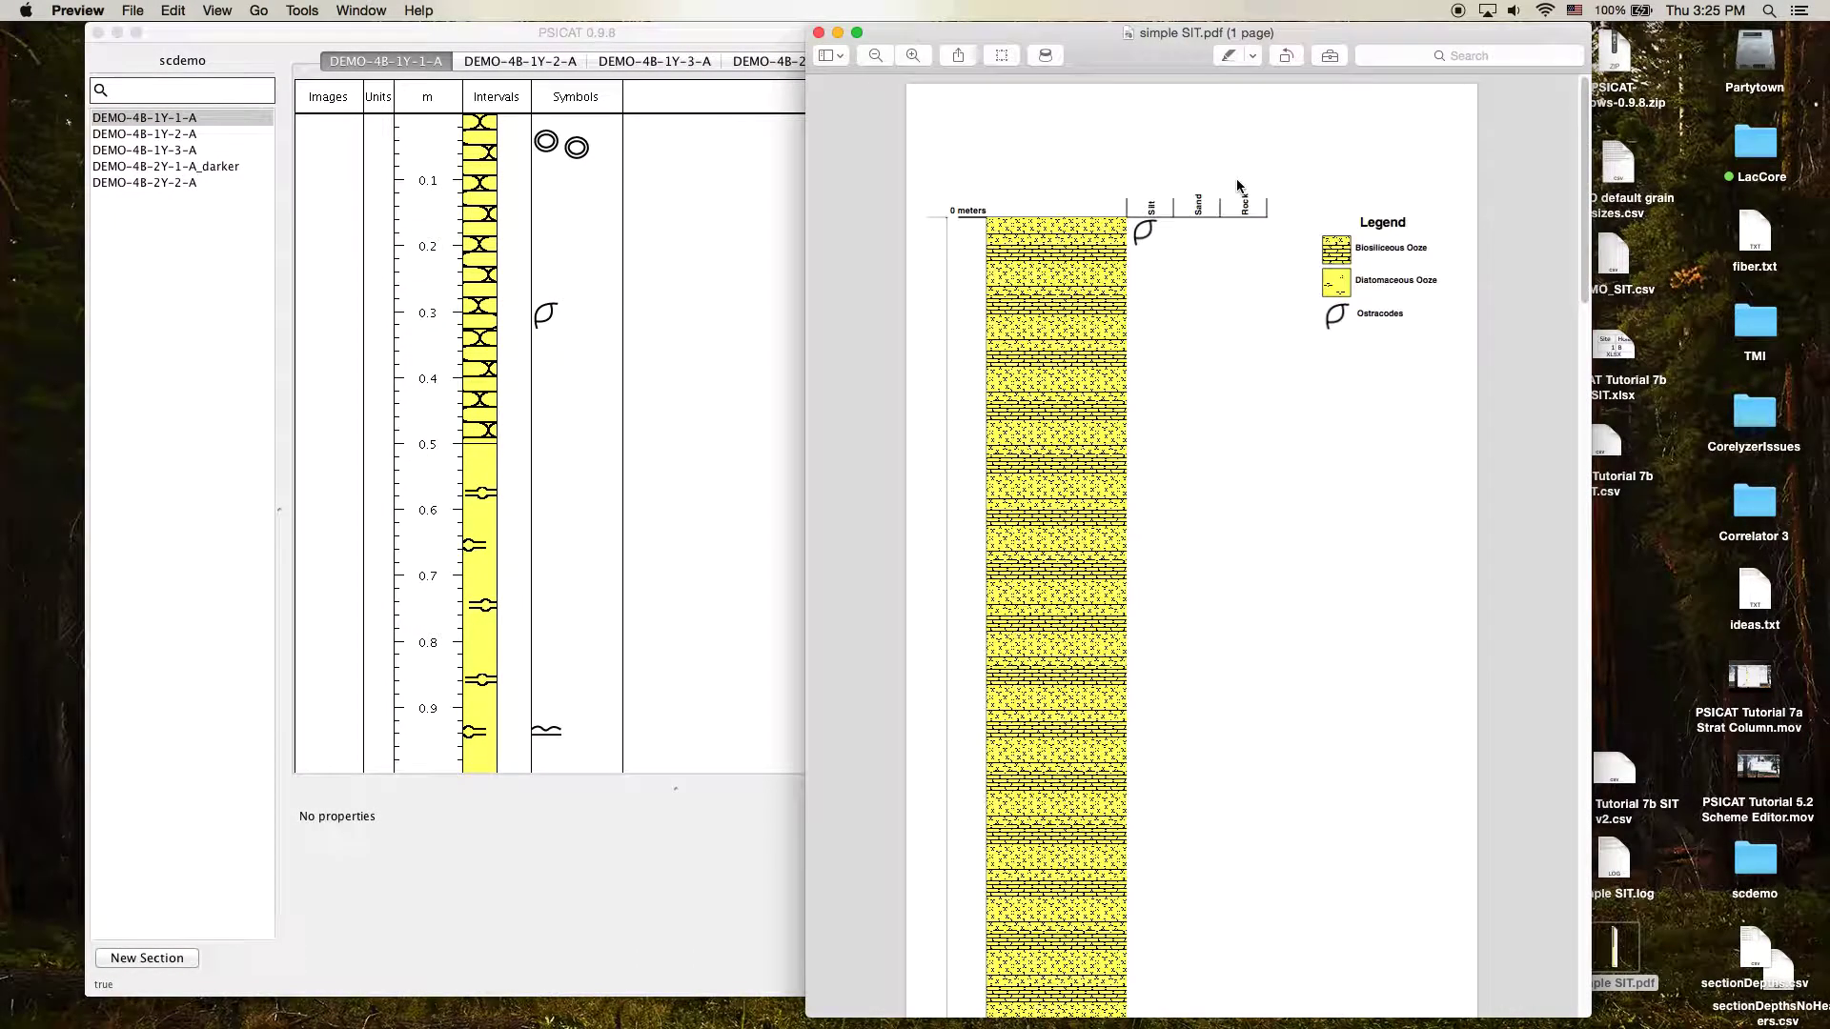
key(super+minus)
key(super+minus)
key(super+minus)
key(super+minus)
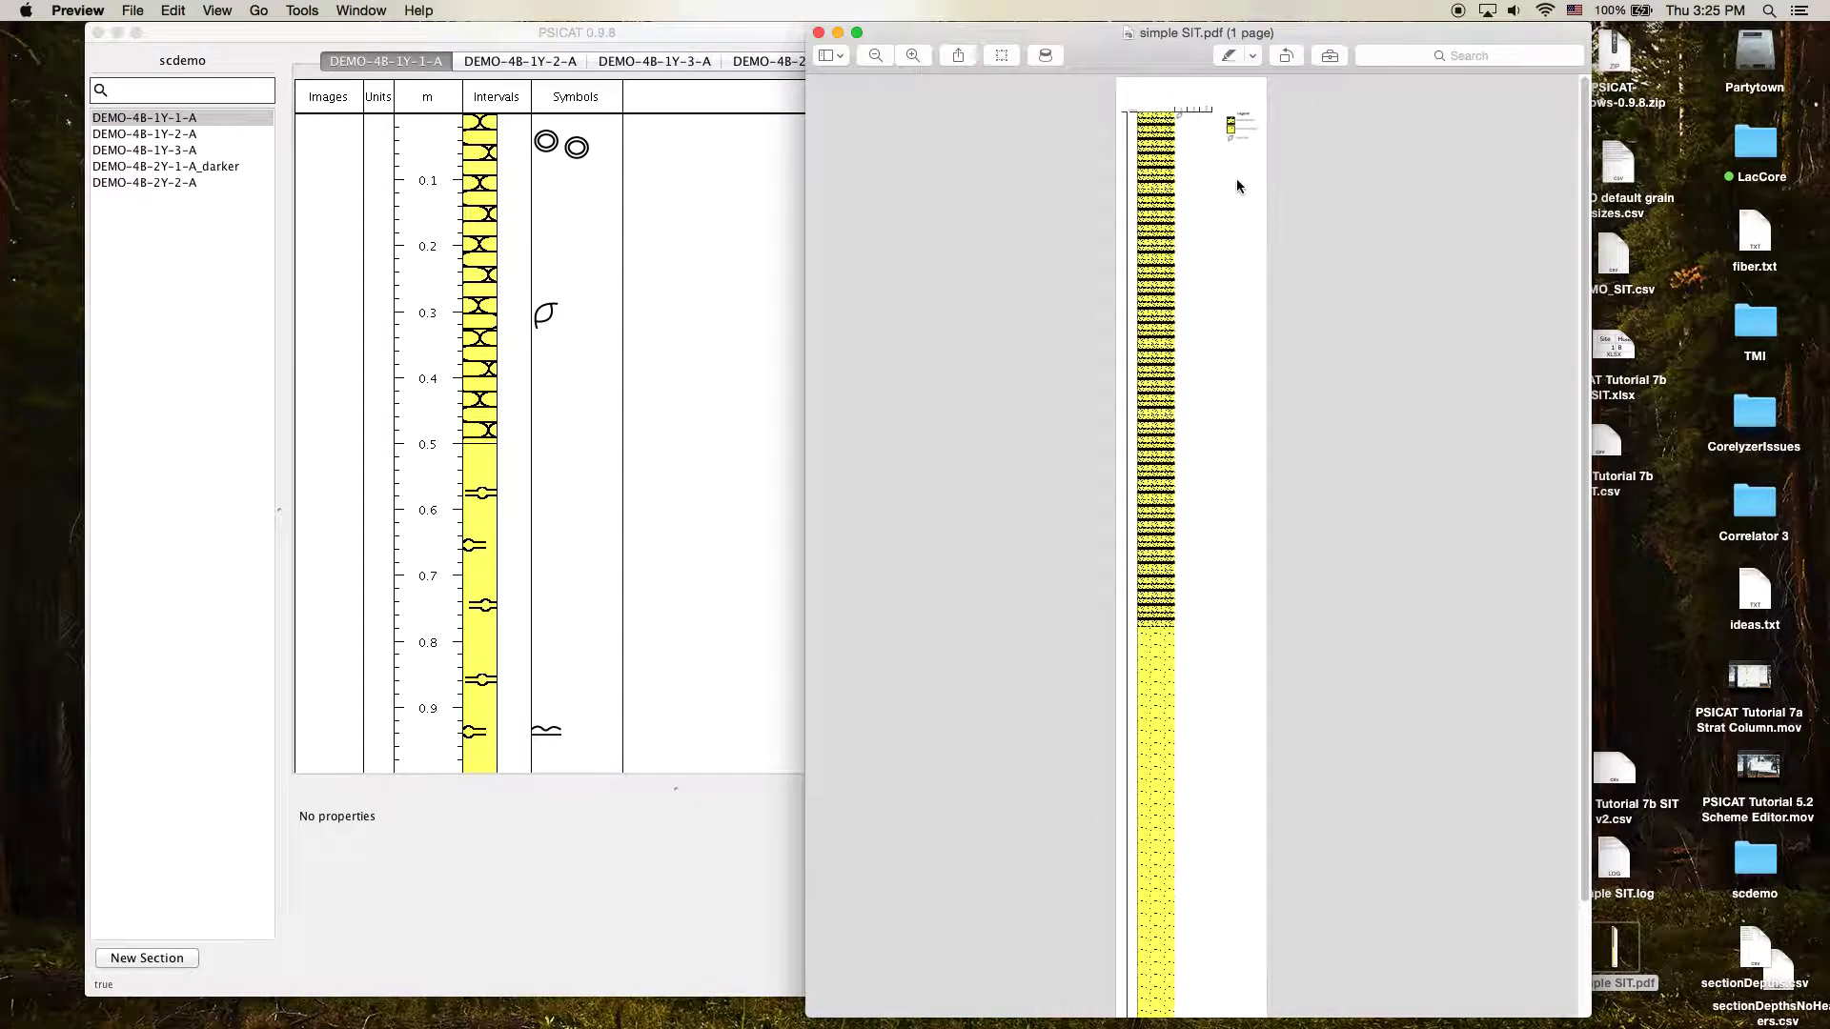
drag(1167, 63, 1069, 52)
key(super+minus)
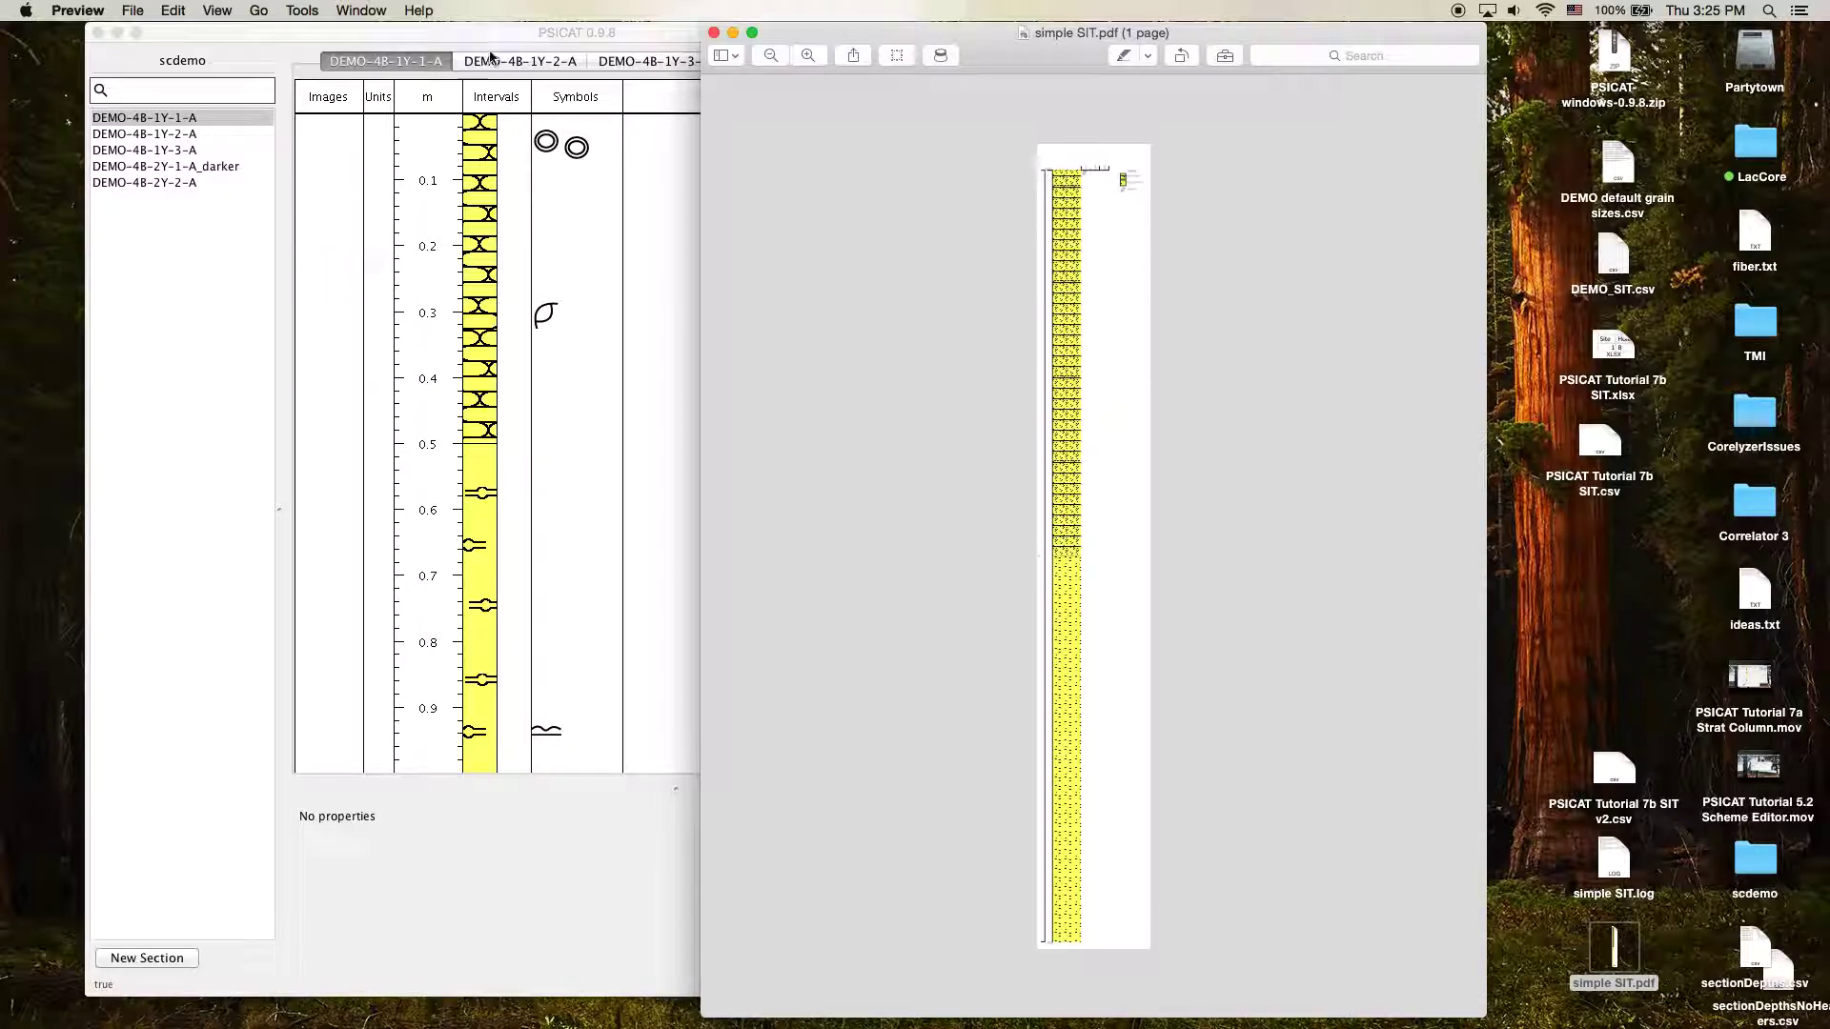
Inspect the Biosiliceous Ooze and Diatomaceous Ooze intervals of DEMO-4B-1Y-1-A and compare them with the exported column.
click(473, 262)
click(474, 263)
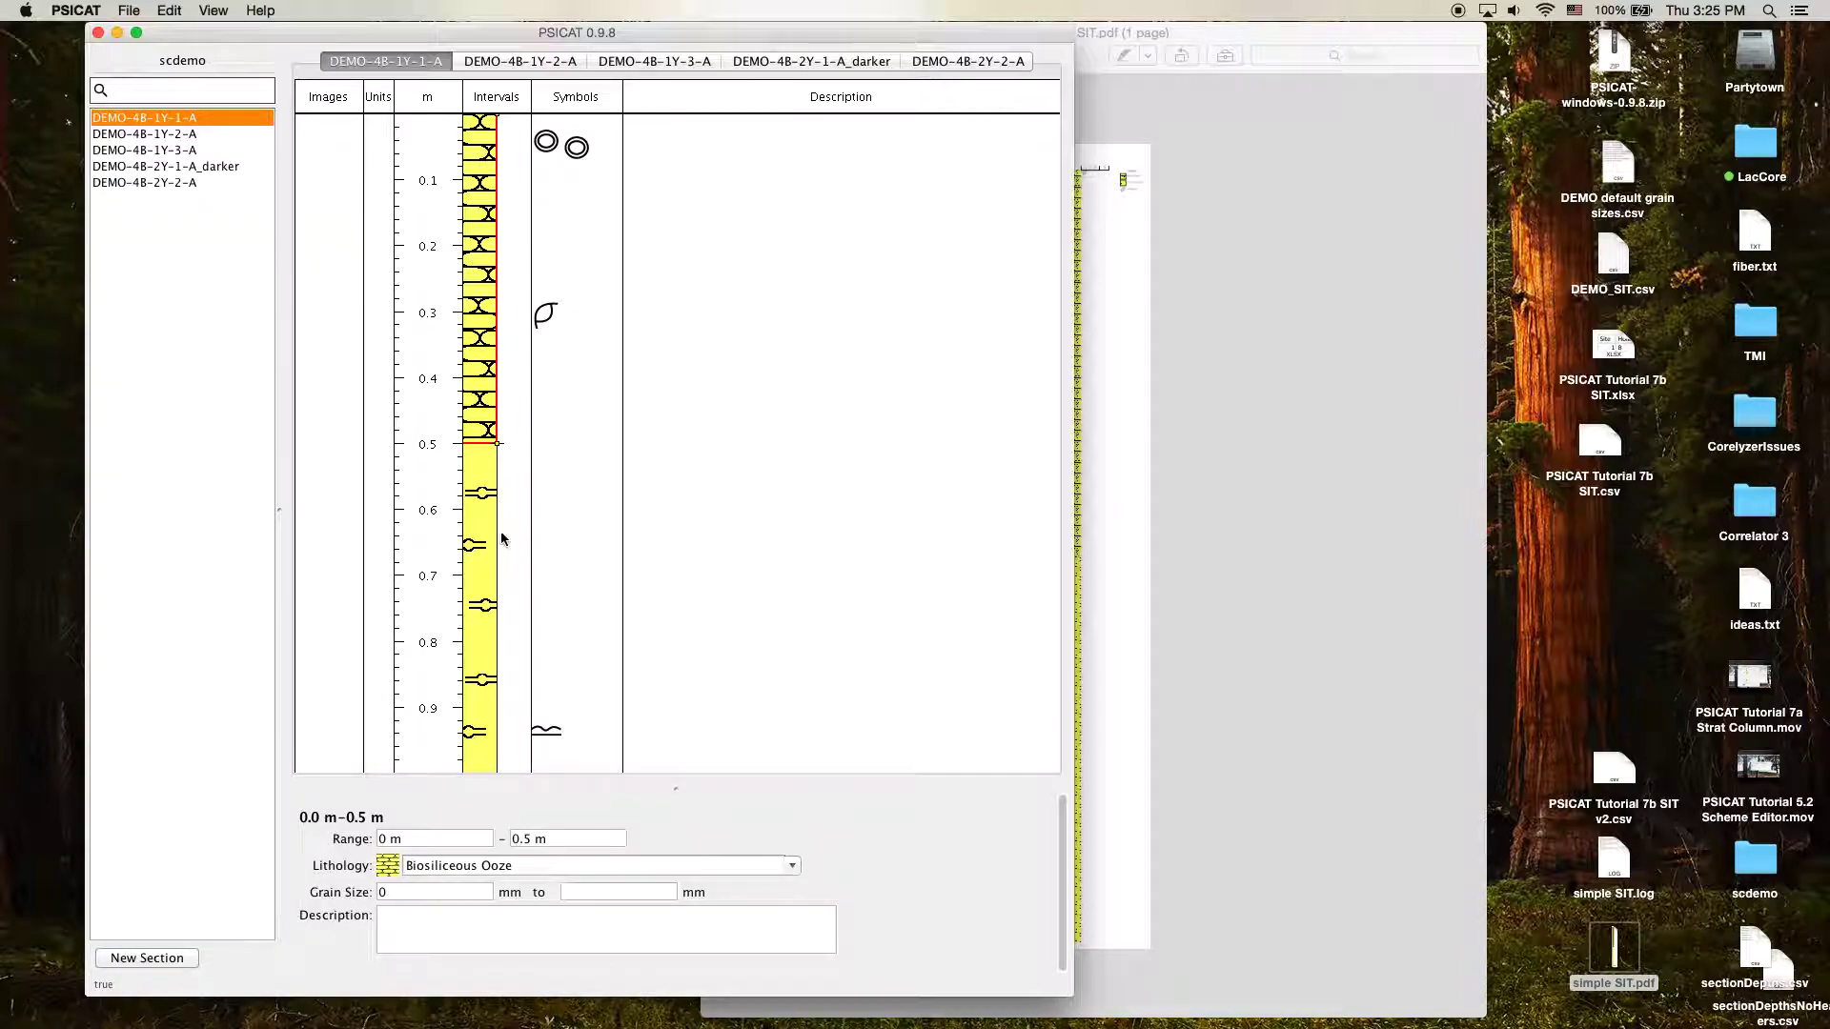
click(486, 505)
click(1234, 268)
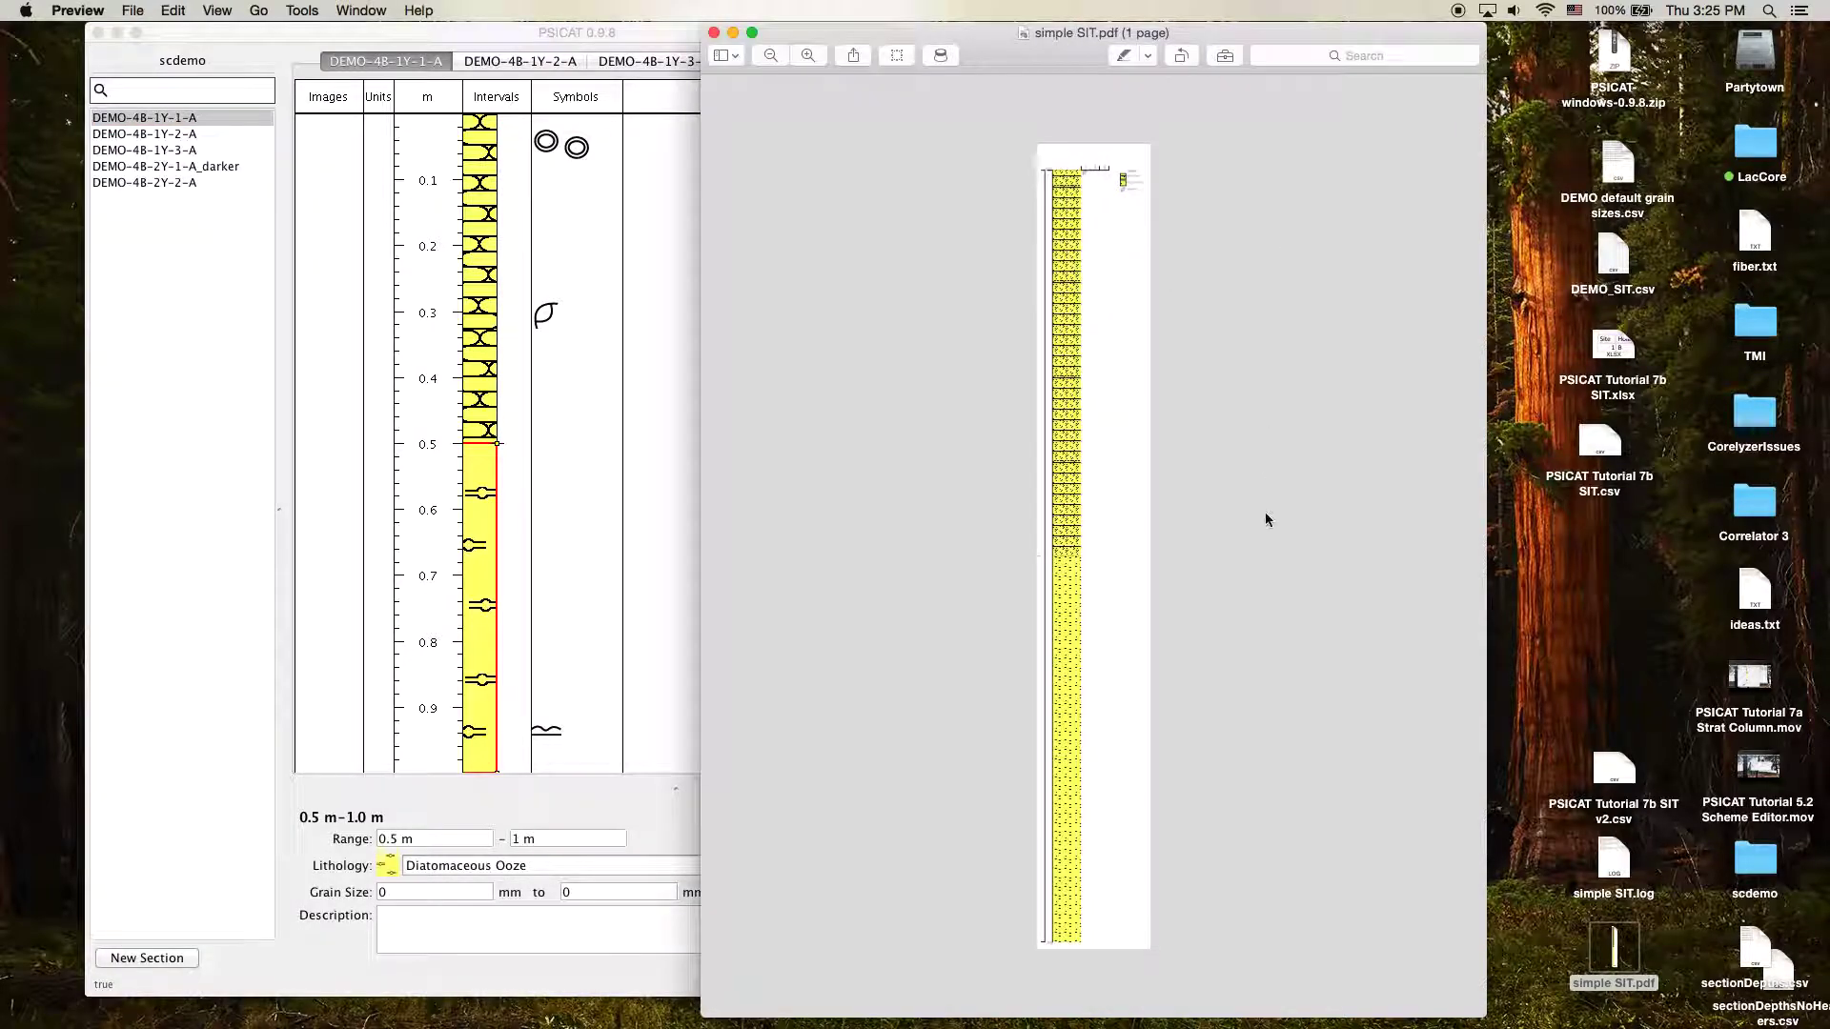
drag(995, 51, 1011, 52)
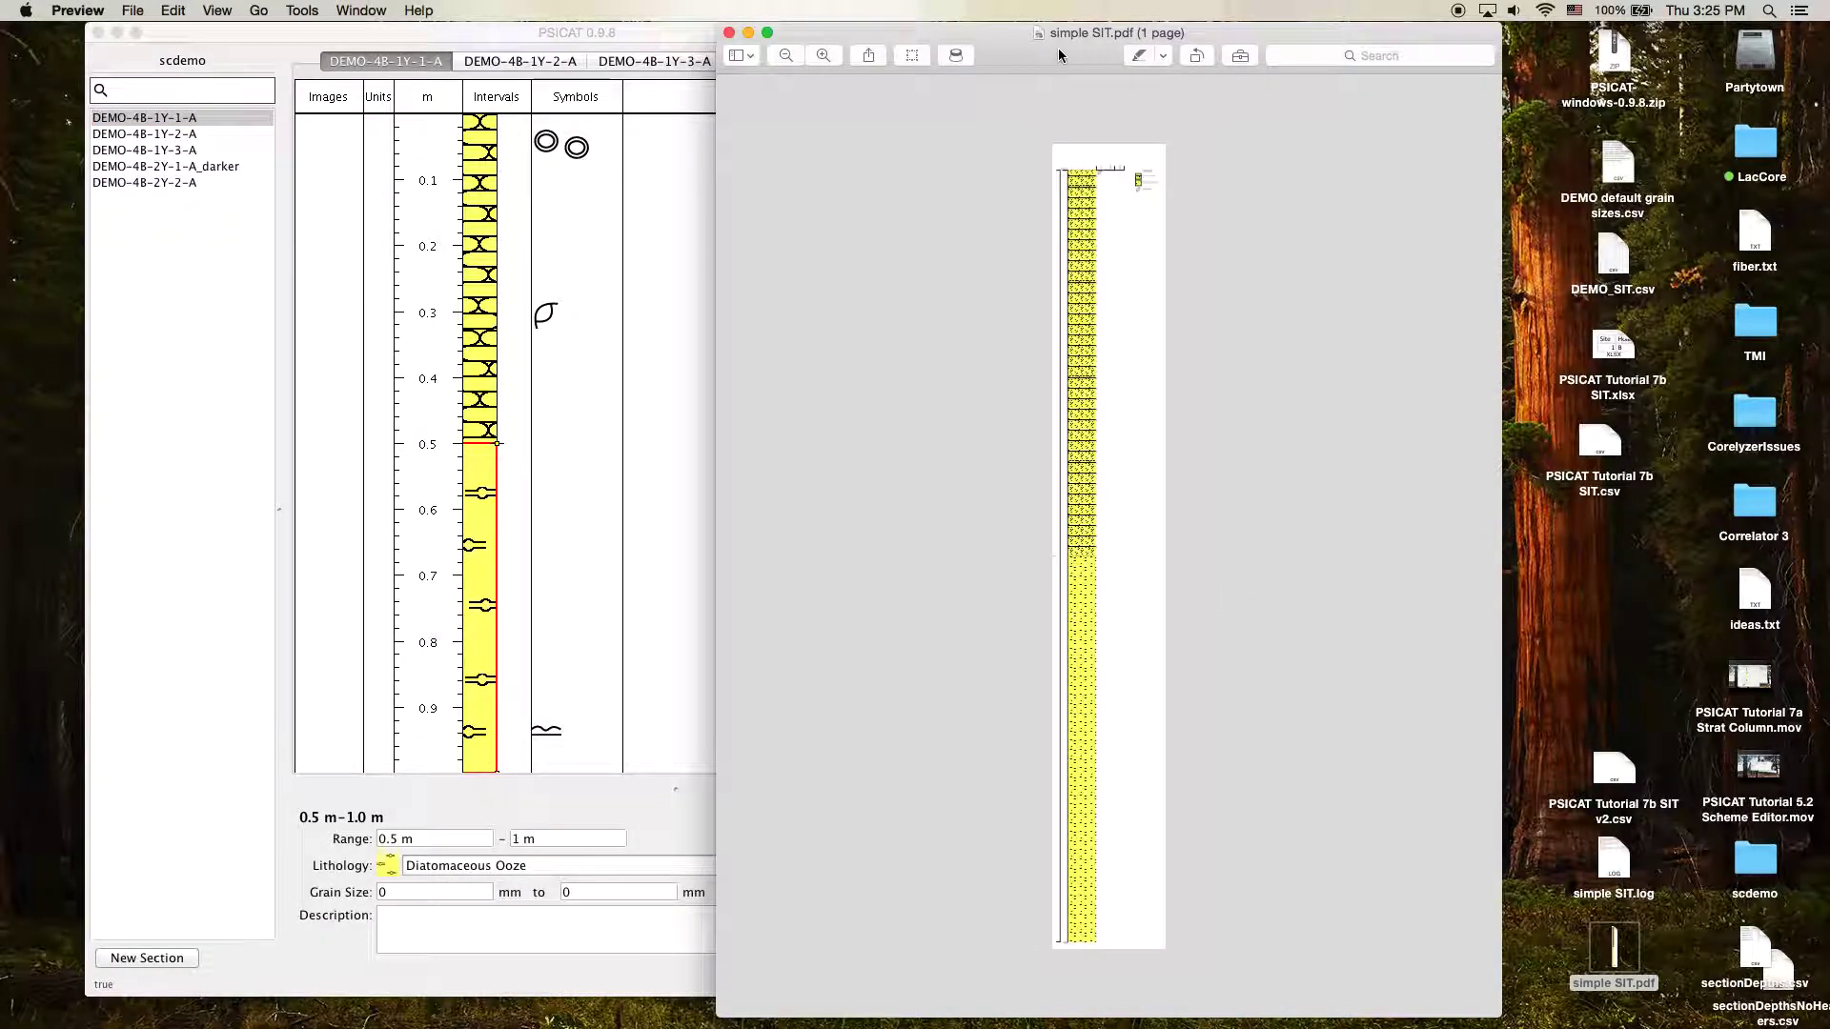
Examine the start of the exported column, its grain size scale and its legend up close.
click(825, 57)
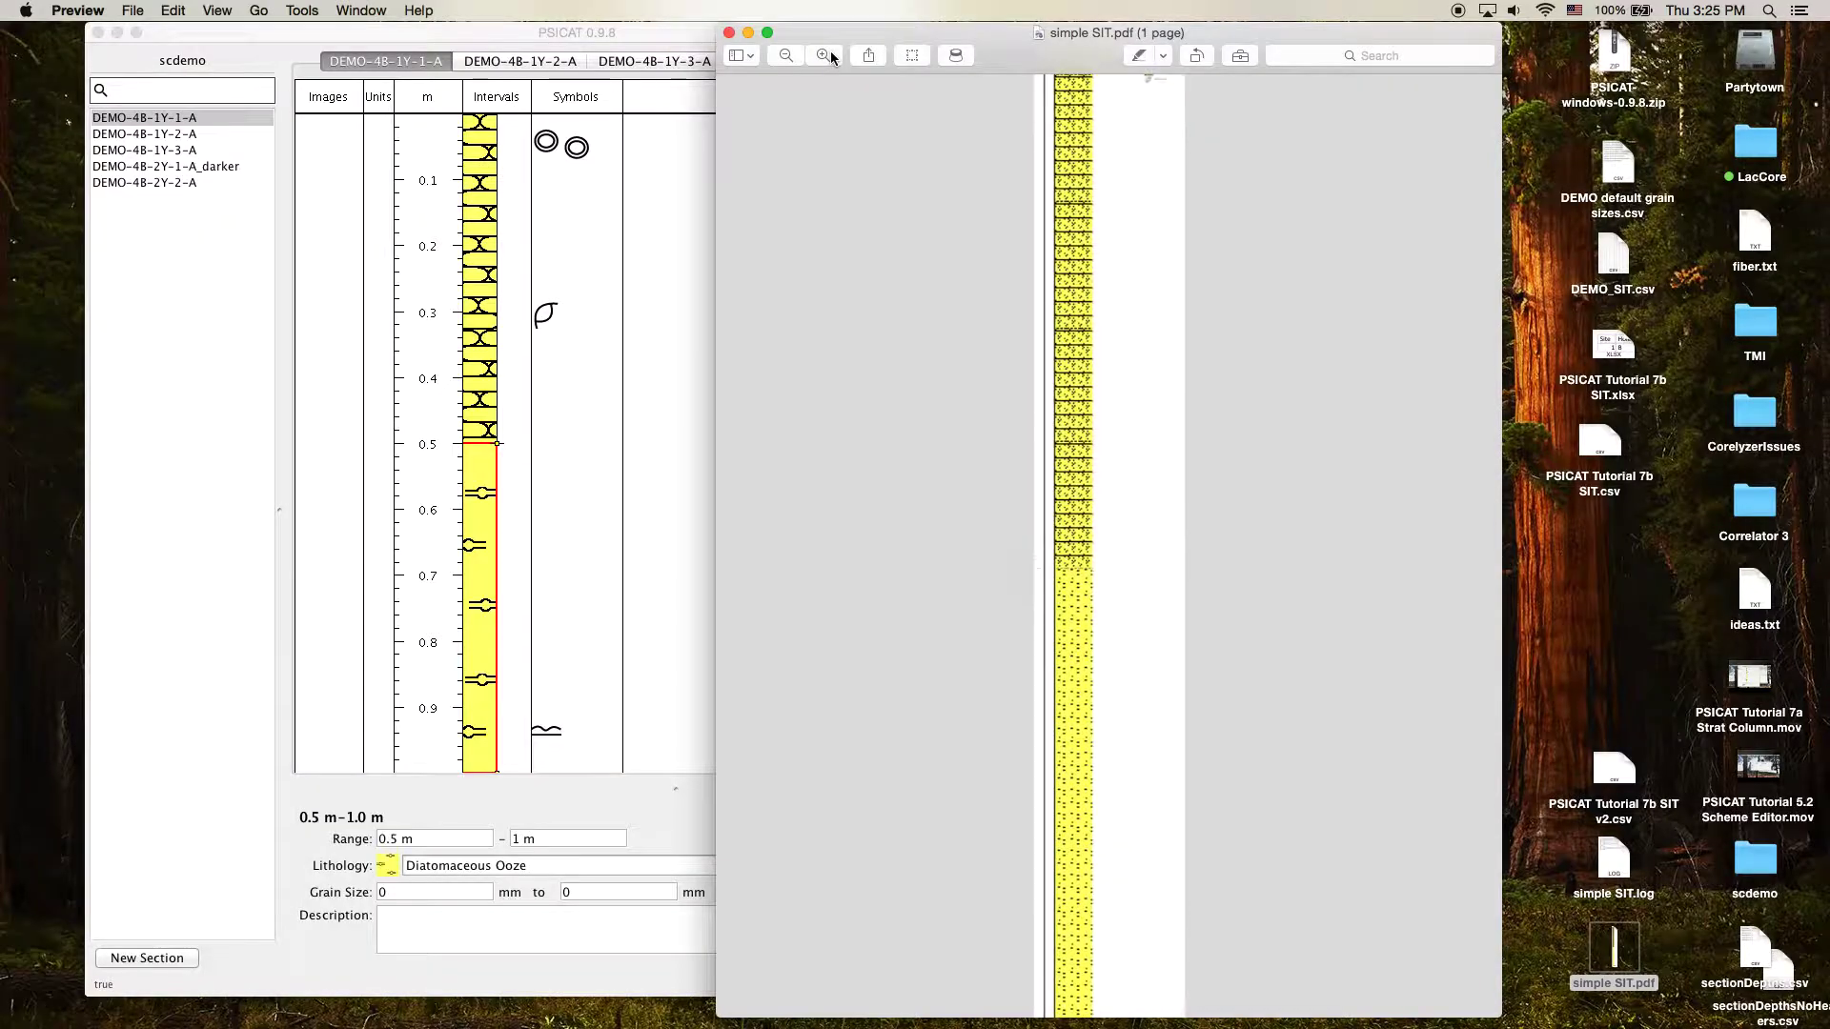
click(825, 56)
click(825, 57)
scroll(897, 275, up, 6)
scroll(896, 283, up, 4)
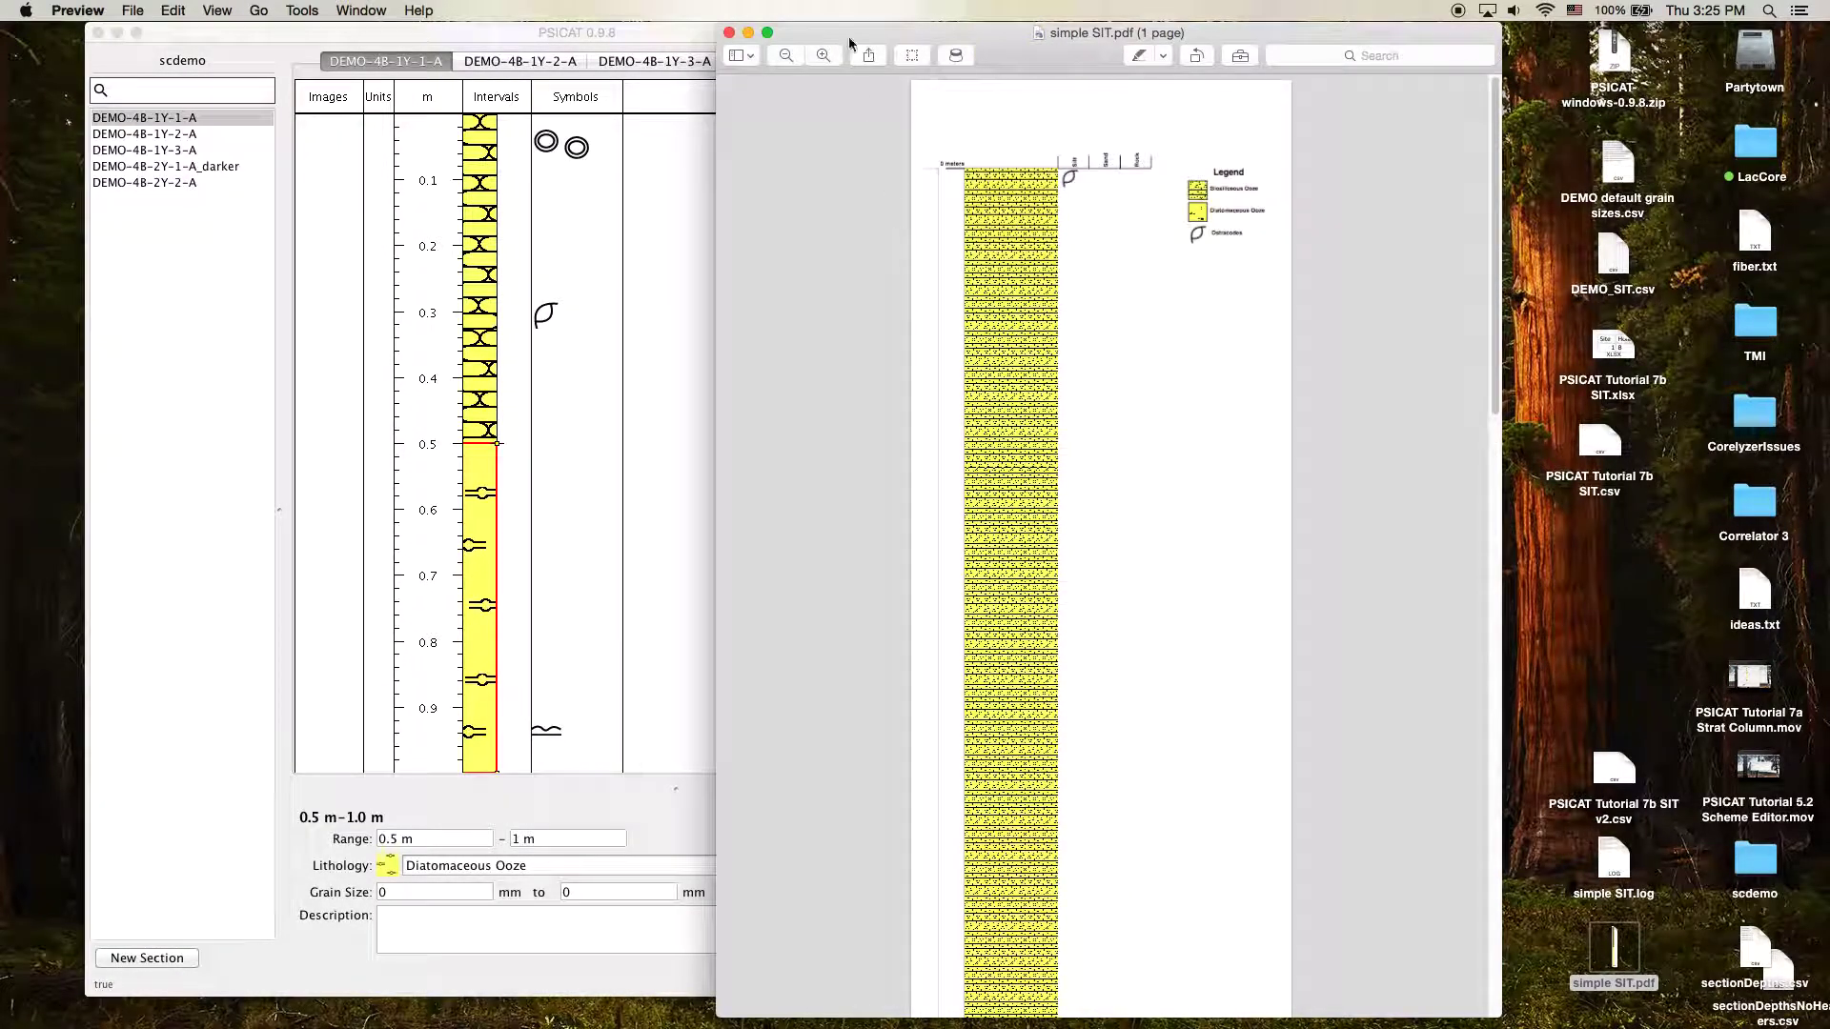
click(826, 57)
click(825, 58)
scroll(831, 157, up, 4)
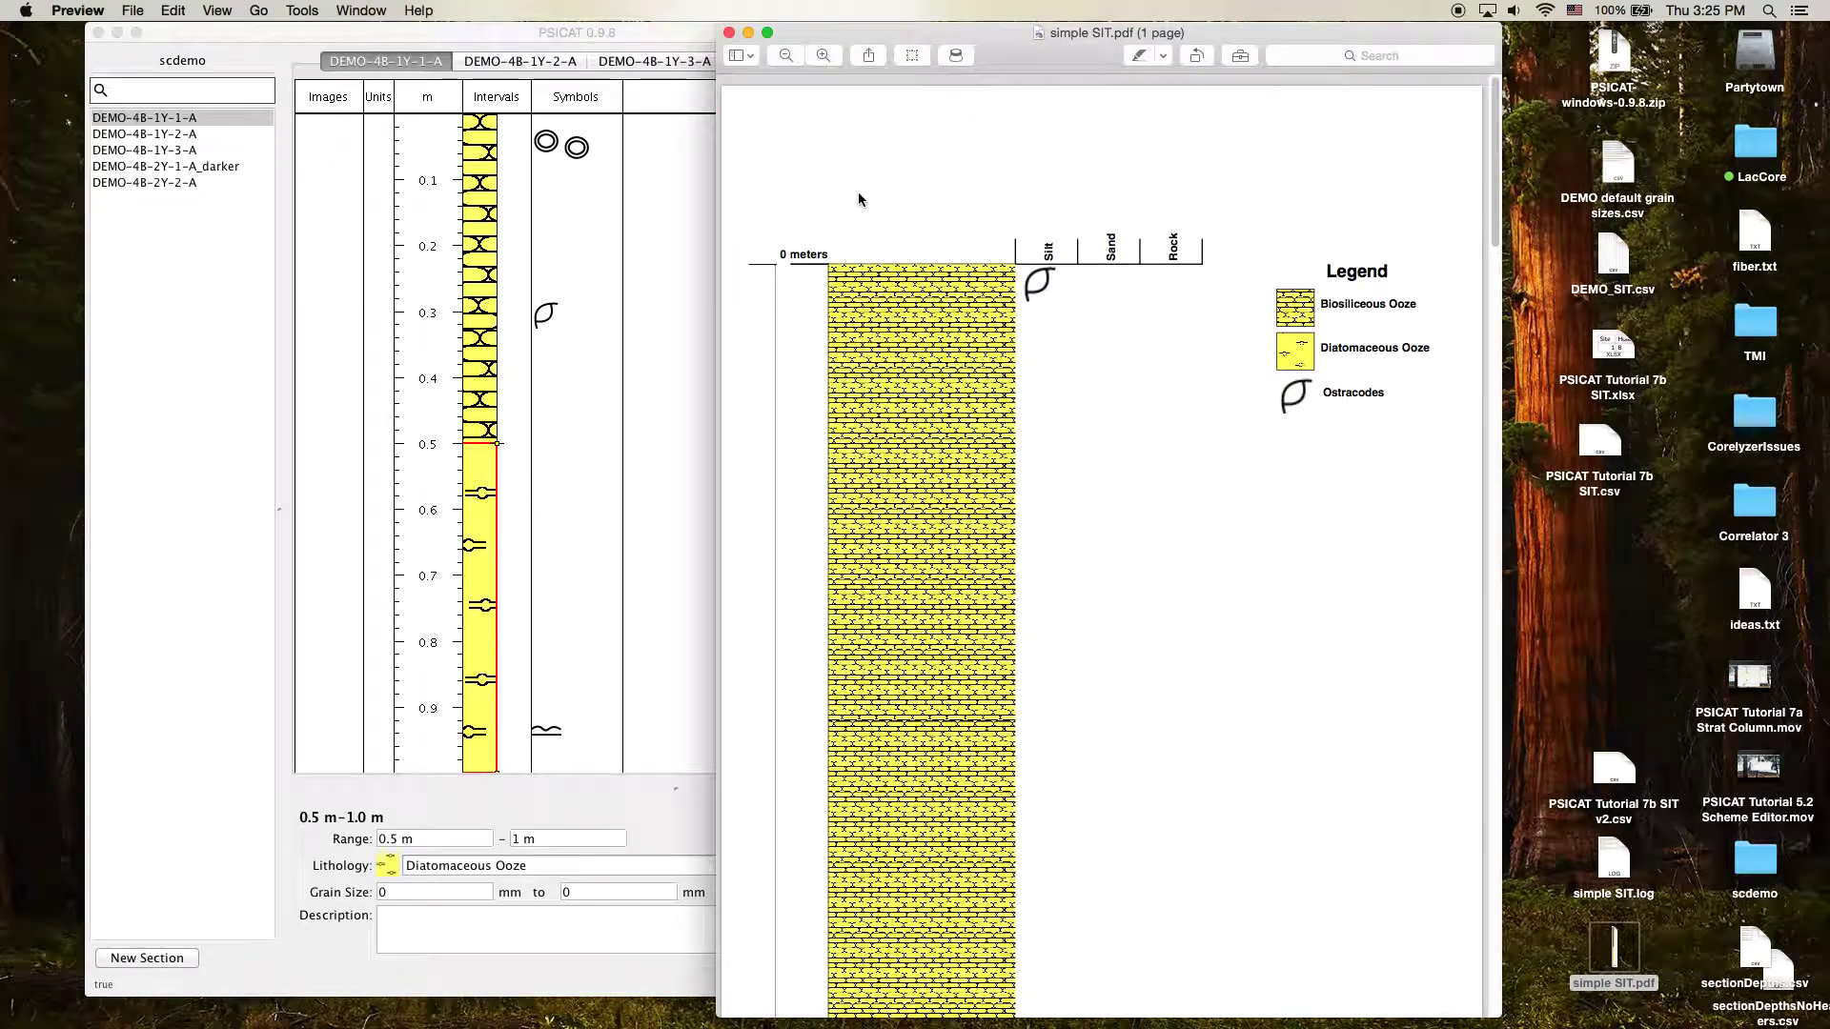
drag(1030, 62, 1071, 62)
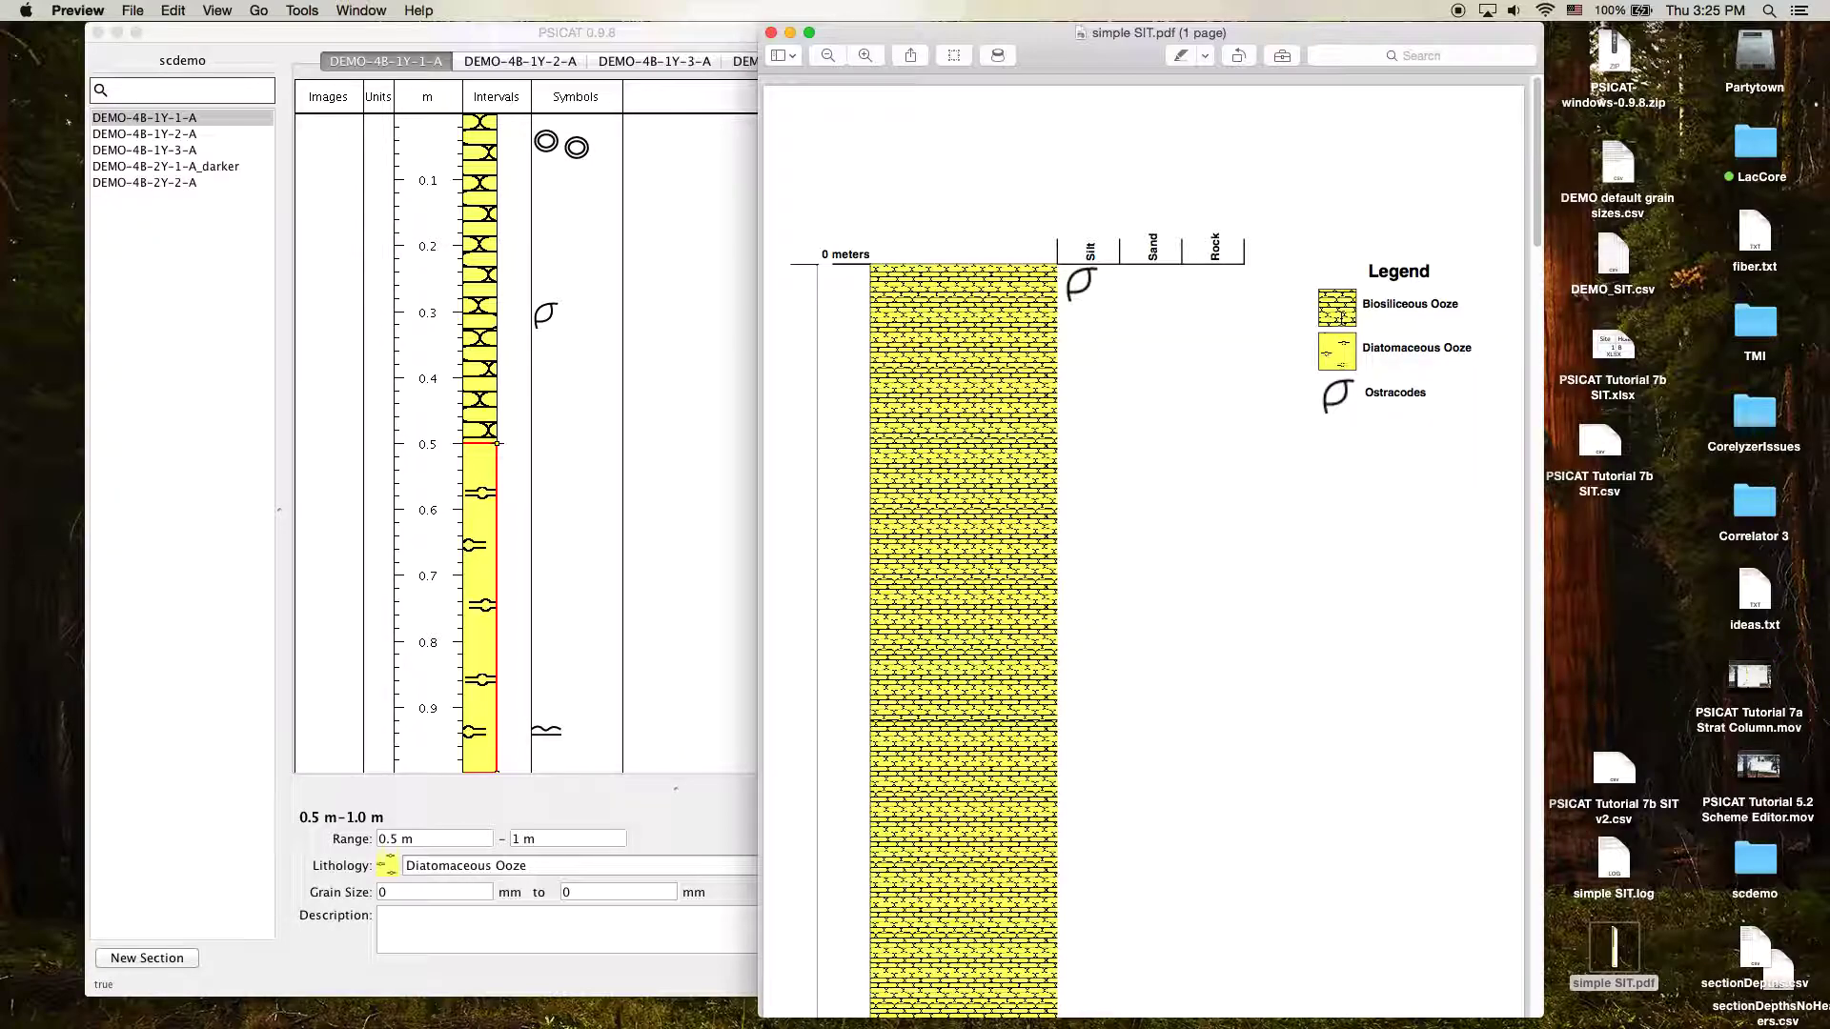
drag(1055, 50, 1136, 46)
Inspect the two Oolite symbols near the top of DEMO-4B-1Y-1-A and compare them with the symbols in the exported PDF.
click(694, 33)
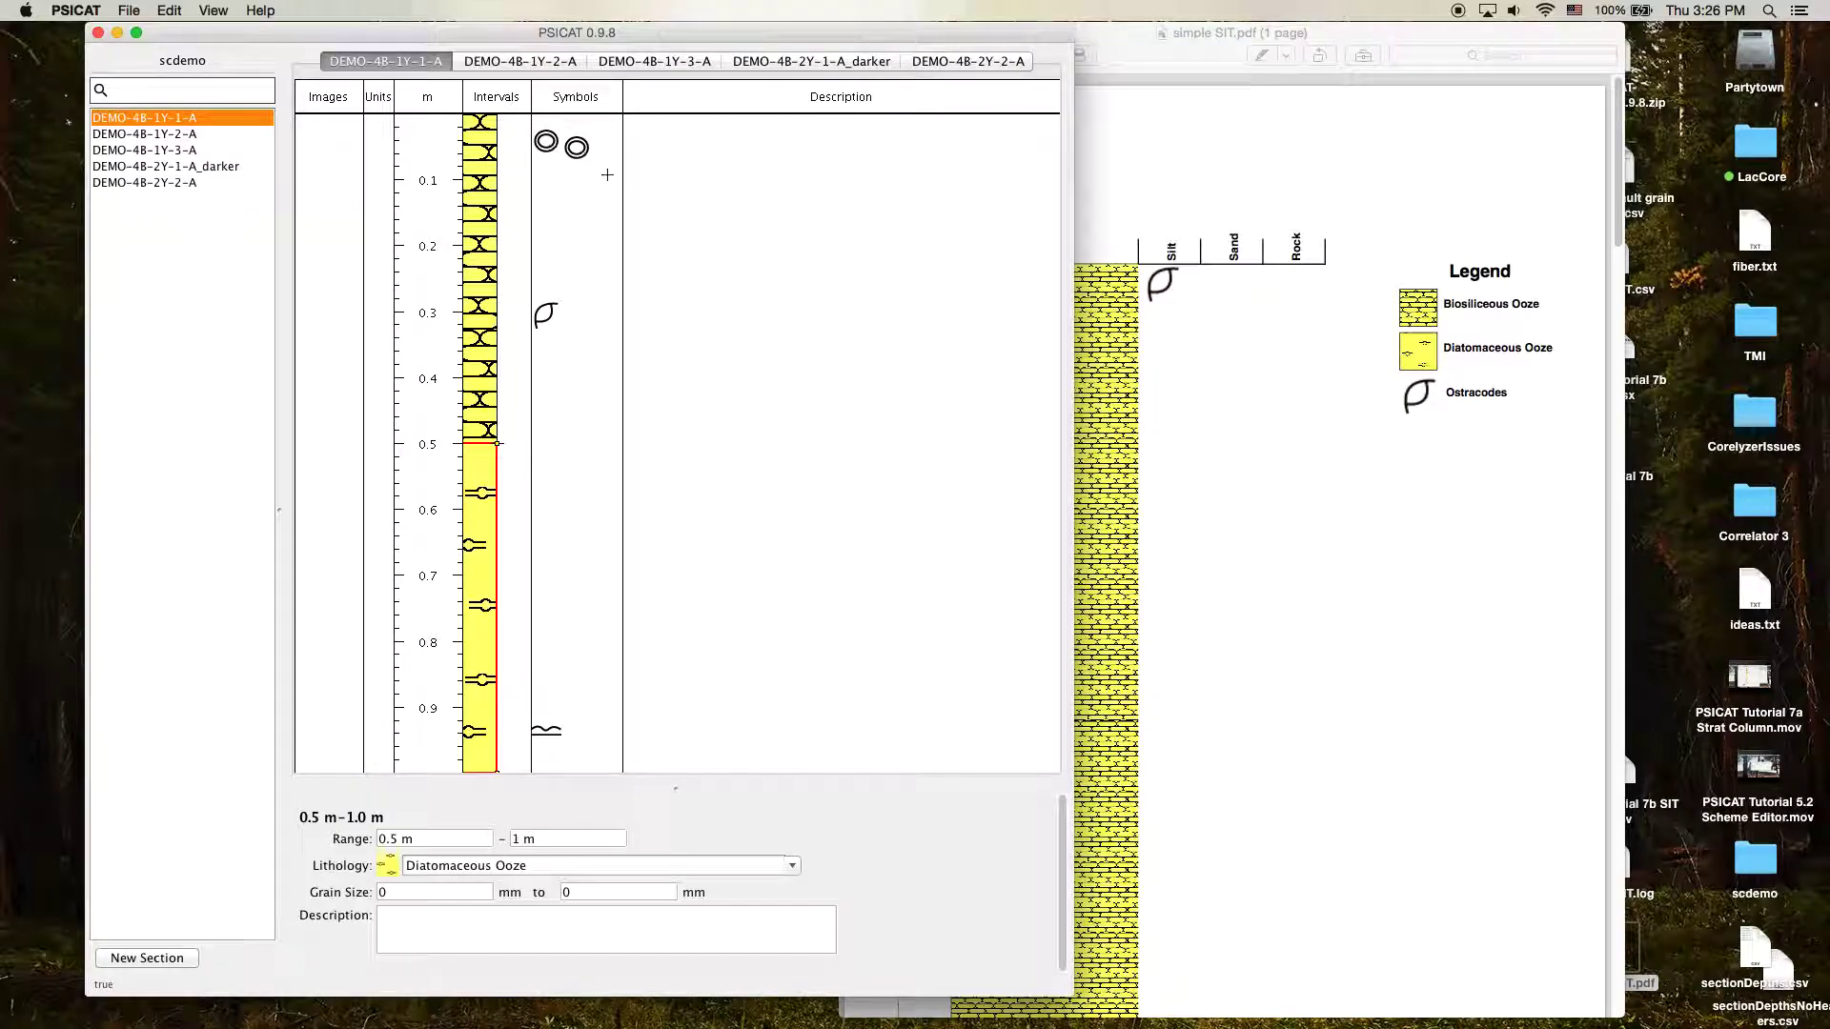
click(546, 146)
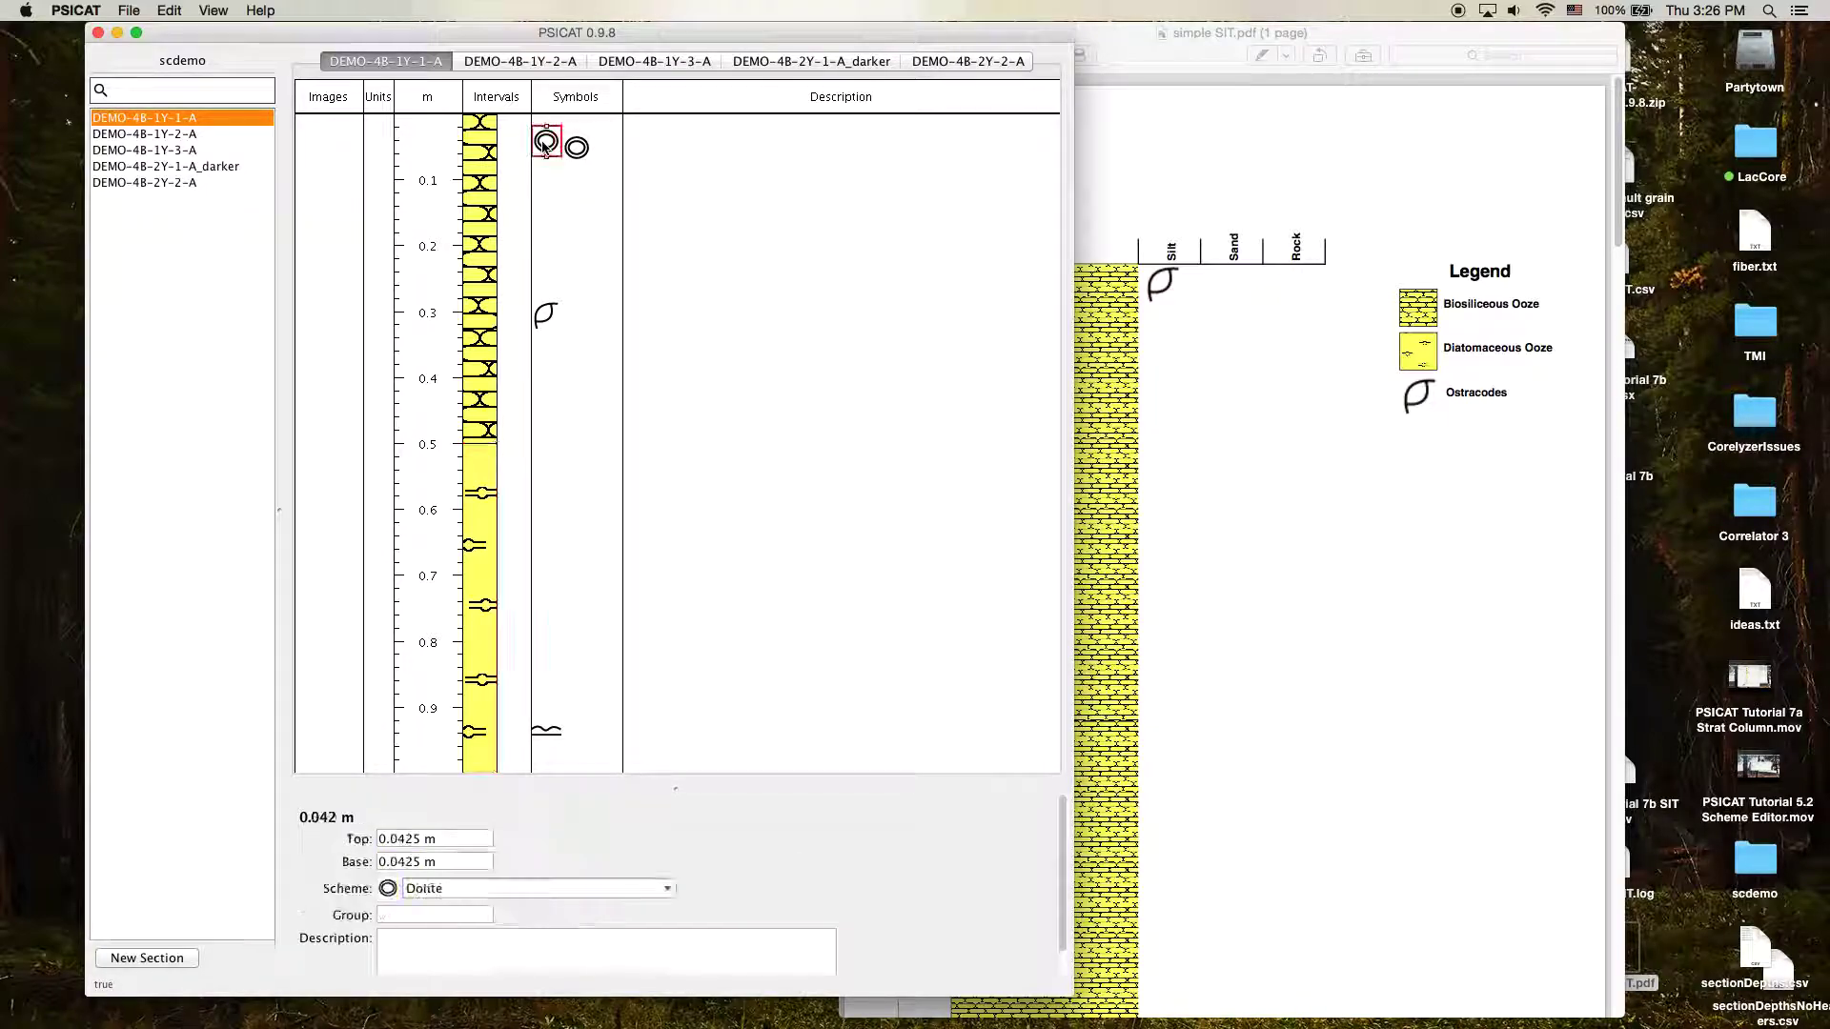
click(555, 150)
click(554, 149)
click(578, 152)
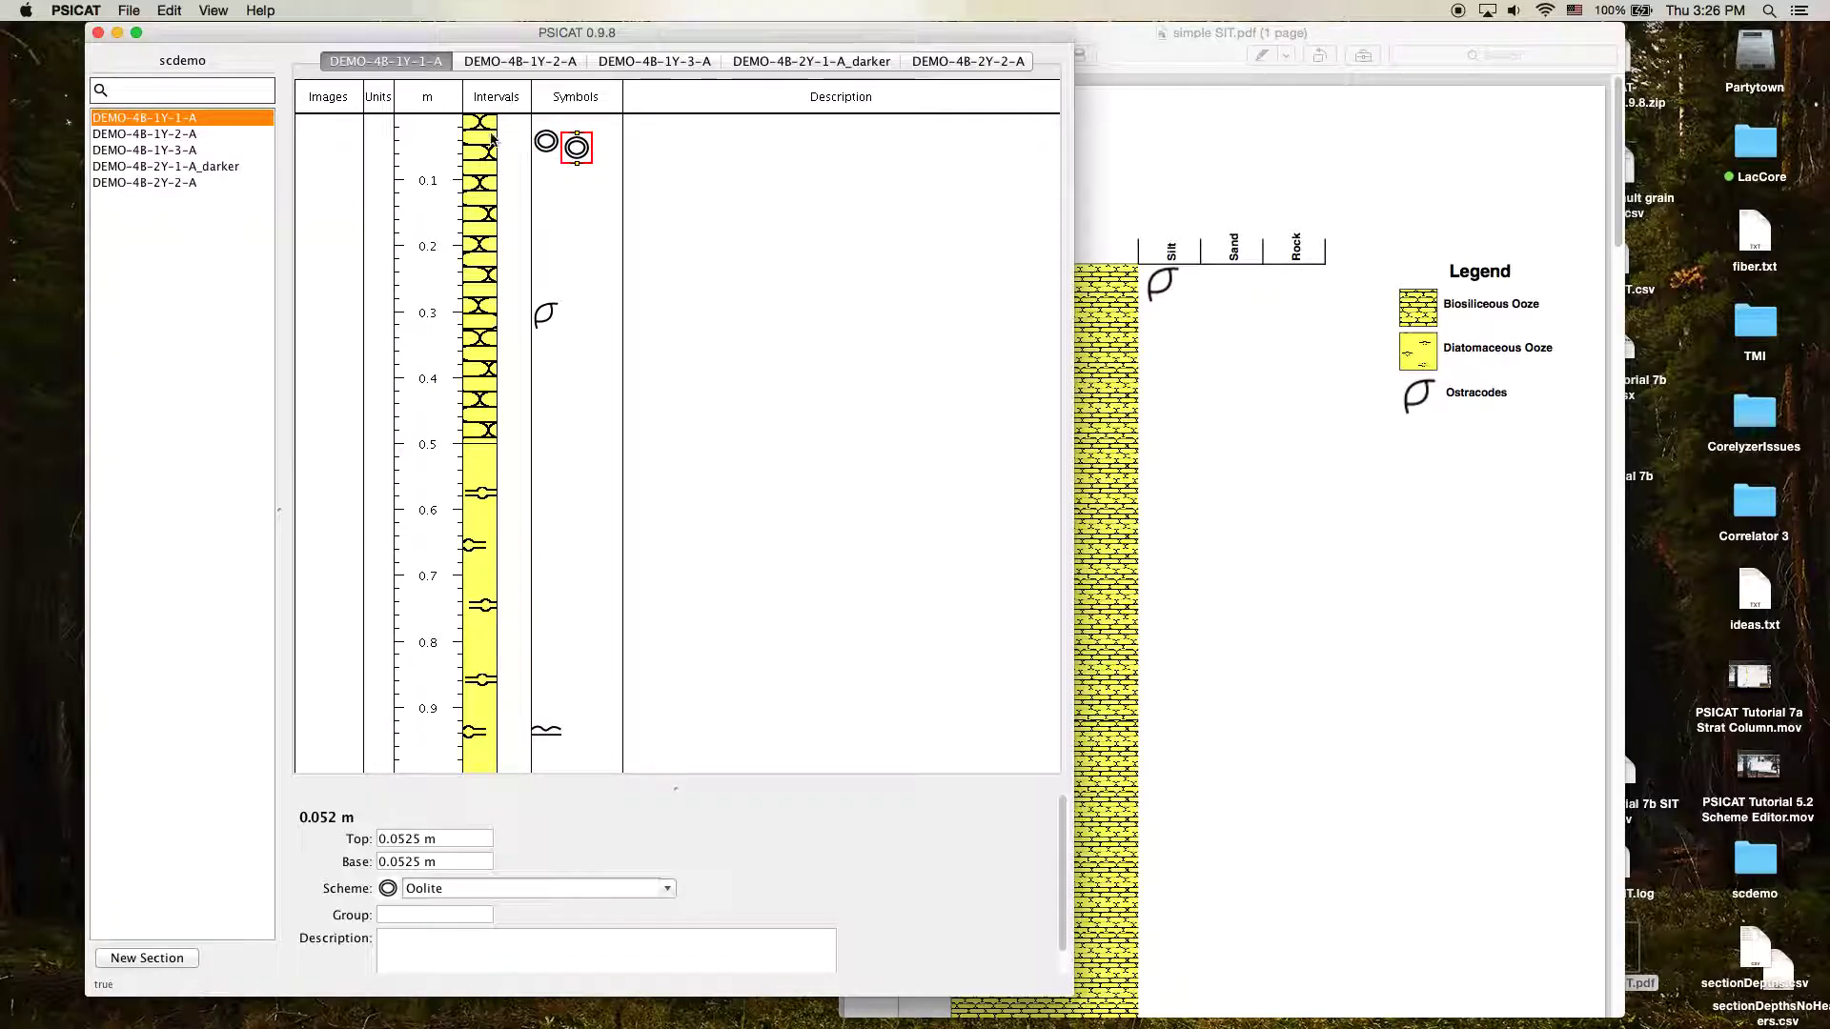
click(1338, 30)
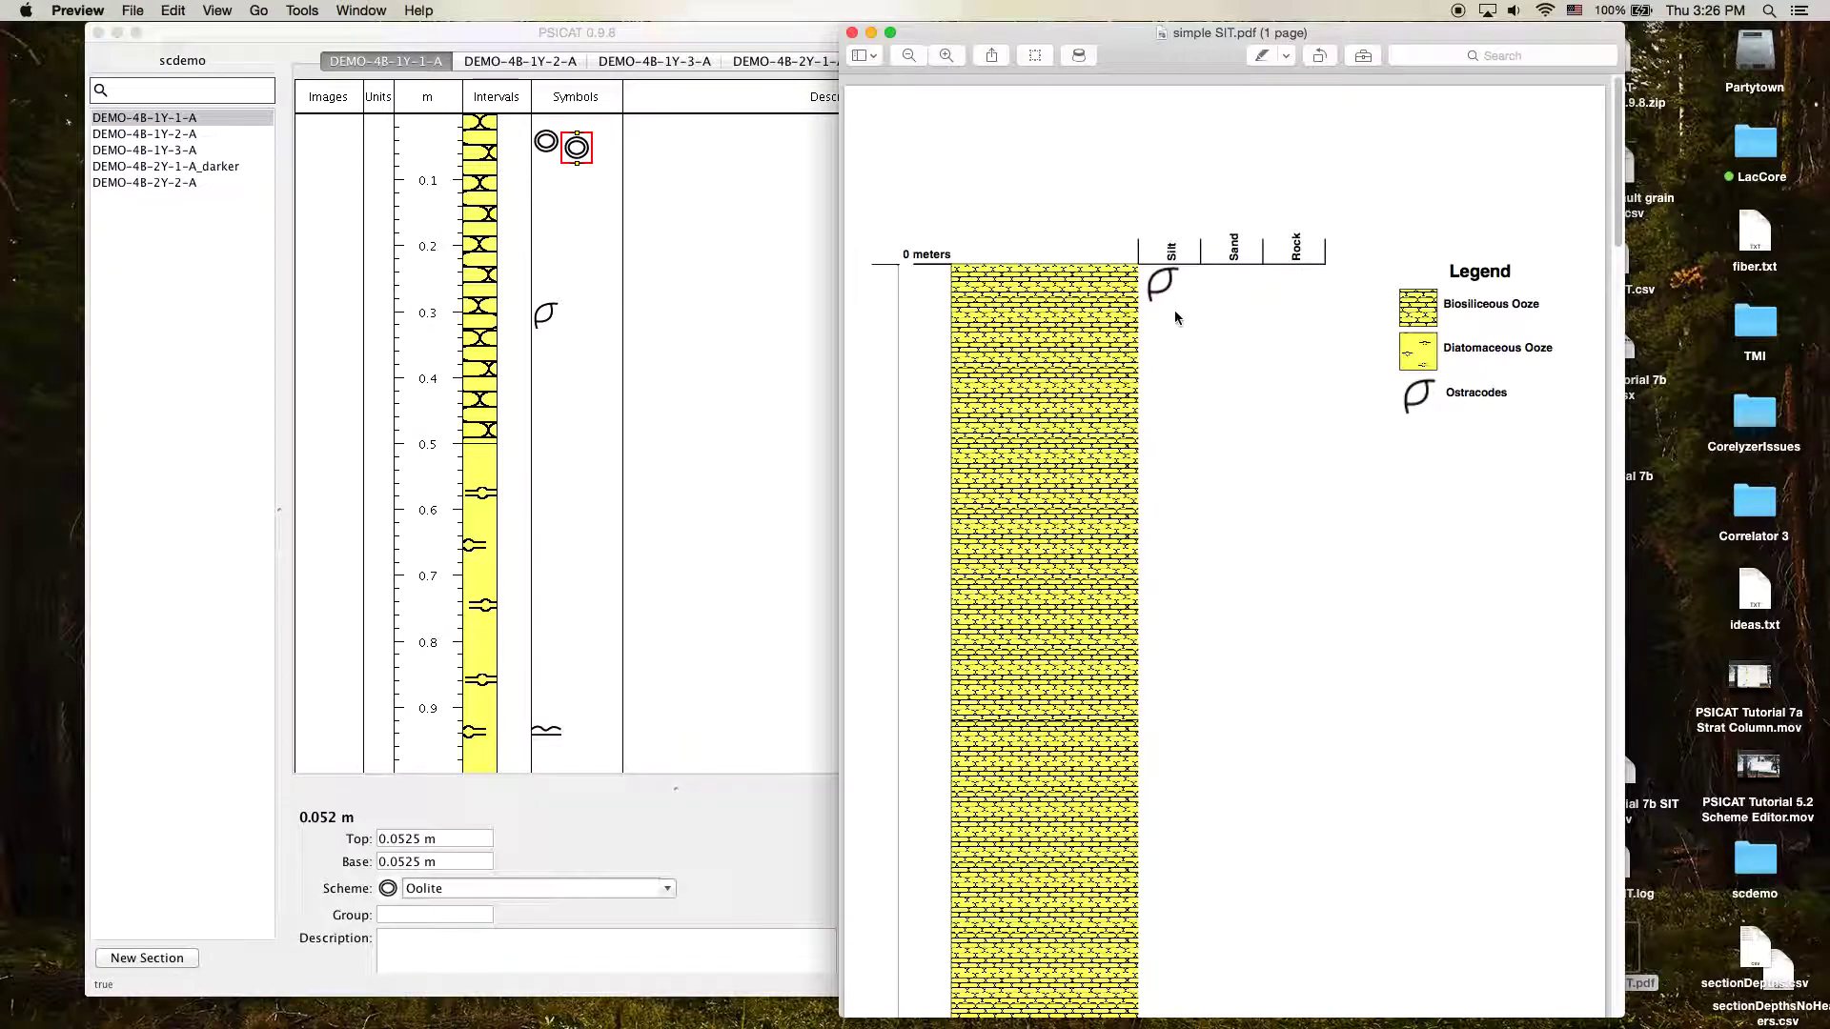
Inspect the Wavy bedding symbol near the base of DEMO-4B-1Y-1-A and check the exported PDF against it.
click(713, 38)
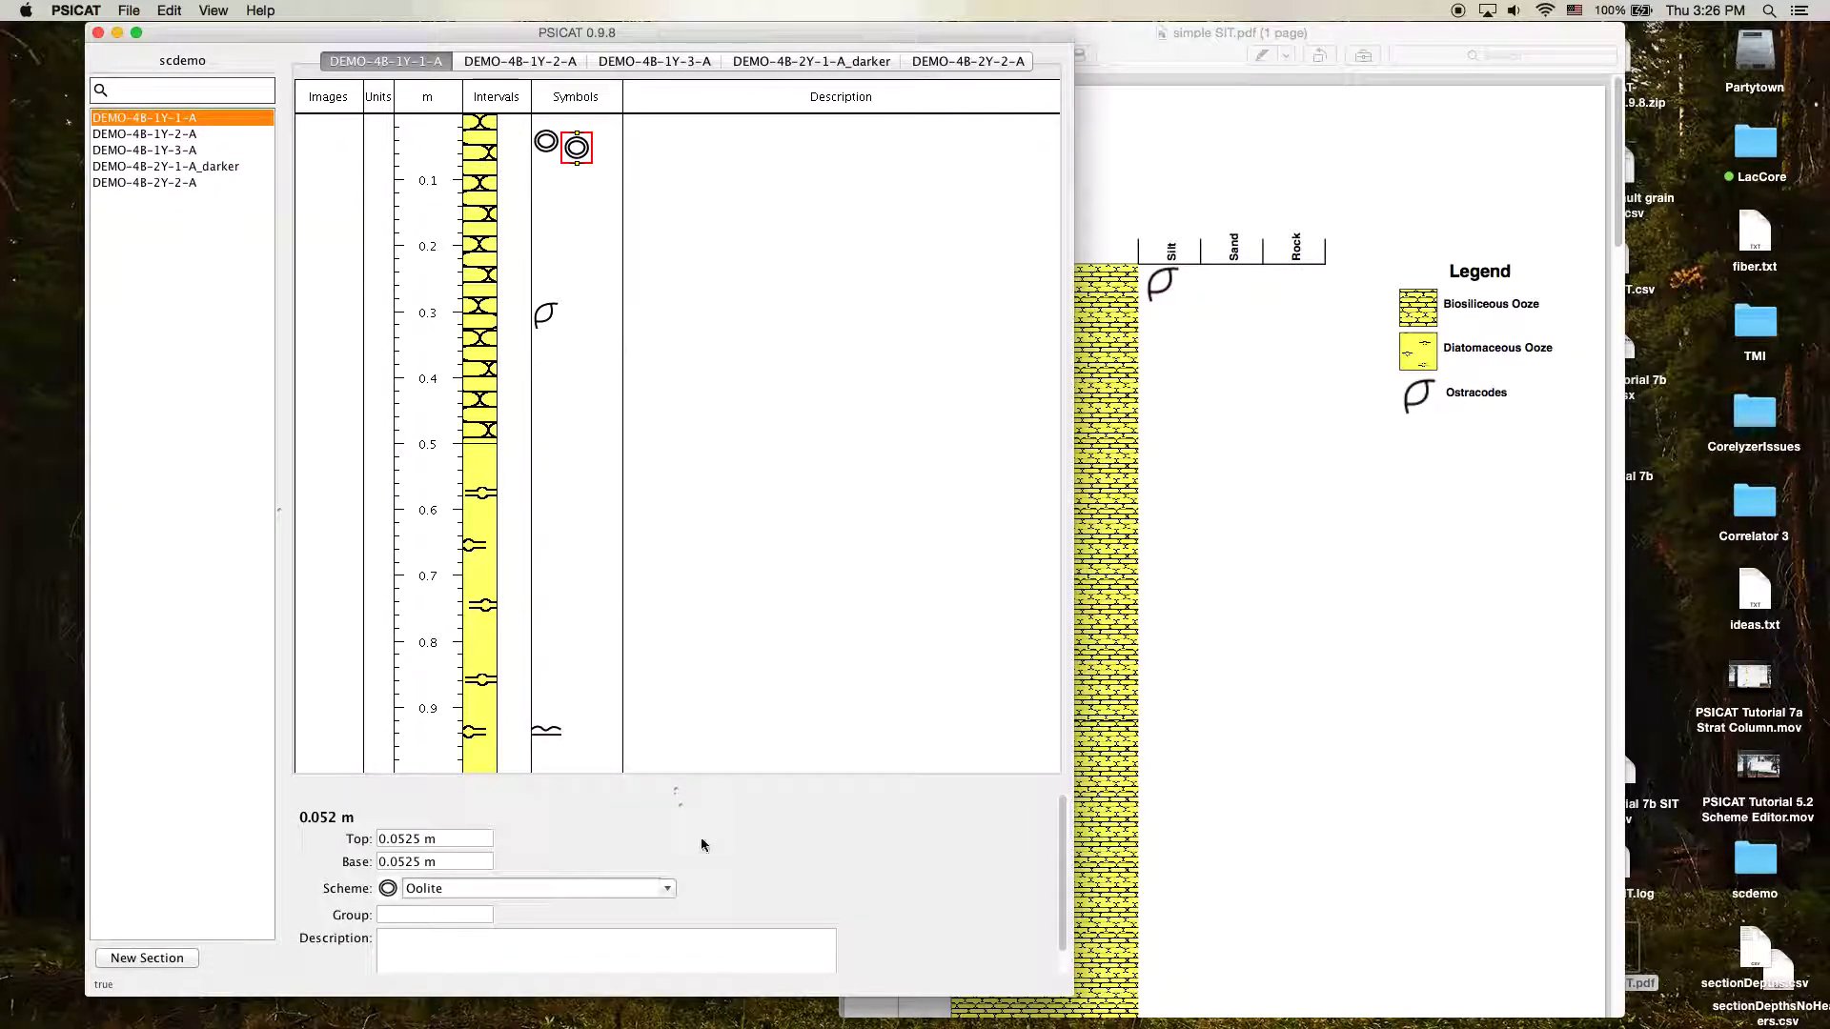
click(550, 732)
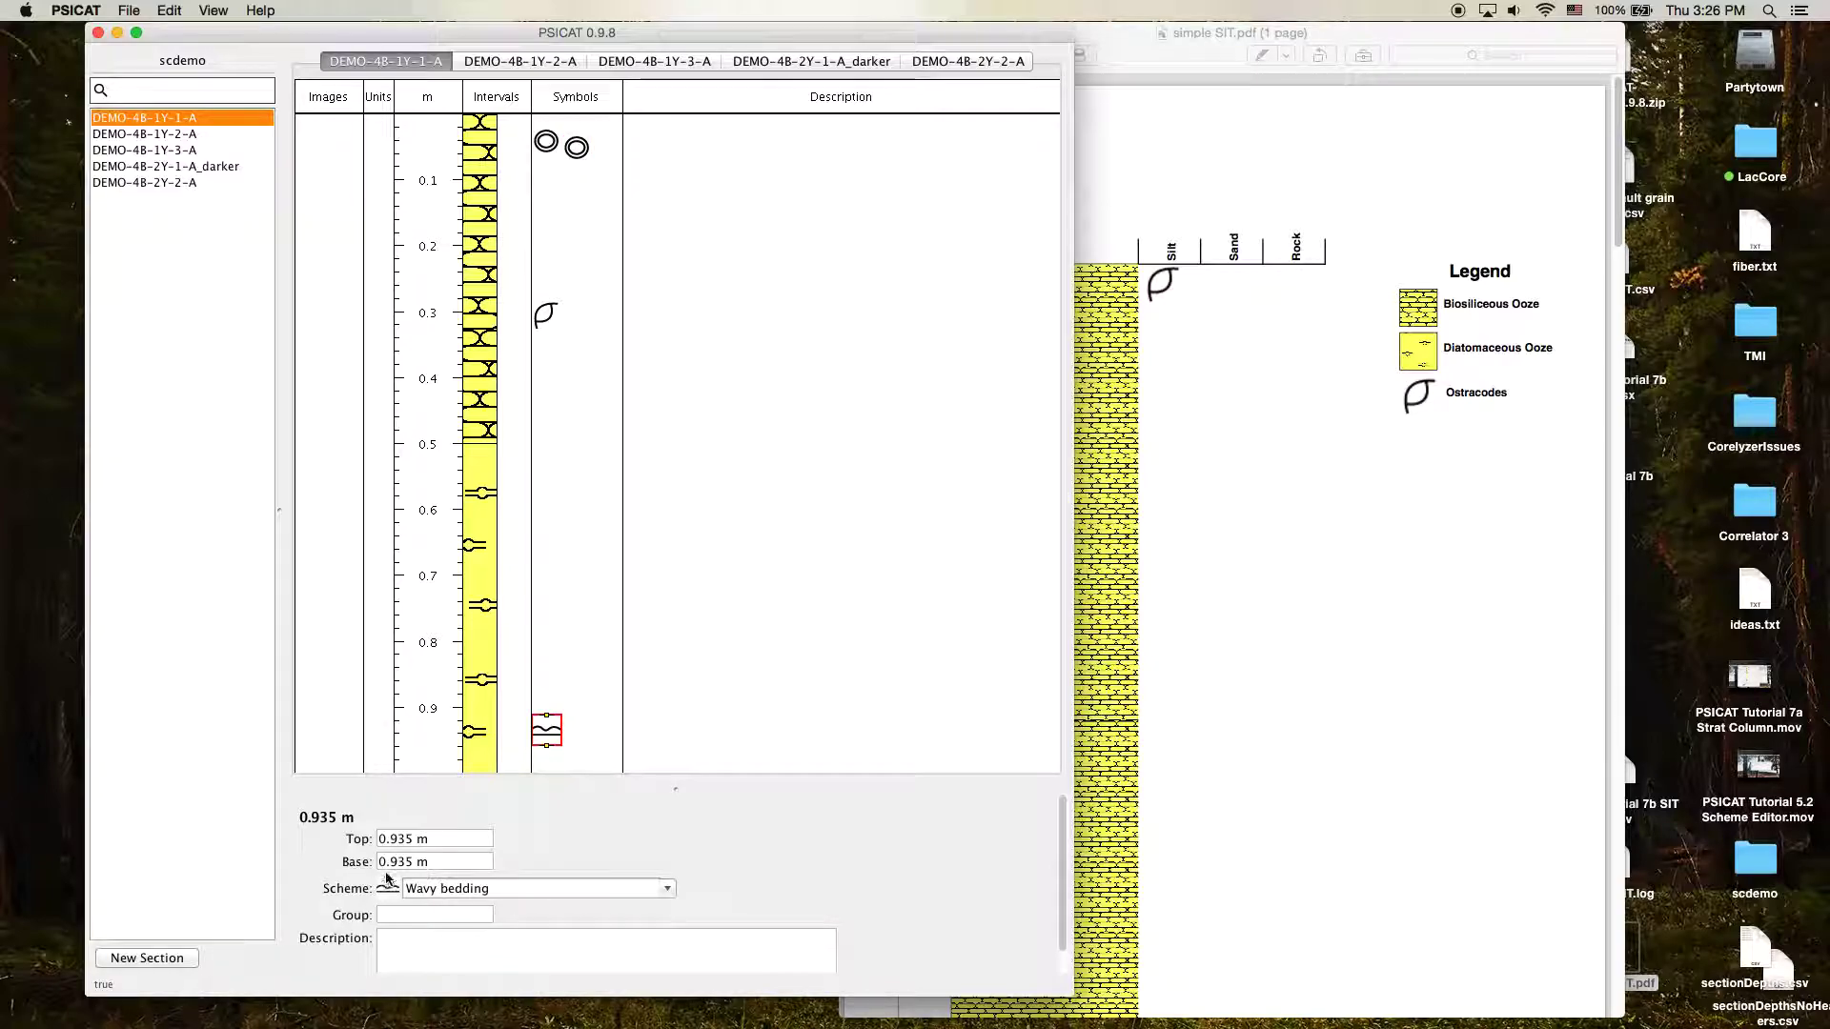
click(1179, 69)
drag(1621, 212, 1613, 155)
drag(1180, 76, 1080, 76)
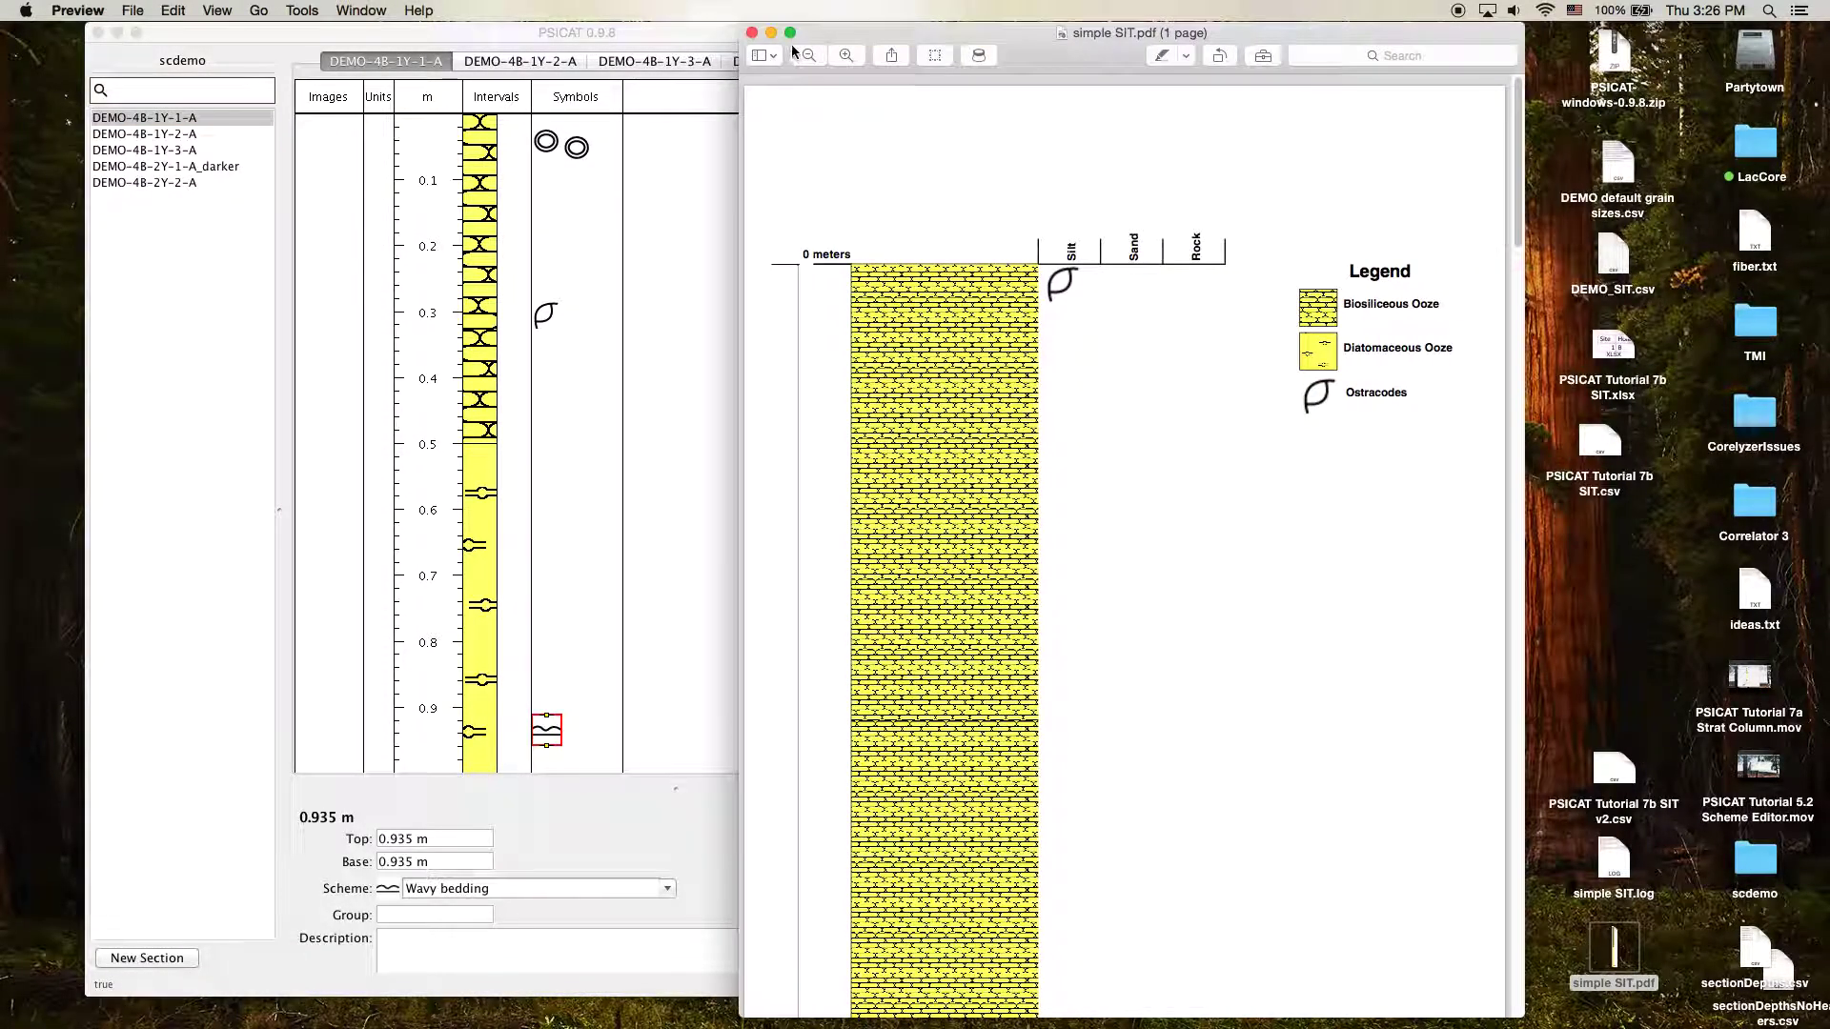
Close the exported PDF, switch to Excel and bring up the PSICAT Tutorial 7b SIT v2.csv sheet in full view.
click(753, 34)
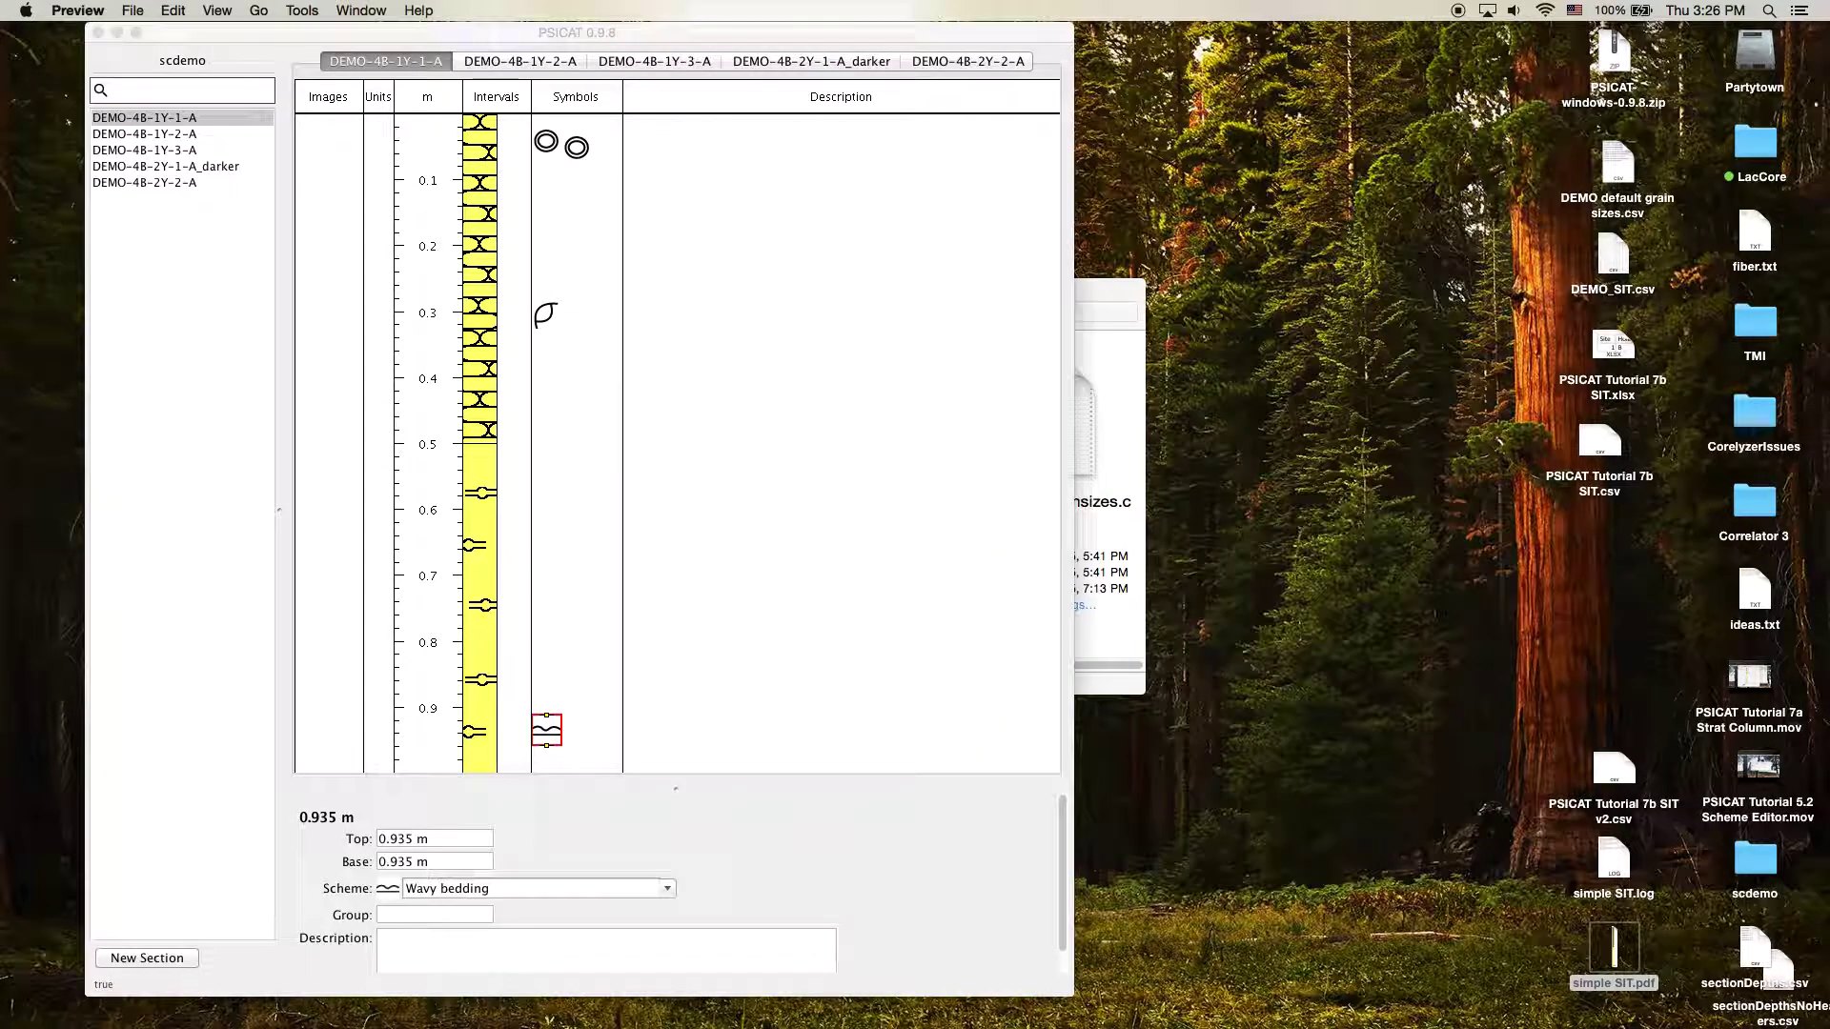
drag(636, 33, 718, 33)
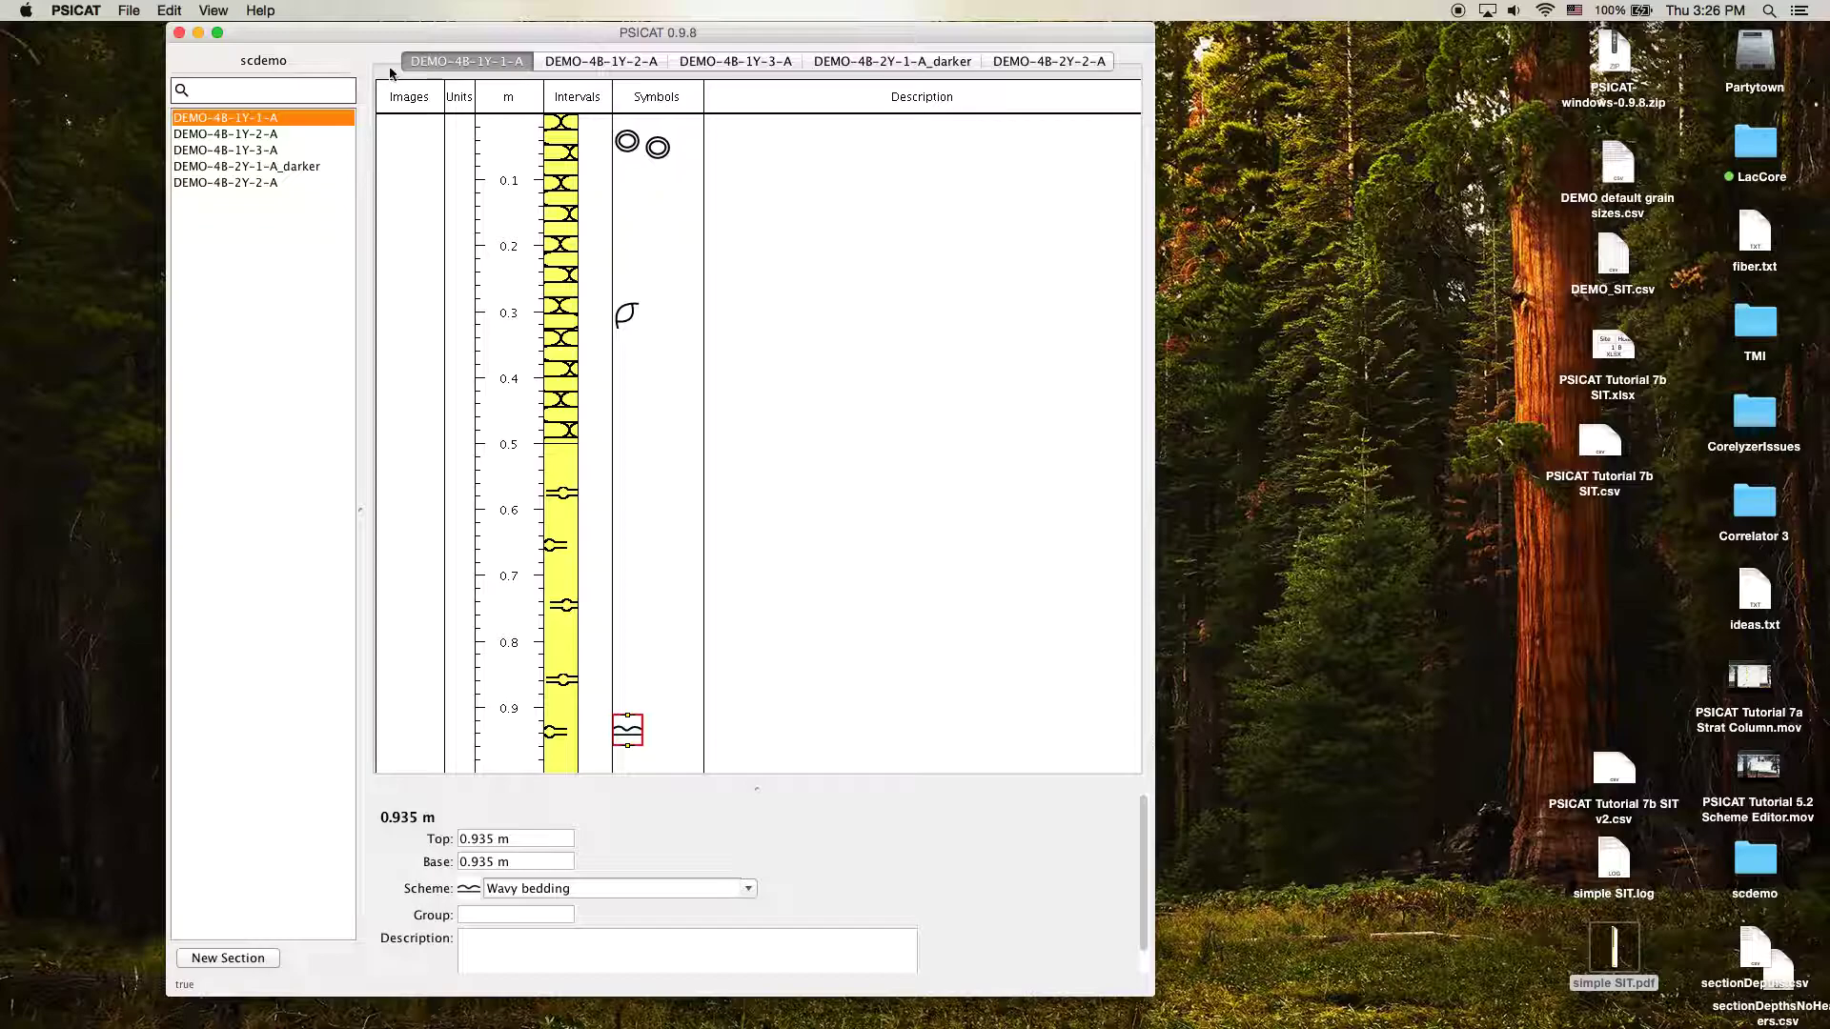
key(super+Tab)
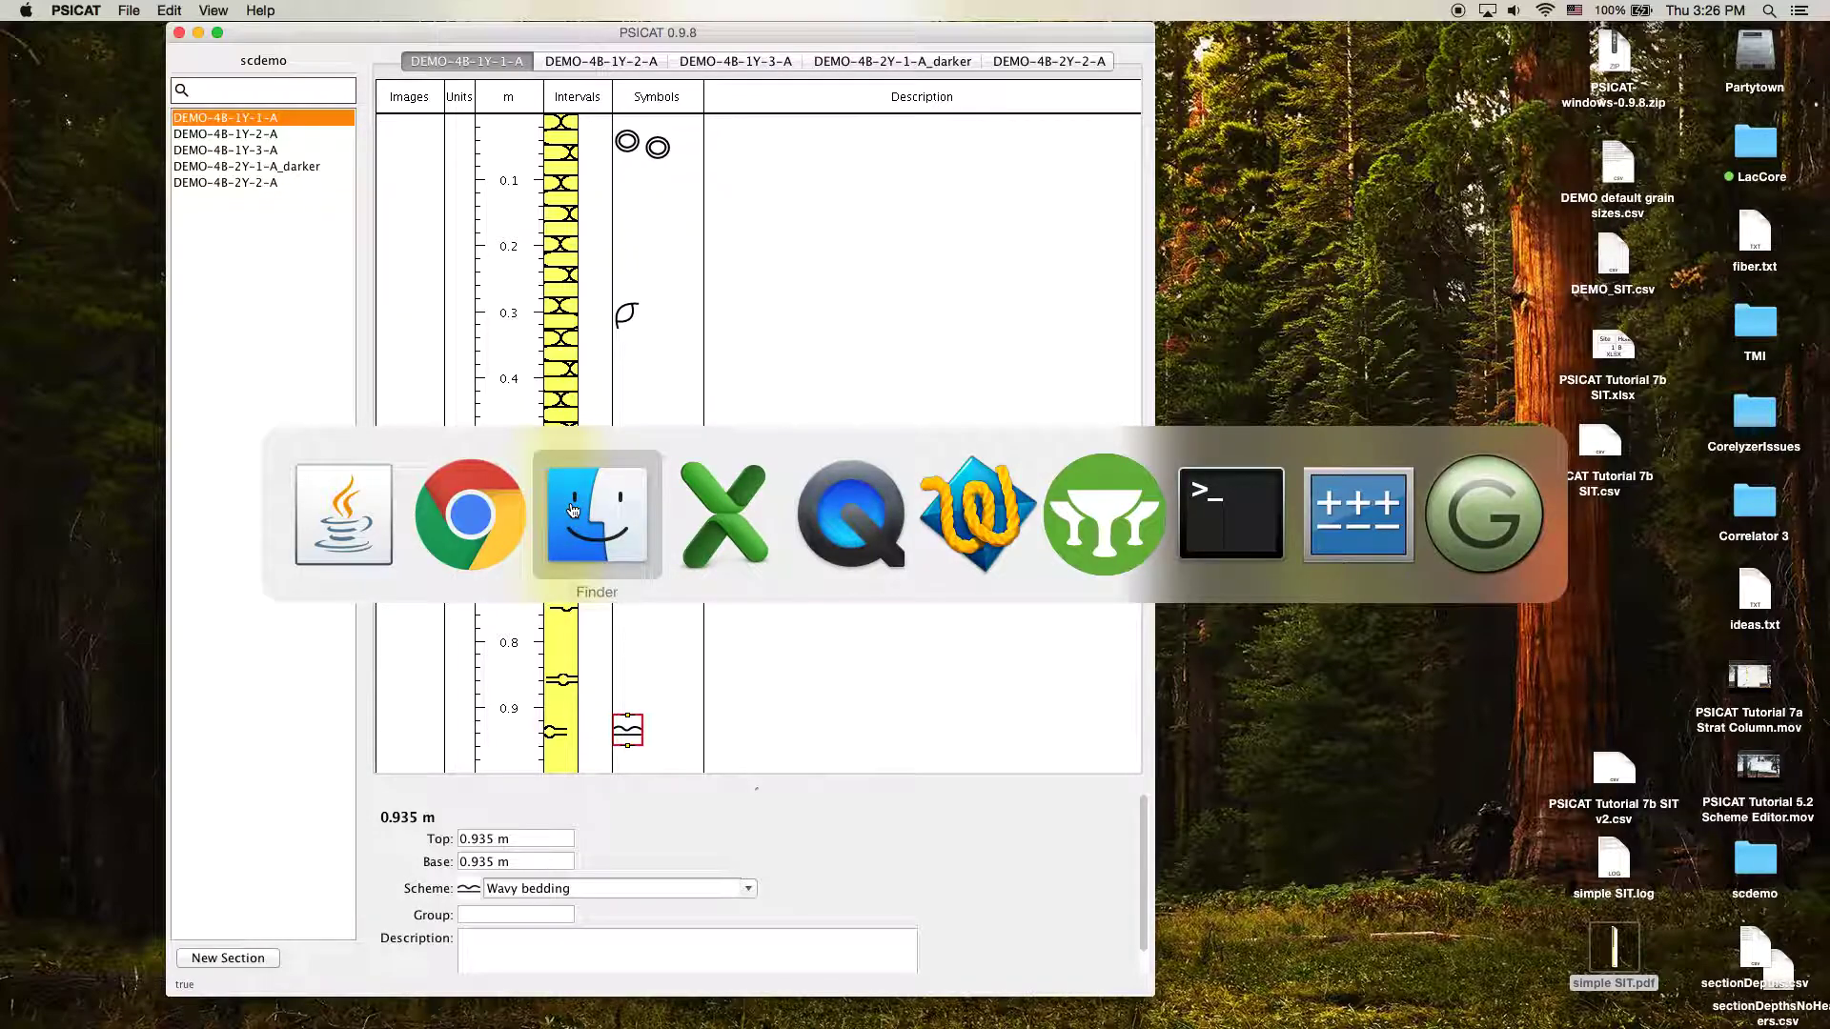
click(736, 502)
mouse_move(1620, 1000)
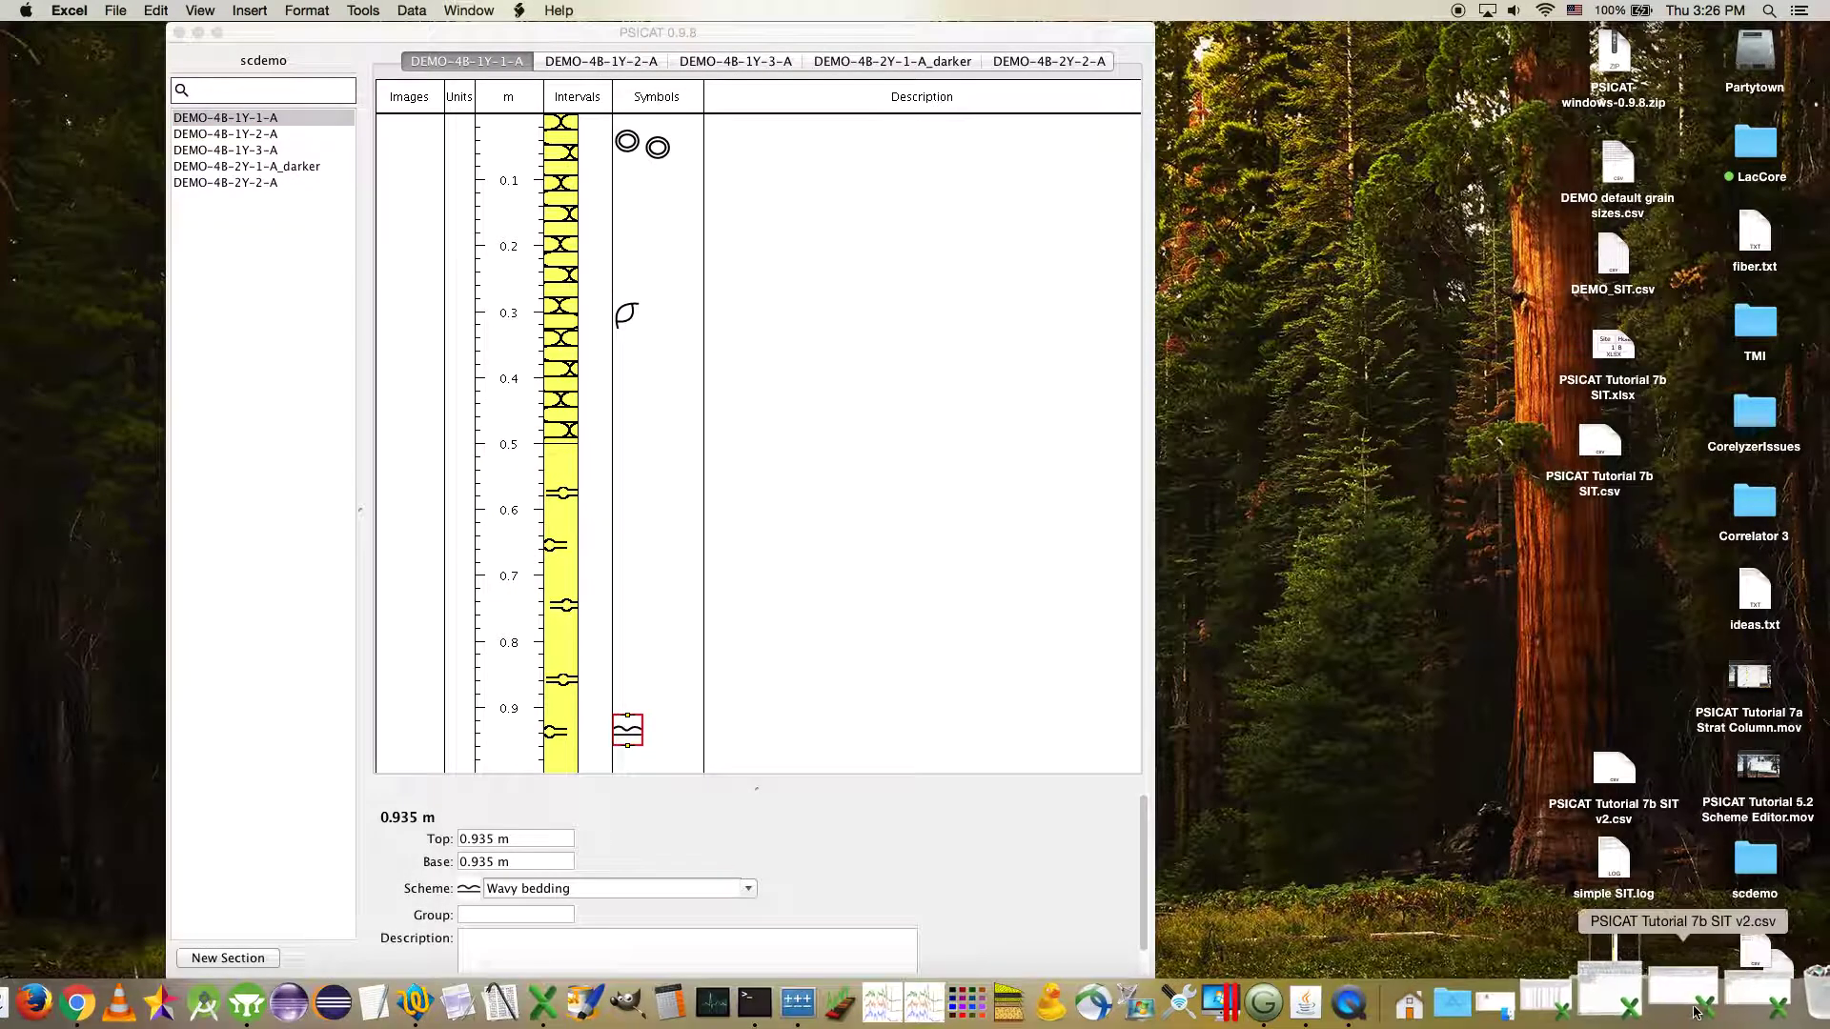
click(1682, 996)
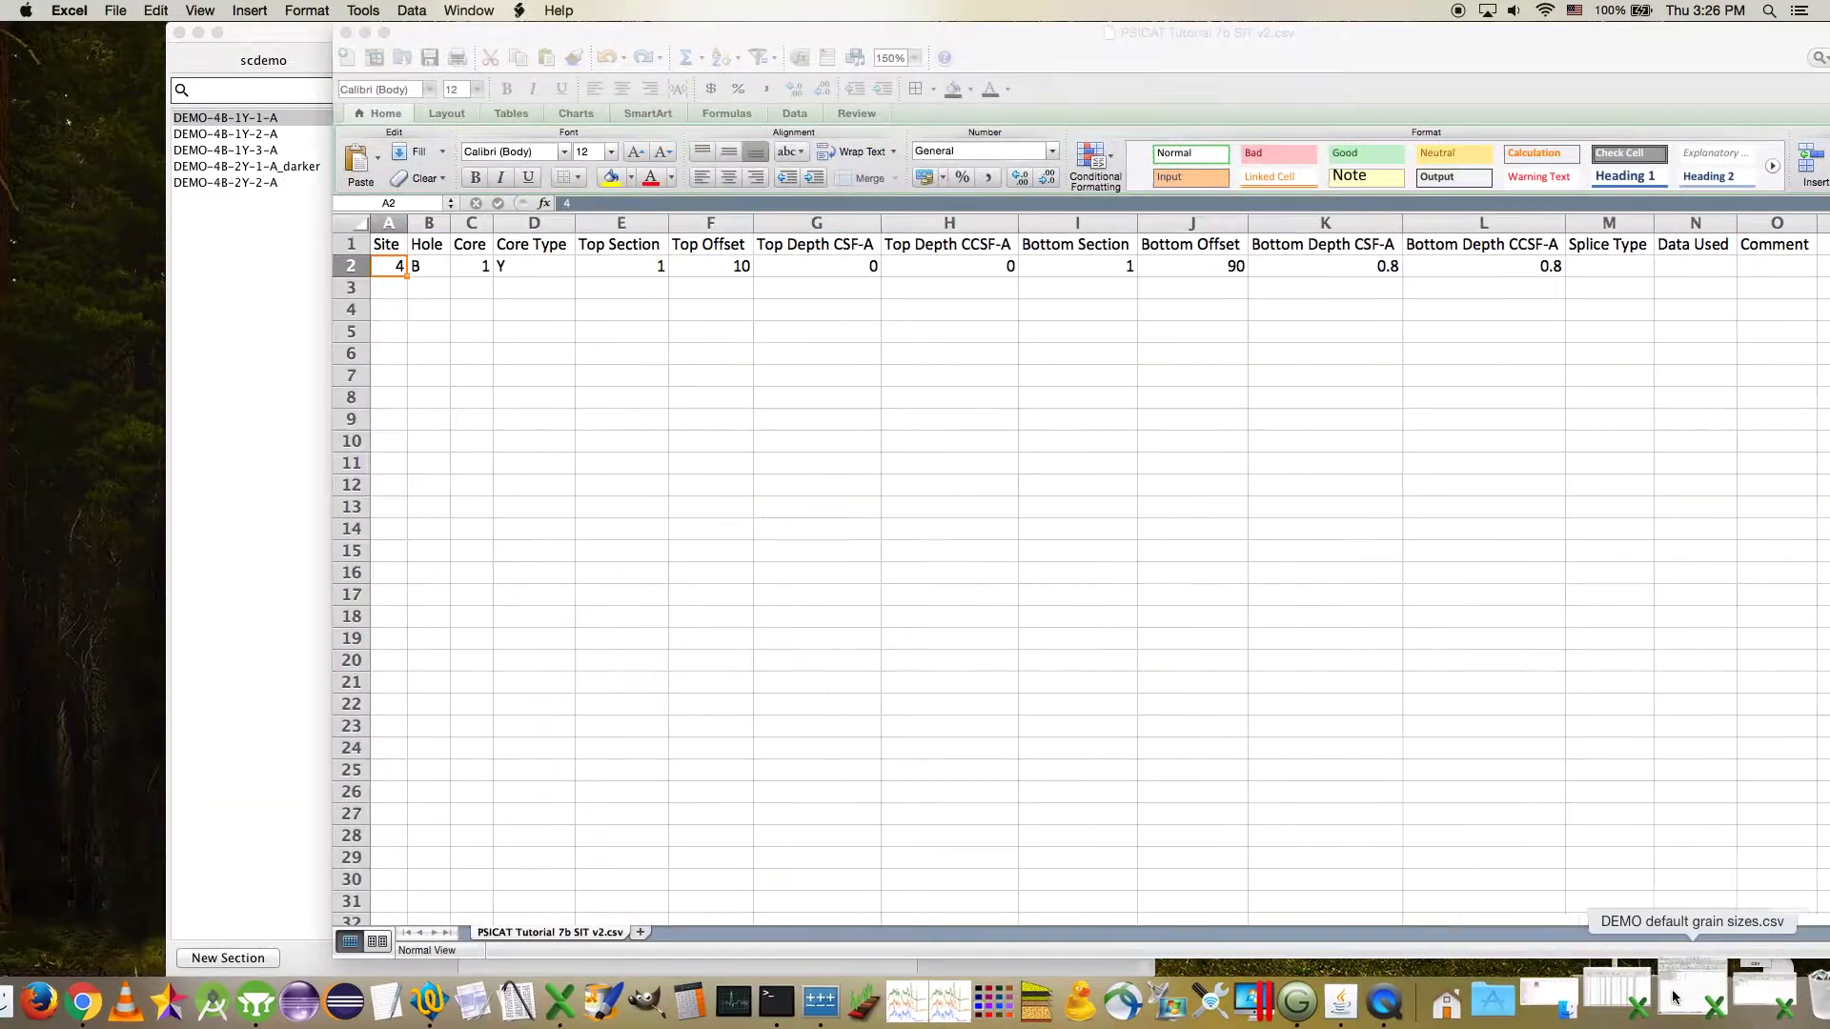
drag(1144, 32, 984, 26)
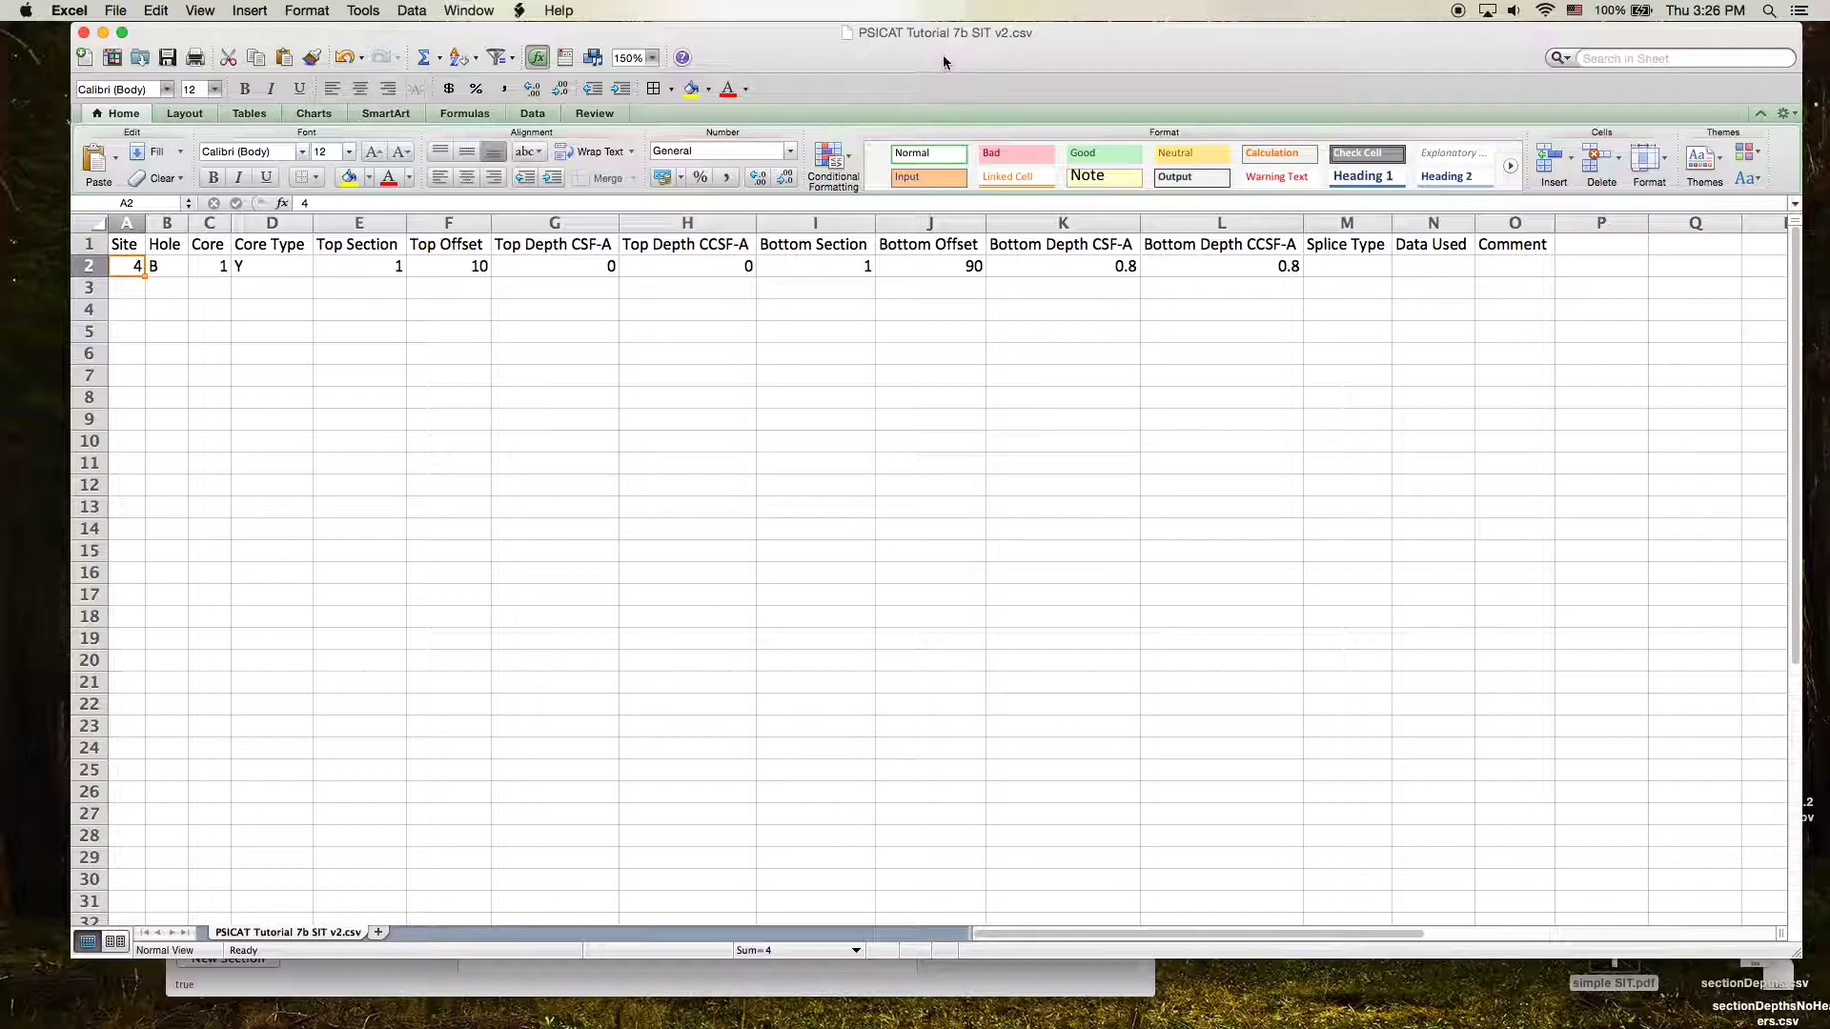
drag(1440, 57, 1397, 54)
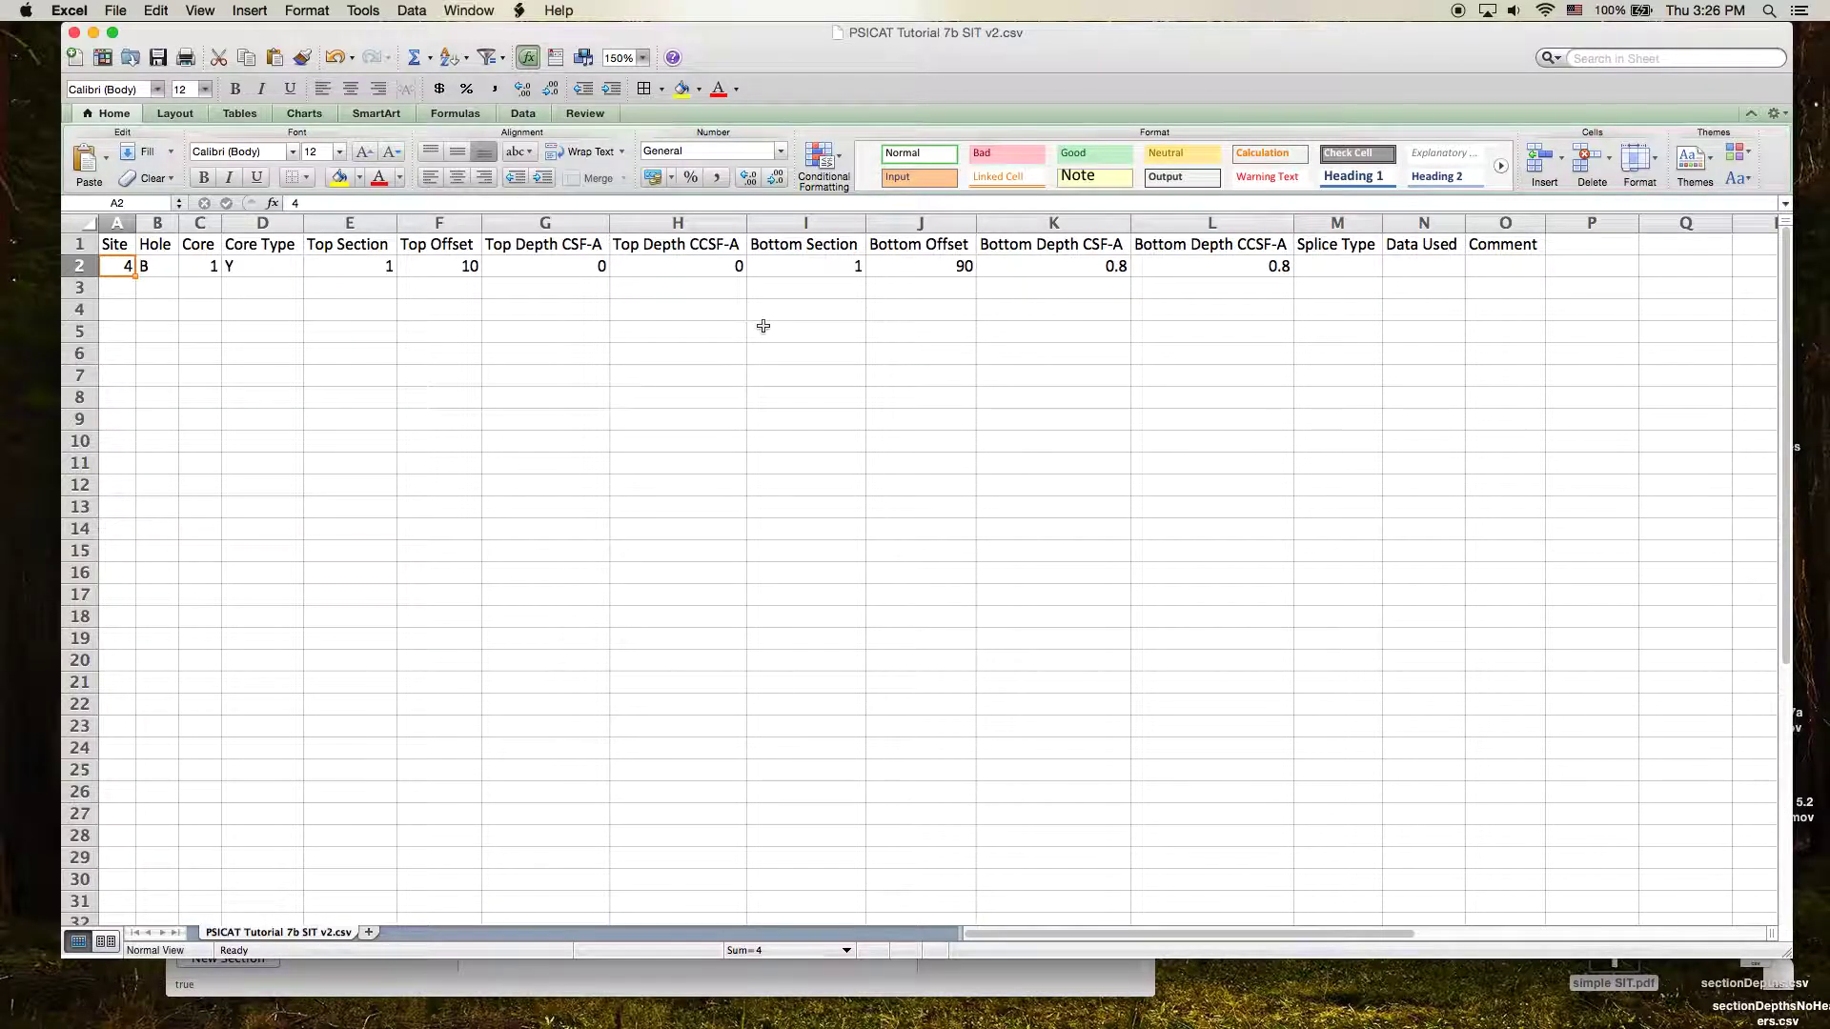
Start a second splice interval in row 3 with Site 4, Hole B, Core 1 and Core Type Y.
click(126, 291)
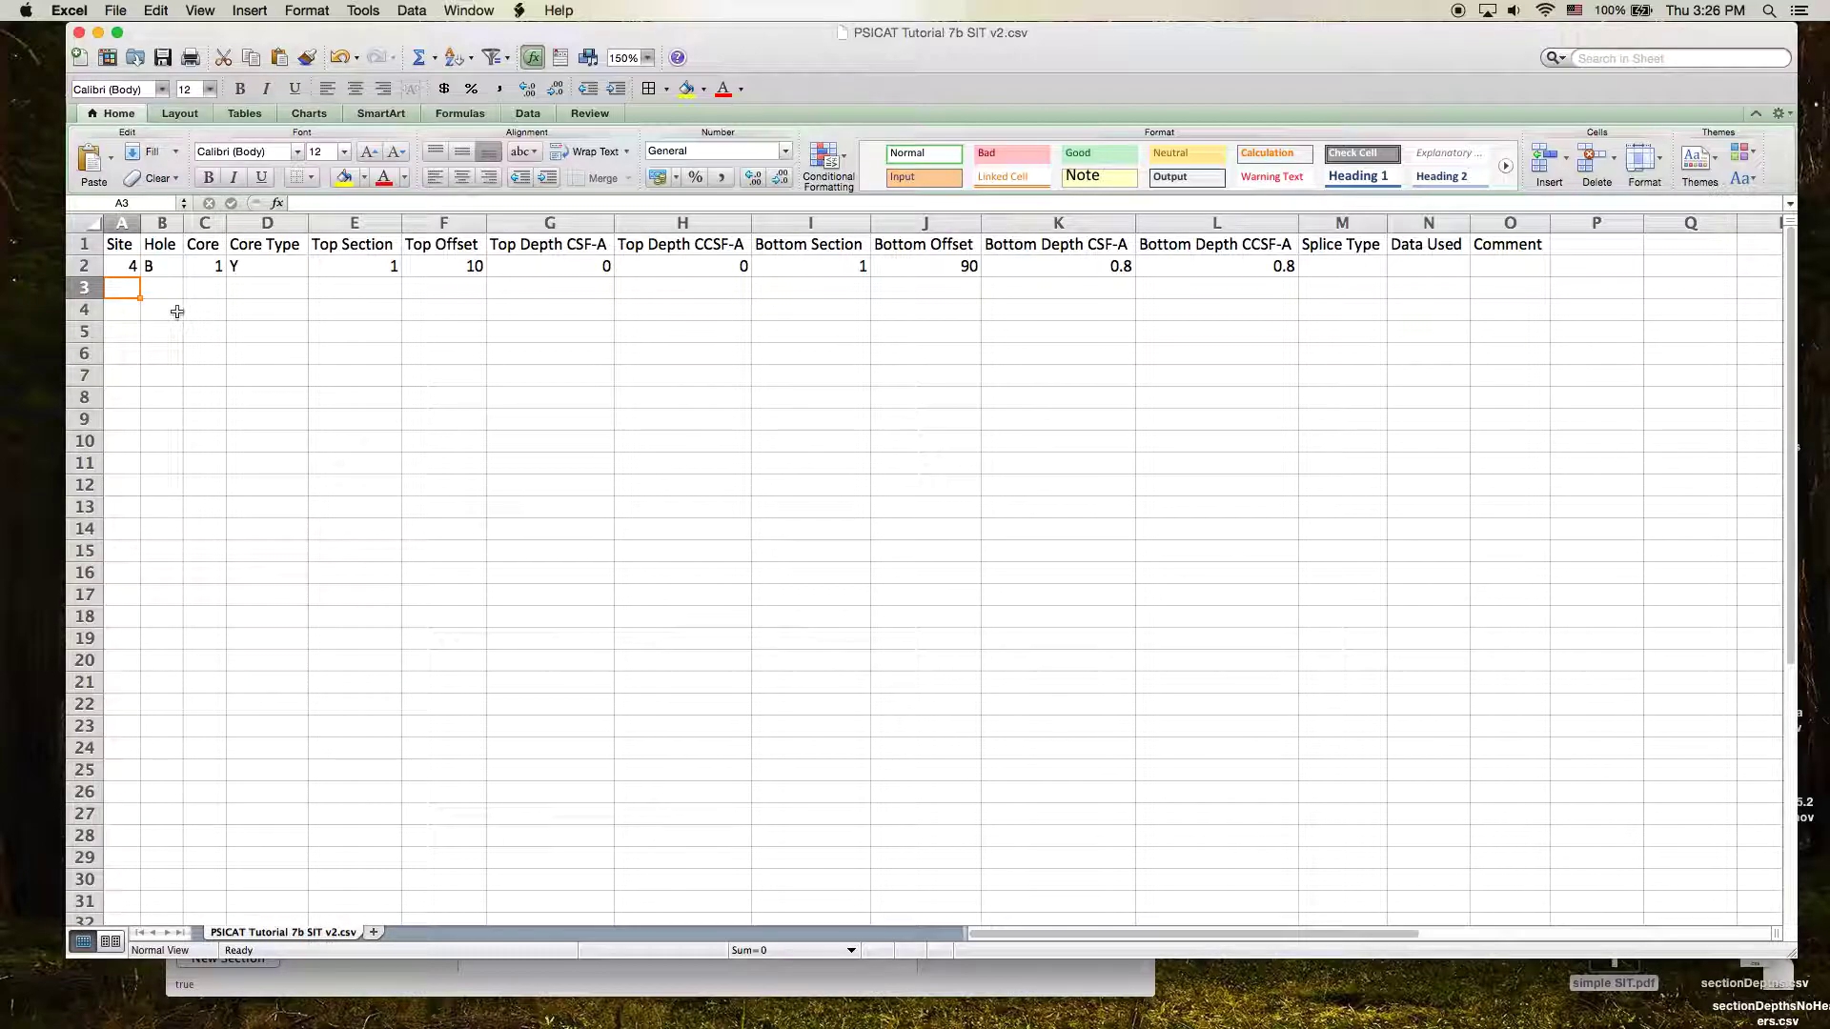
text(4)
key(Tab)
text(B)
key(Tab)
text(1)
key(Tab)
text(Y)
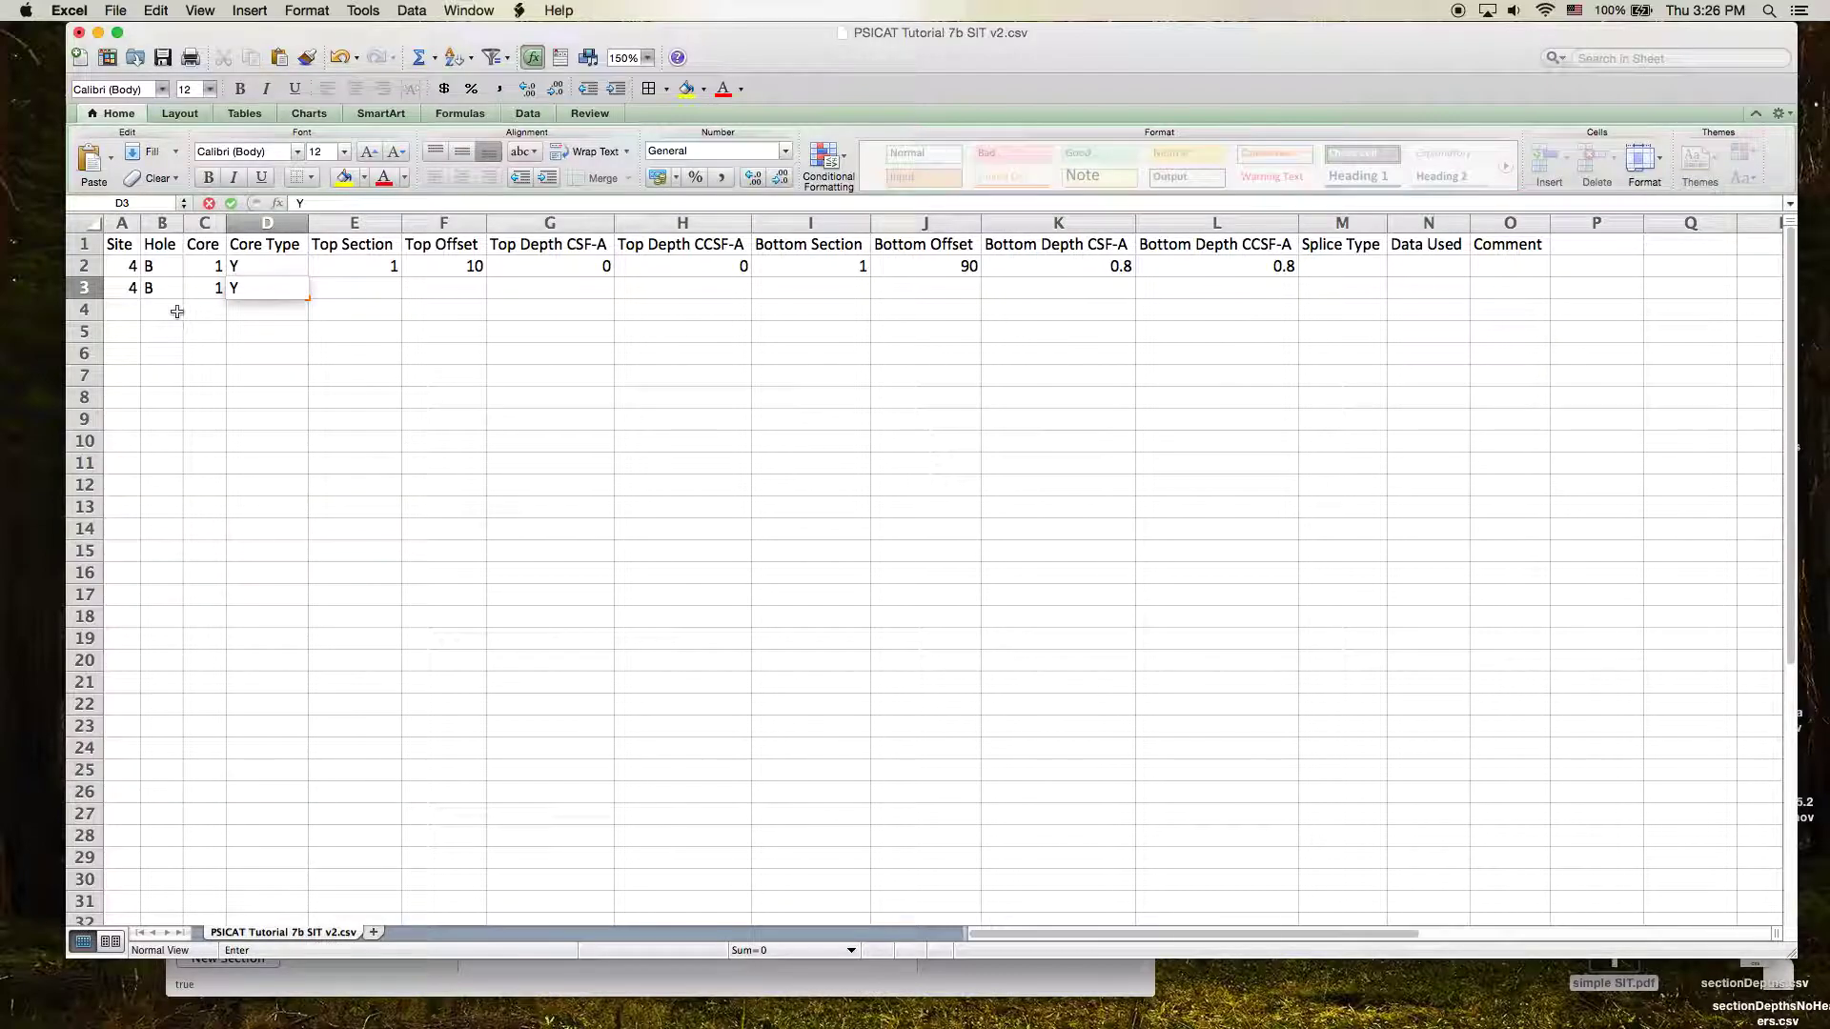
key(Tab)
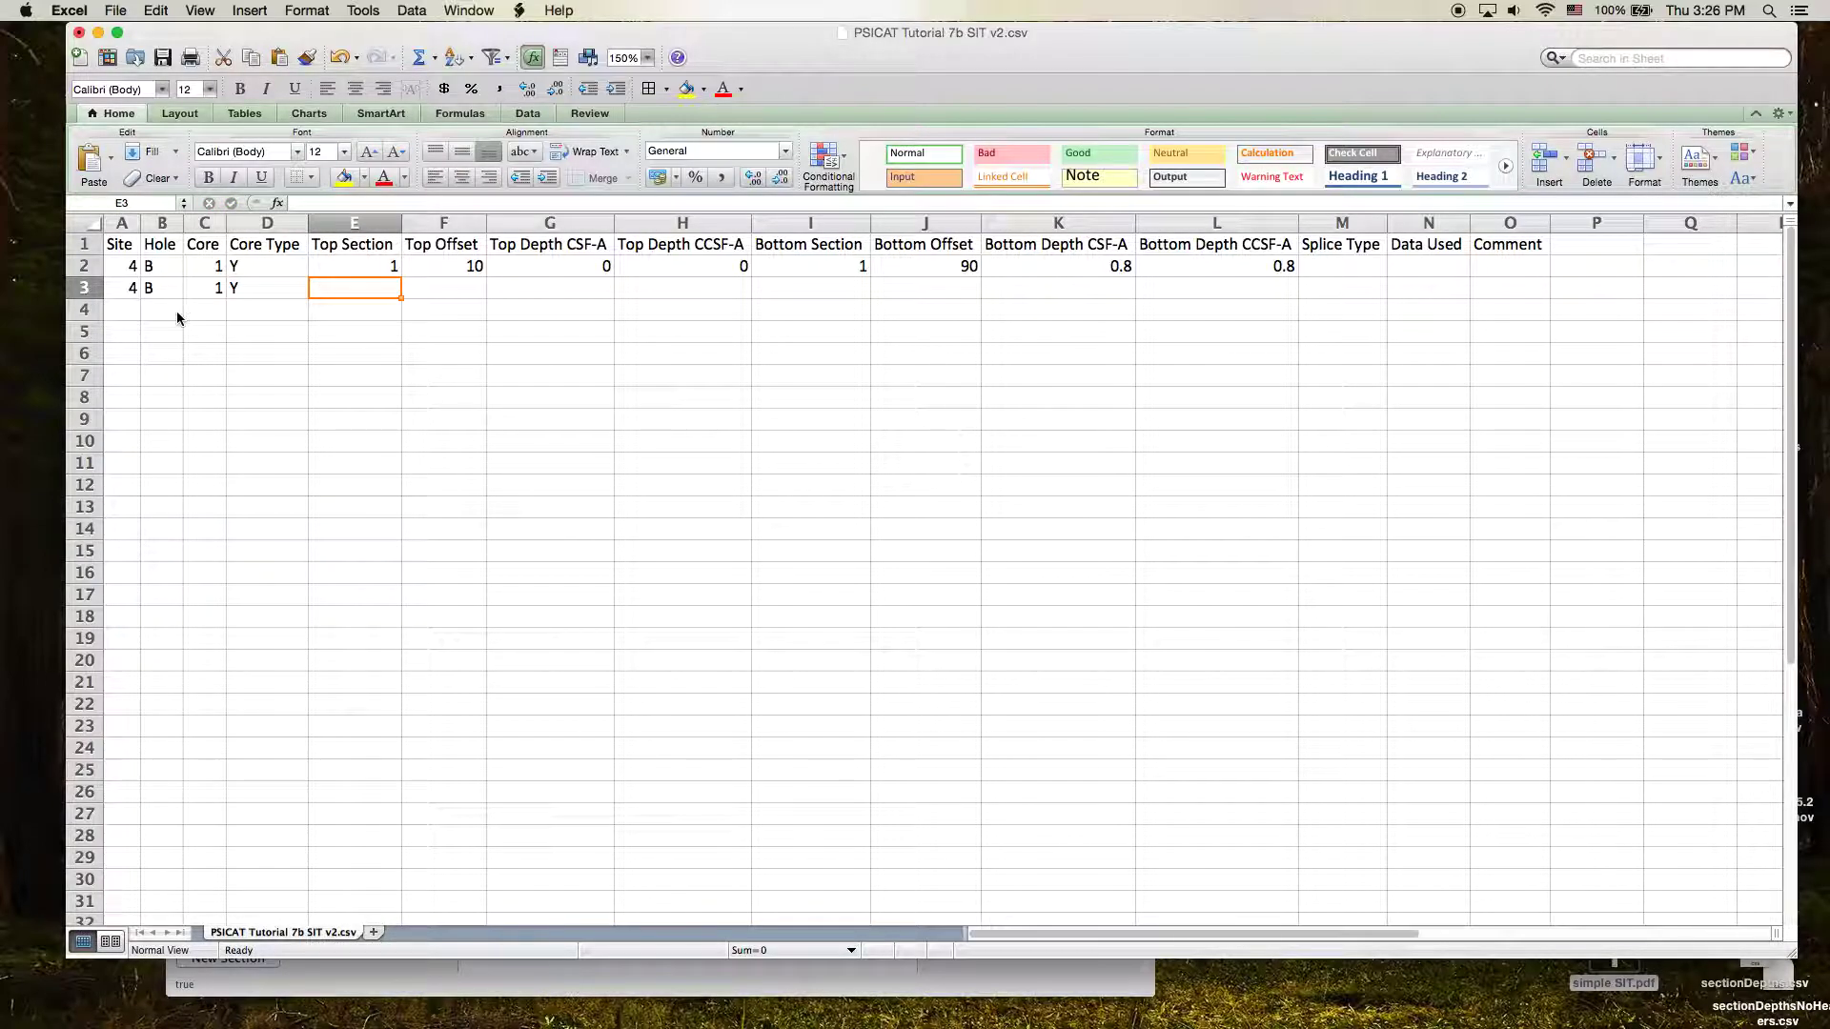
Set the Top Section to 2 and the Top Offset to 50 in row 3.
text(2)
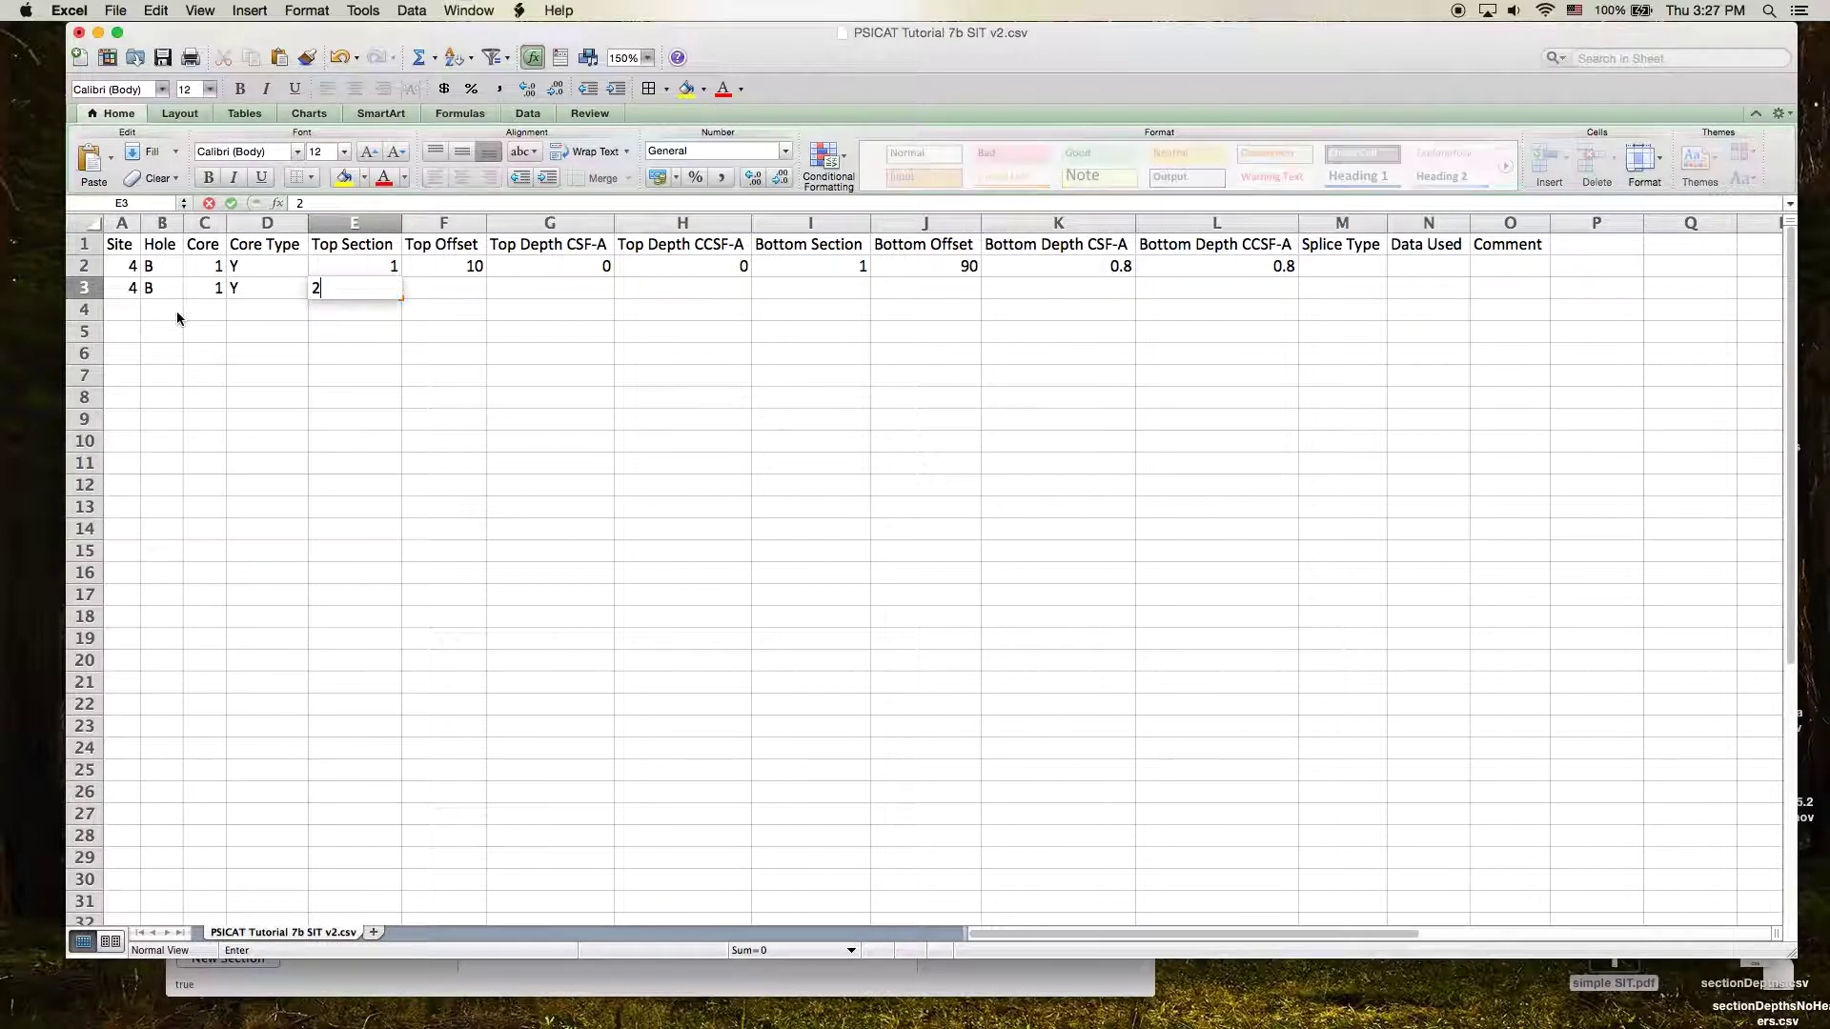
key(Tab)
text(50)
key(Tab)
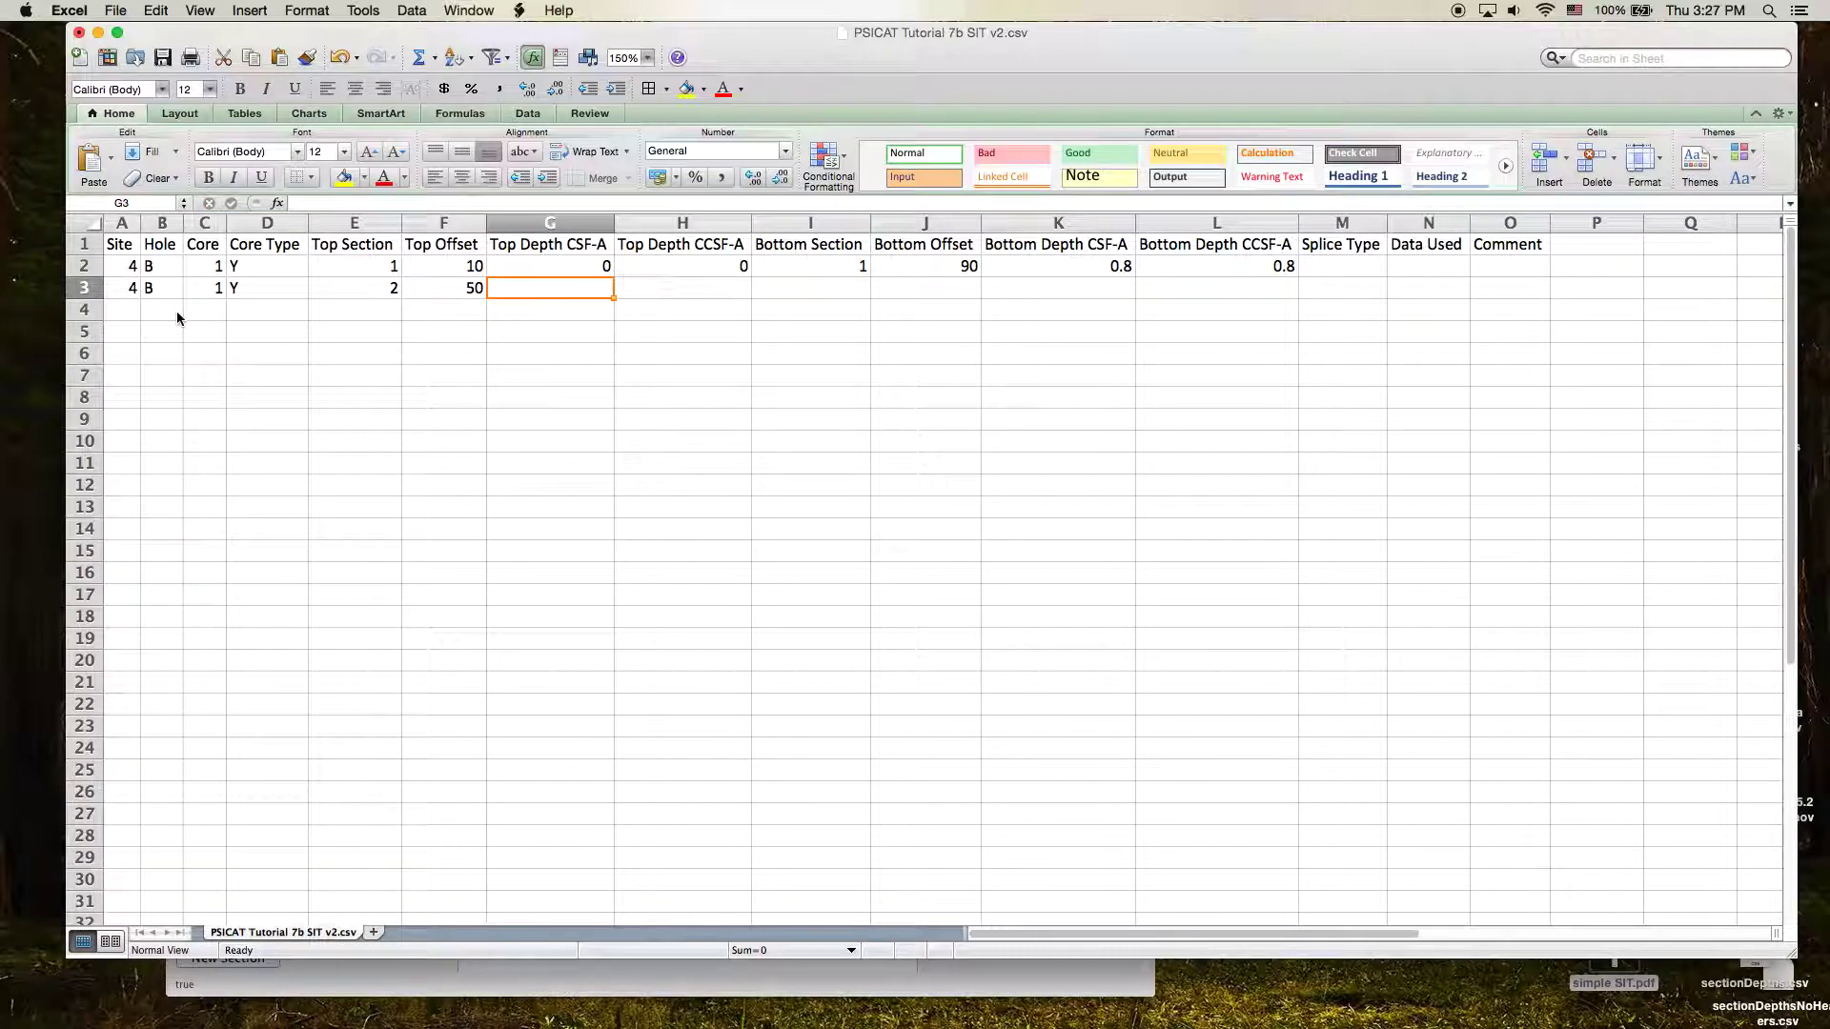
Skip row 3's top depth cells and set its Bottom Section to 3.
key(Tab)
key(Tab)
key(Tab)
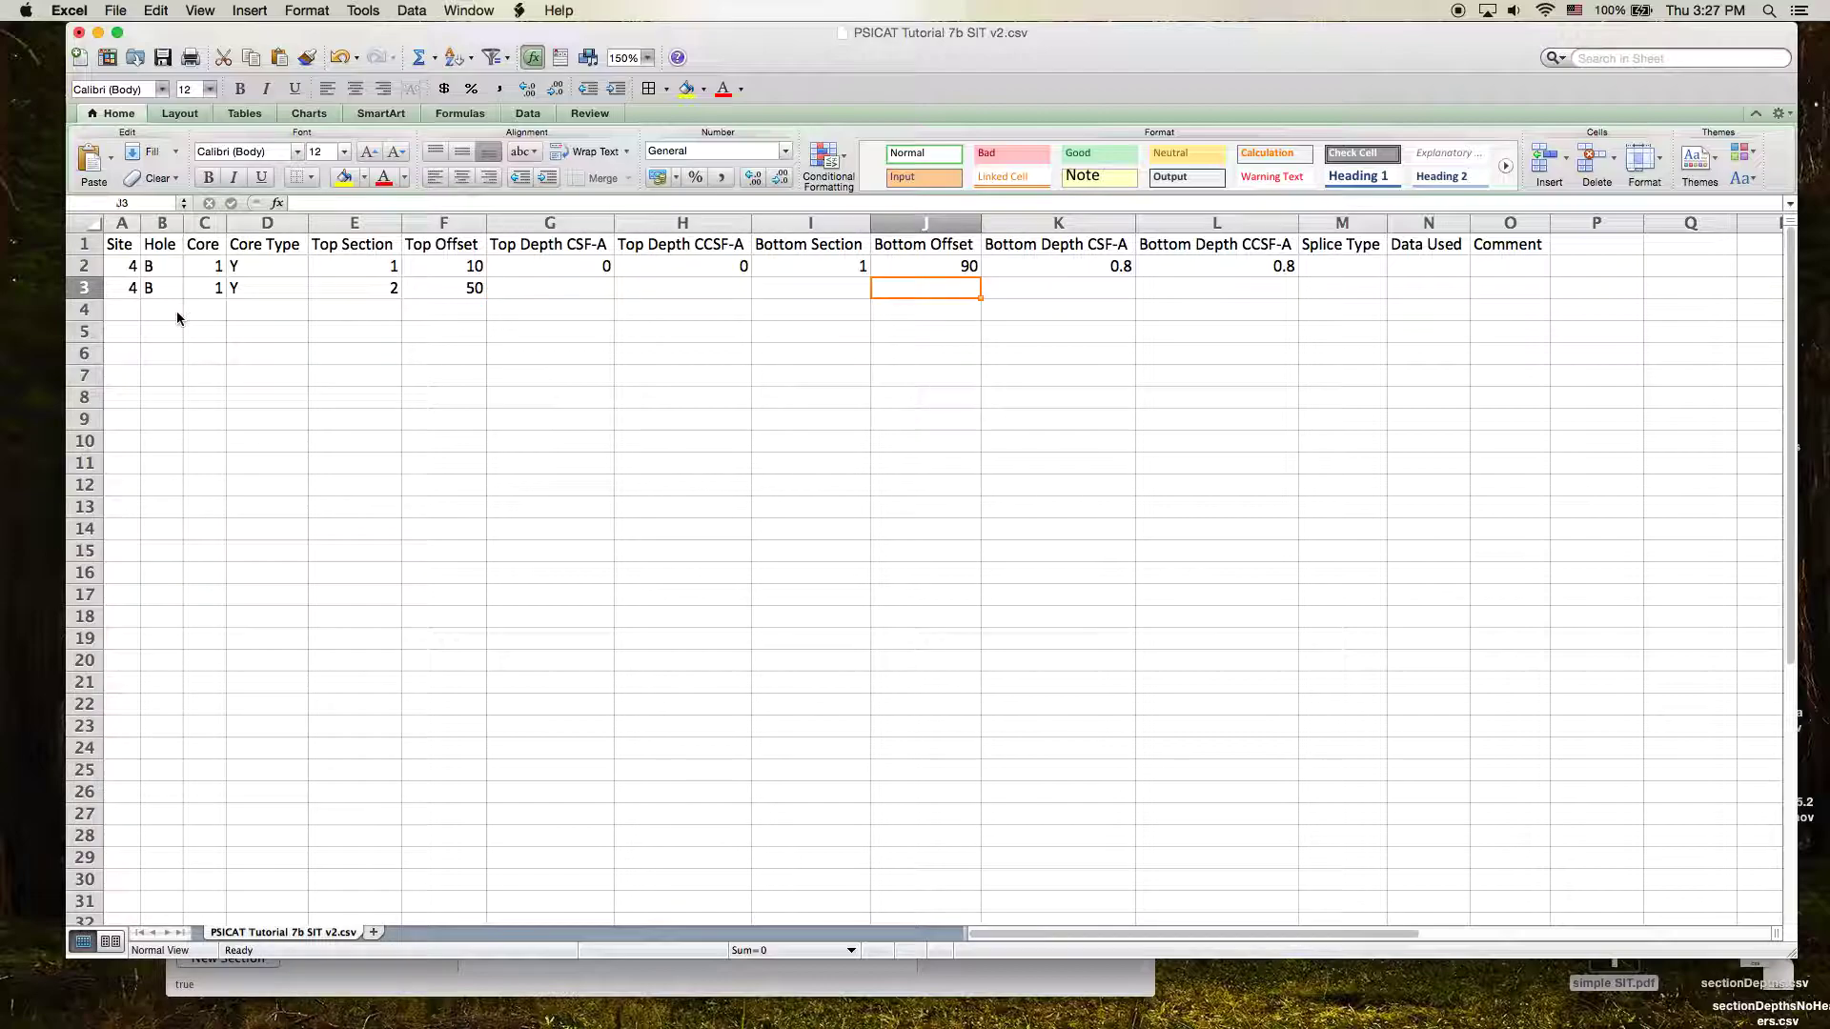
key(shift+Tab)
text(3)
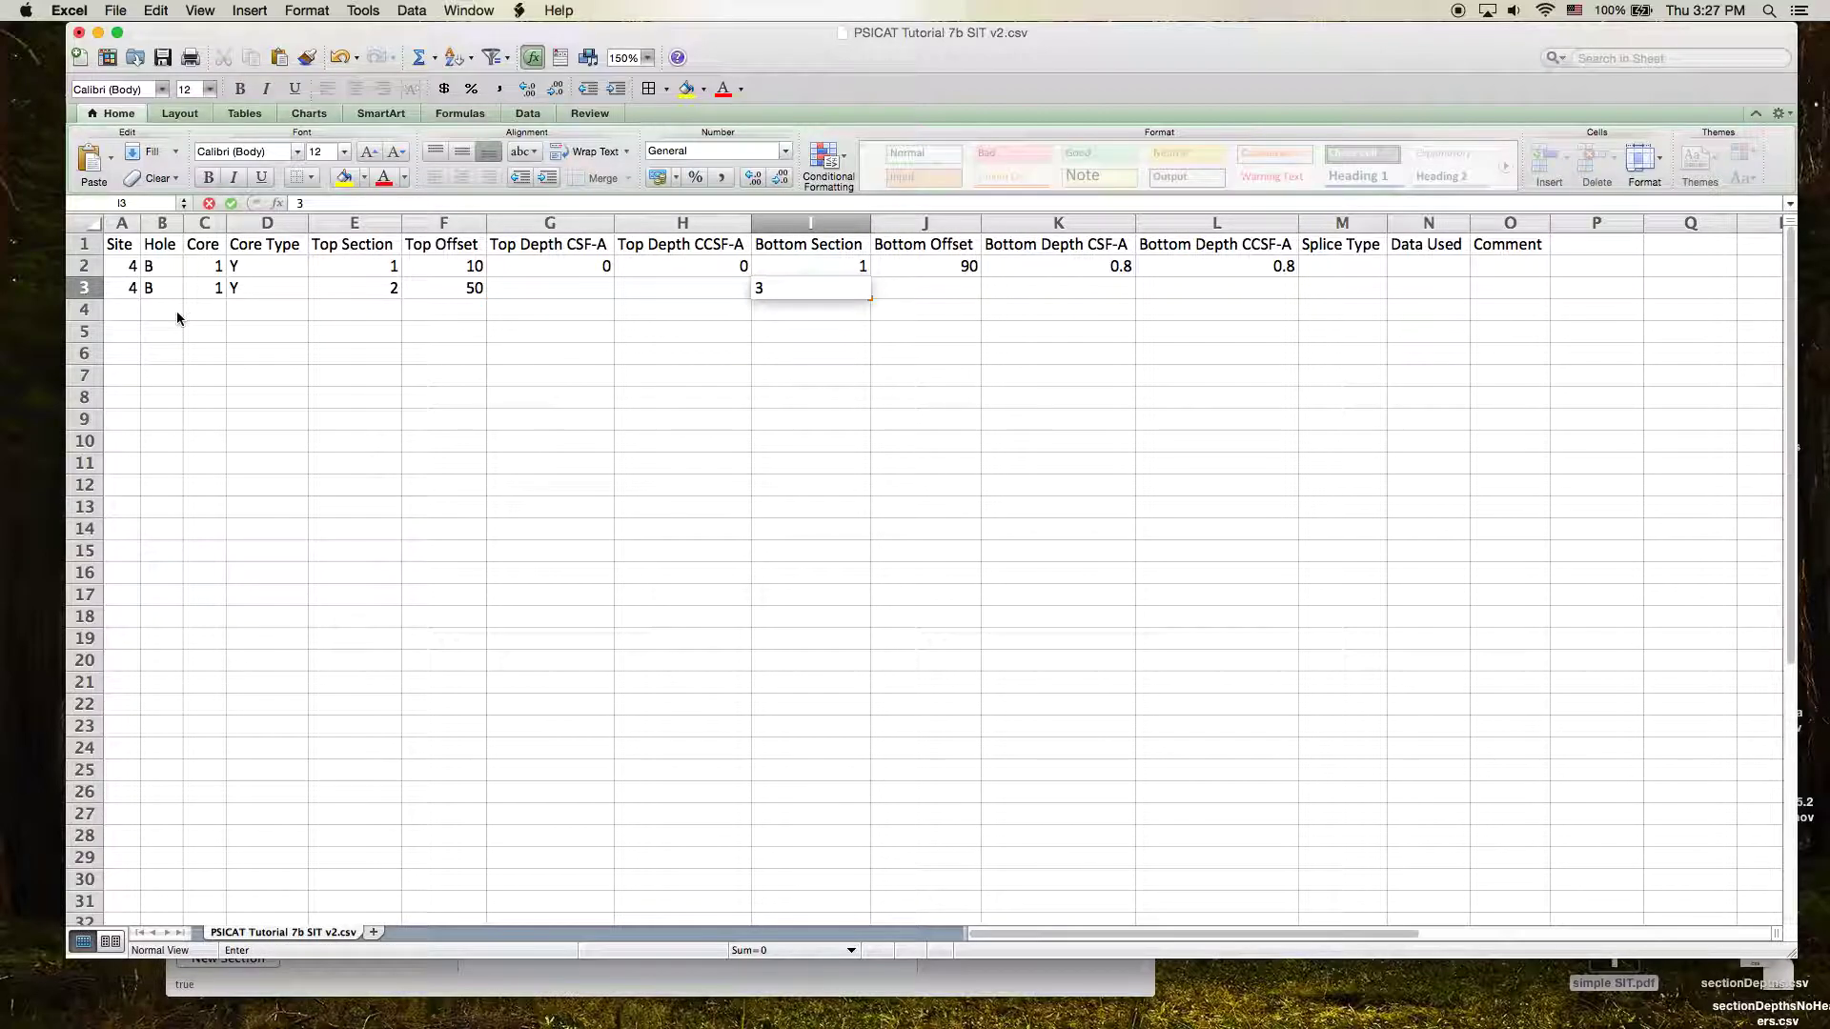
key(Tab)
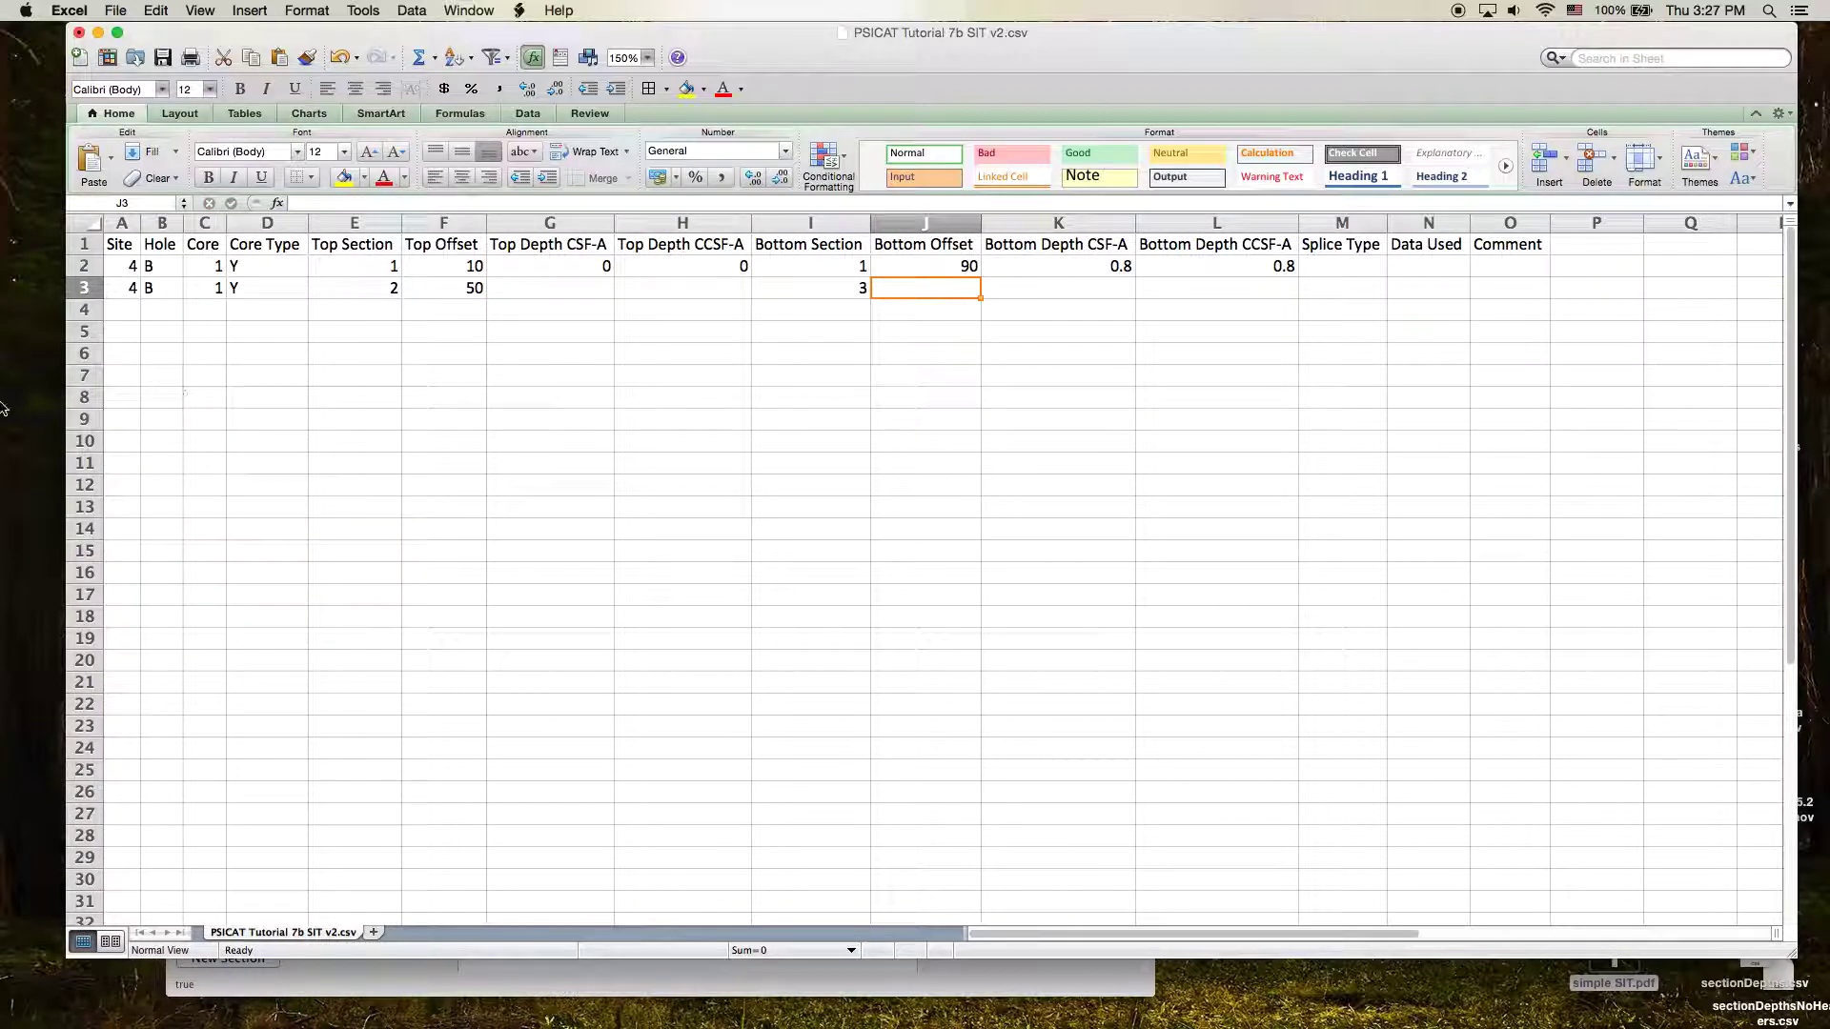
Switch to PSICAT, view DEMO-4B-1Y-2-A and inspect both lithology intervals of DEMO-4B-1Y-3-A to choose a bottom offset.
key(super+Tab)
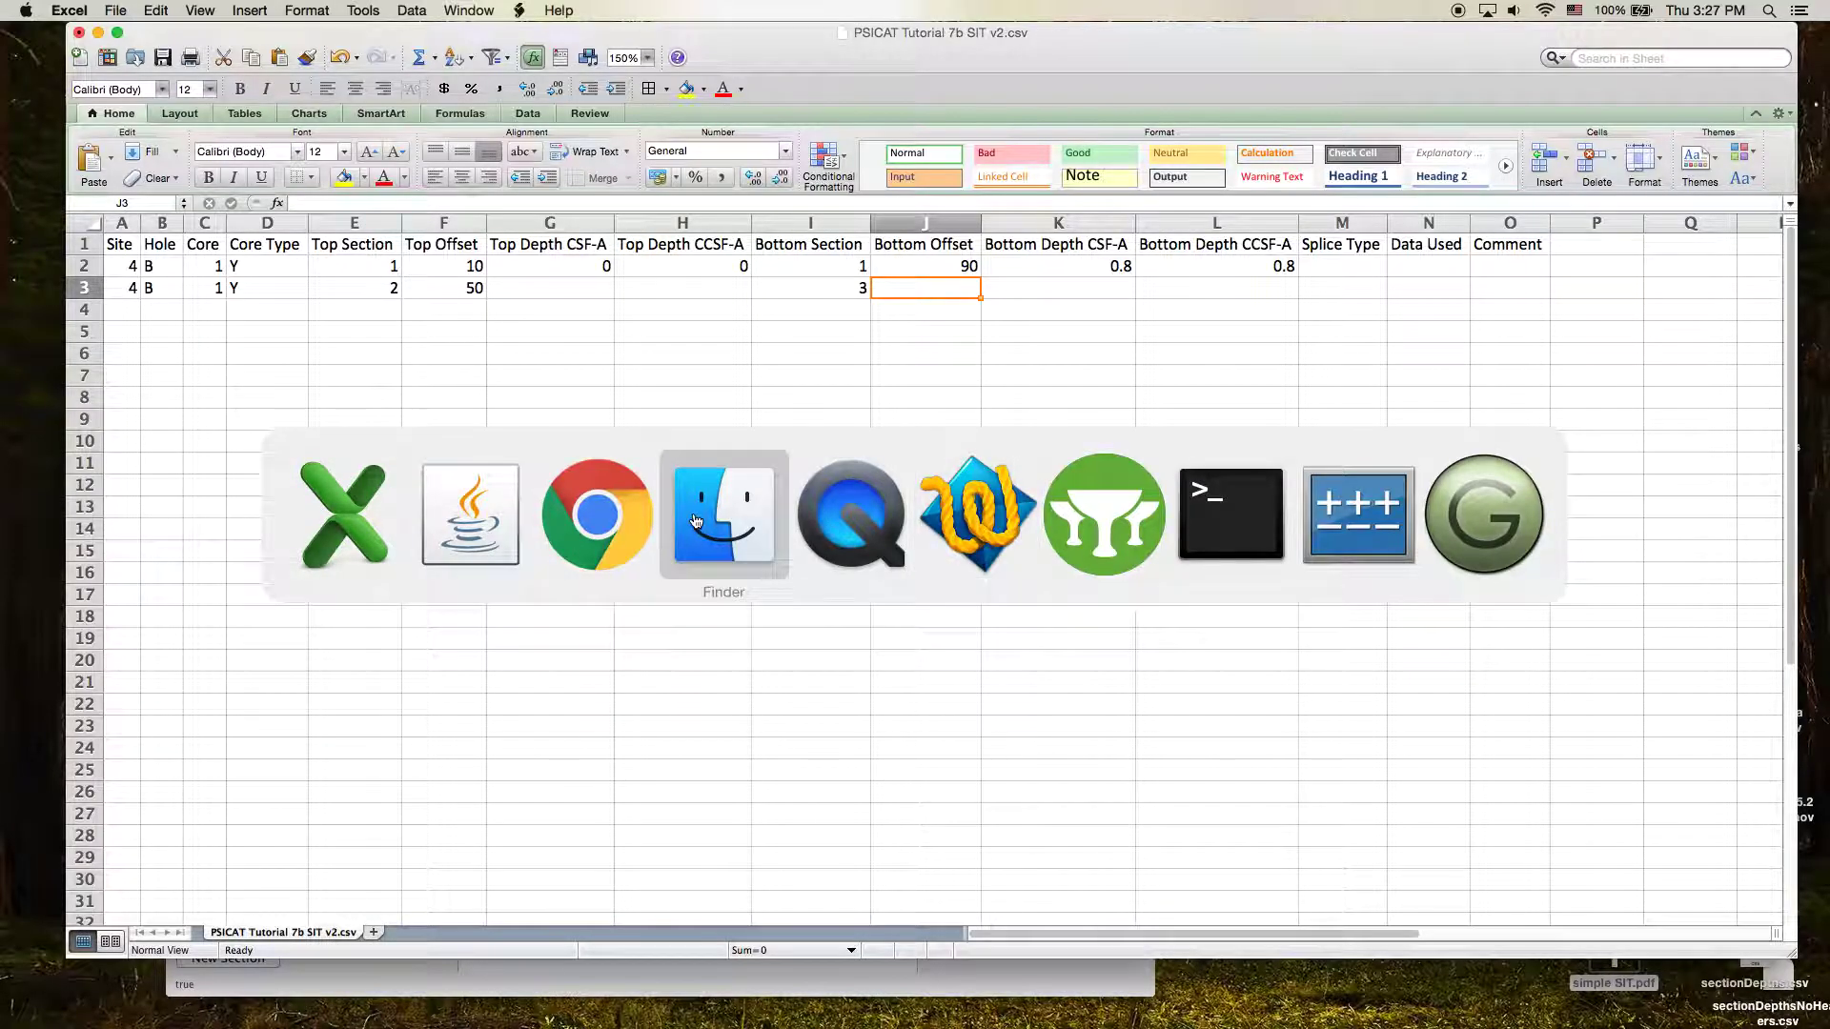
click(523, 506)
drag(703, 35, 542, 35)
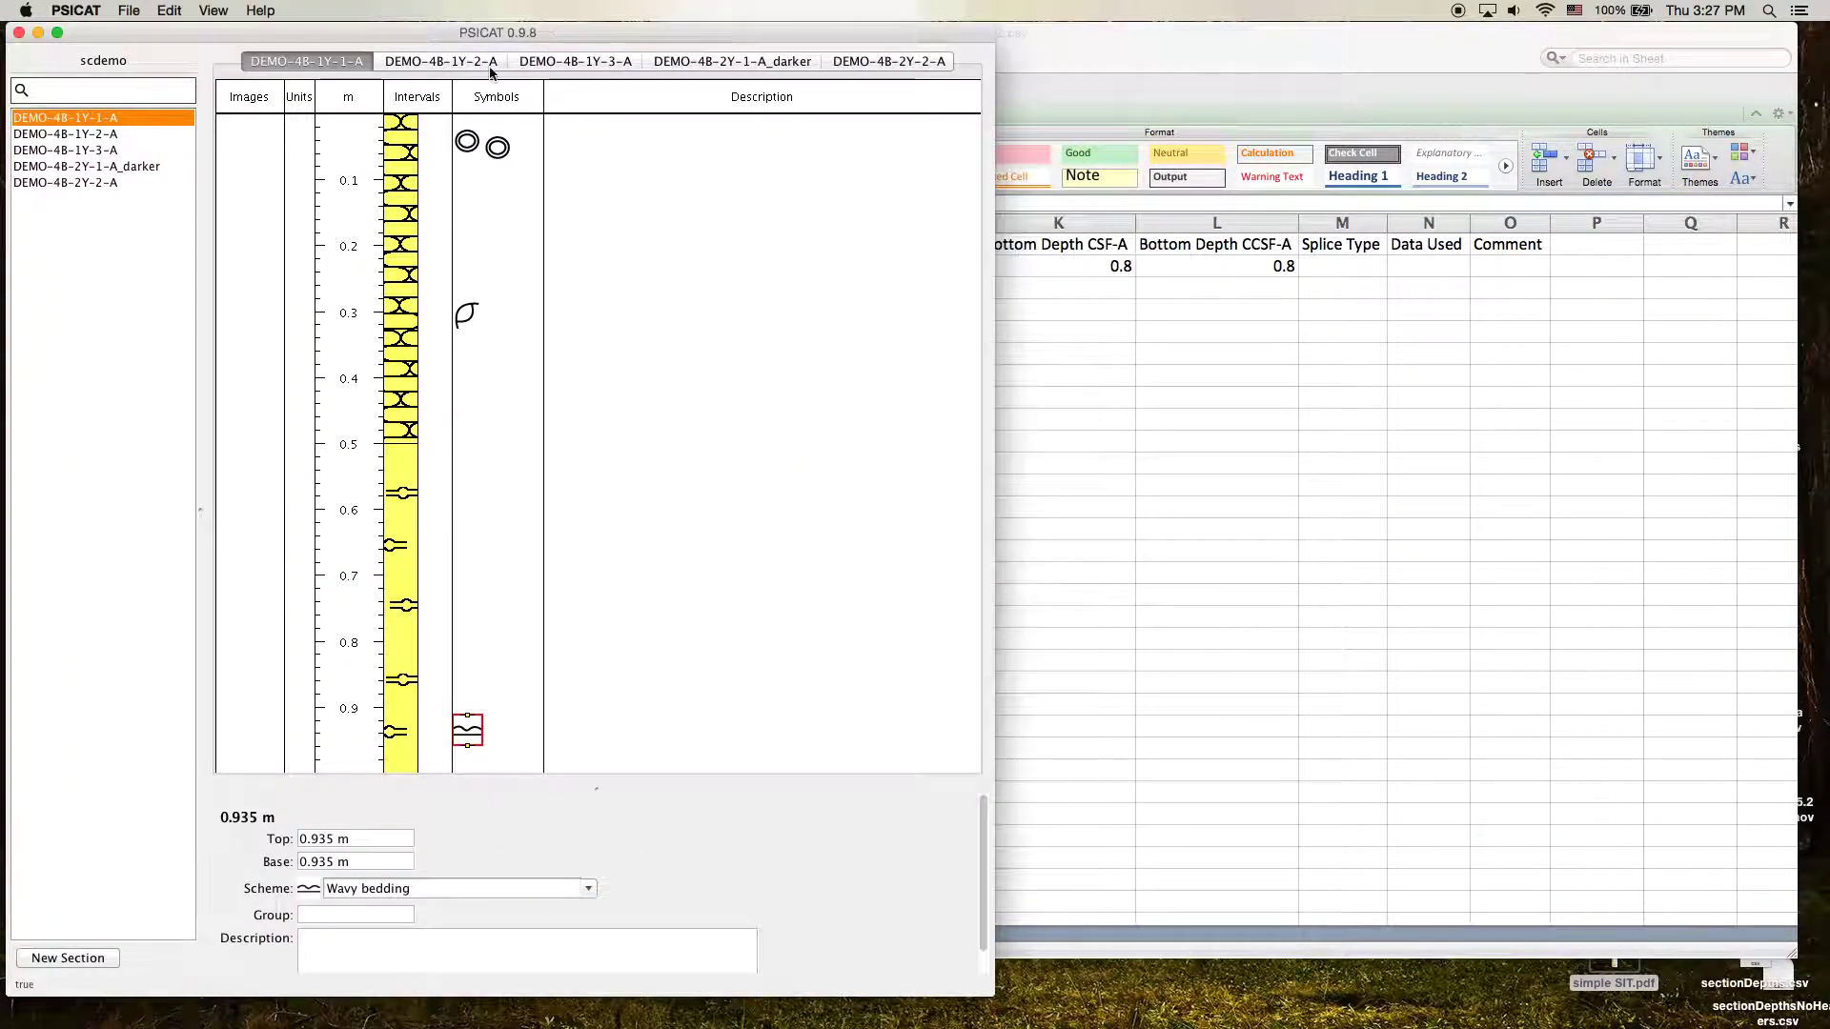
click(478, 59)
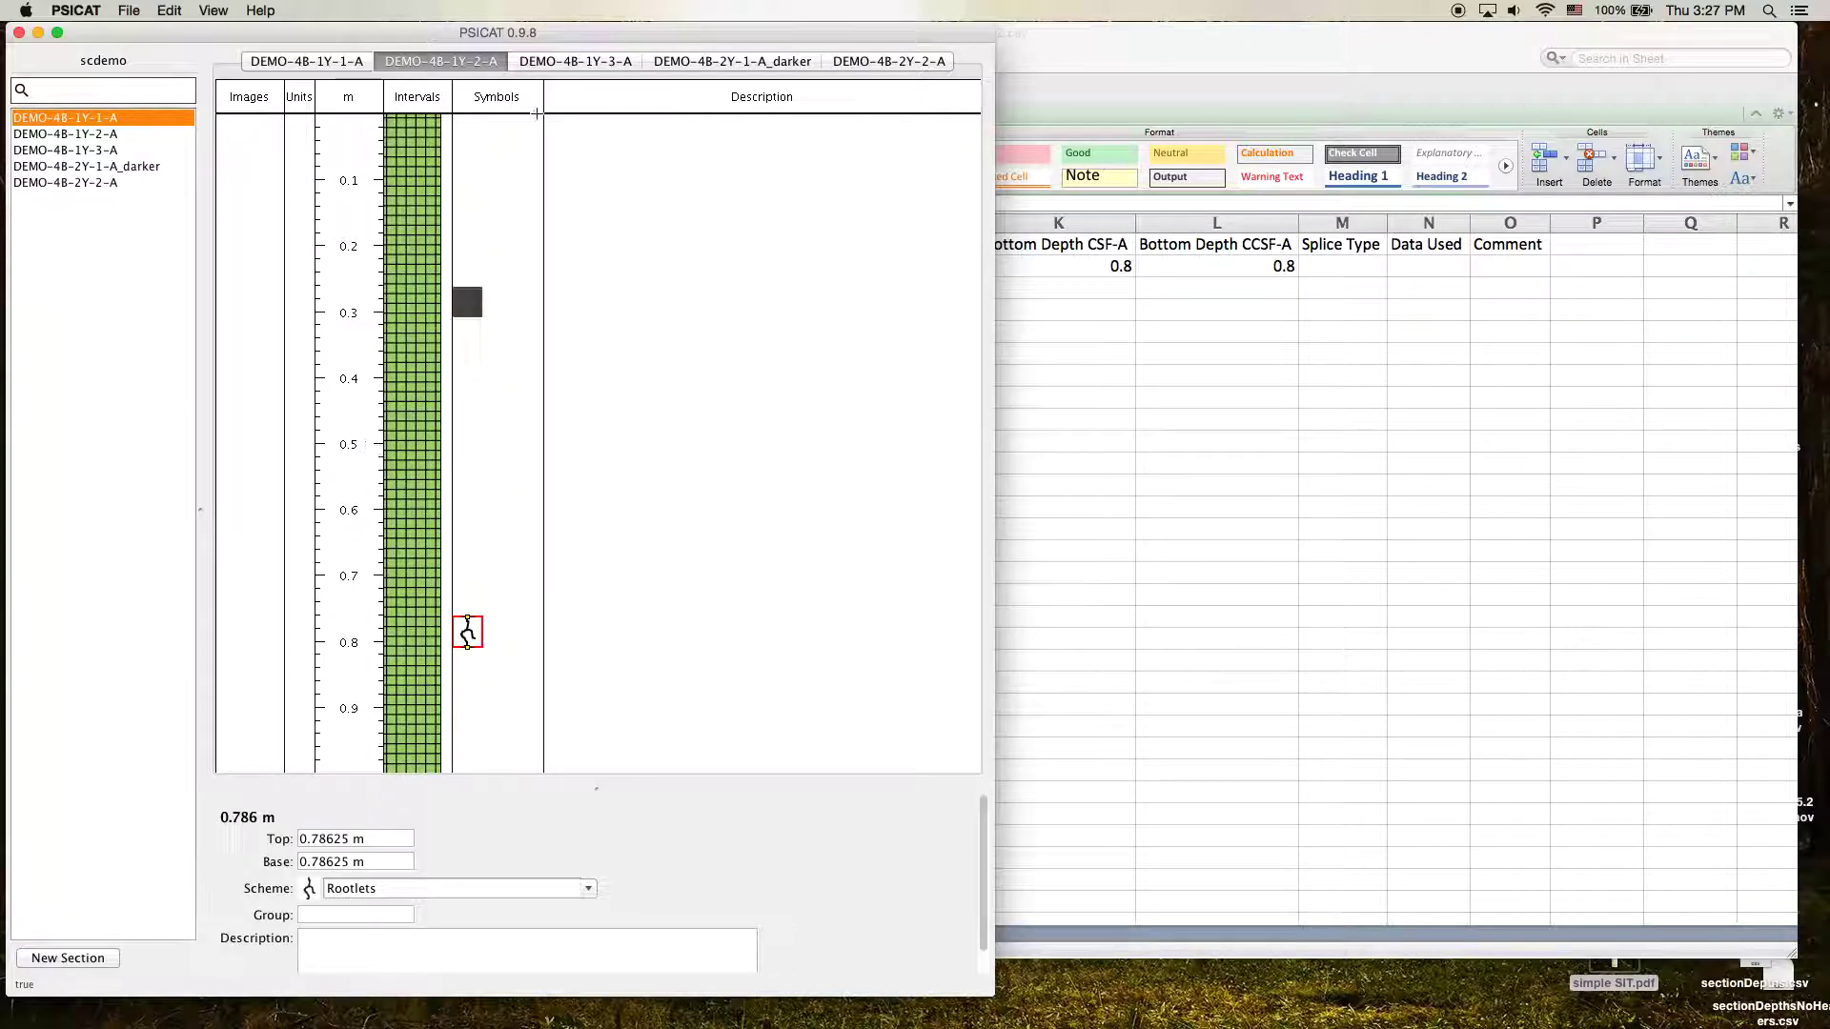
click(592, 57)
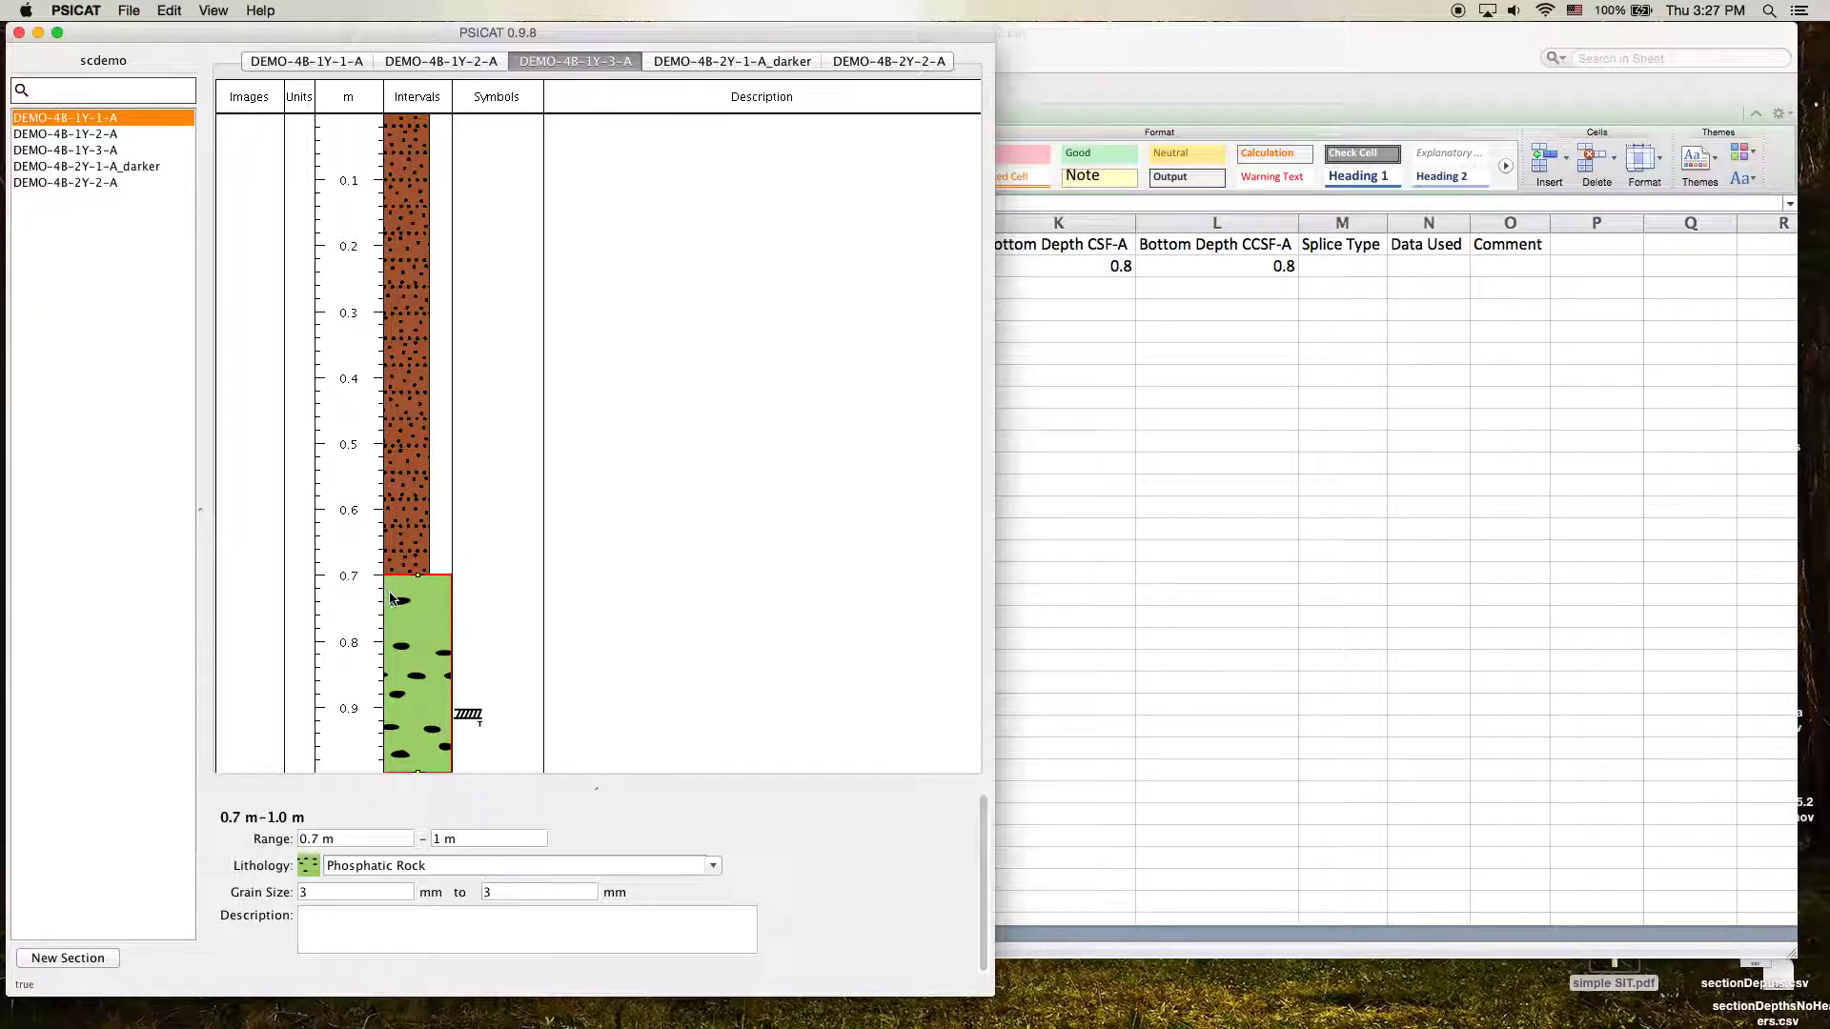
click(413, 256)
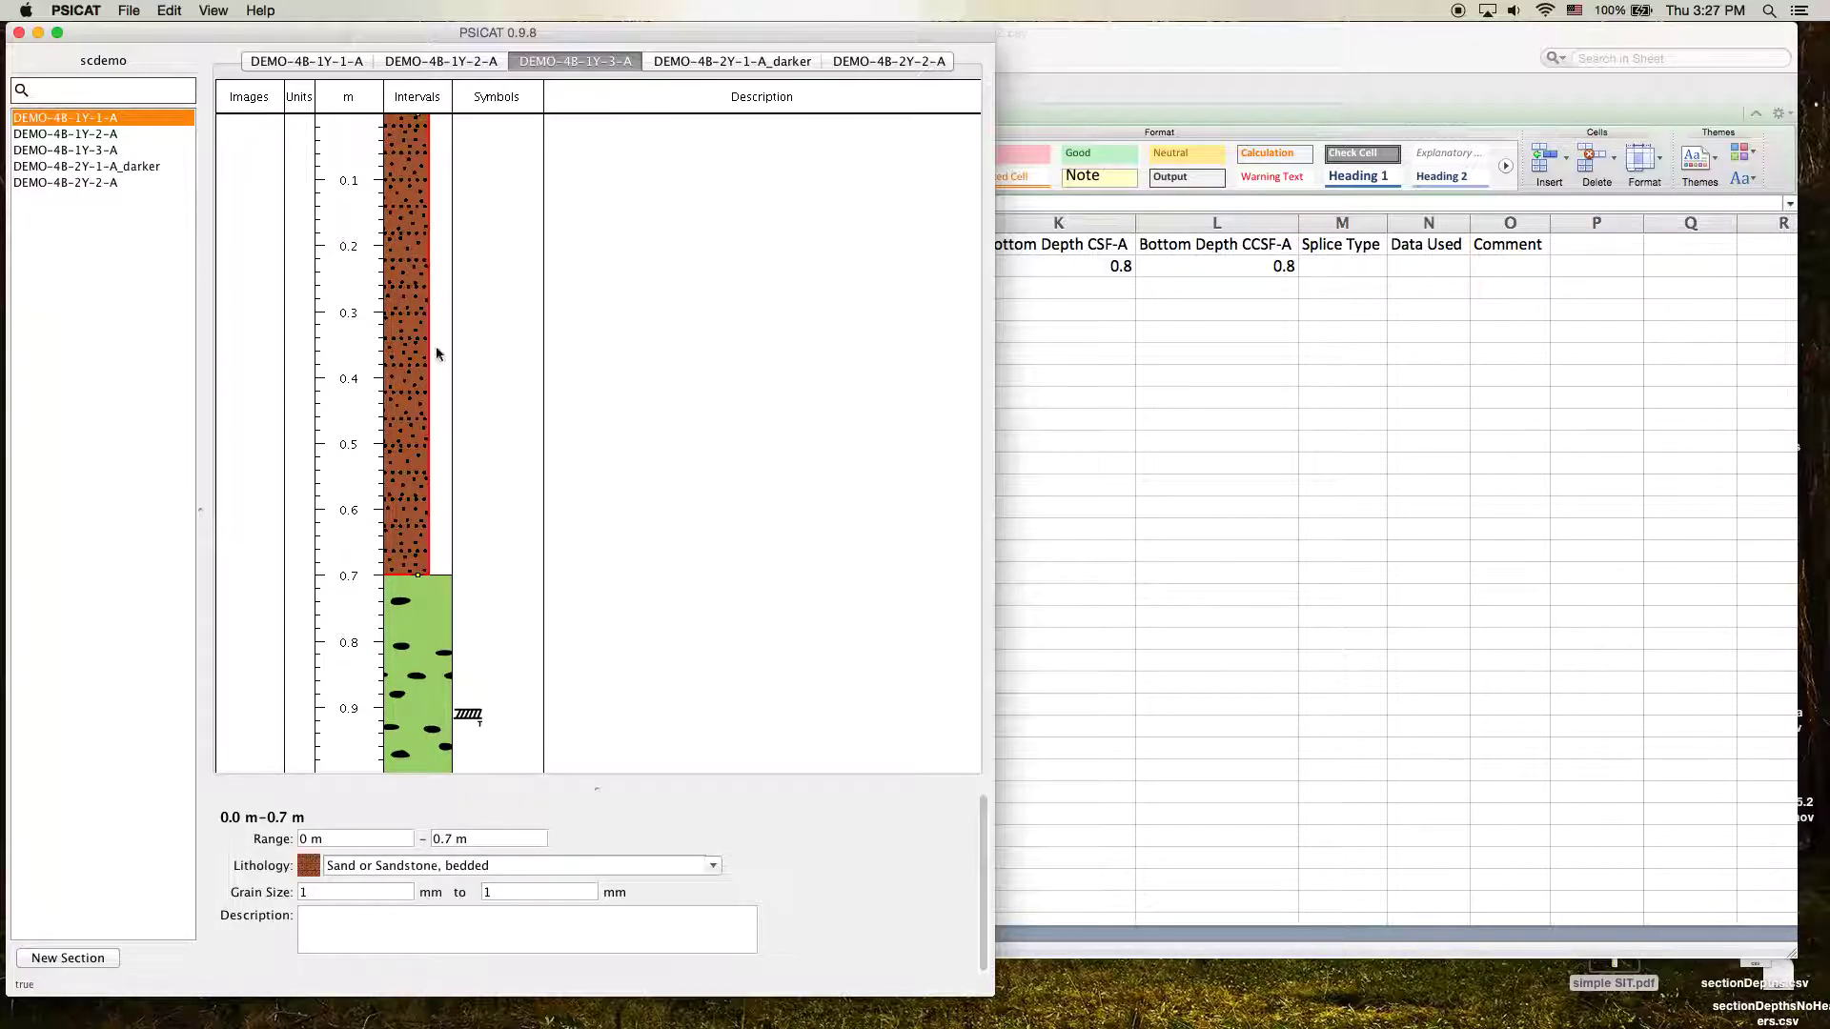
click(394, 597)
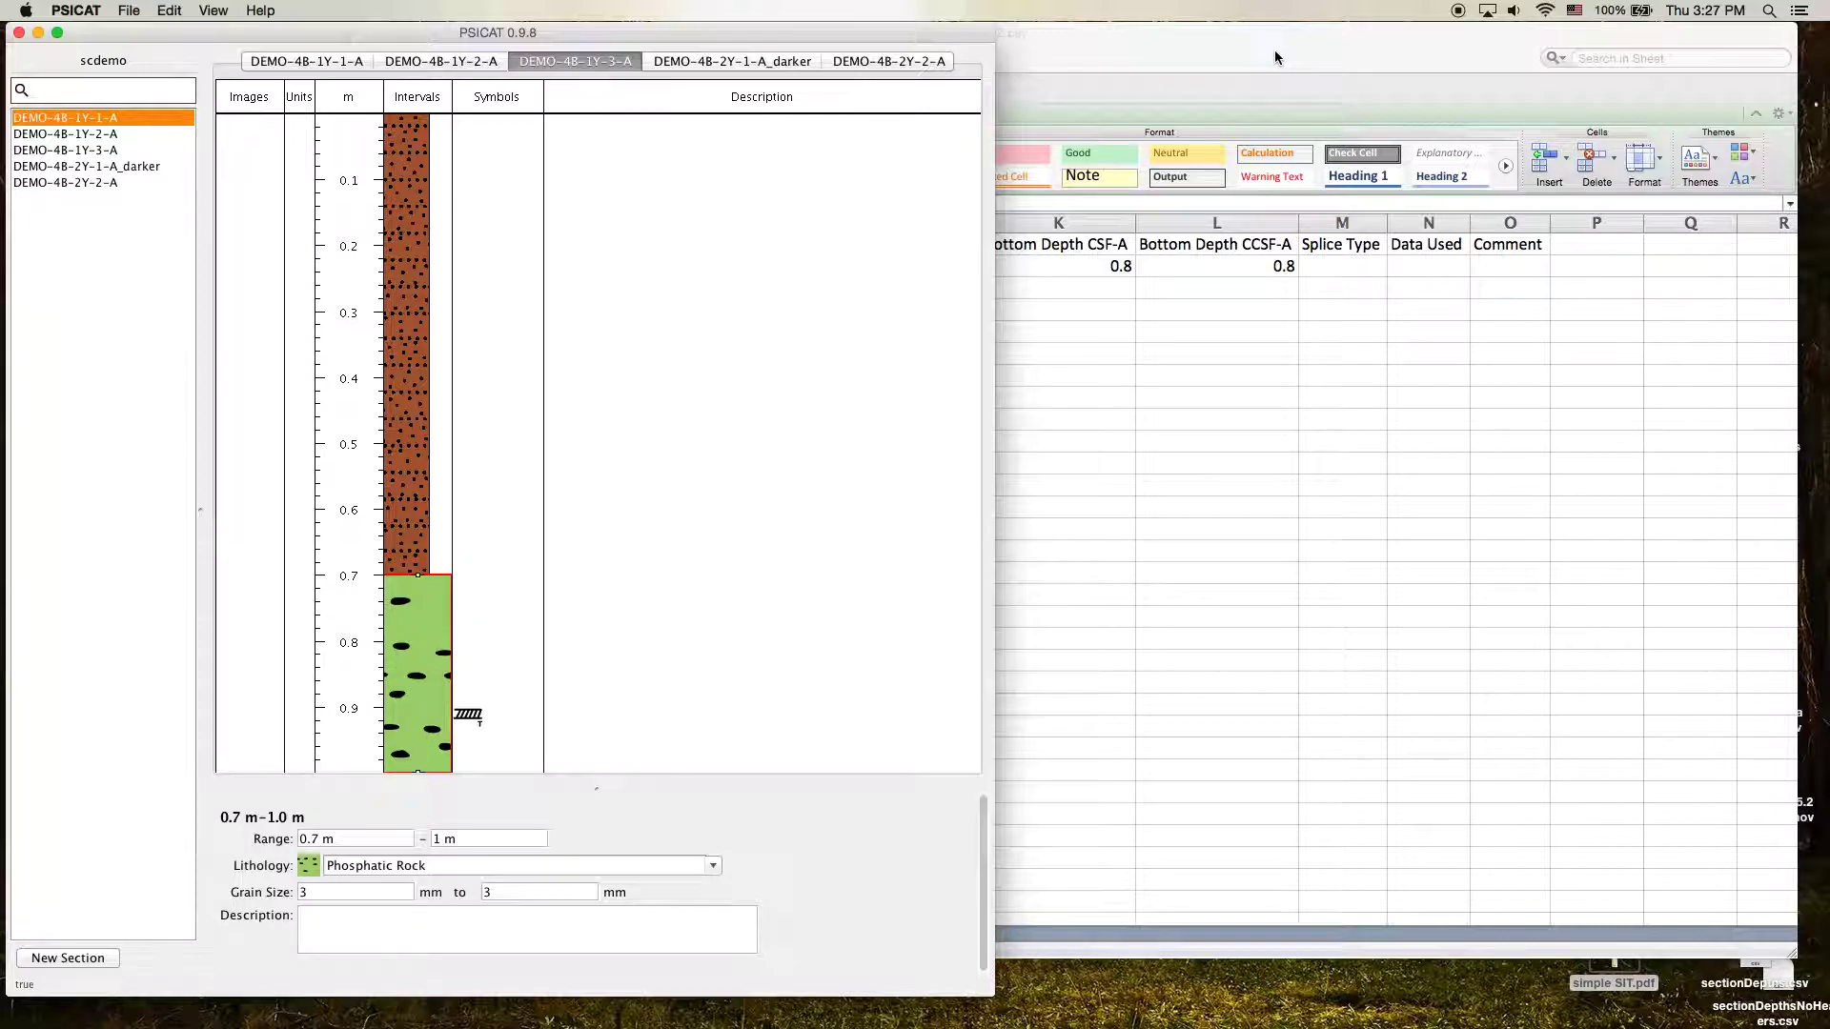
Switch back to the Excel sheet and set row 3's Bottom Offset to 75.
click(1372, 63)
text(75)
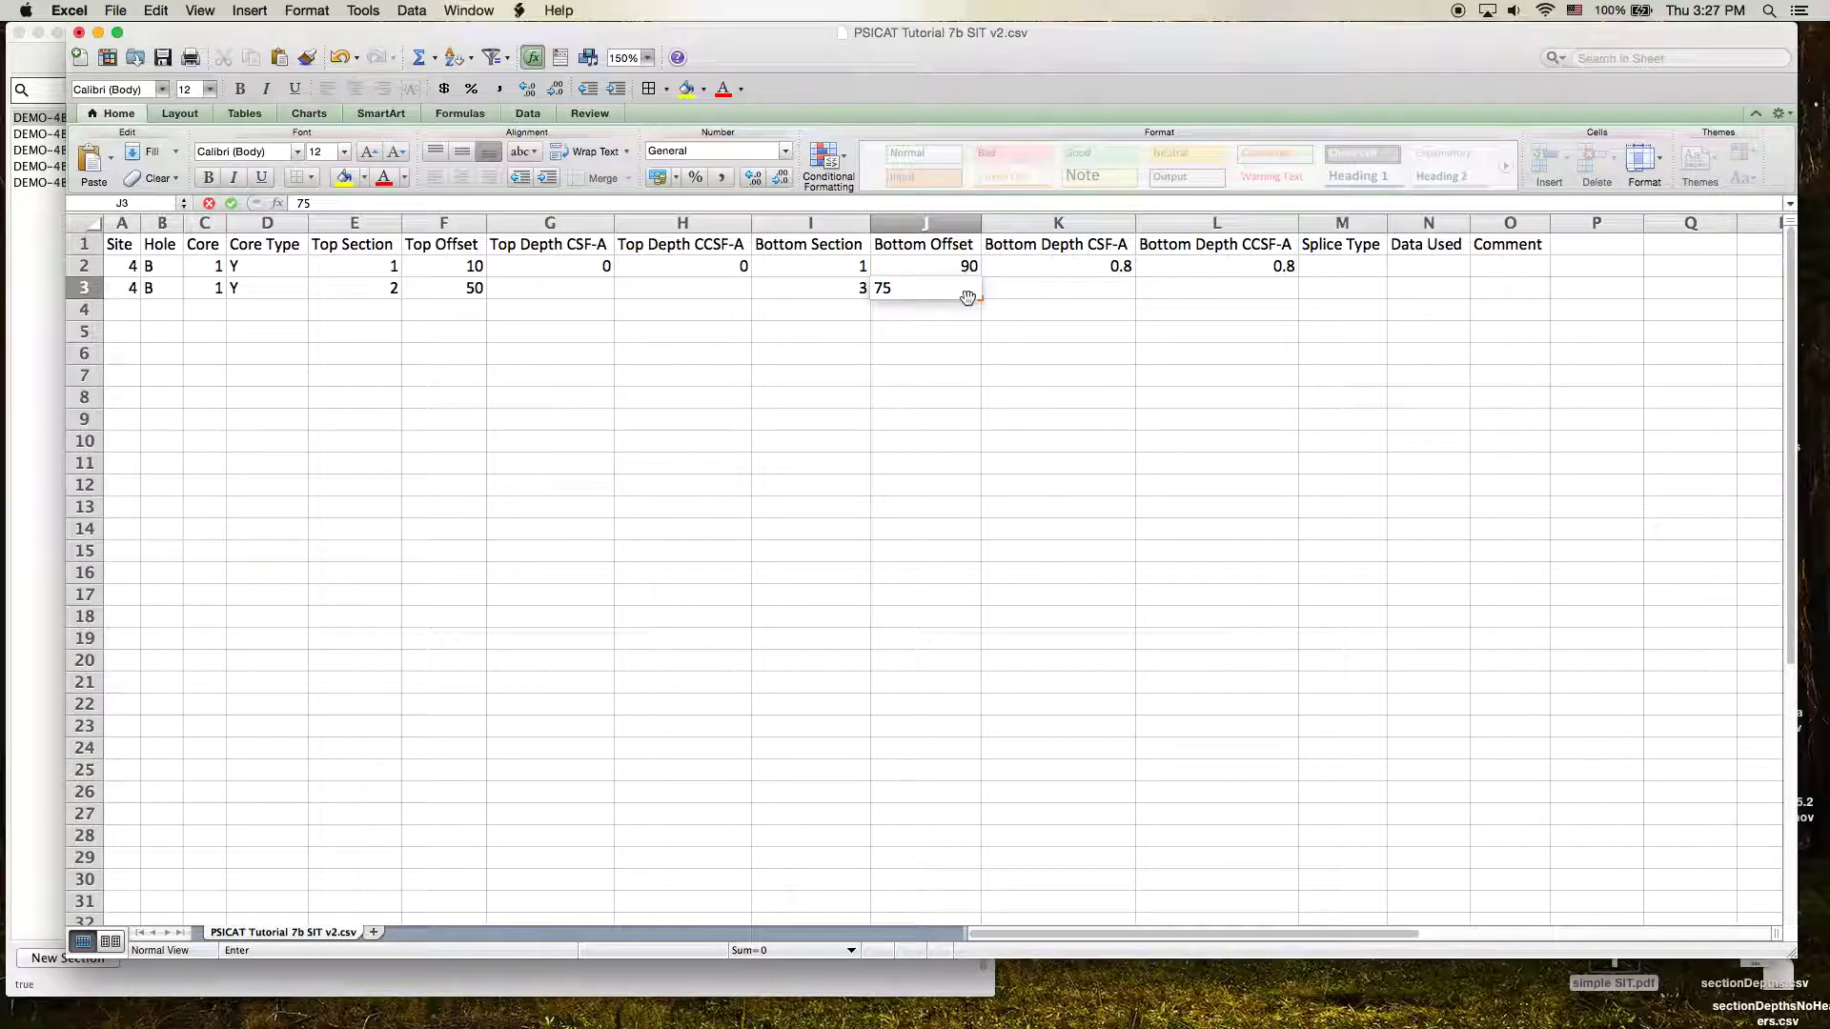
key(Tab)
Check row 2's bottom depth and enter 0.8 as row 3's Top Depth CSF-A.
key(Left)
key(Left)
key(Left)
key(Left)
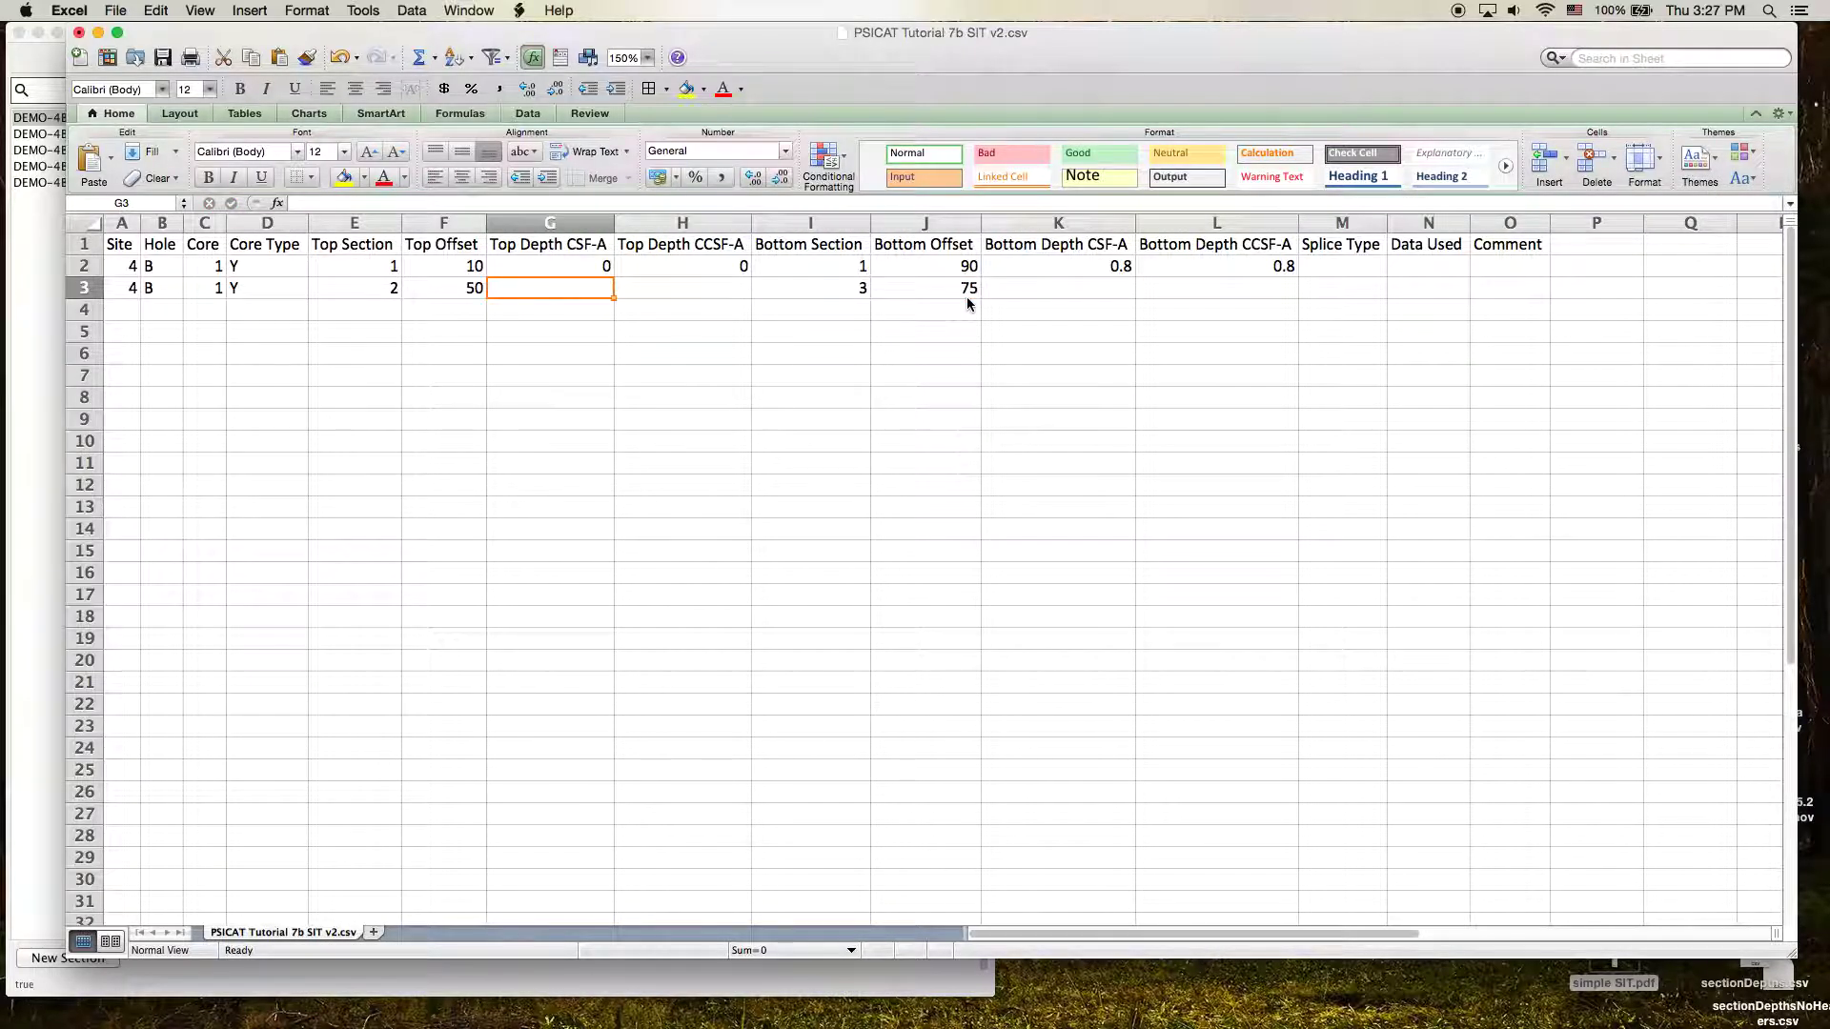
key(Right)
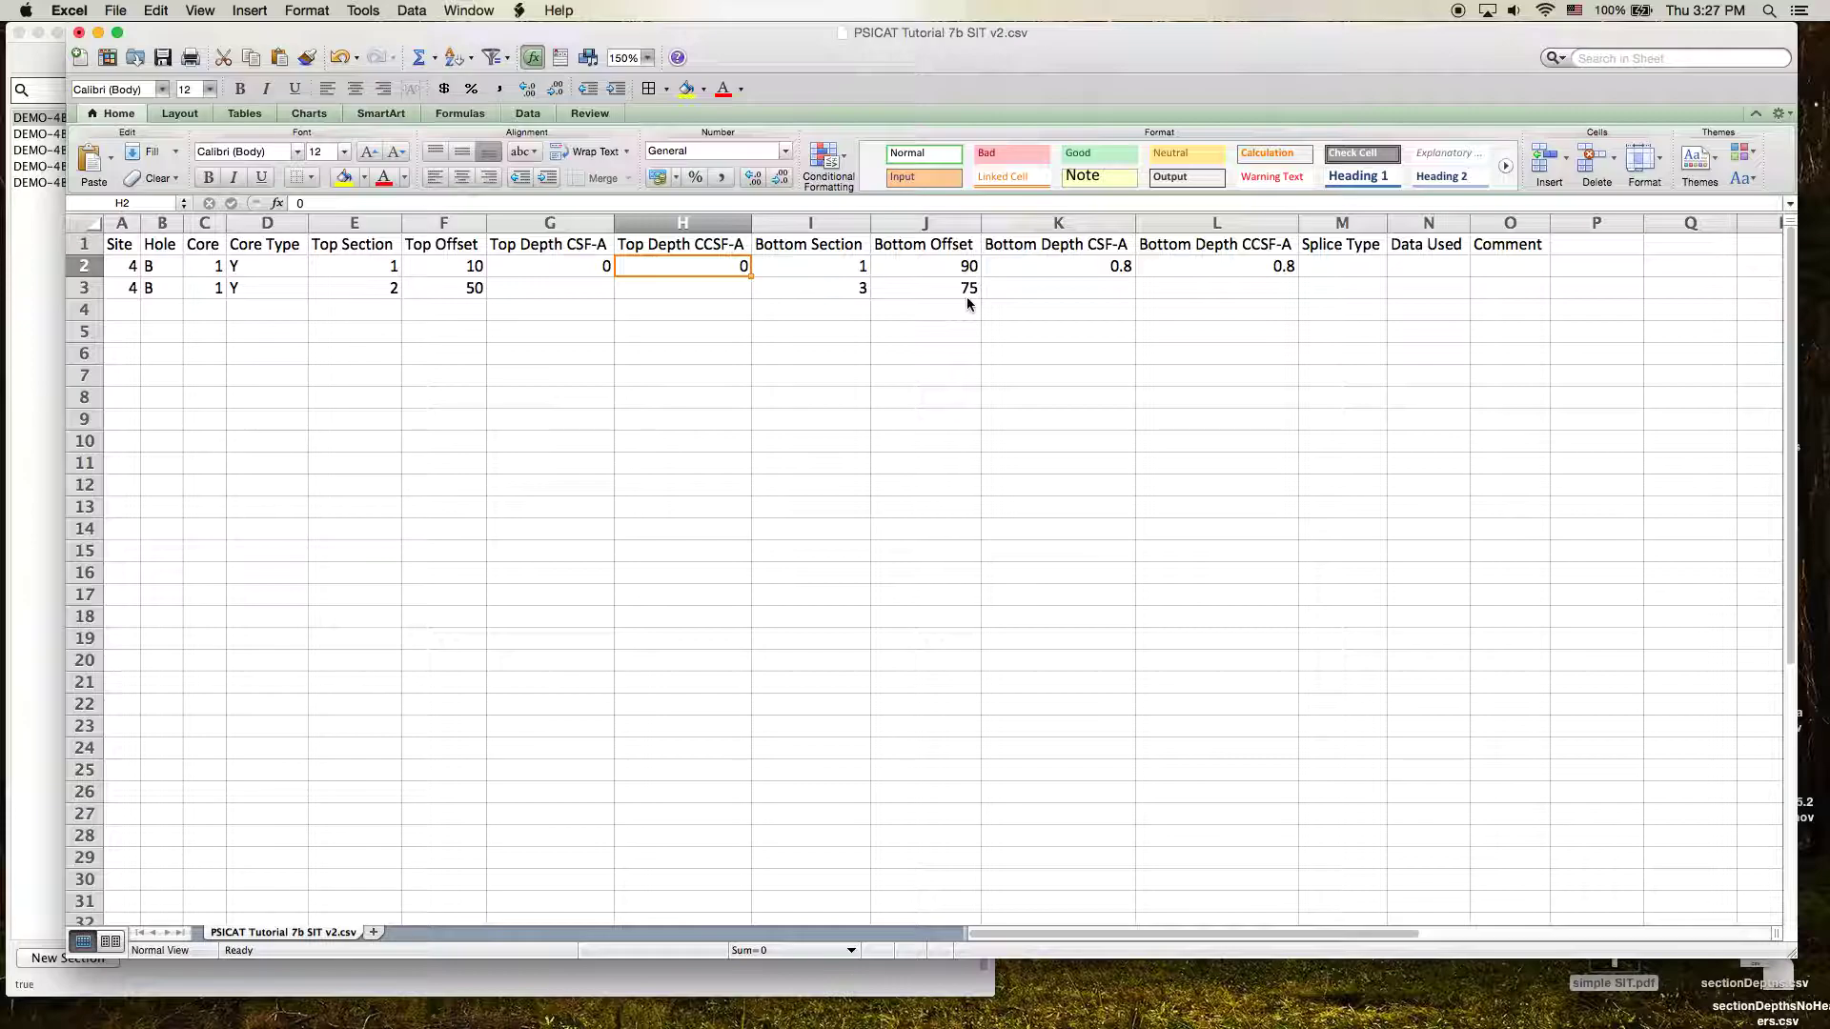
key(Left)
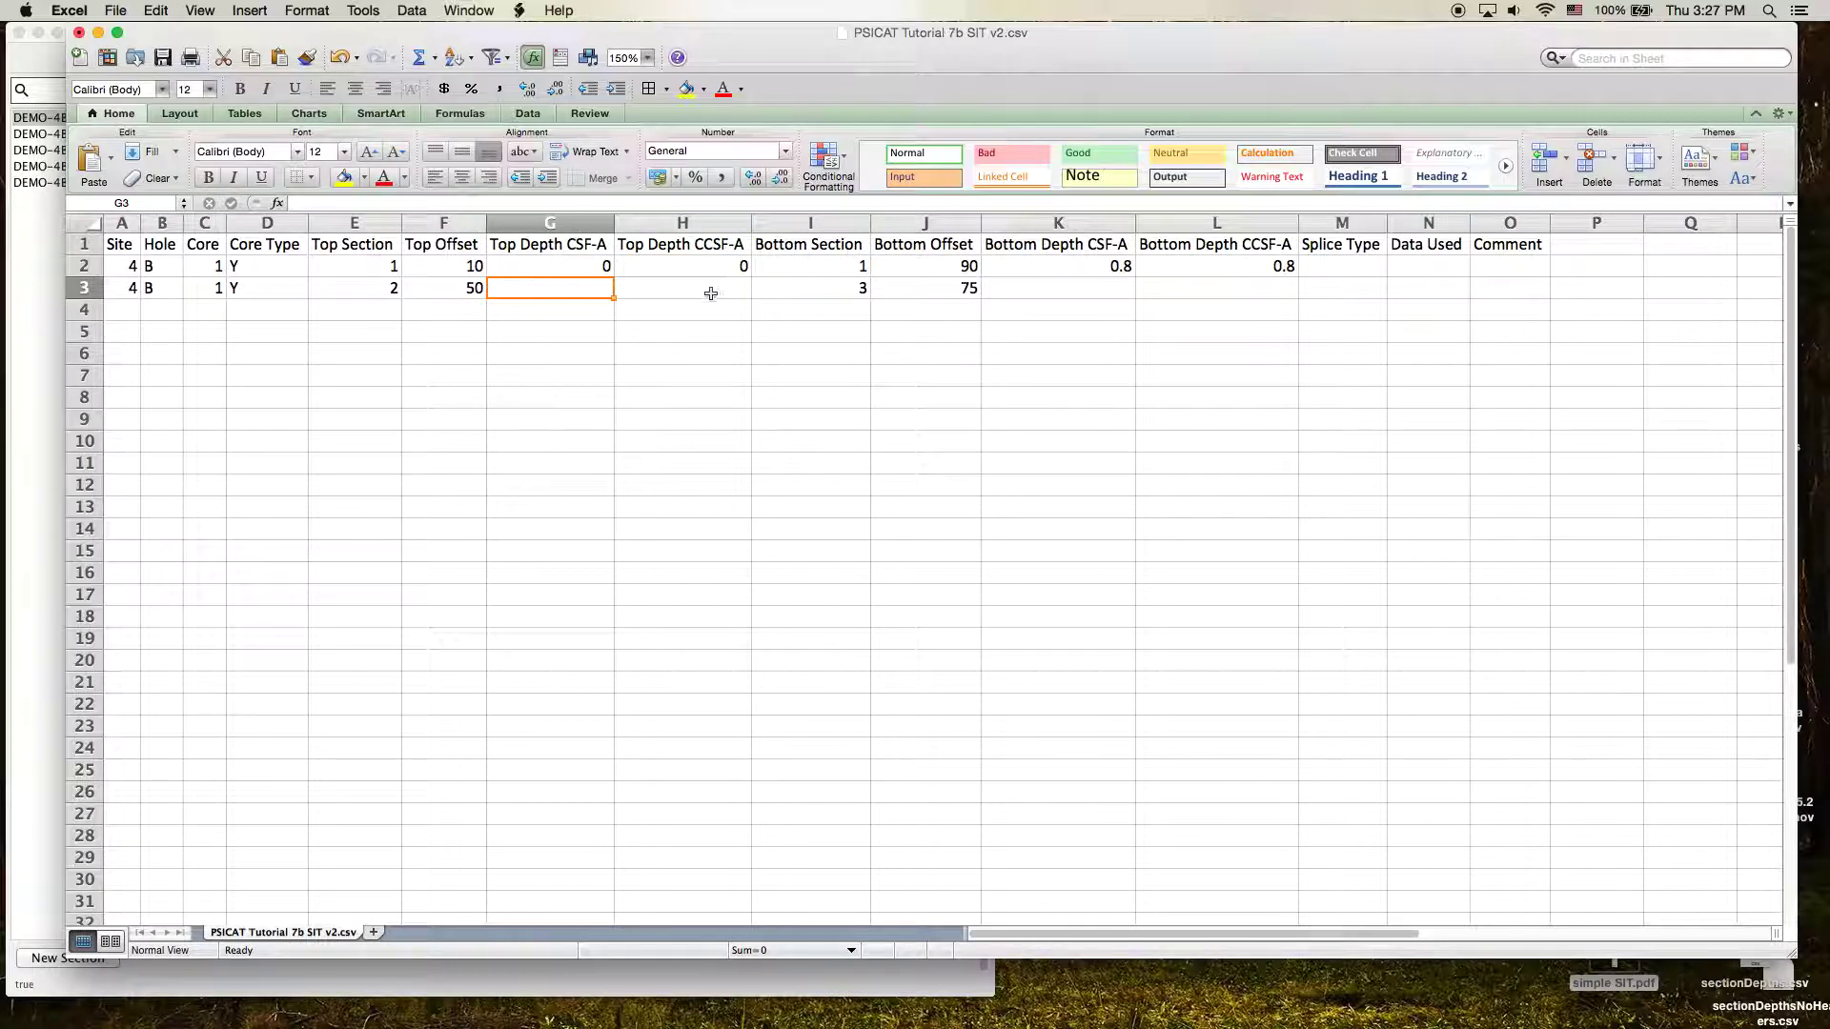
click(1216, 269)
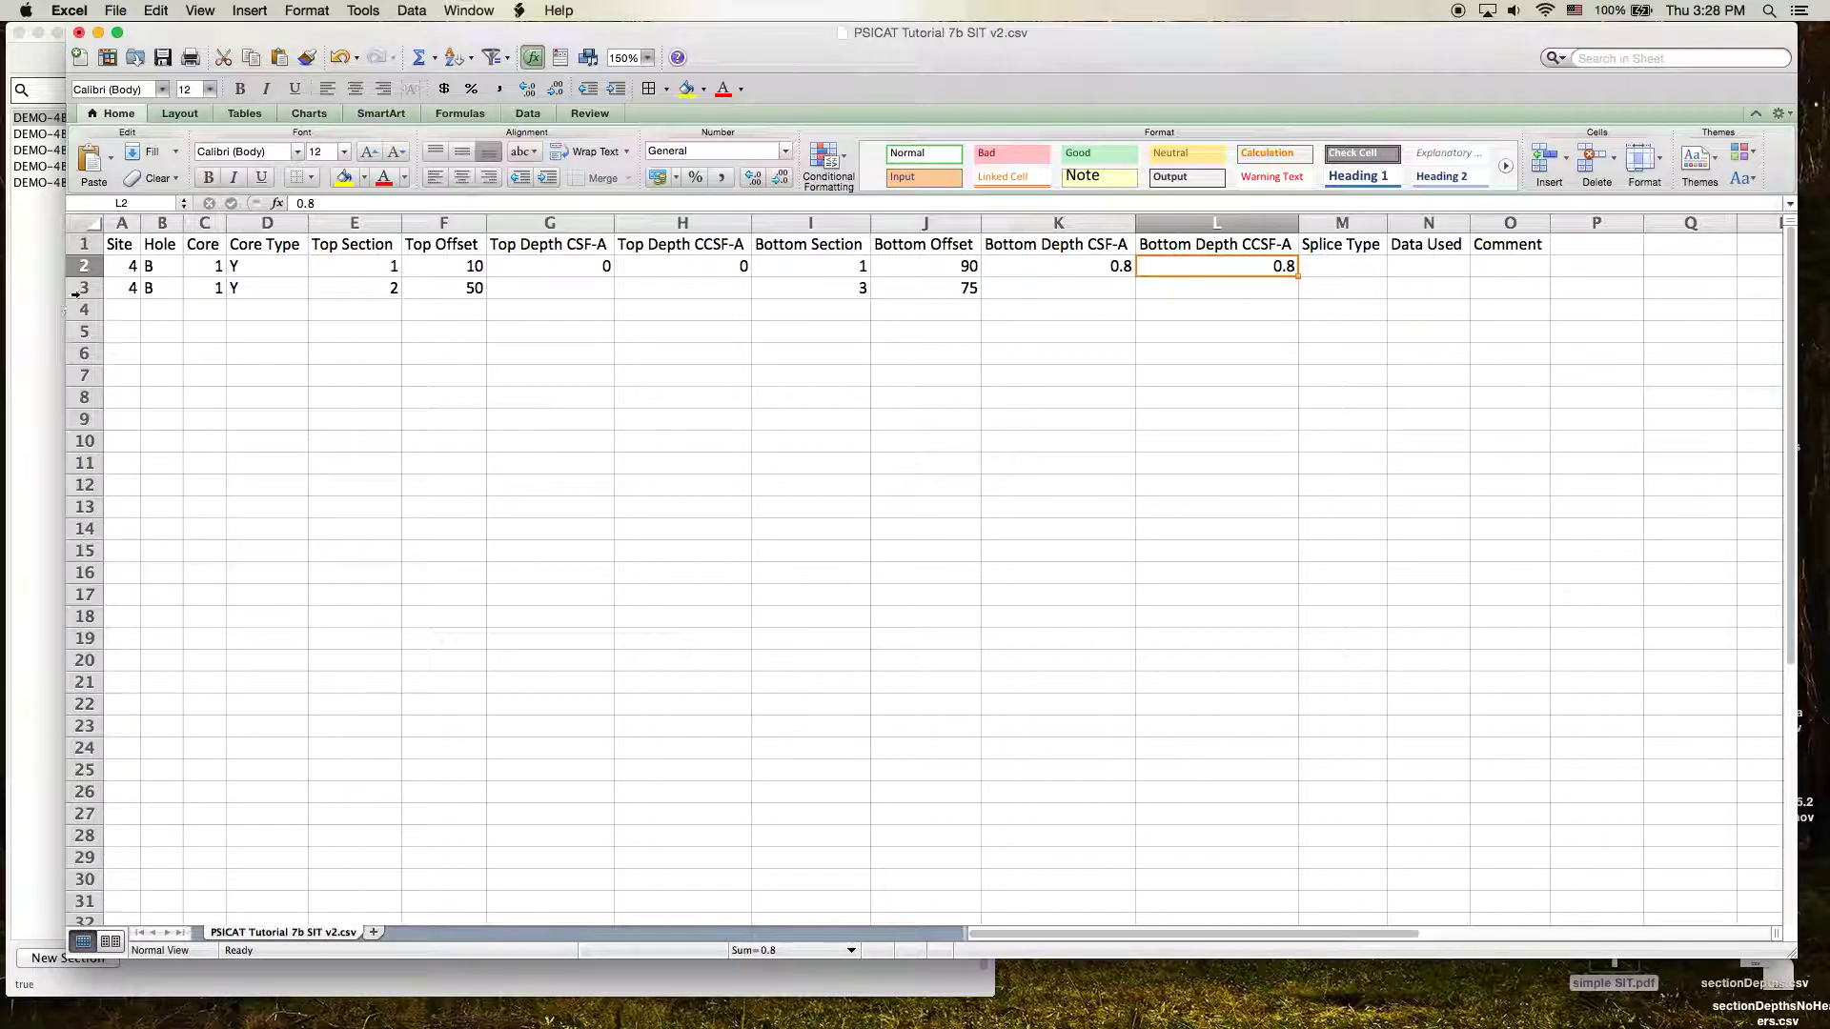
click(552, 292)
text(0.8)
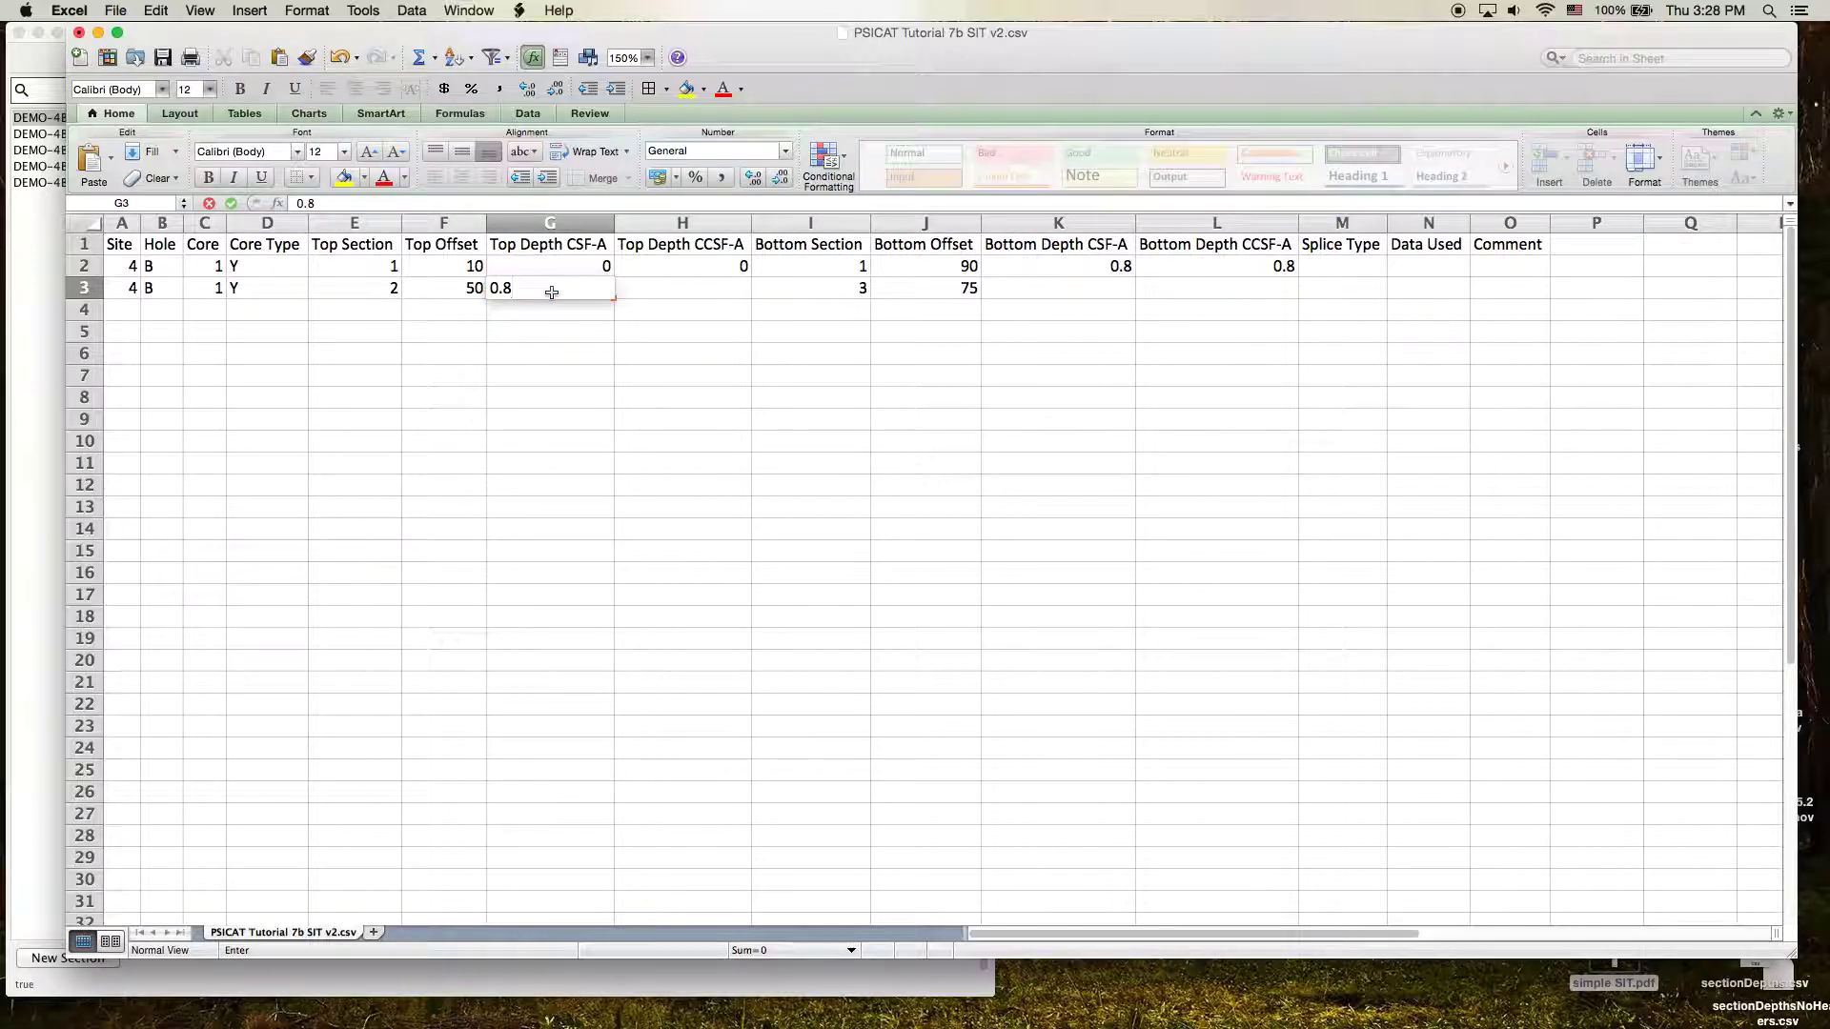
key(Tab)
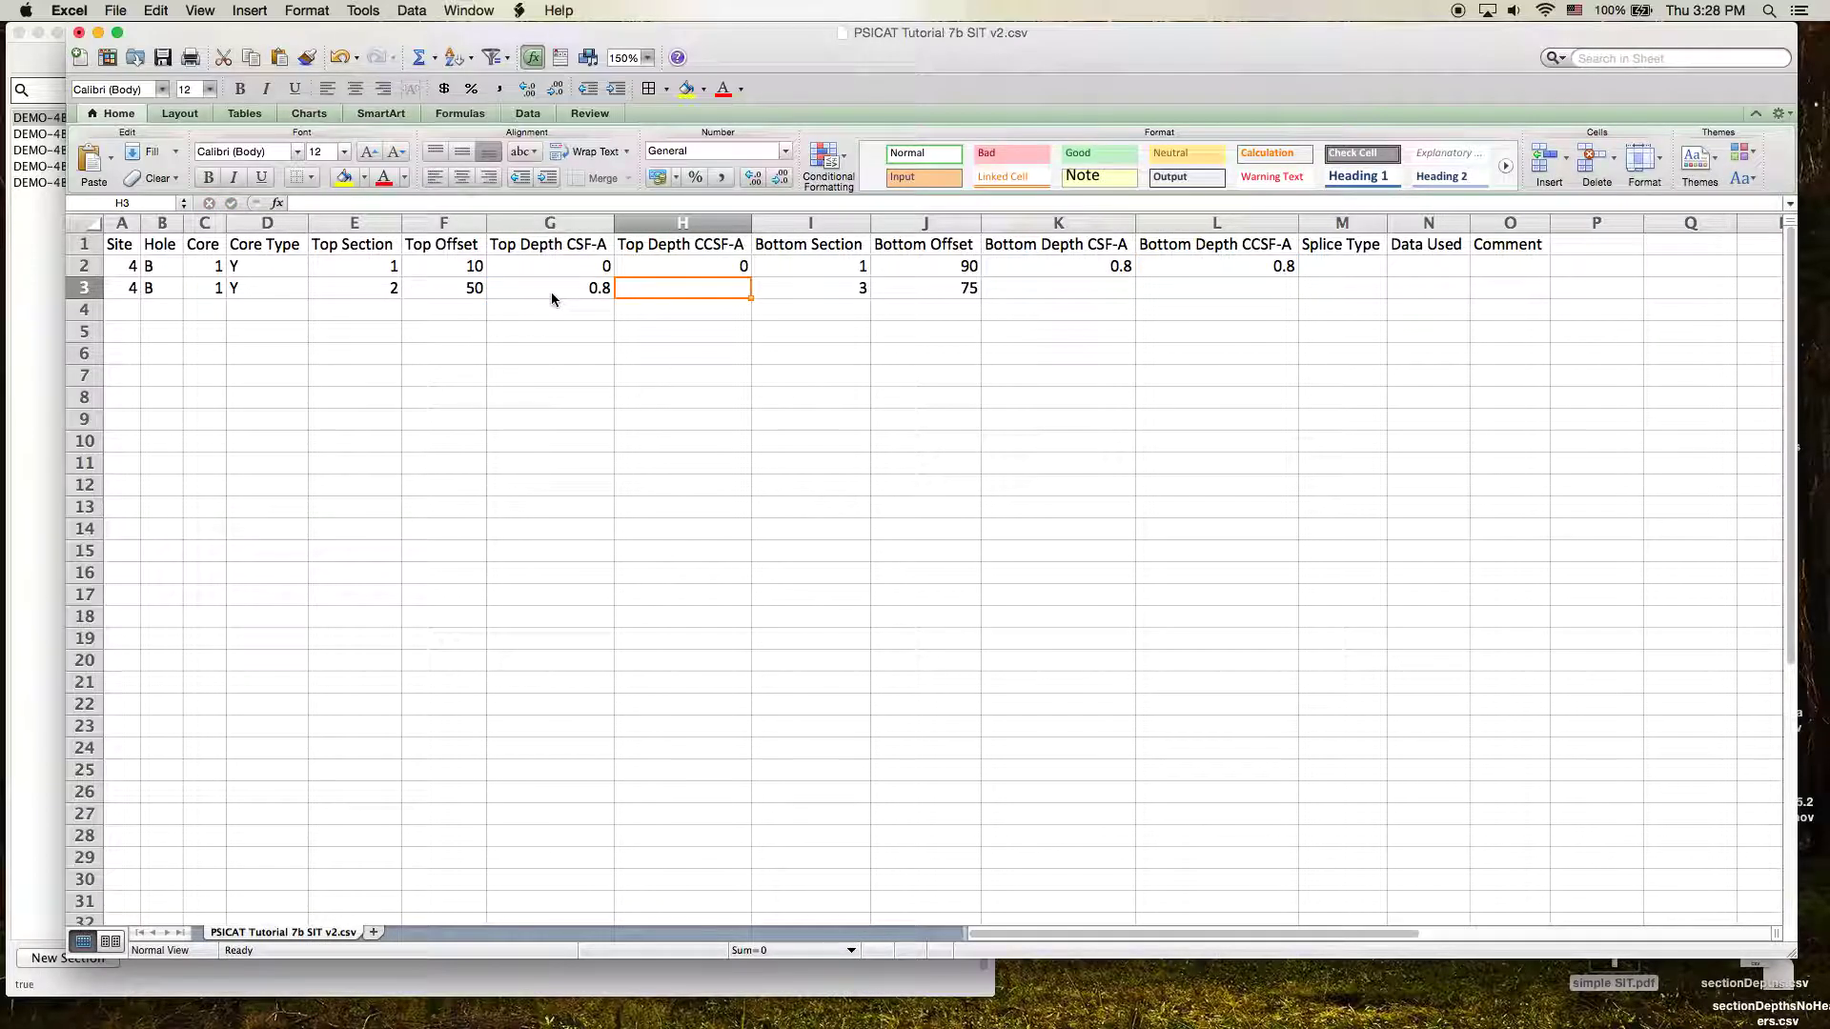
Set row 3's Top Depth CCSF-A to 0.8 as well.
click(458, 288)
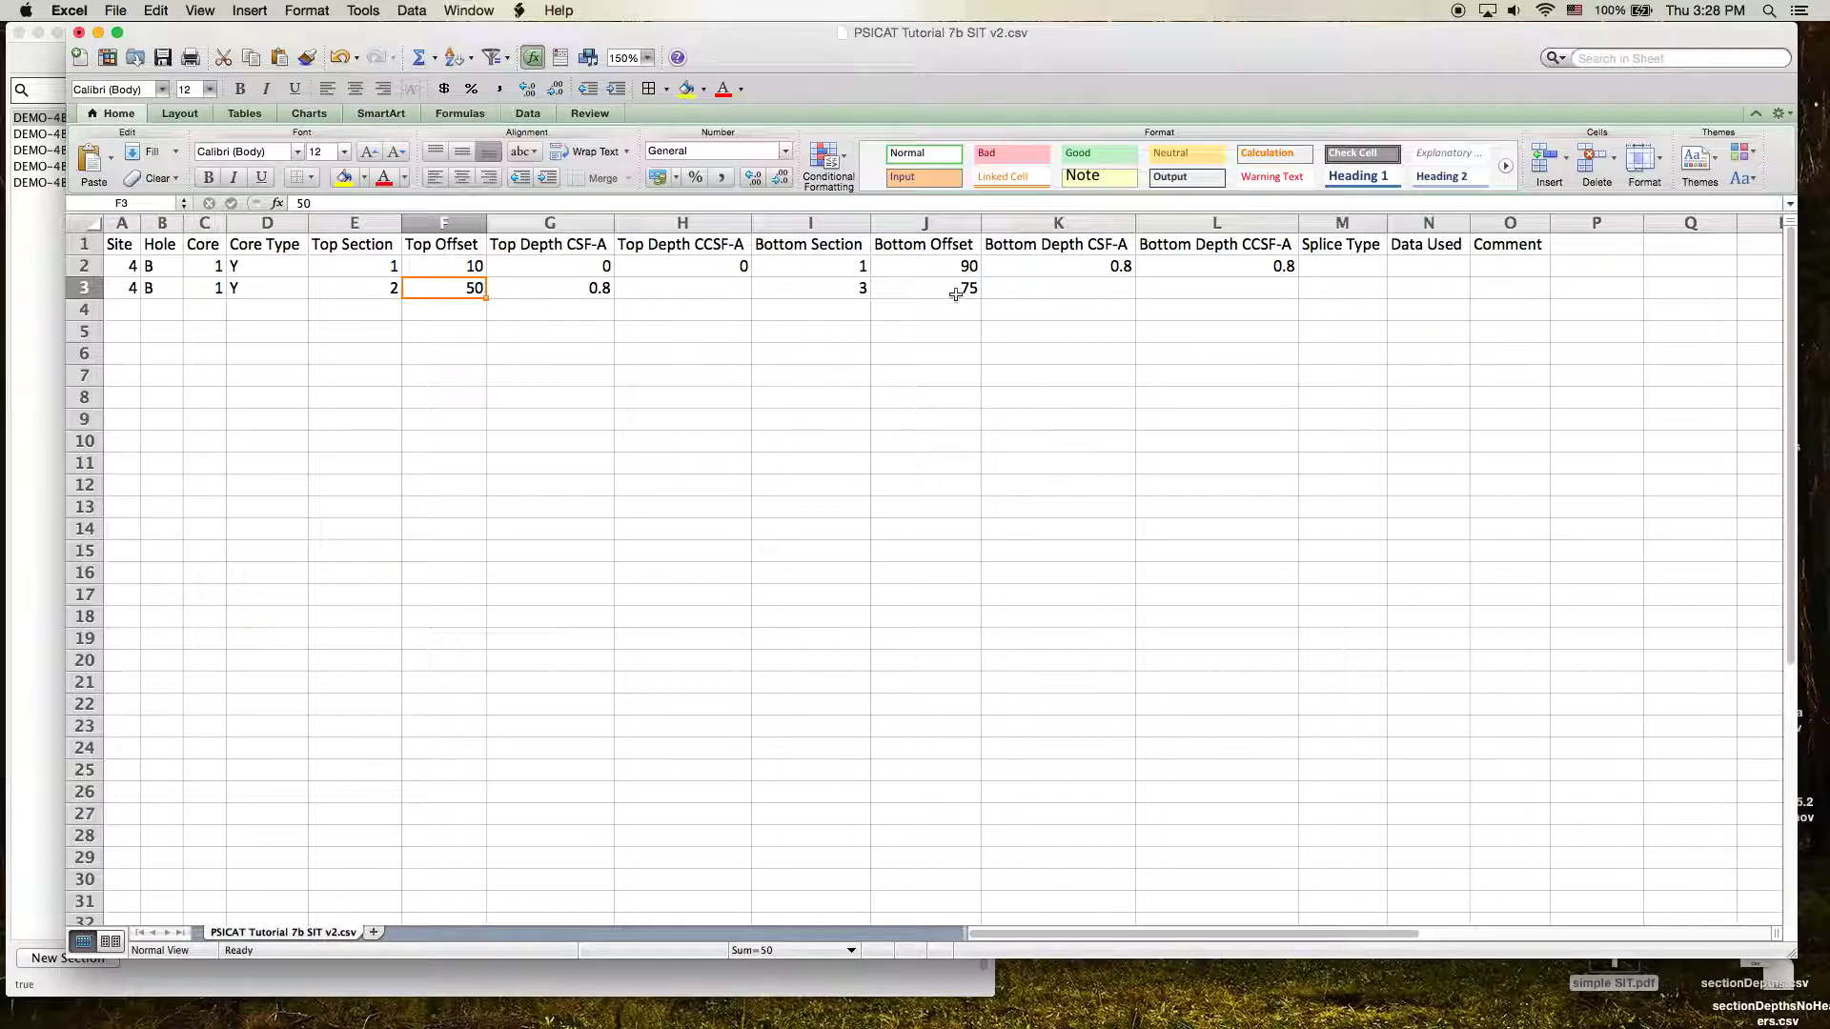
click(714, 292)
text(0.8)
key(Tab)
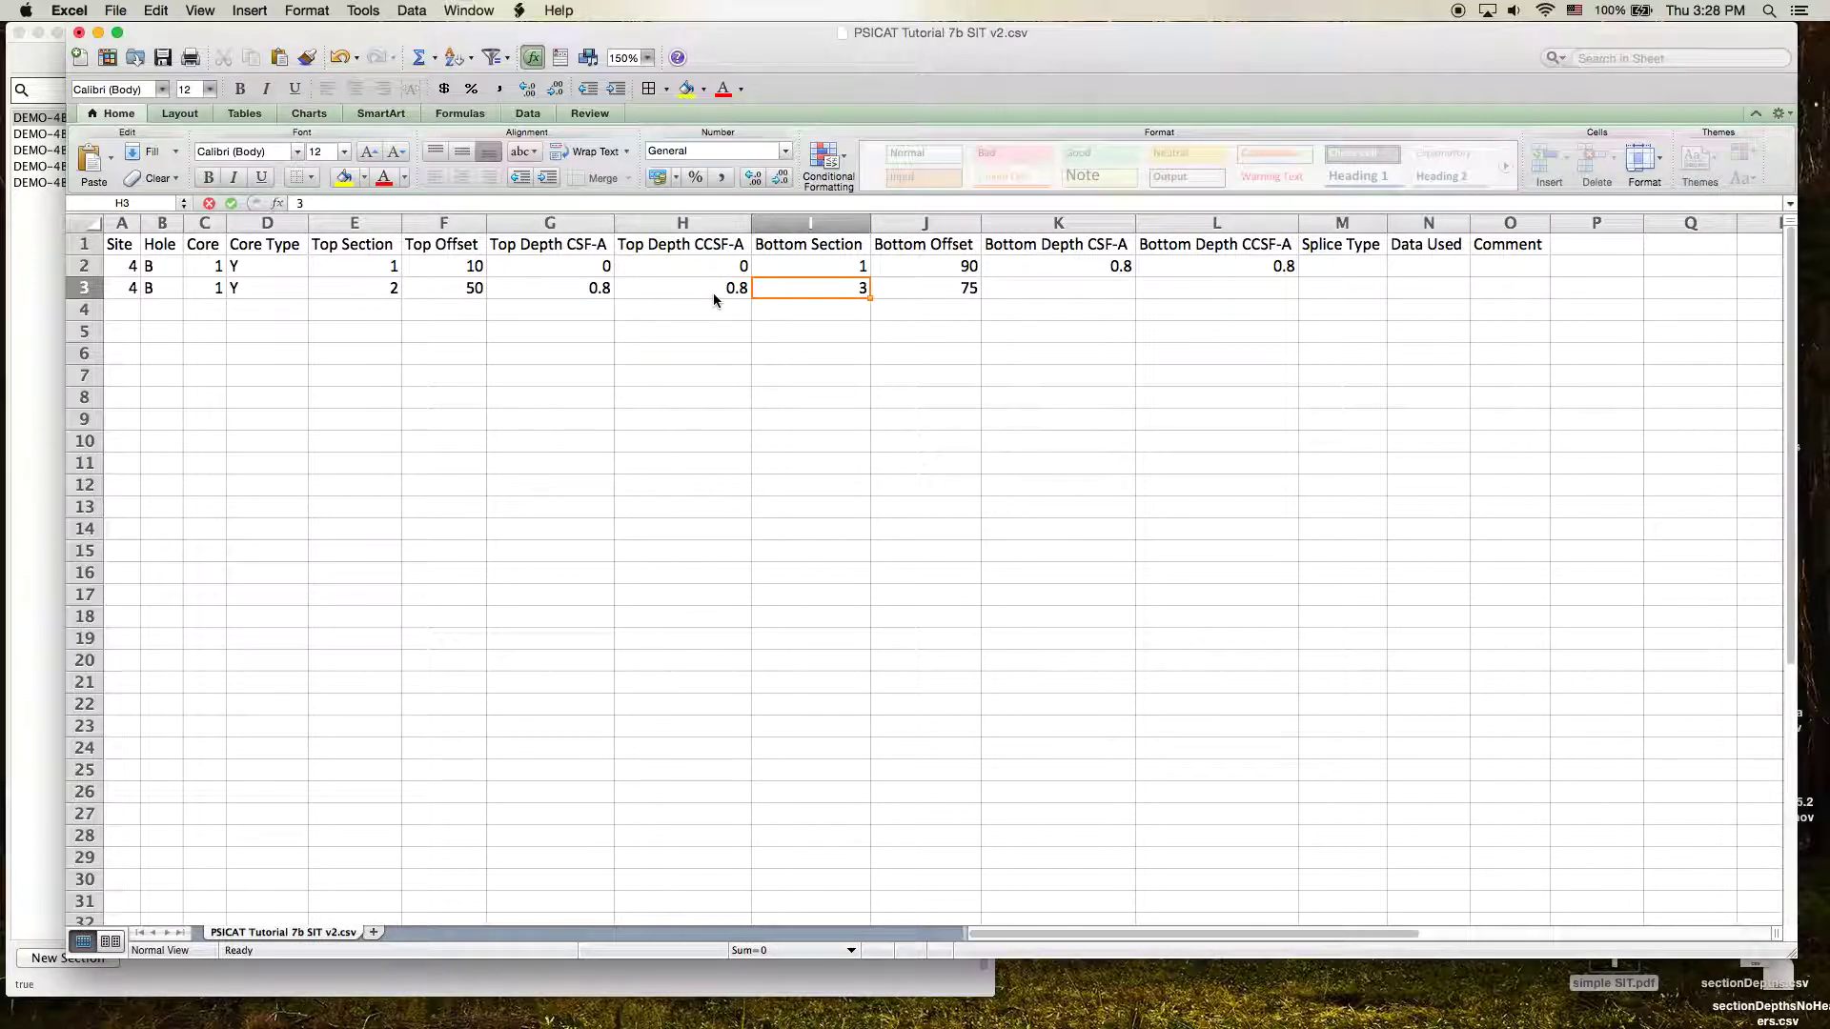
Set both Bottom Depth CSF-A and Bottom Depth CCSF-A in row 3 to 2.05.
key(Tab)
key(Tab)
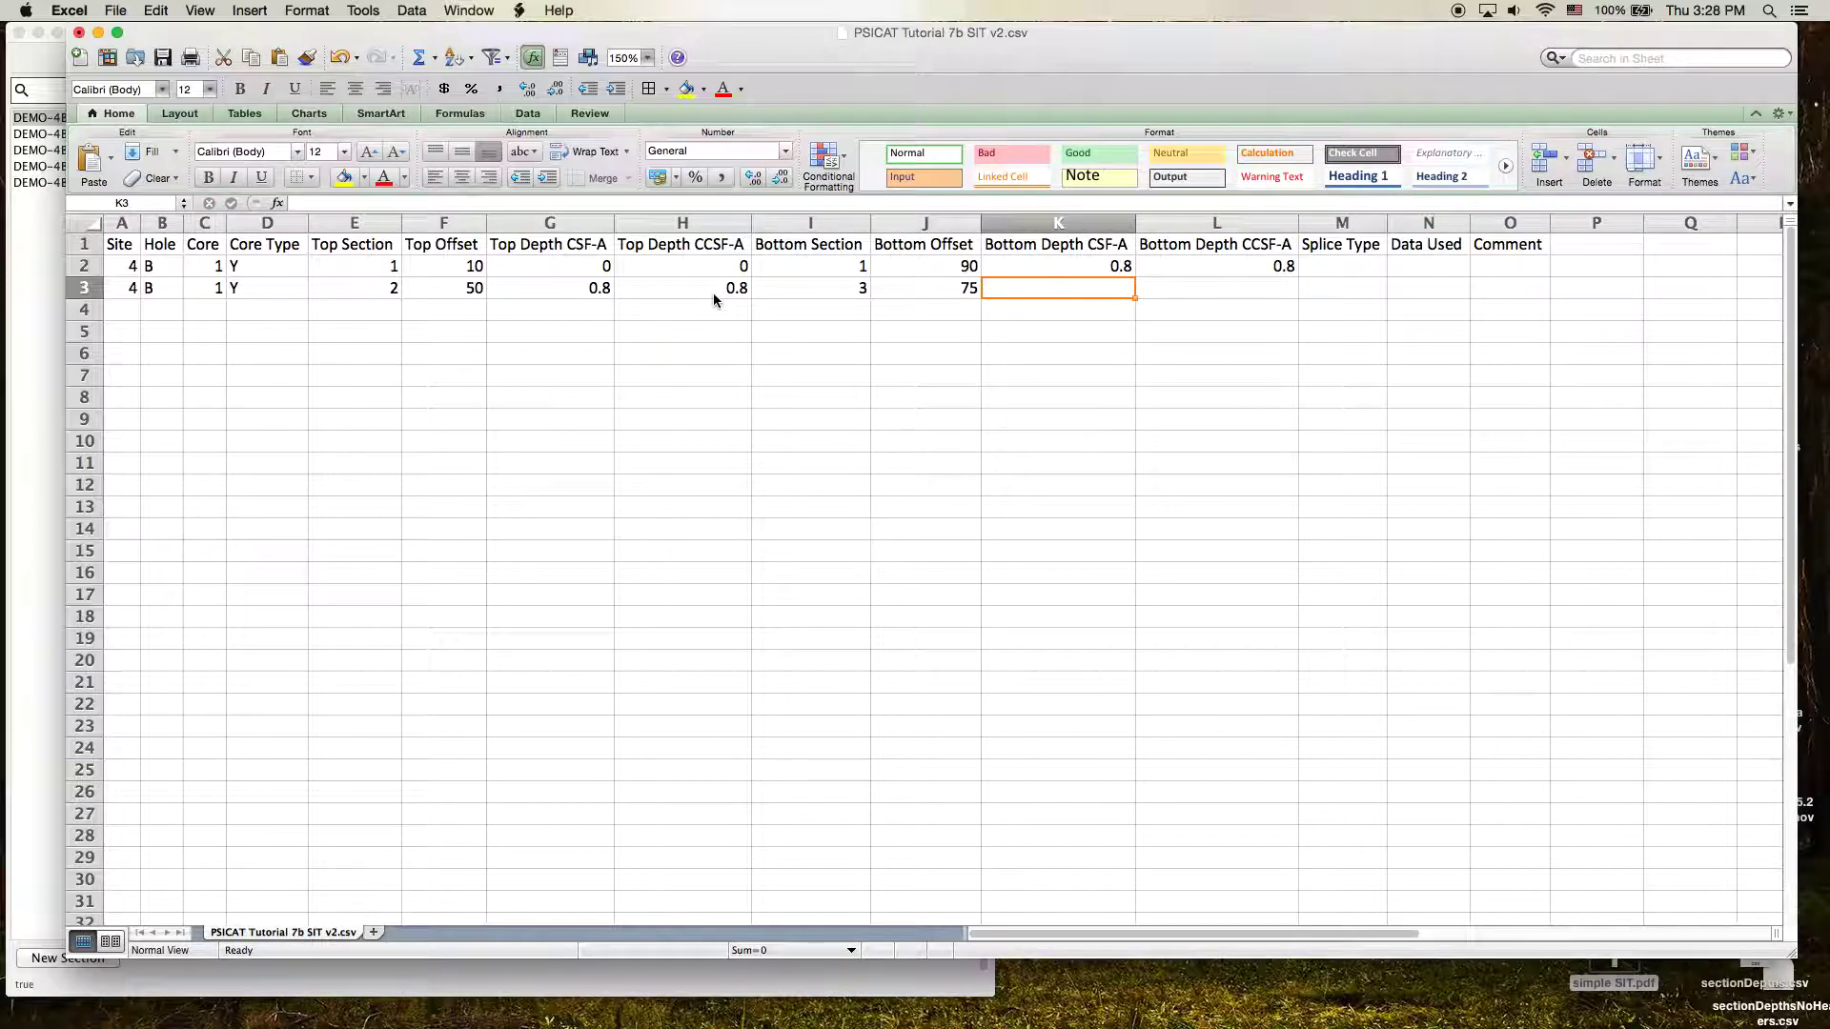
text(2.05)
key(Tab)
text(2.05)
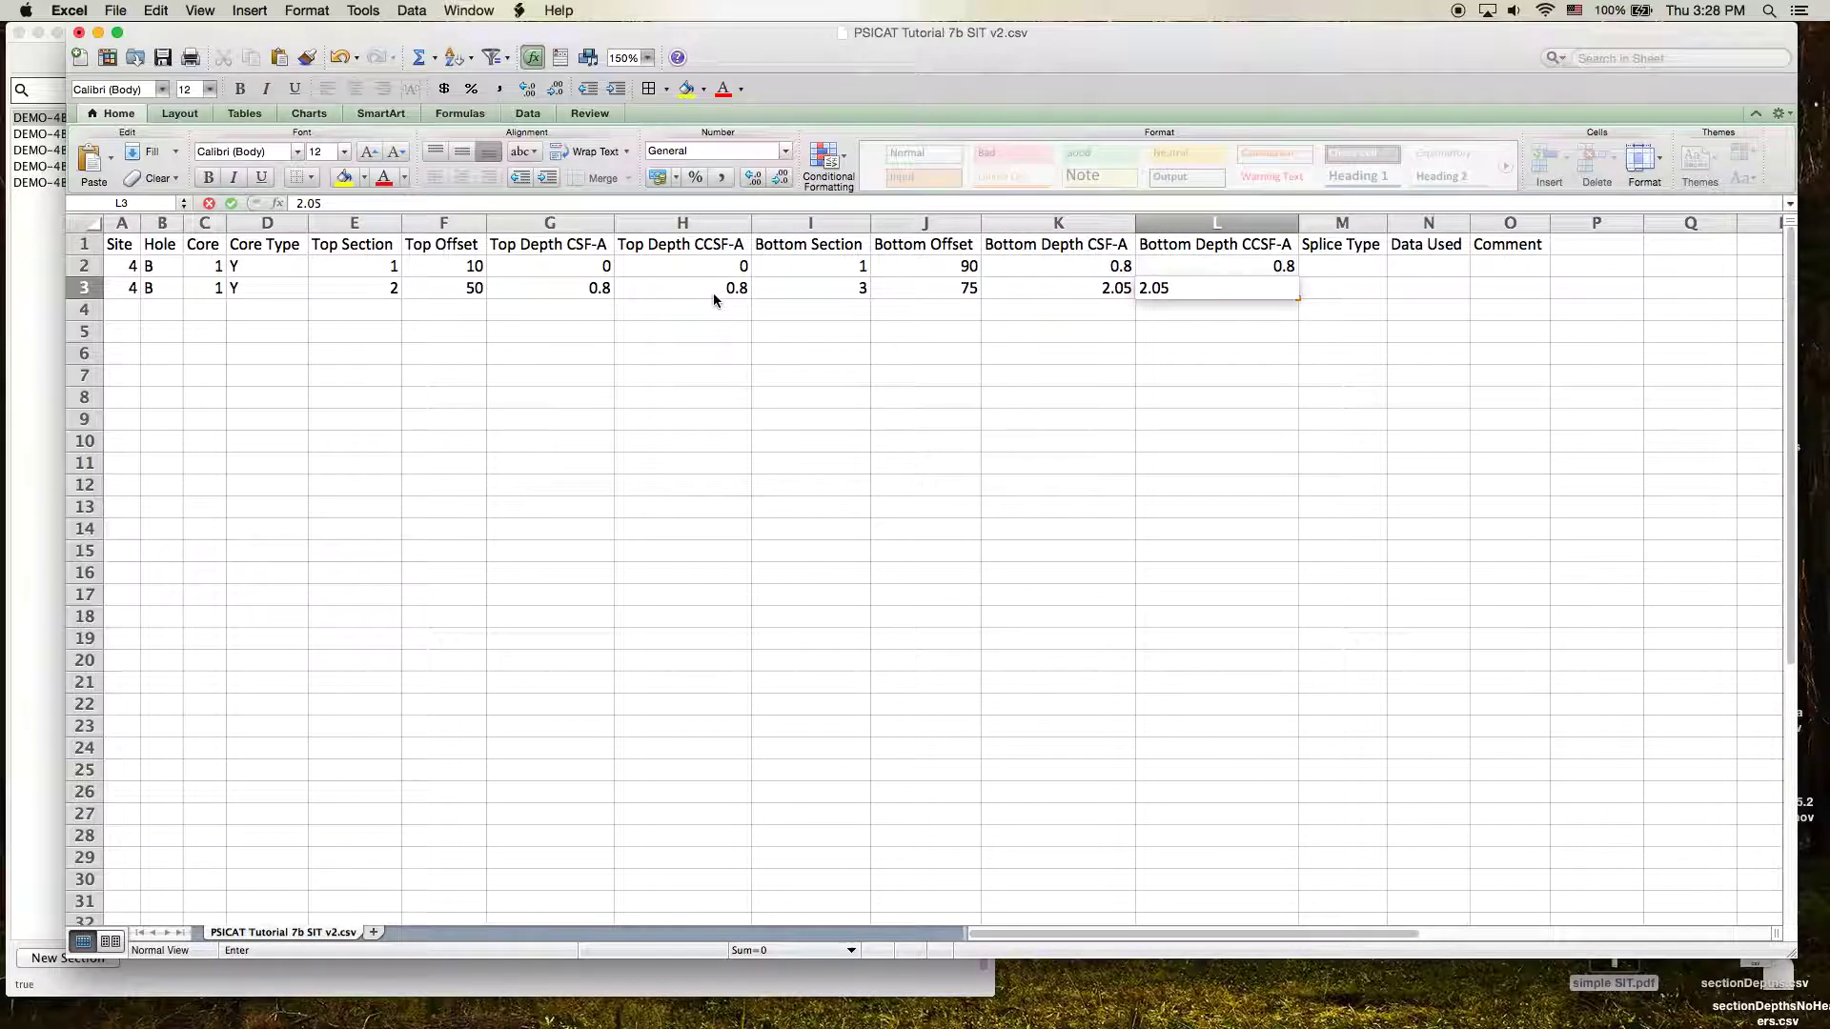
key(Tab)
Go to the Site cell of the empty row 4.
key(Left)
key(Left)
key(Left)
key(Left)
key(Left)
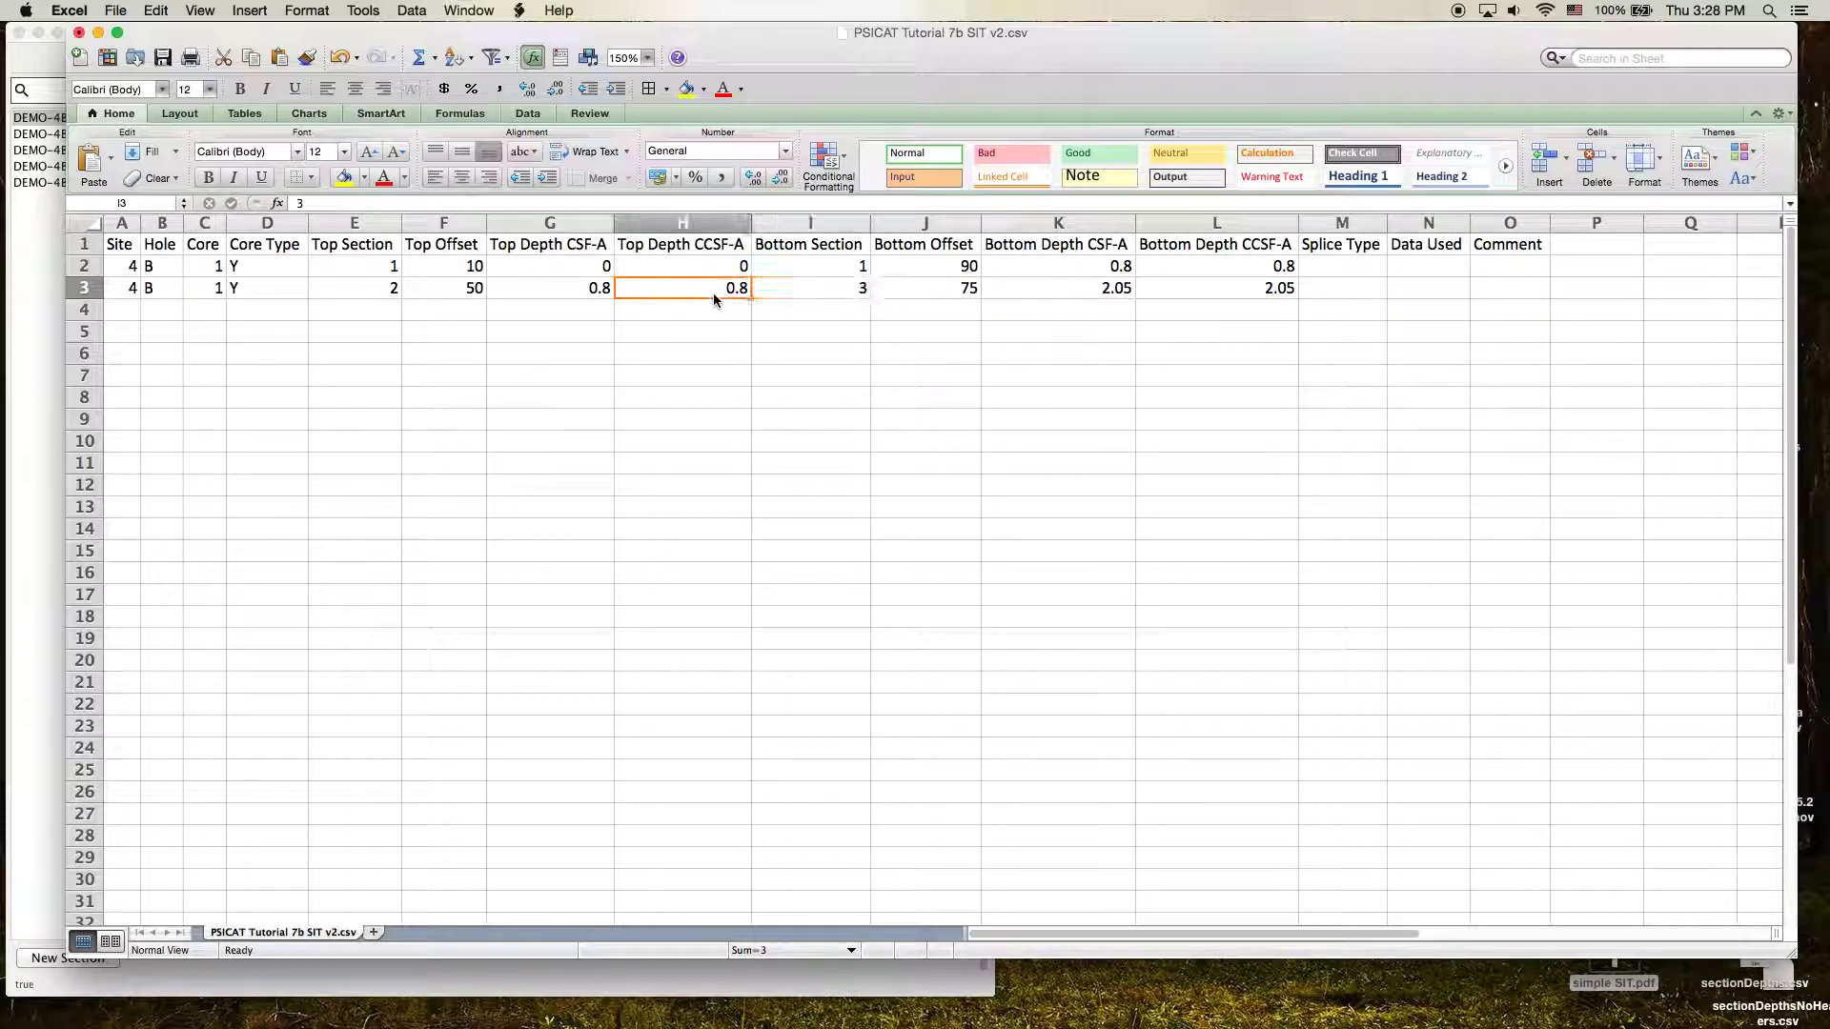
key(Down)
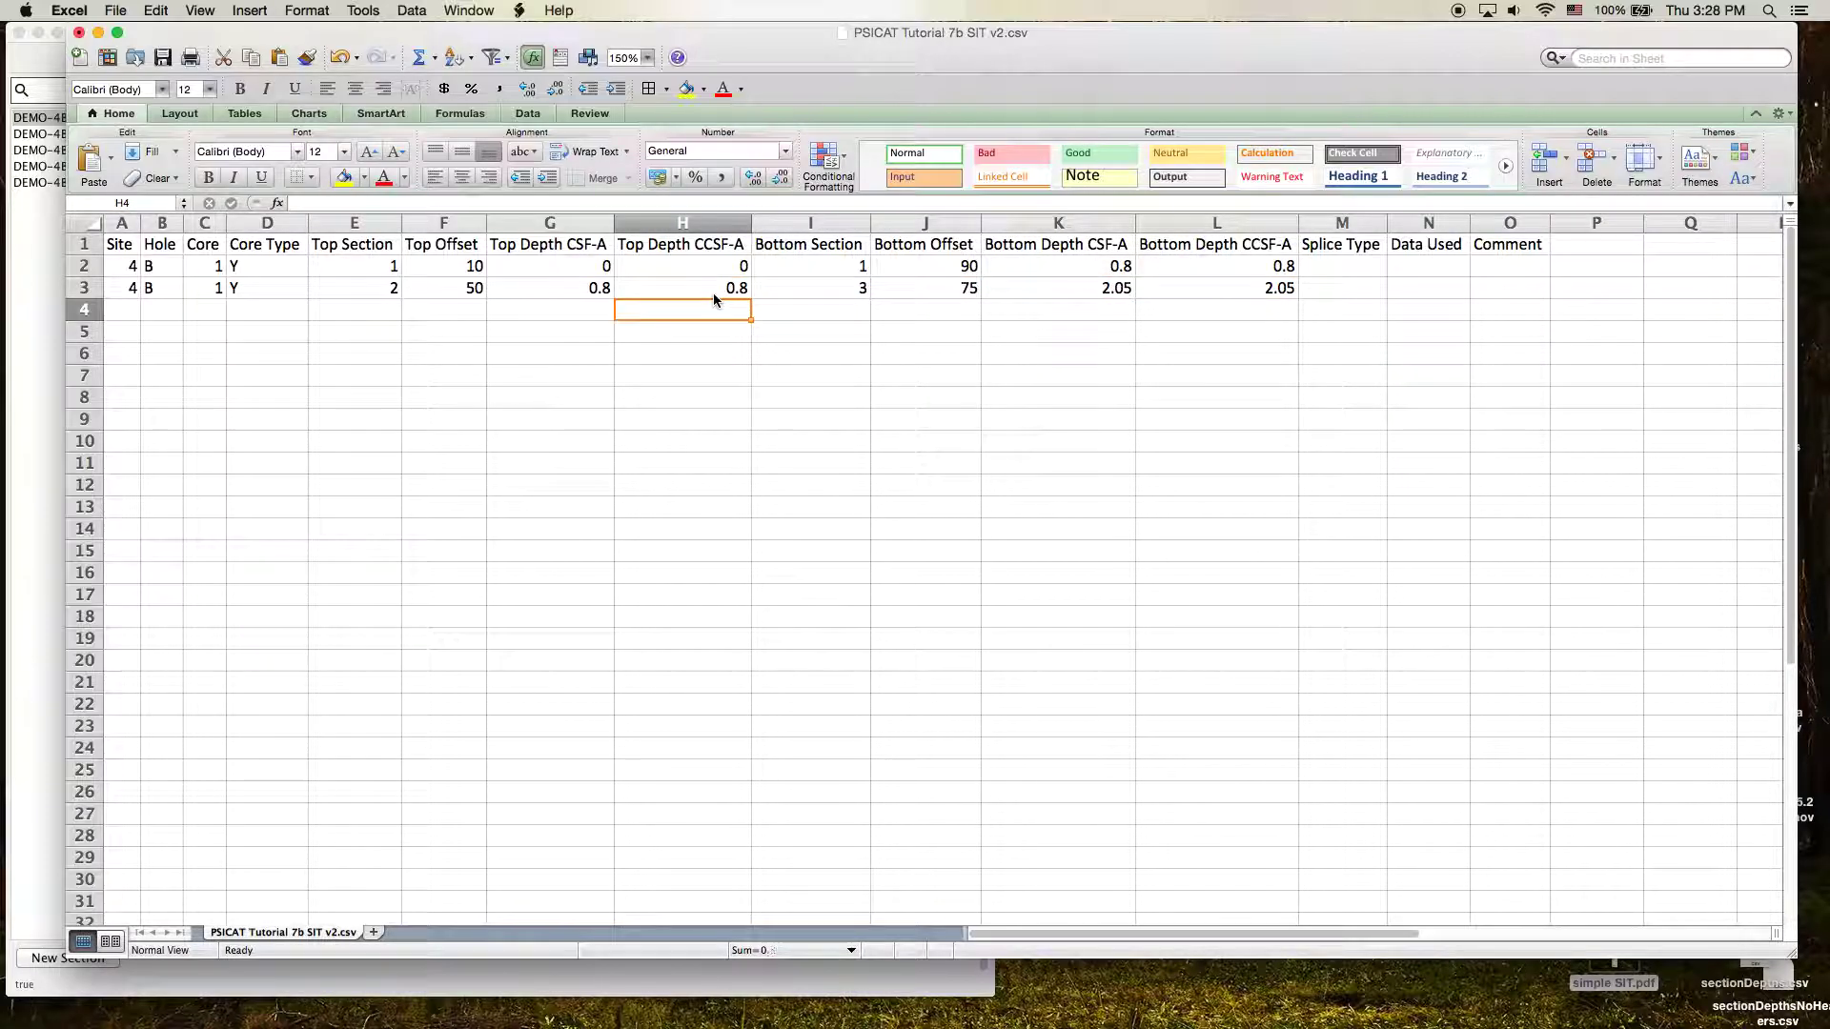
key(Left)
key(Left)
key(Left)
key(Left)
key(Left)
key(Left)
key(Left)
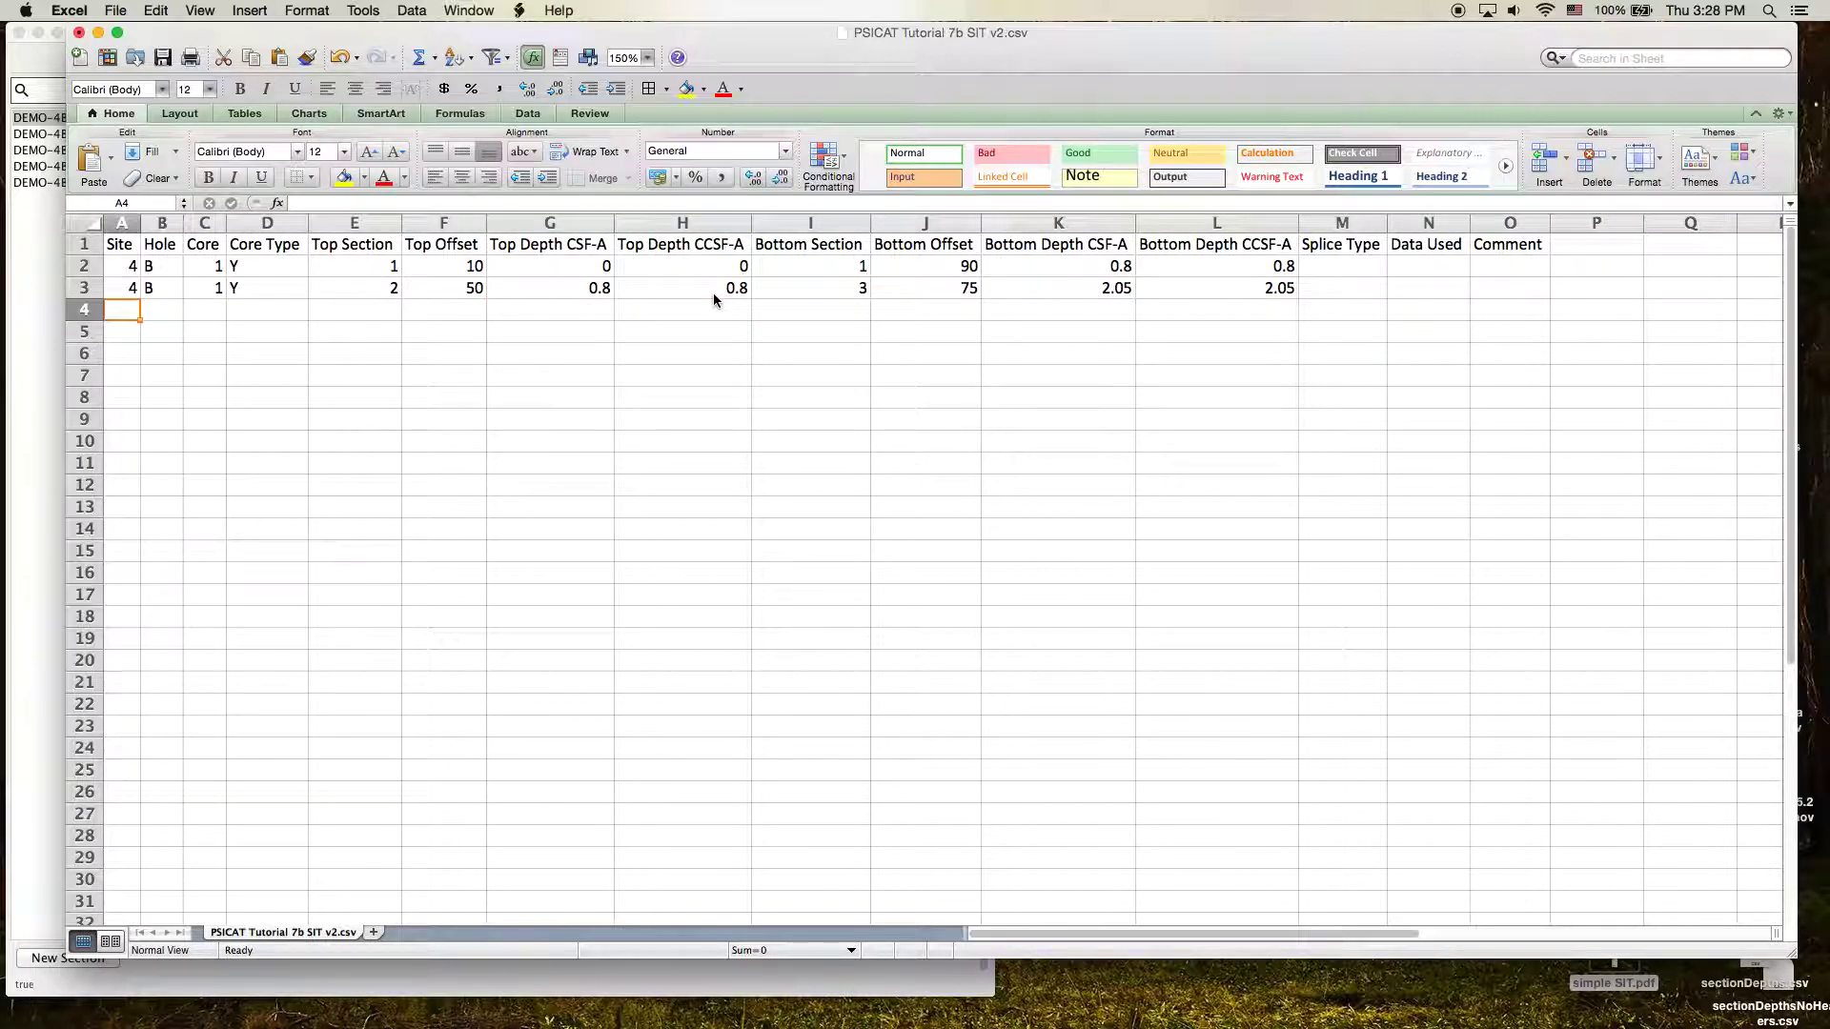
Move the Excel window aside, switch to PSICAT and view sections DEMO-4B-2Y-2-A and DEMO-4B-2Y-1-A_darker.
drag(1204, 34, 1376, 34)
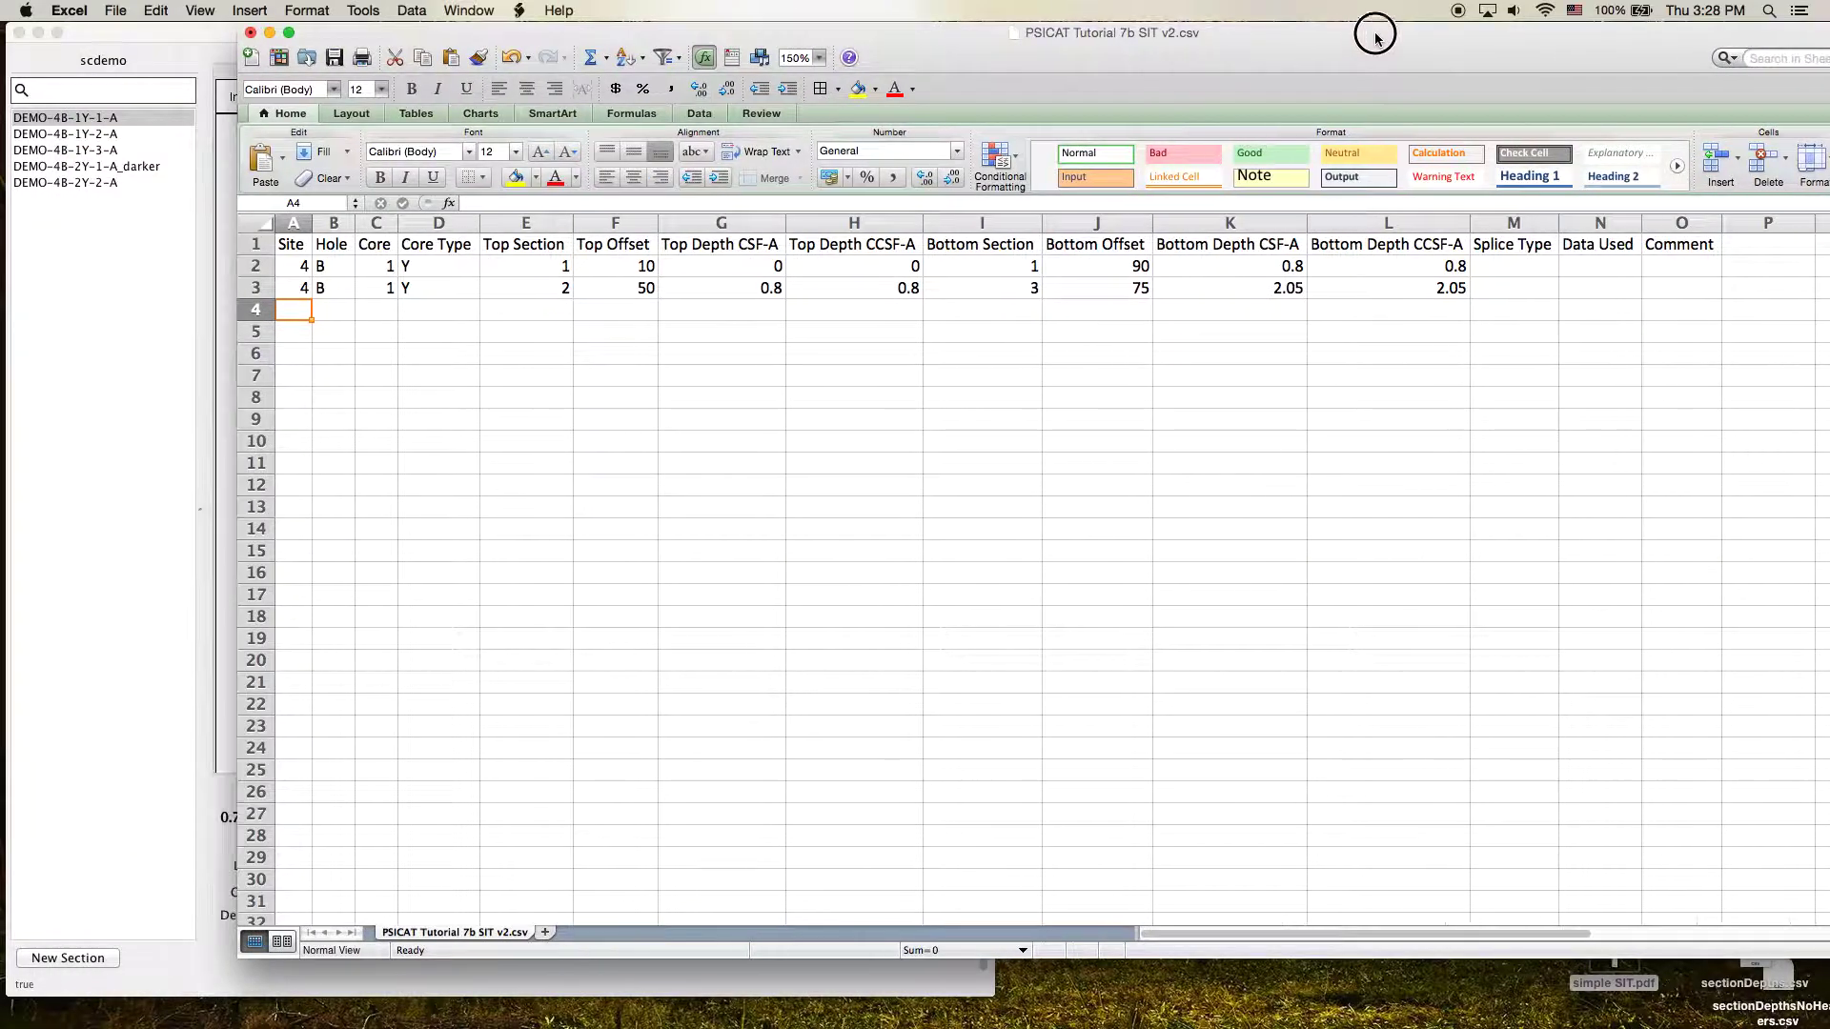
click(23, 45)
click(808, 61)
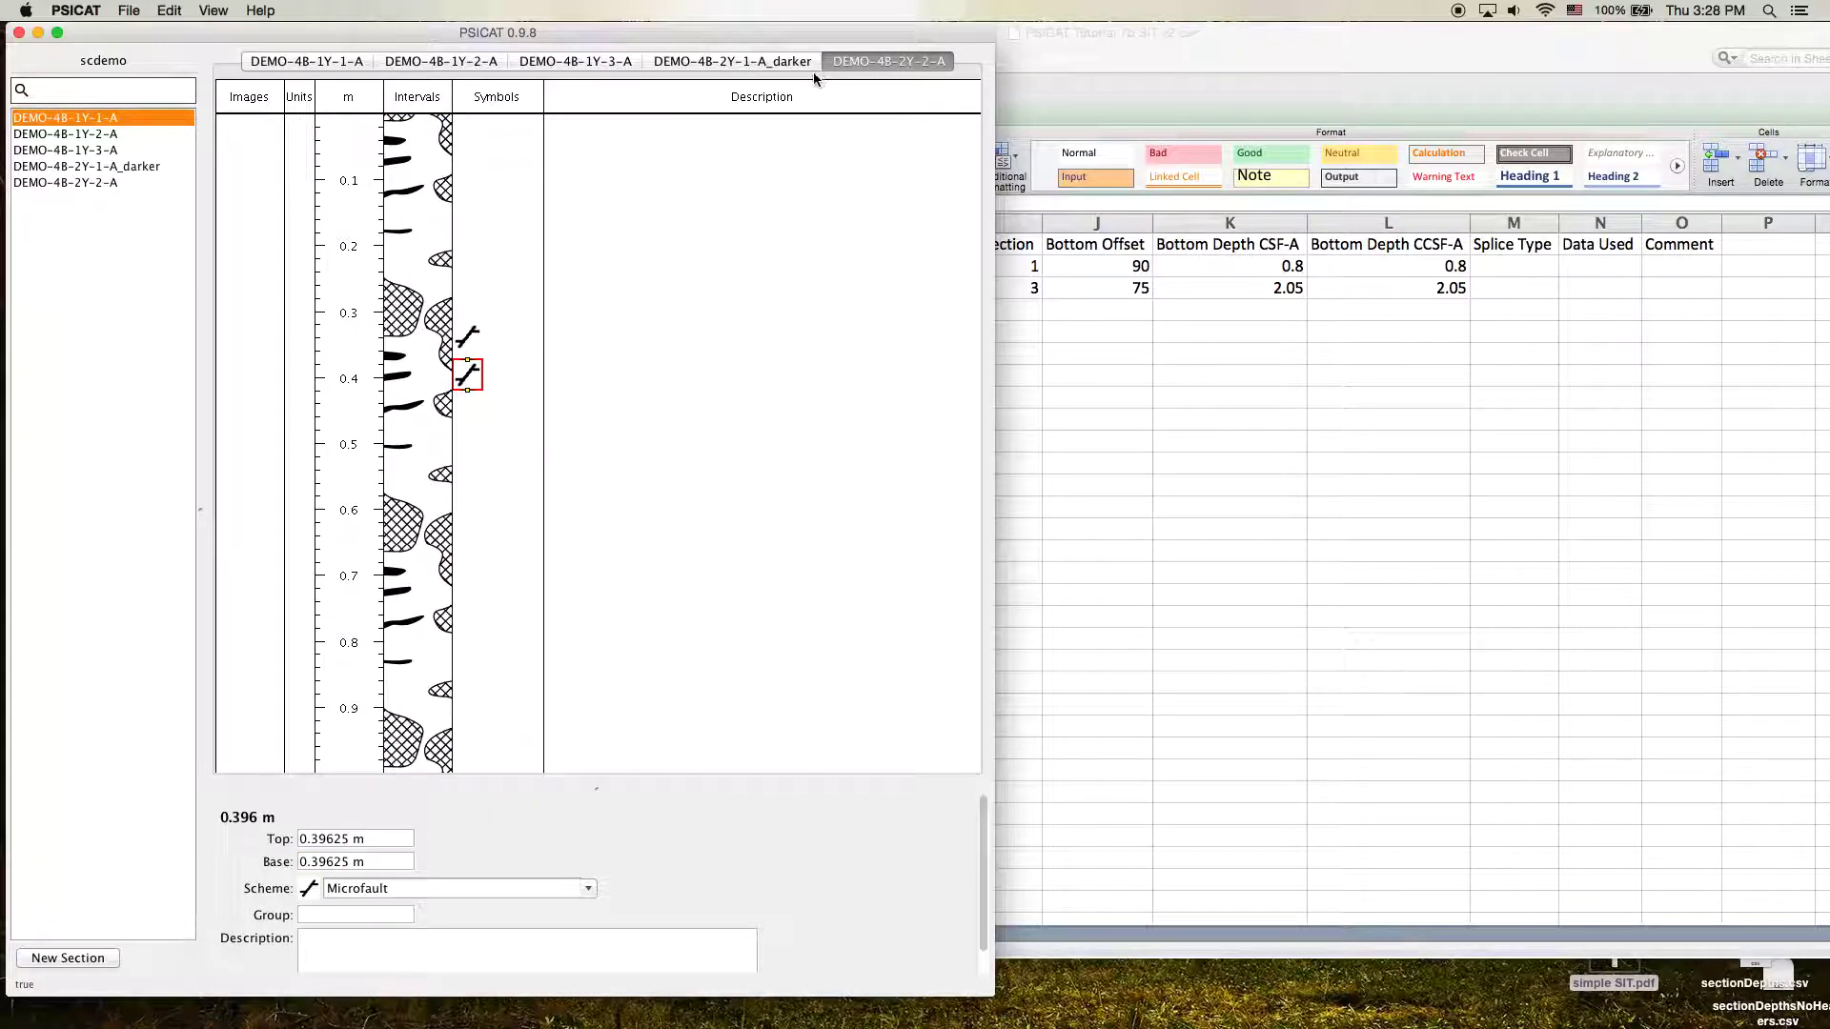
click(777, 68)
Return to Excel and start a third splice interval in row 4 with Site 4, Hole B, Core 2, Core Type Y and Top Section 1.
click(1267, 60)
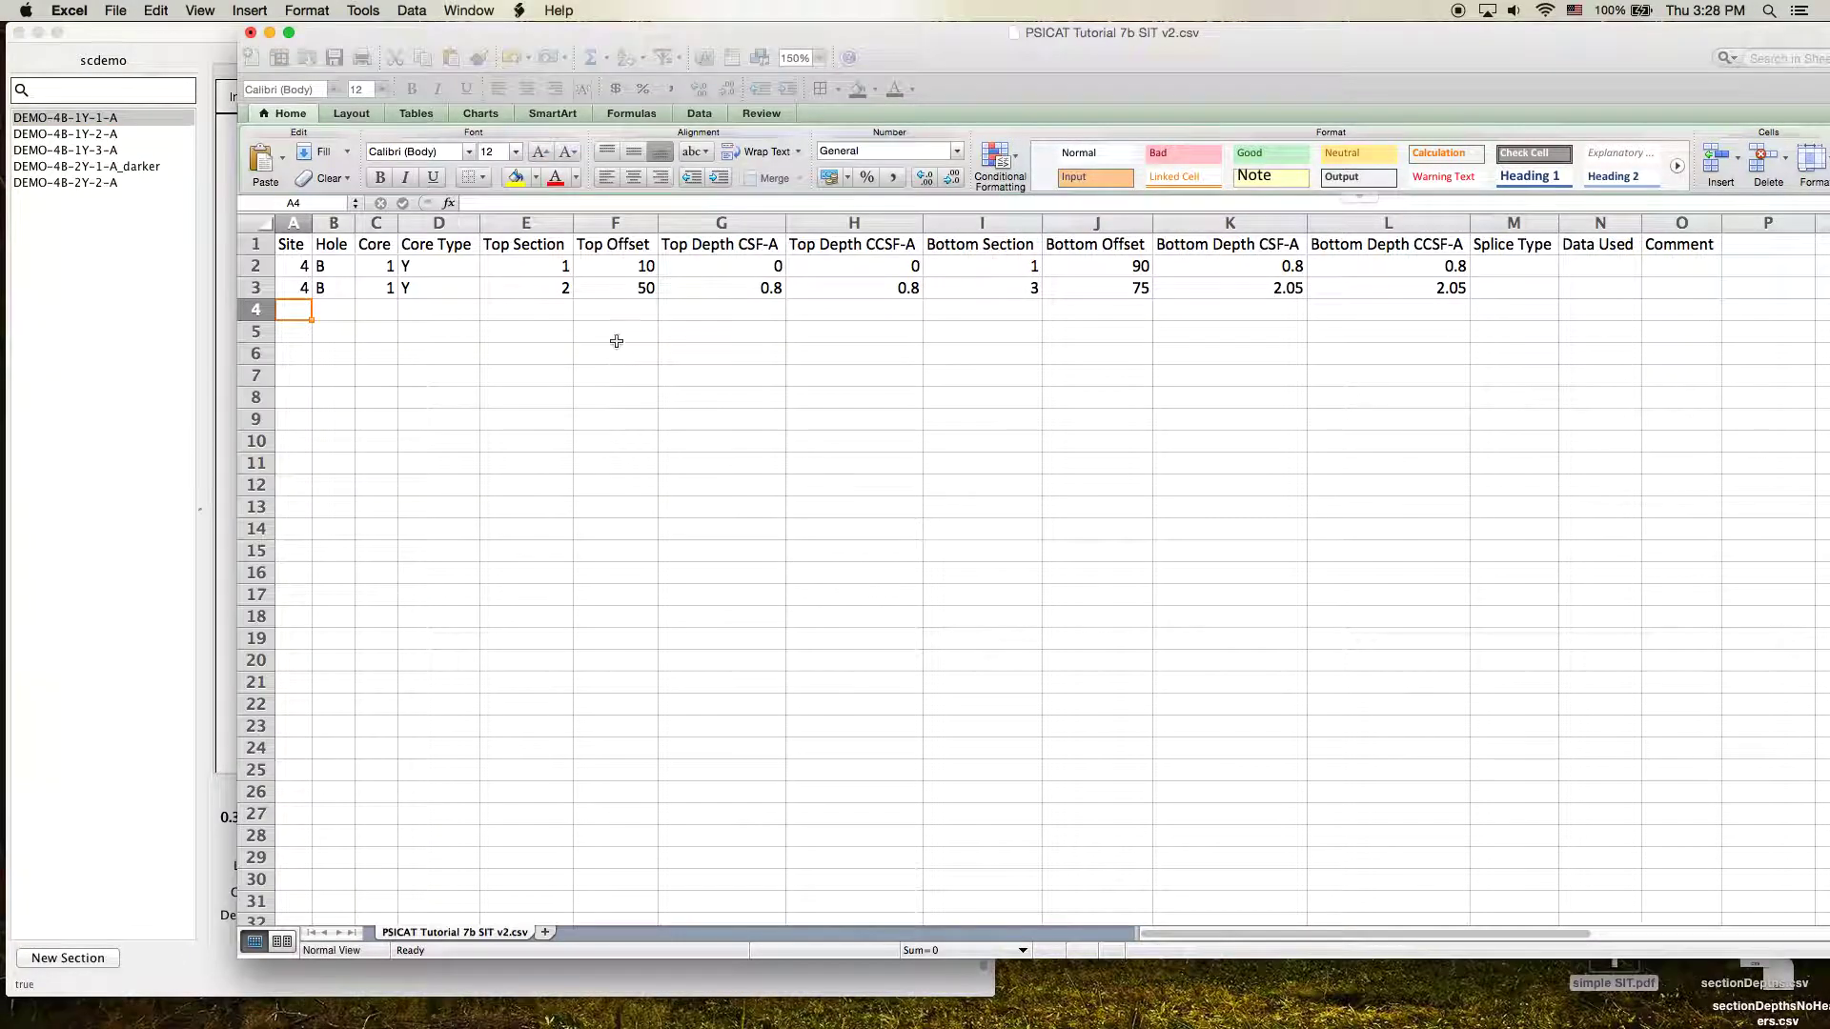
text(4)
key(Tab)
text(B)
key(Tab)
text(2)
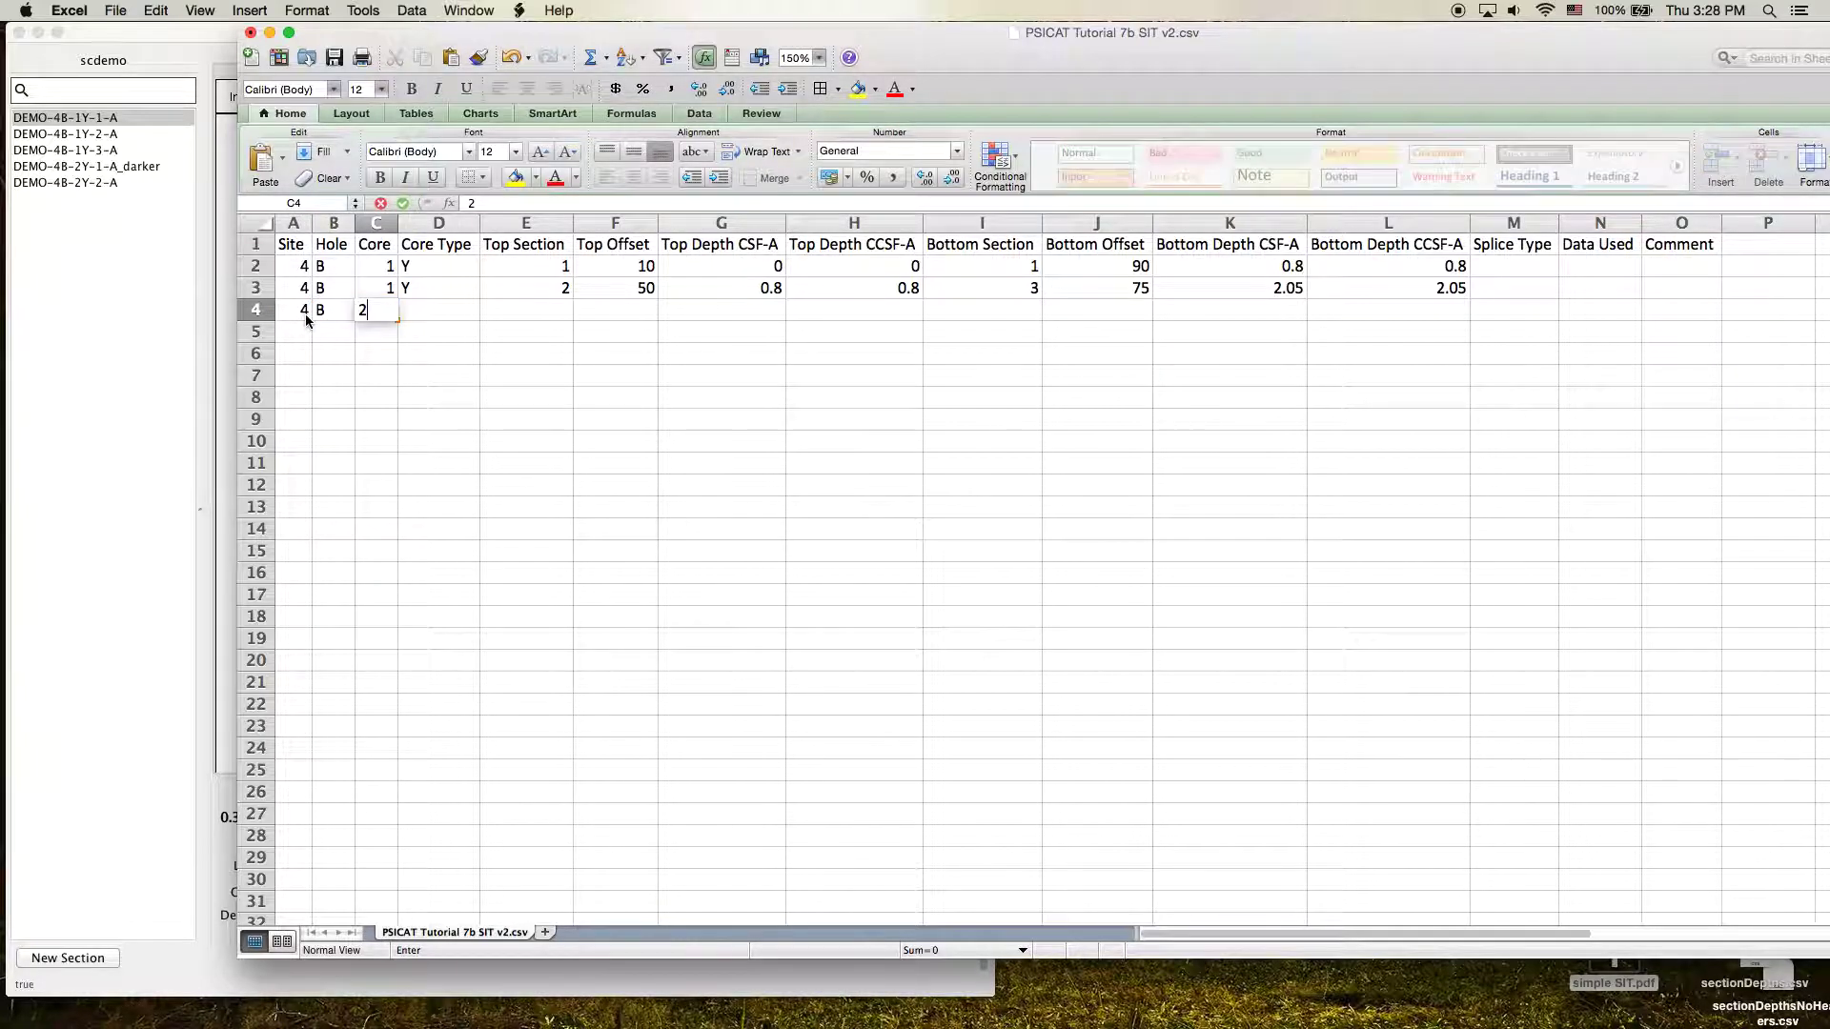
key(Tab)
text(Y)
key(Tab)
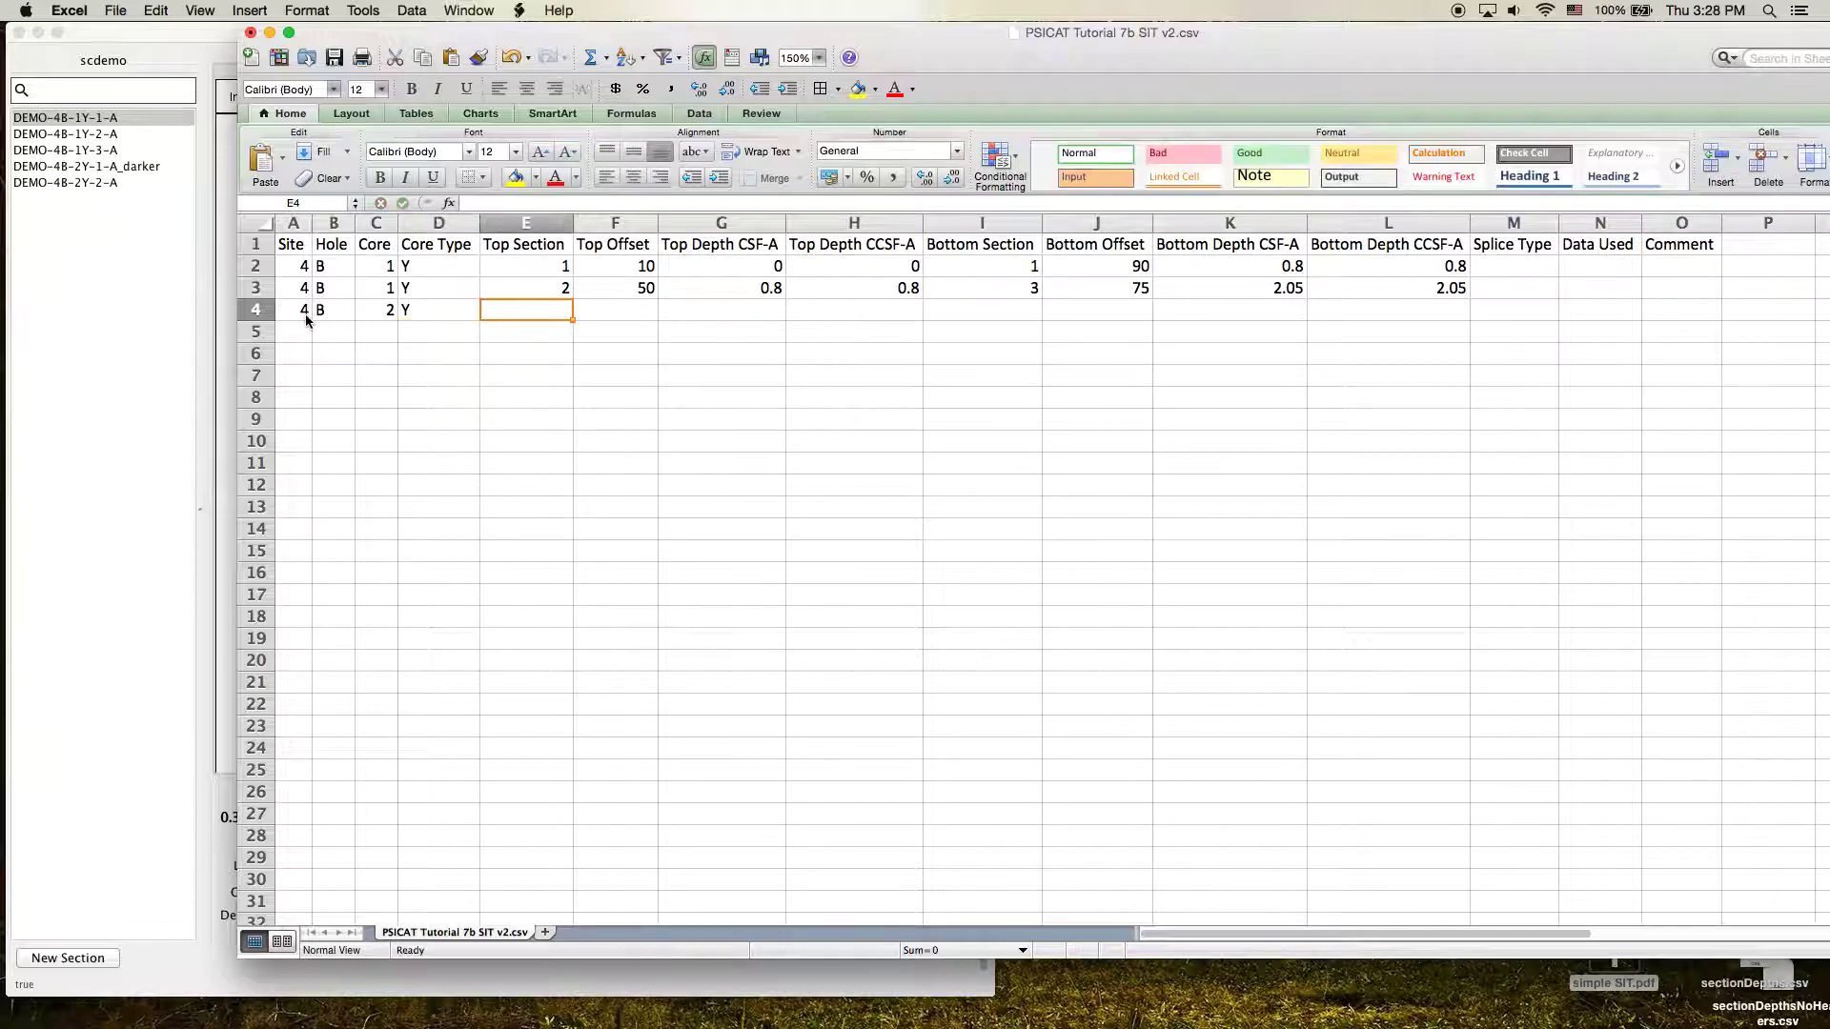
text(1)
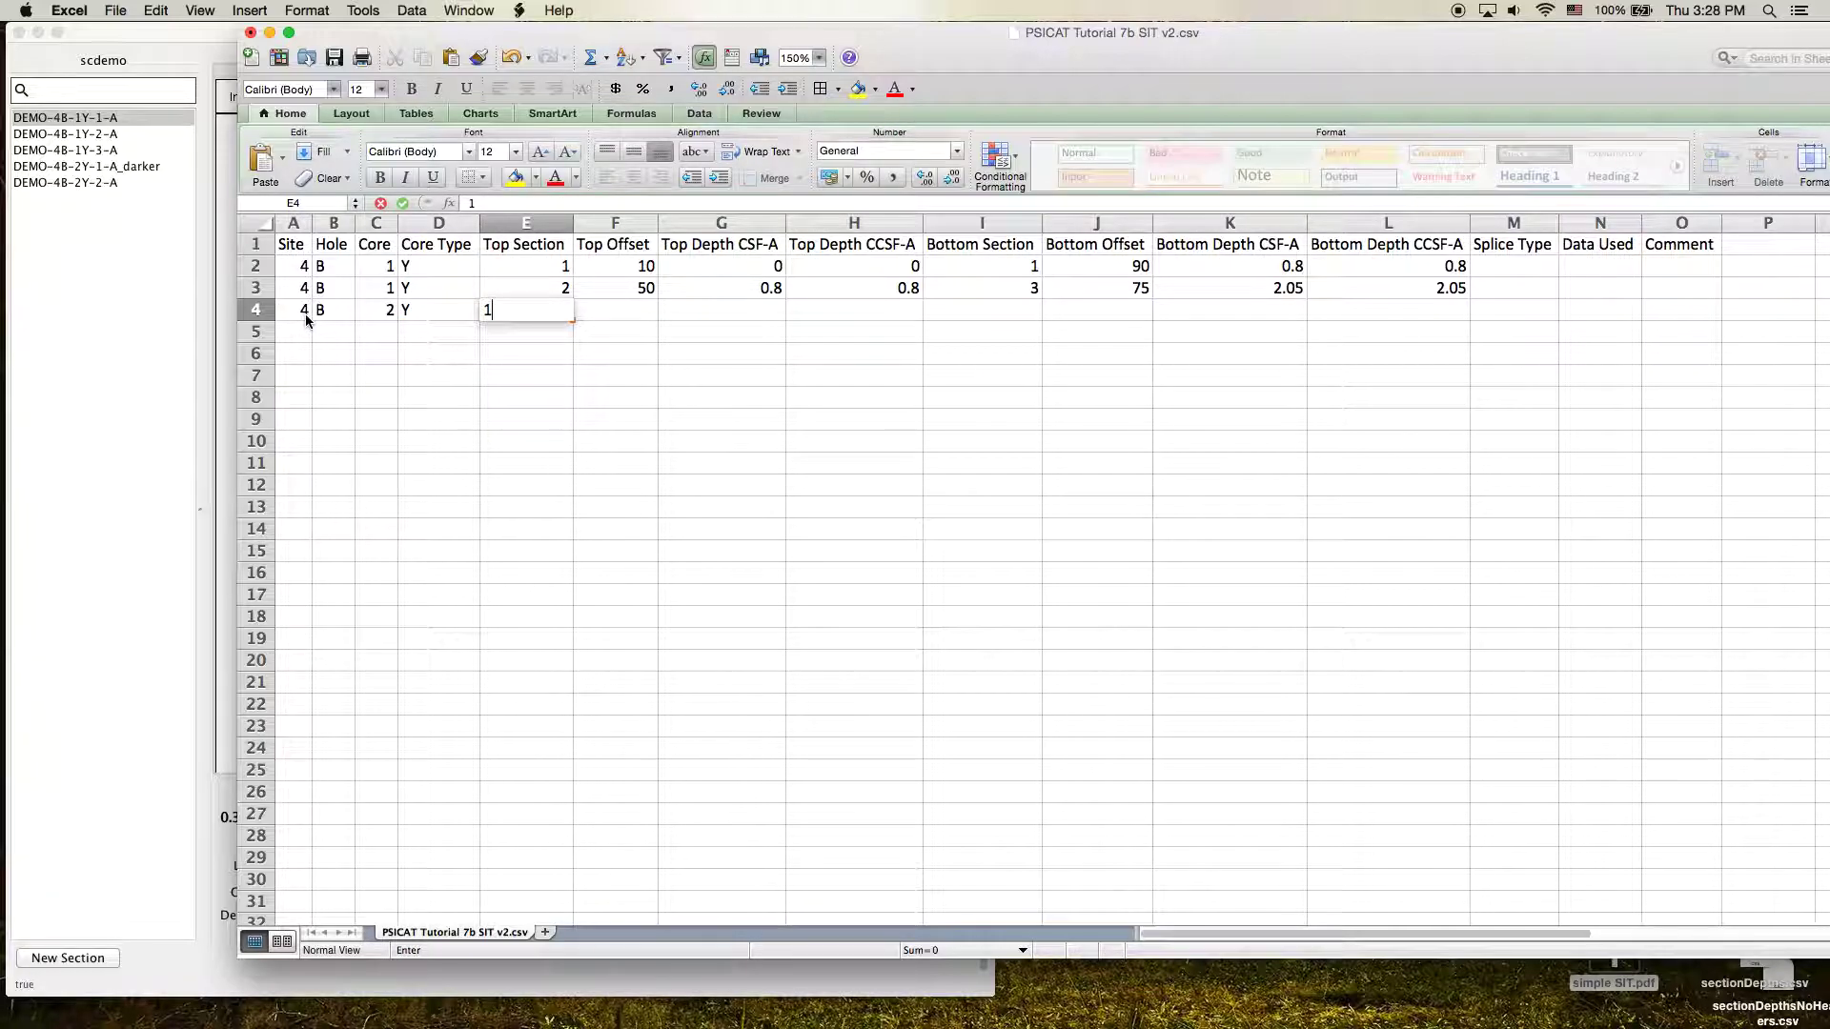
key(Tab)
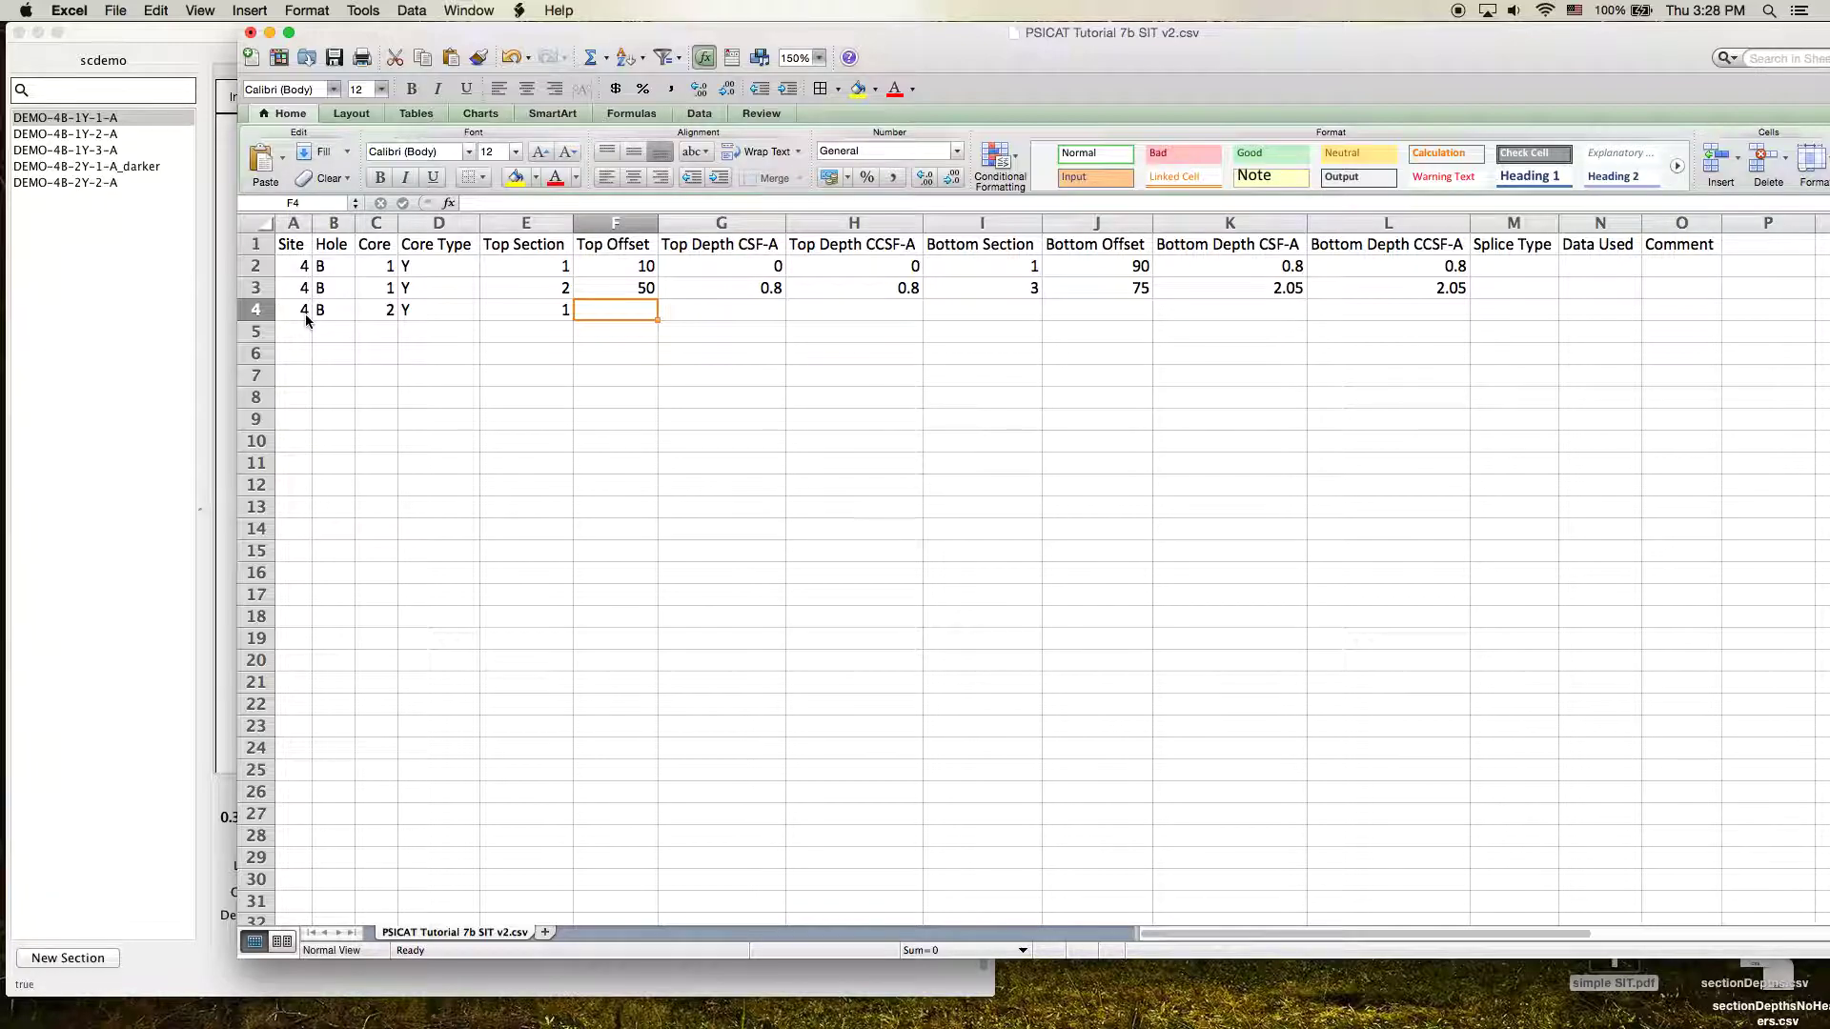
Set the Top Offset in row 4 to 0 and go to that row's Bottom Section cell.
text(0)
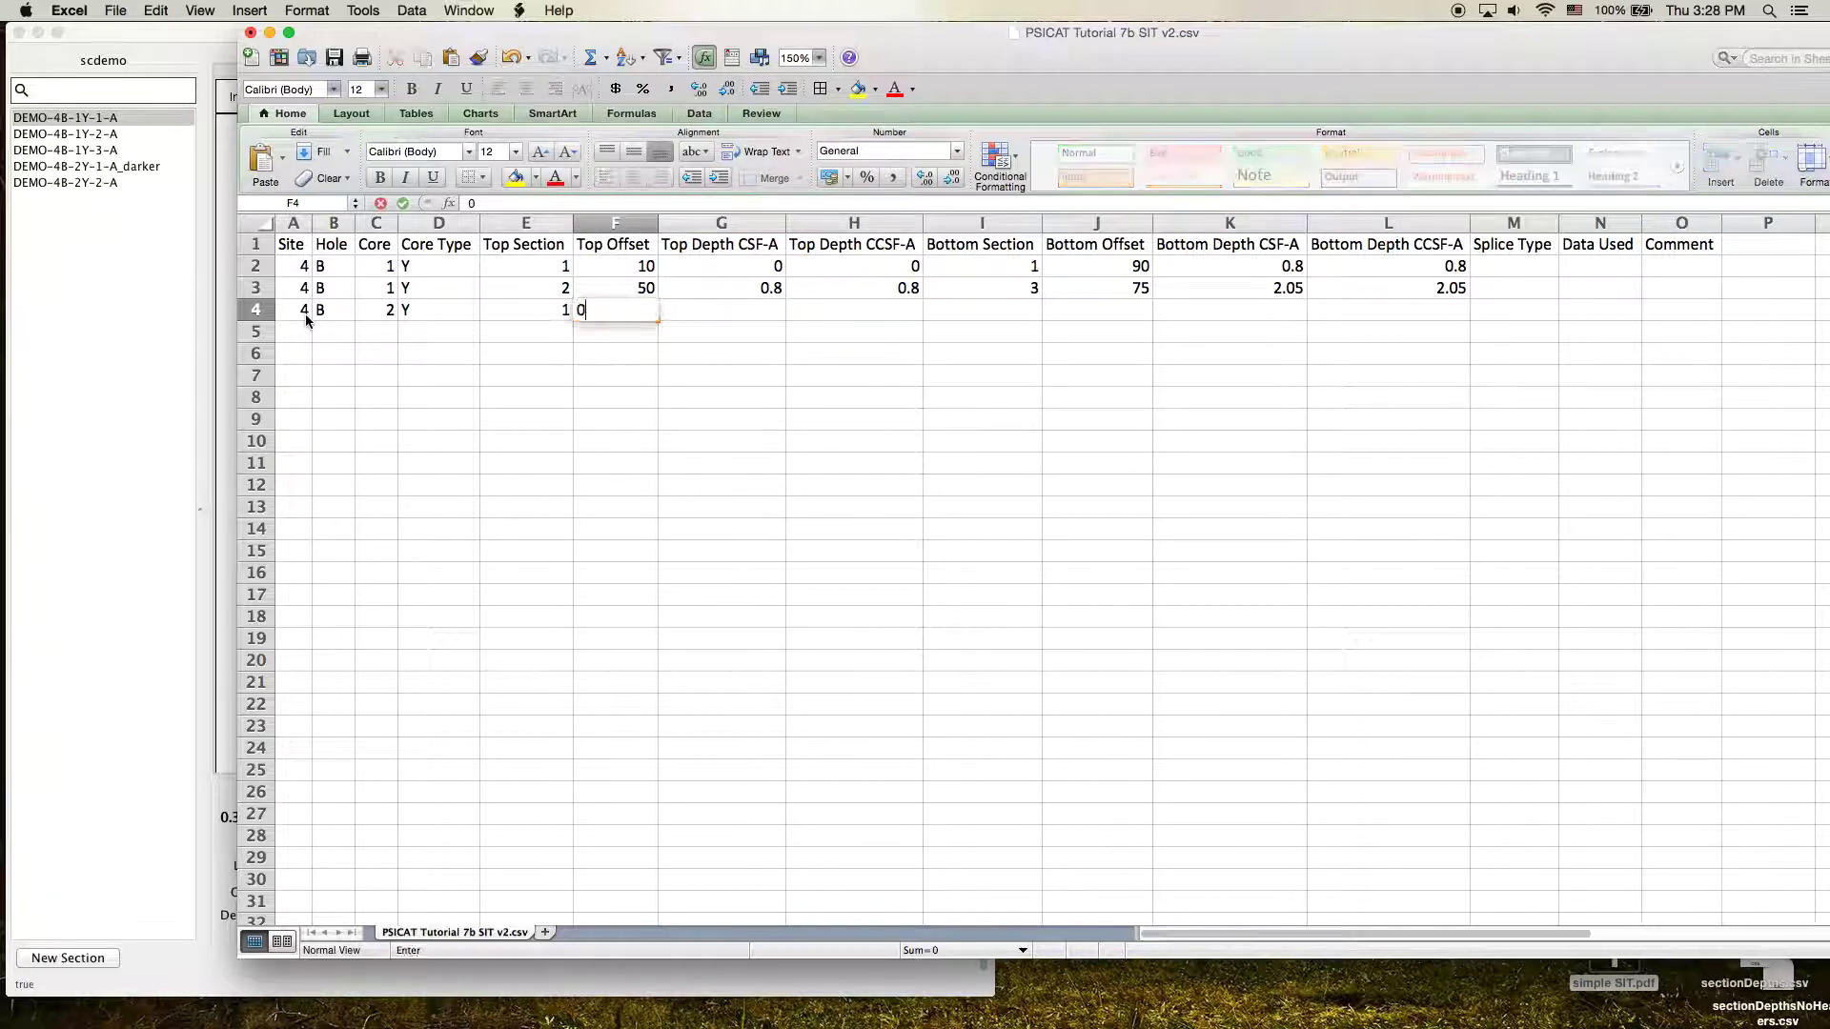
key(Tab)
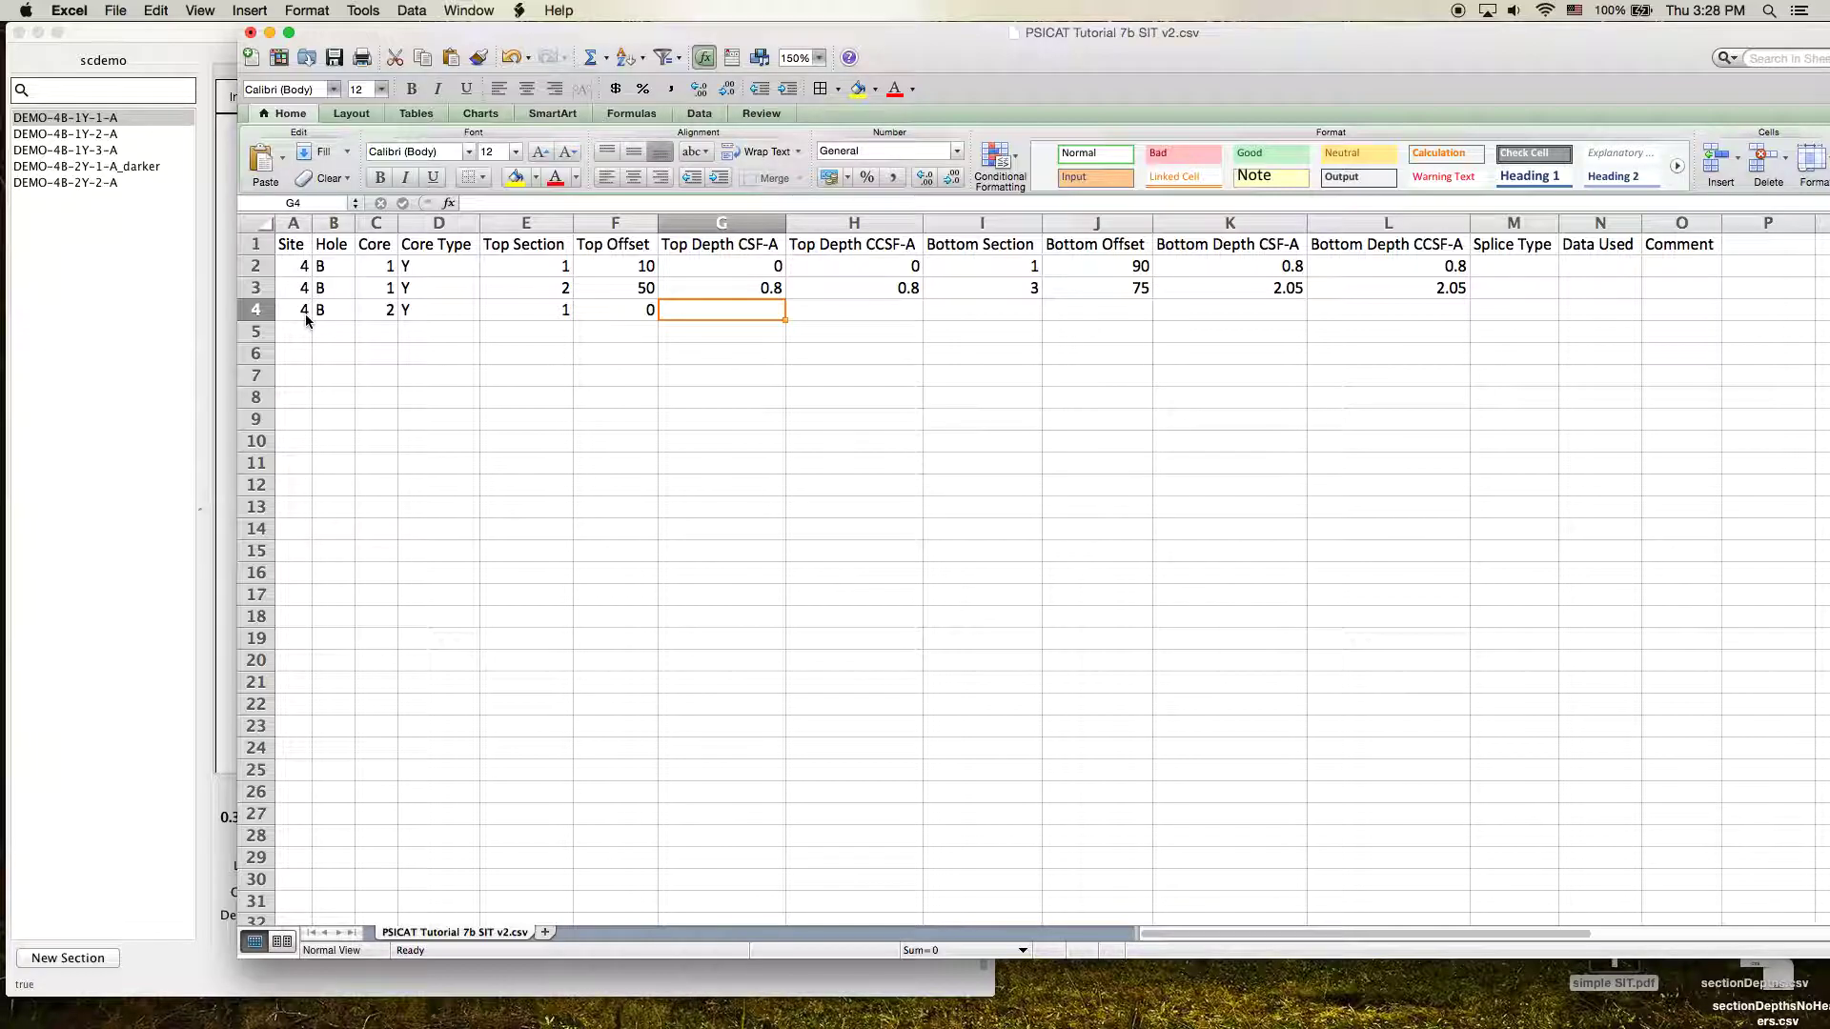
key(Tab)
key(Tab)
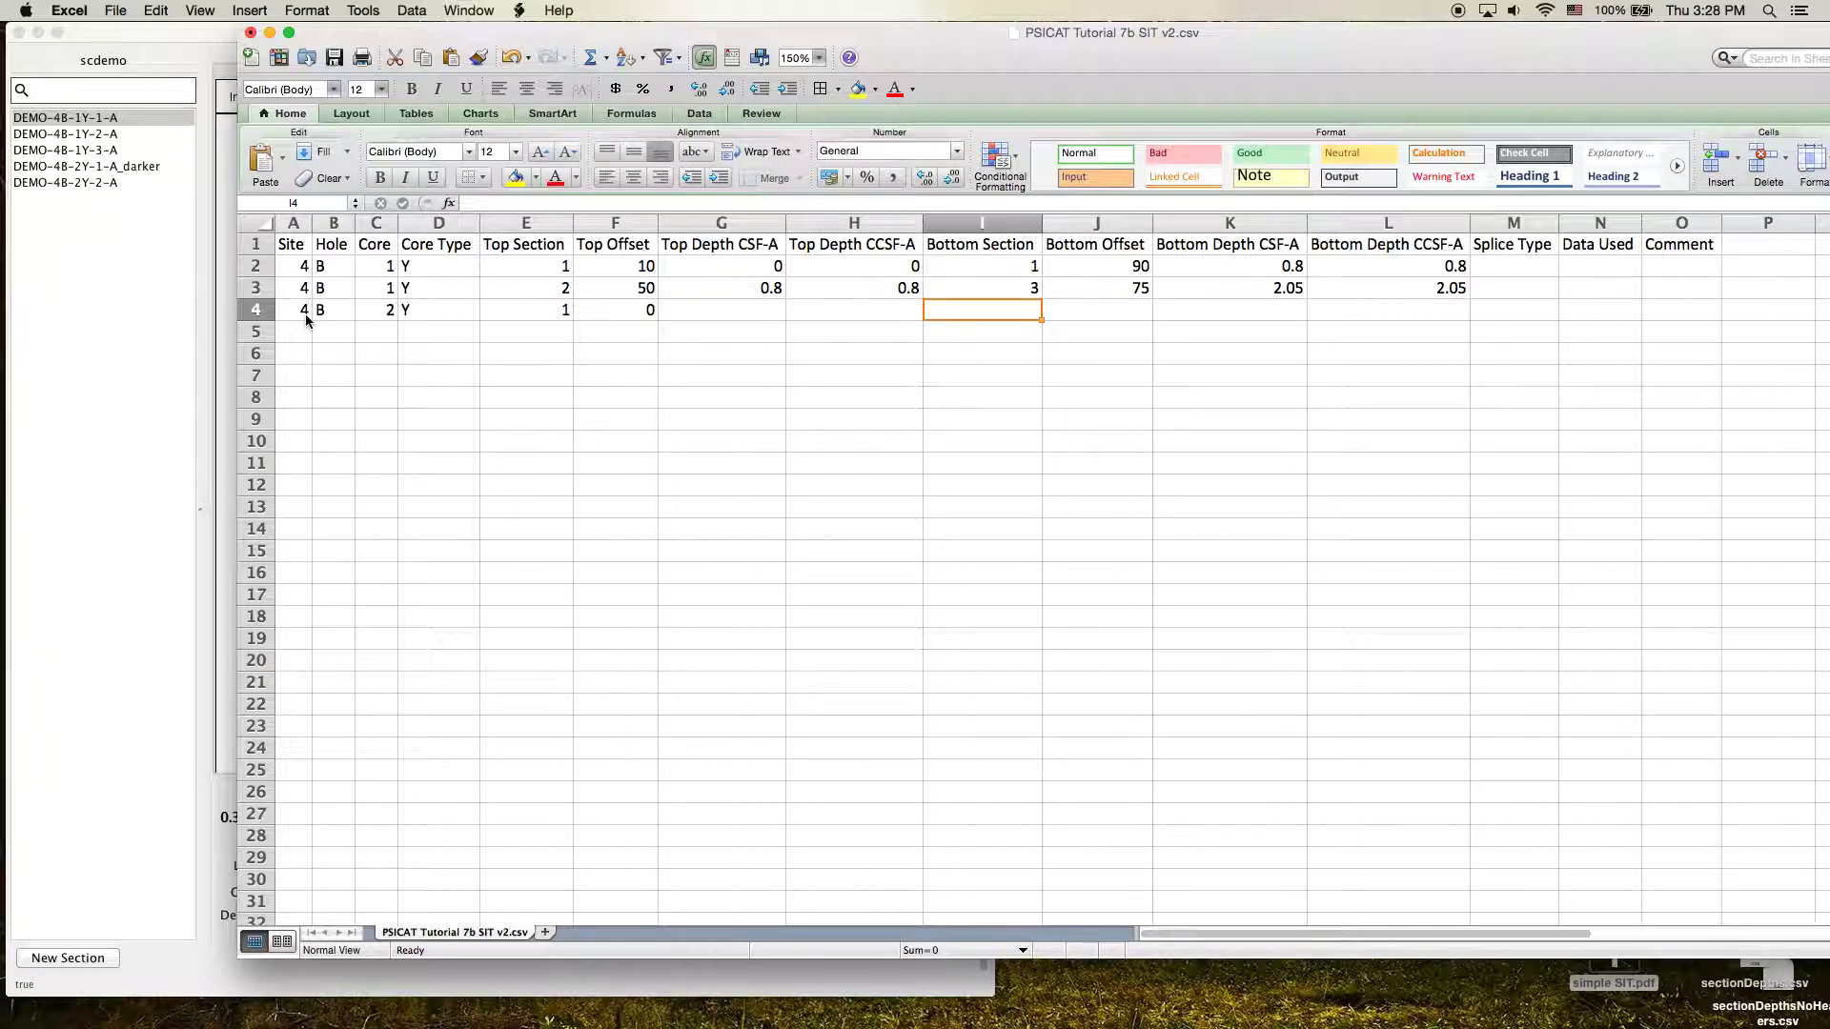
Set the Bottom Section in row 4 to 2 and its Bottom Offset to 40.
key(Left)
key(Left)
key(Left)
key(Right)
key(Right)
key(Right)
text(2)
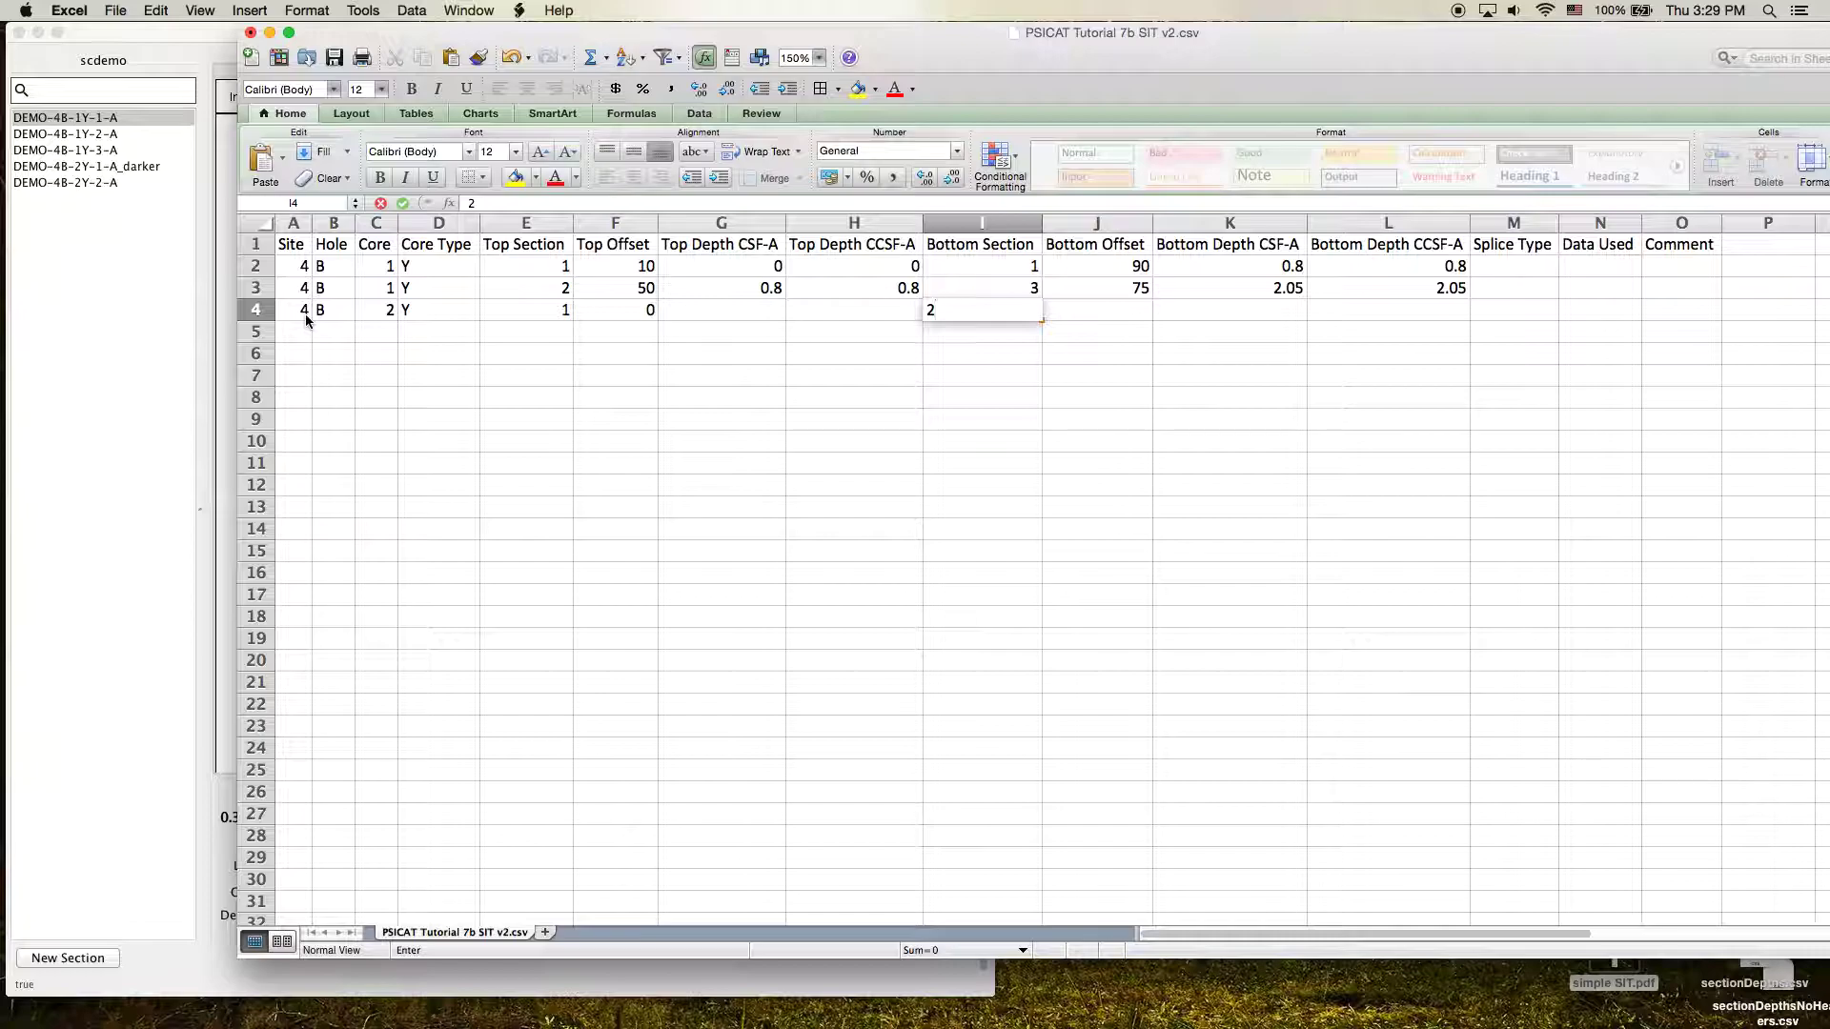
key(Tab)
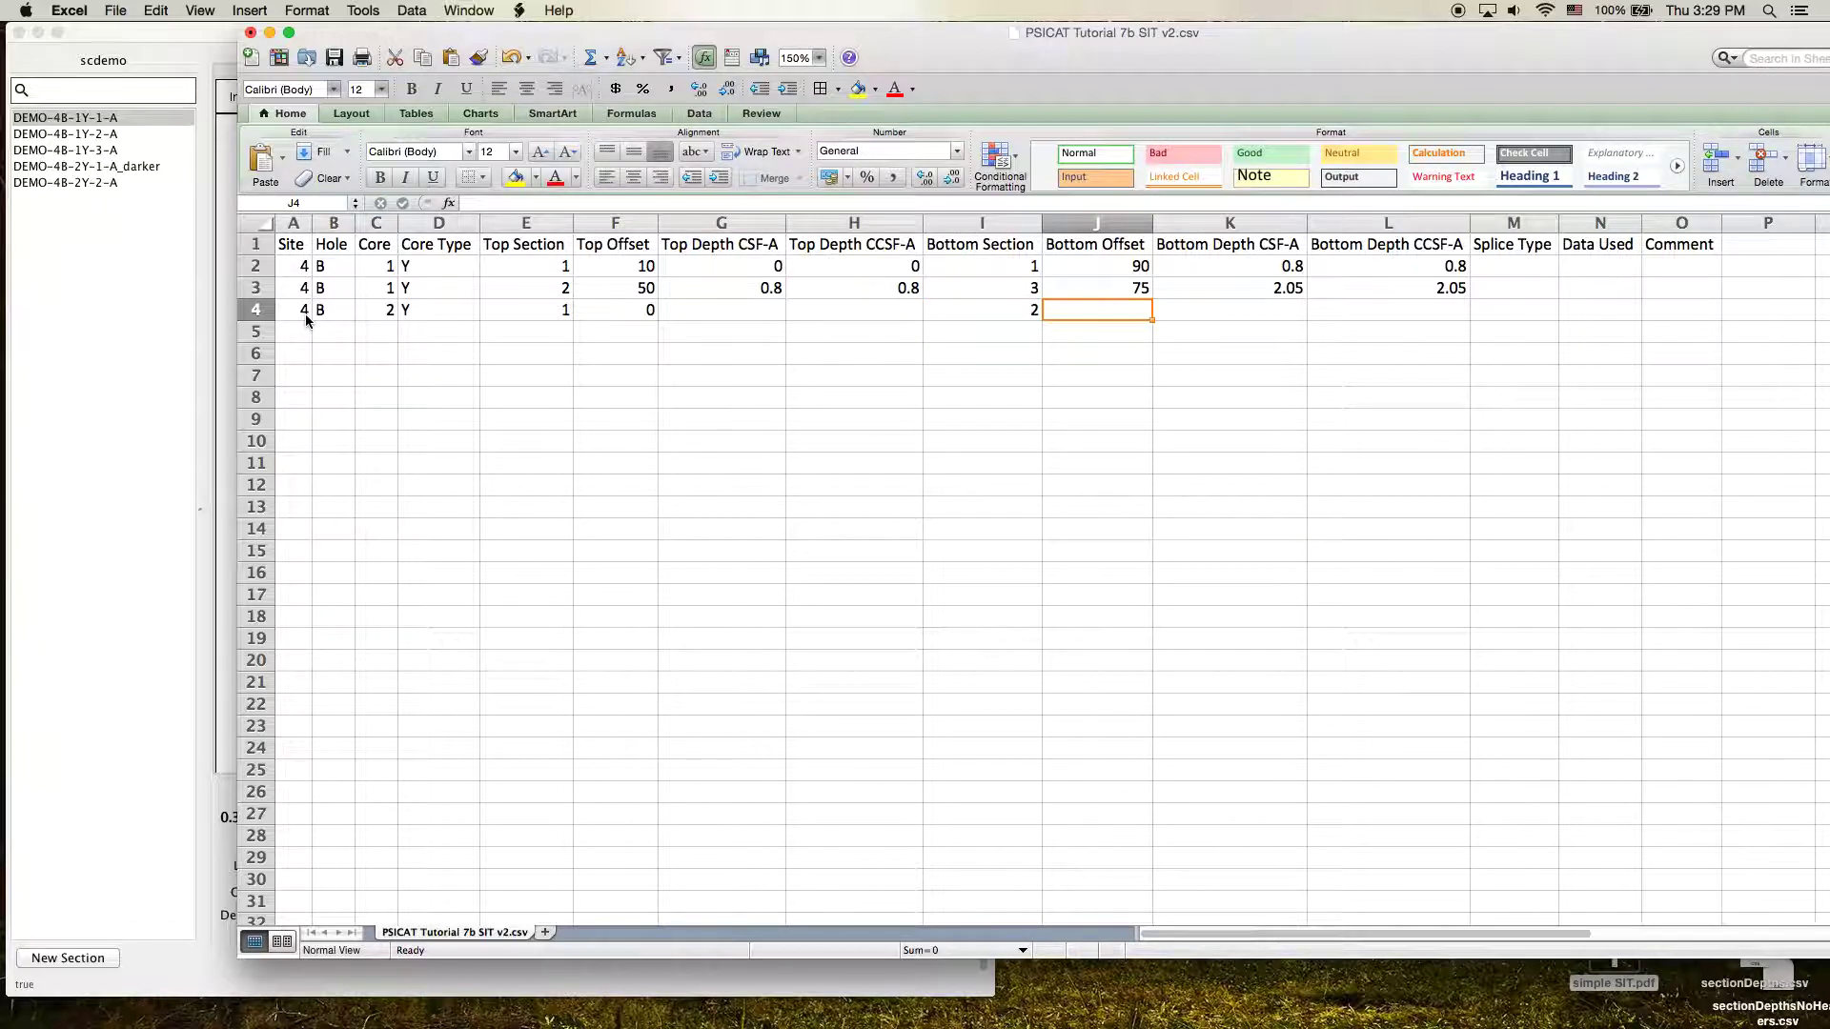
text(40)
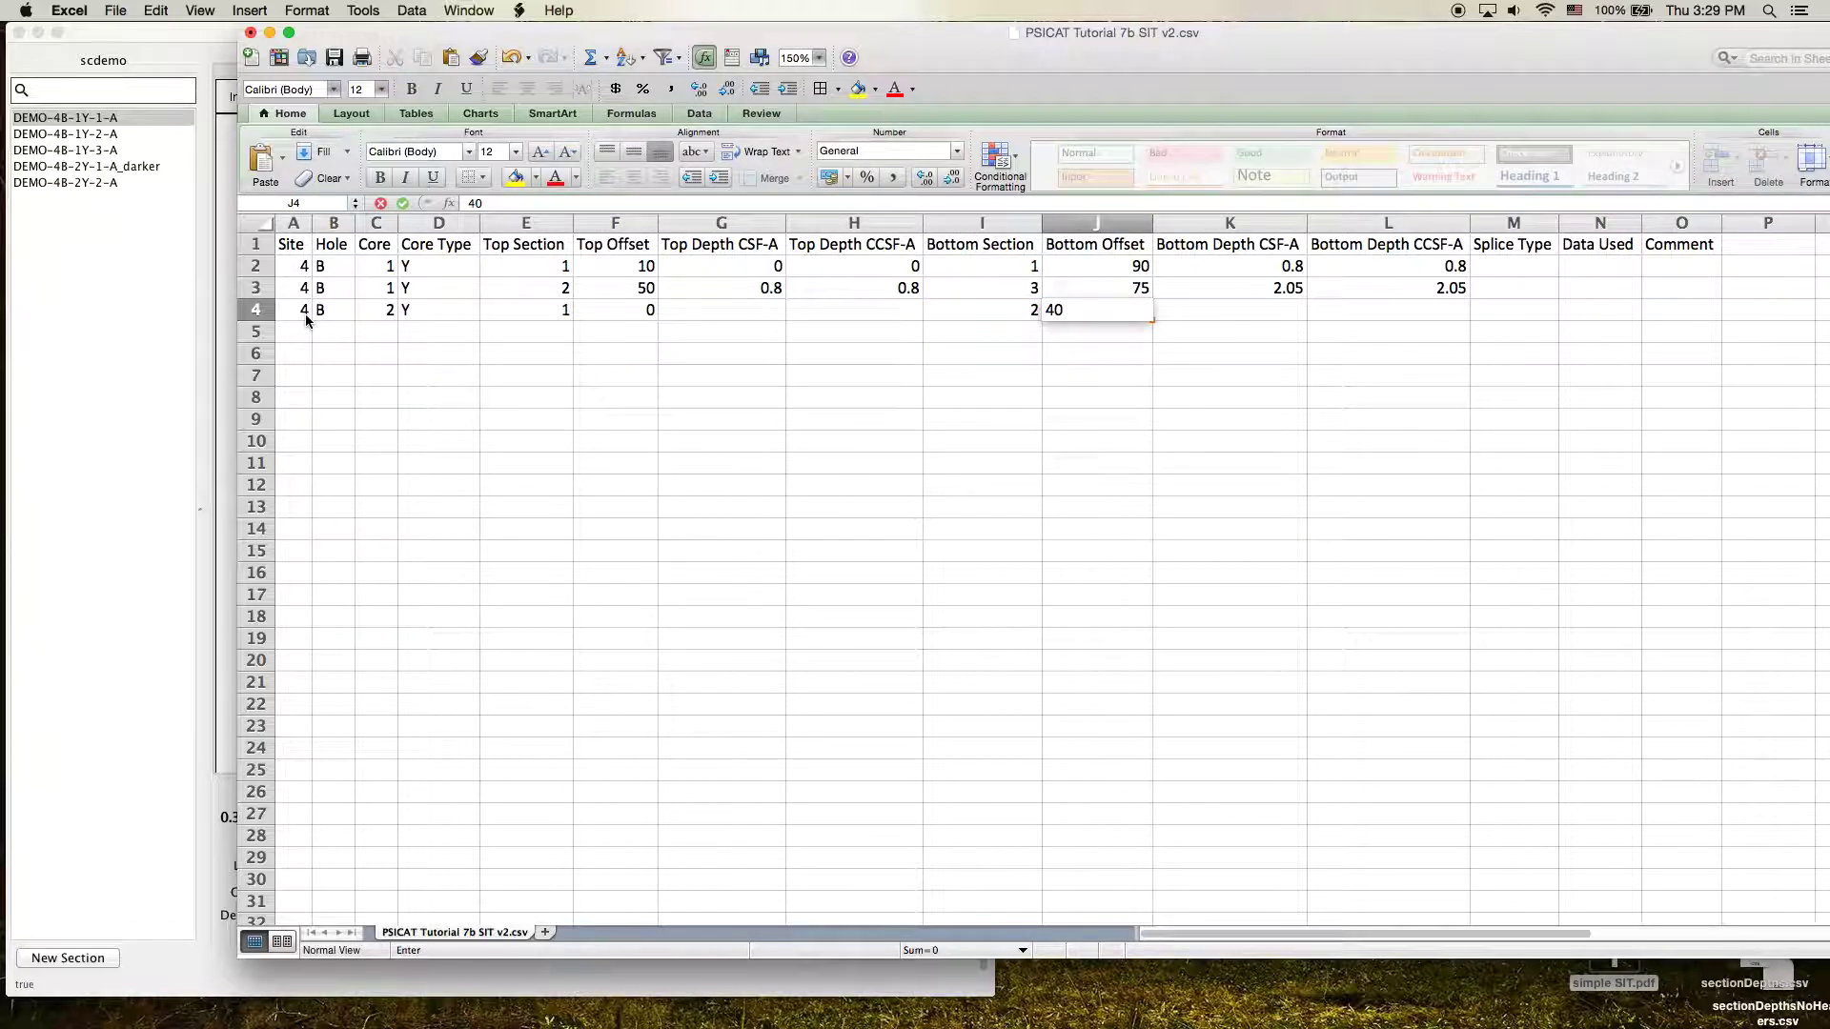
key(Tab)
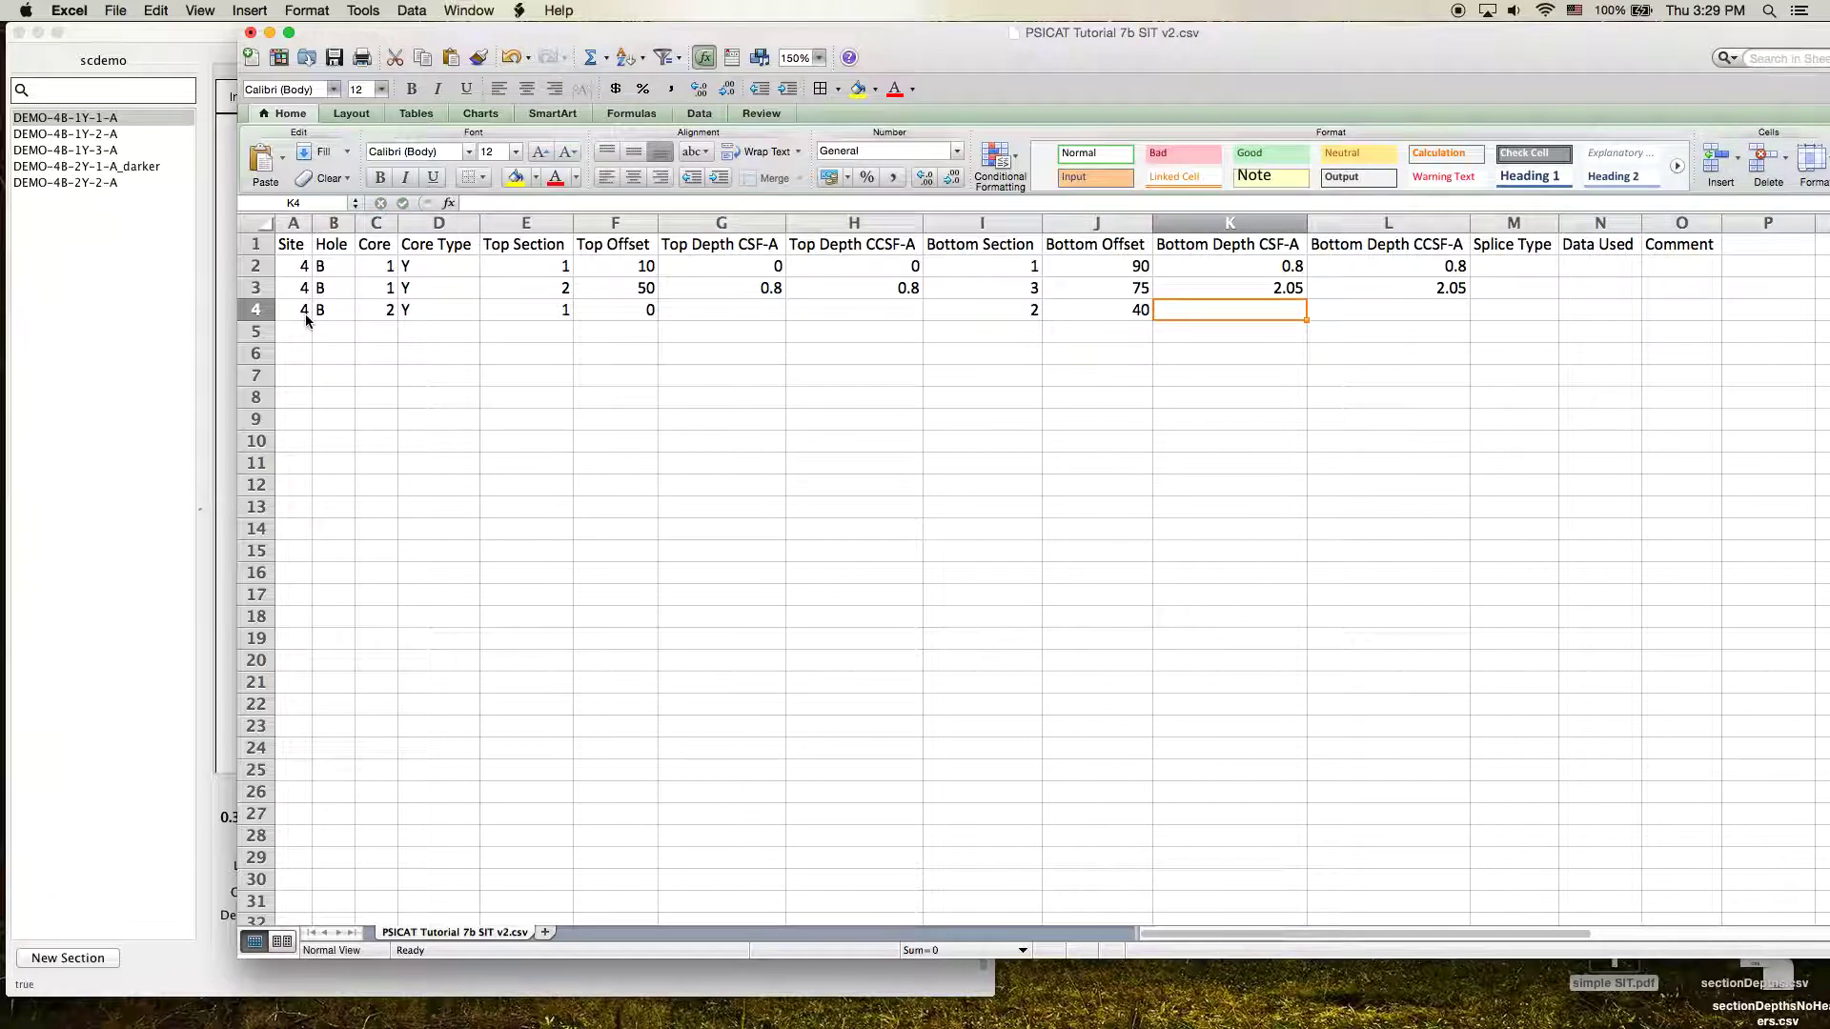
Examine the top and bottom depths of the intervals in rows 2 and 3 as reference for row 4.
key(Up)
key(Up)
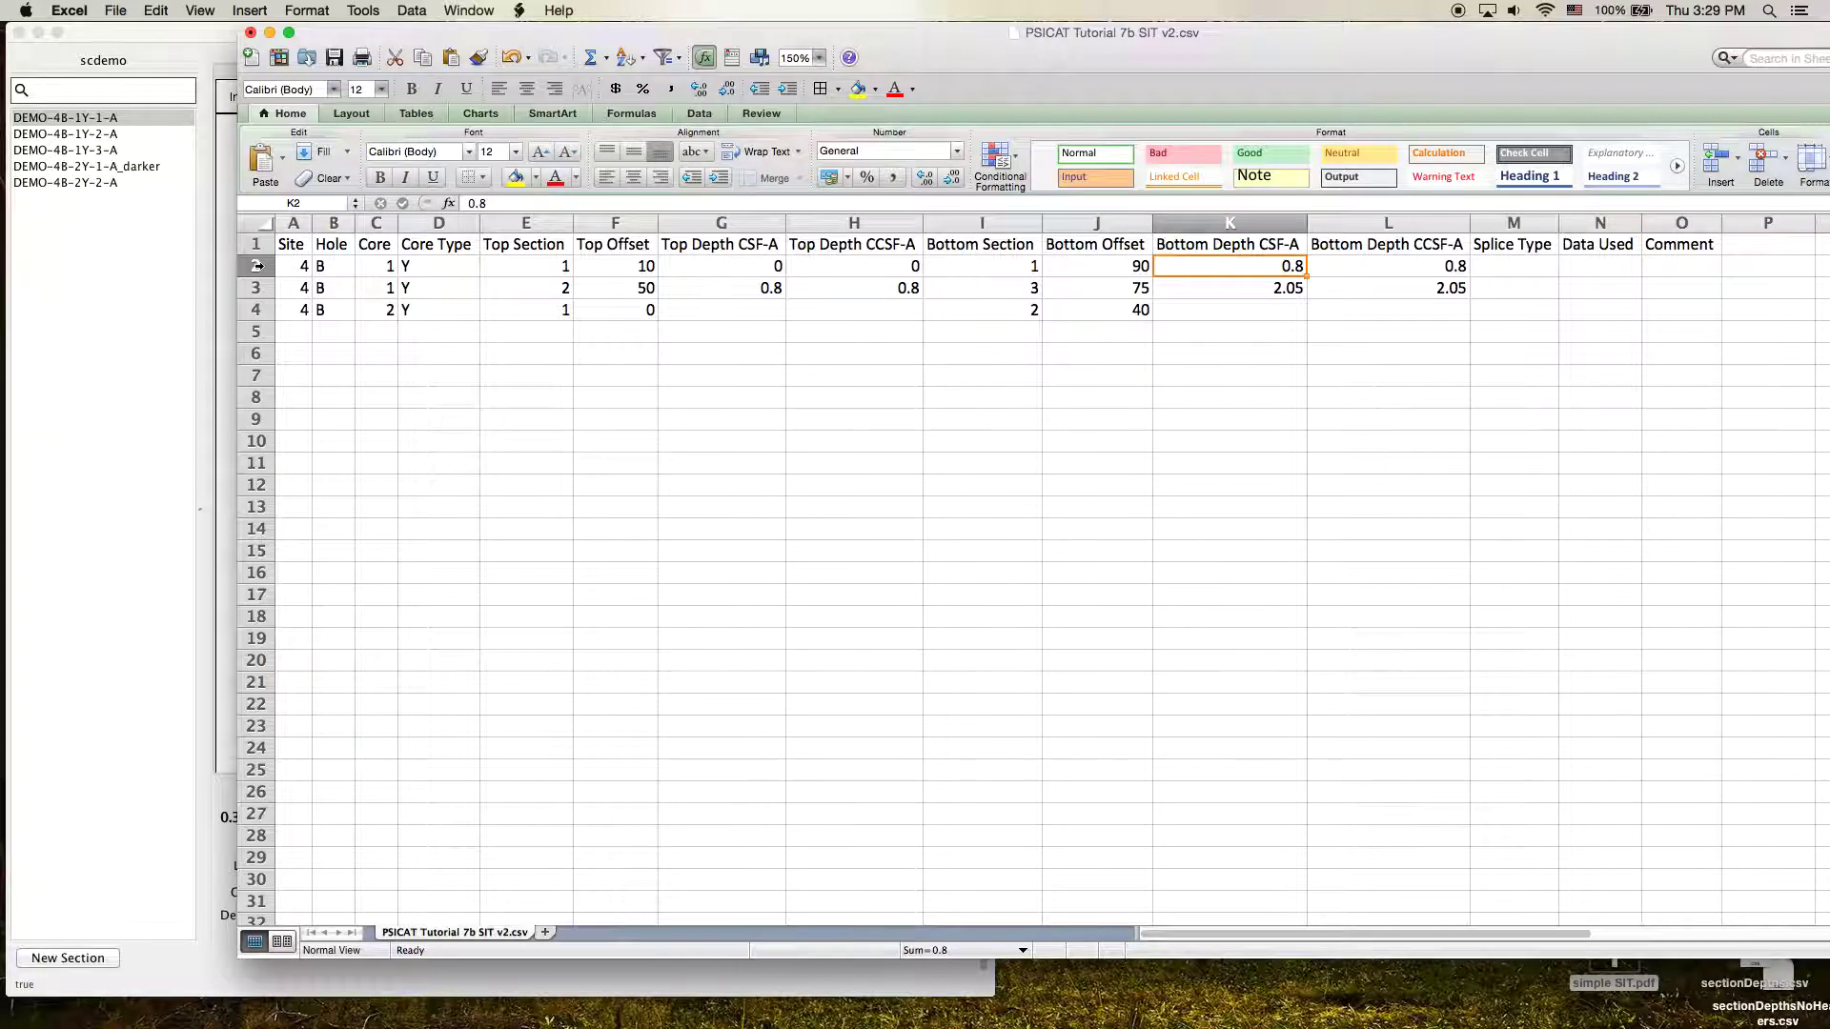
click(256, 266)
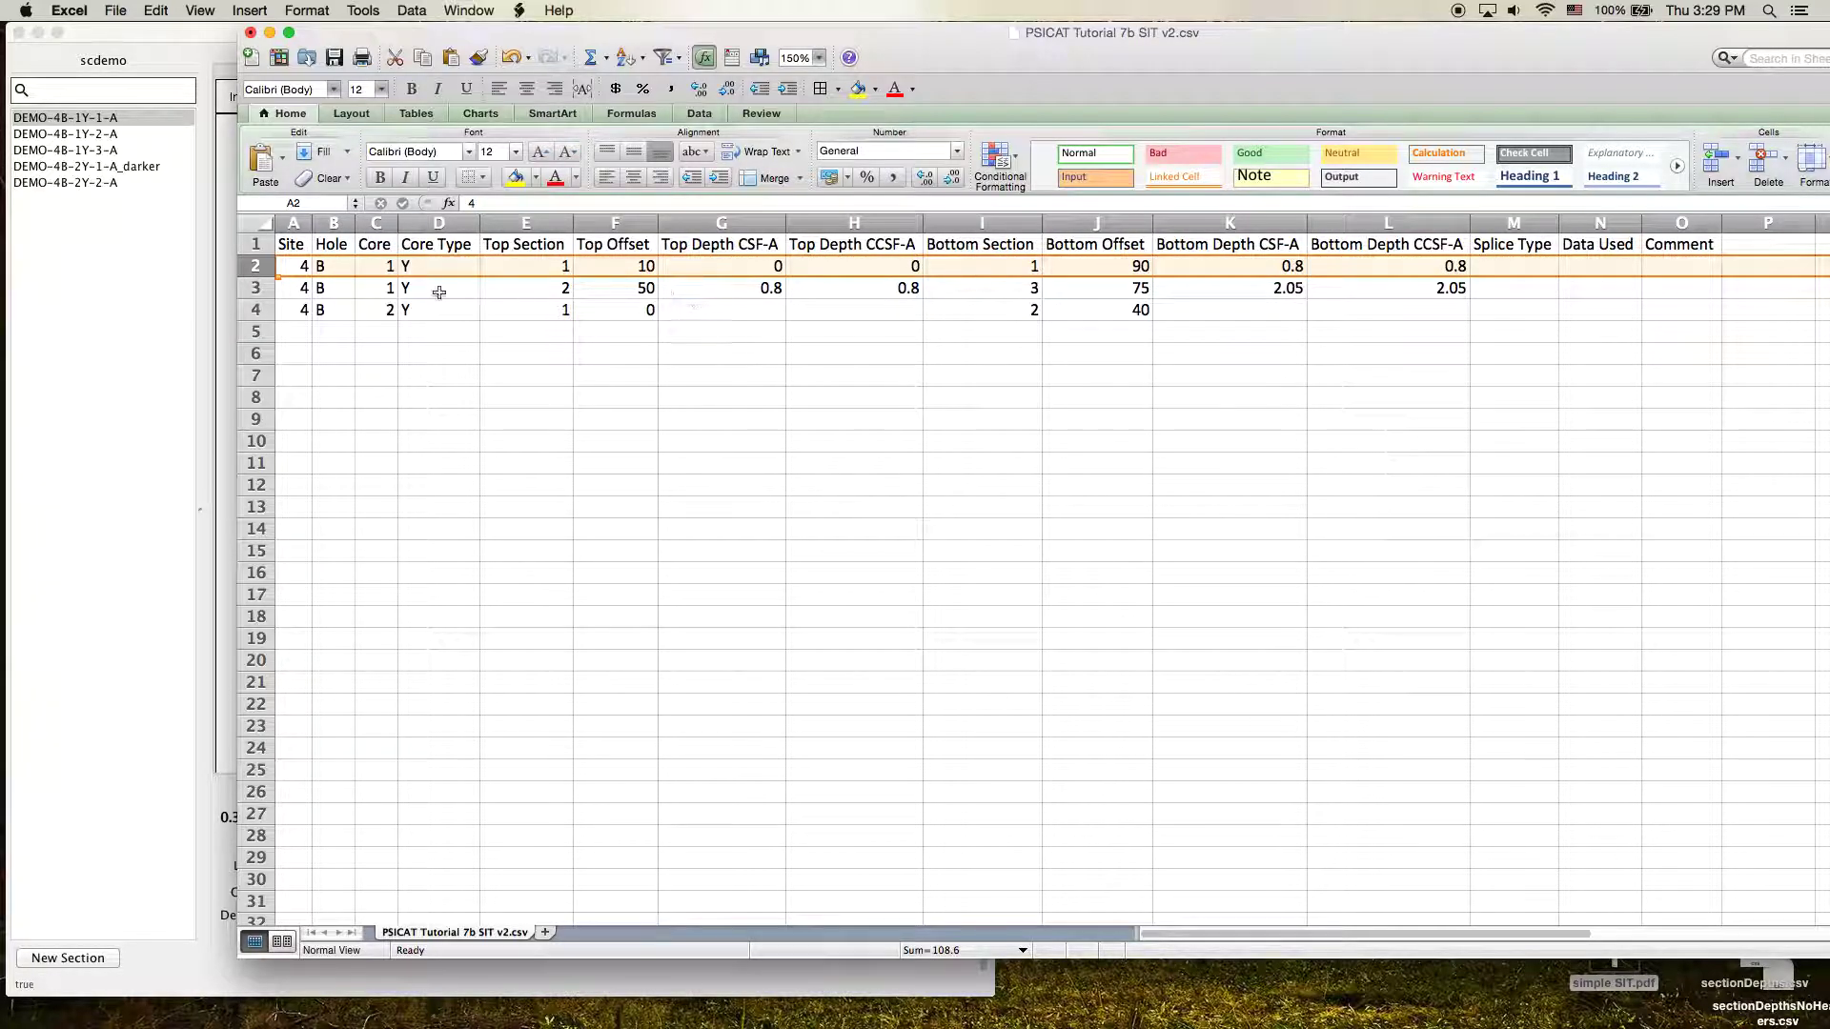
click(732, 288)
click(855, 288)
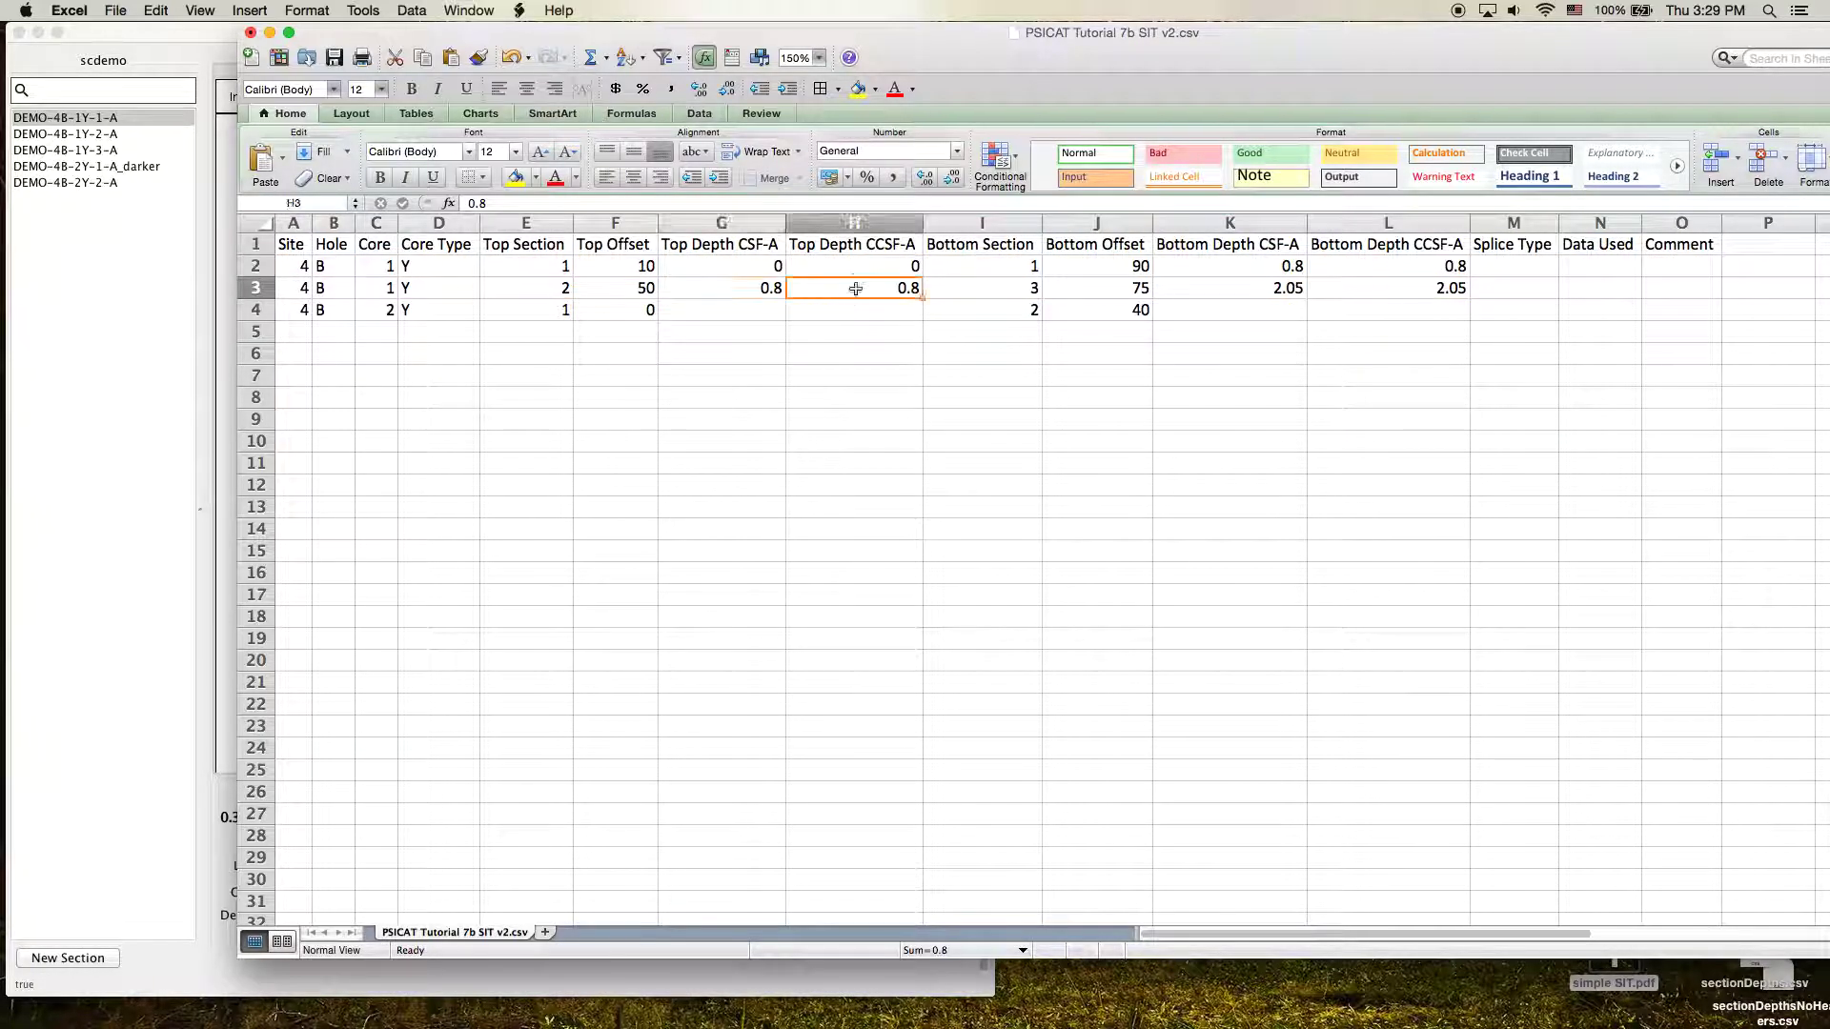
click(756, 291)
click(865, 289)
click(1257, 288)
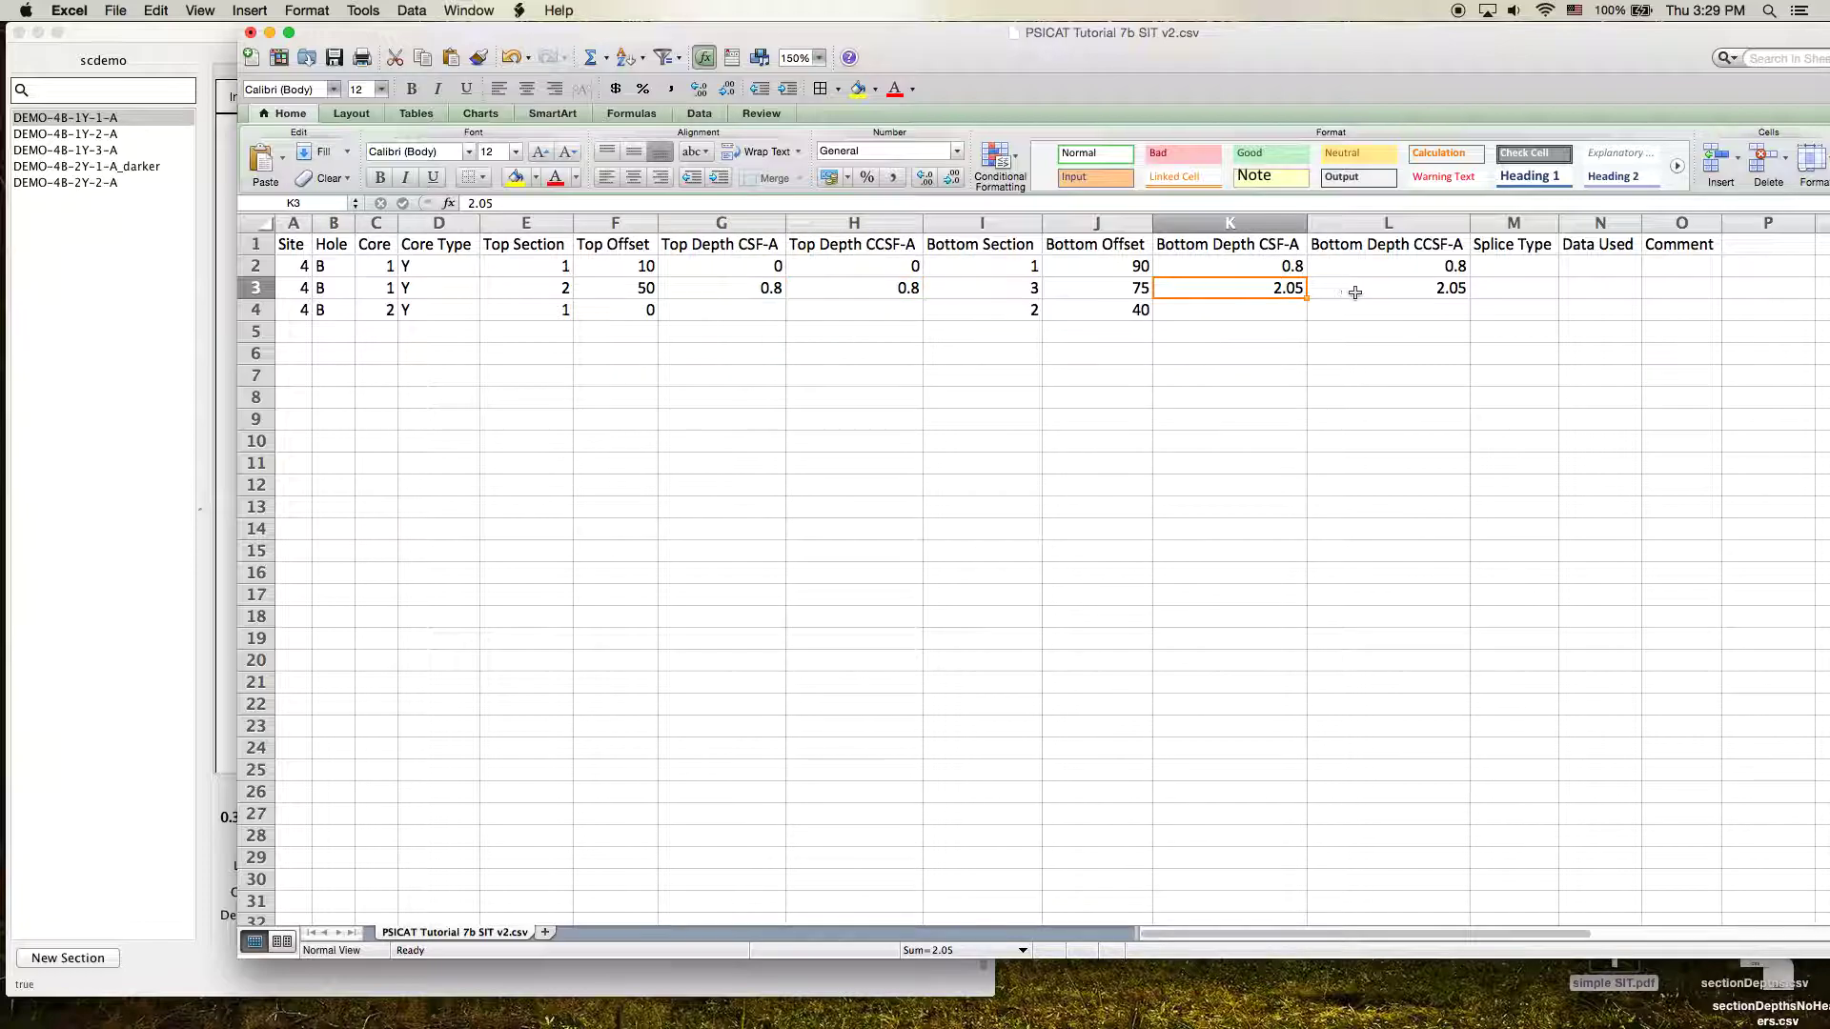
click(260, 311)
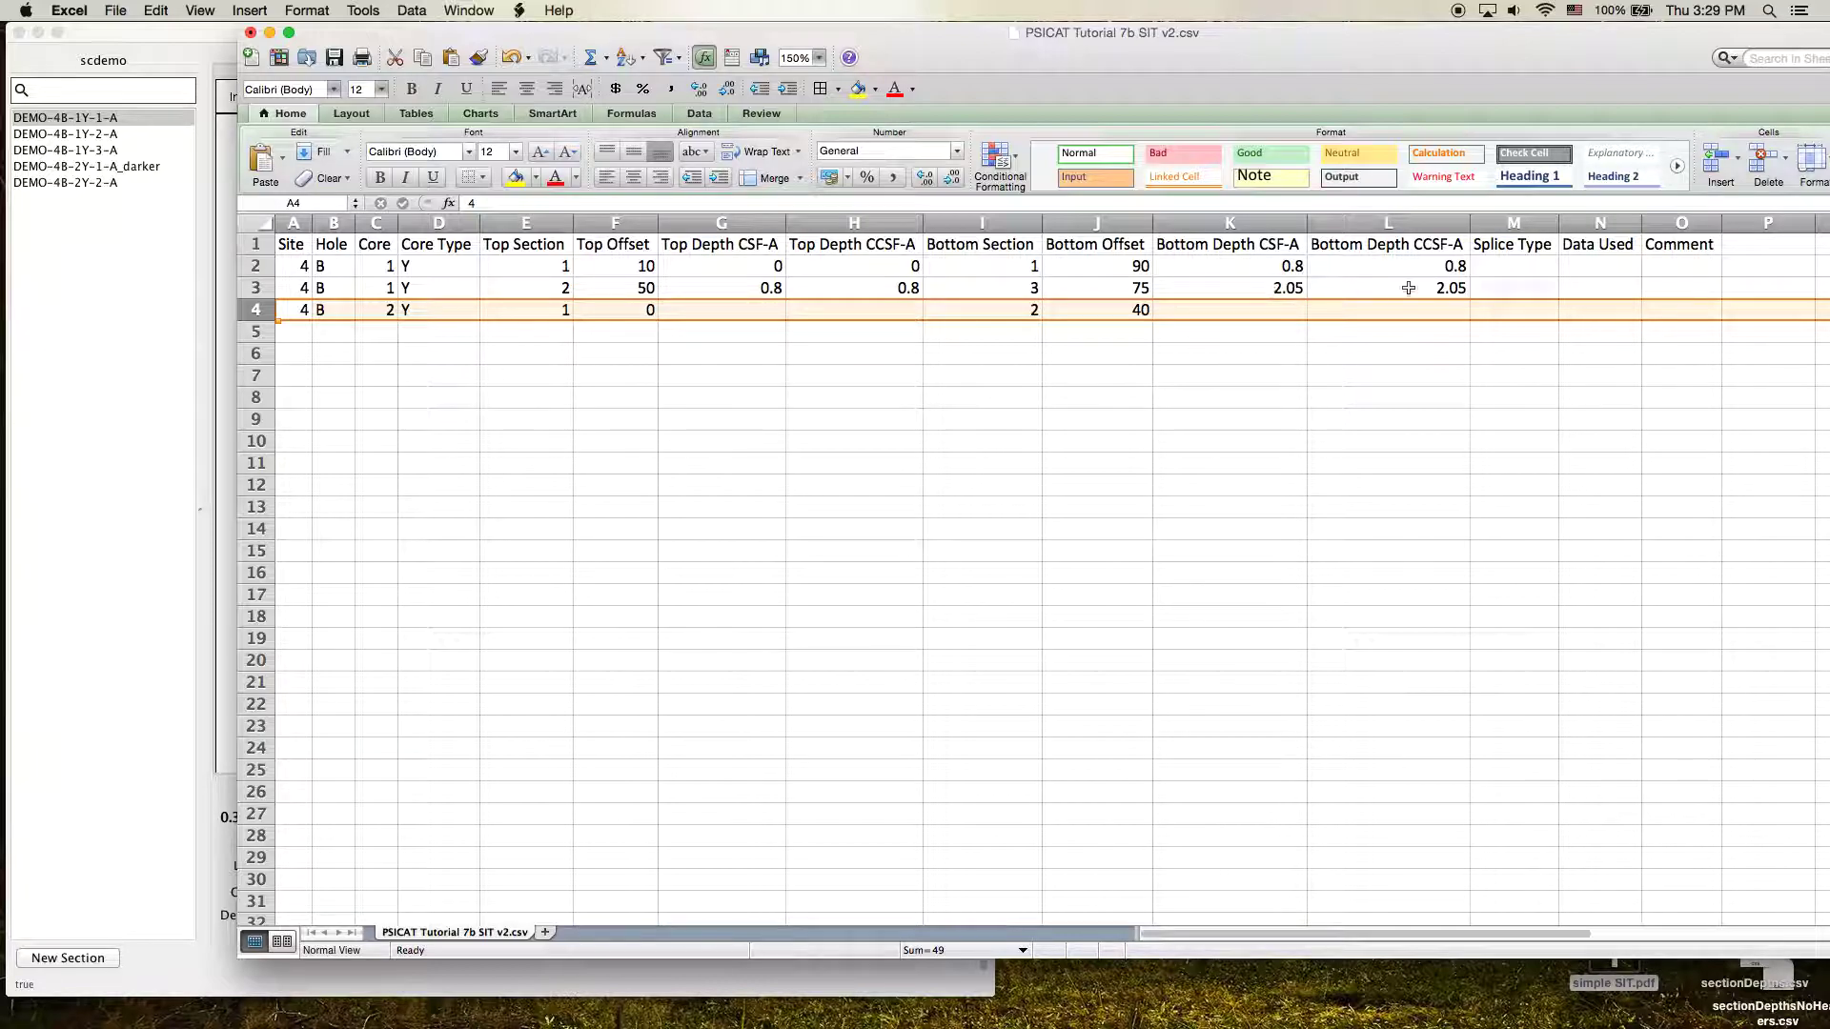
Set both Top Depth CSF-A and Top Depth CCSF-A in row 4 to 2.55.
click(744, 314)
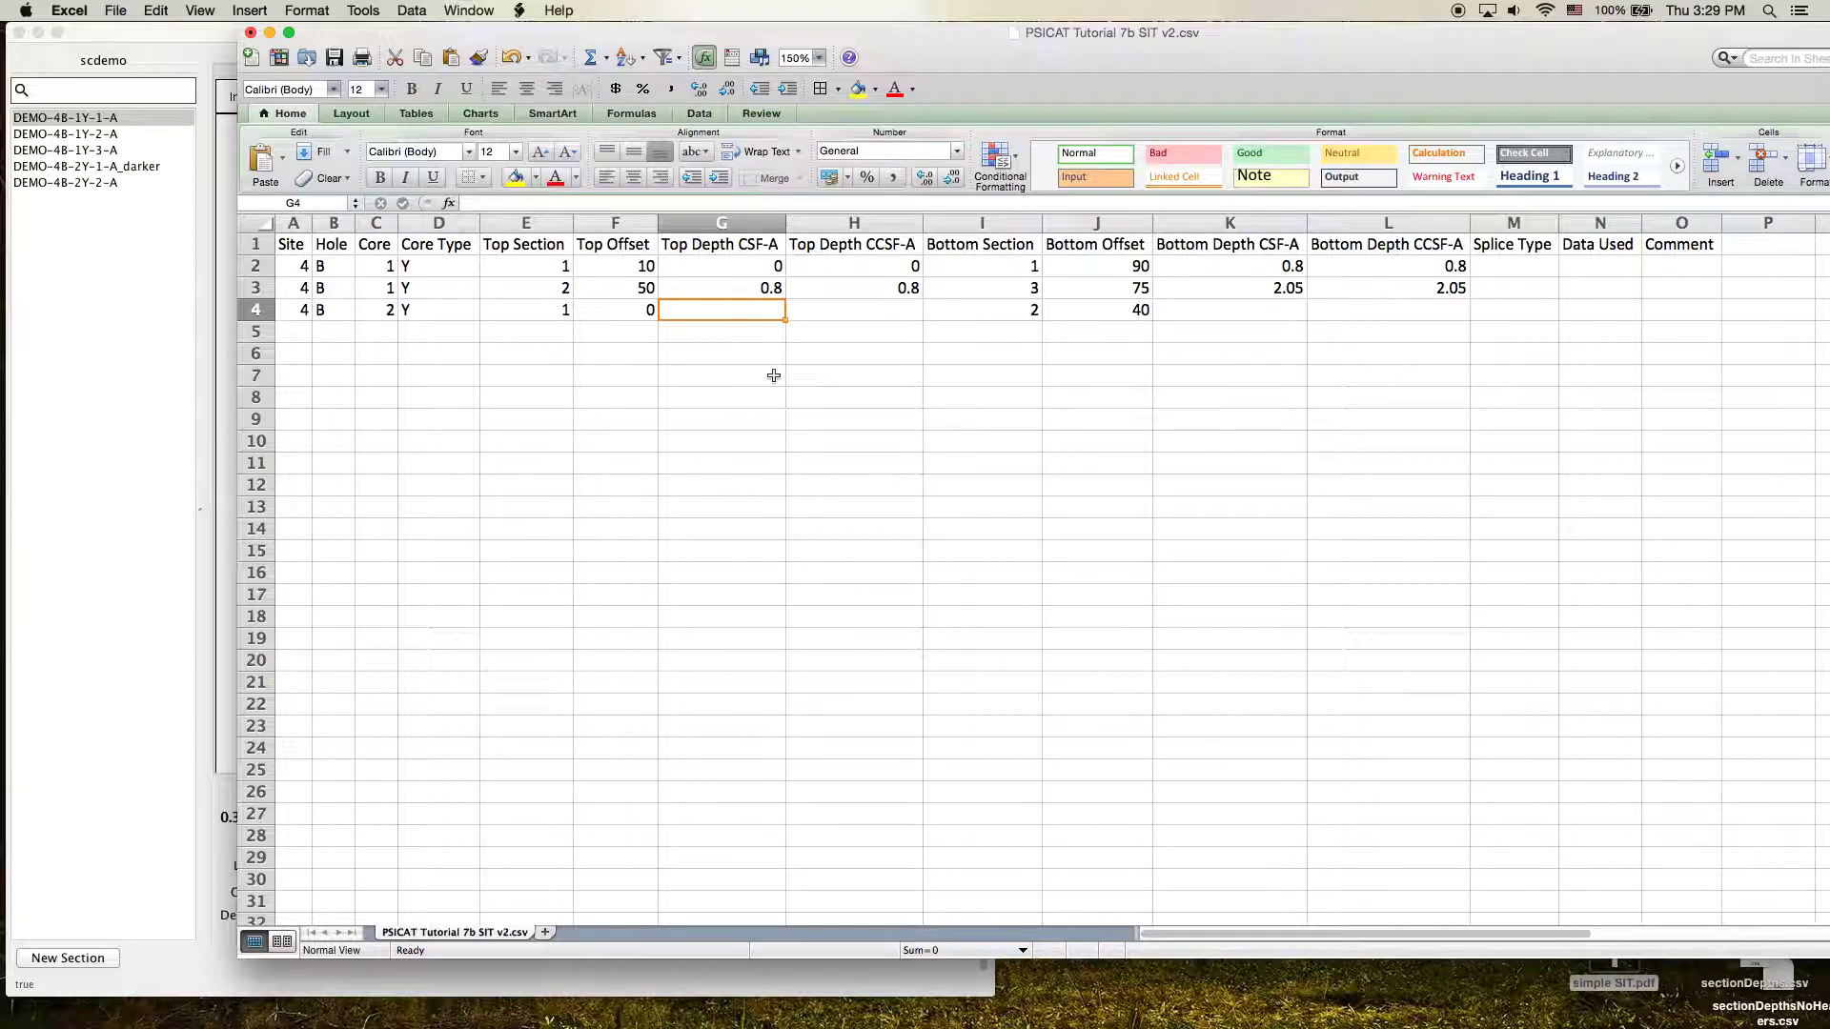
text(2.55)
key(Tab)
text(2.55)
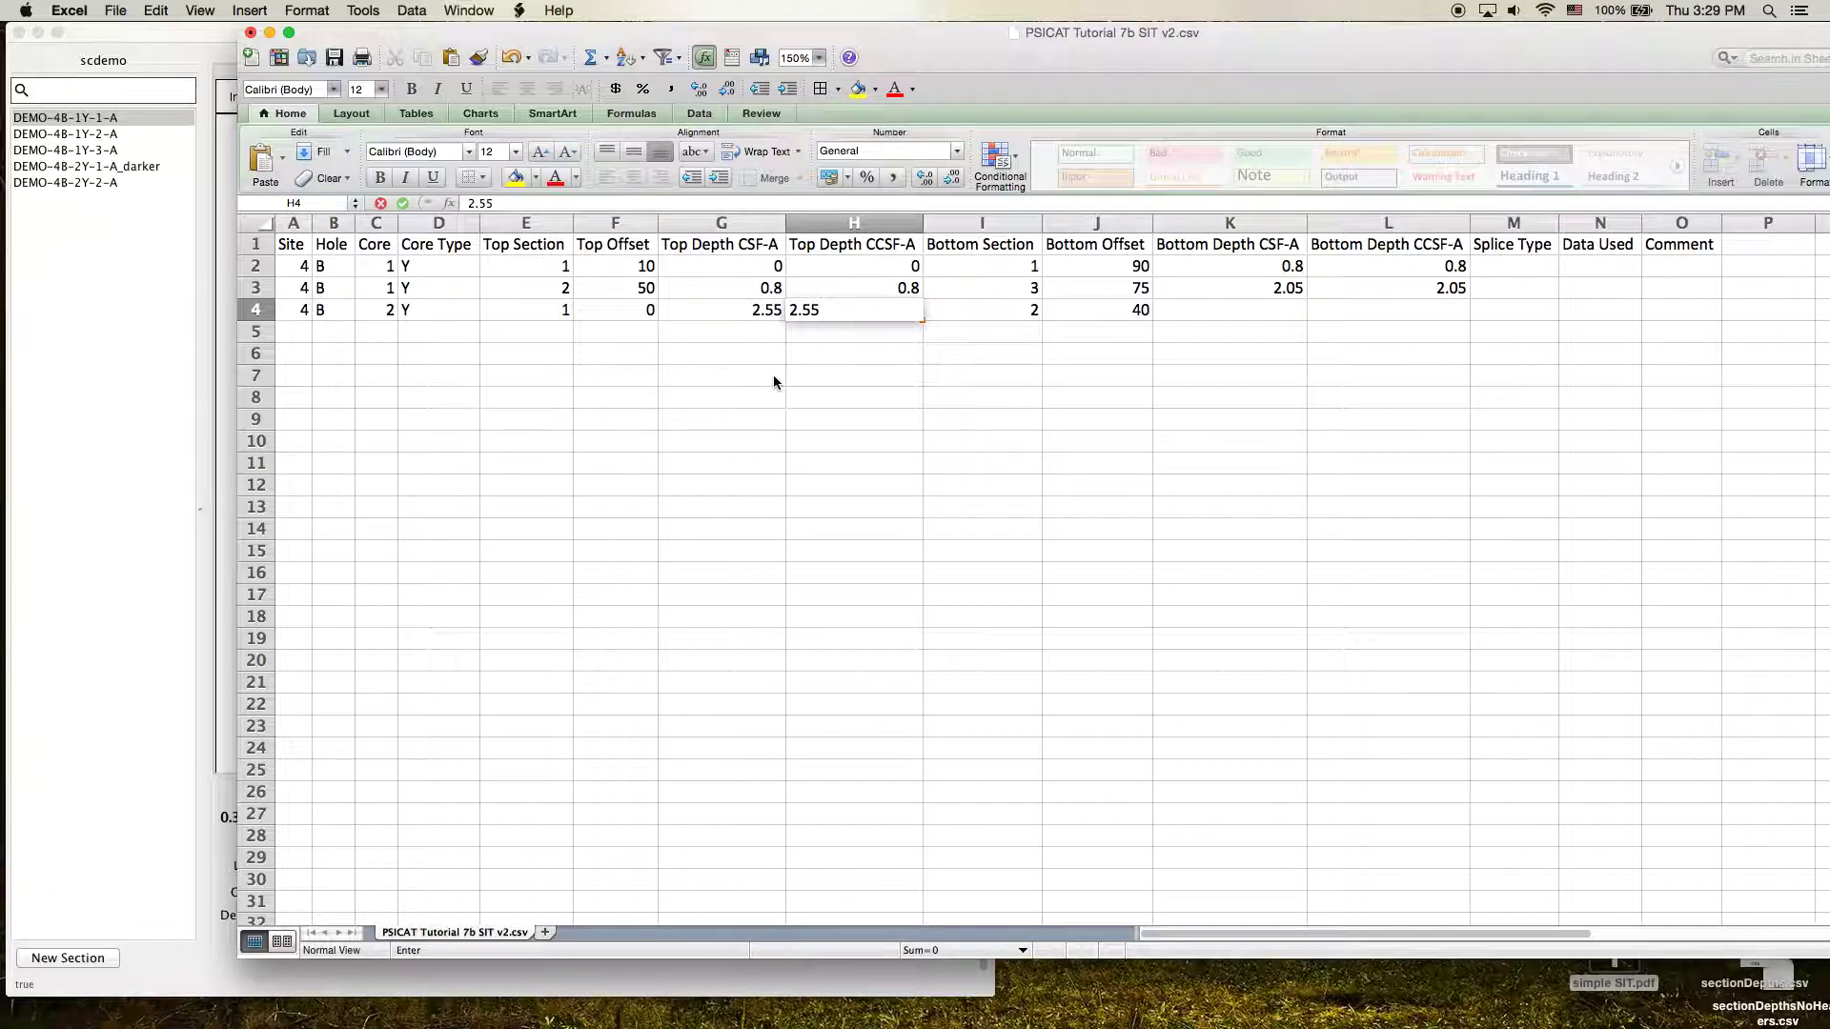
key(Tab)
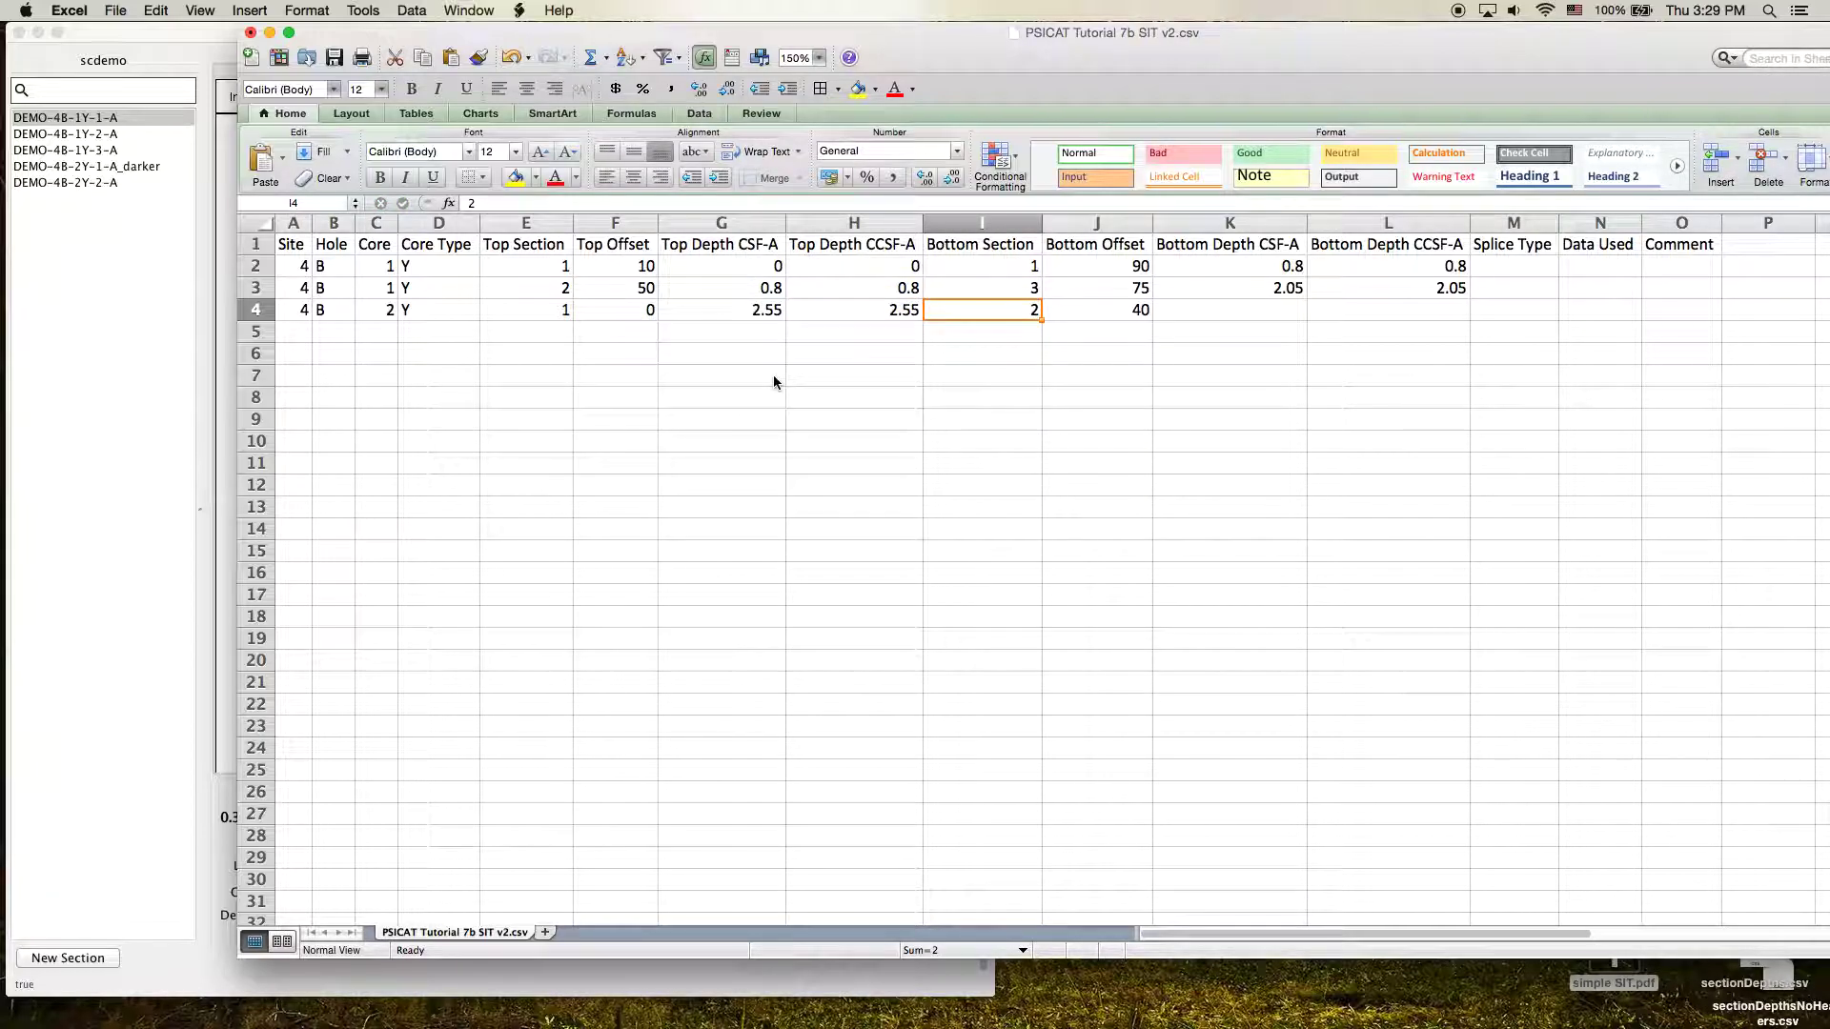
key(Tab)
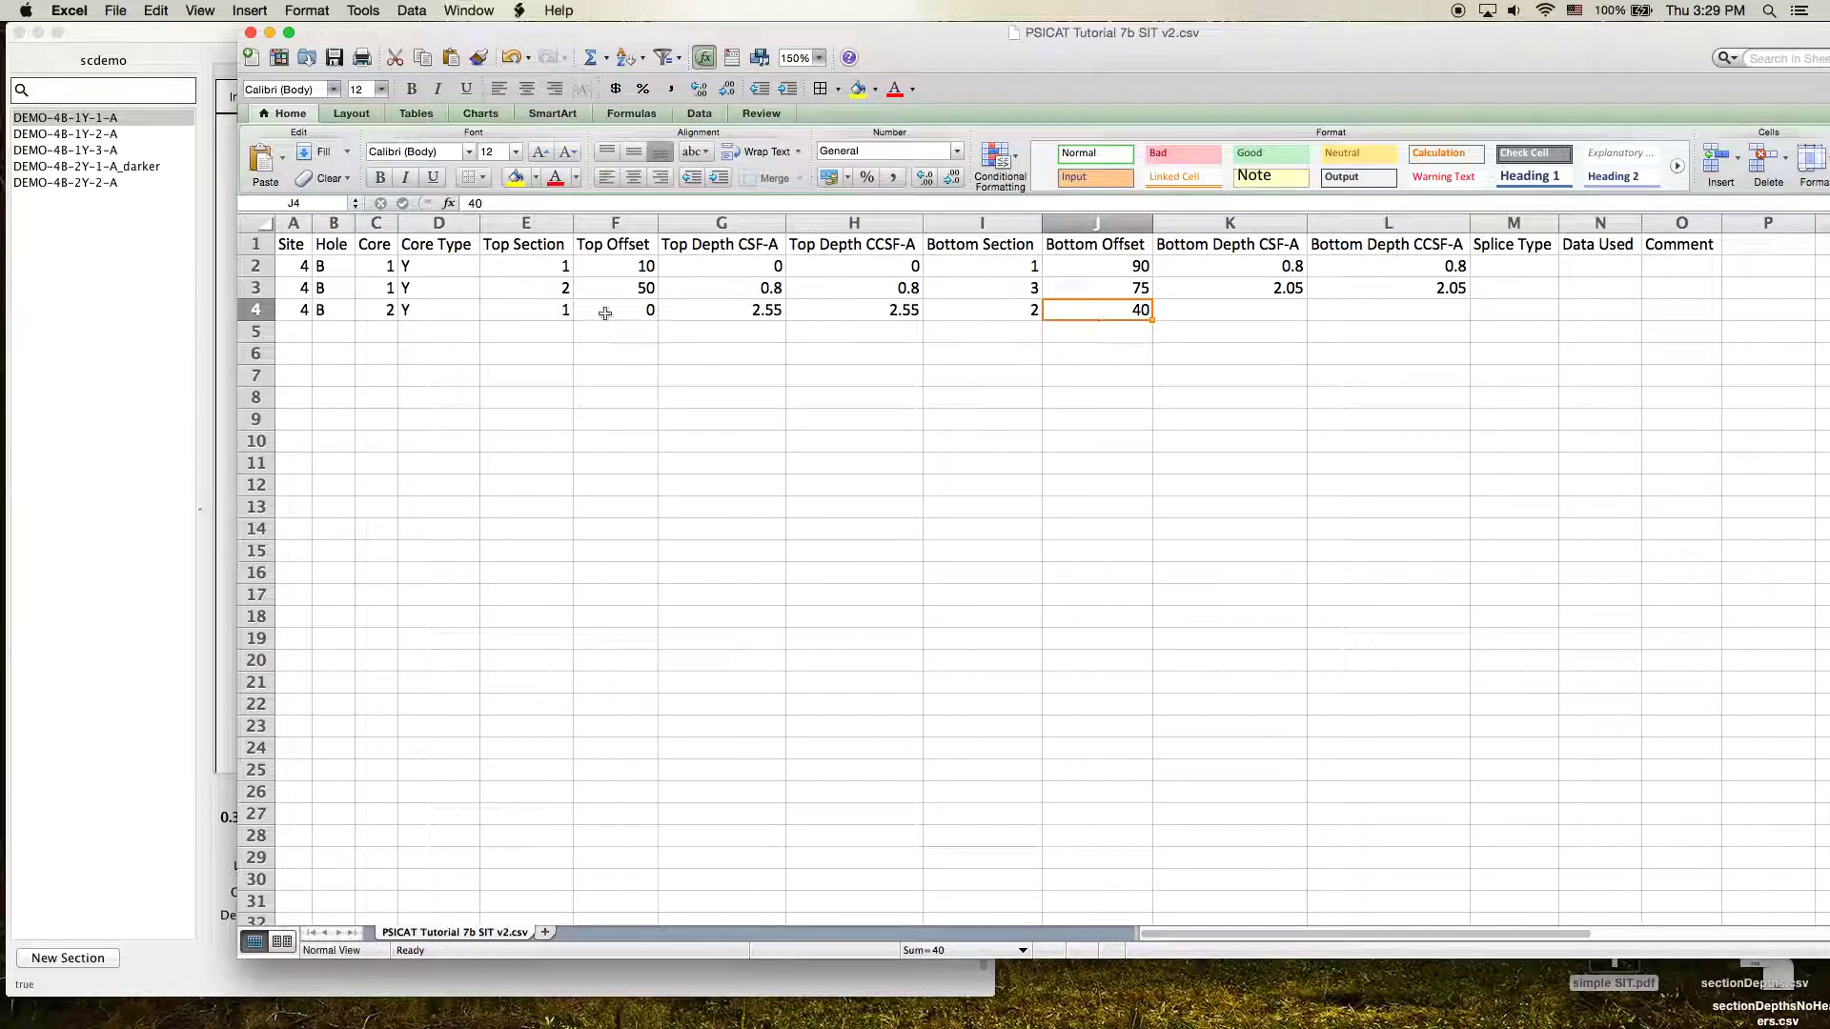
Set both Bottom Depth CSF-A and Bottom Depth CCSF-A in row 4 to 3.95, ending at the empty Site cell in row 5.
click(255, 309)
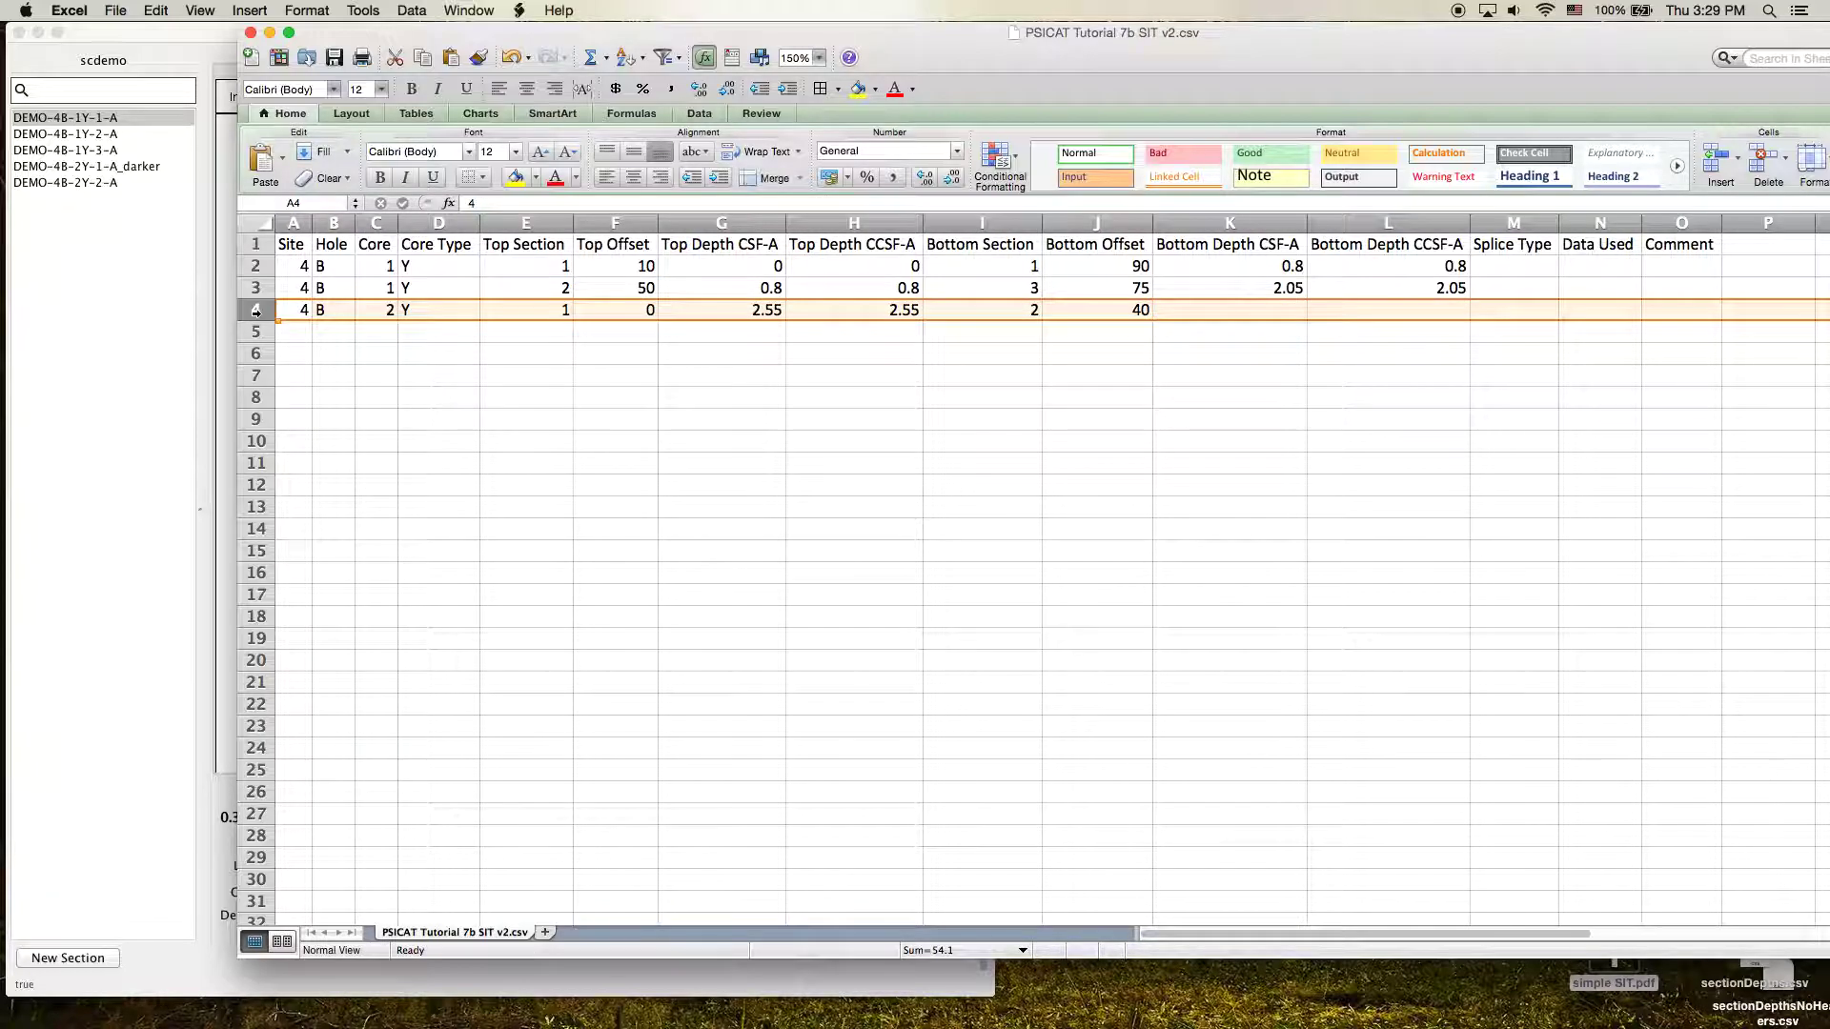
click(566, 310)
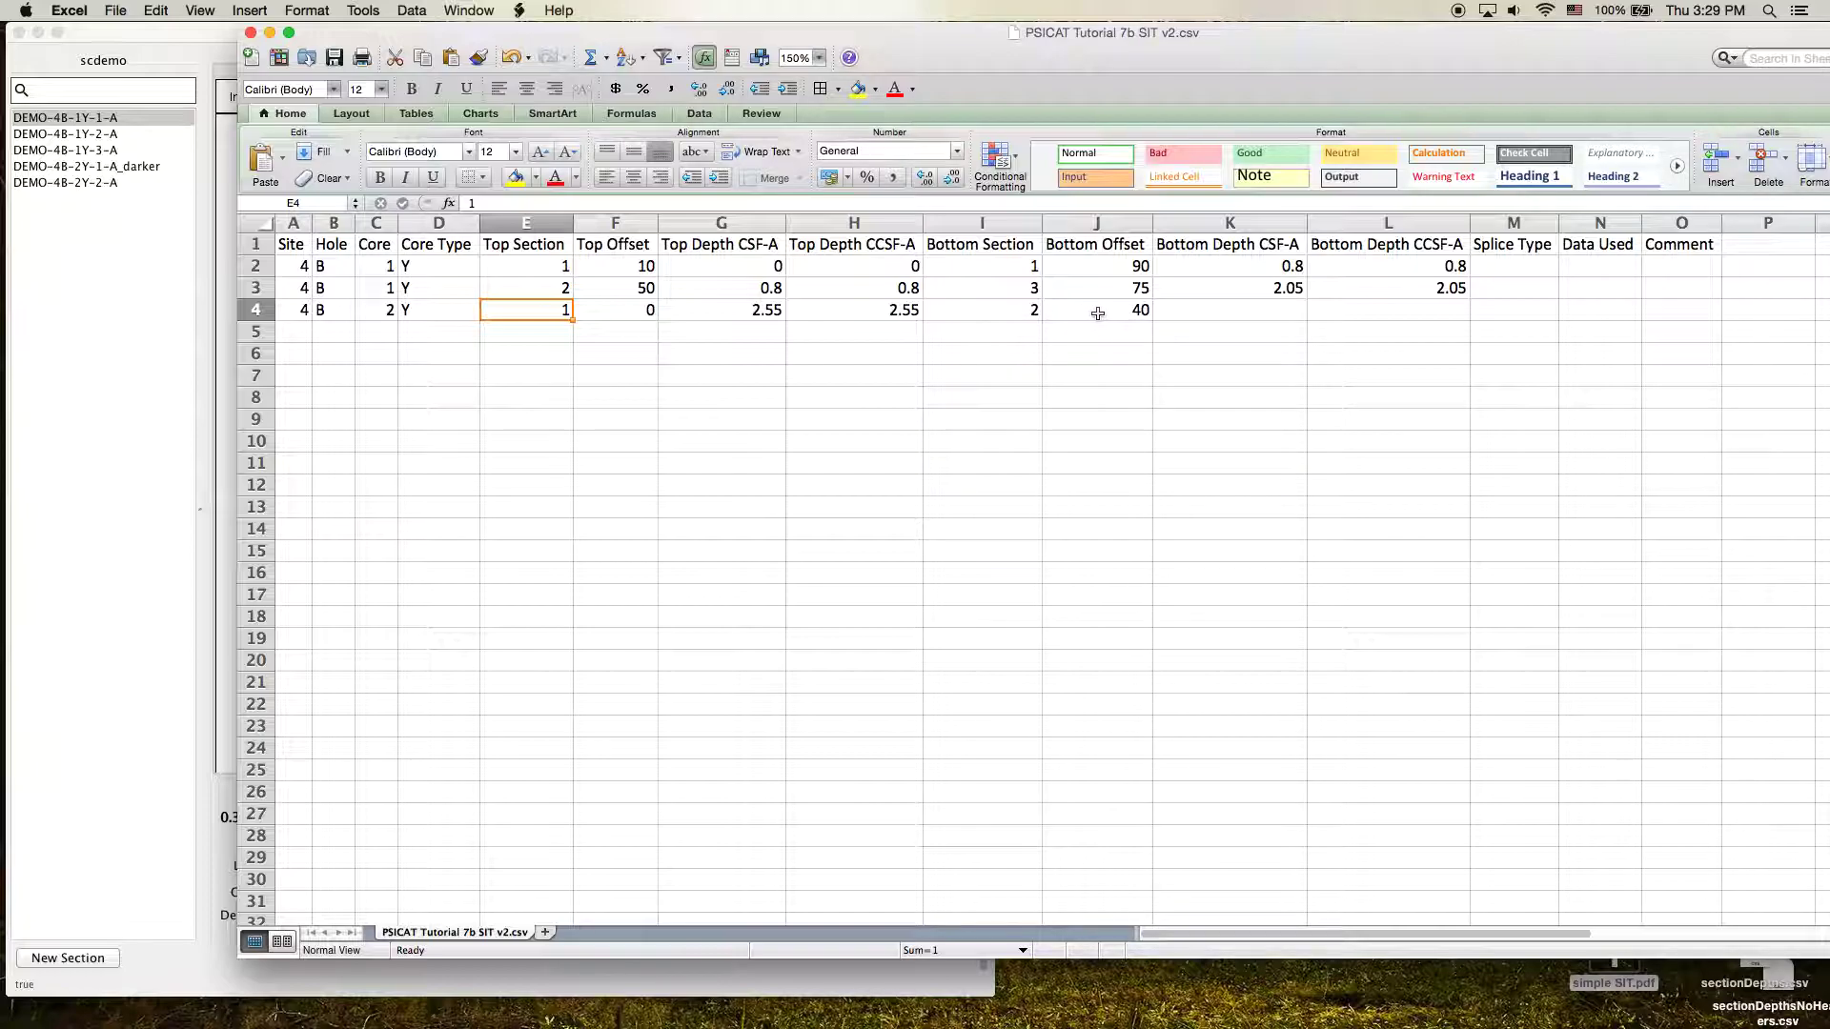
click(1286, 318)
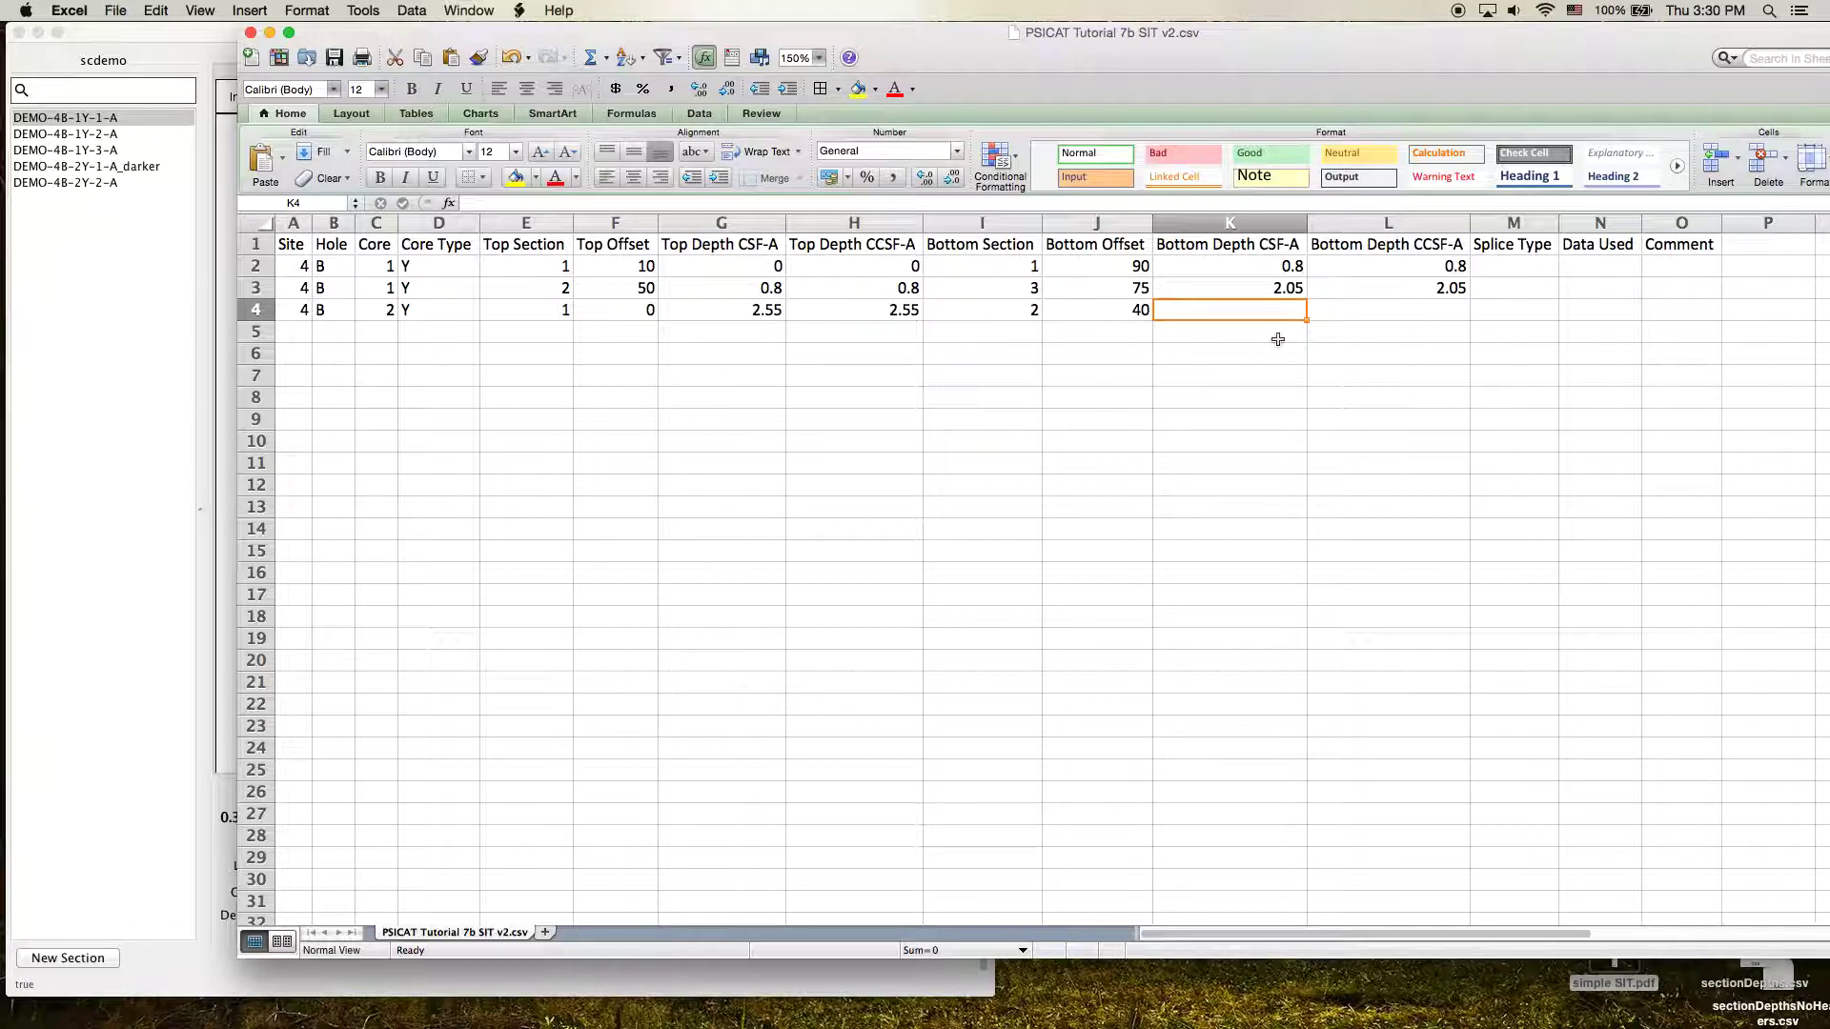
text(3.95)
key(Tab)
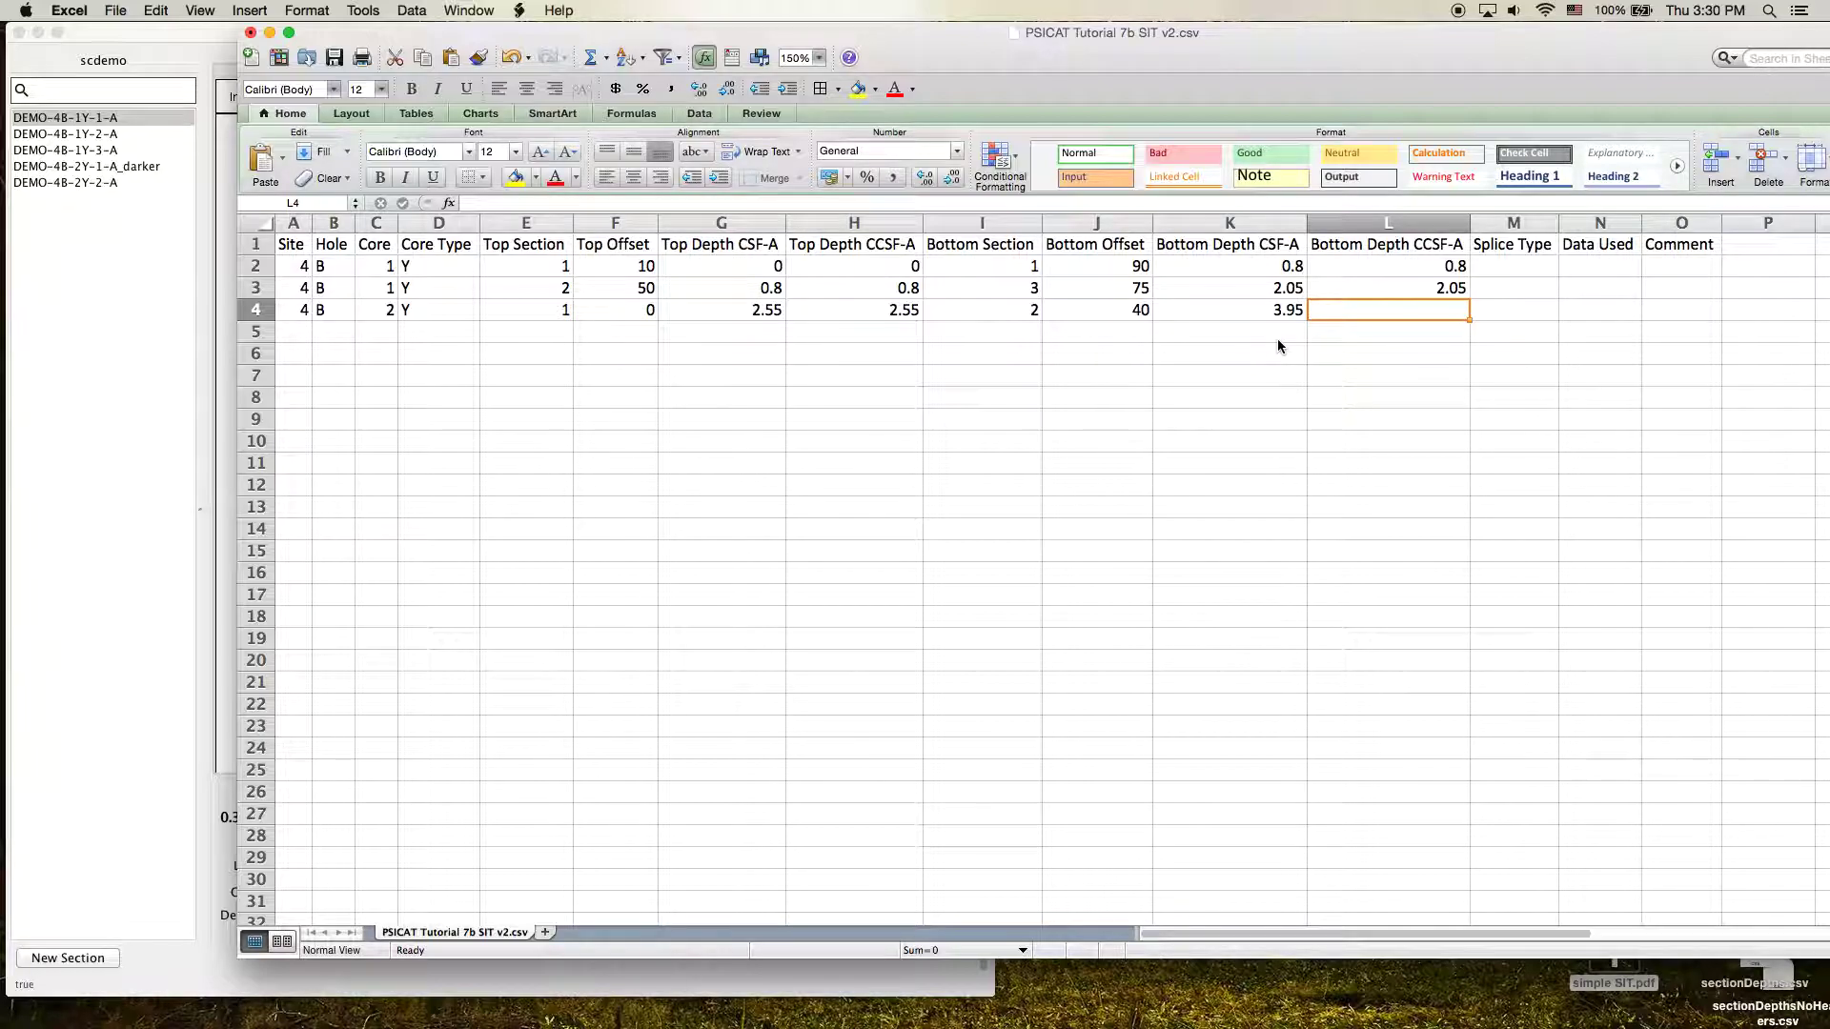
text(3.95)
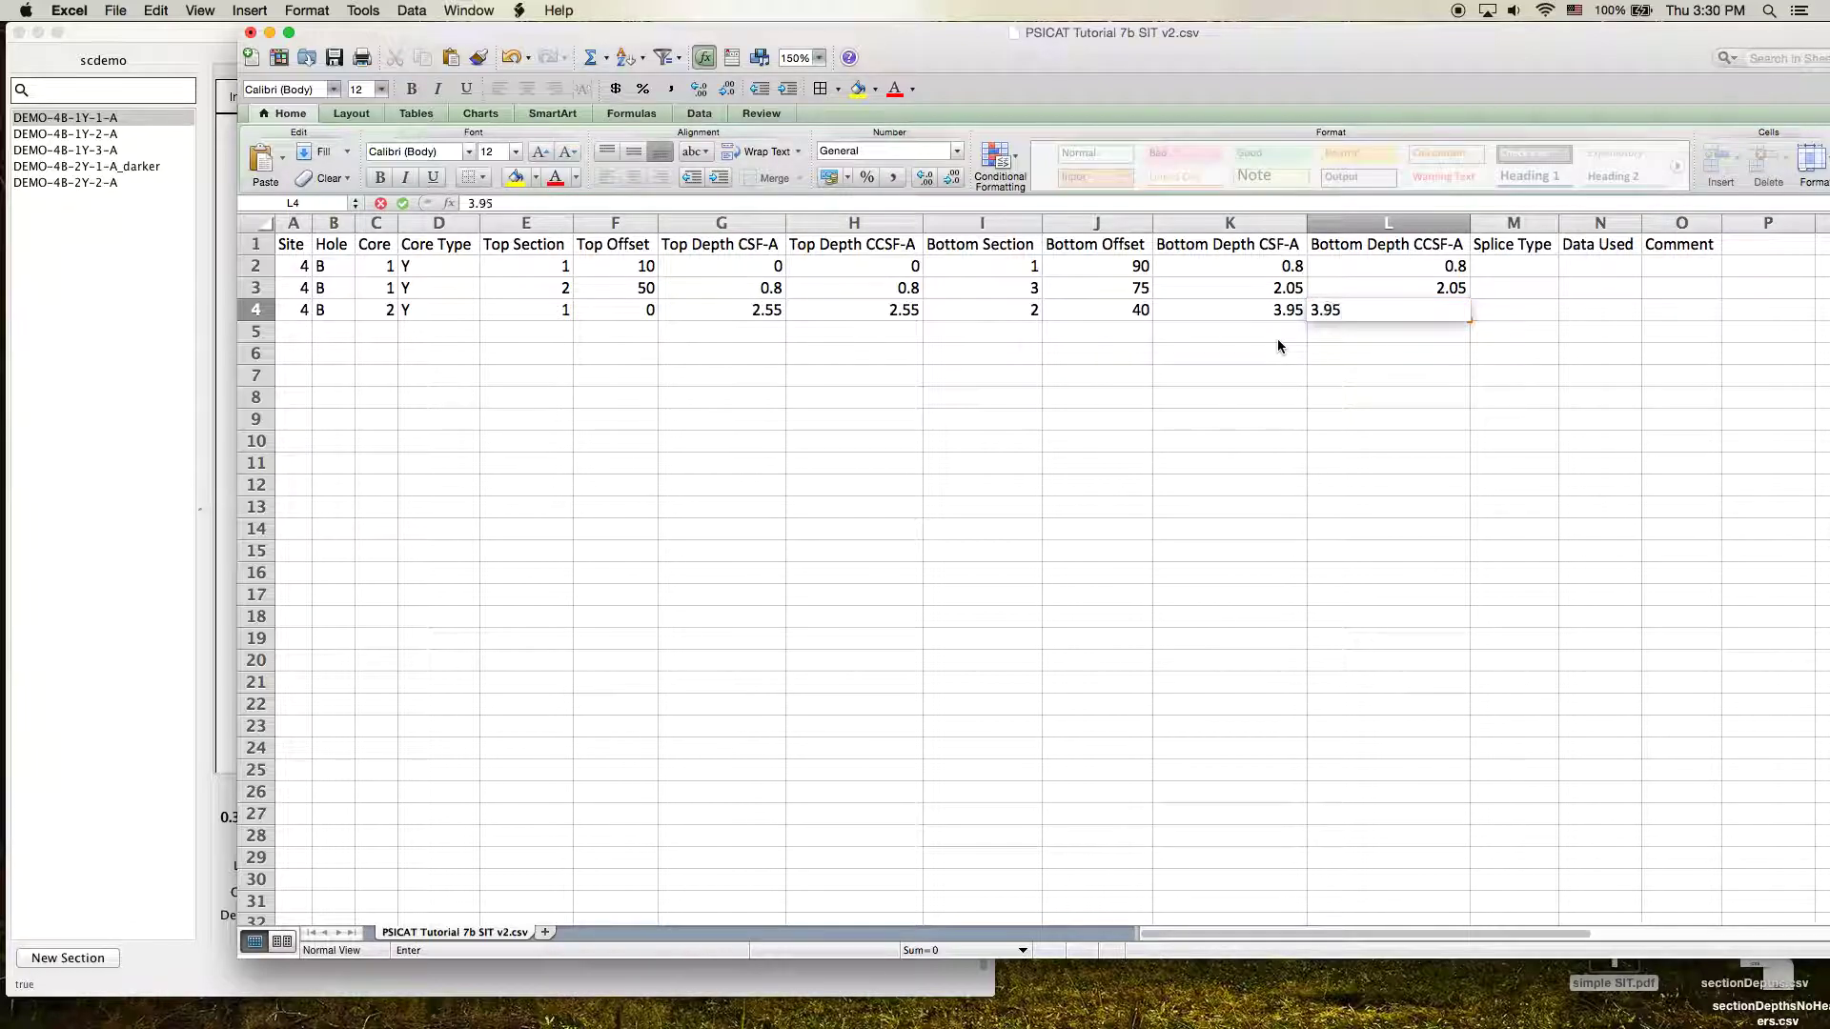
key(Tab)
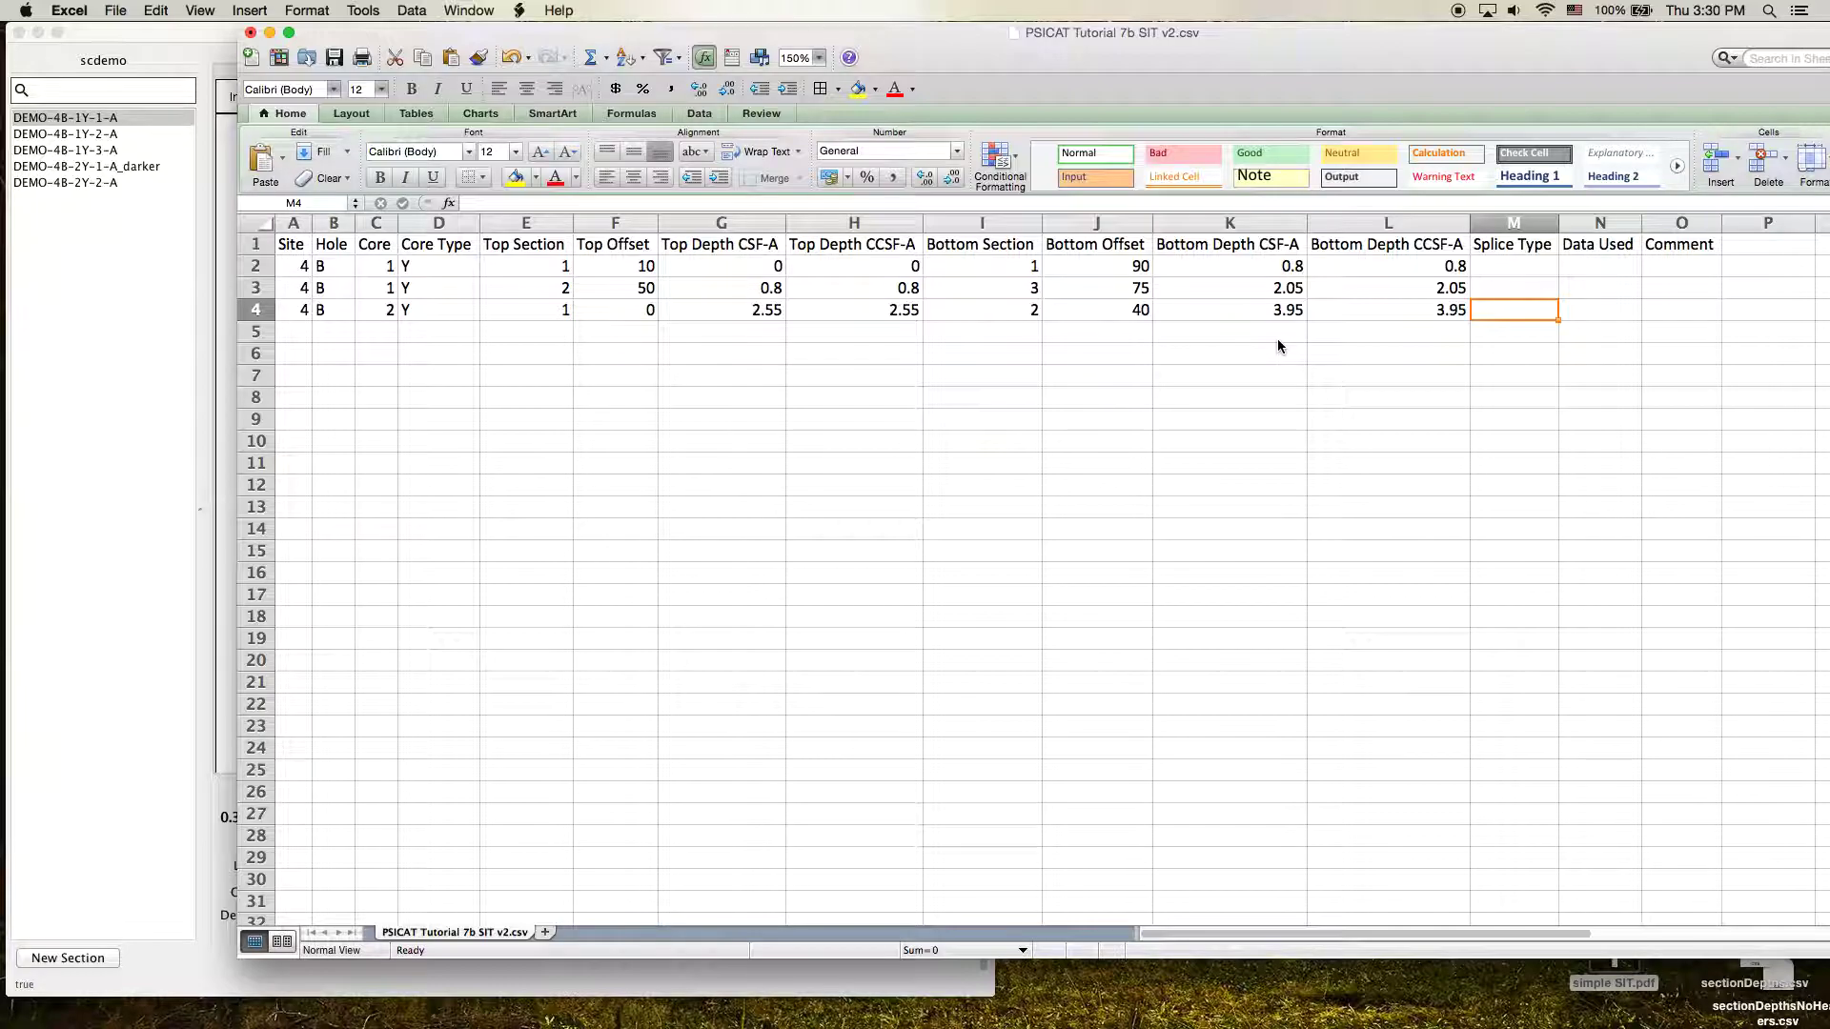
key(Return)
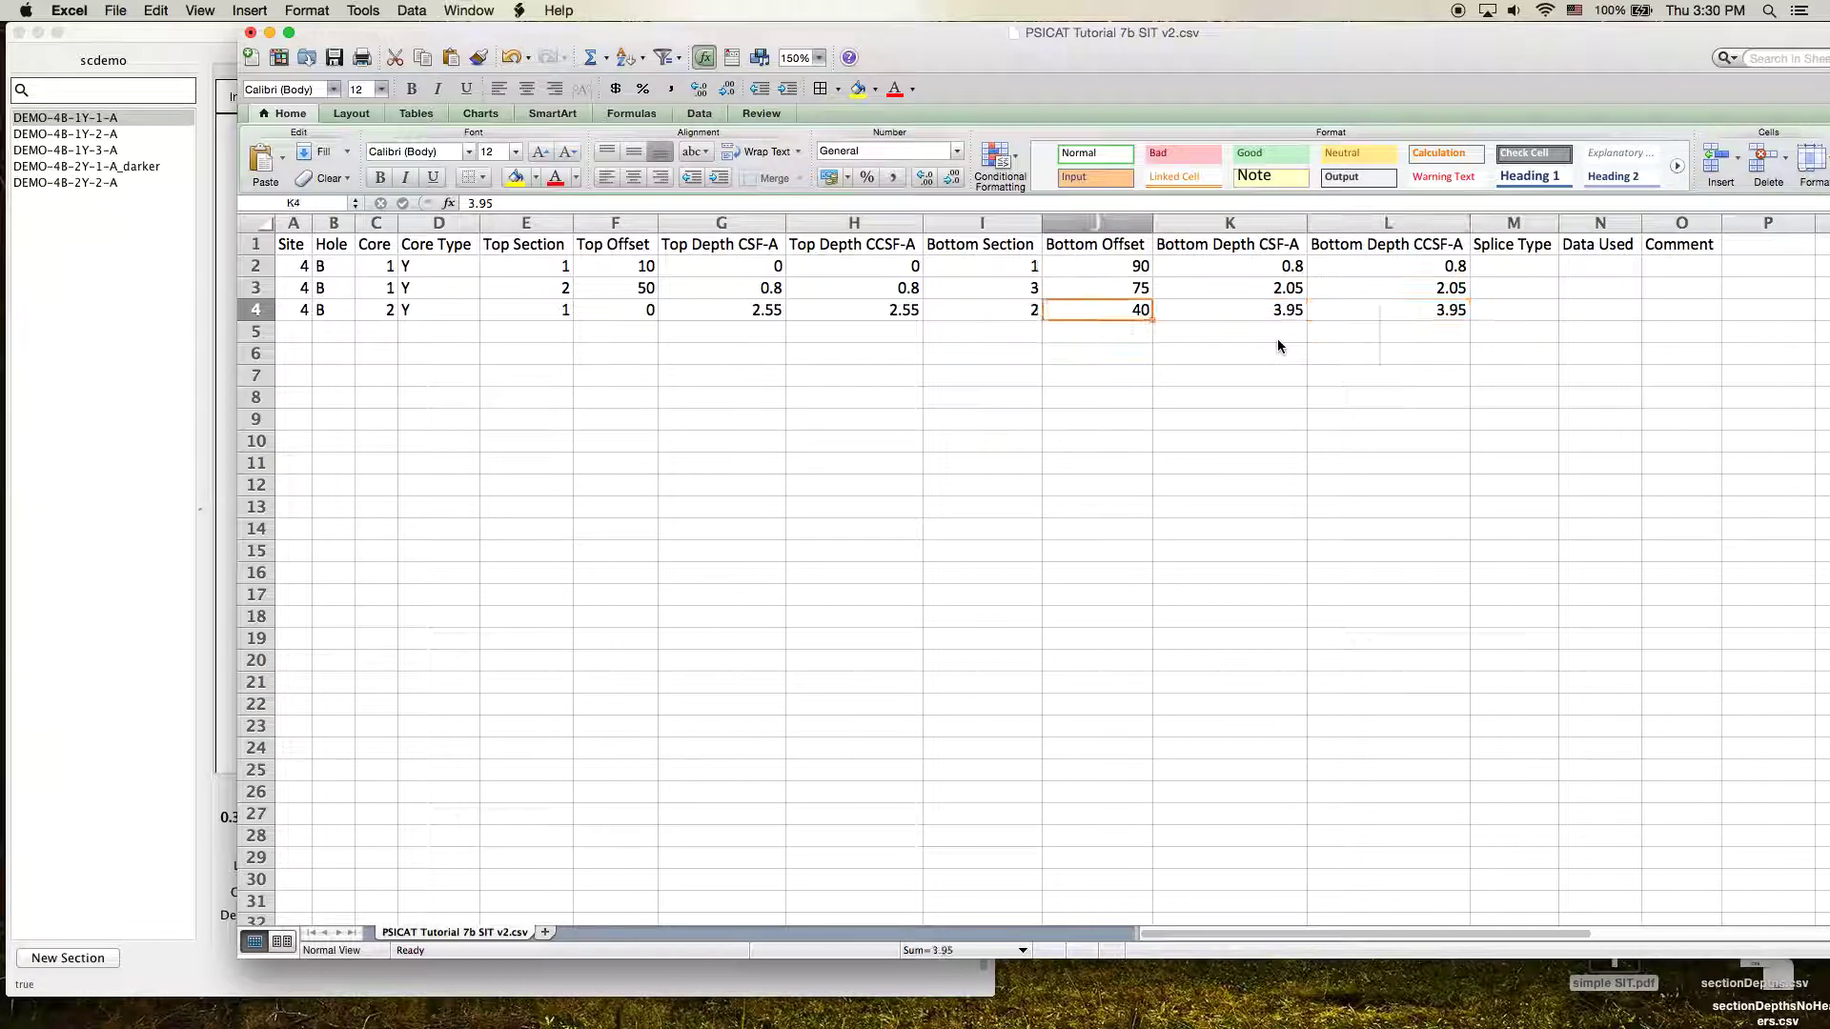
key(Left)
key(Left)
key(Left)
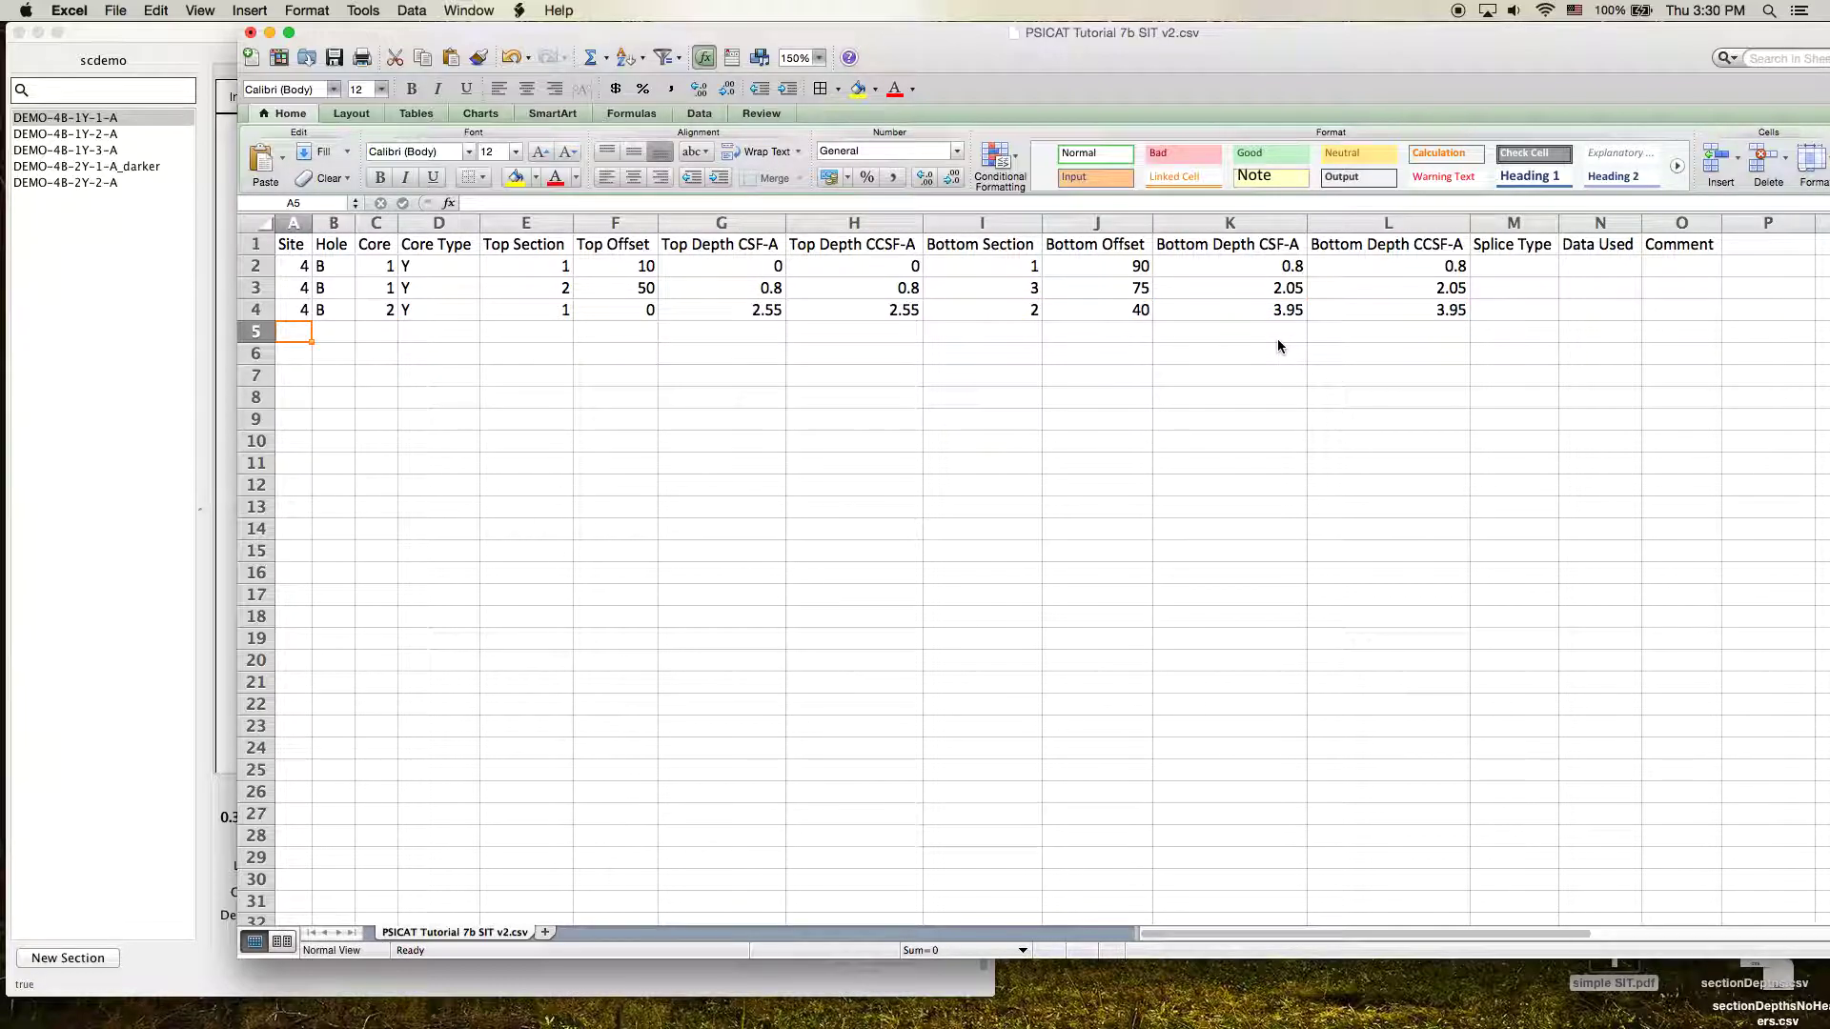
Review the intervals in rows 2 to 4, checking the sections spanned in row 3 and the core and top section in row 4.
drag(1445, 48, 1415, 47)
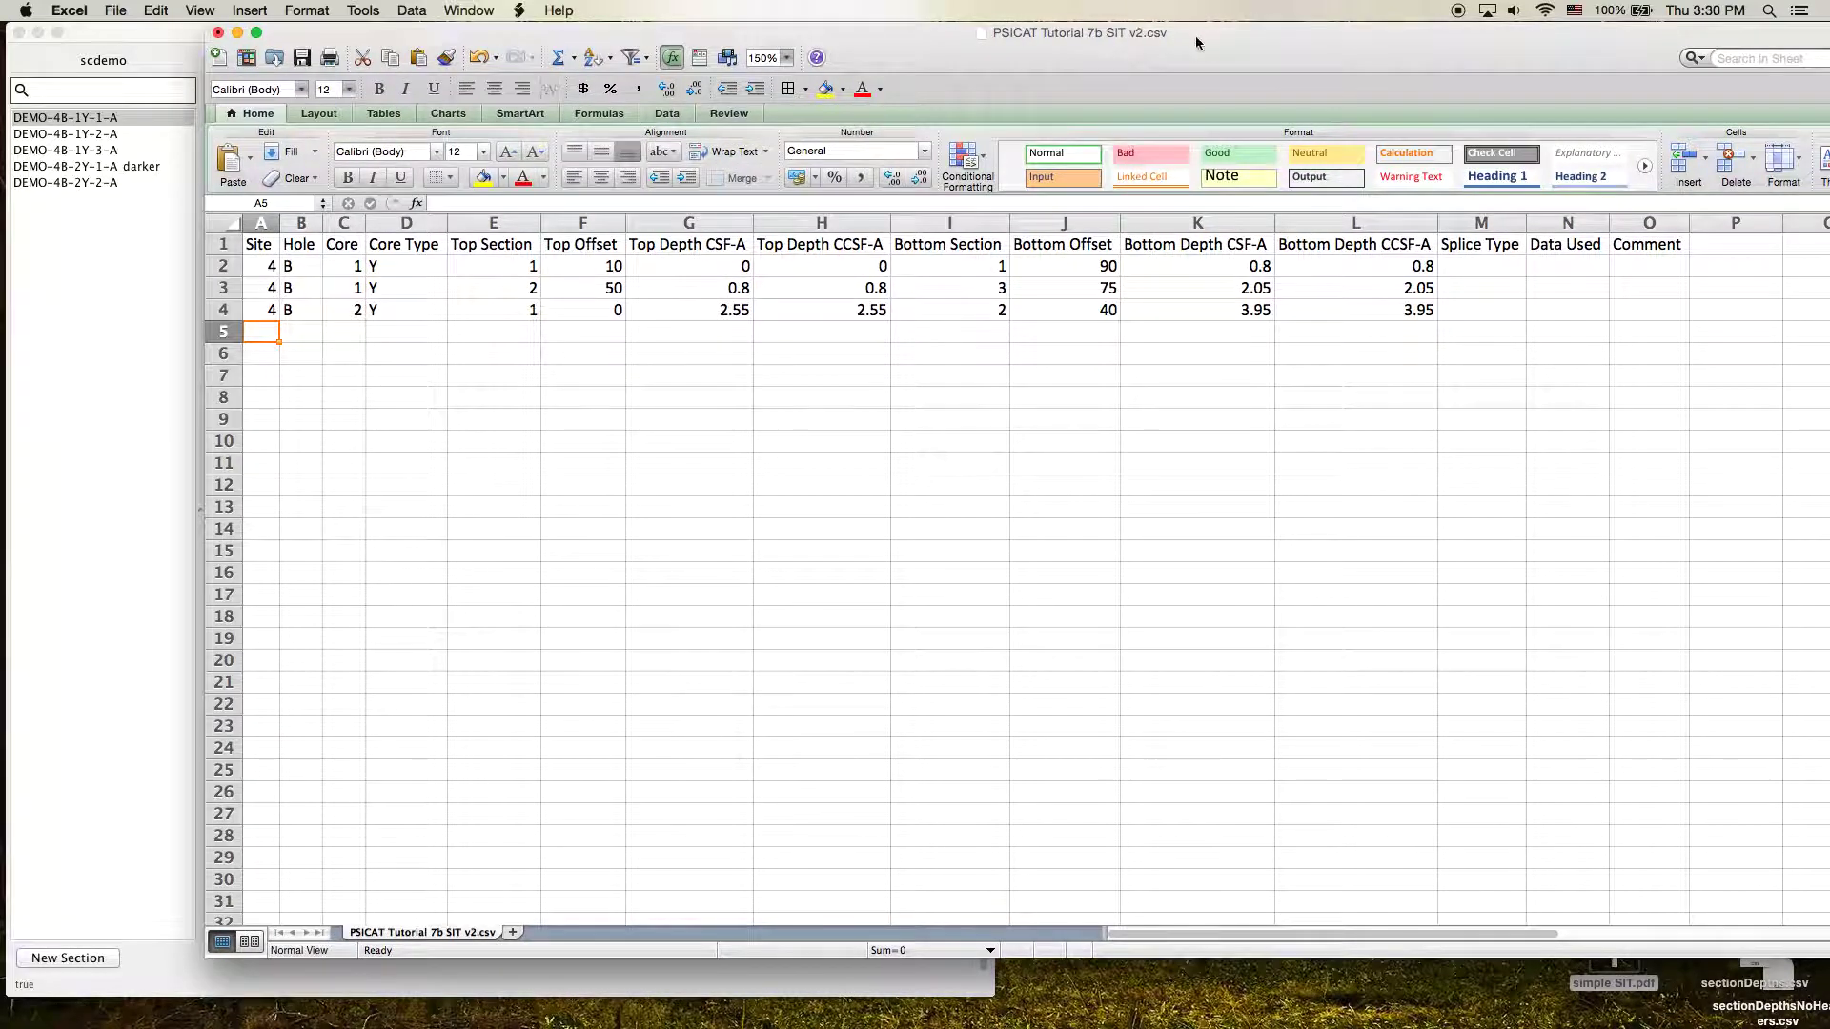
drag(1196, 41, 1211, 41)
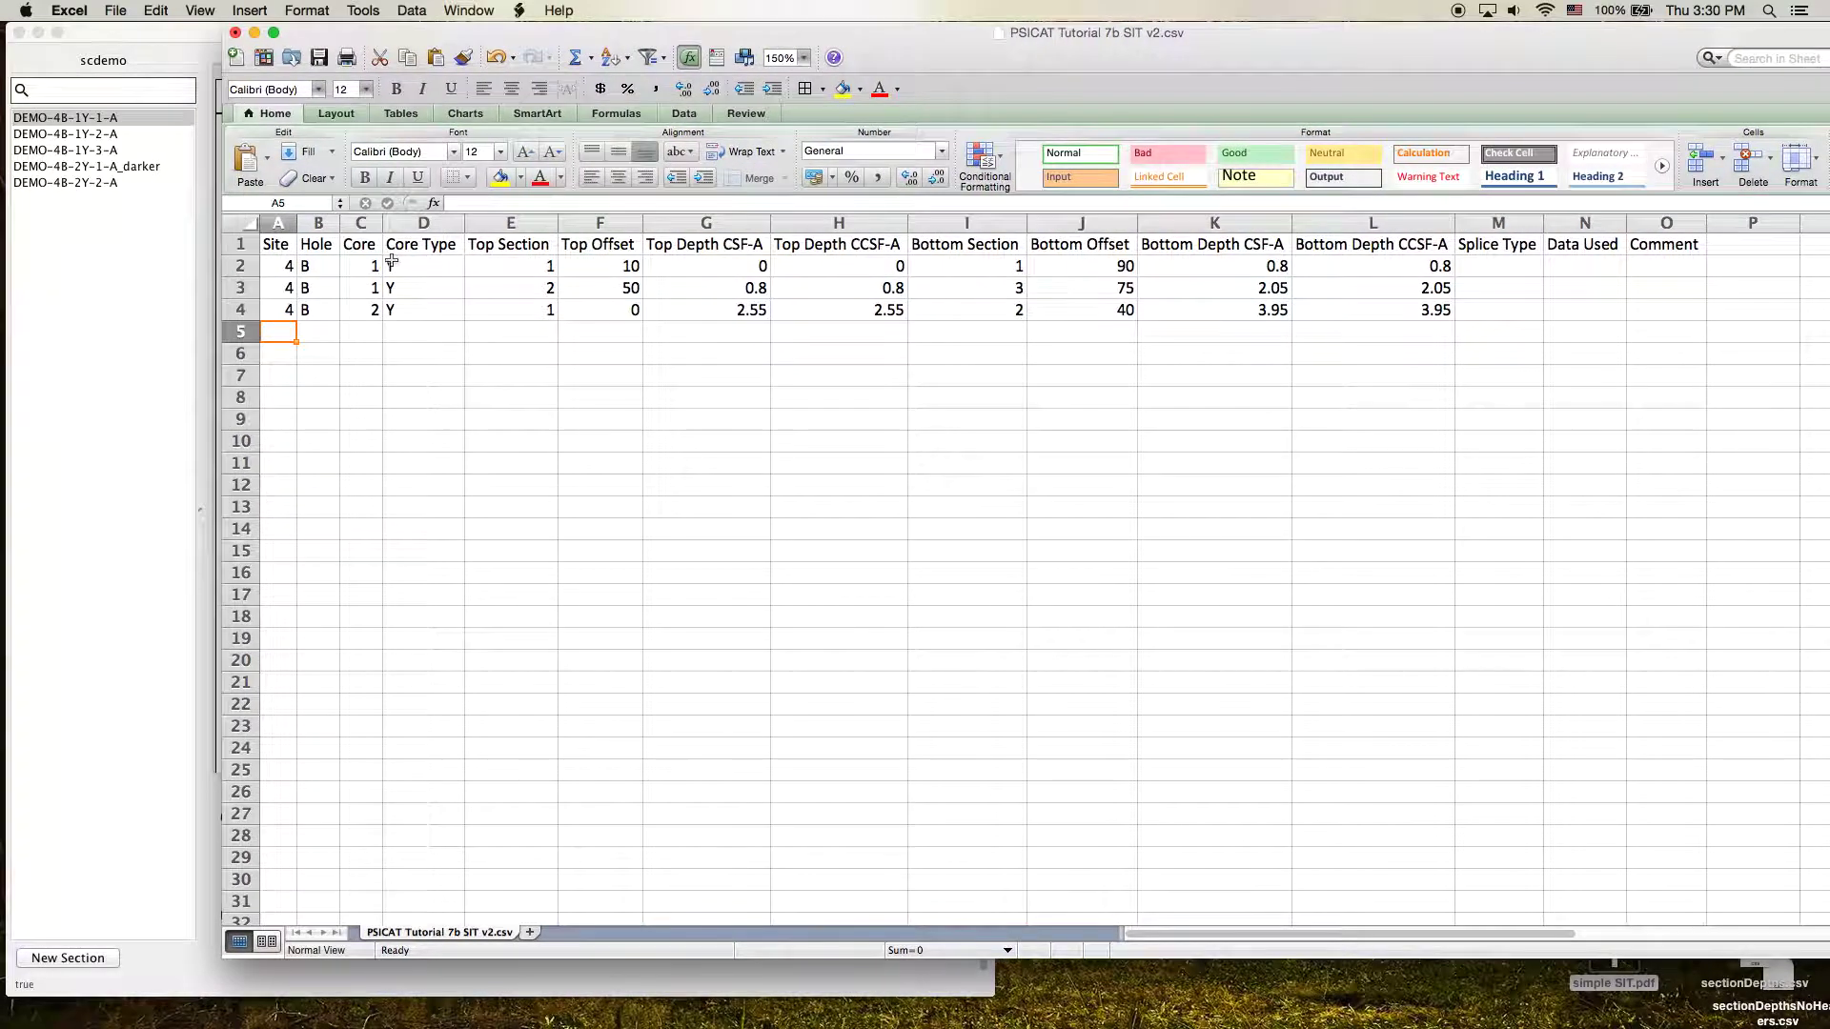
click(239, 265)
click(239, 288)
click(239, 309)
click(240, 288)
click(239, 265)
click(243, 288)
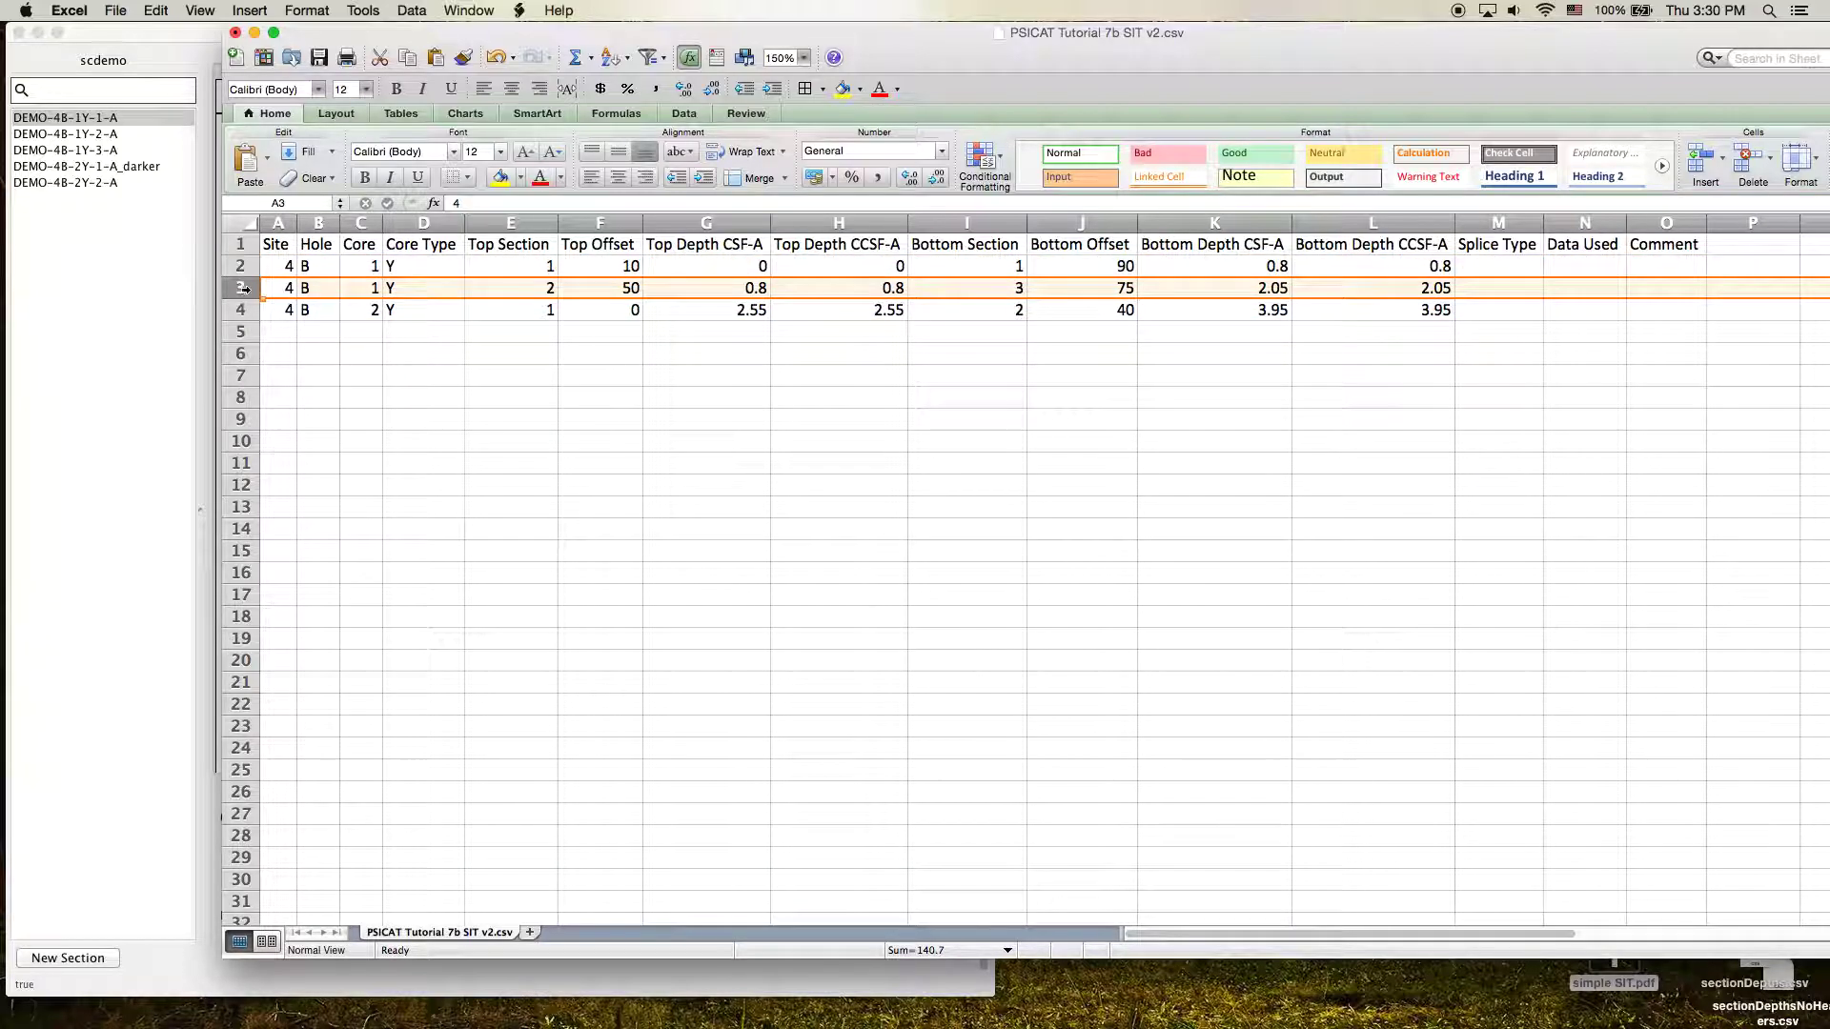
click(242, 310)
click(242, 288)
click(523, 289)
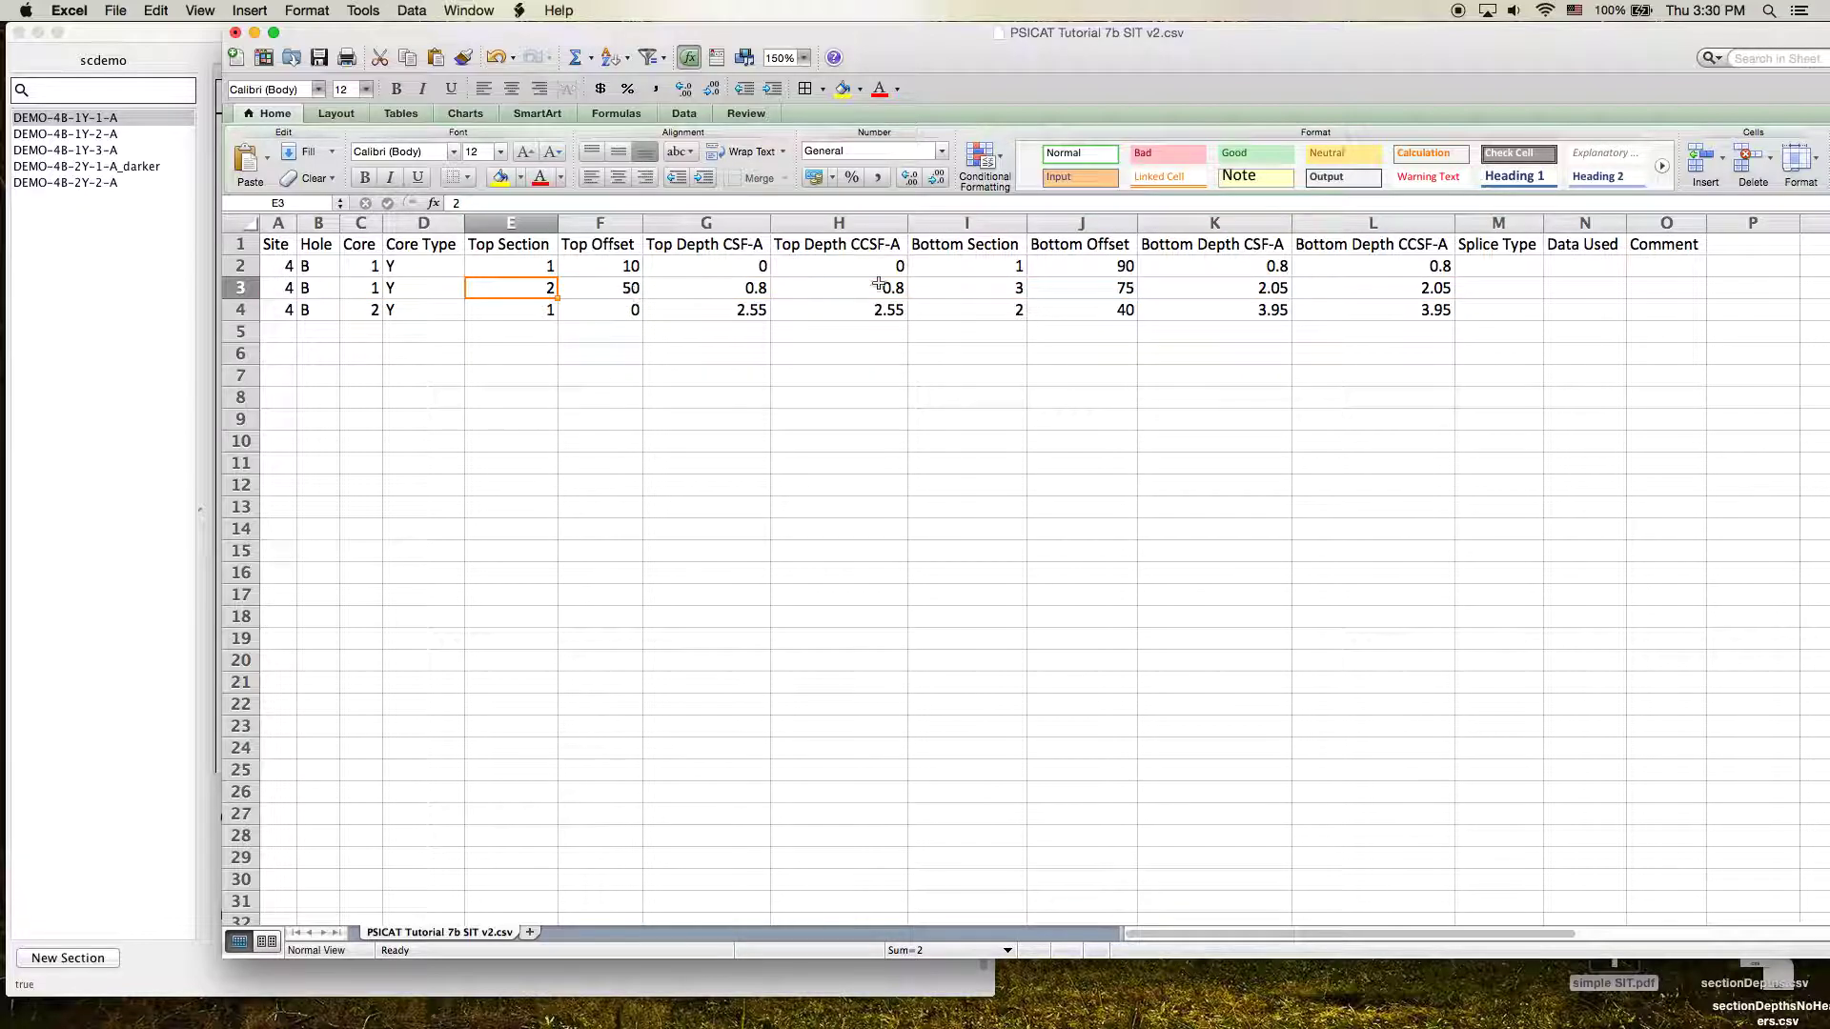
click(974, 288)
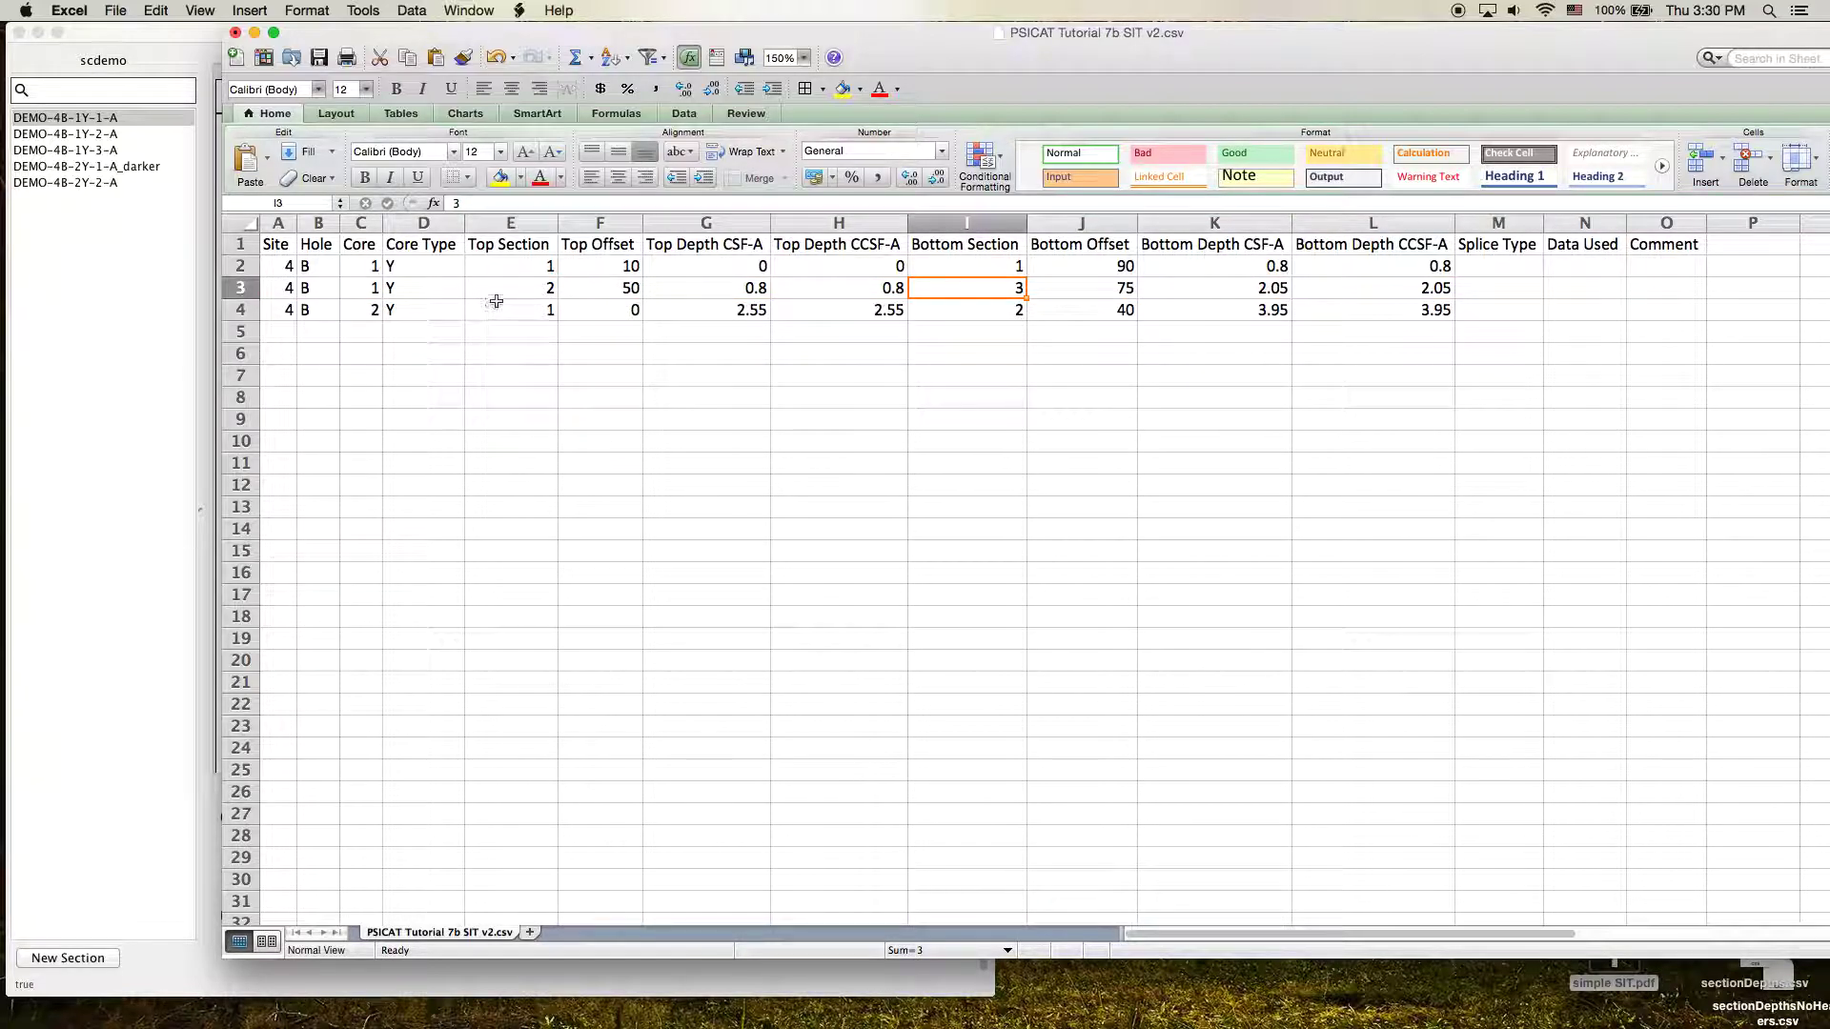
click(246, 313)
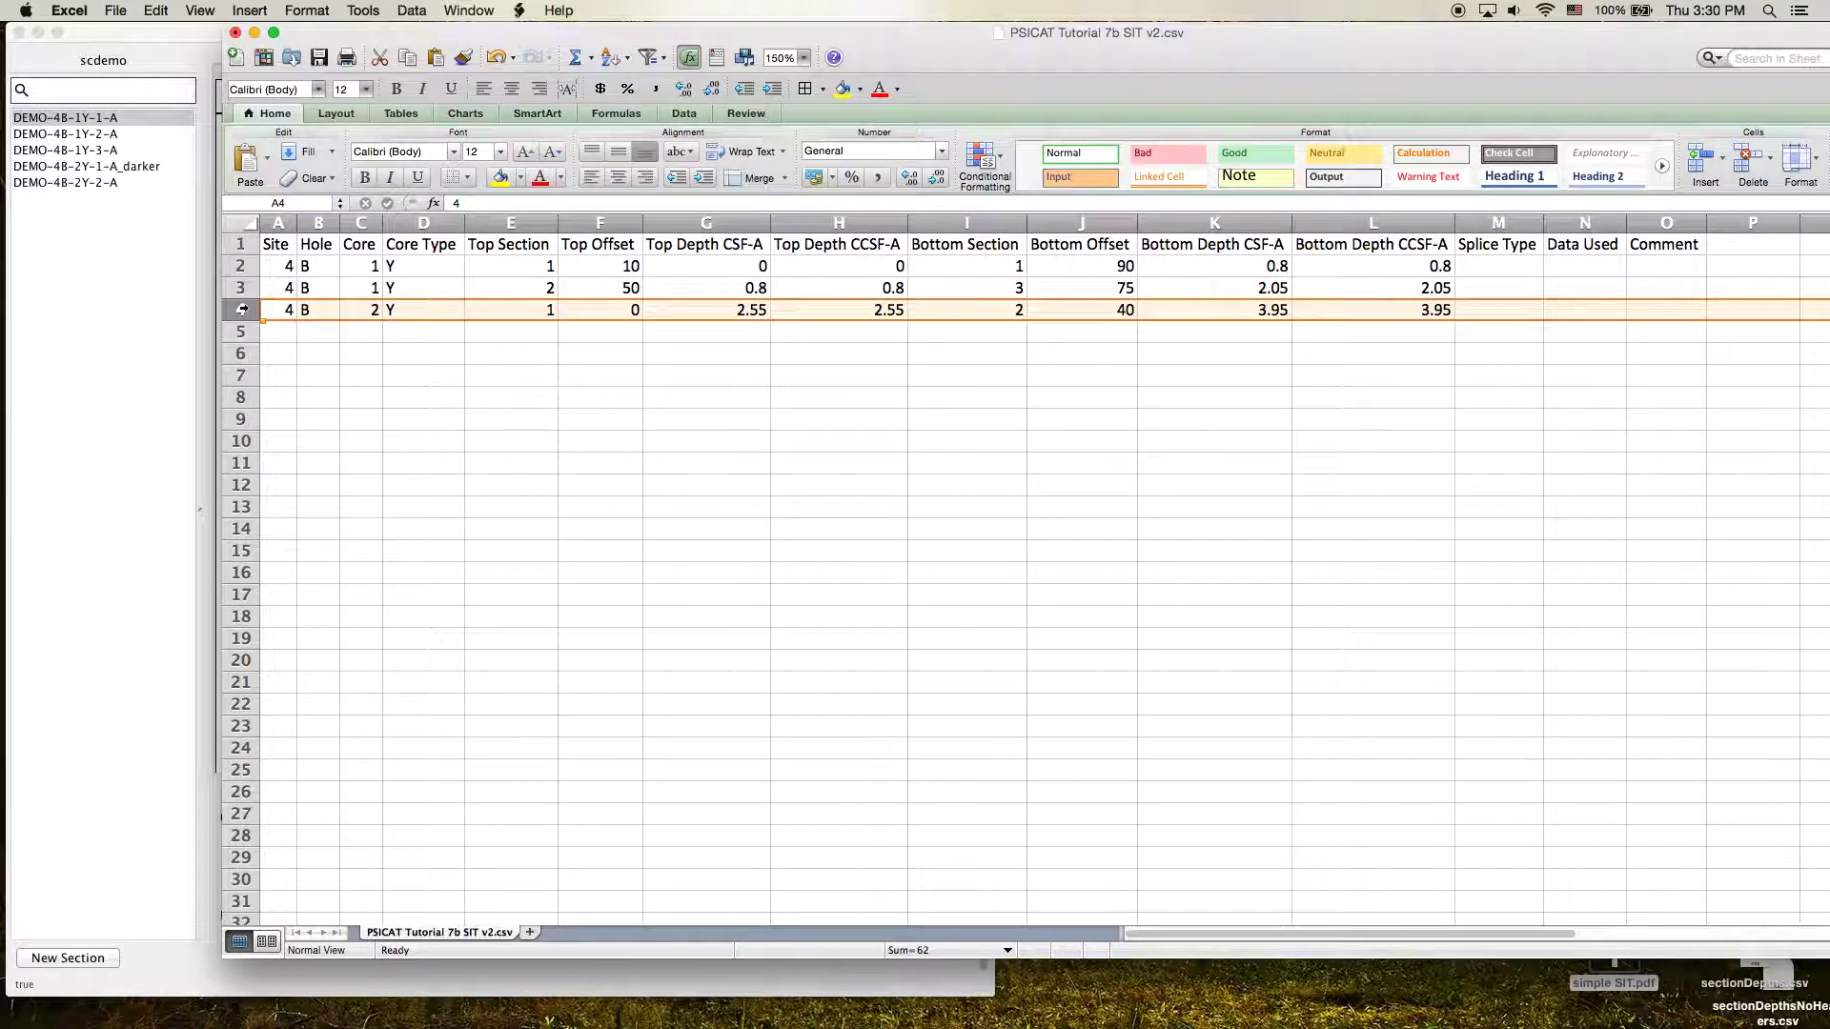
click(530, 312)
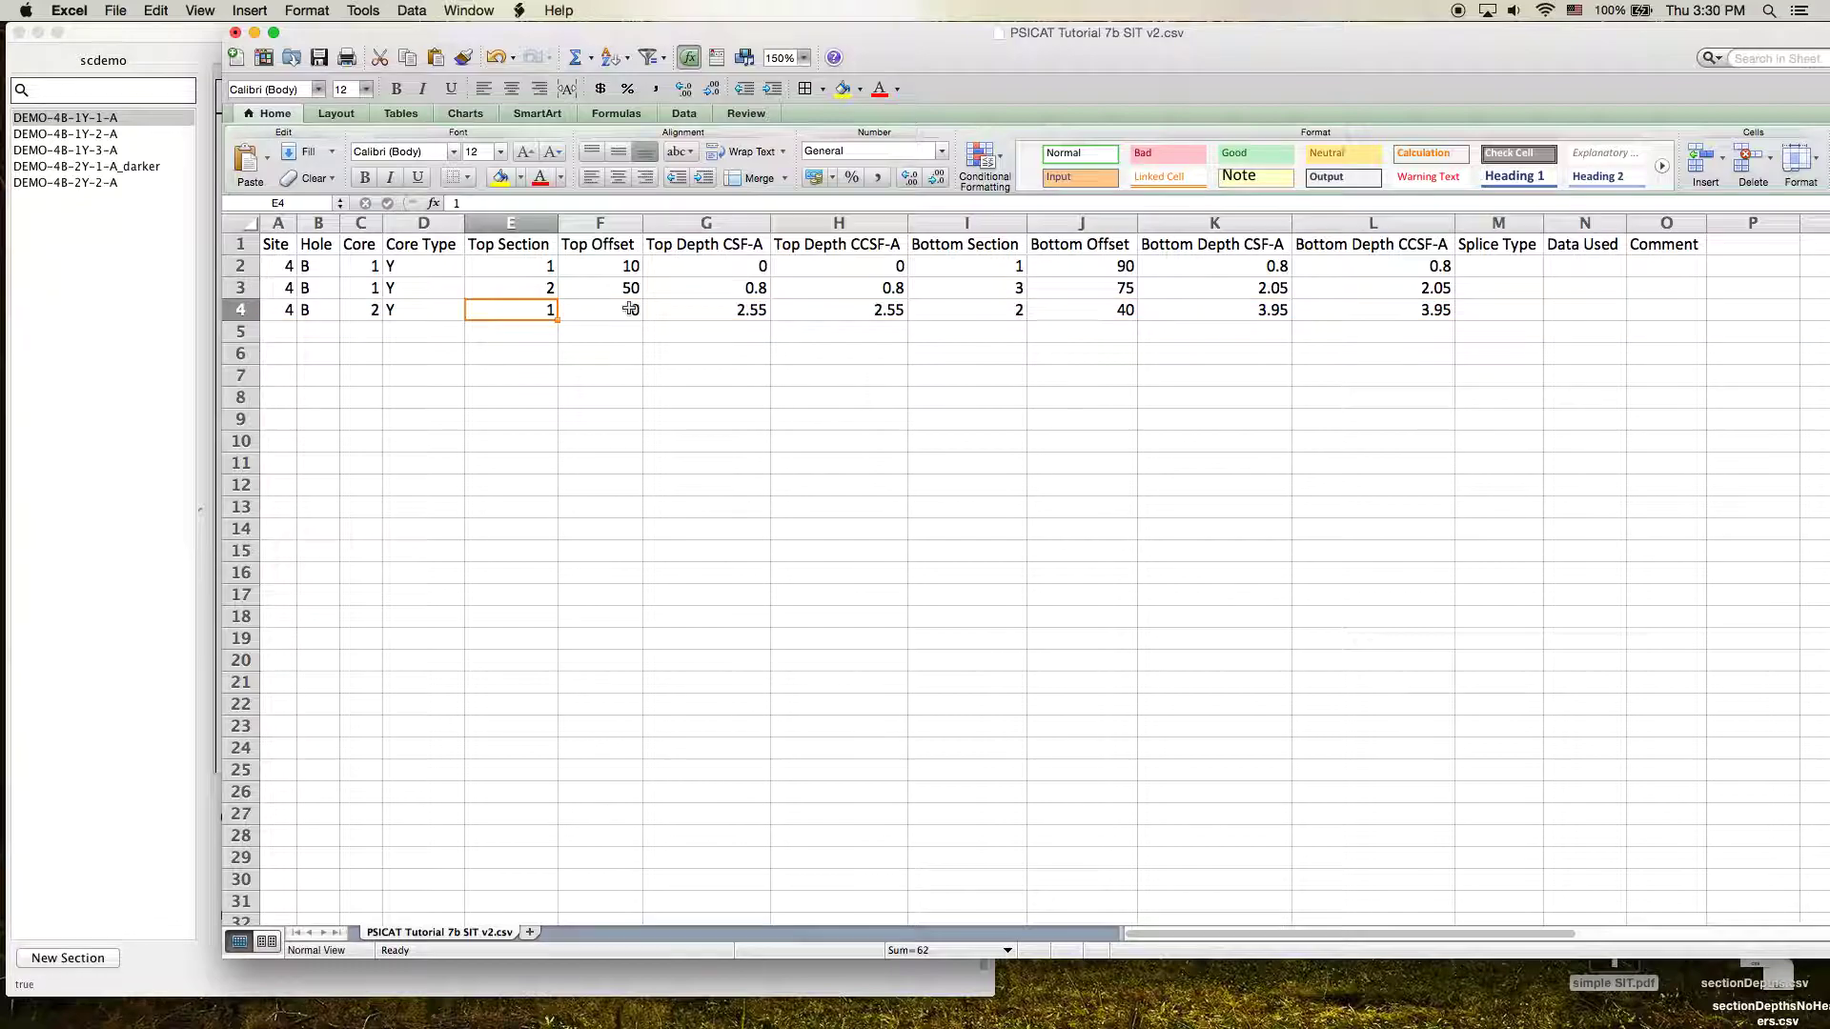
click(360, 312)
Save the splice interval table to the Desktop in Comma Separated Values (.csv) format.
click(155, 11)
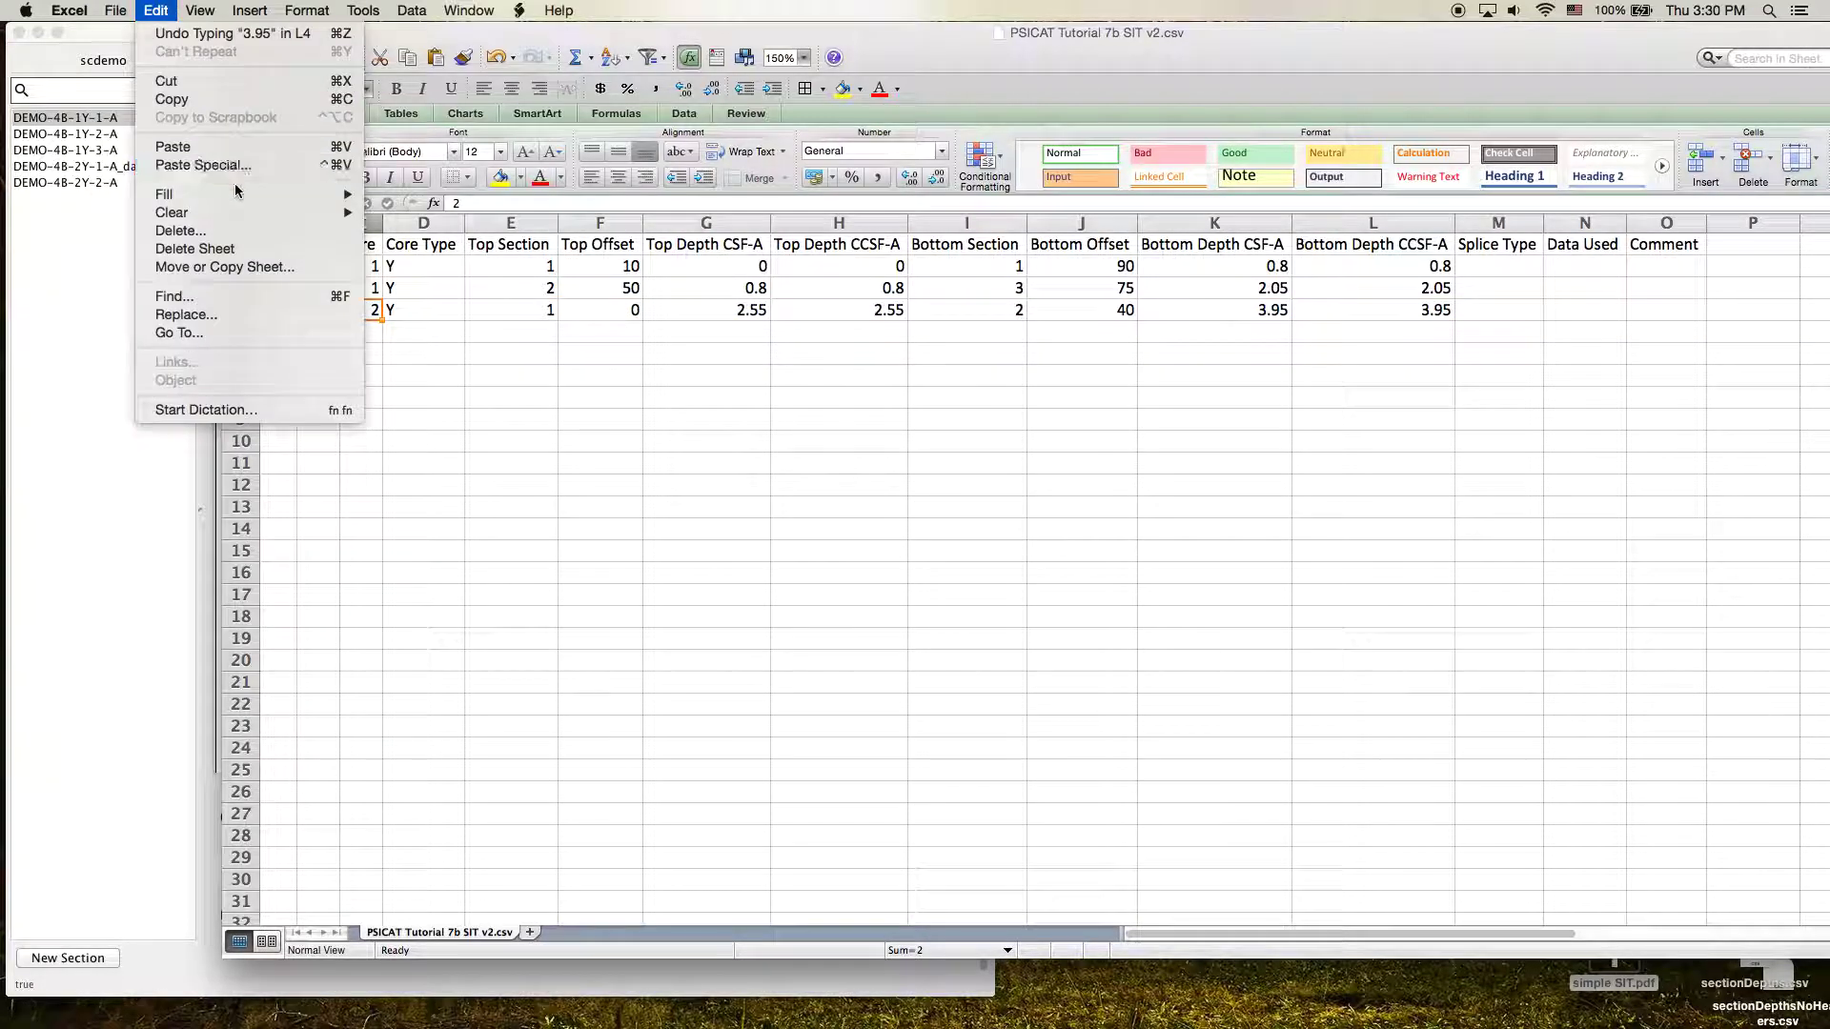
mouse_move(115, 11)
click(172, 168)
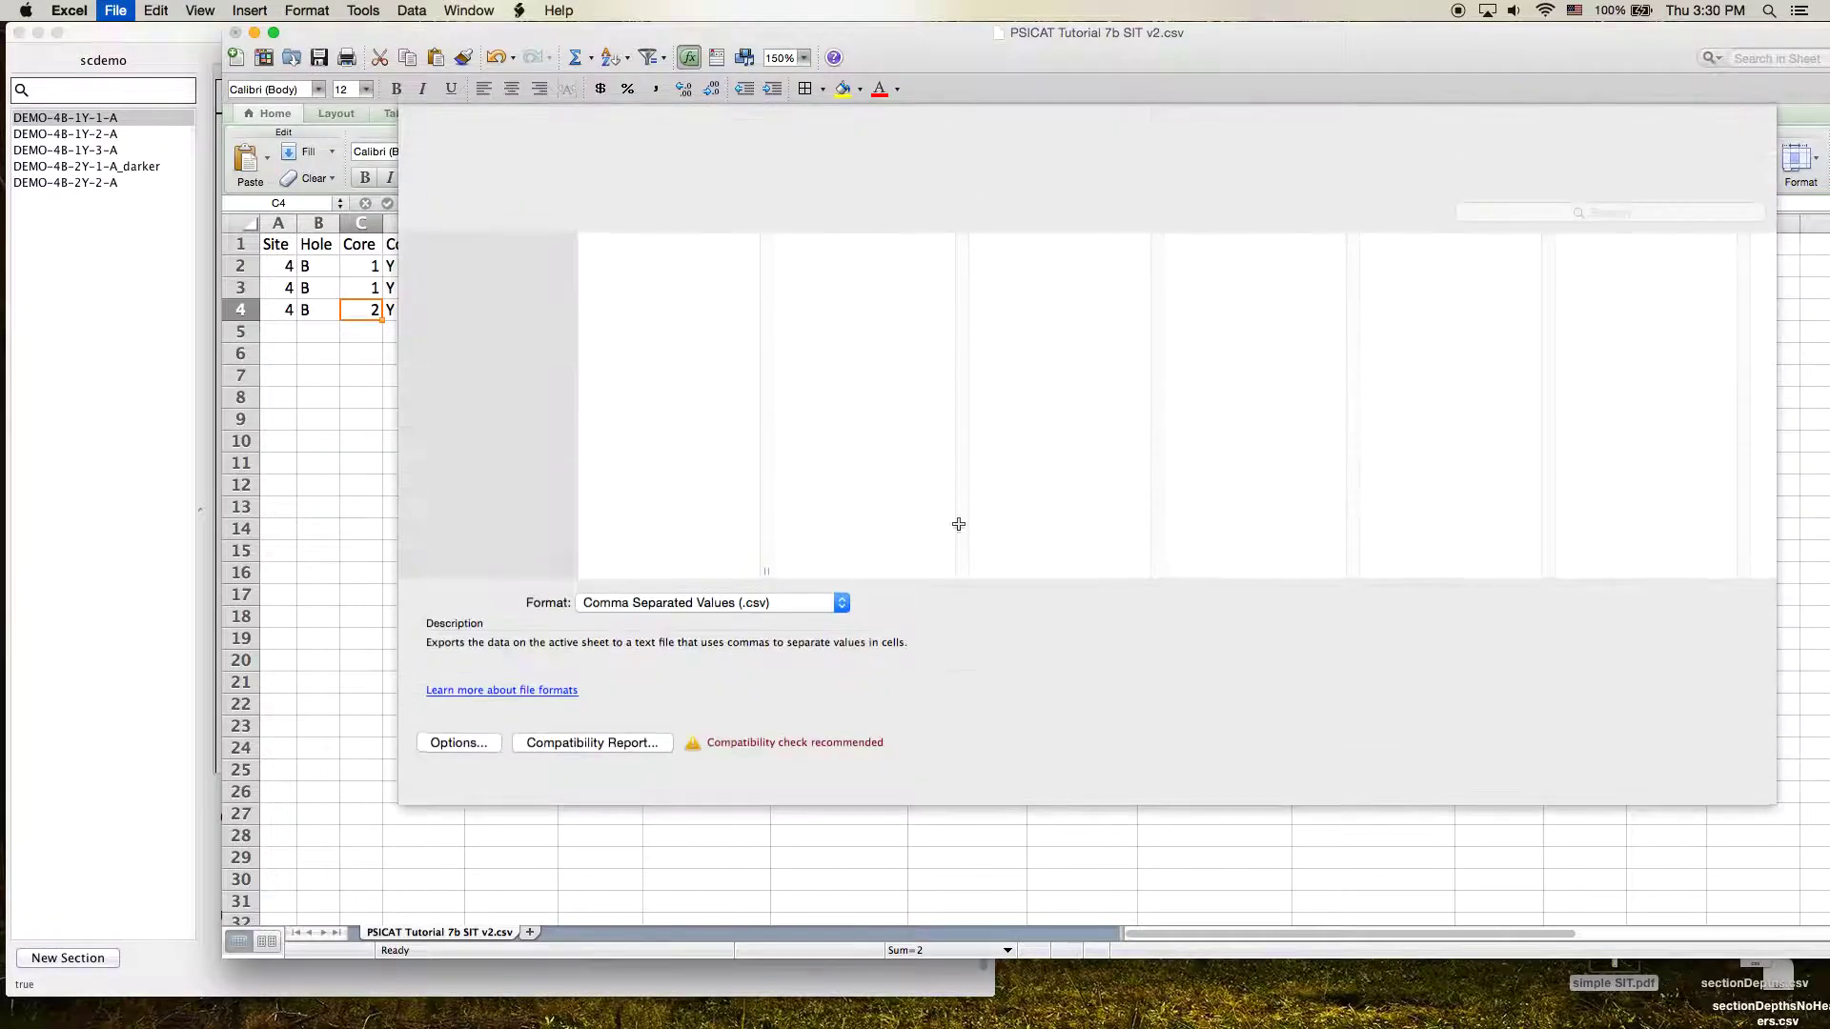
click(1115, 138)
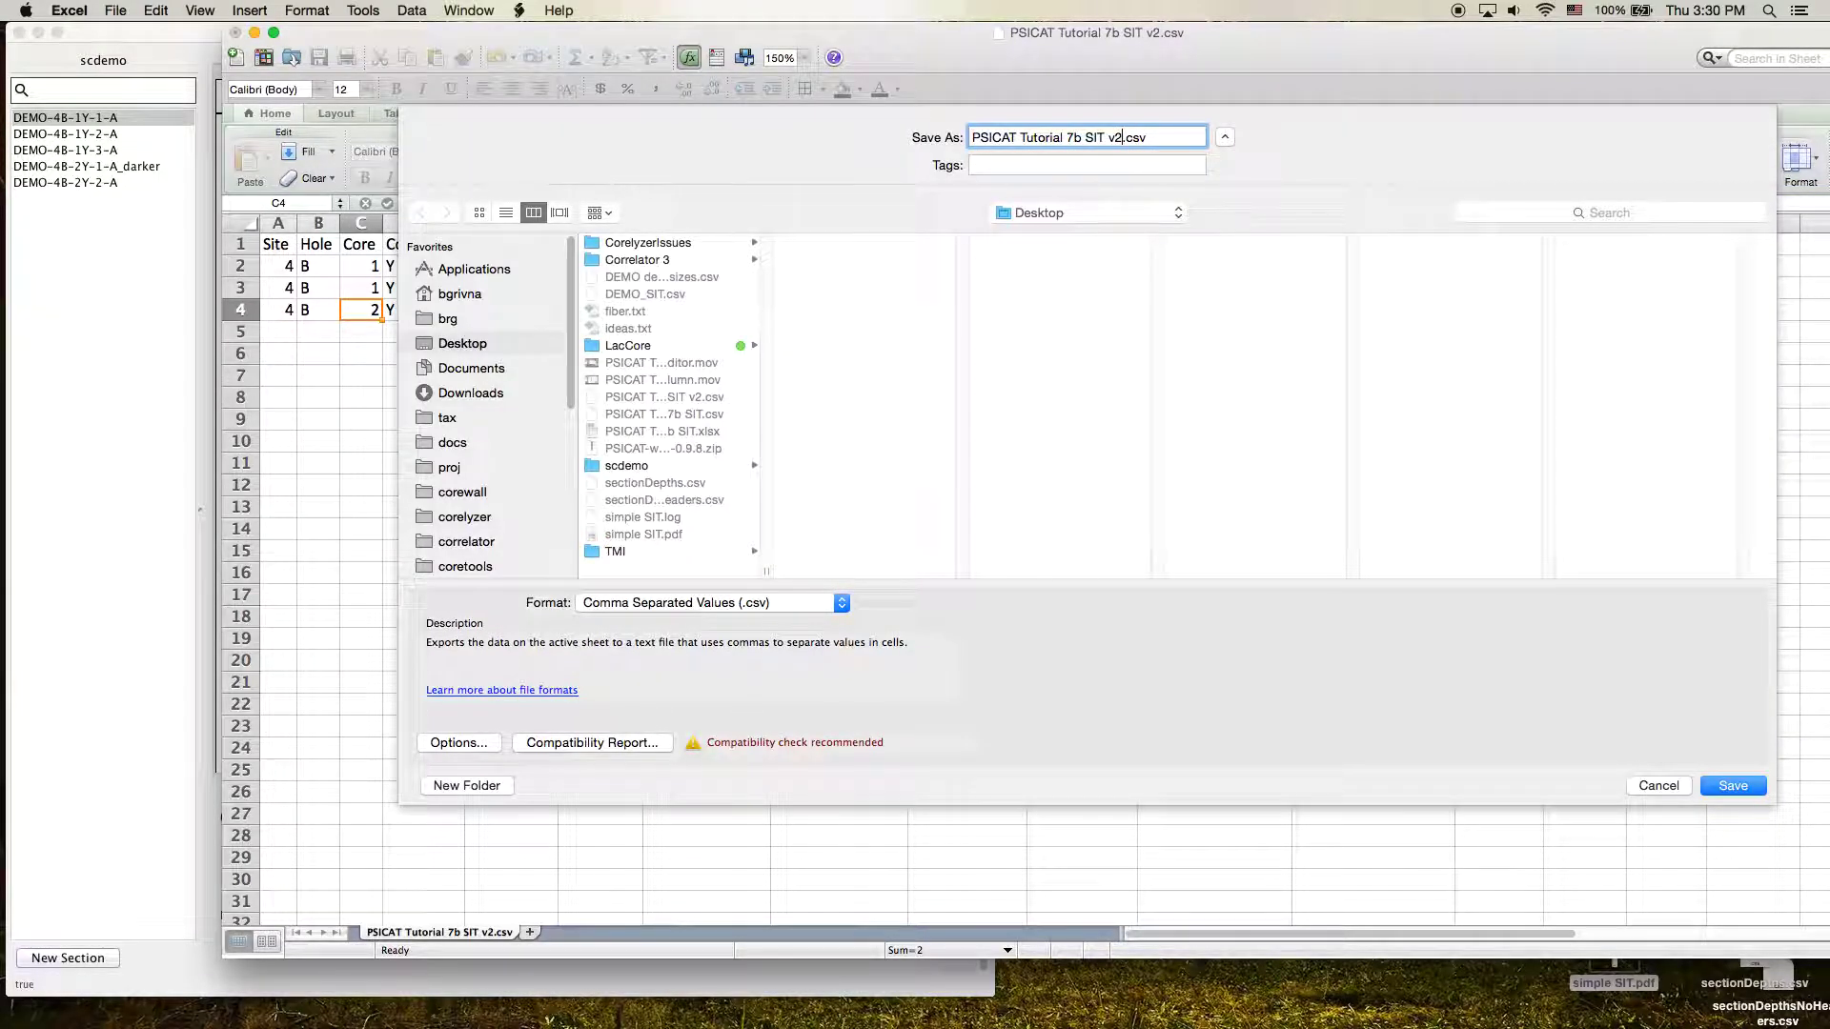
click(1732, 790)
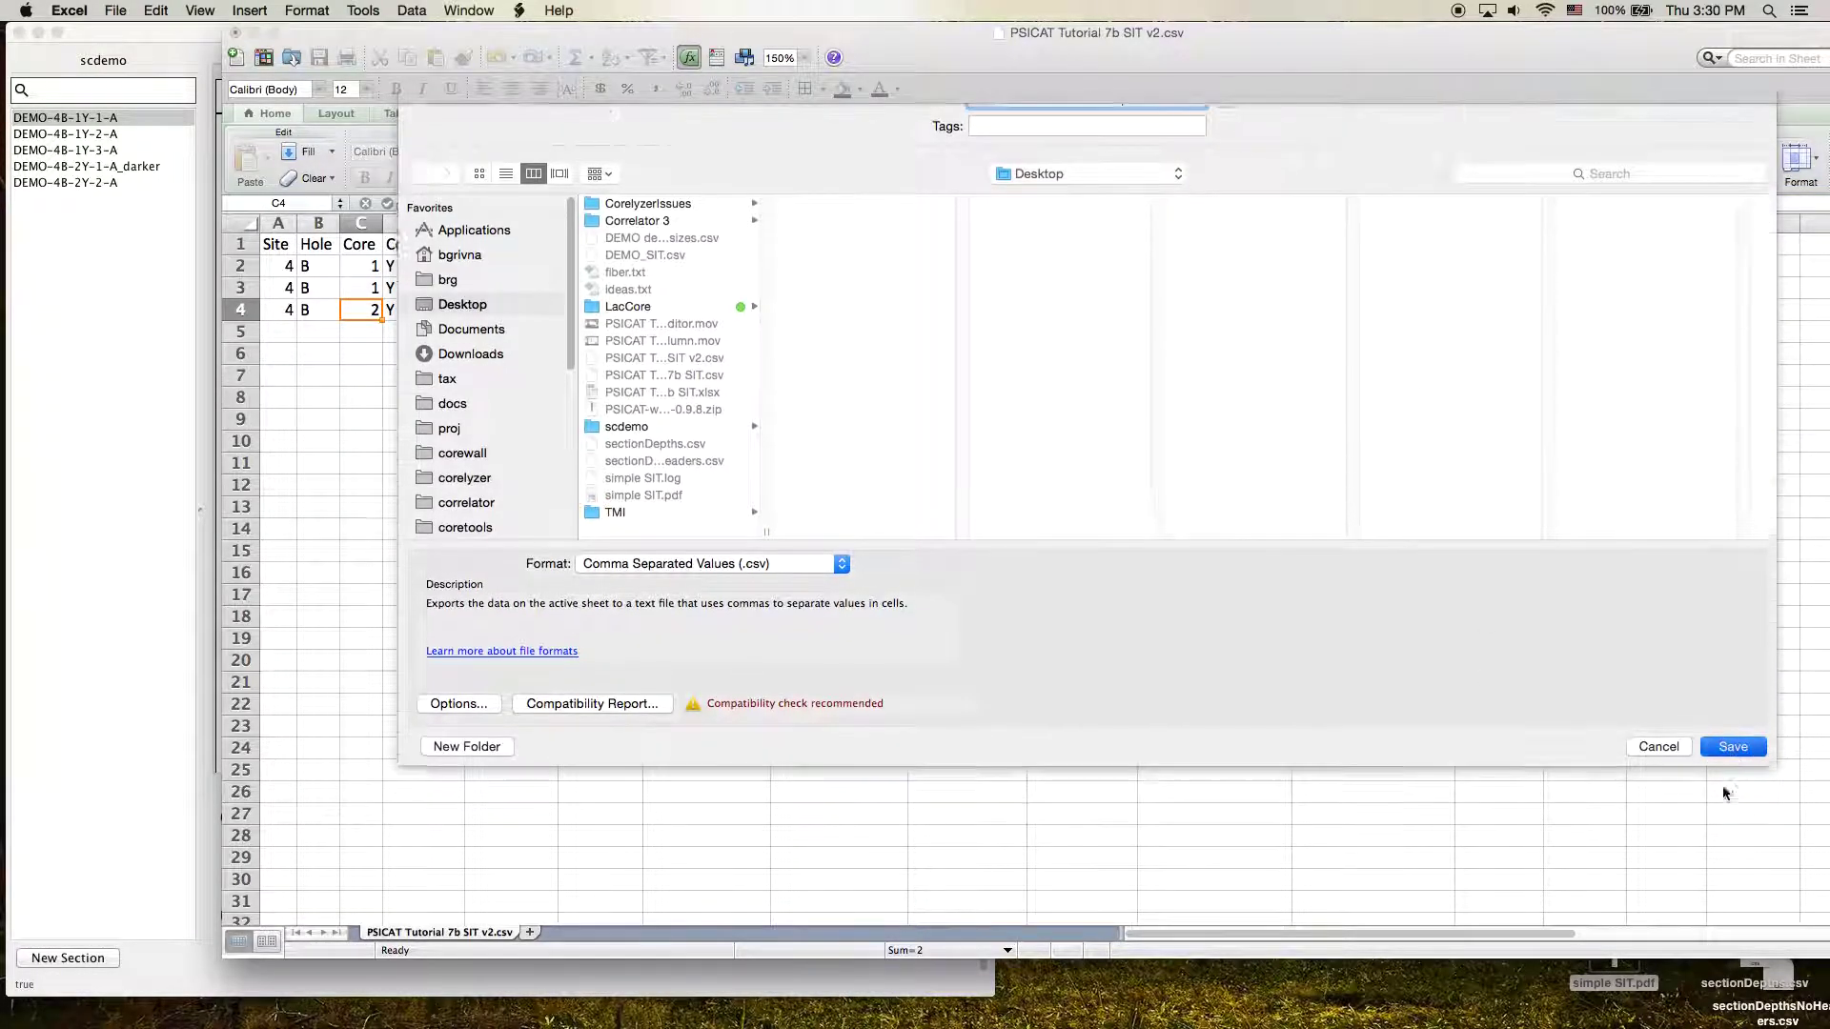
Complete saving the table as PSICAT Tutorial 7b SIT v3.csv and minimize the spreadsheet window.
click(1094, 586)
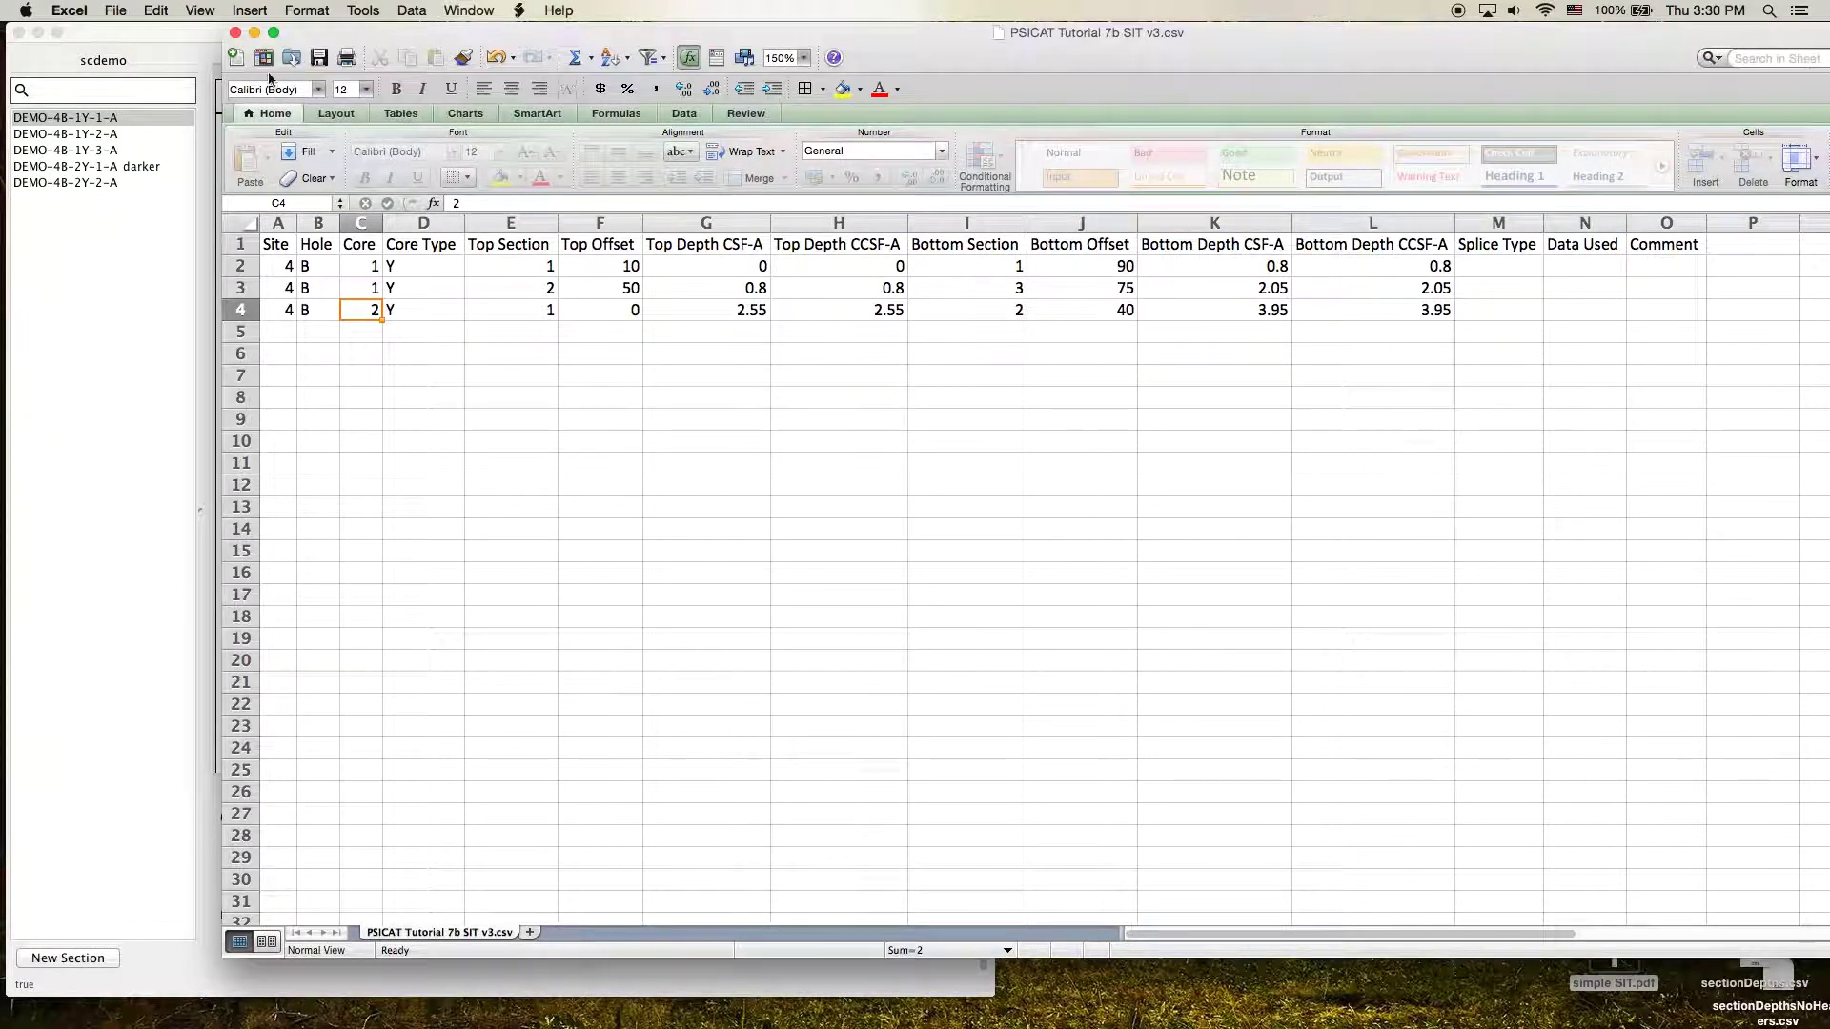
click(255, 32)
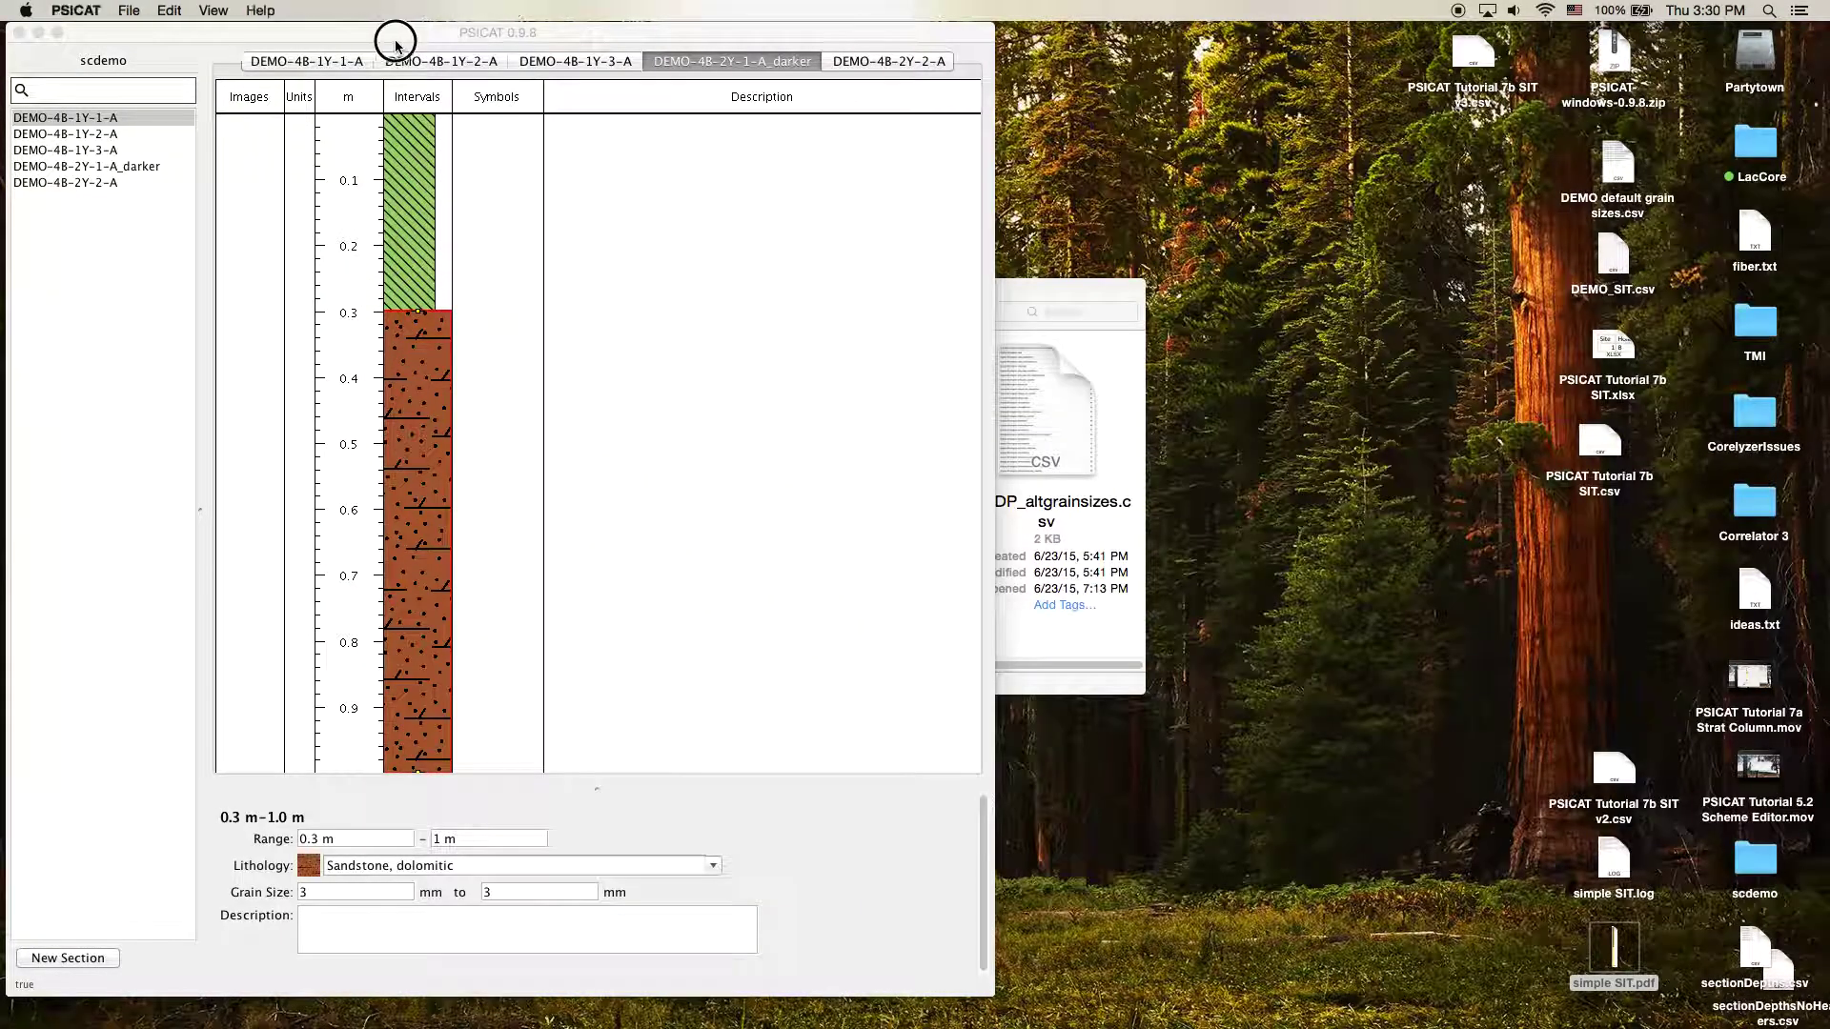
Switch to PSICAT and start a strat column export, loading PSICAT Tutorial 7b SIT v3.csv from the Desktop as the splice interval file.
click(396, 49)
click(168, 10)
mouse_move(129, 11)
mouse_move(224, 260)
click(362, 296)
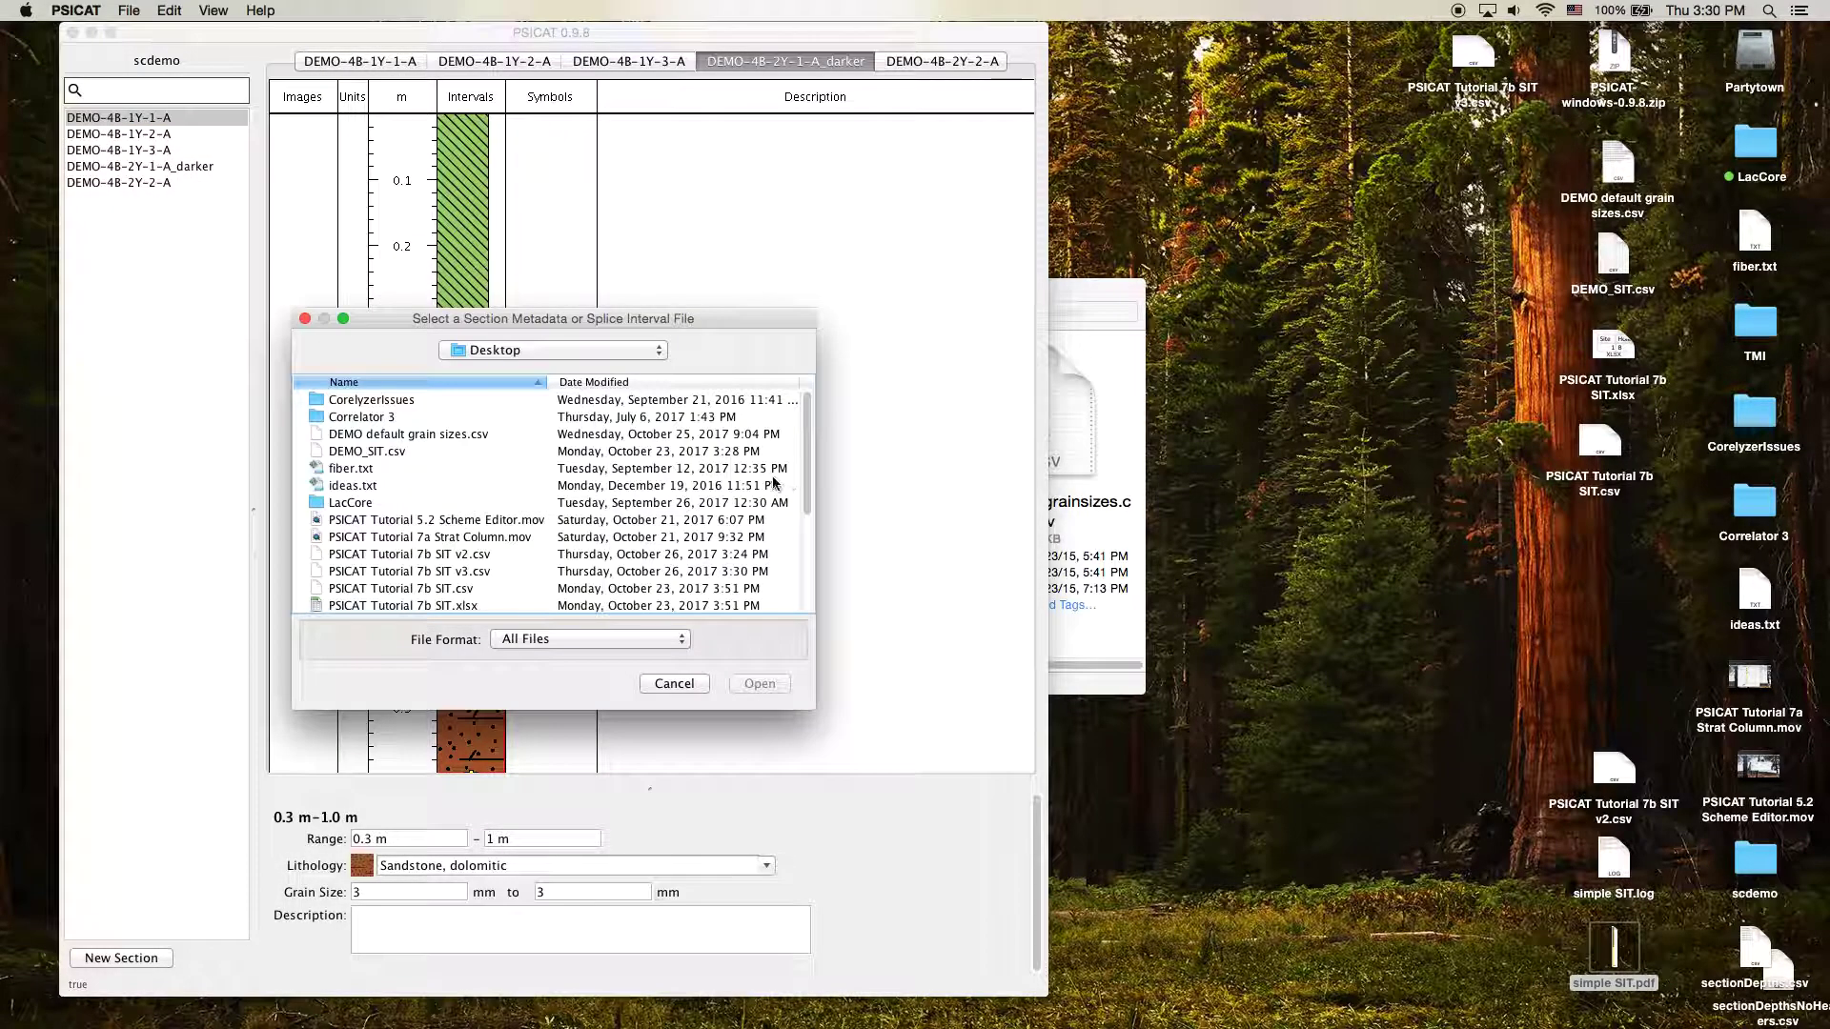
click(478, 571)
click(781, 683)
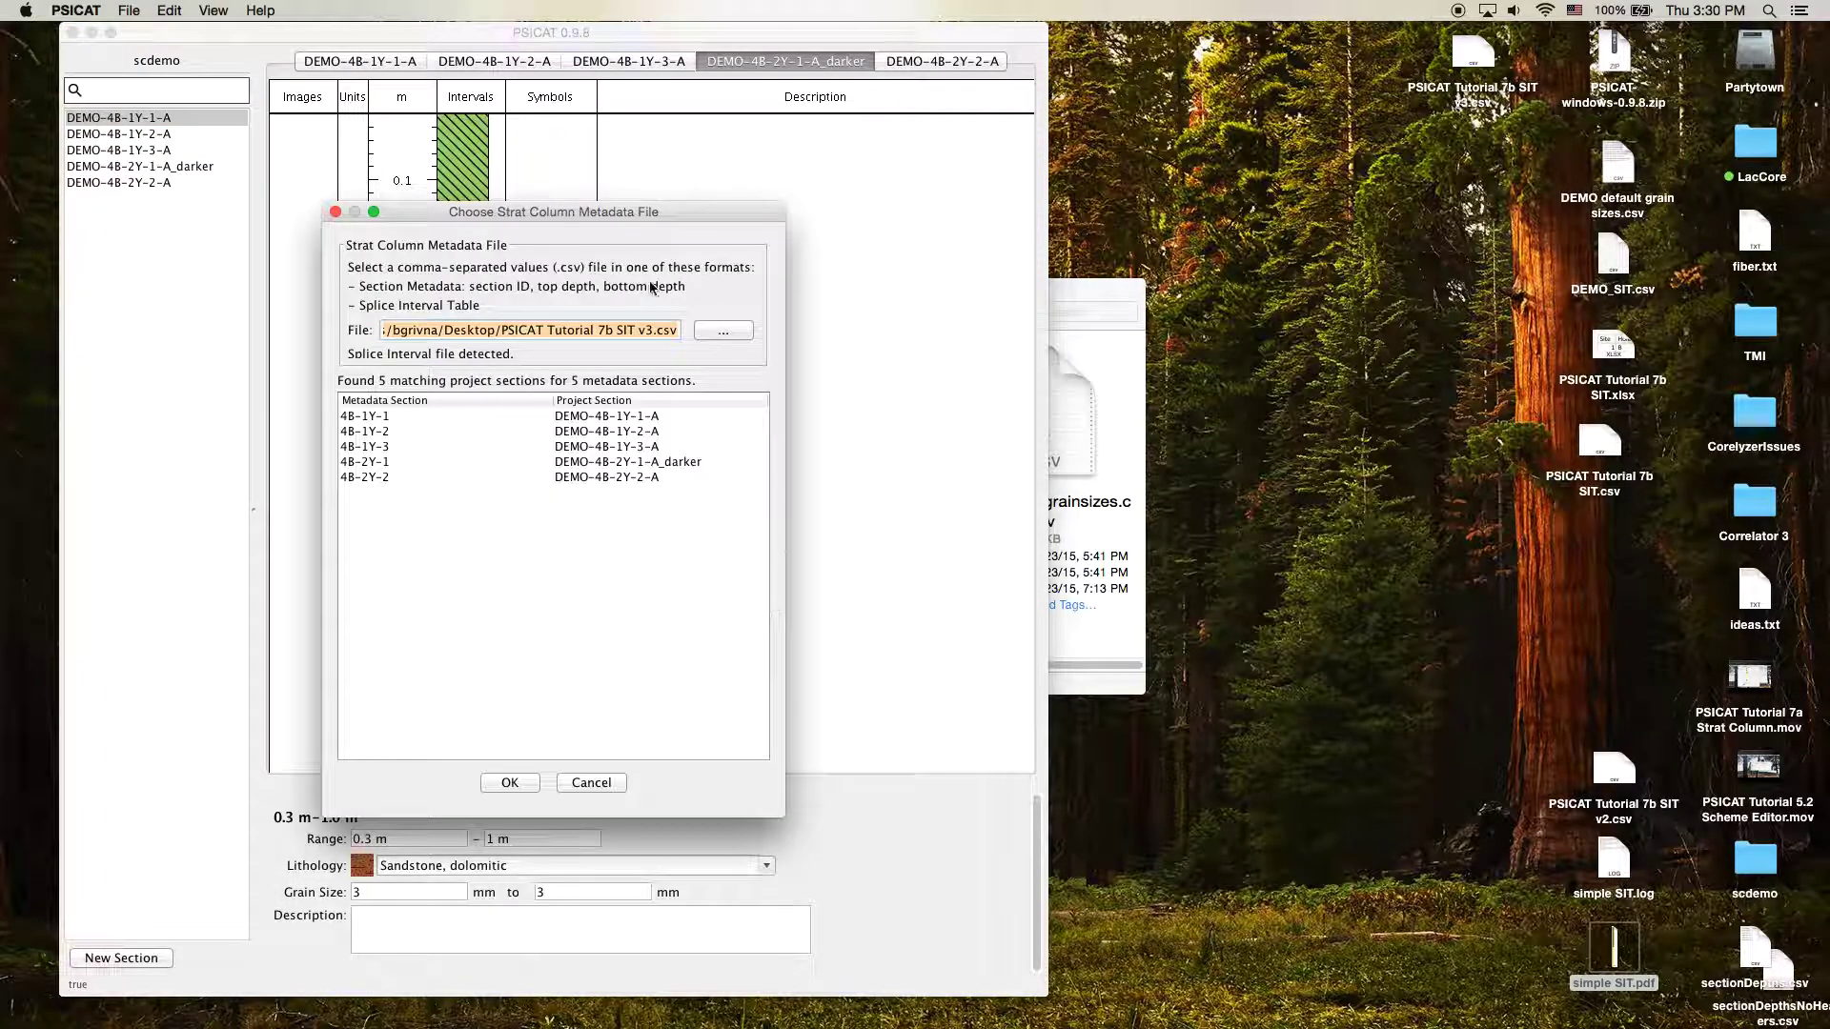
Examine the list of metadata sections read from the splice interval file, starting with 4B-1Y-1 and 4B-1Y-2.
drag(627, 174, 771, 231)
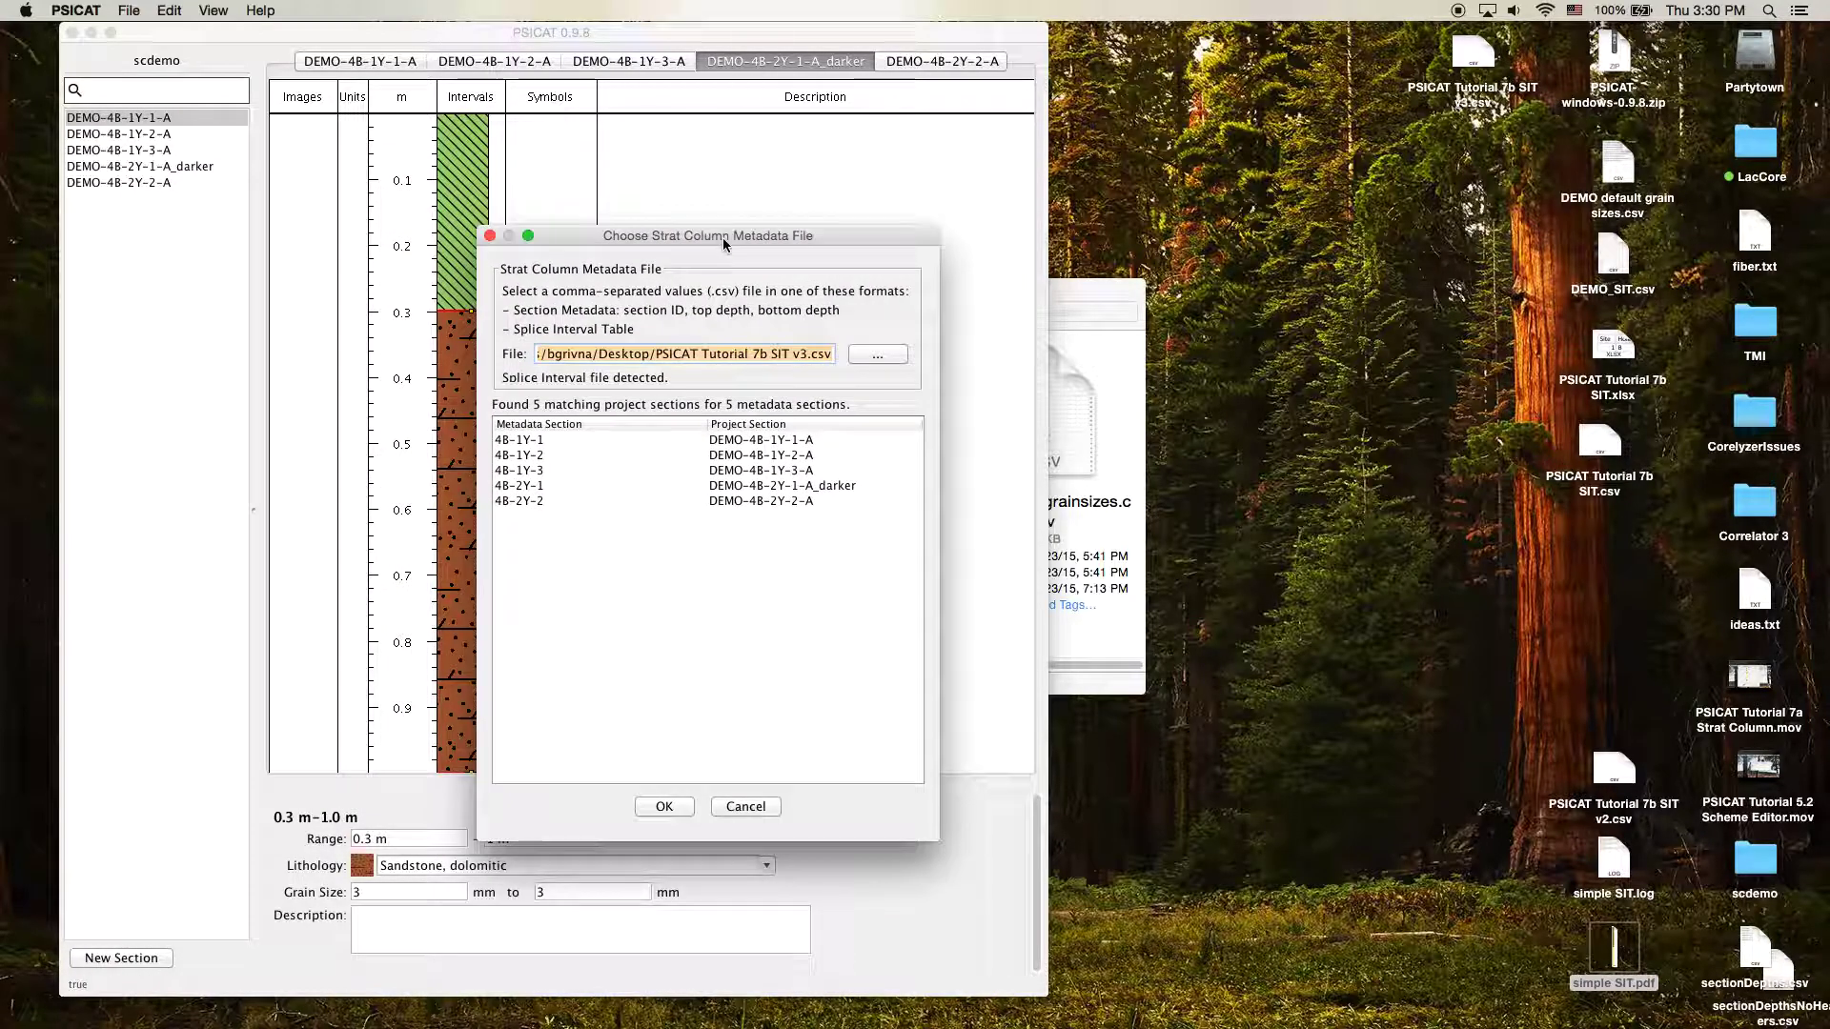
click(545, 441)
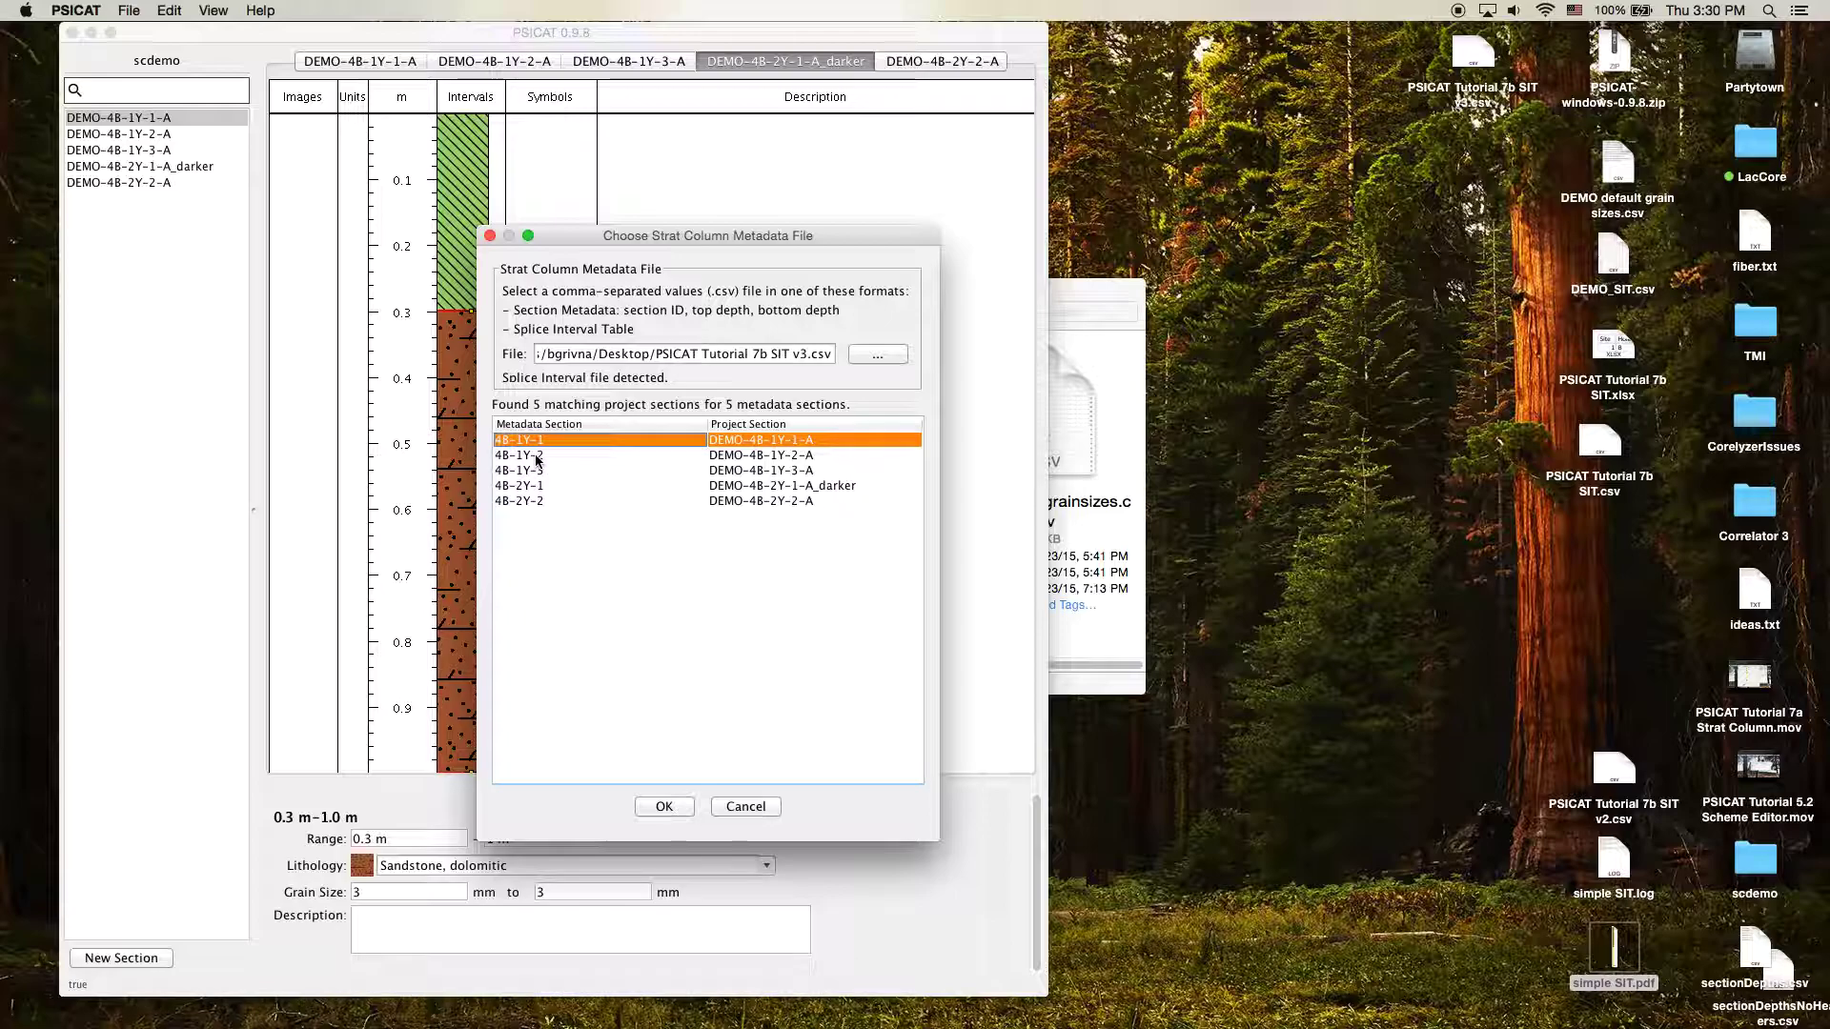
click(547, 456)
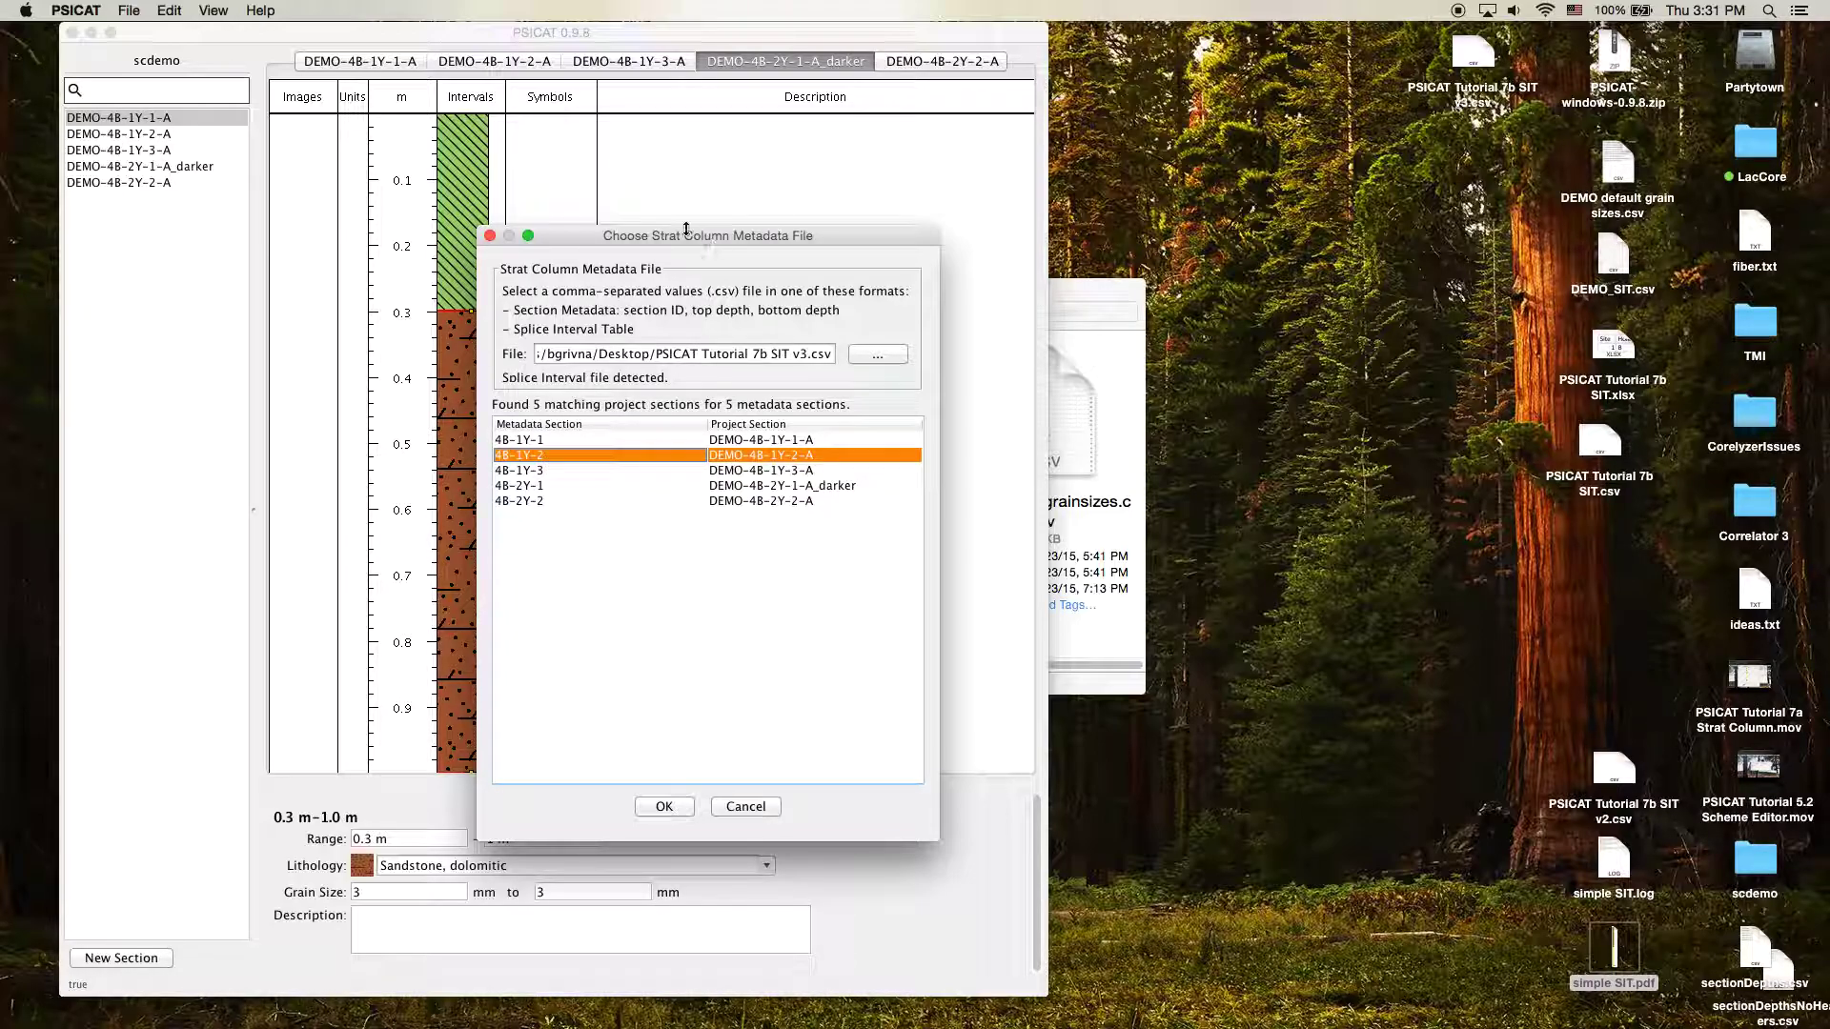
drag(687, 232, 768, 263)
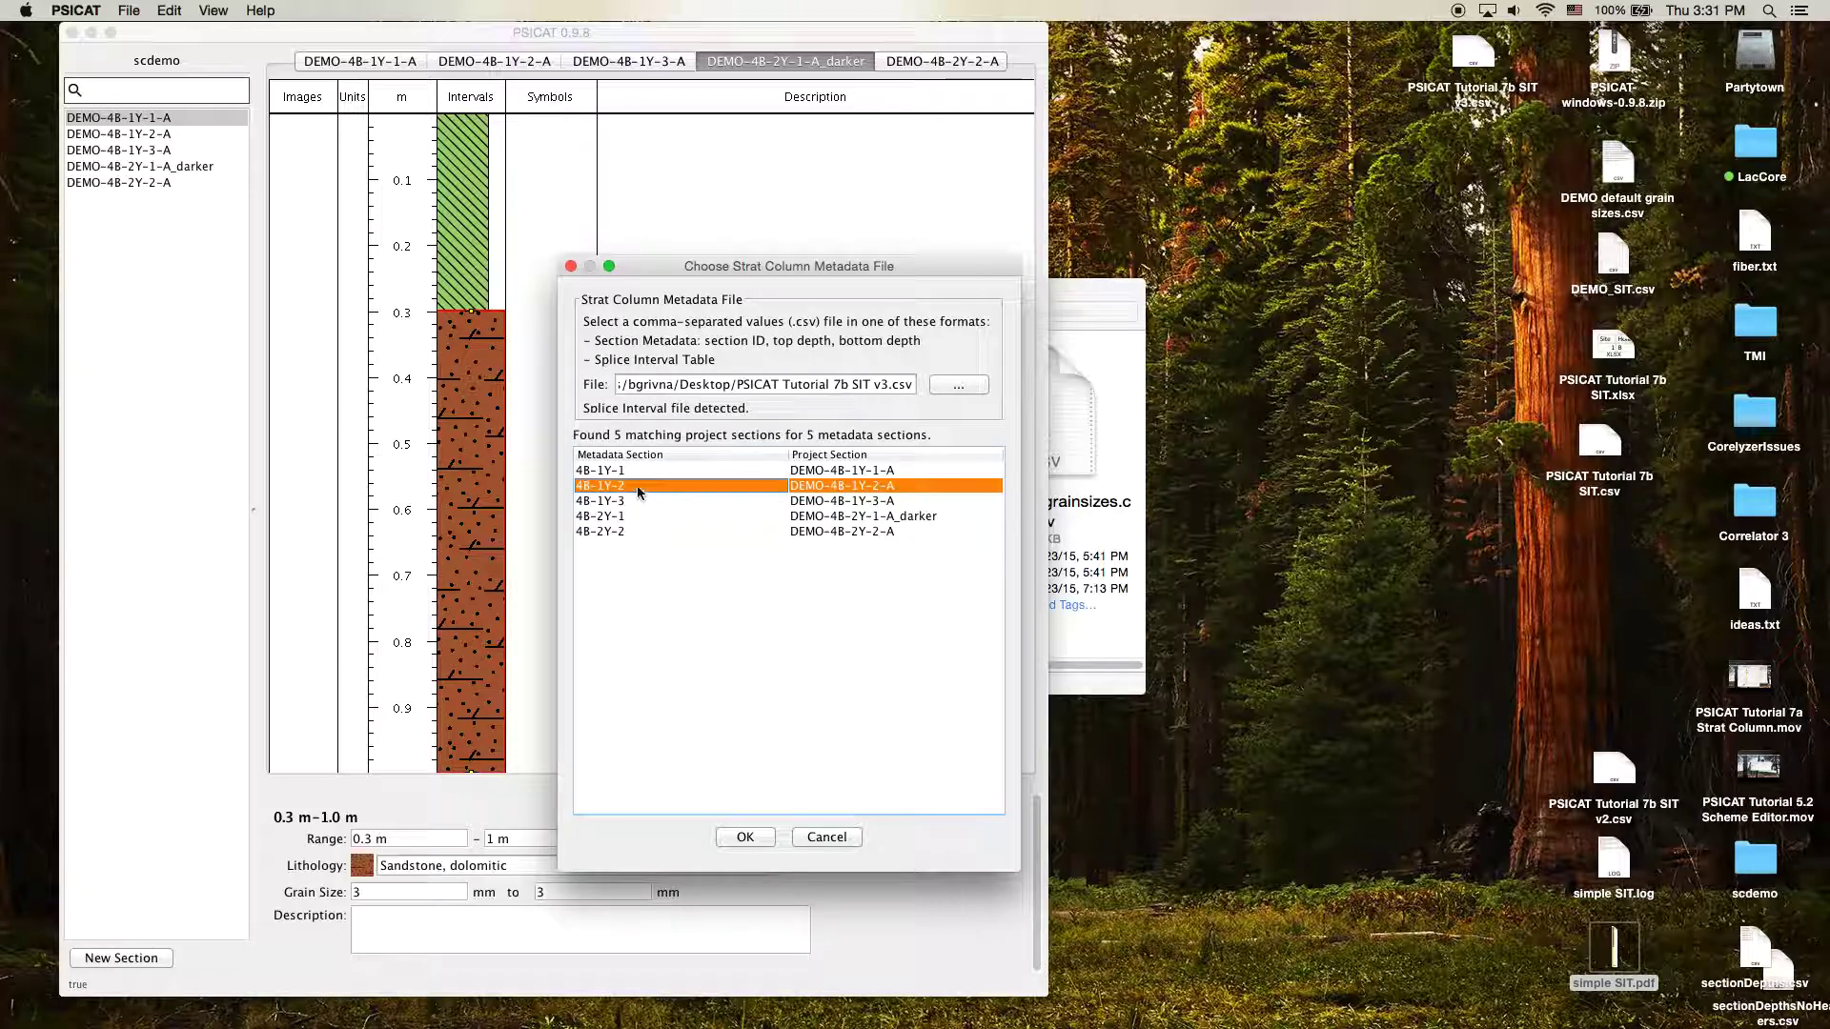
drag(895, 272, 835, 281)
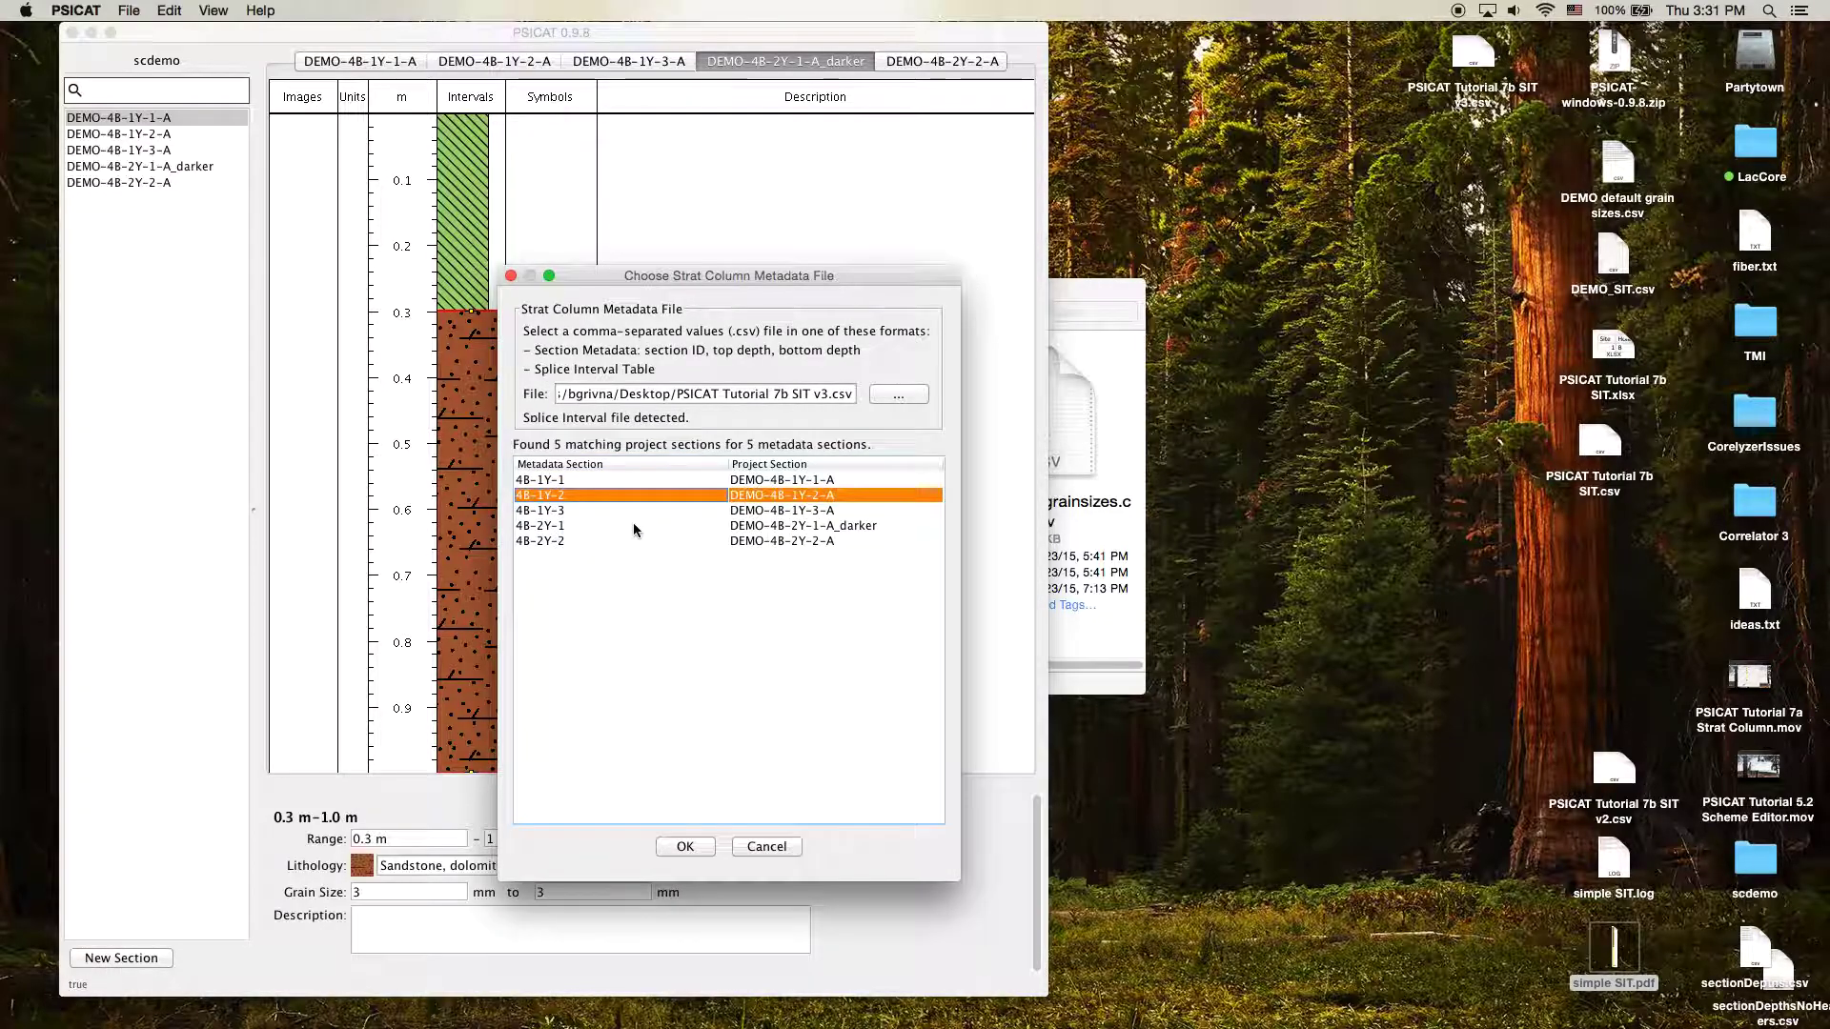
Check which project section is paired with each metadata section, from 4B-1Y-1 through 4B-2Y-2.
click(760, 510)
click(773, 526)
click(778, 540)
click(779, 527)
click(777, 510)
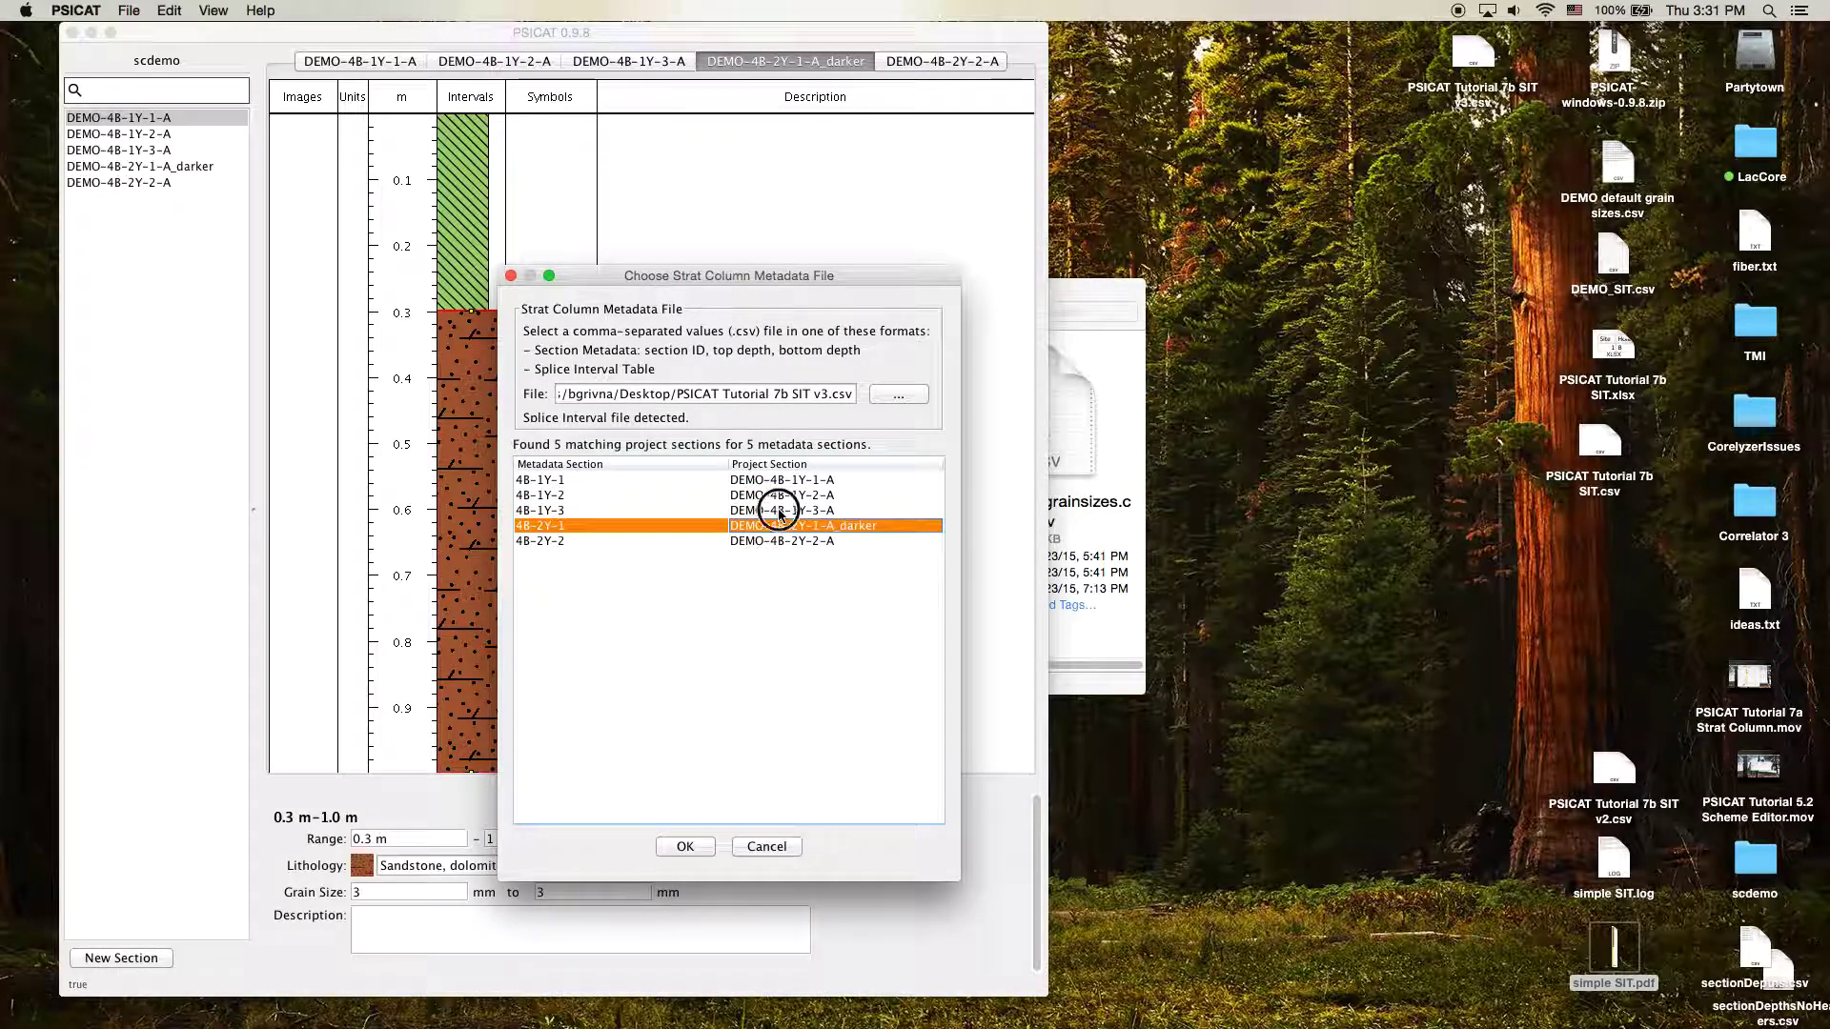
click(779, 495)
click(780, 478)
click(784, 495)
click(788, 511)
click(792, 526)
click(793, 542)
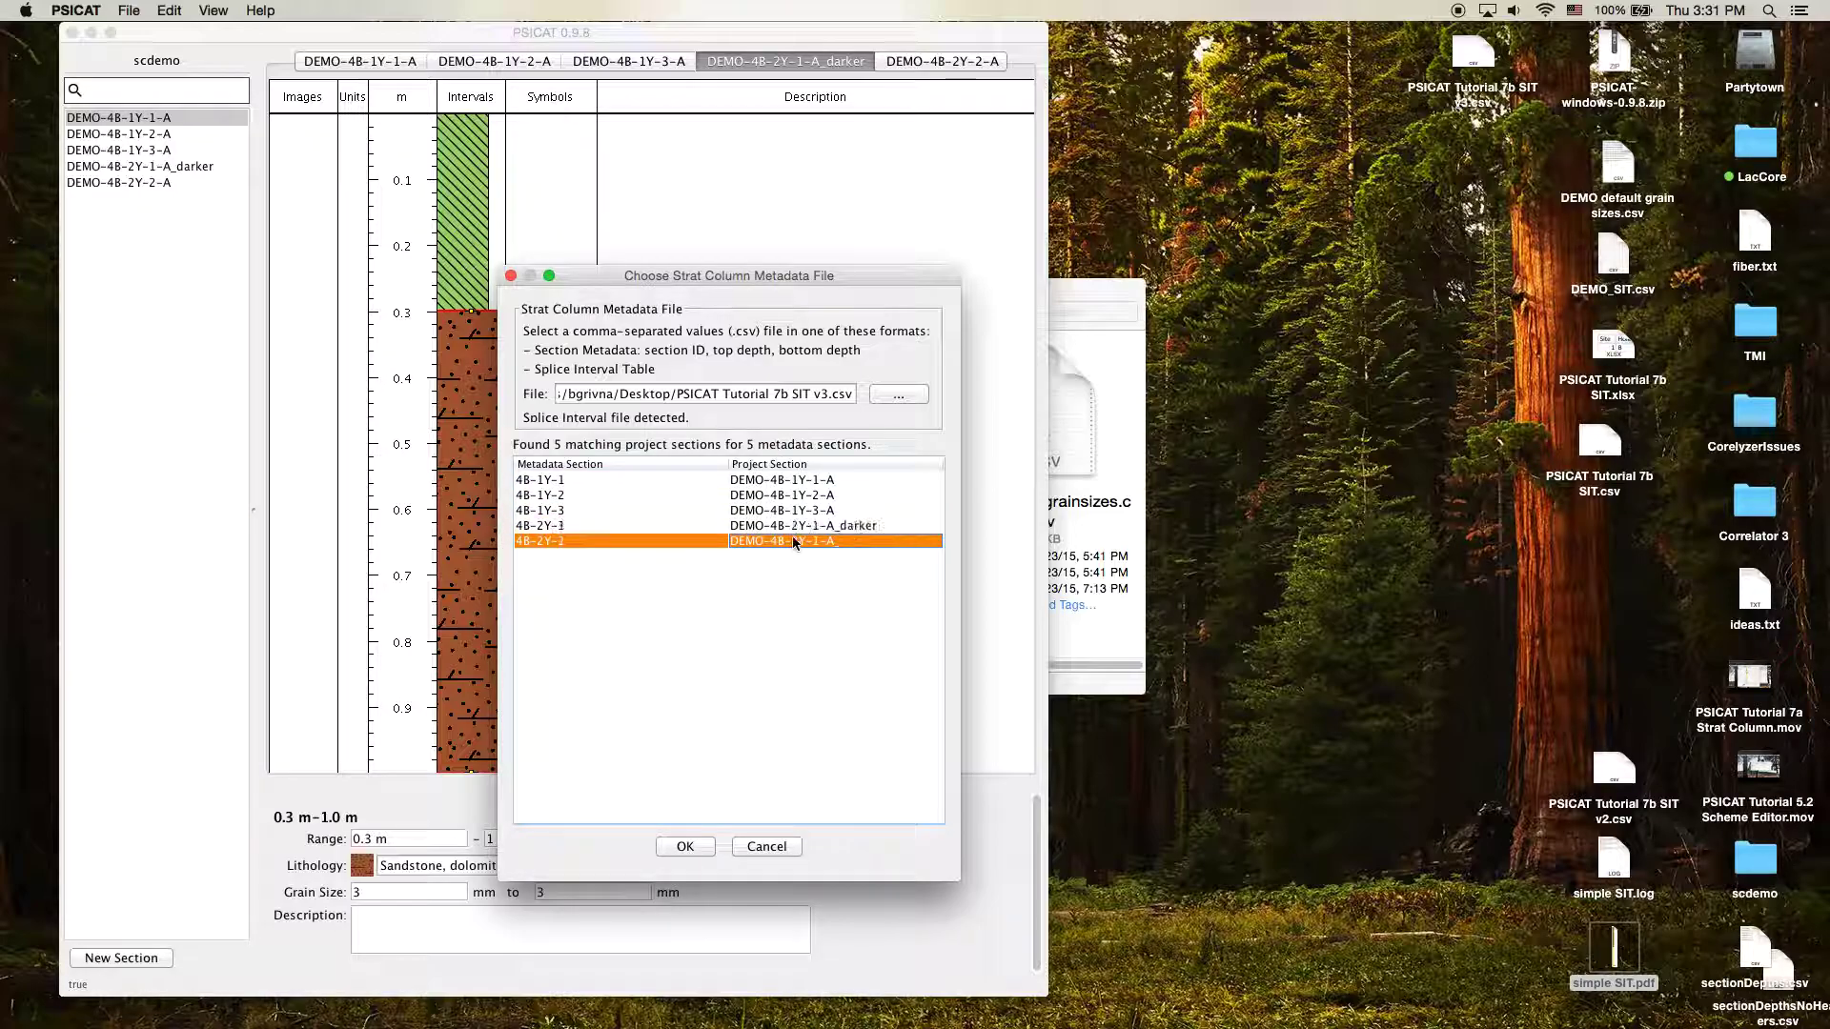
Accept the section matching for the strat column's splice interval file.
drag(759, 292, 731, 275)
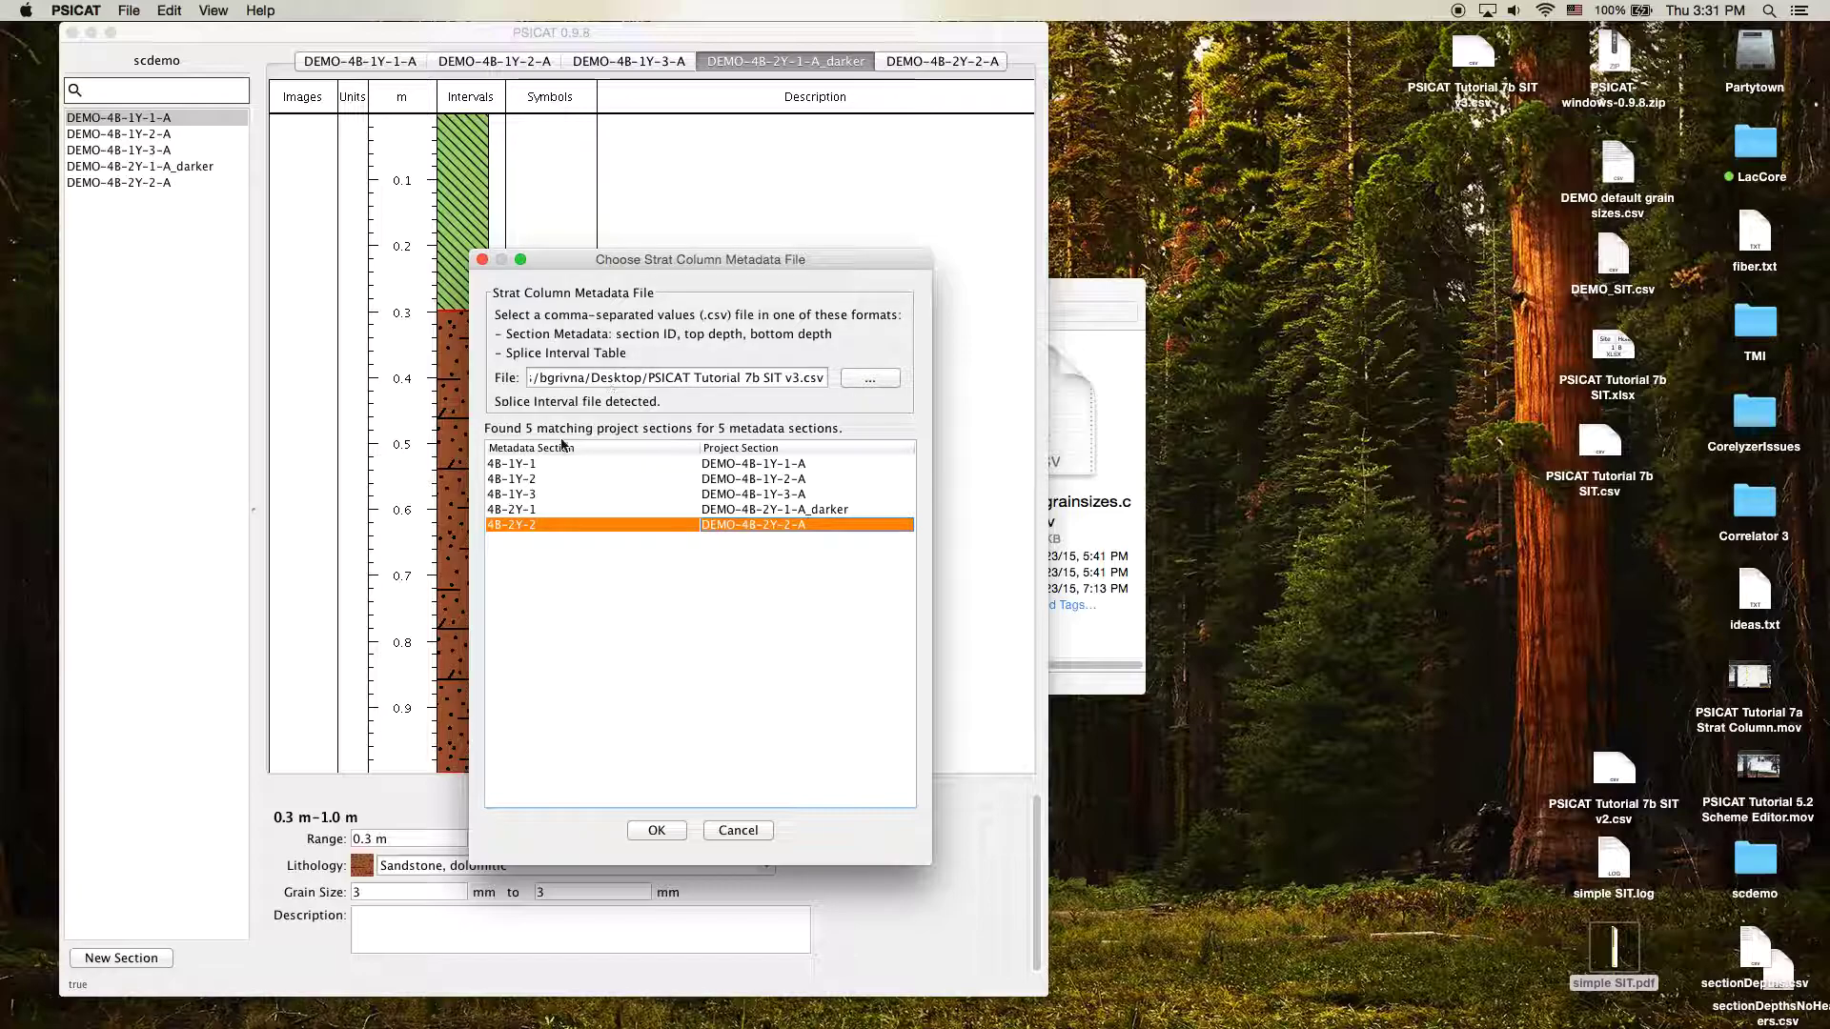
drag(755, 257, 772, 260)
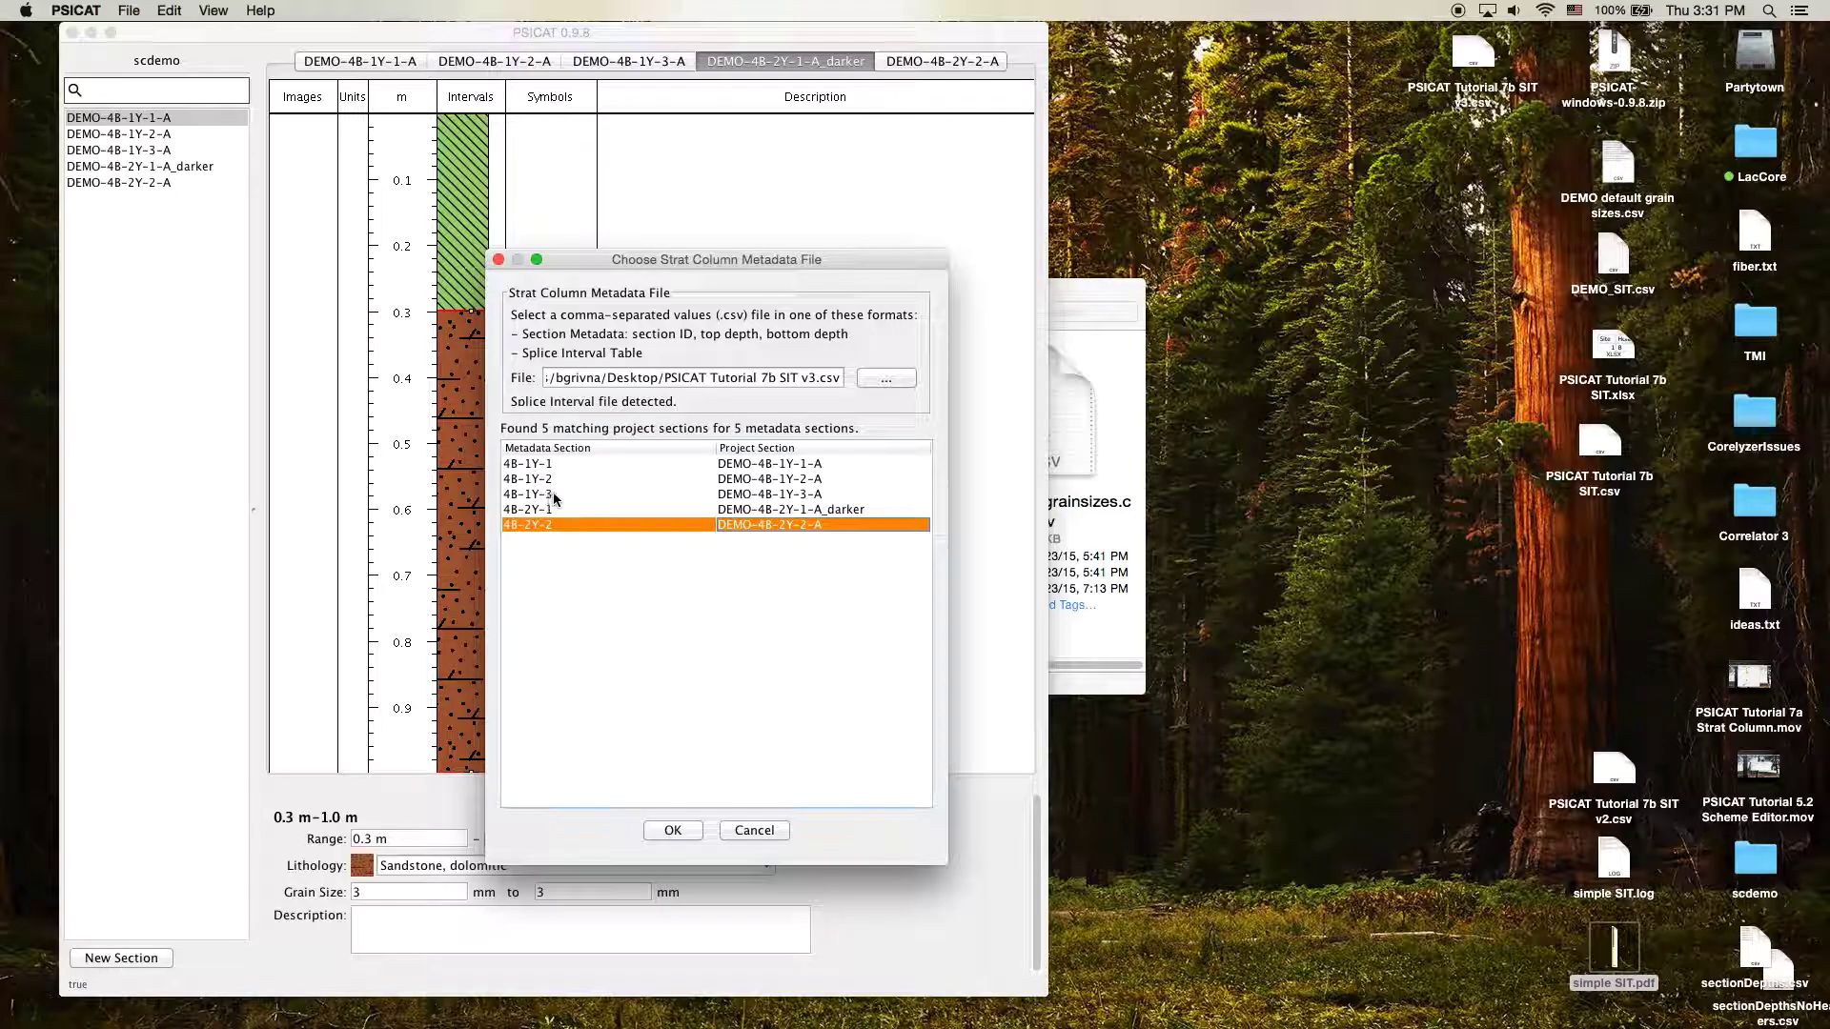
drag(710, 265, 655, 255)
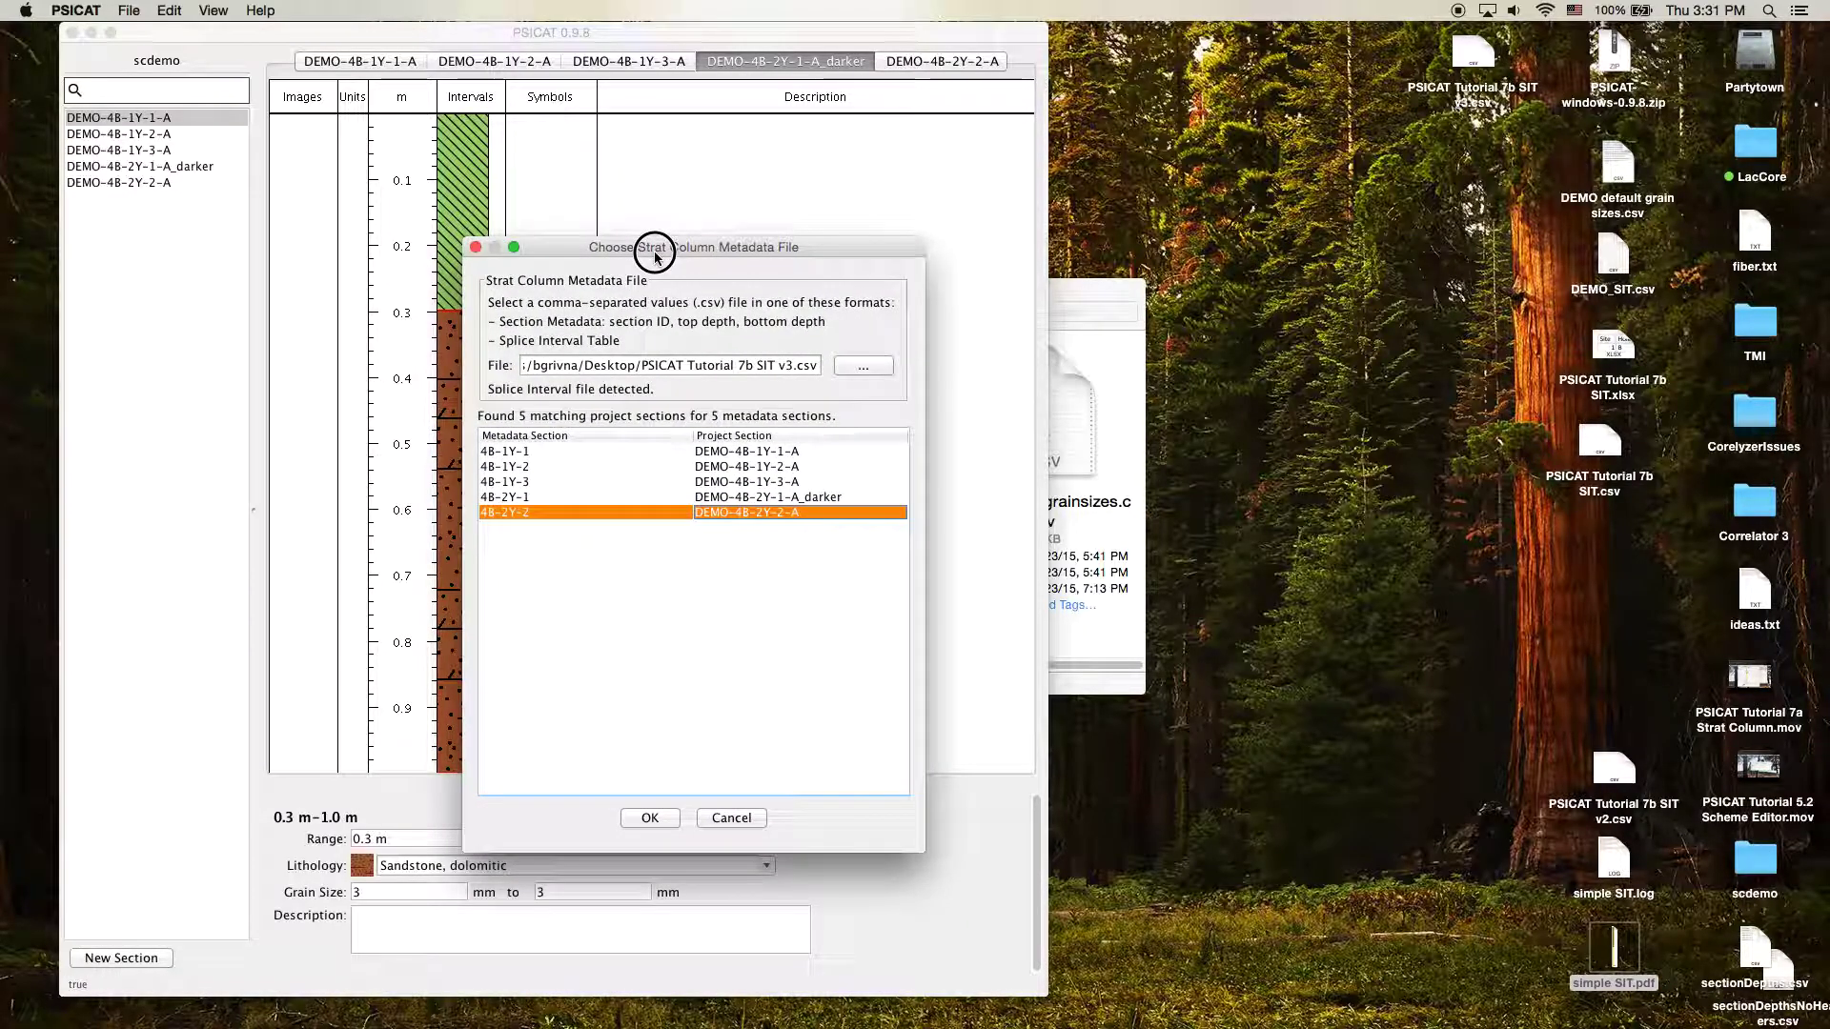
click(649, 818)
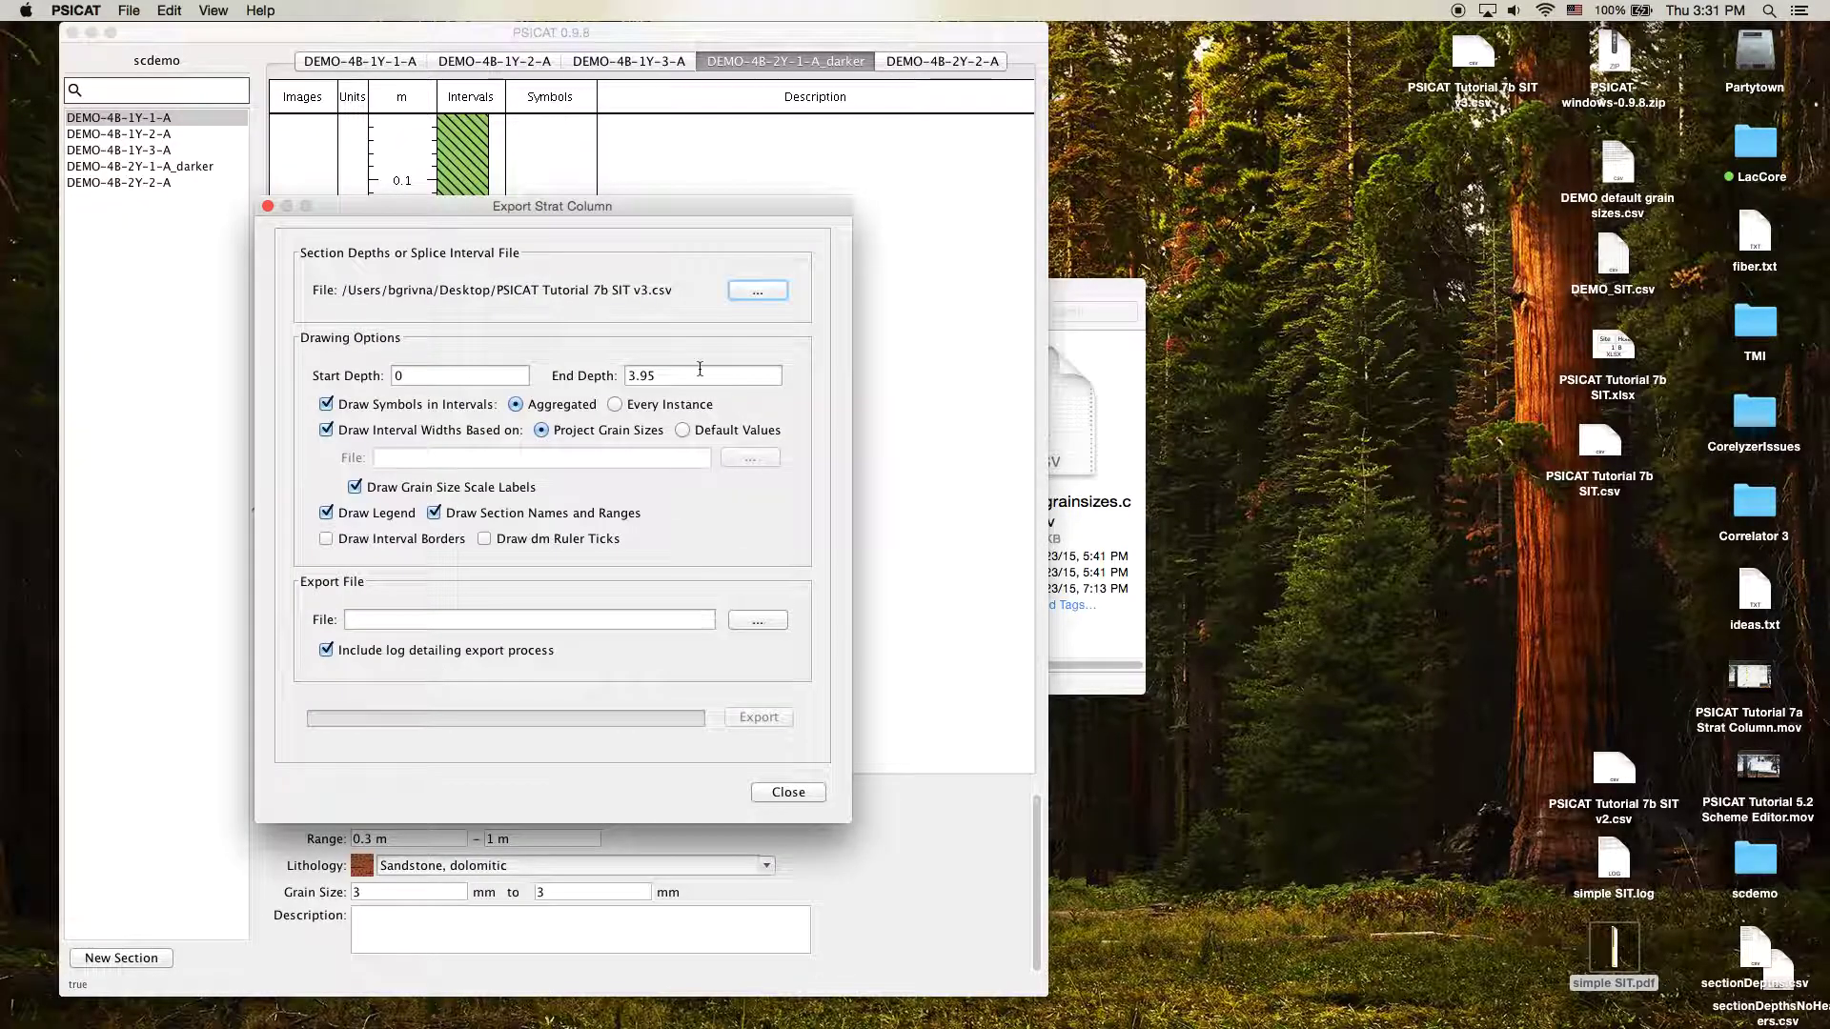
Check the start and end depths and the drawing options for the strat column export.
drag(641, 227, 793, 235)
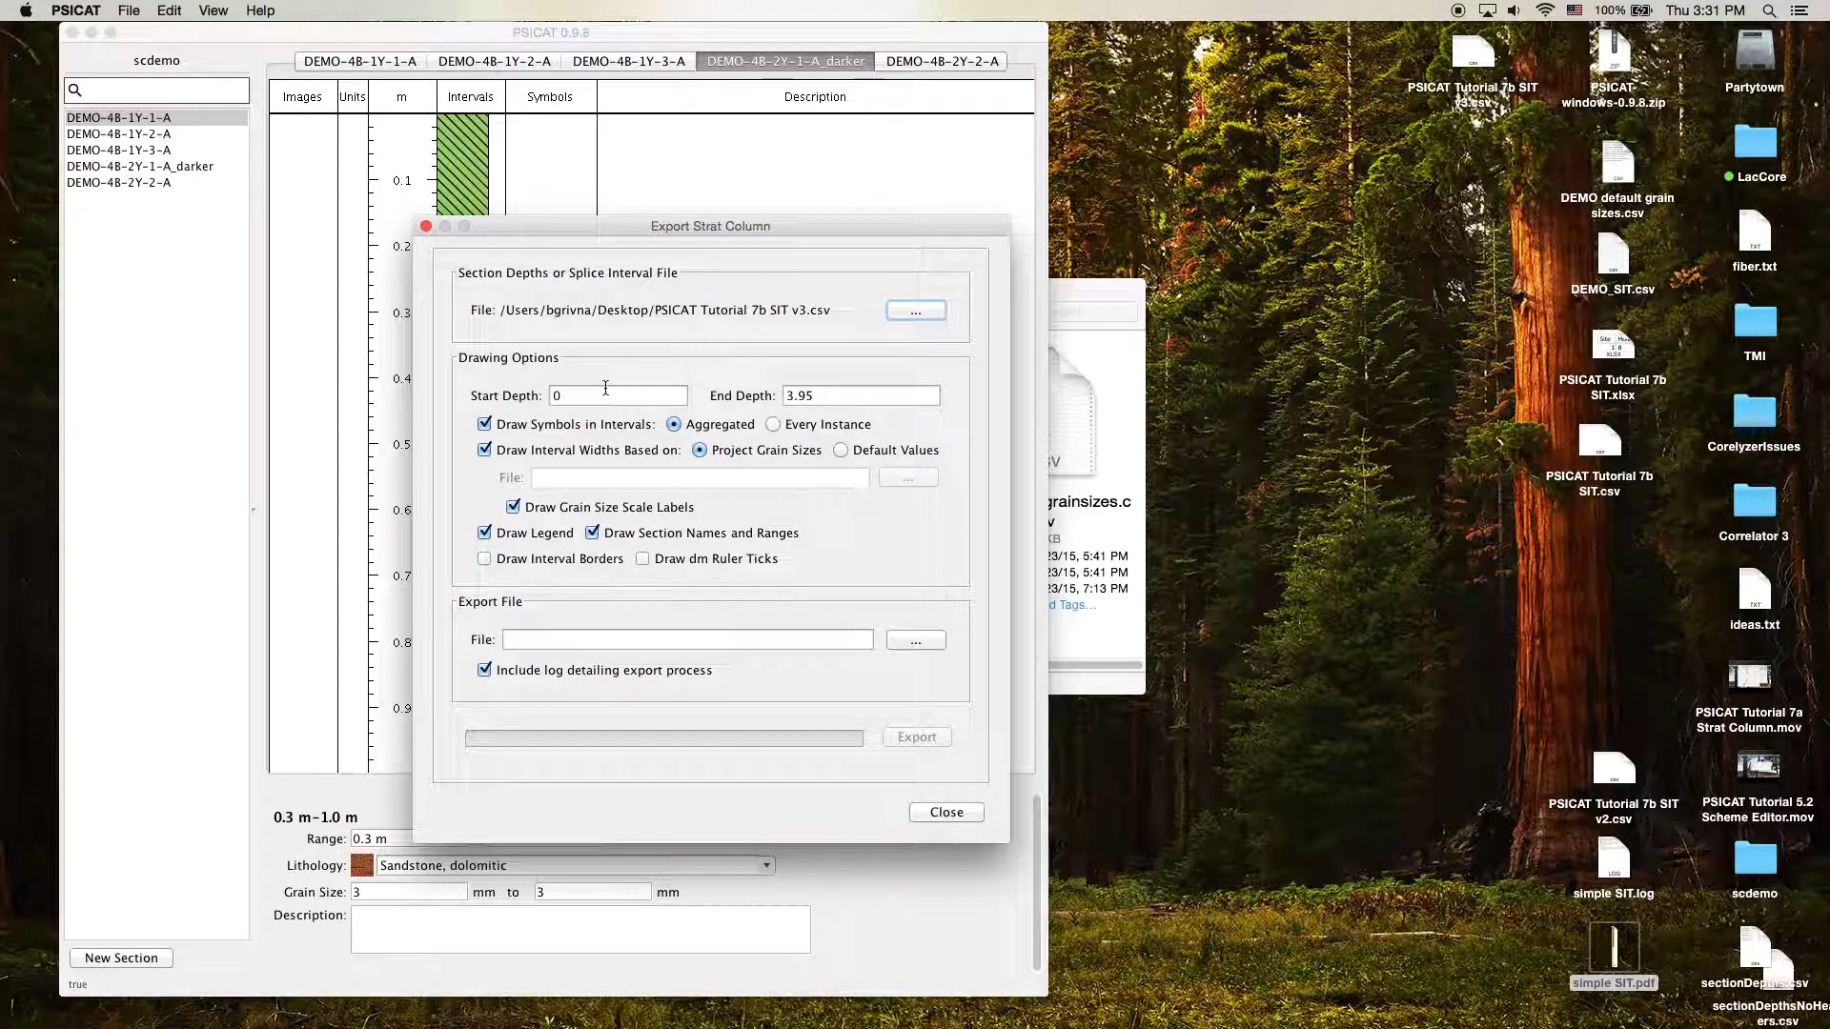
click(872, 398)
drag(872, 398, 726, 397)
click(619, 399)
drag(719, 229, 577, 224)
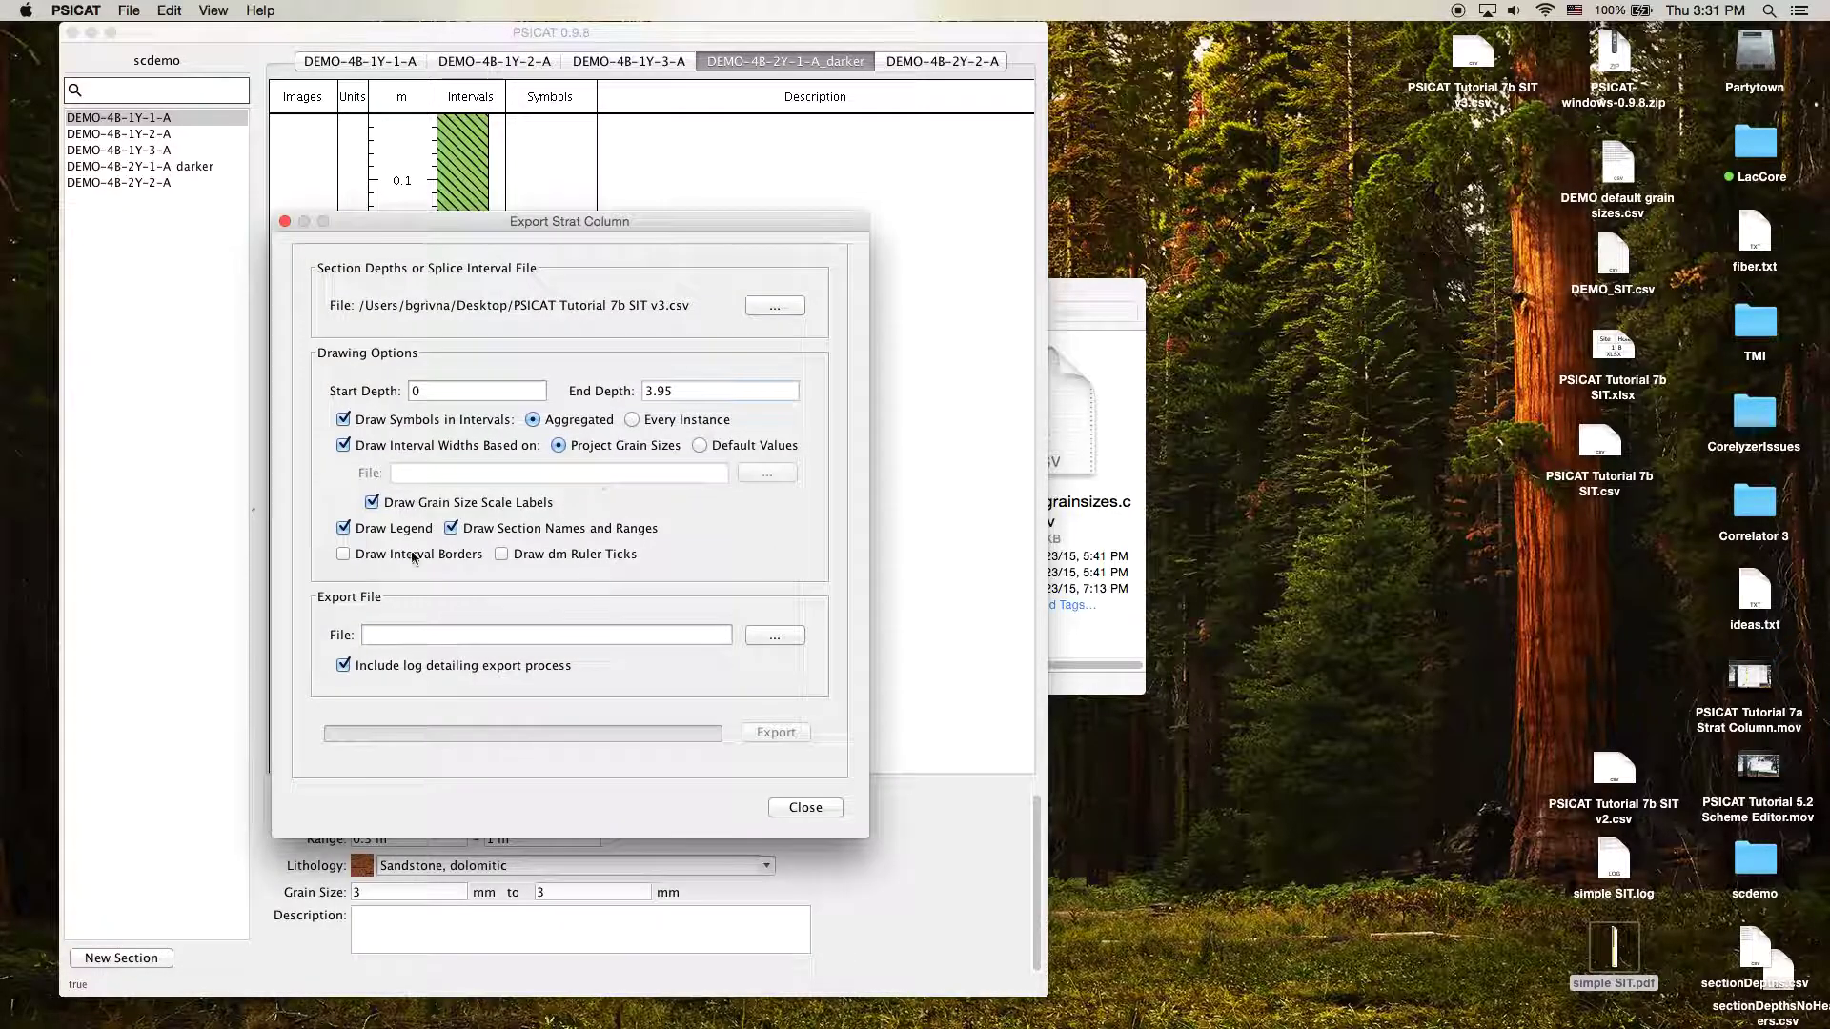
Set the export file to "trickier strat column" on the Desktop.
click(776, 627)
drag(585, 319, 680, 351)
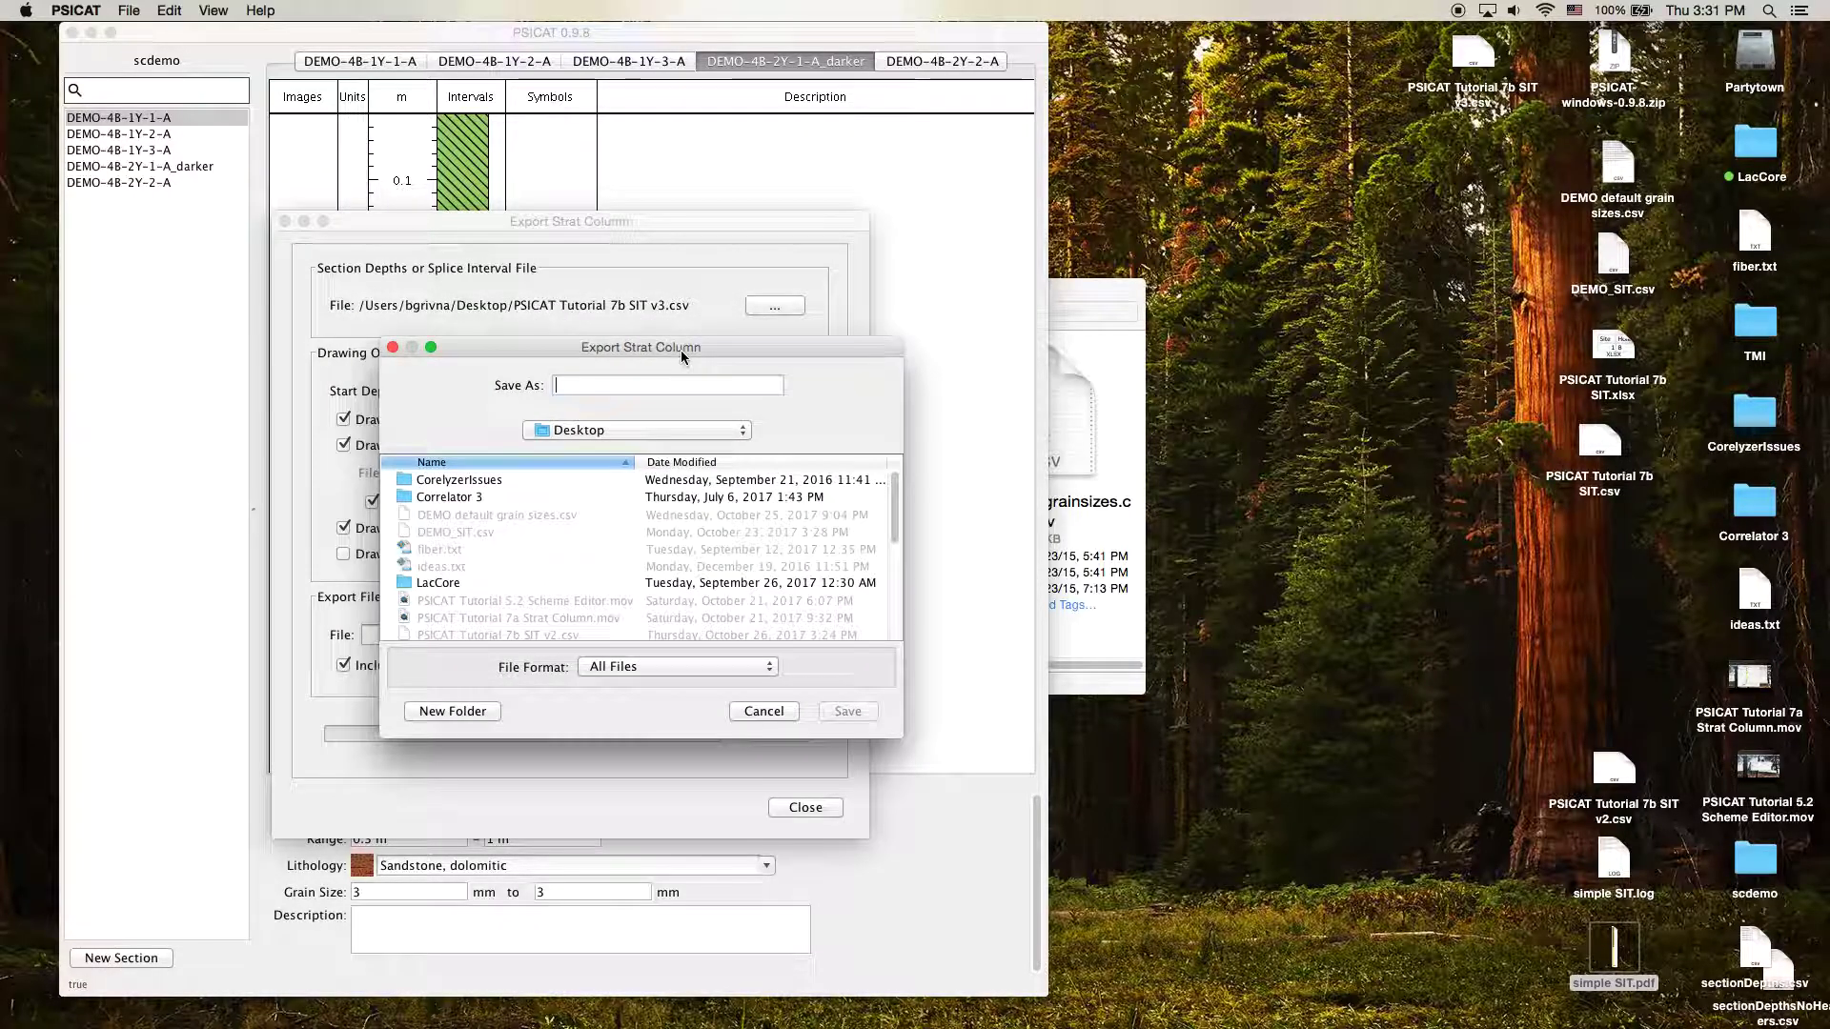
text(c)
key(BackSpace)
text(trickier SIT)
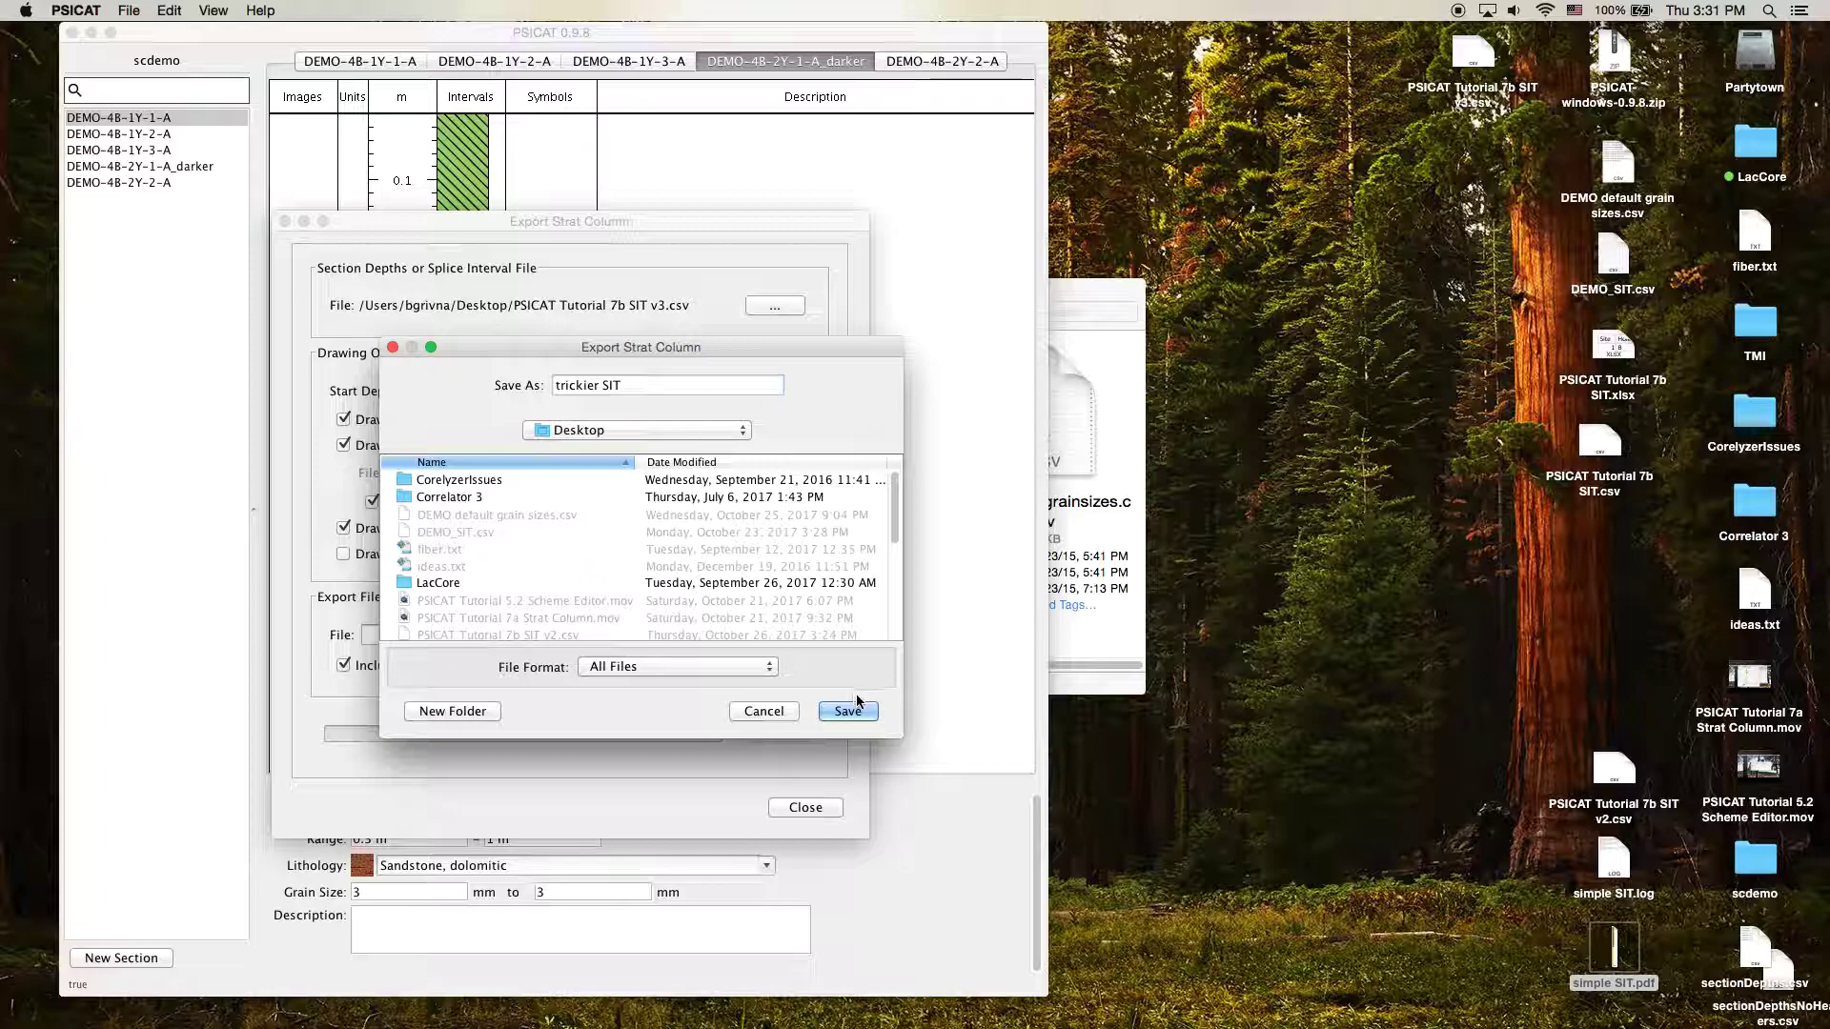
key(BackSpace)
key(BackSpace)
key(BackSpace)
text(strat column)
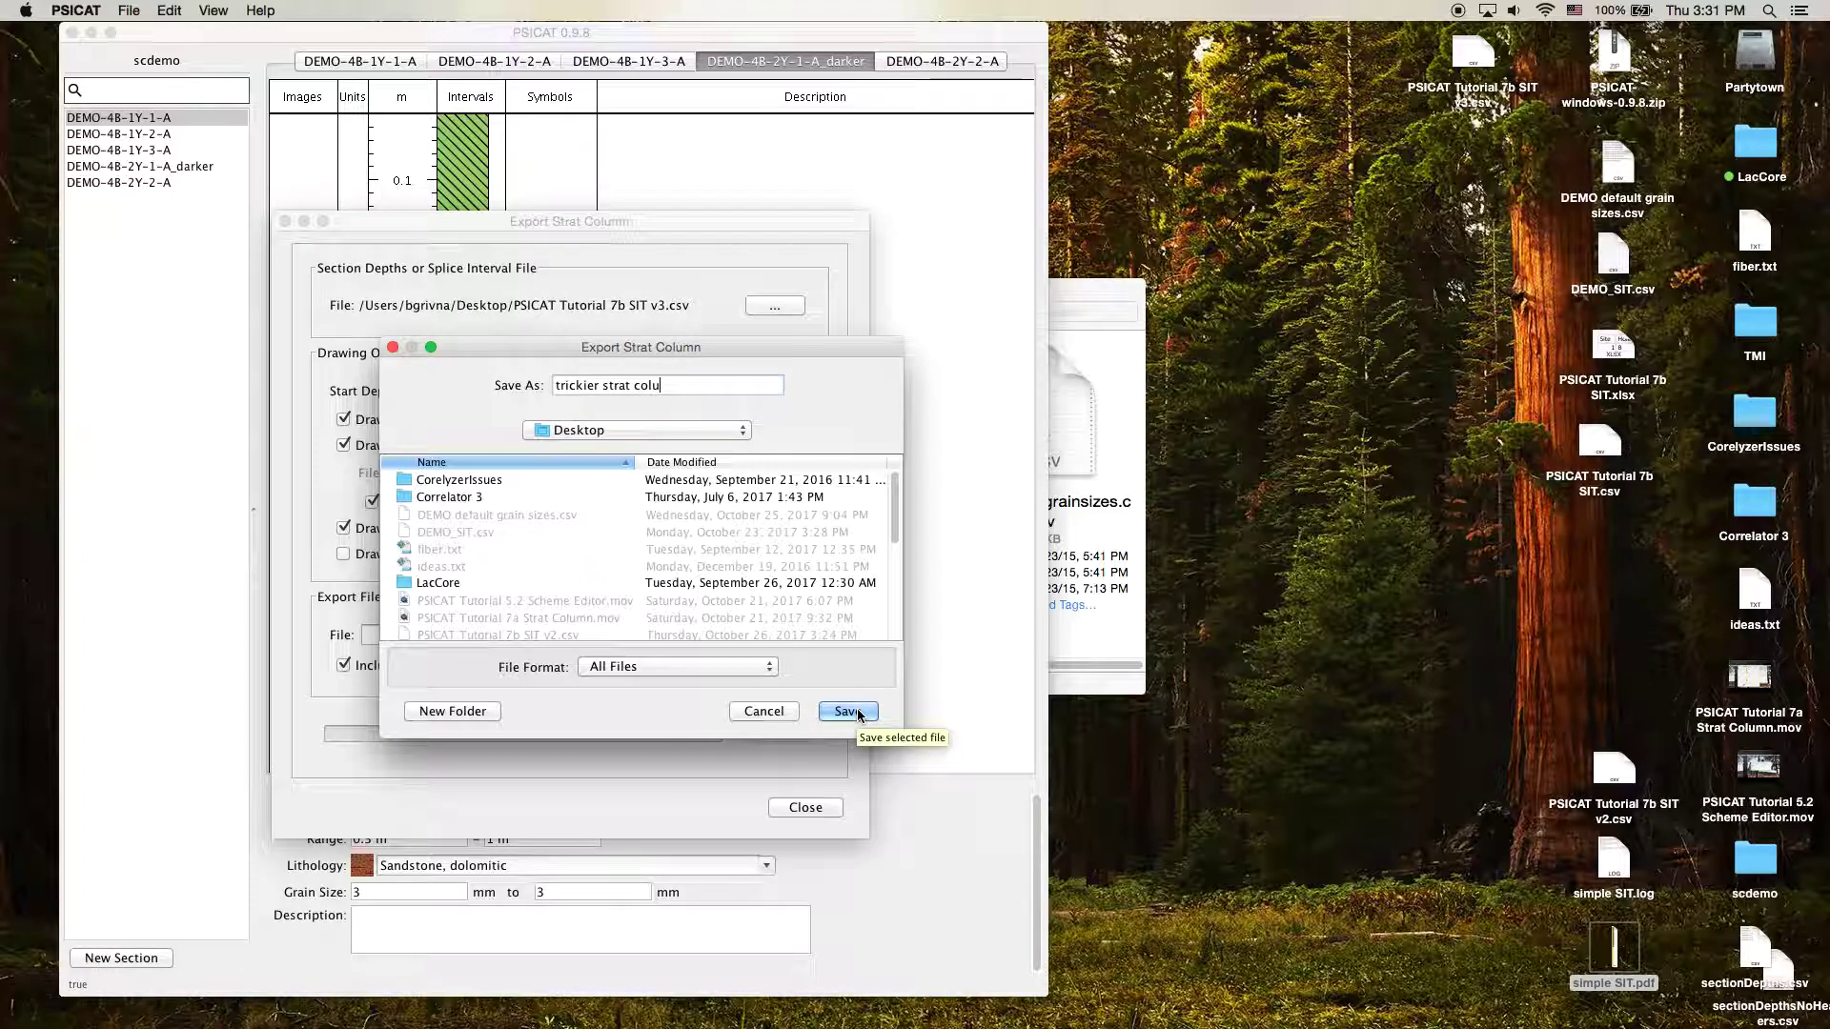
click(850, 711)
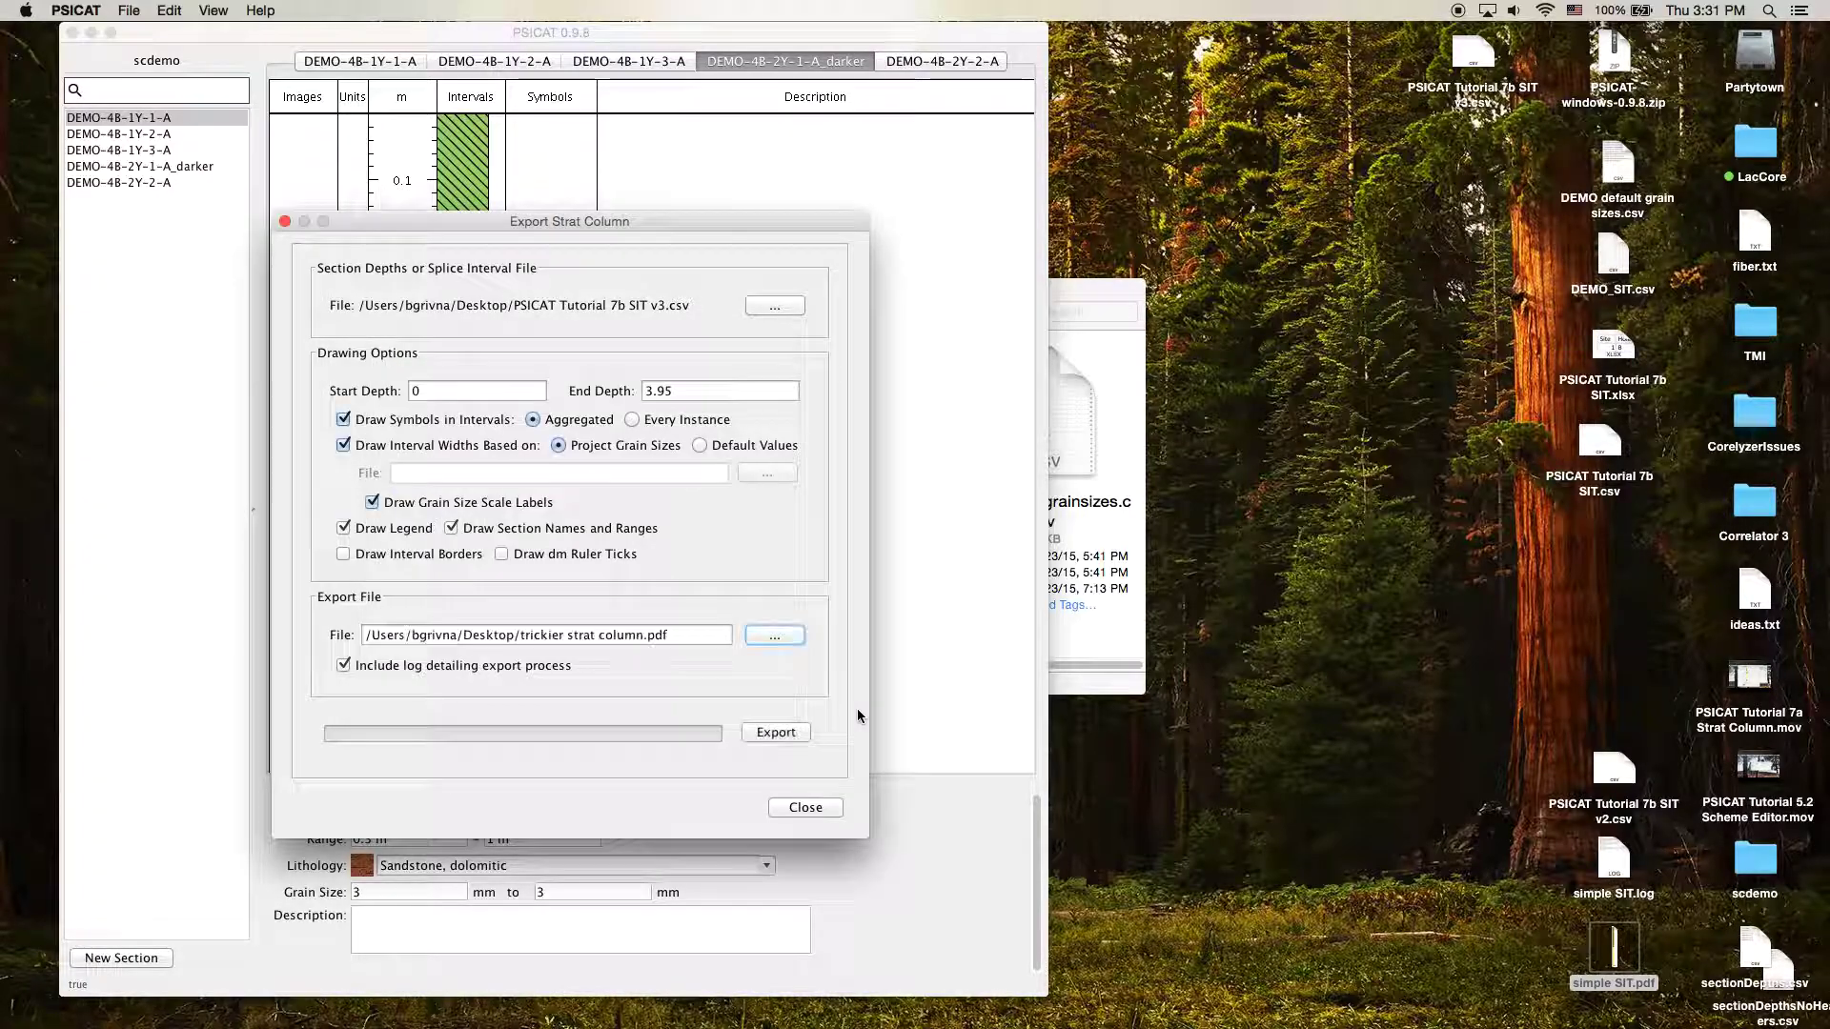
Export the strat column with its log file and close the export dialog.
click(791, 734)
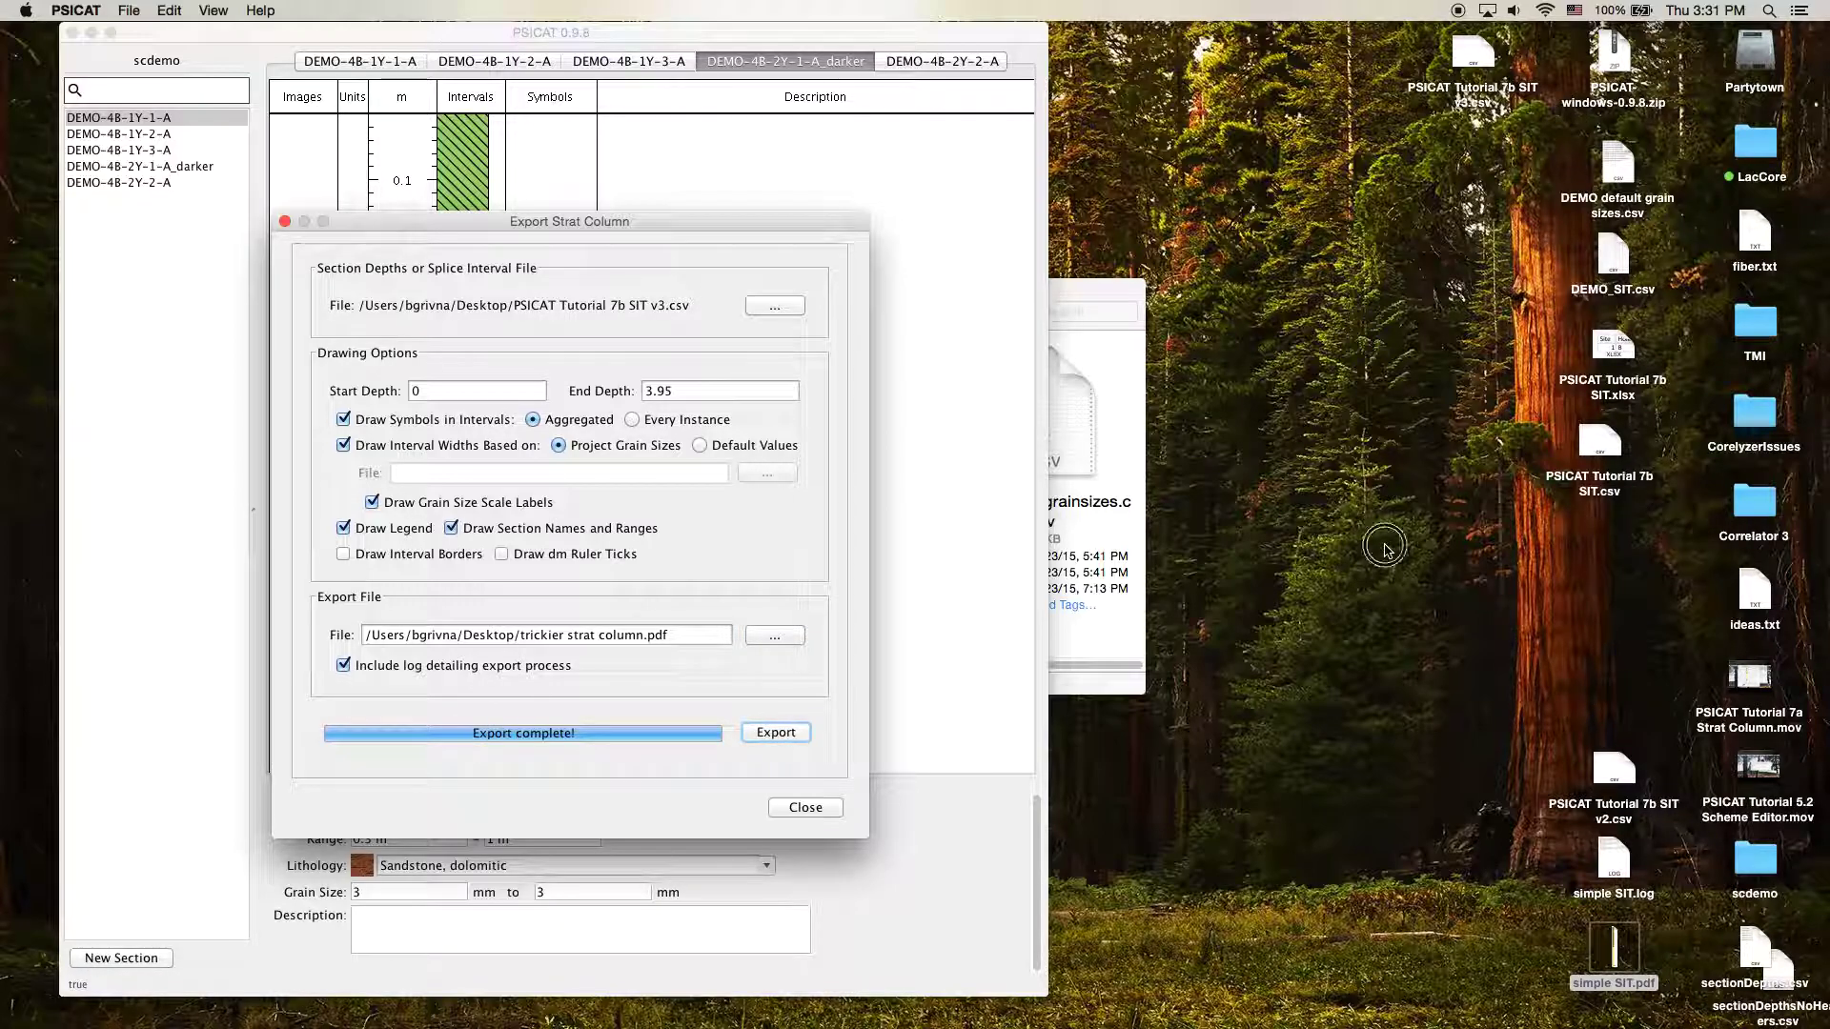
click(1456, 505)
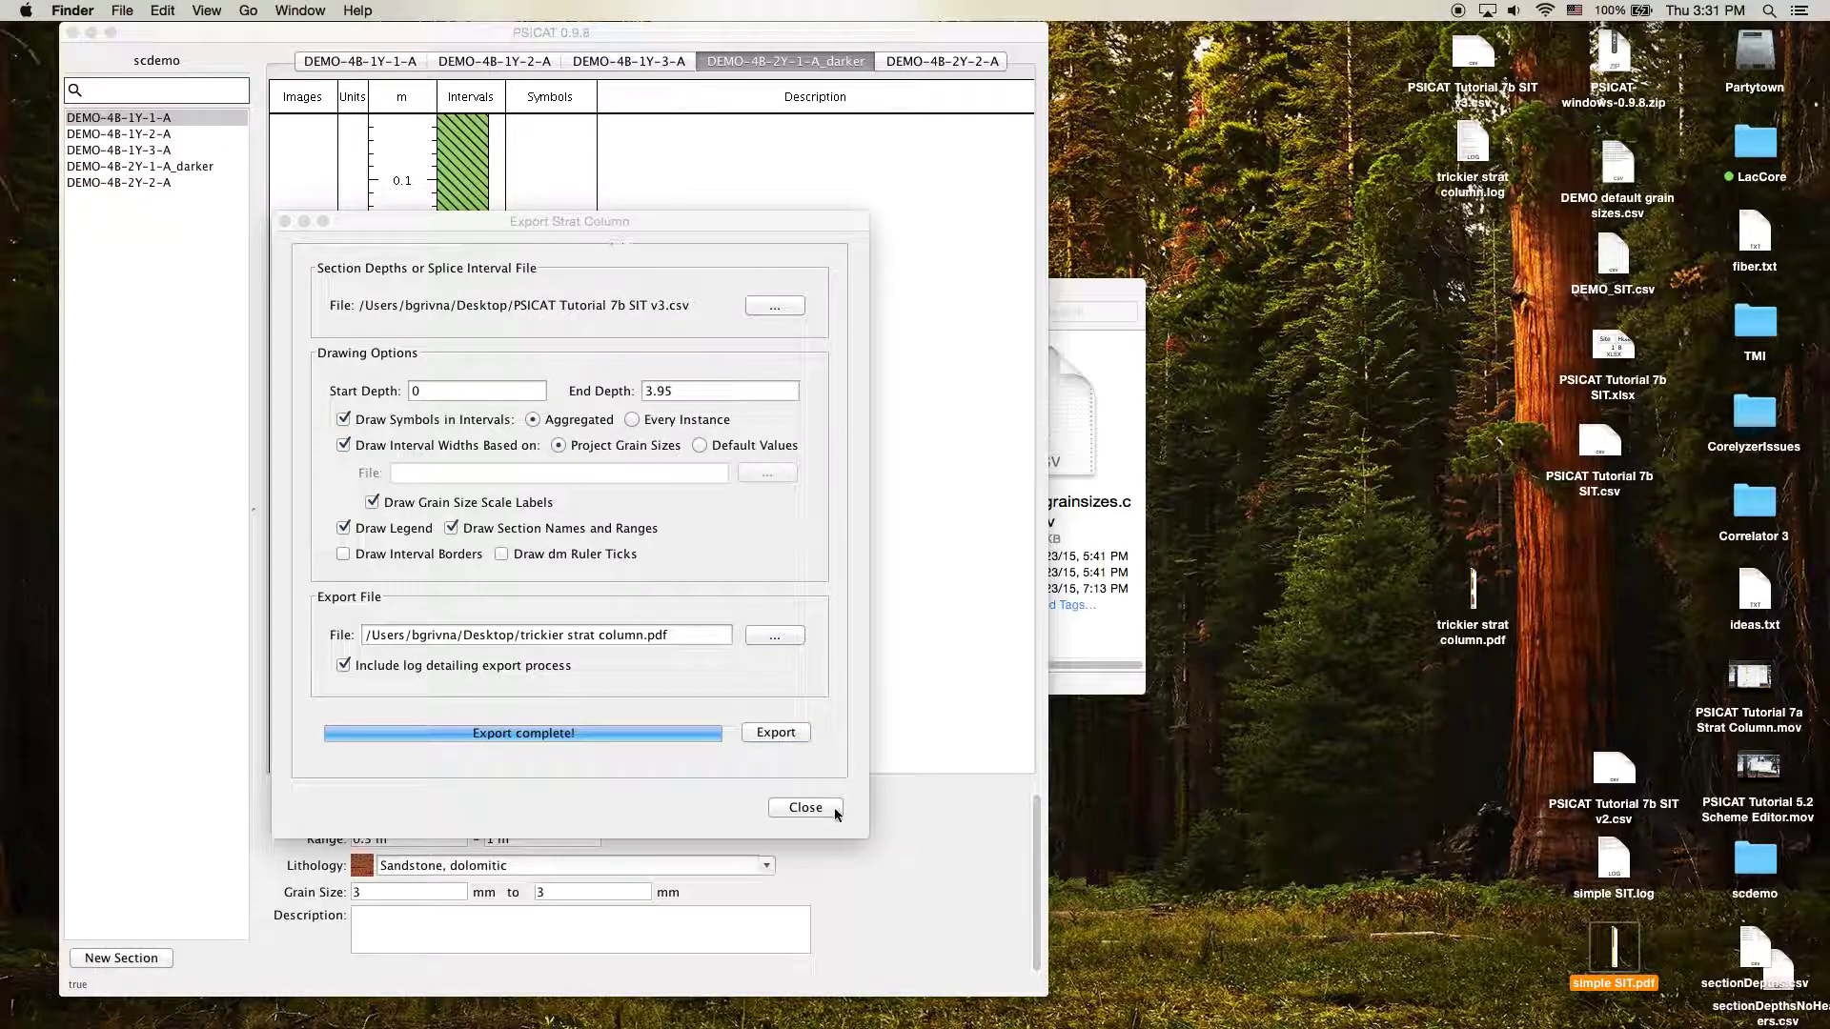
click(806, 807)
Open trickier strat column.pdf from the Desktop in Preview, placed beside the PSICAT window and zoomed out to show several intervals.
click(1472, 605)
double_click(1472, 605)
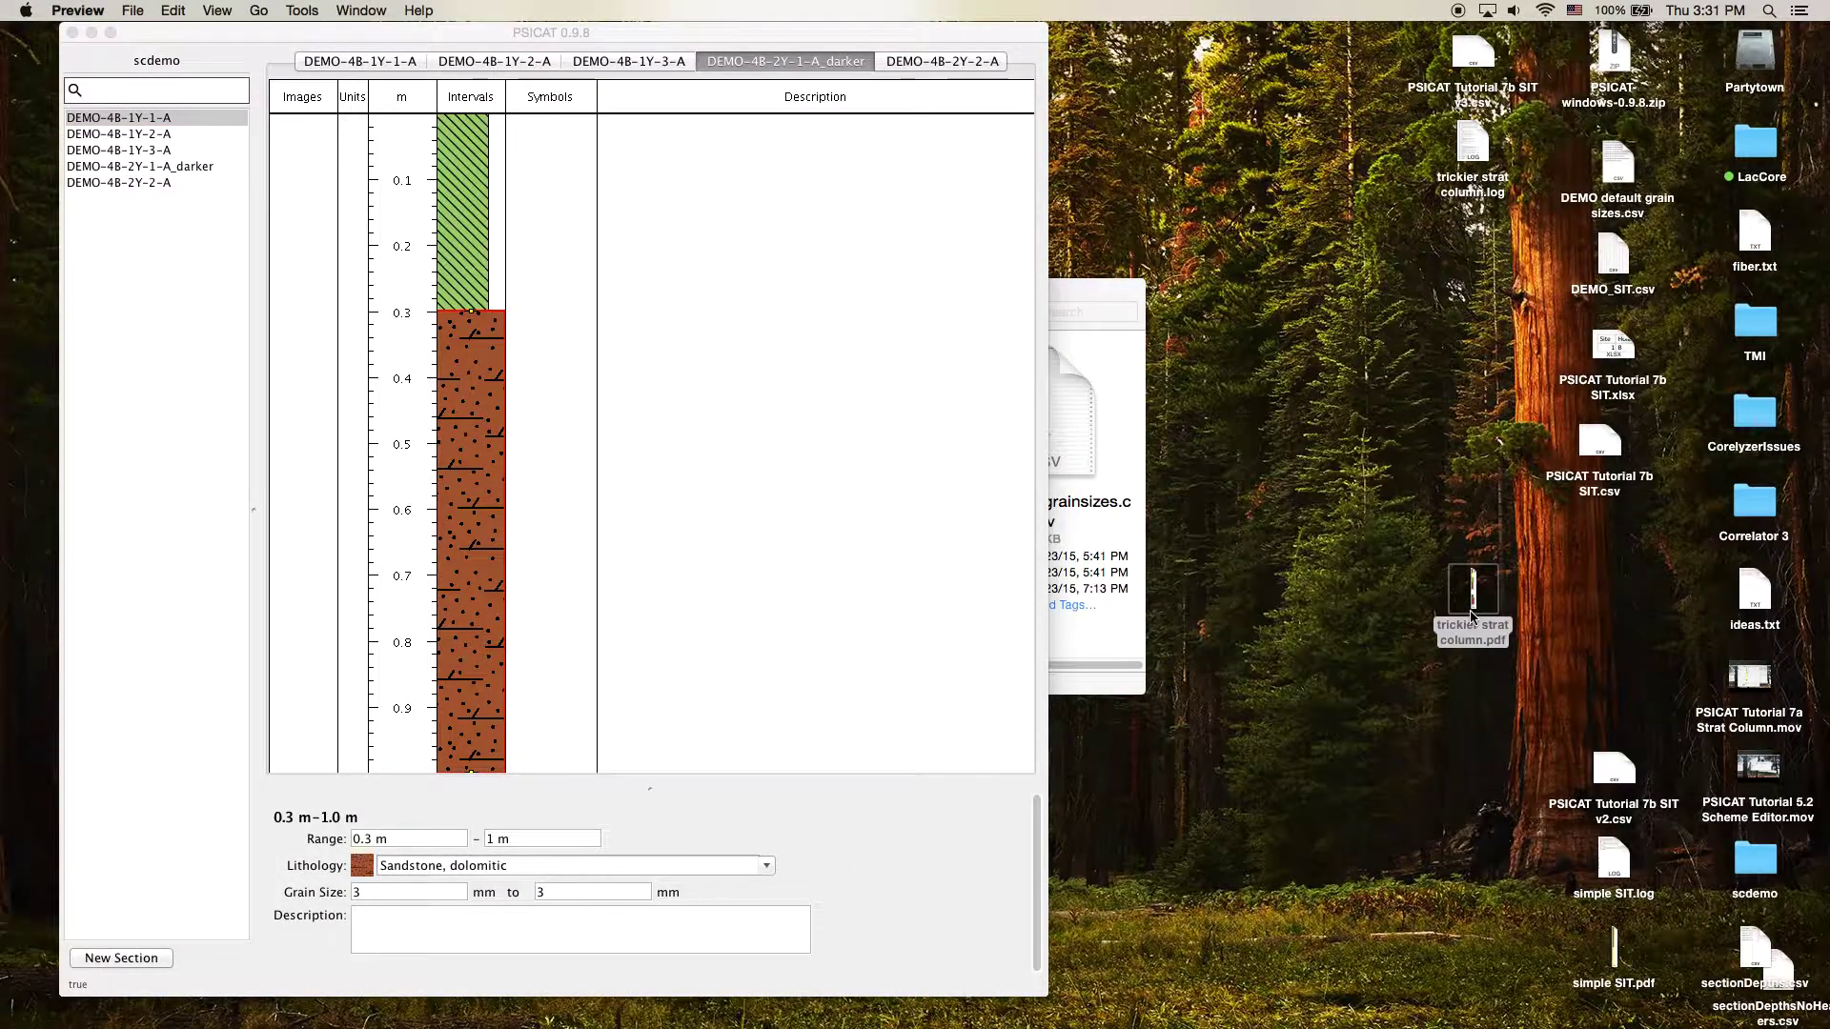
drag(338, 33, 1200, 8)
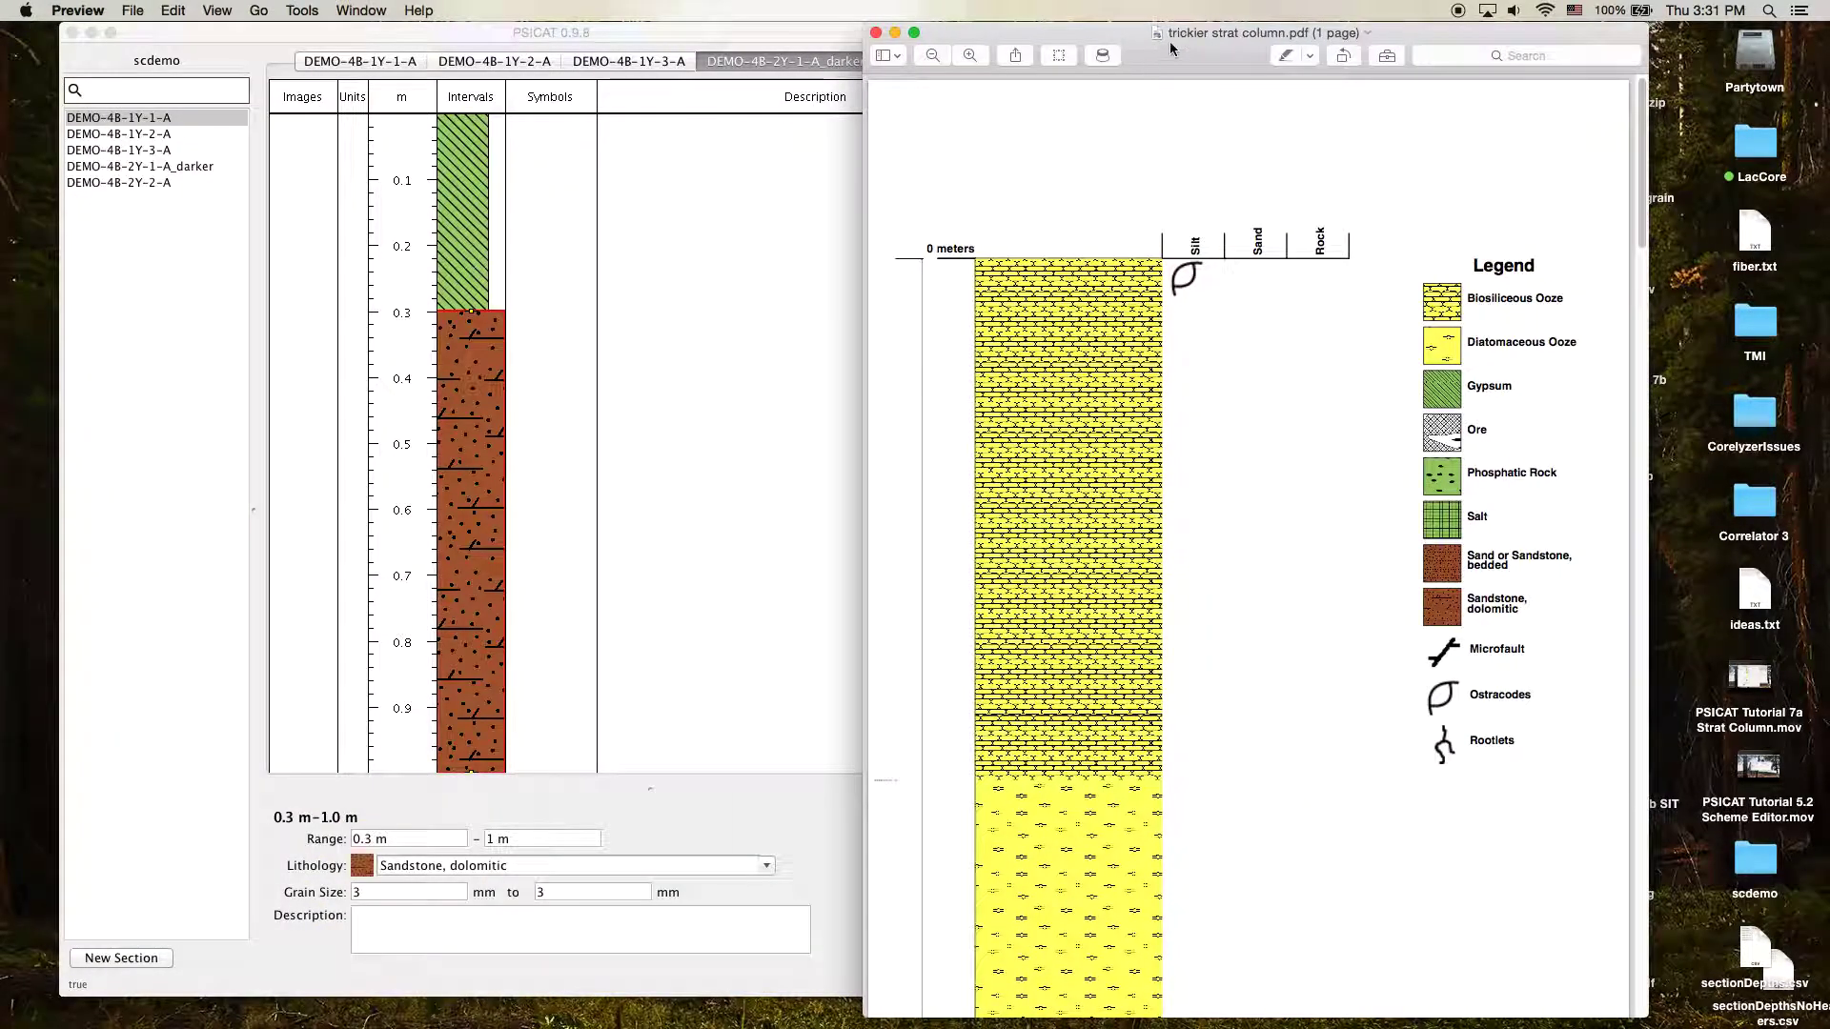
key(super+minus)
key(super+minus)
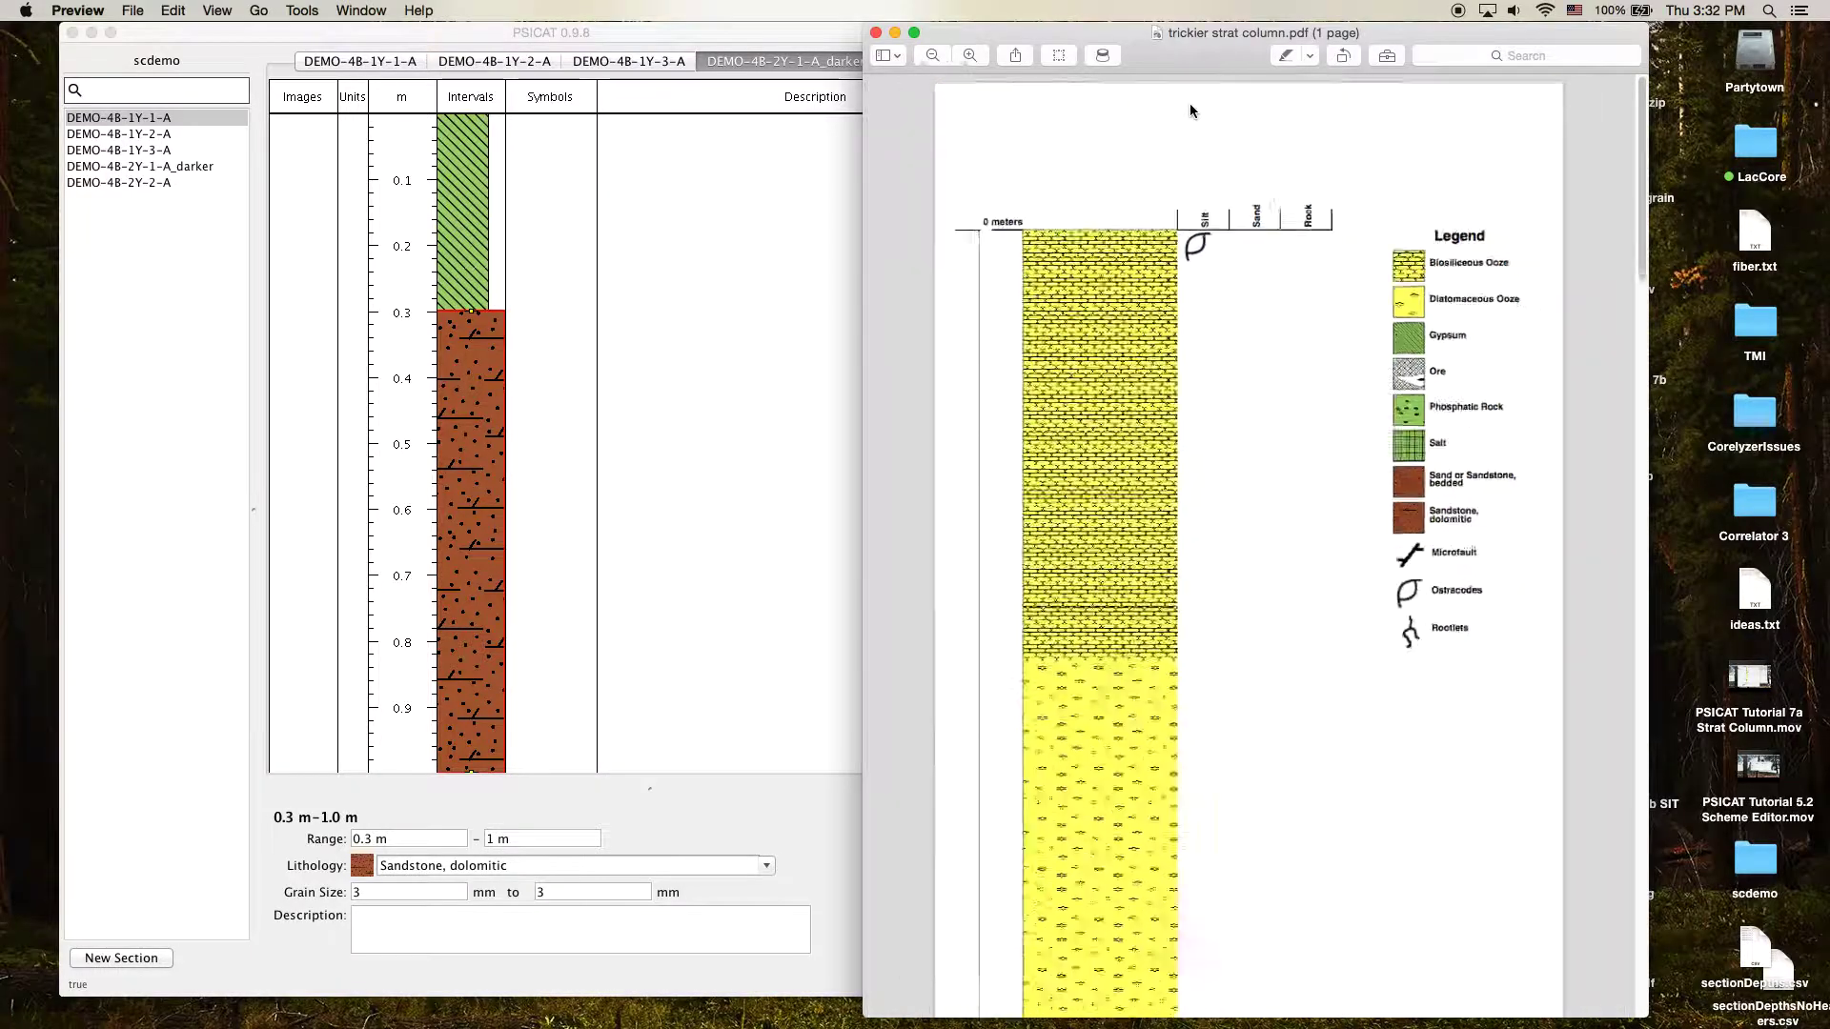
key(super+minus)
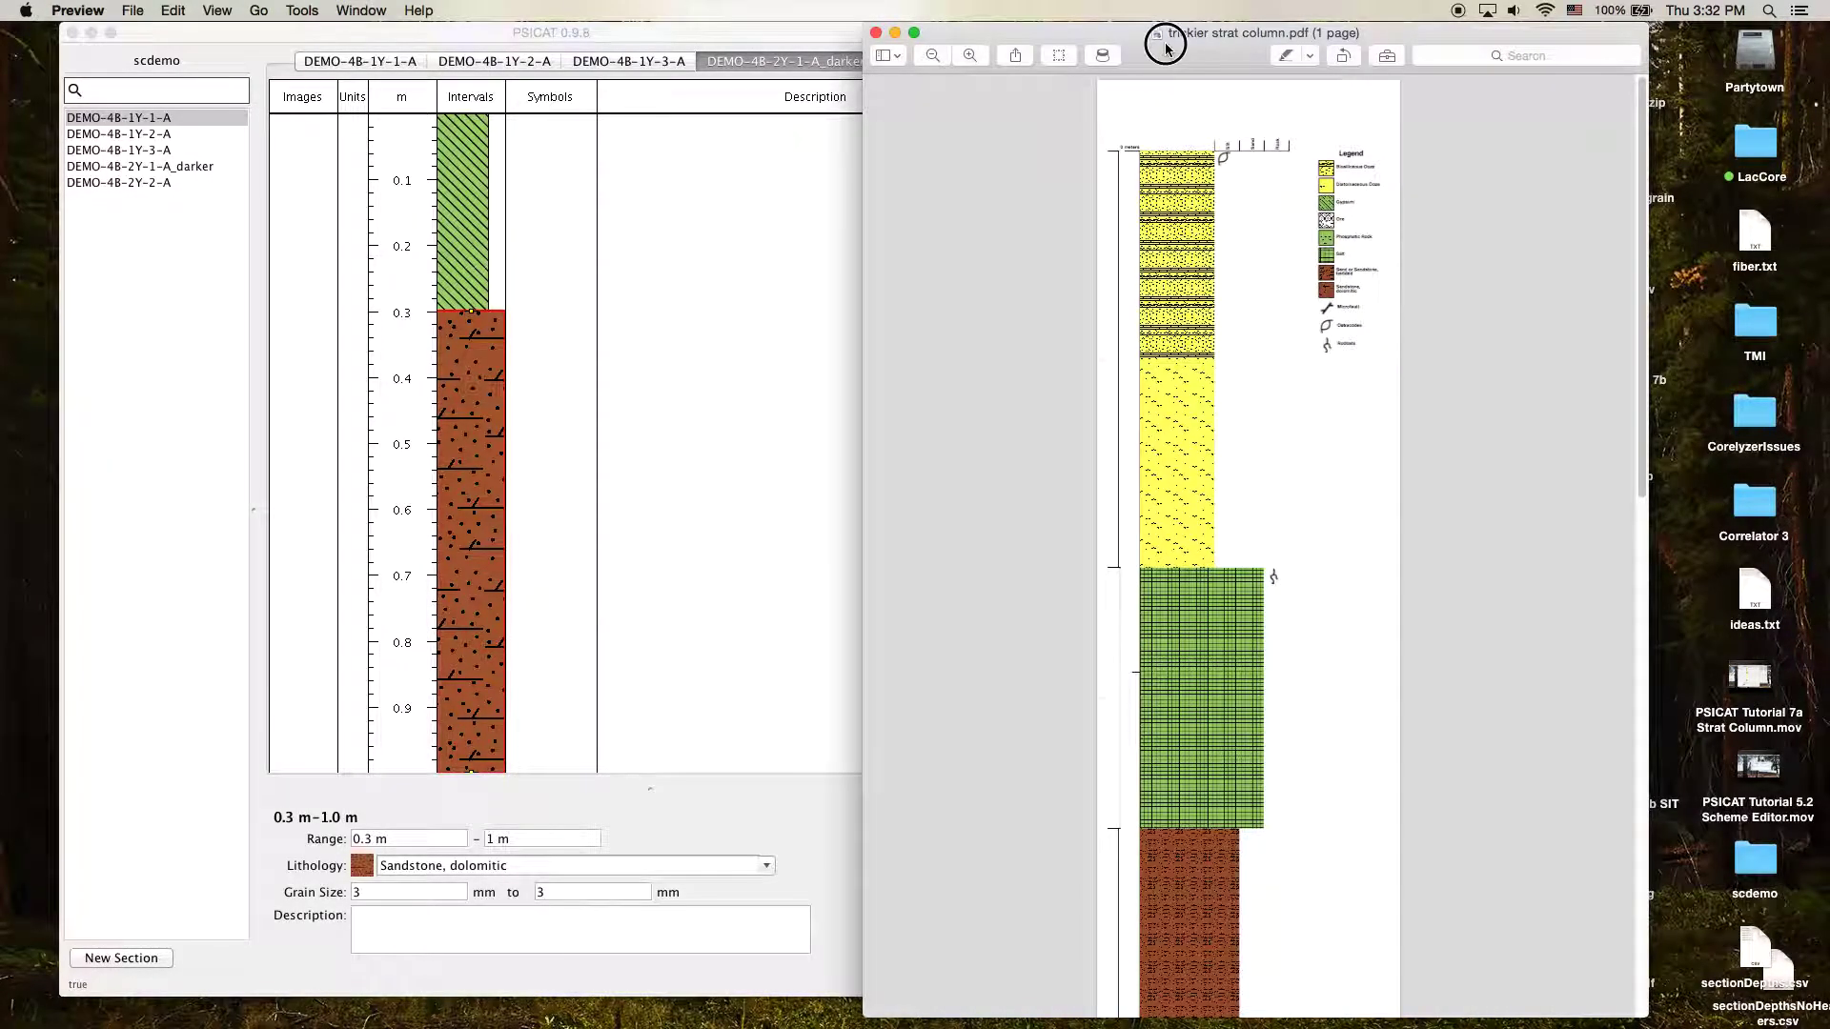
drag(1156, 41, 1141, 41)
Compare PSICAT sections DEMO-4B-1Y-1-A and DEMO-4B-1Y-2-A with the top intervals of the exported strat column.
click(683, 35)
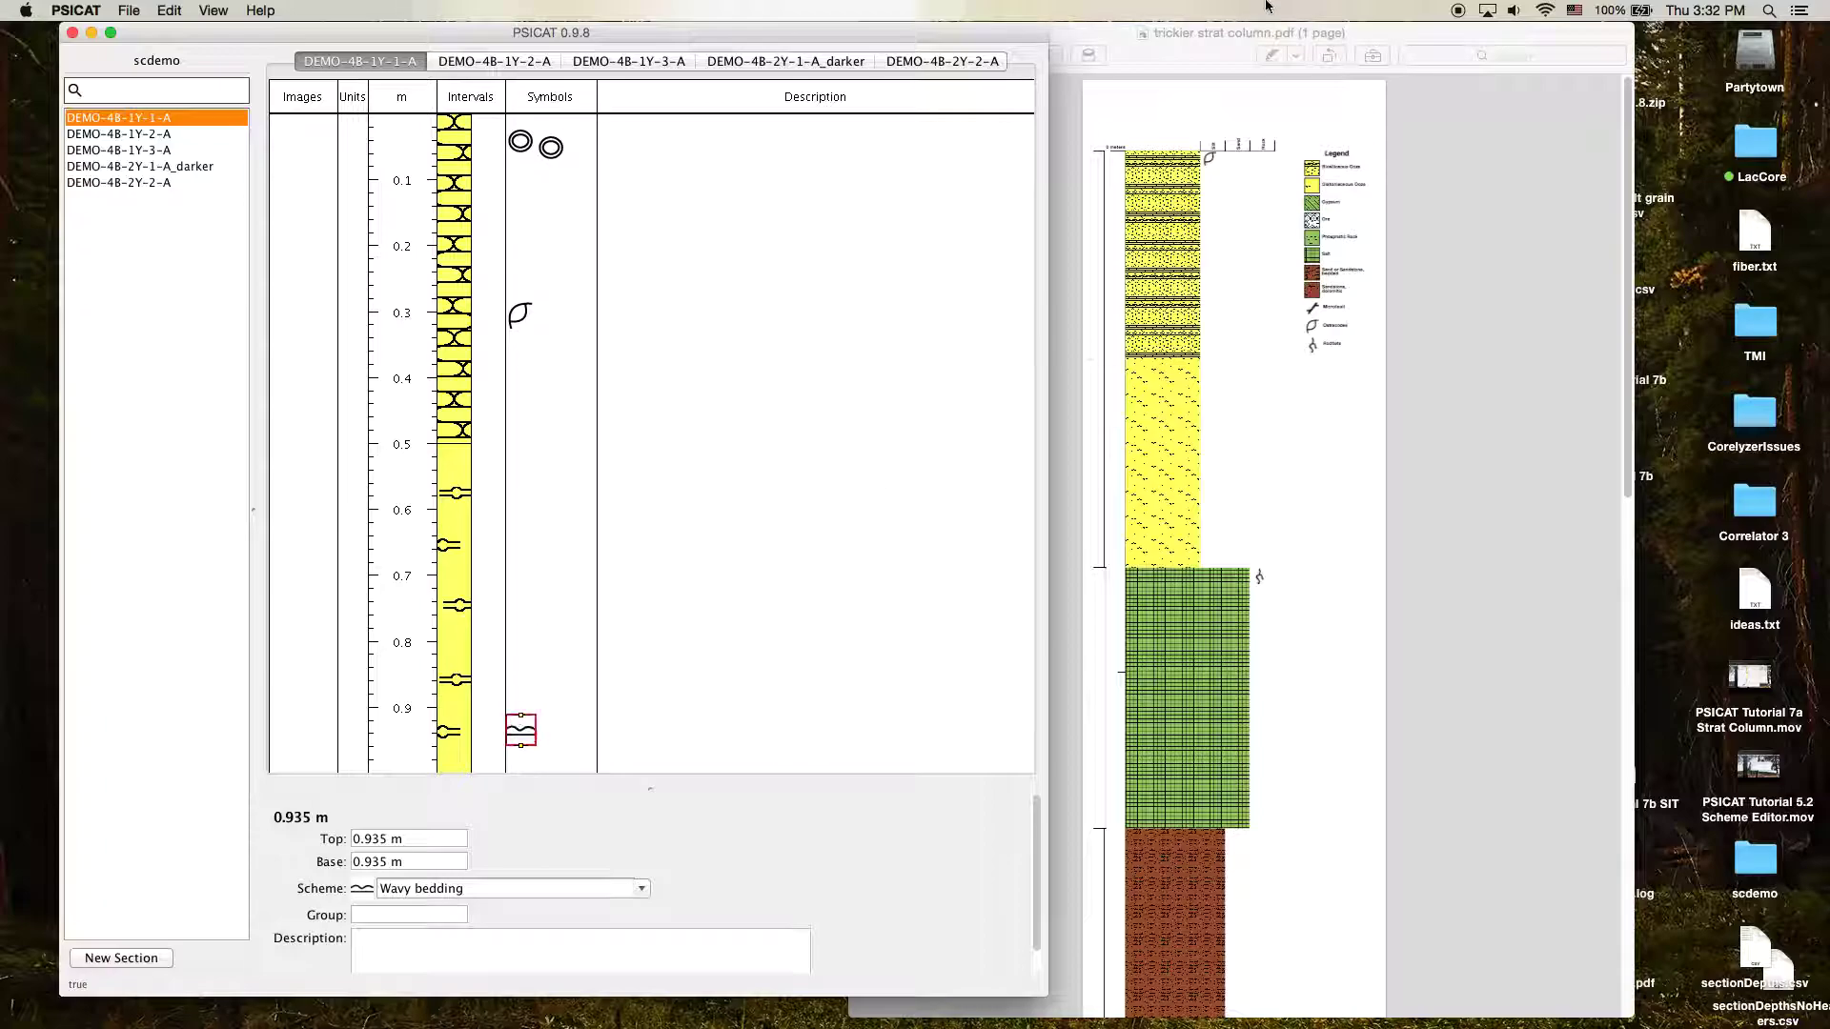
click(1209, 40)
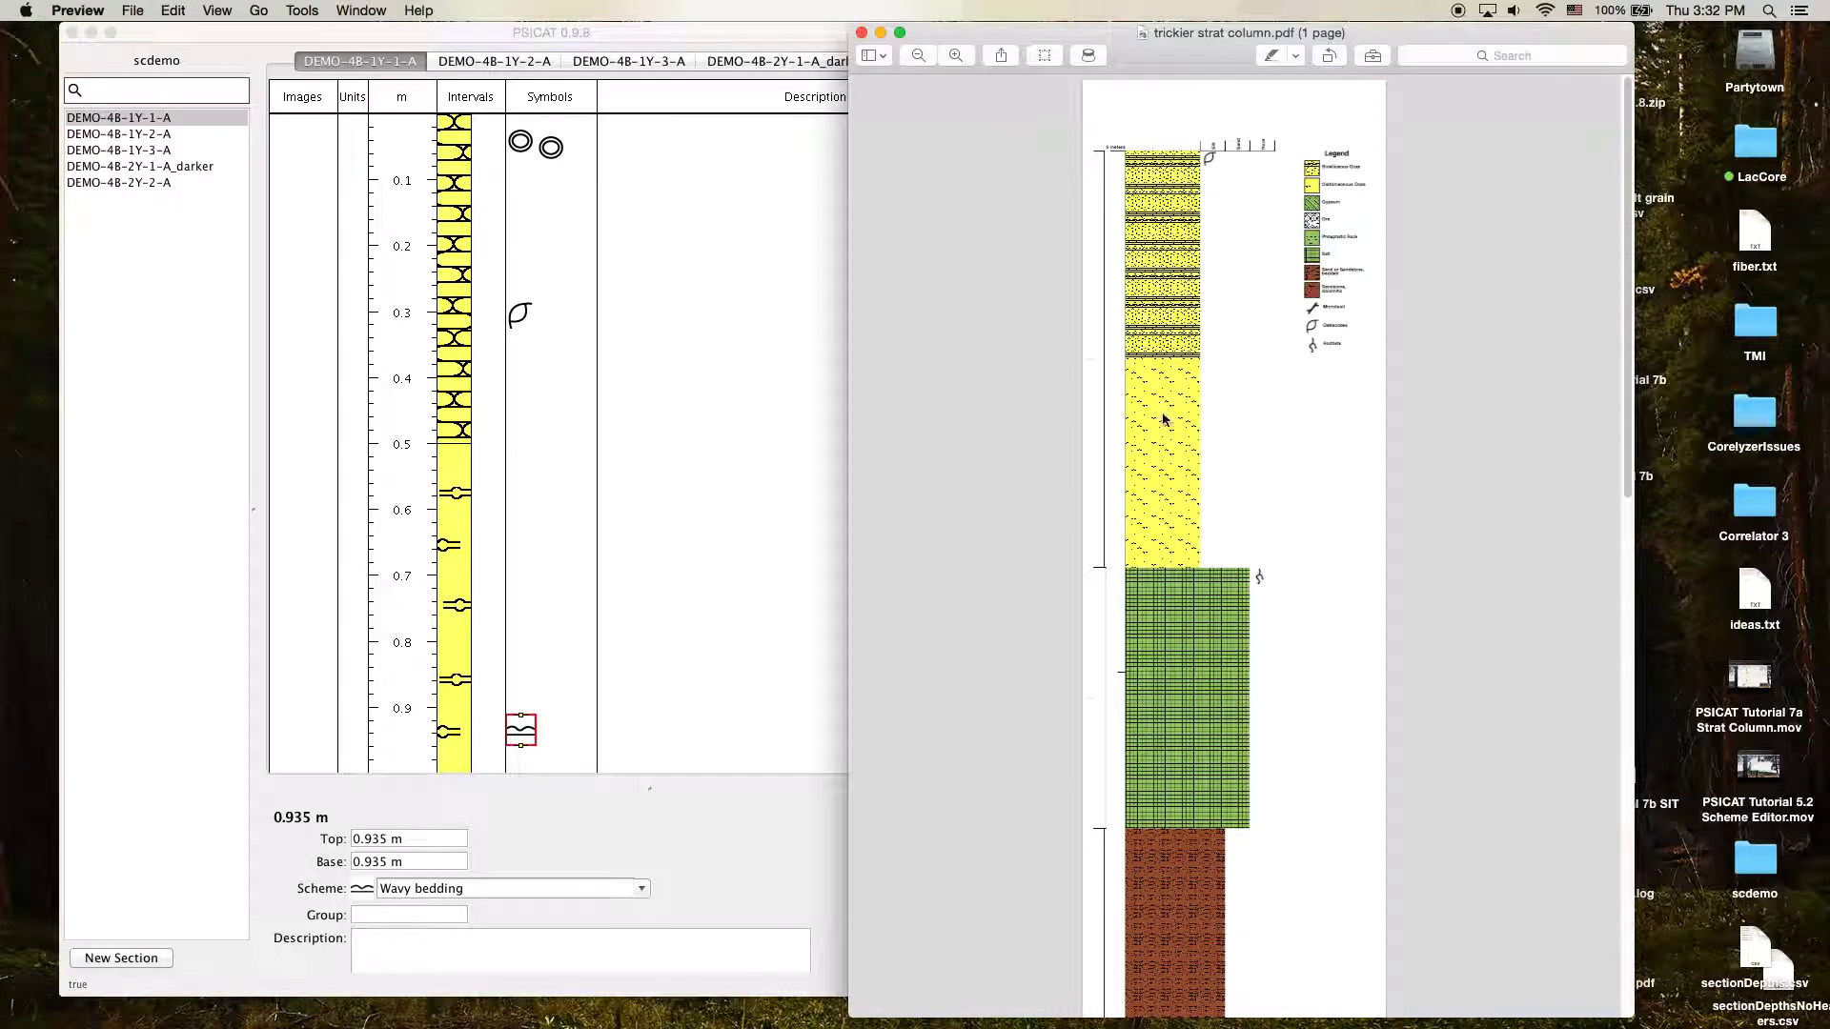
click(585, 38)
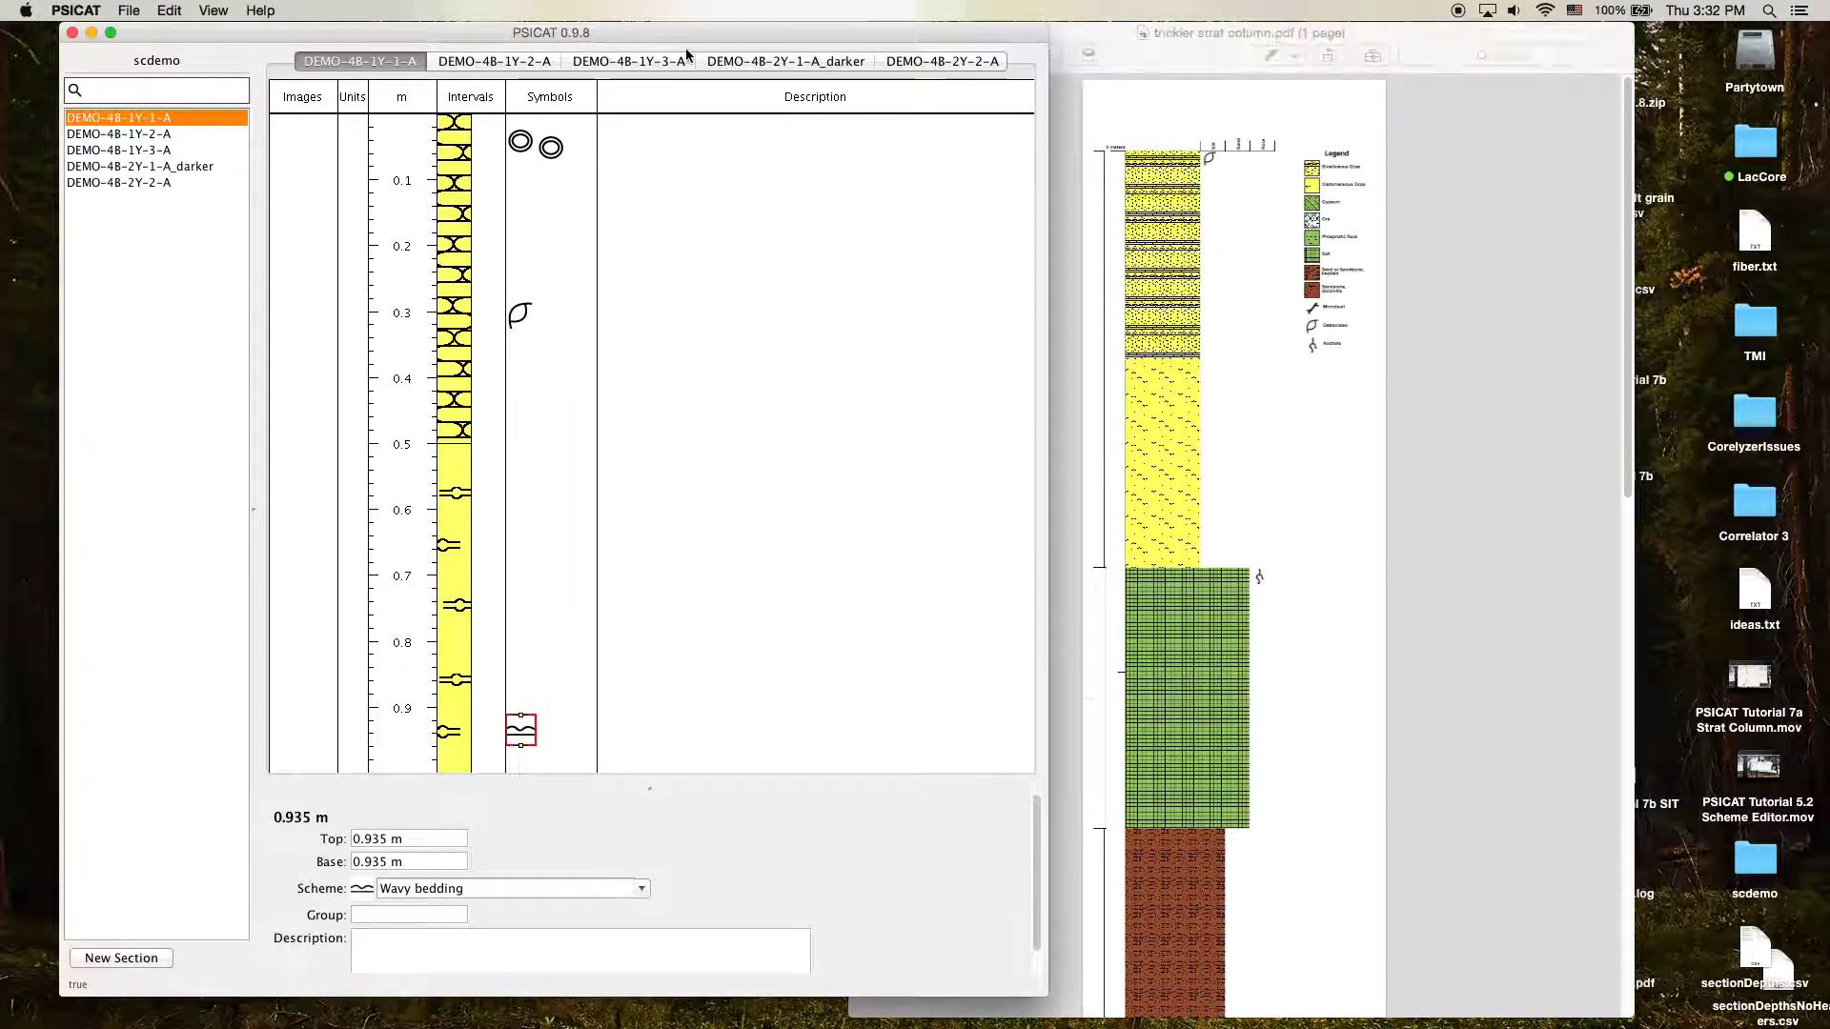
click(492, 61)
drag(676, 37, 625, 37)
click(583, 61)
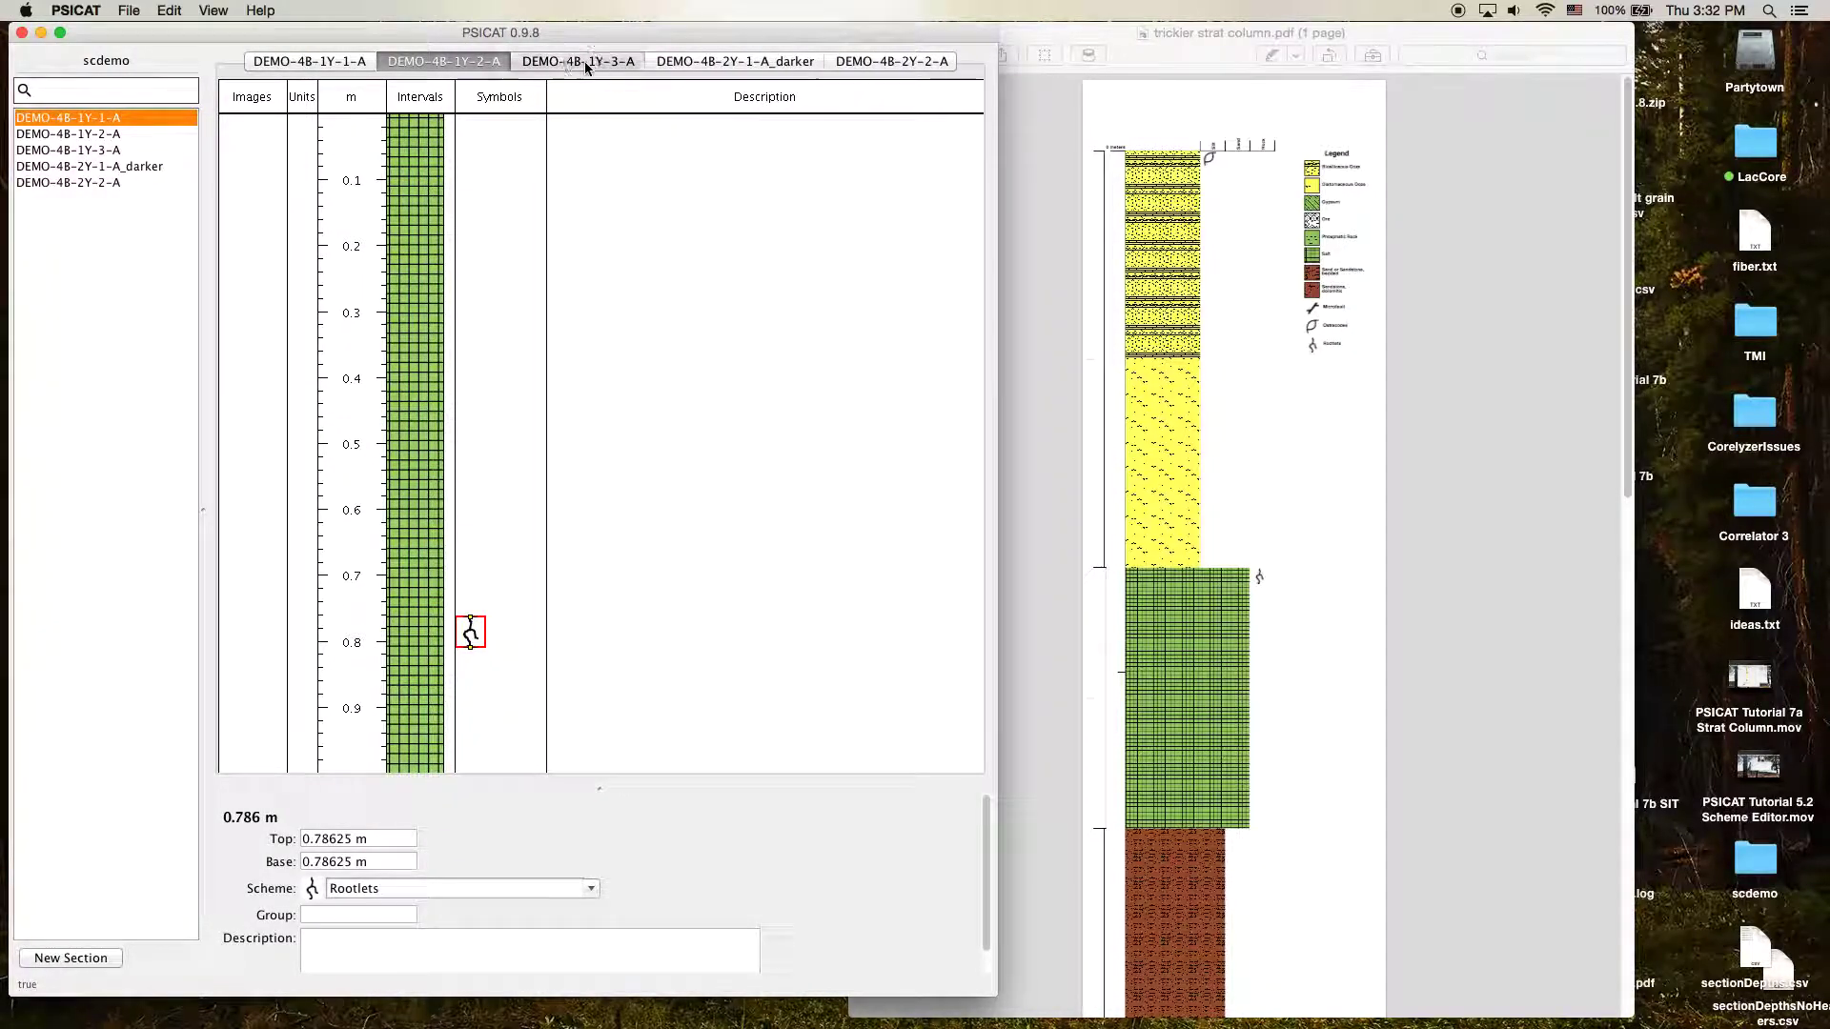
click(461, 68)
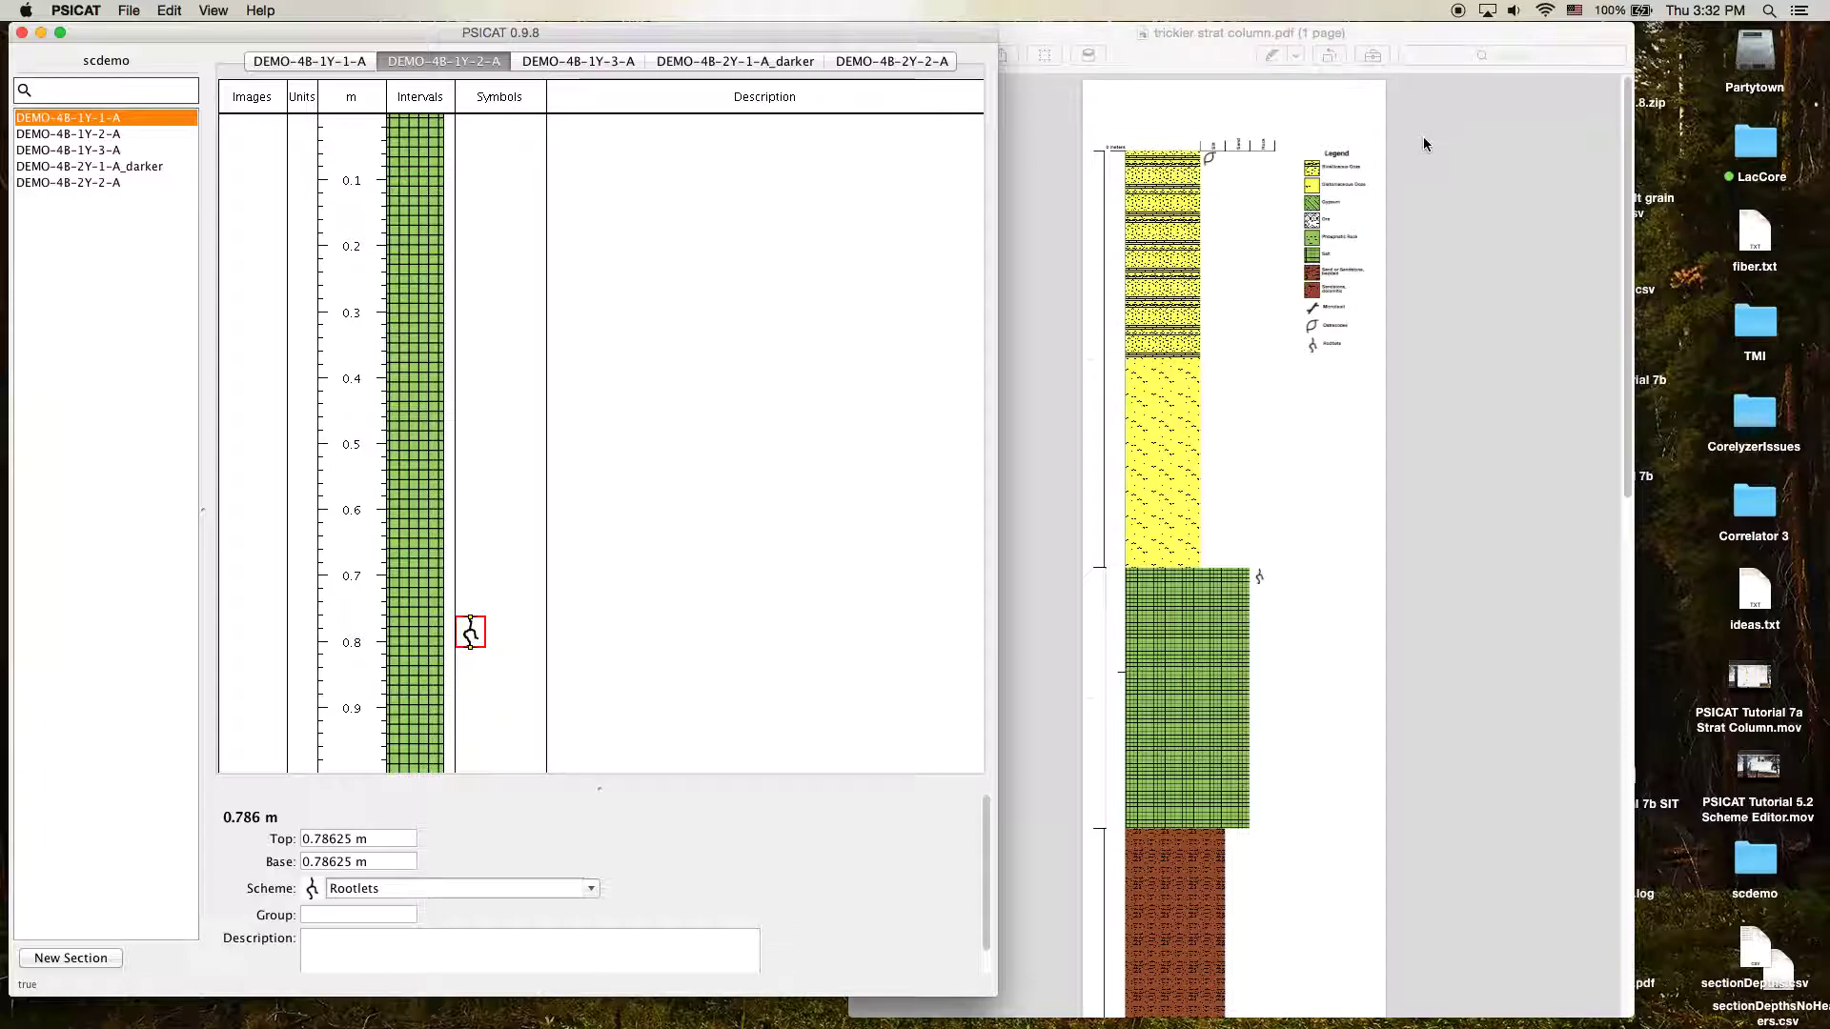
Switch to Excel and restore the PSICAT Tutorial 7b SIT v3.csv table to check its intervals.
key(super+Tab)
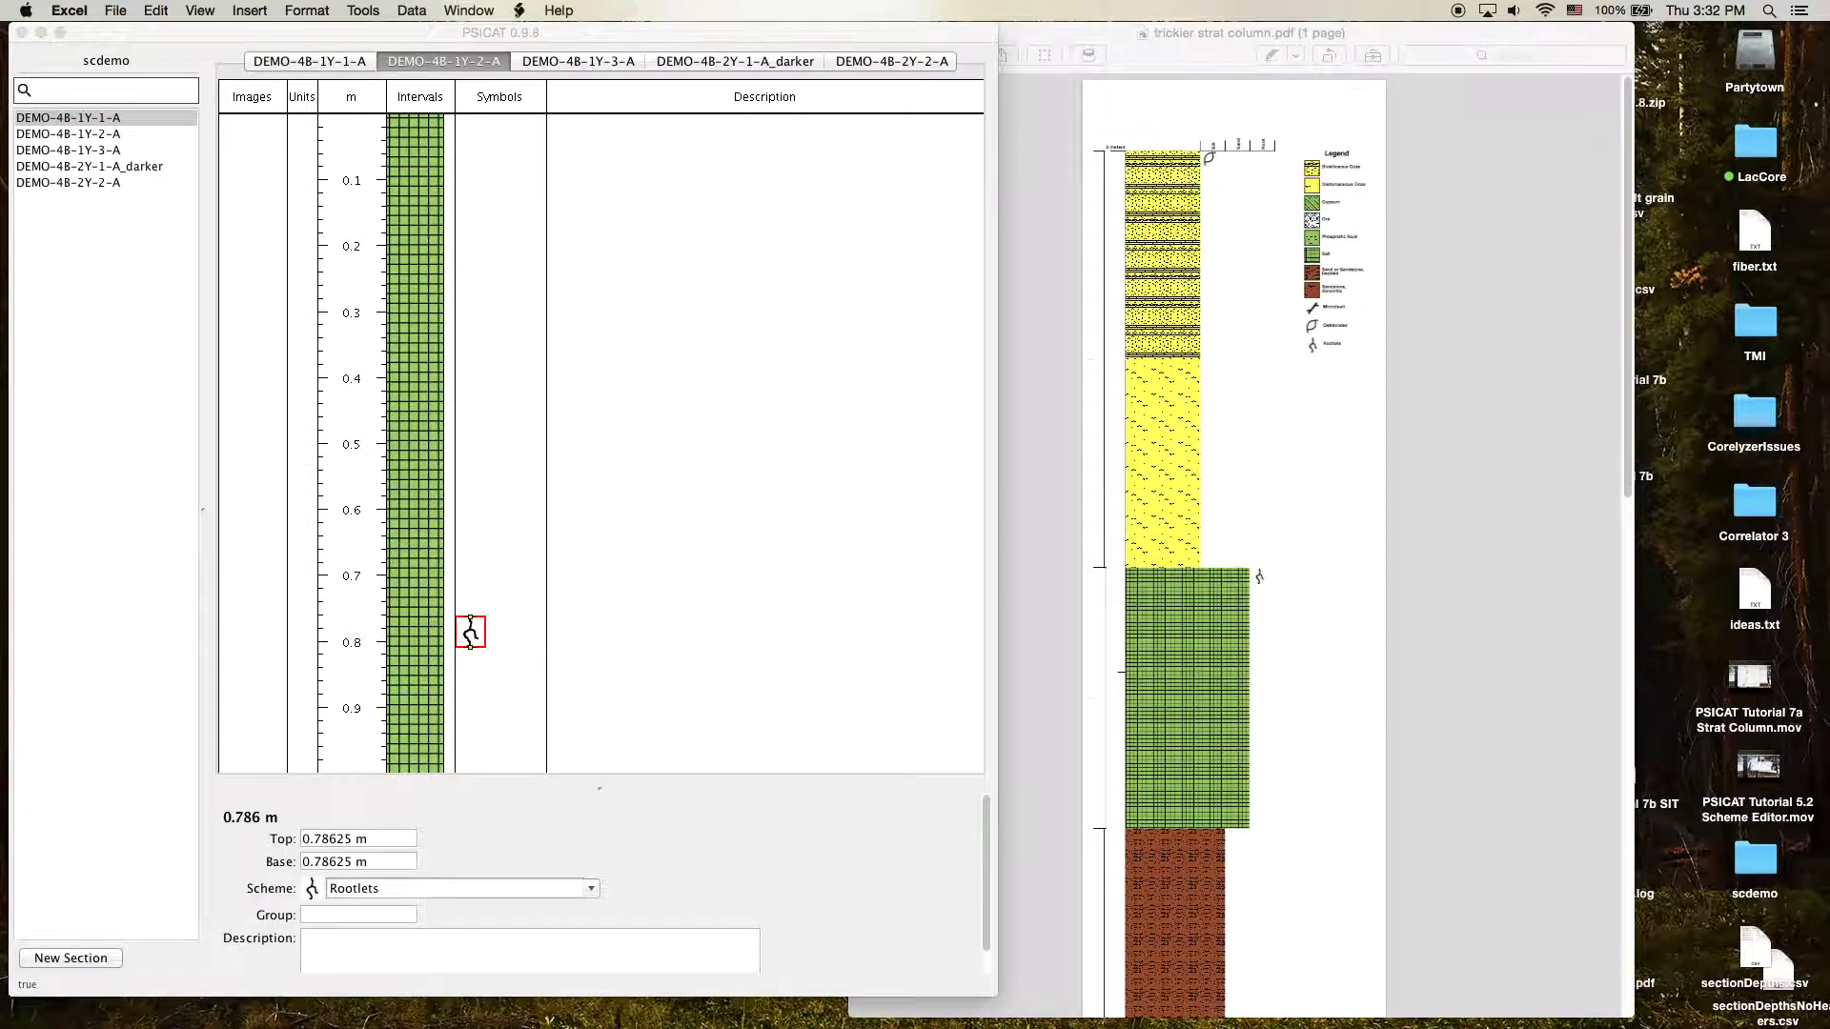
mouse_move(1620, 1008)
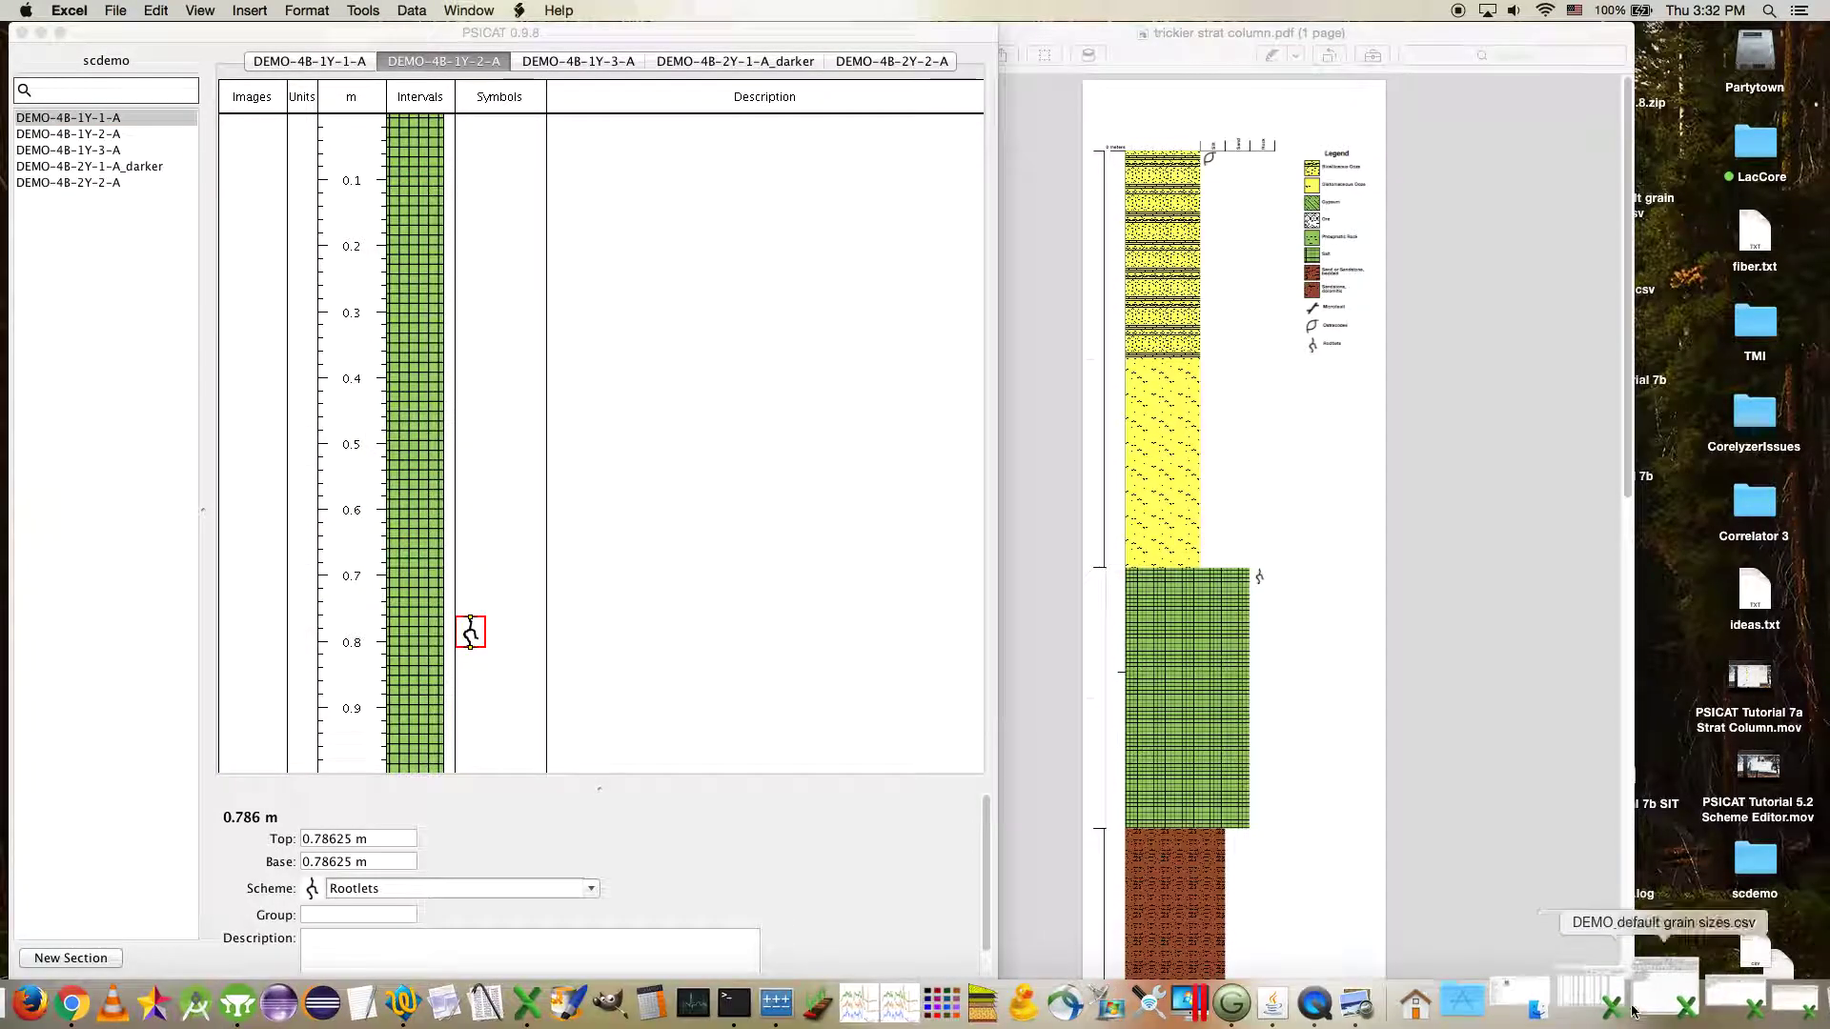
click(1725, 1003)
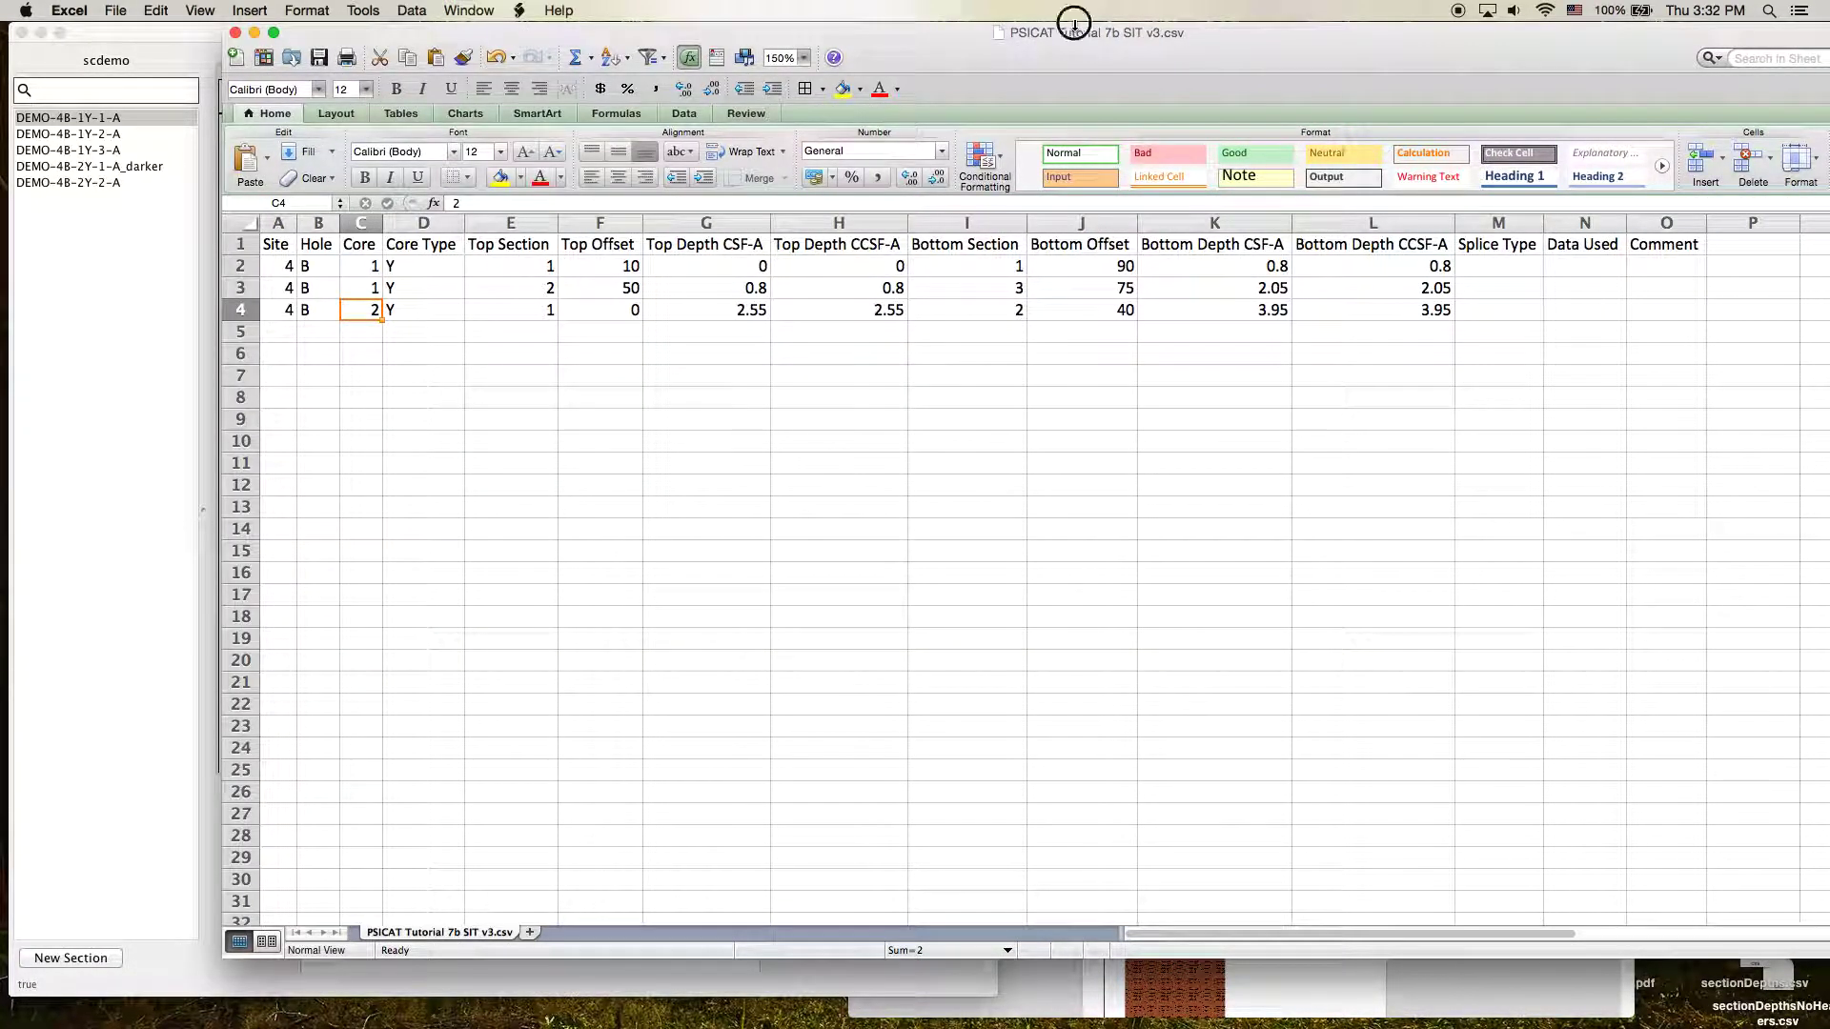
Place the Excel table below the section and column views and check the second interval's top section and top offset.
drag(1108, 33, 998, 602)
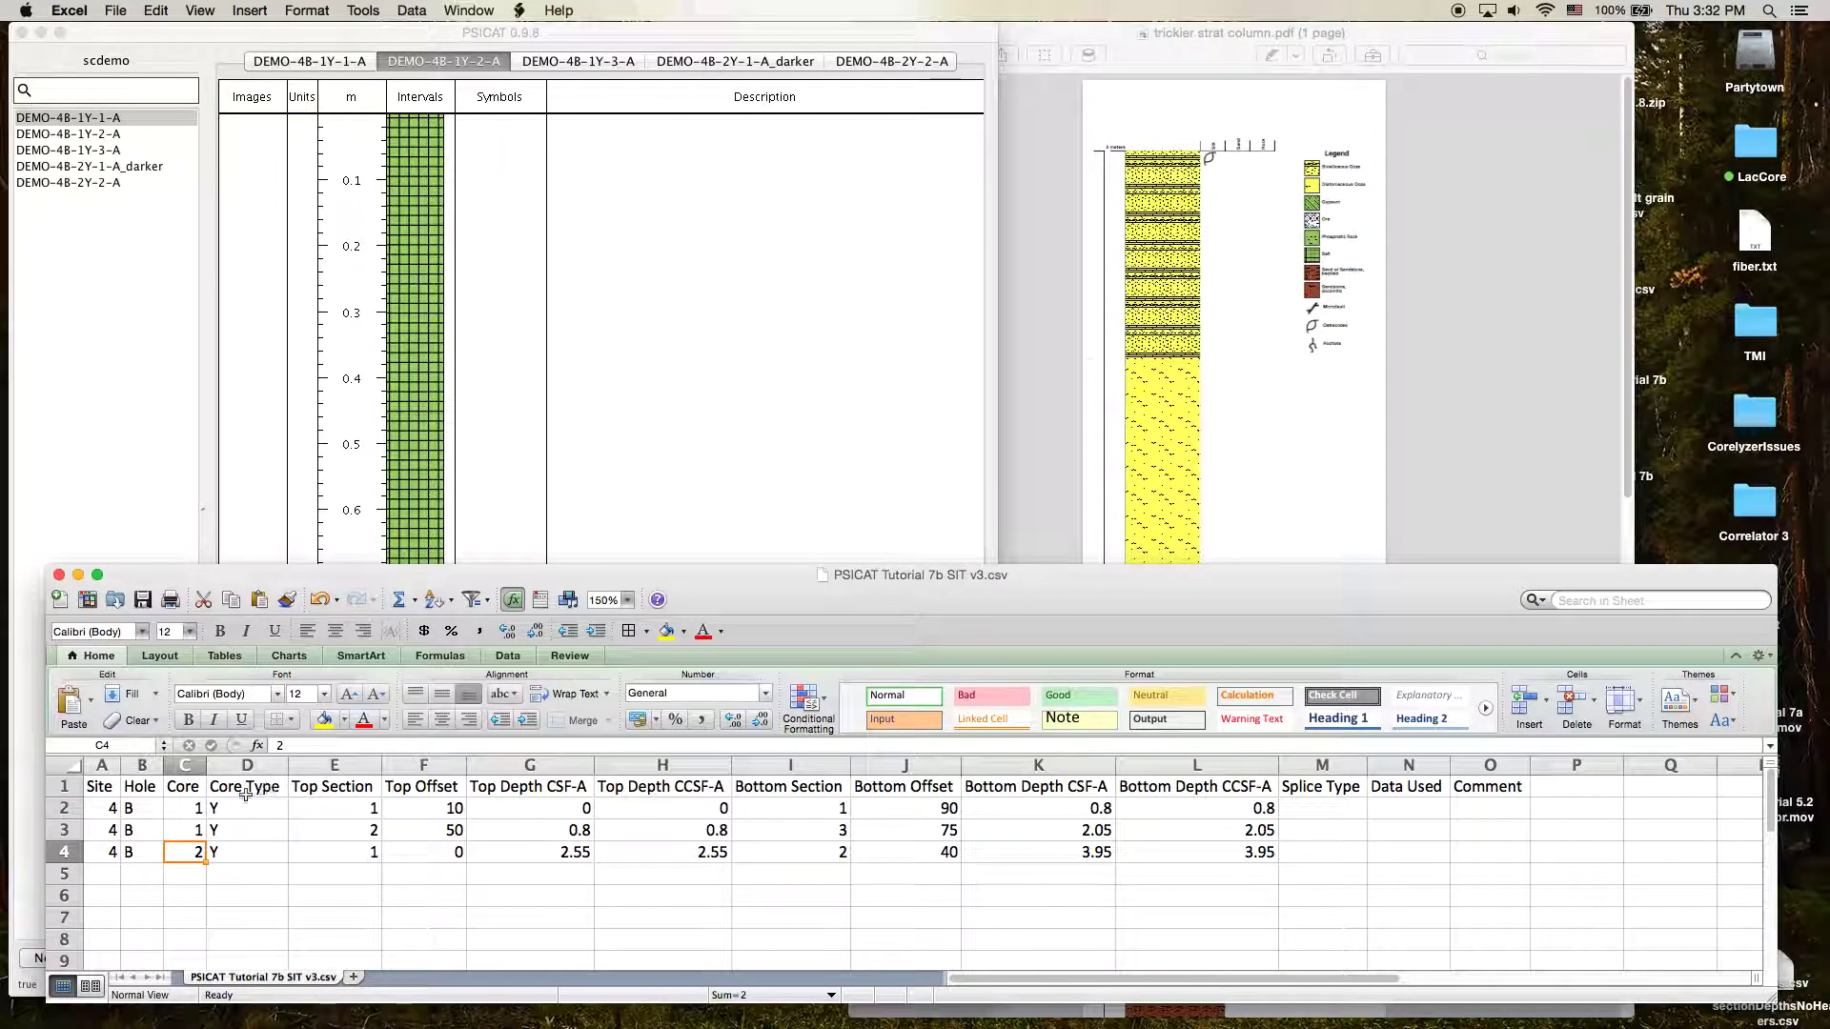
click(77, 830)
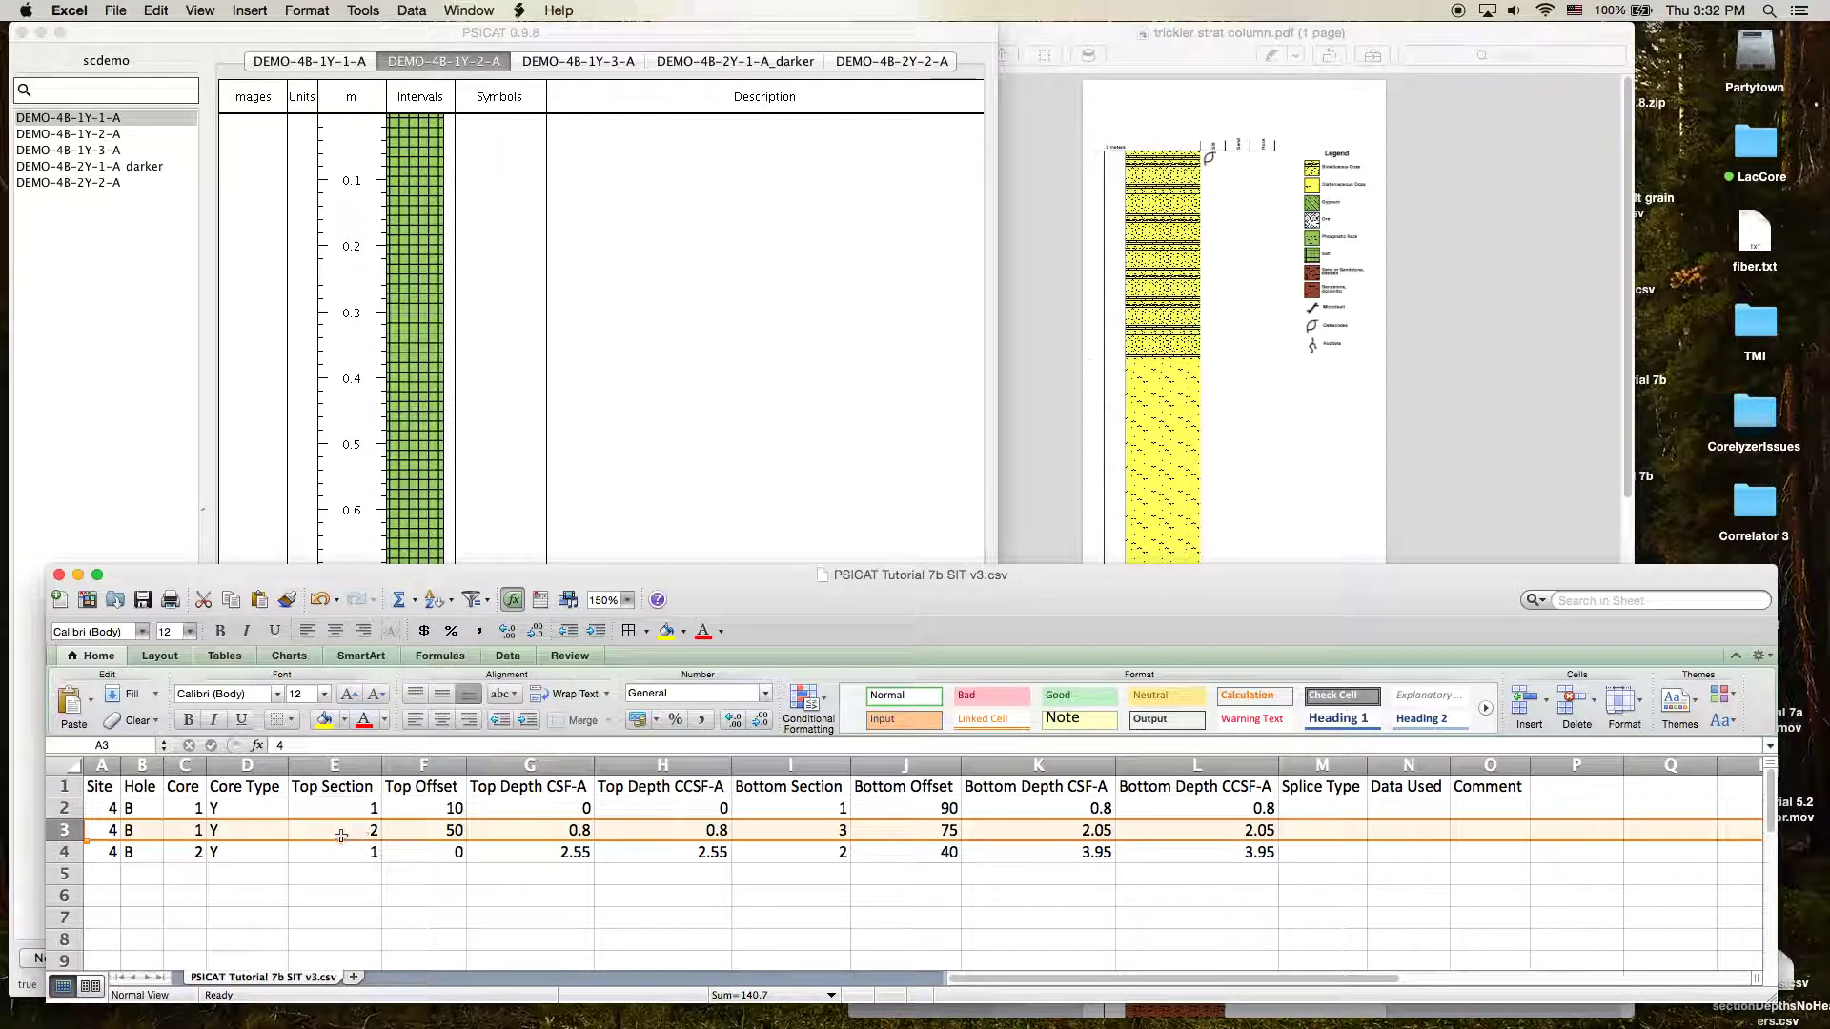
click(424, 830)
drag(758, 586, 700, 587)
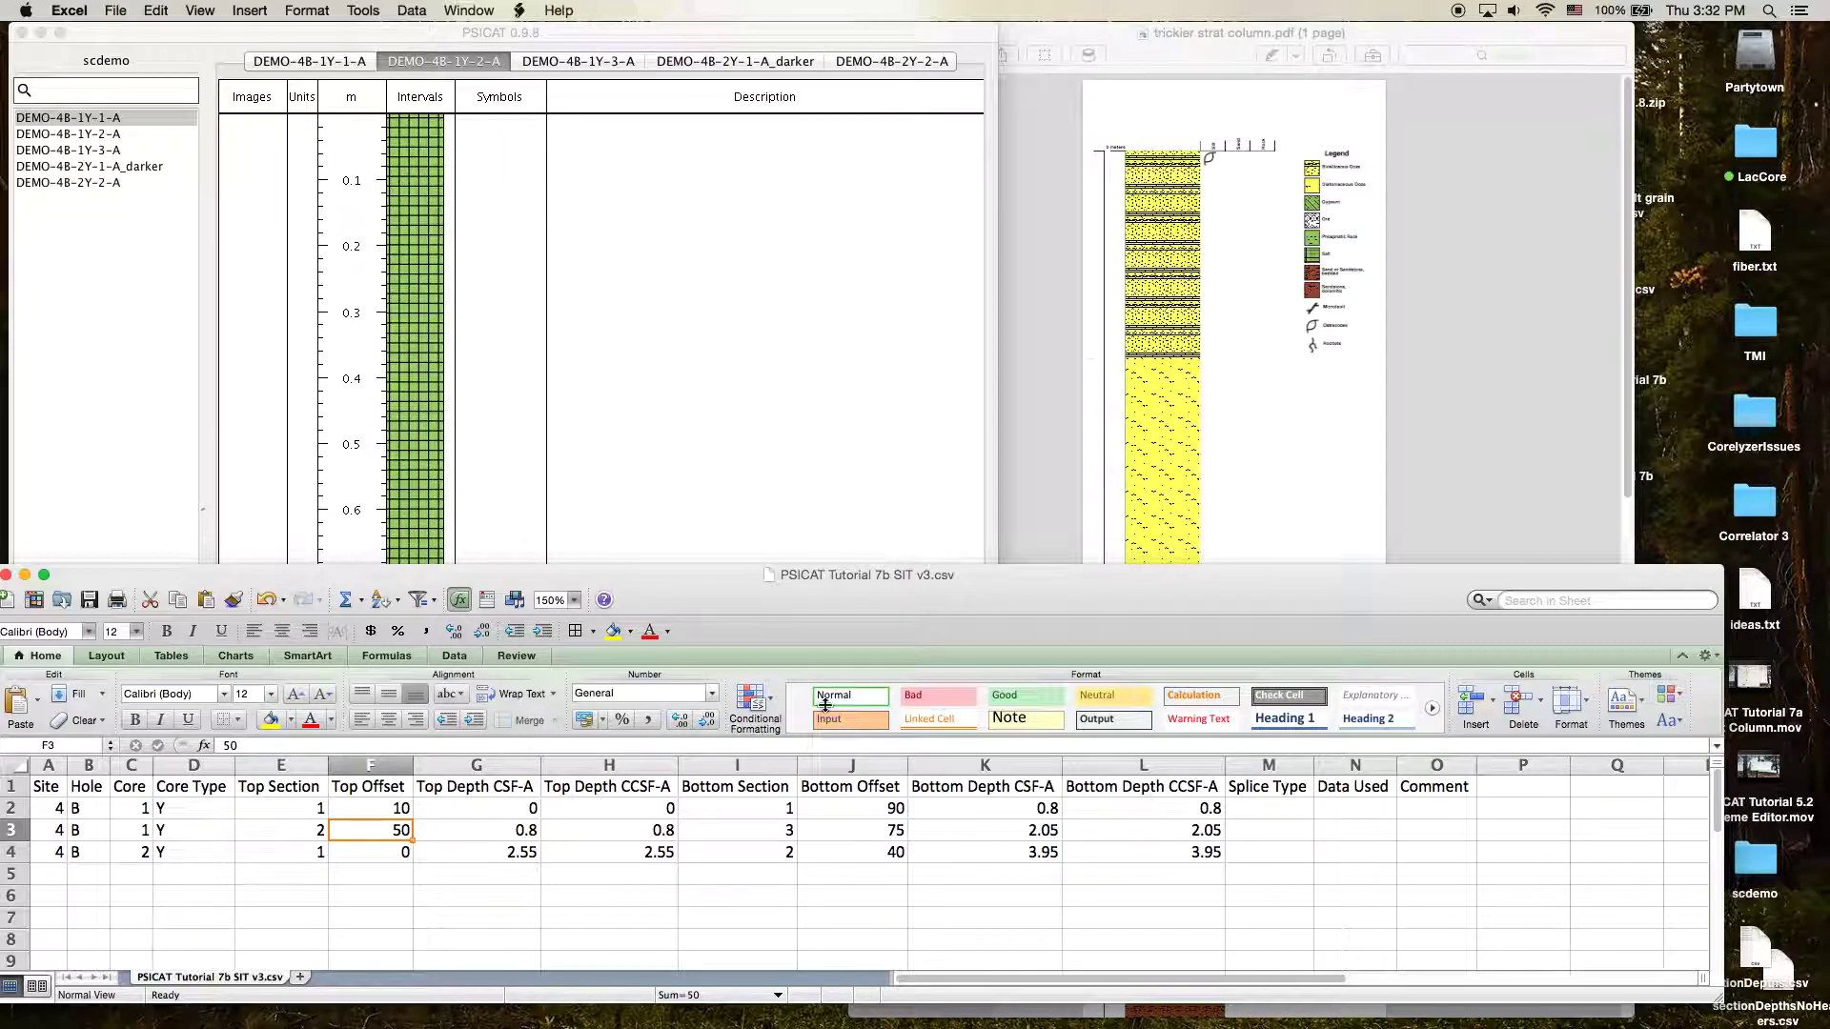
Compare PSICAT section DEMO-4B-1Y-3-A with the sandstone and phosphatic rock intervals in trickier strat column.pdf, down to the blank gap.
click(713, 30)
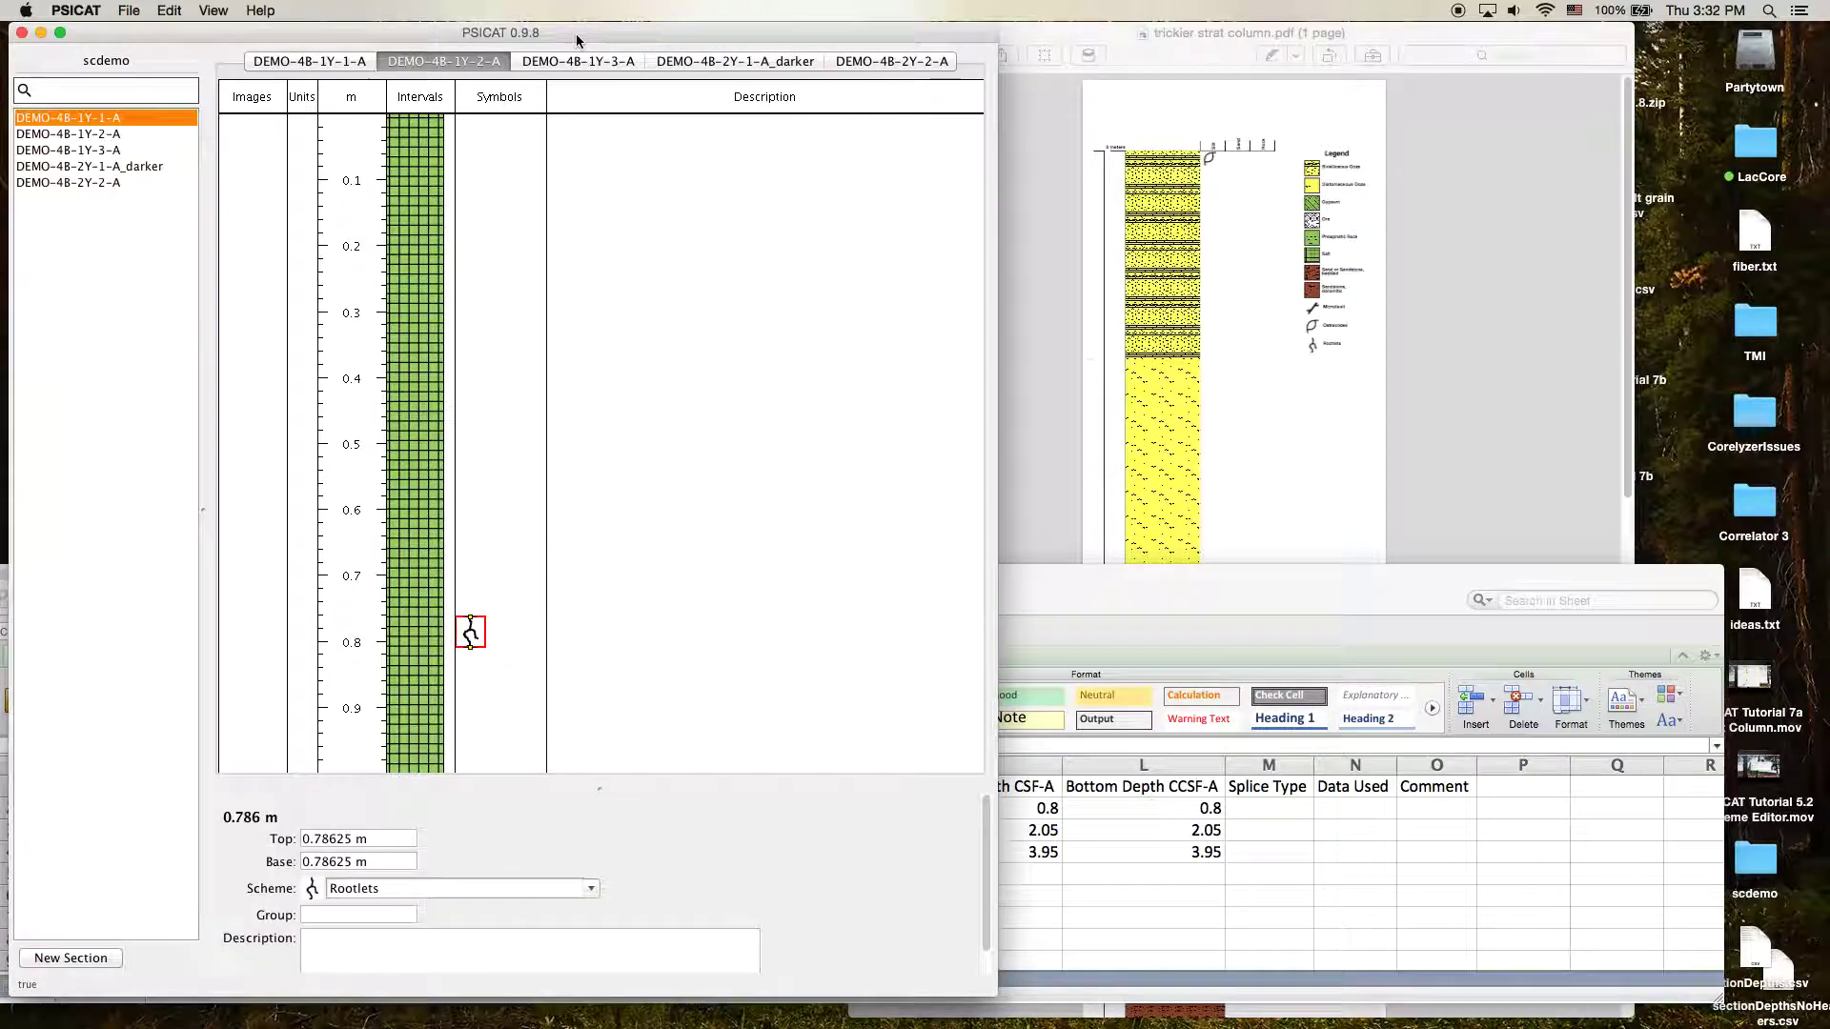
click(597, 61)
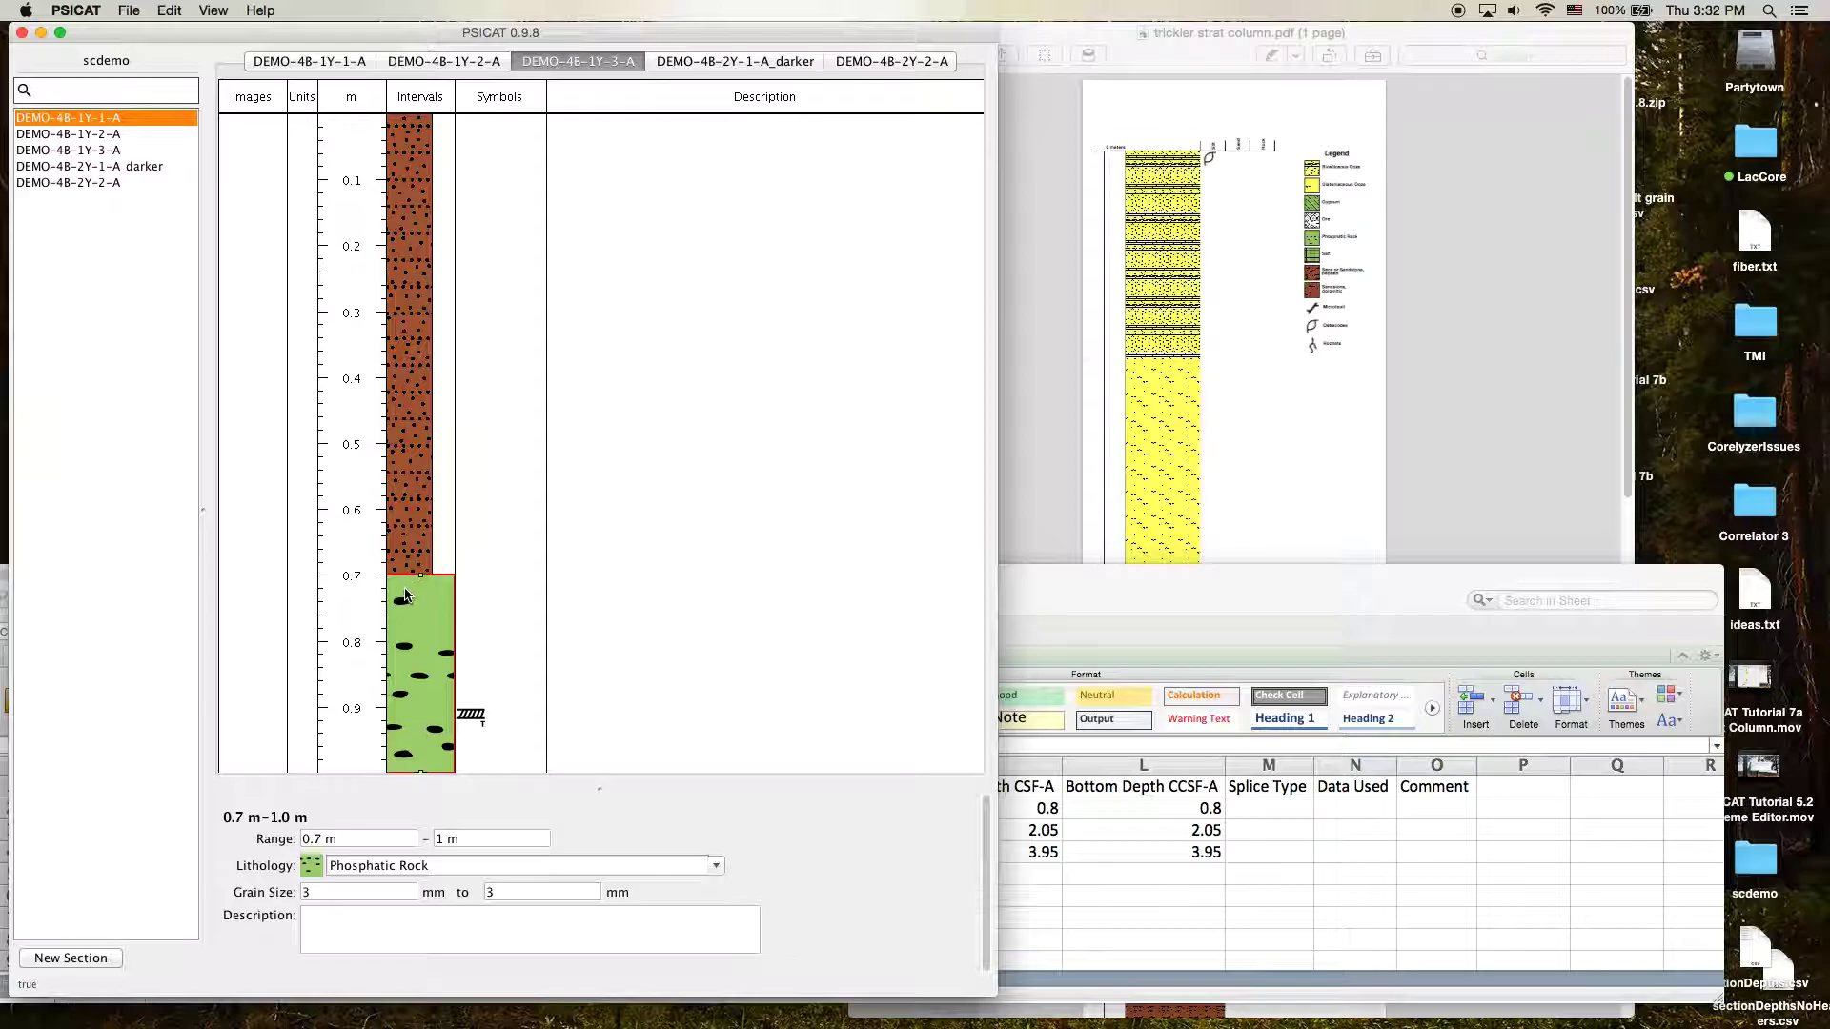
click(1230, 54)
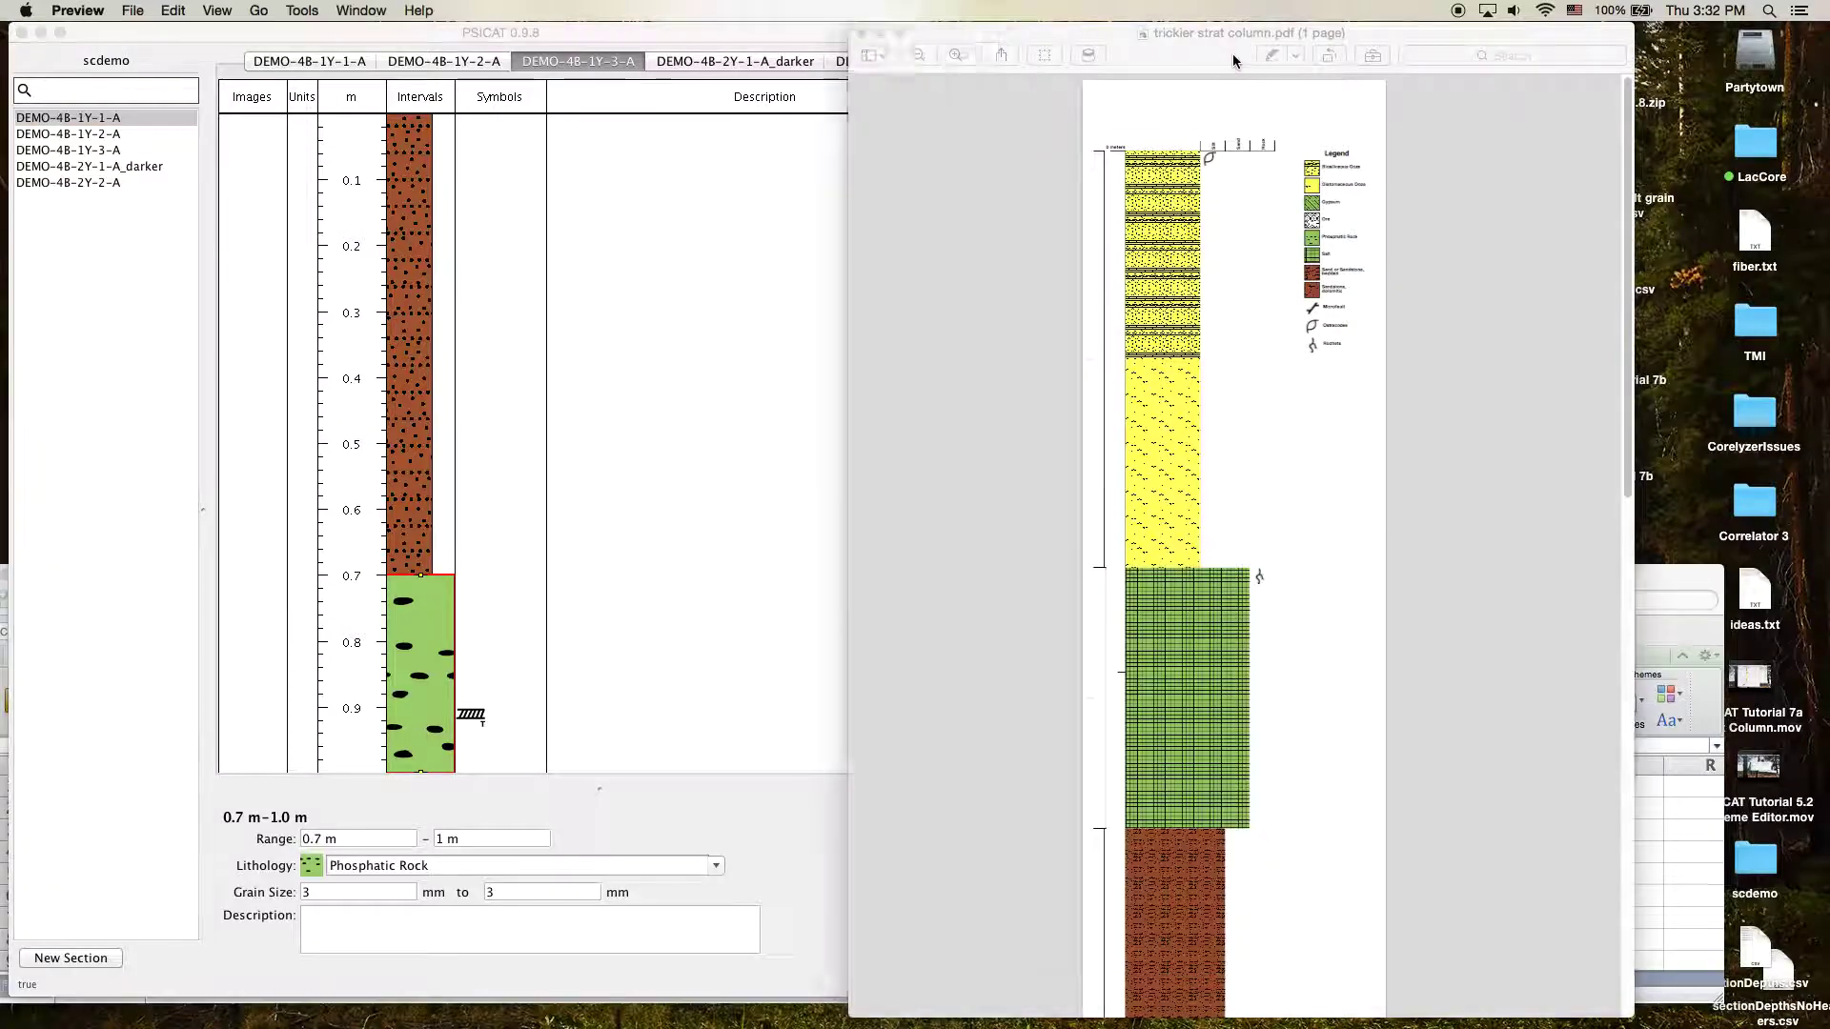
scroll(1626, 192, down, 5)
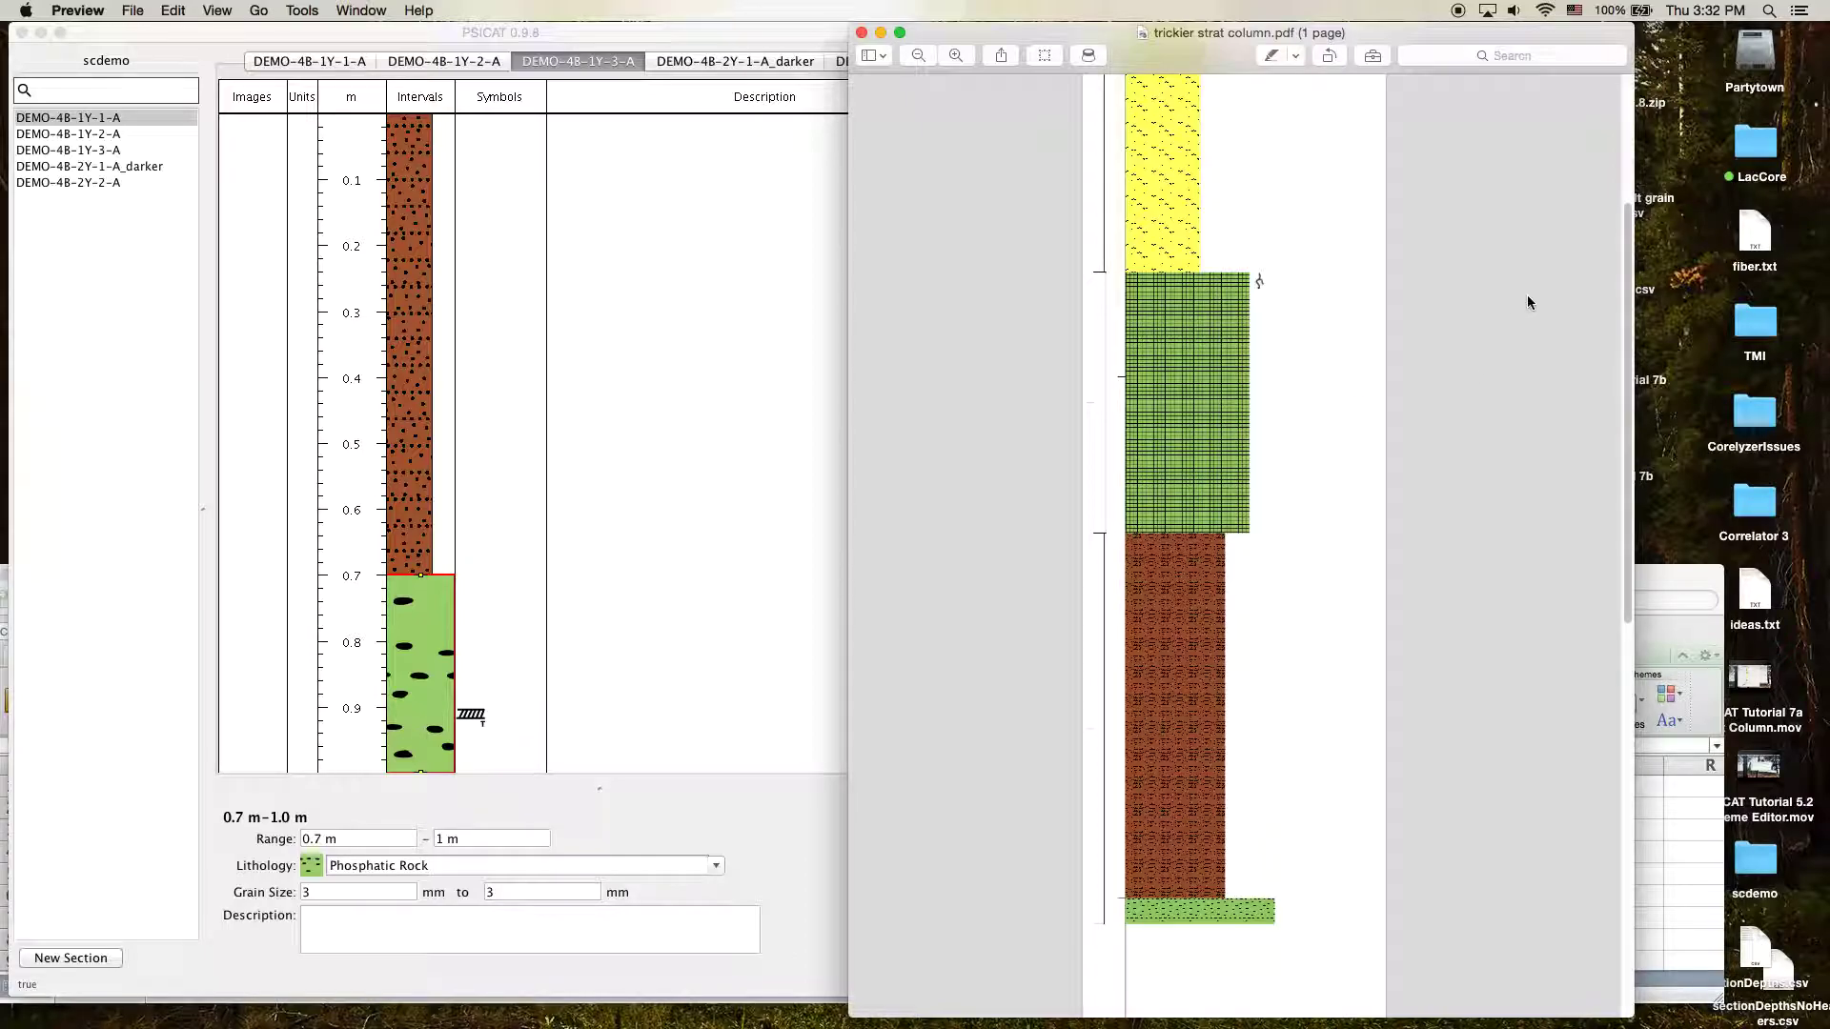
scroll(1622, 248, down, 4)
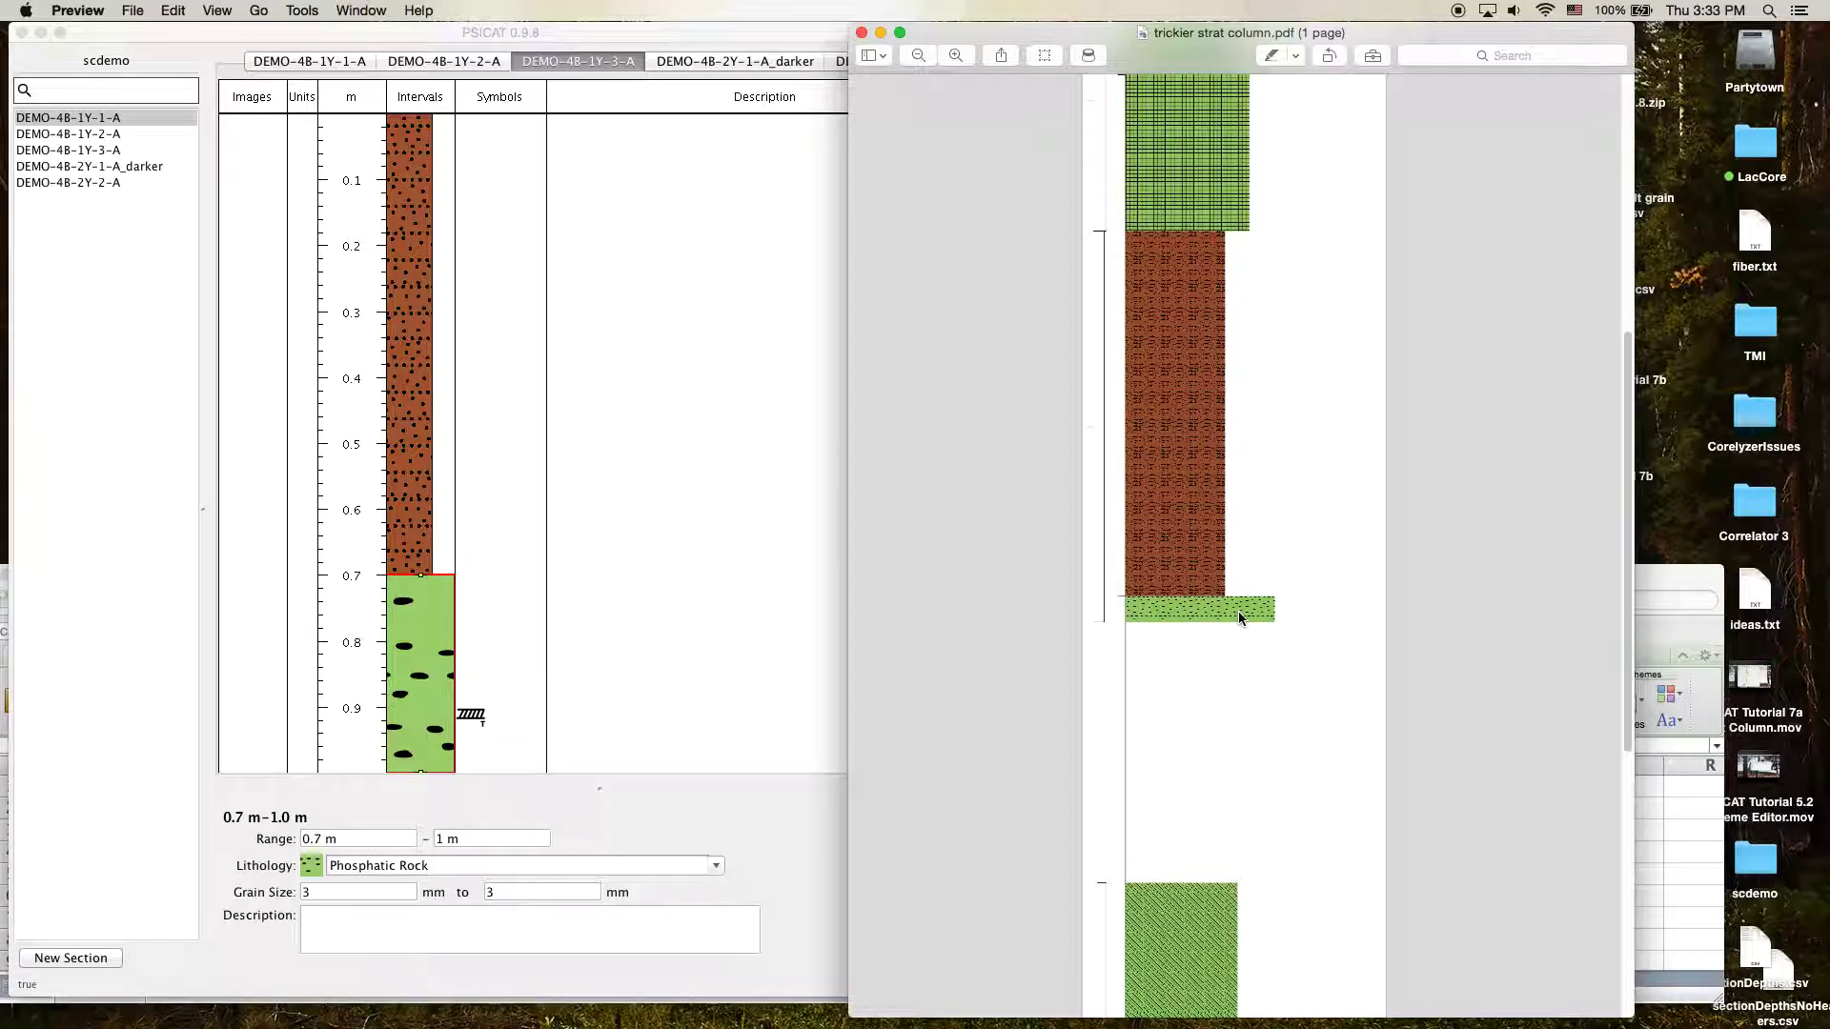
drag(1629, 363, 1579, 473)
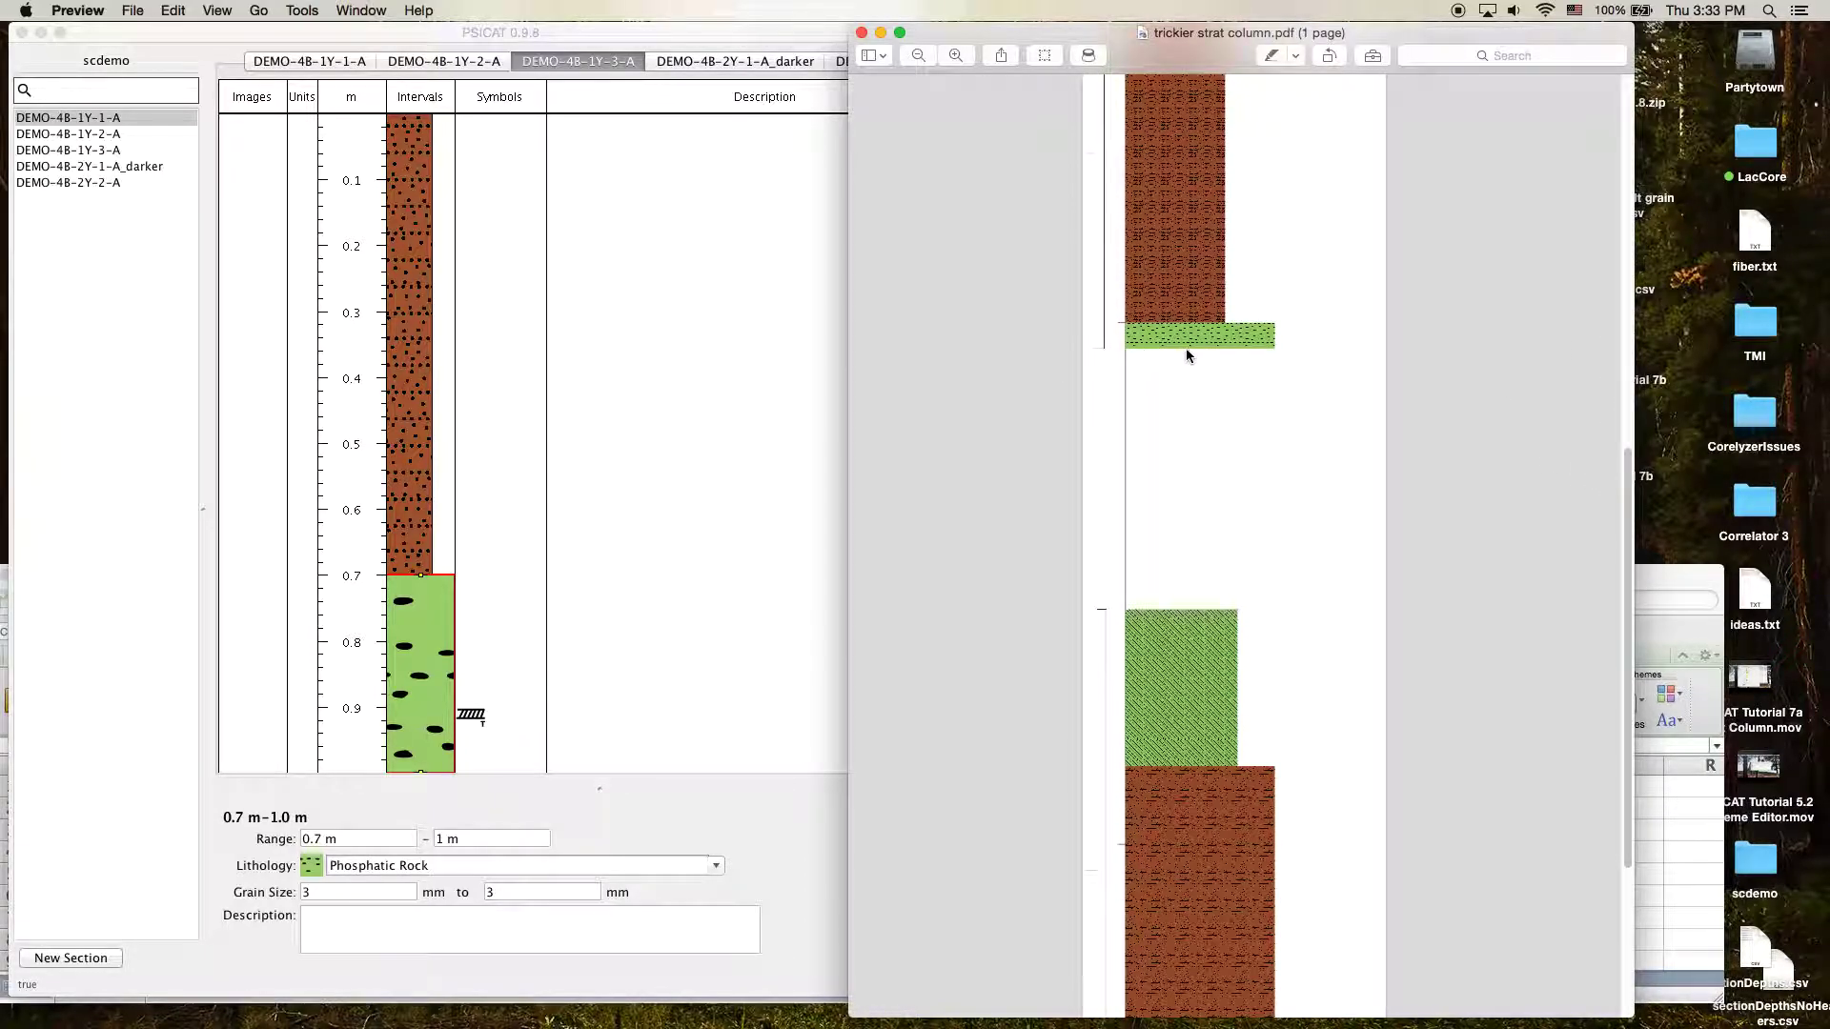
Check the blank gap in the strat column against the second interval's bottom depth and the third interval's top depth in Excel.
click(1667, 566)
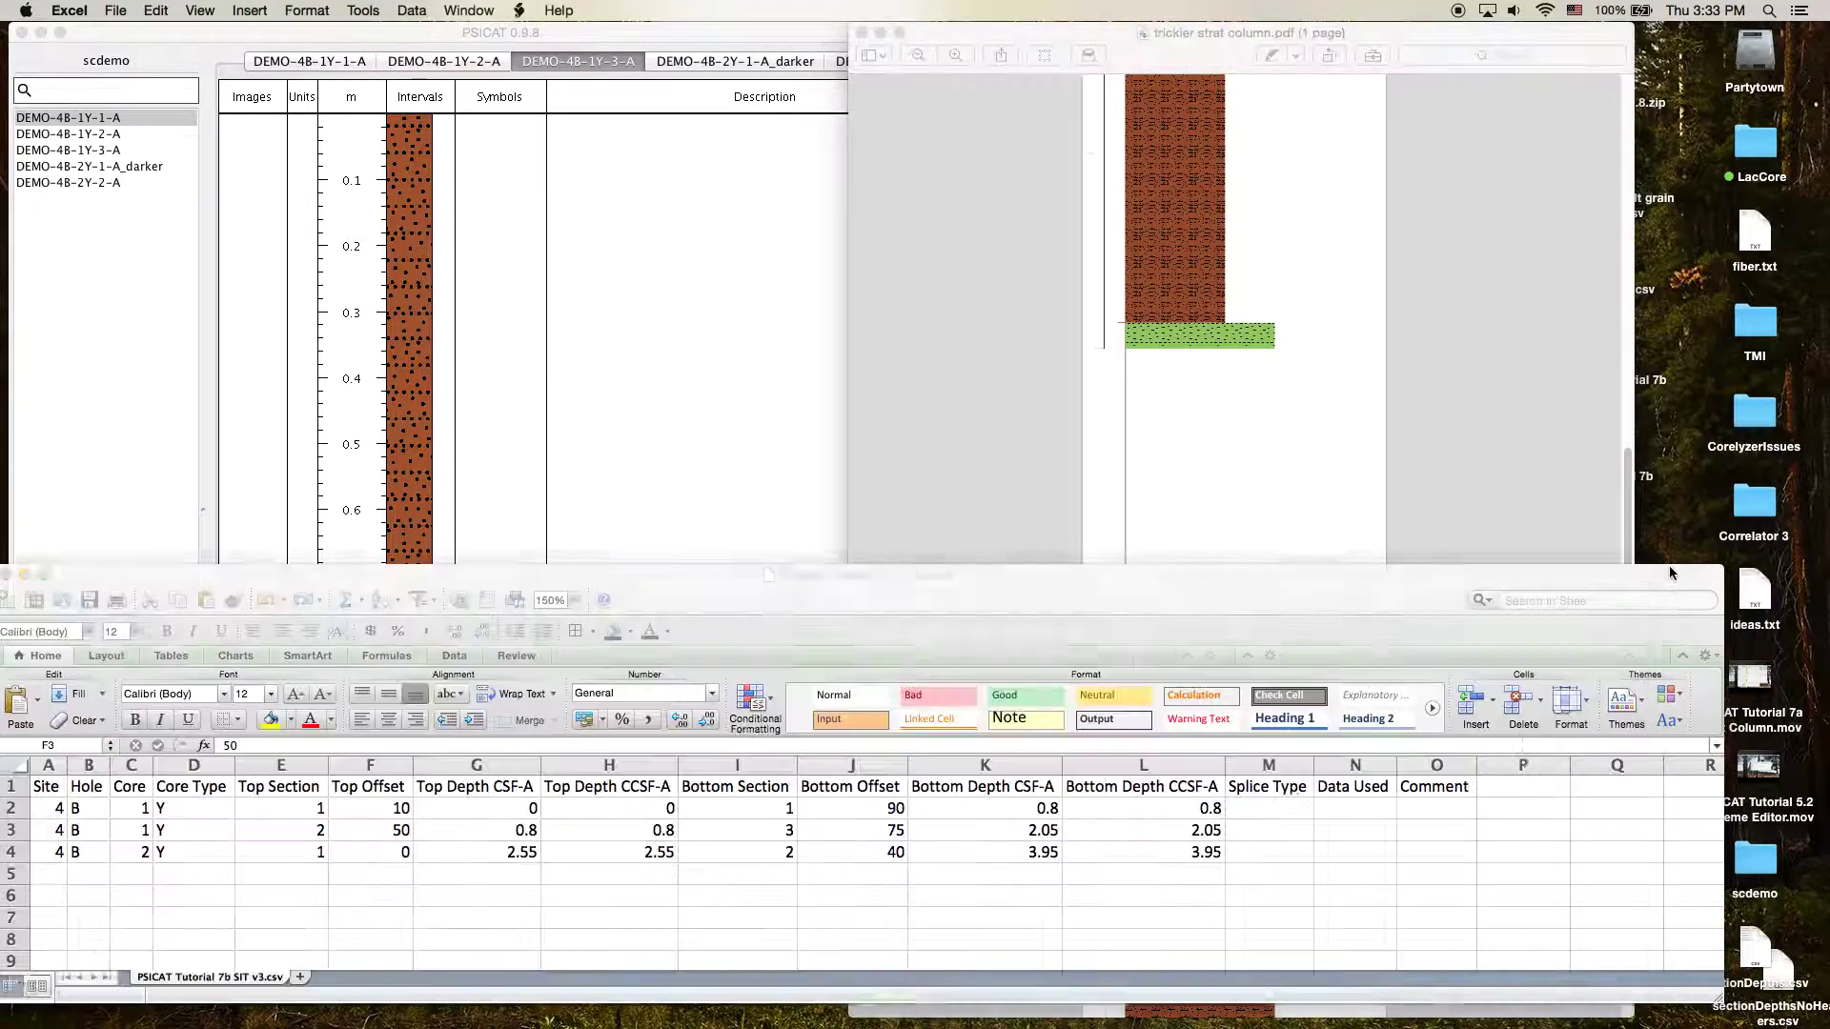
click(1164, 831)
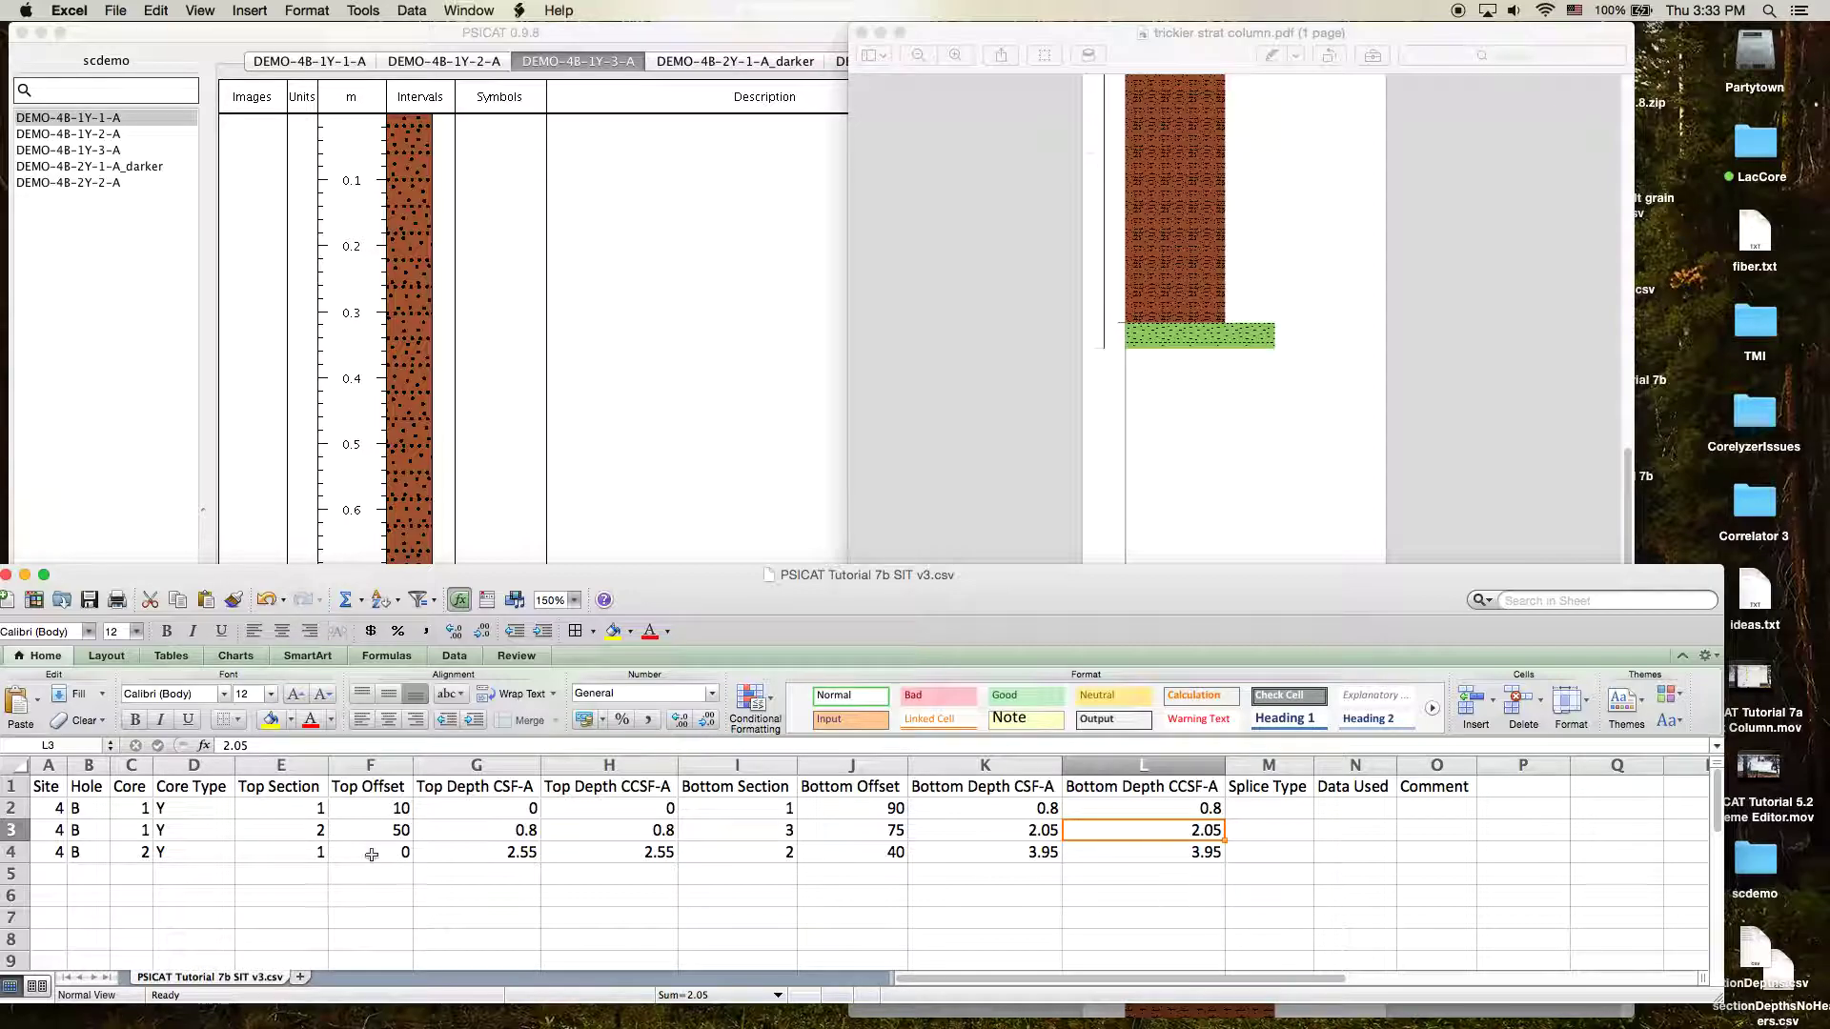
click(496, 853)
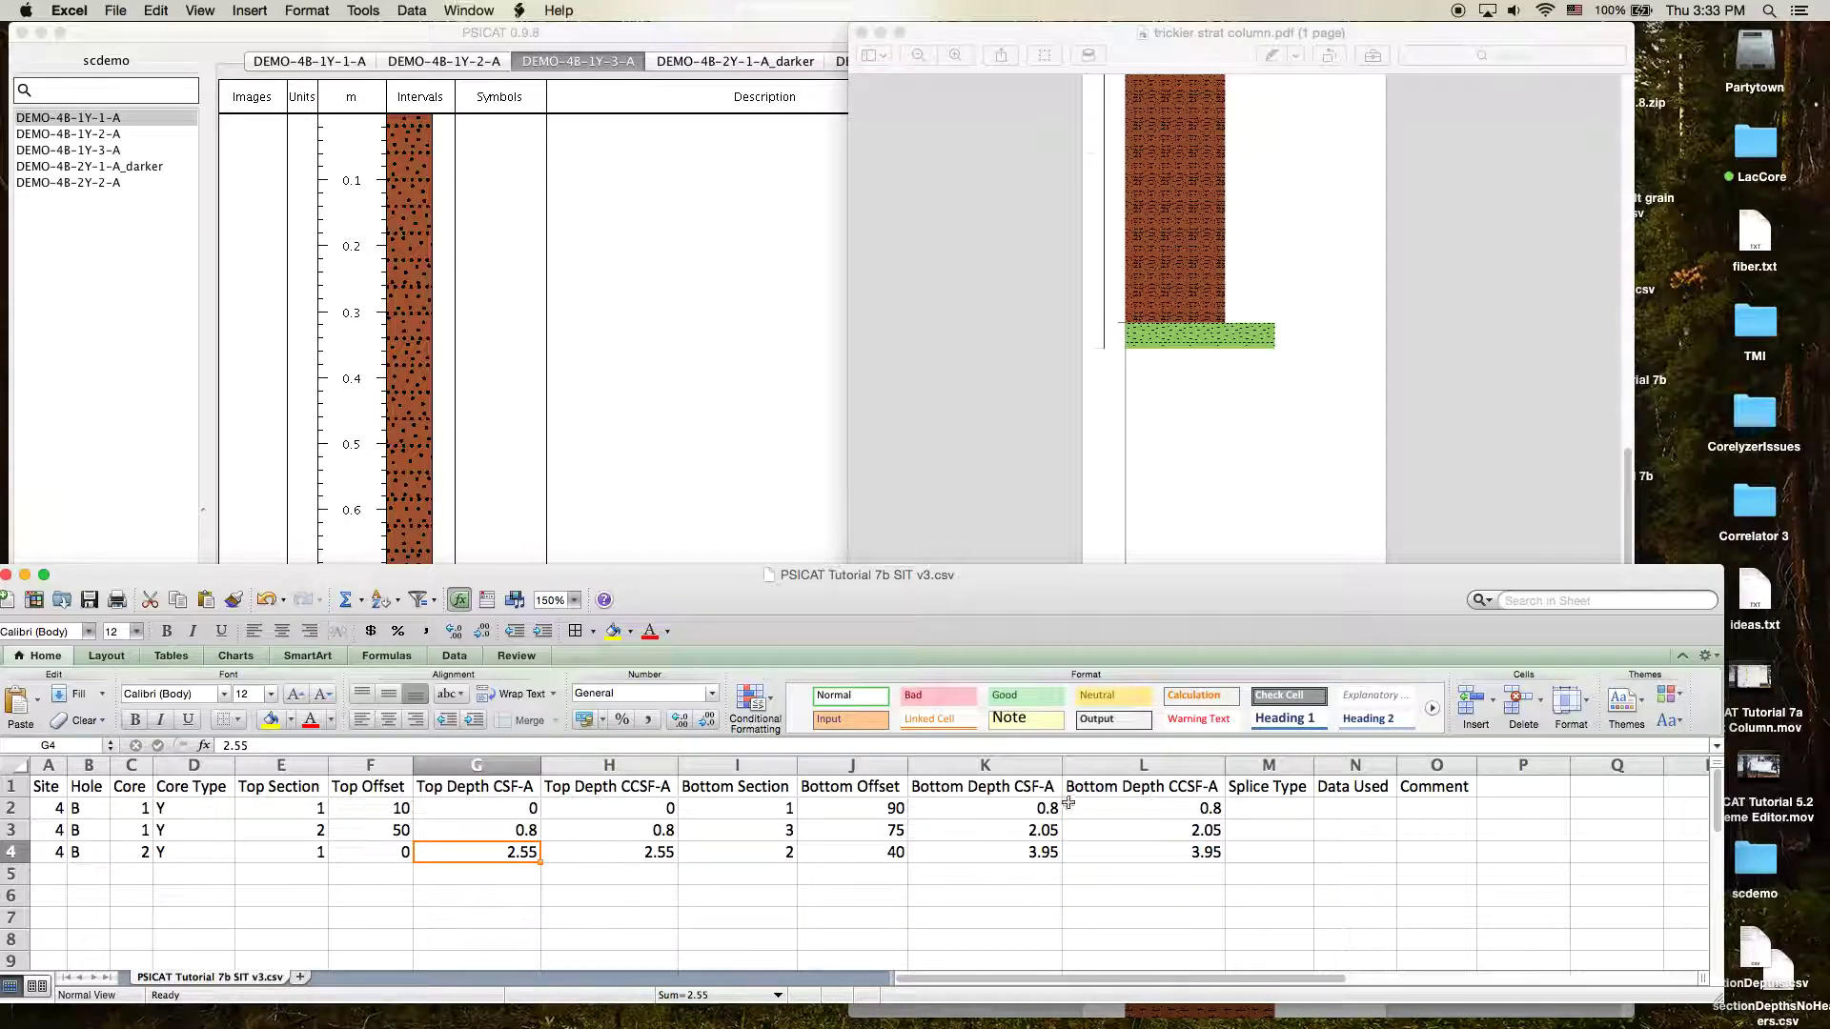
click(1183, 827)
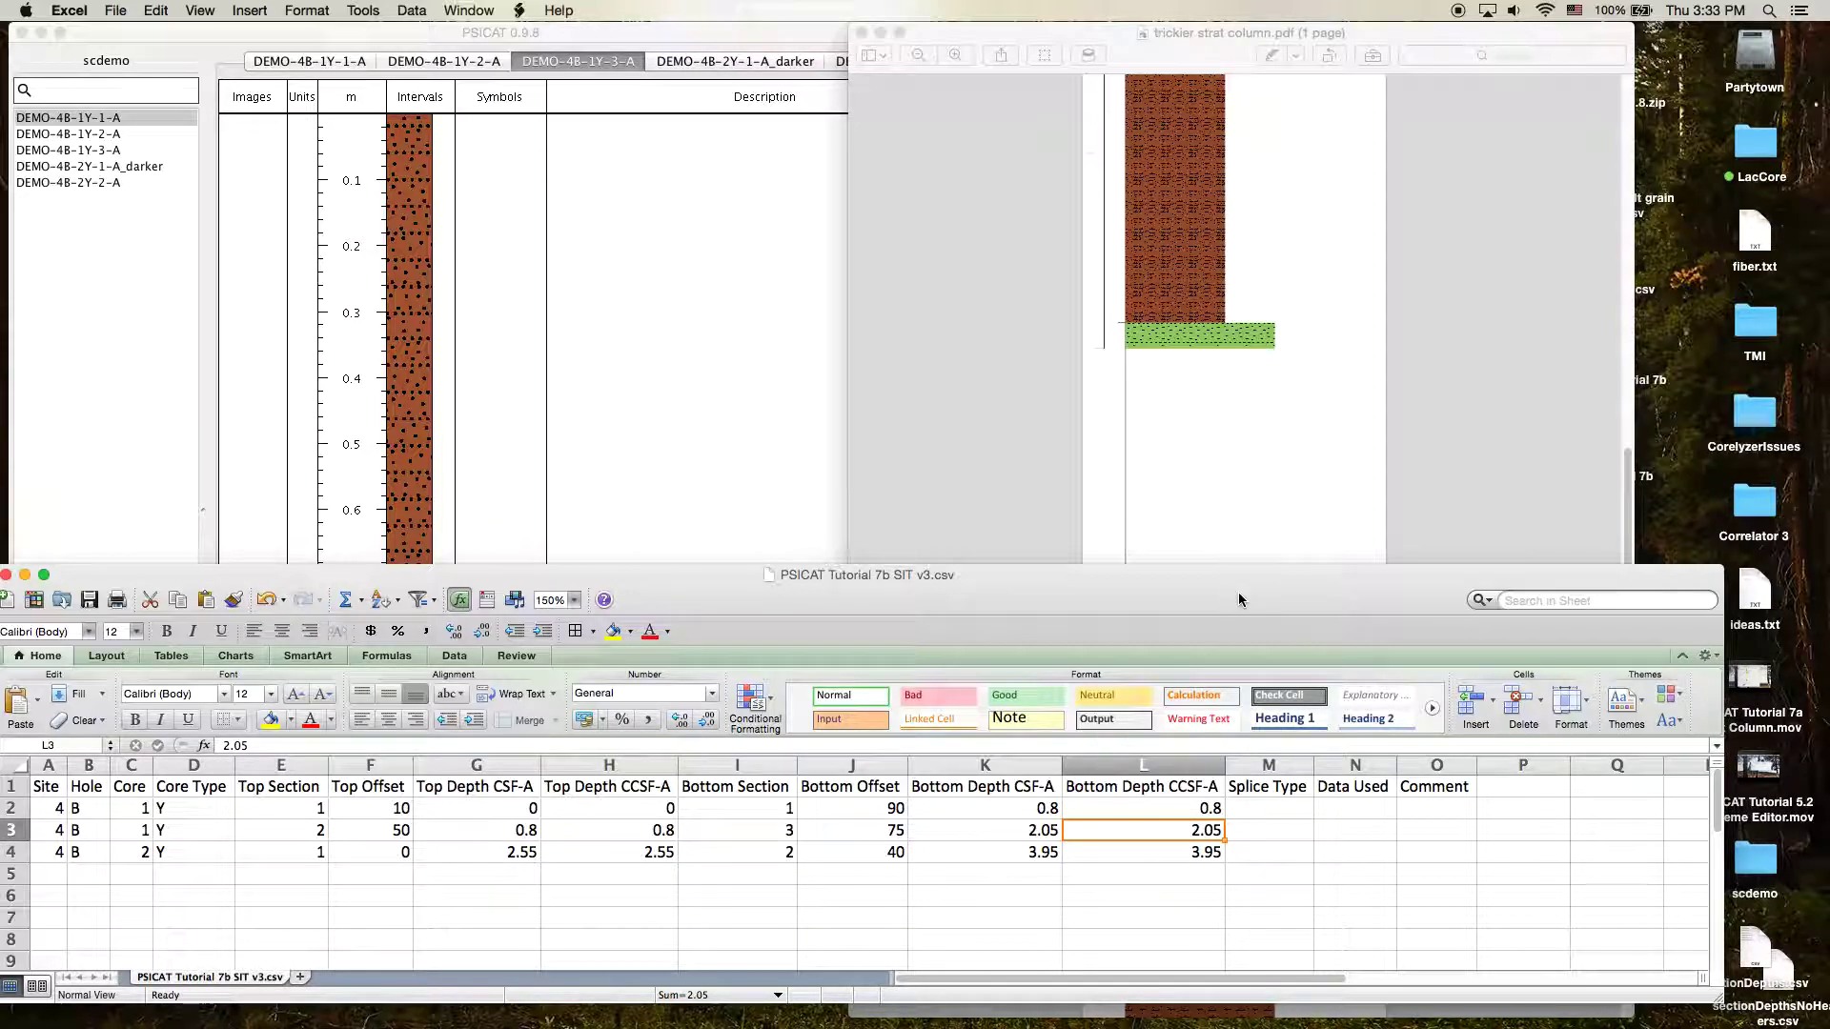
click(1243, 434)
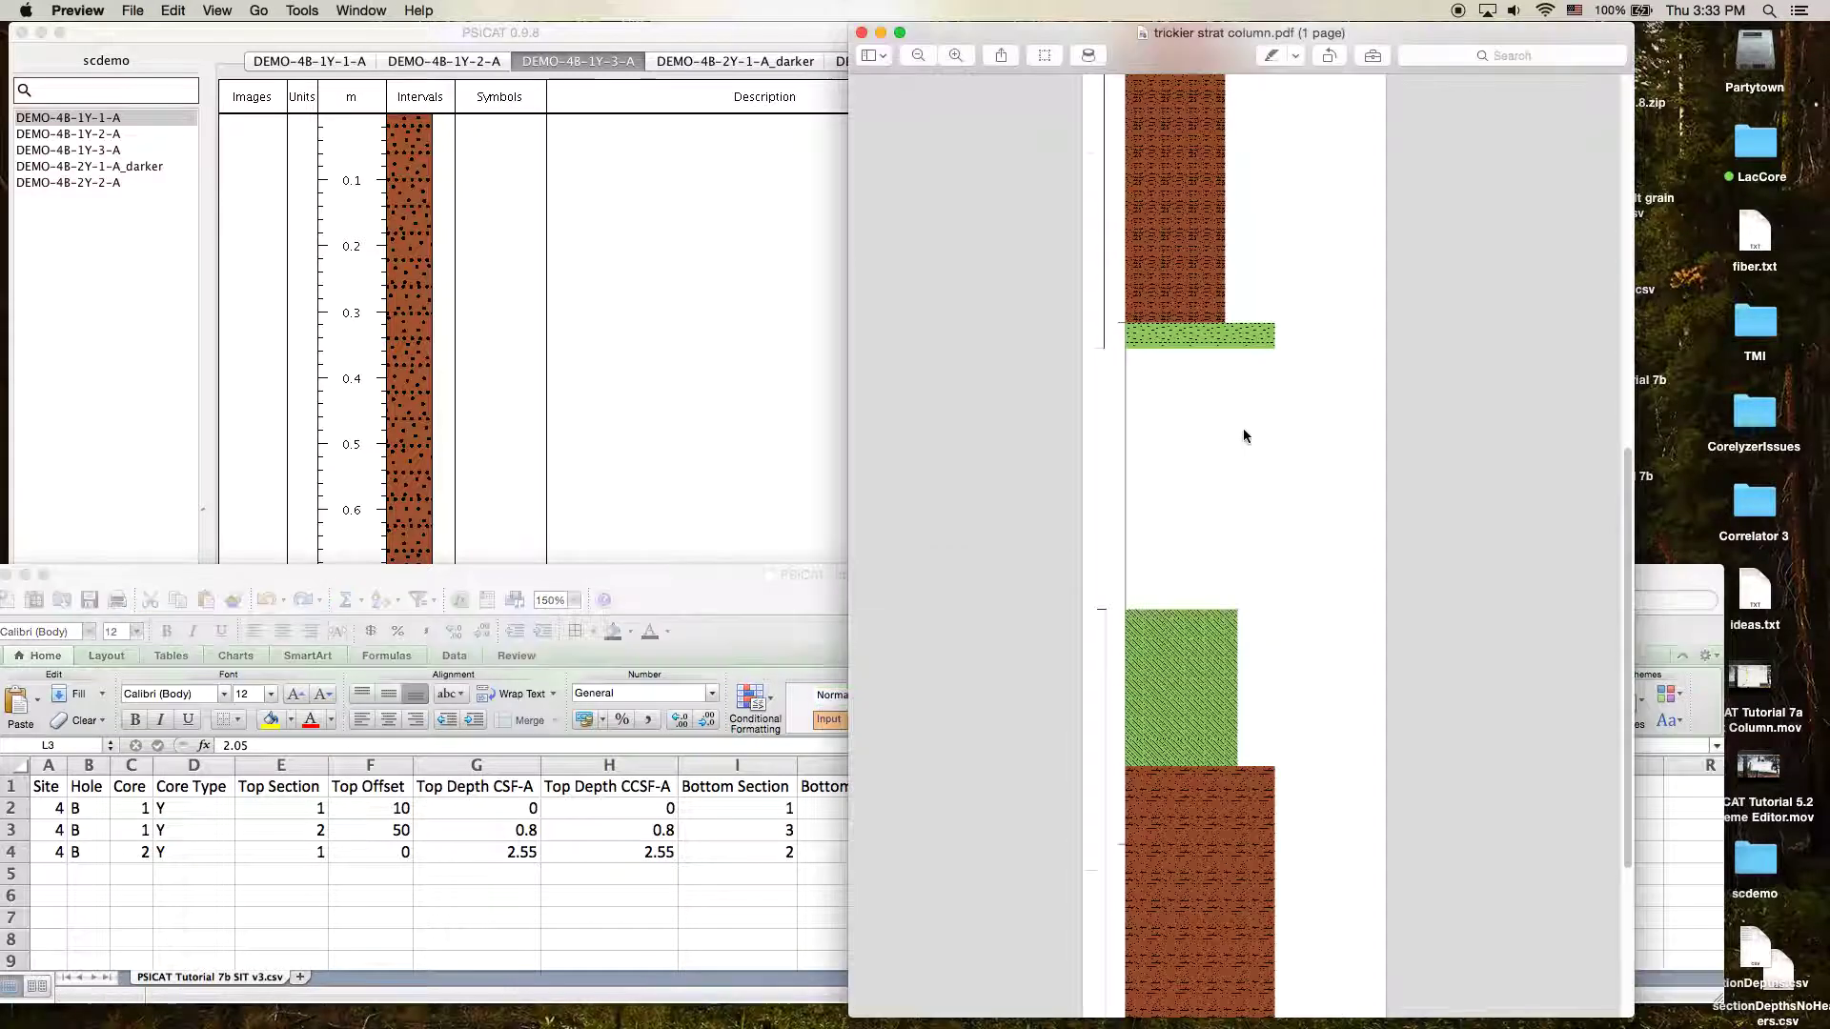
click(717, 575)
click(1279, 516)
Compare PSICAT sections DEMO-4B-2Y-1-A_darker and DEMO-4B-2Y-2-A with the strat column intervals below the gap.
drag(1627, 467, 1628, 570)
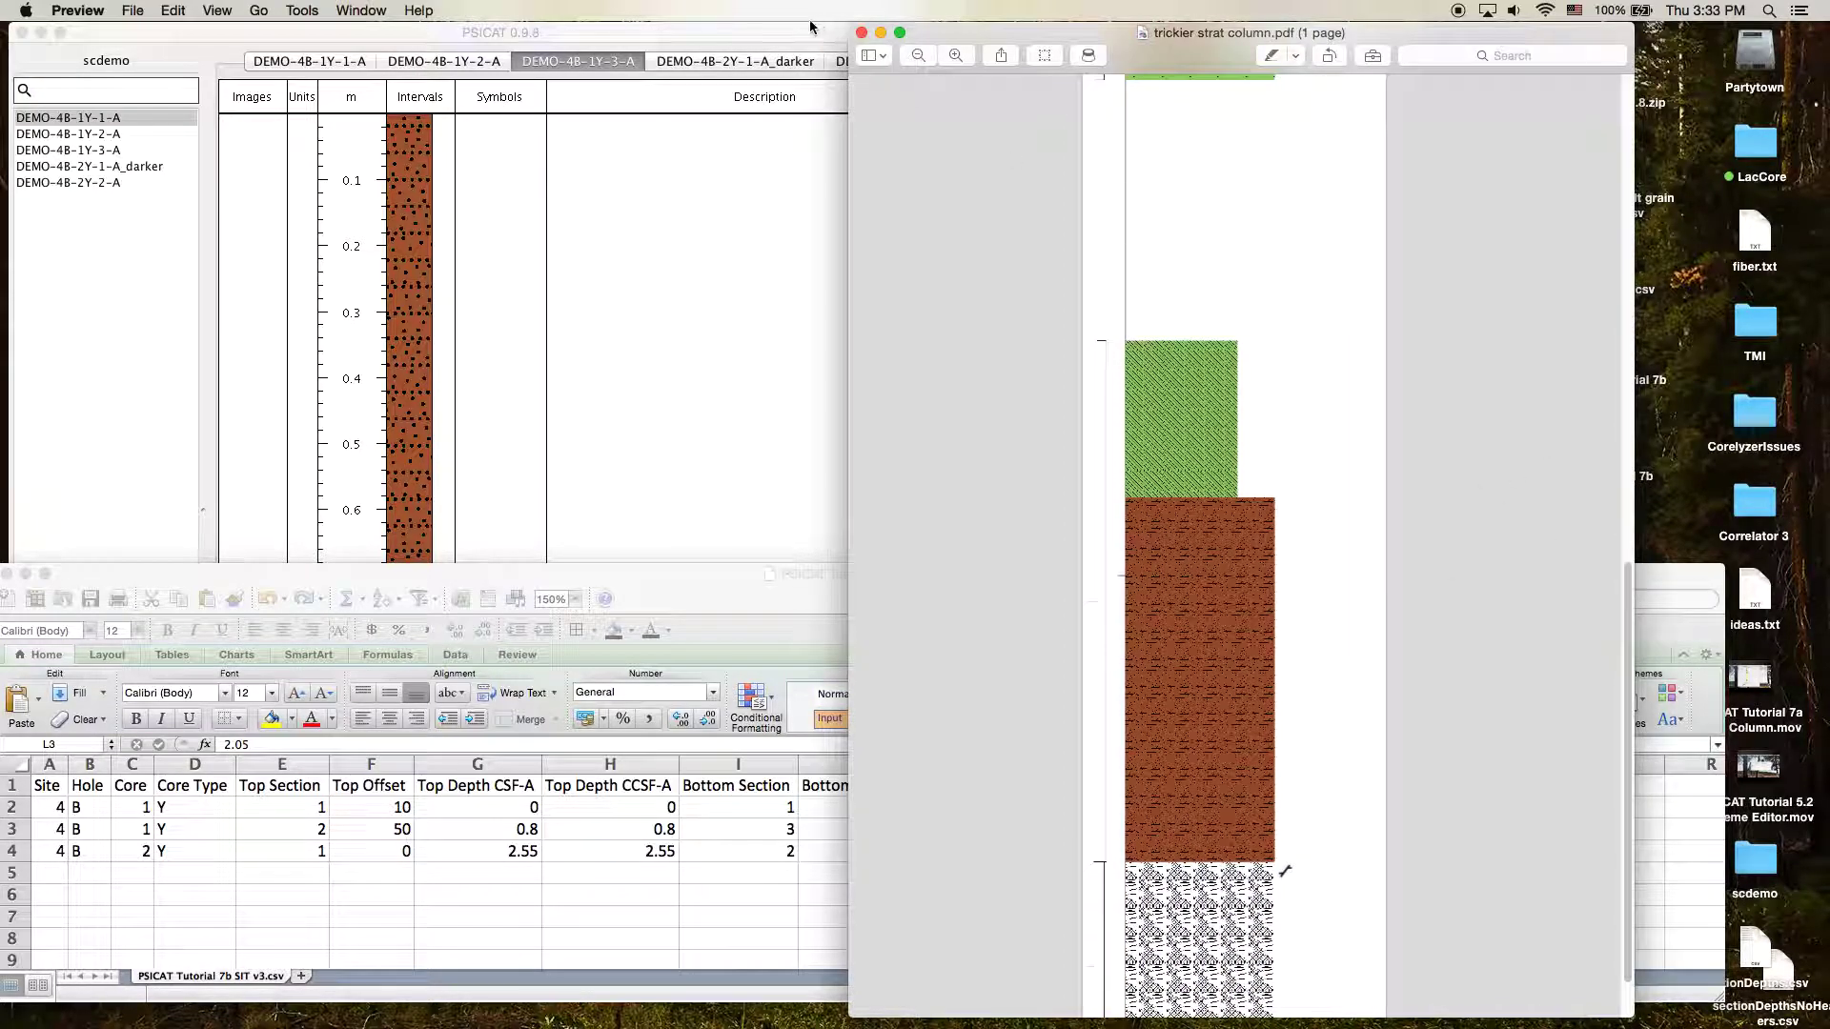
click(819, 30)
click(692, 67)
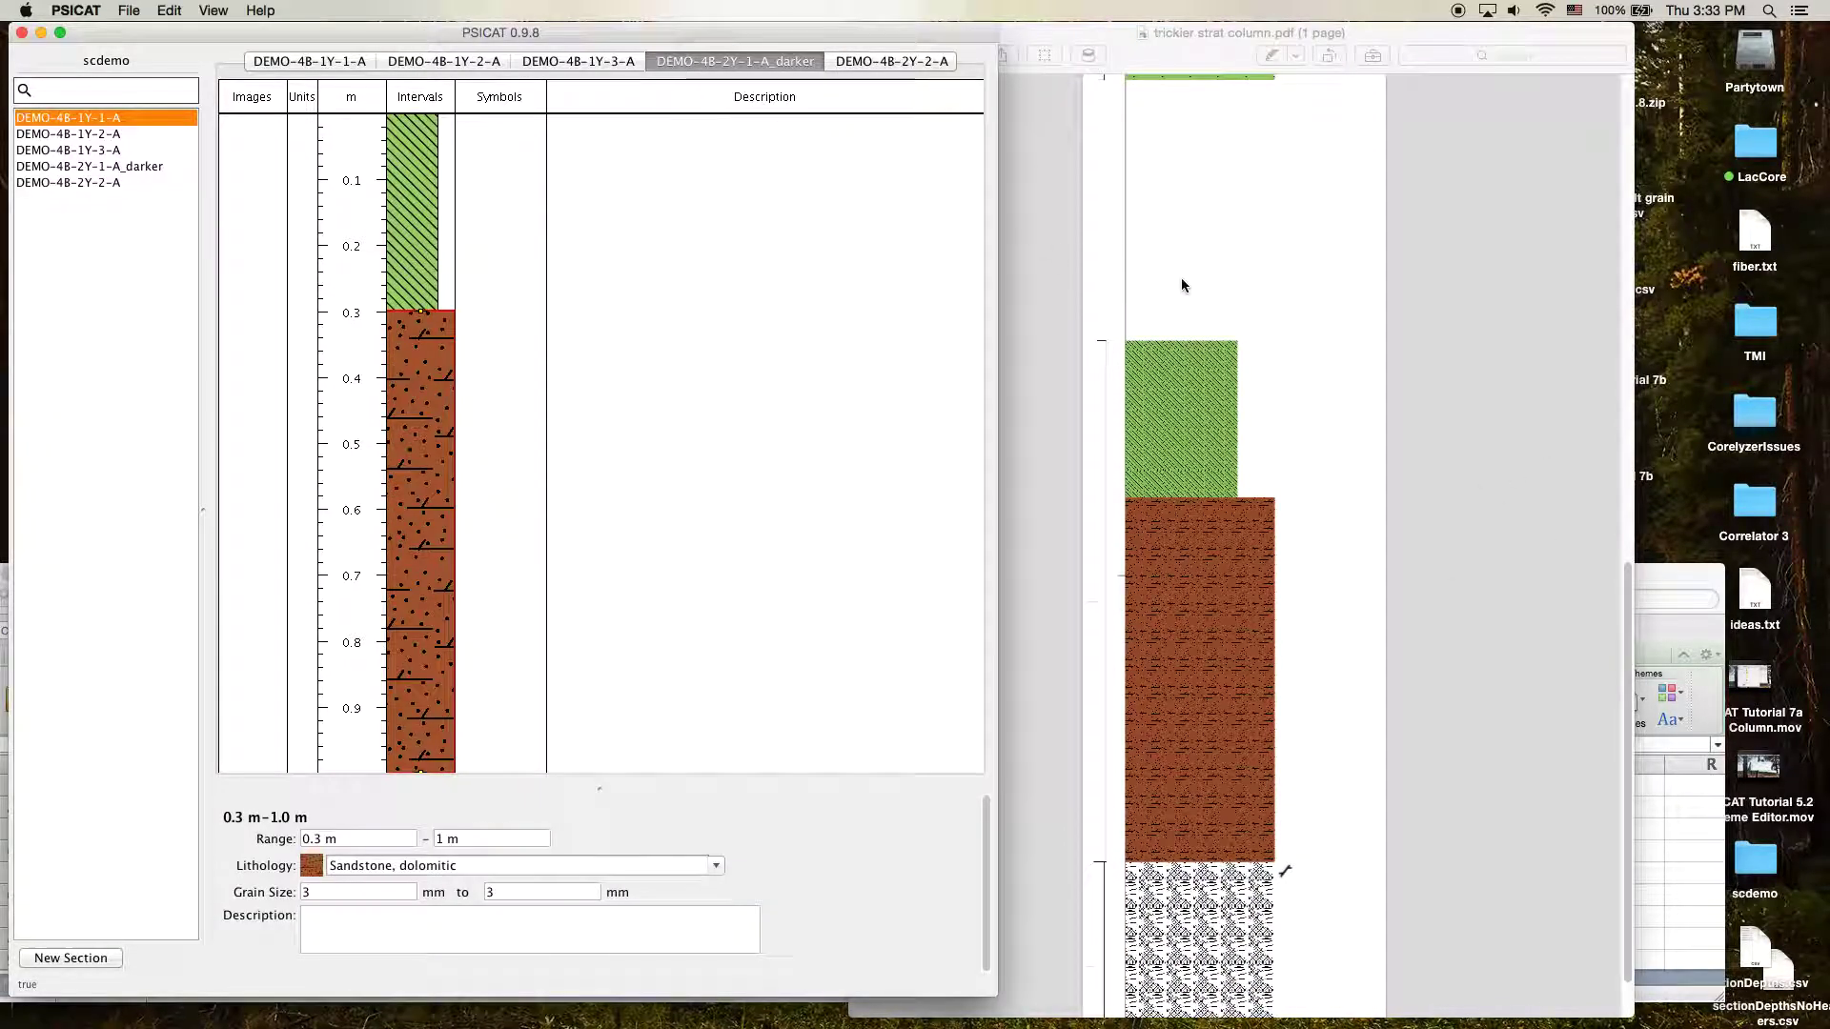
click(408, 233)
click(441, 411)
click(890, 63)
Check the third interval in the Excel table against PSICAT section DEMO-4B-2Y-2-A.
click(1680, 577)
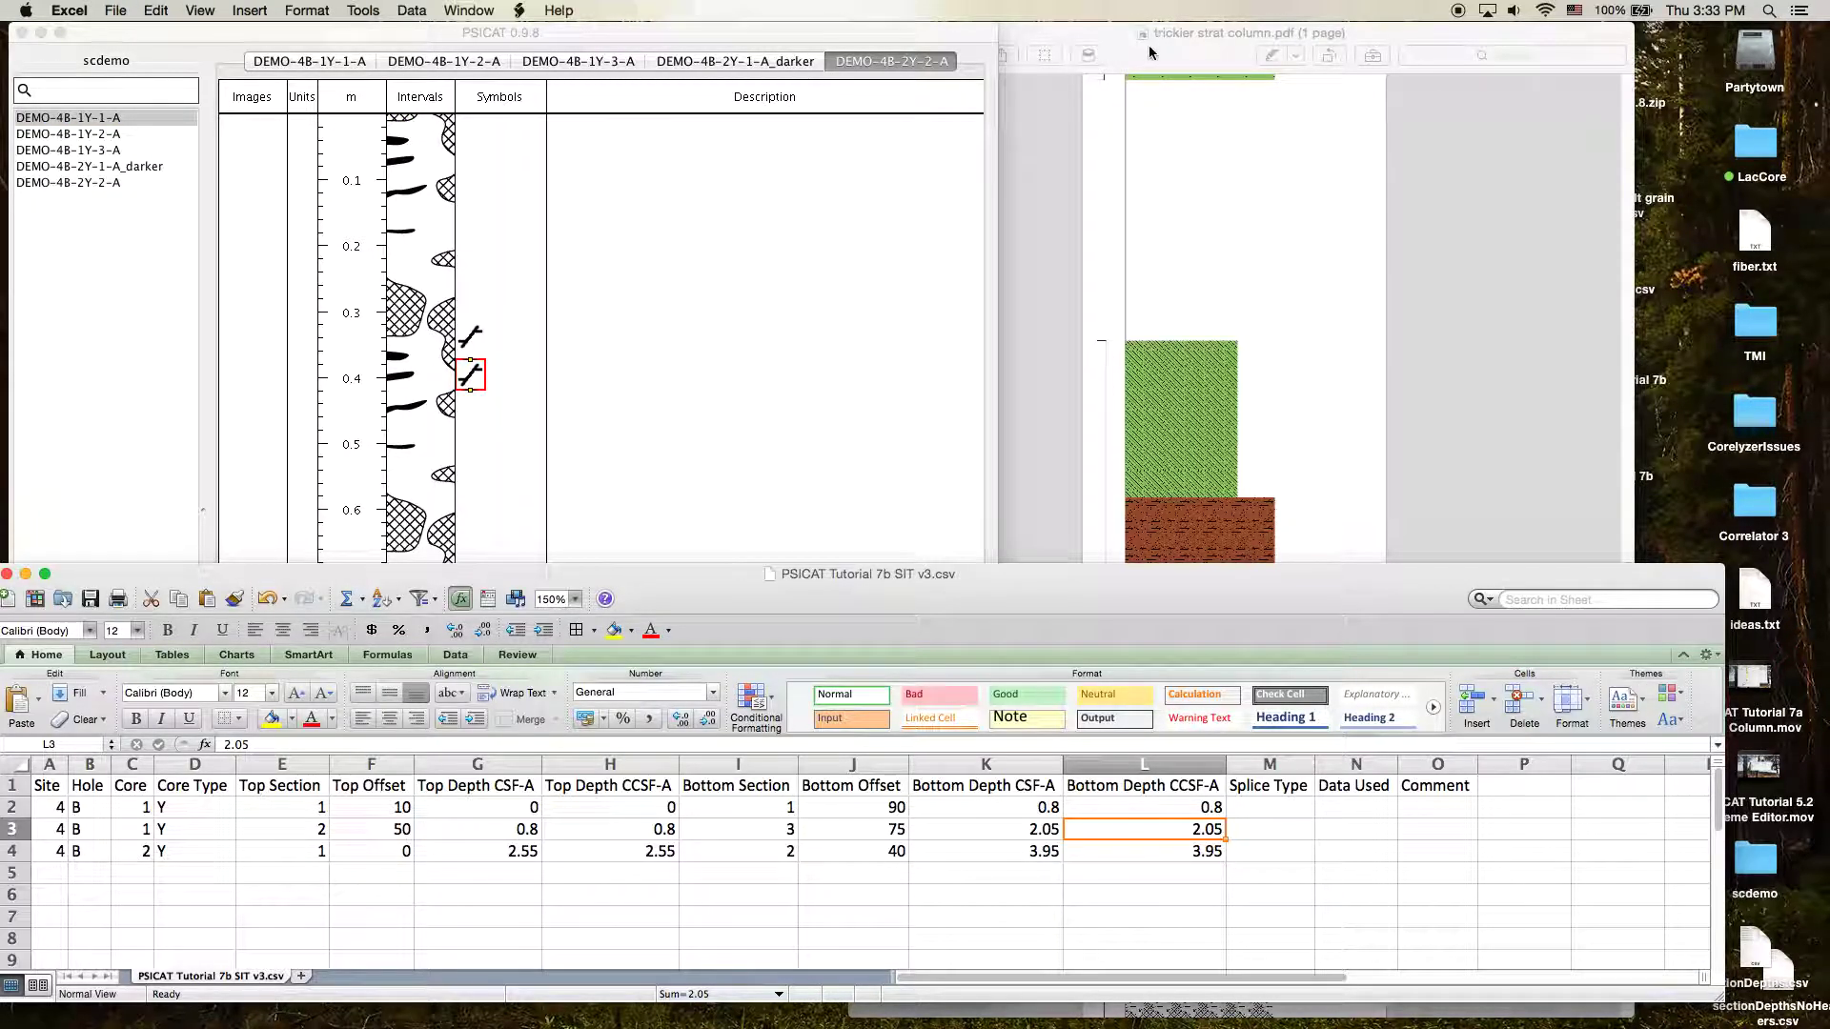
click(962, 394)
click(1335, 610)
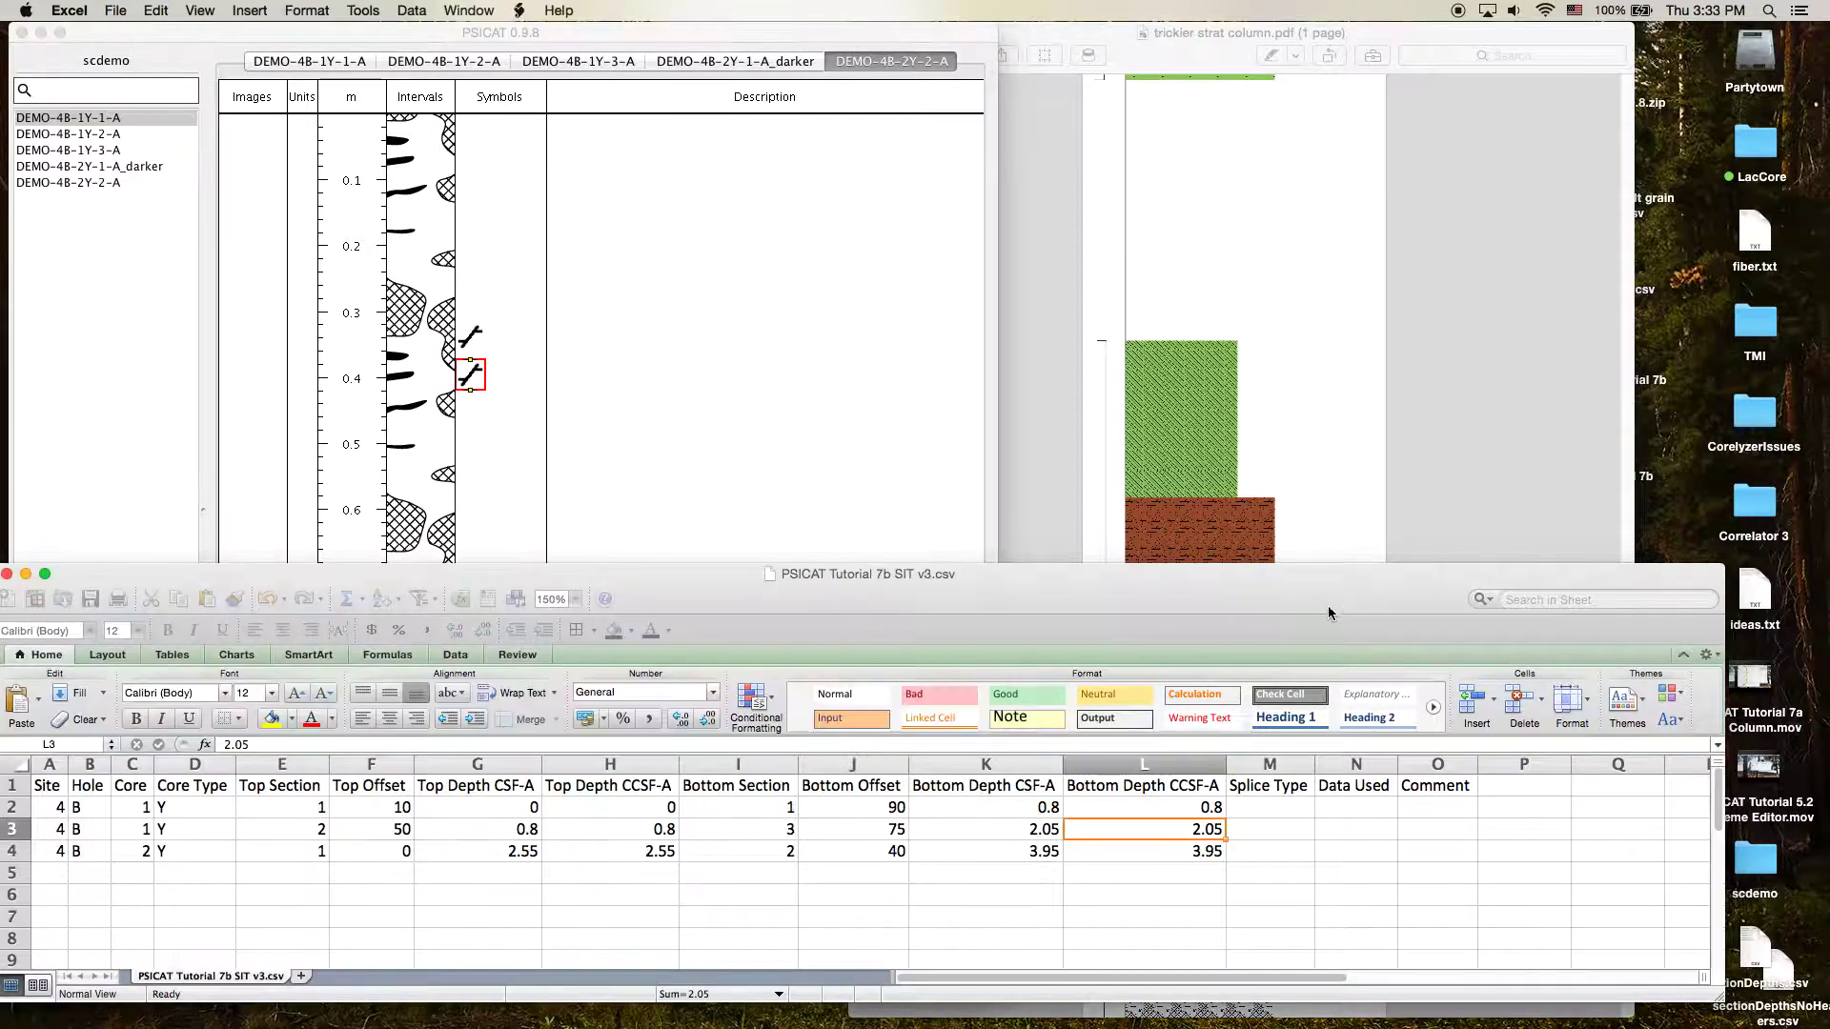
click(742, 55)
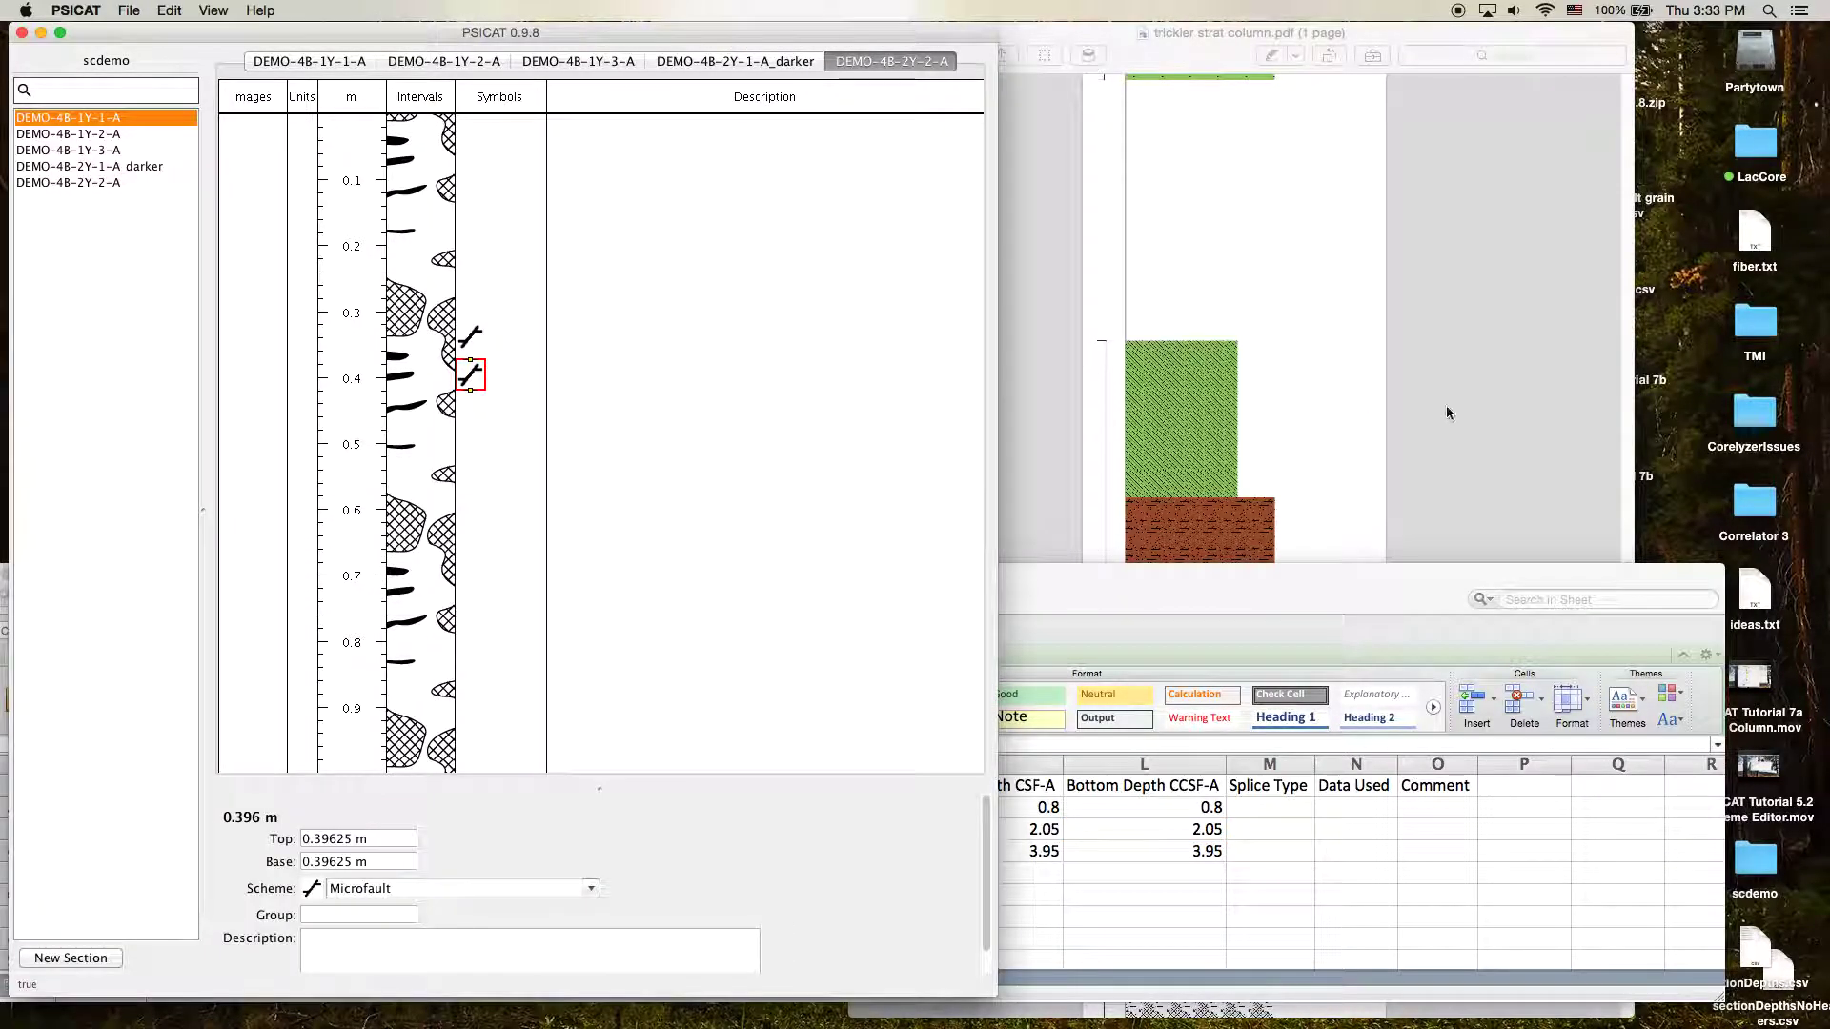
Examine the lowest interval and its microfault symbol up close in the PDF and compare them with PSICAT section DEMO-4B-2Y-2-A.
click(1582, 409)
drag(1622, 578, 1588, 781)
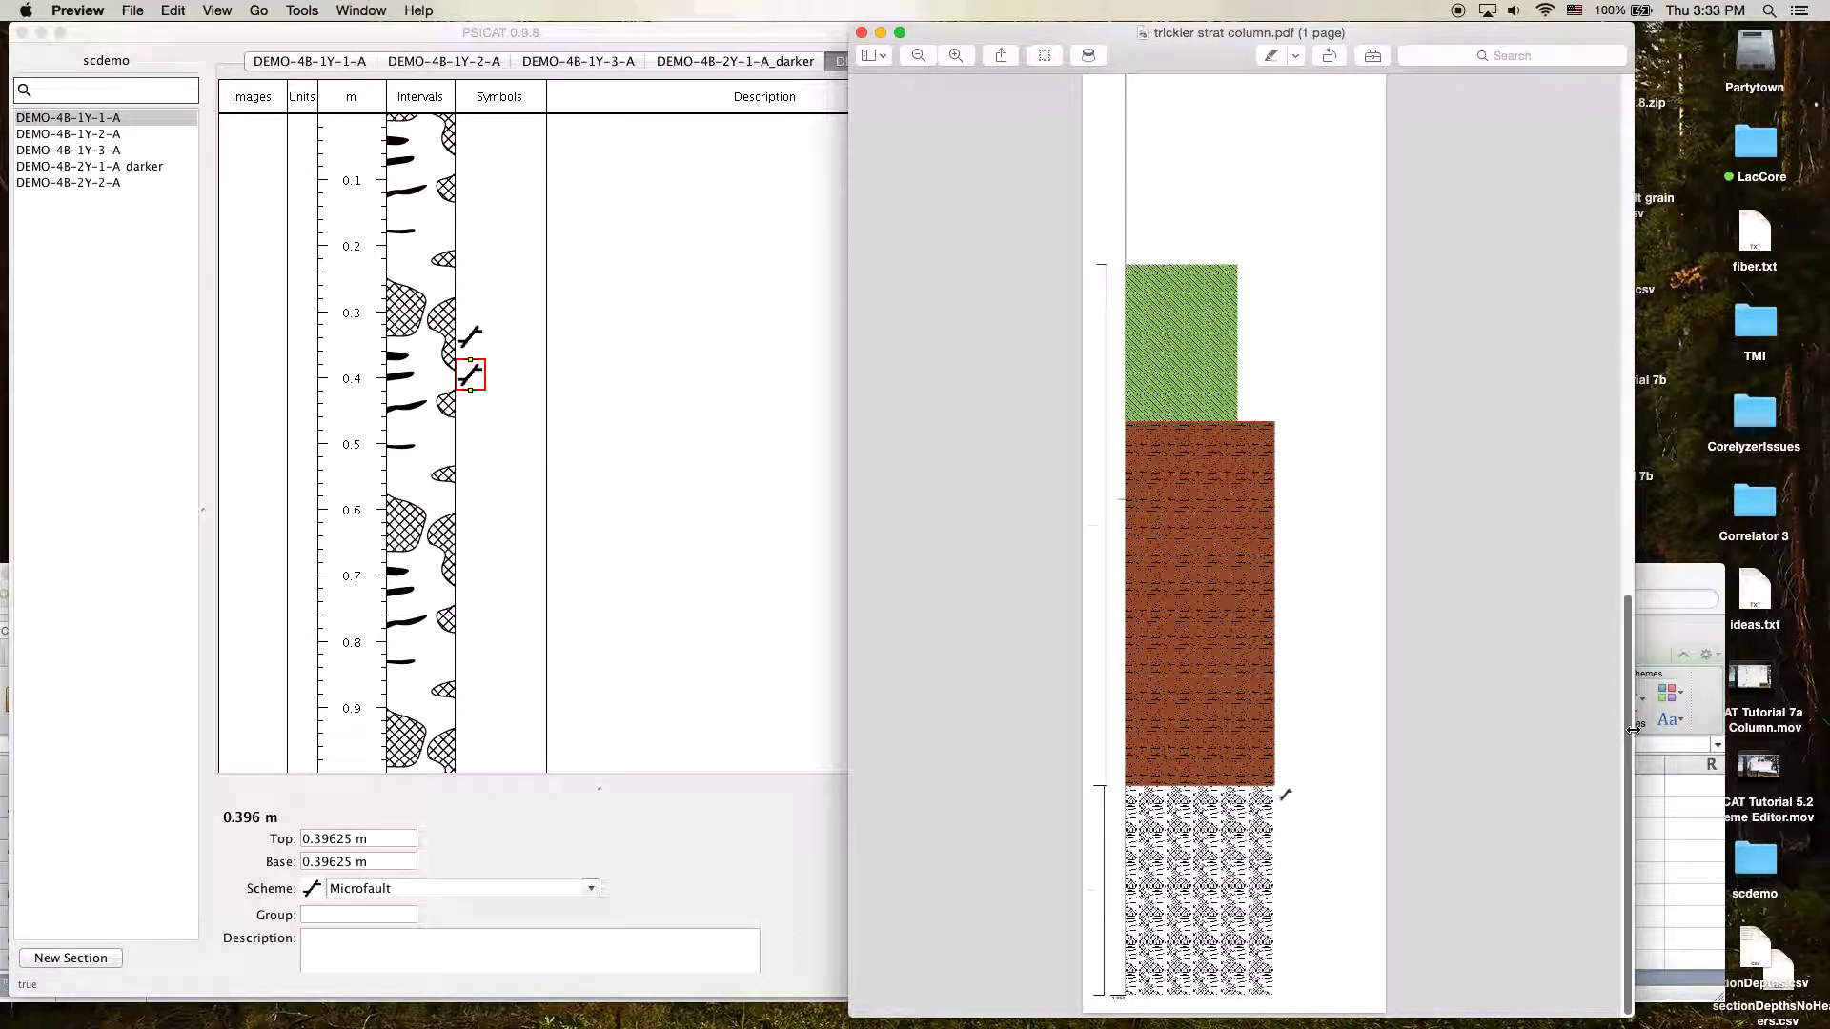
click(956, 55)
scroll(1374, 794, down, 5)
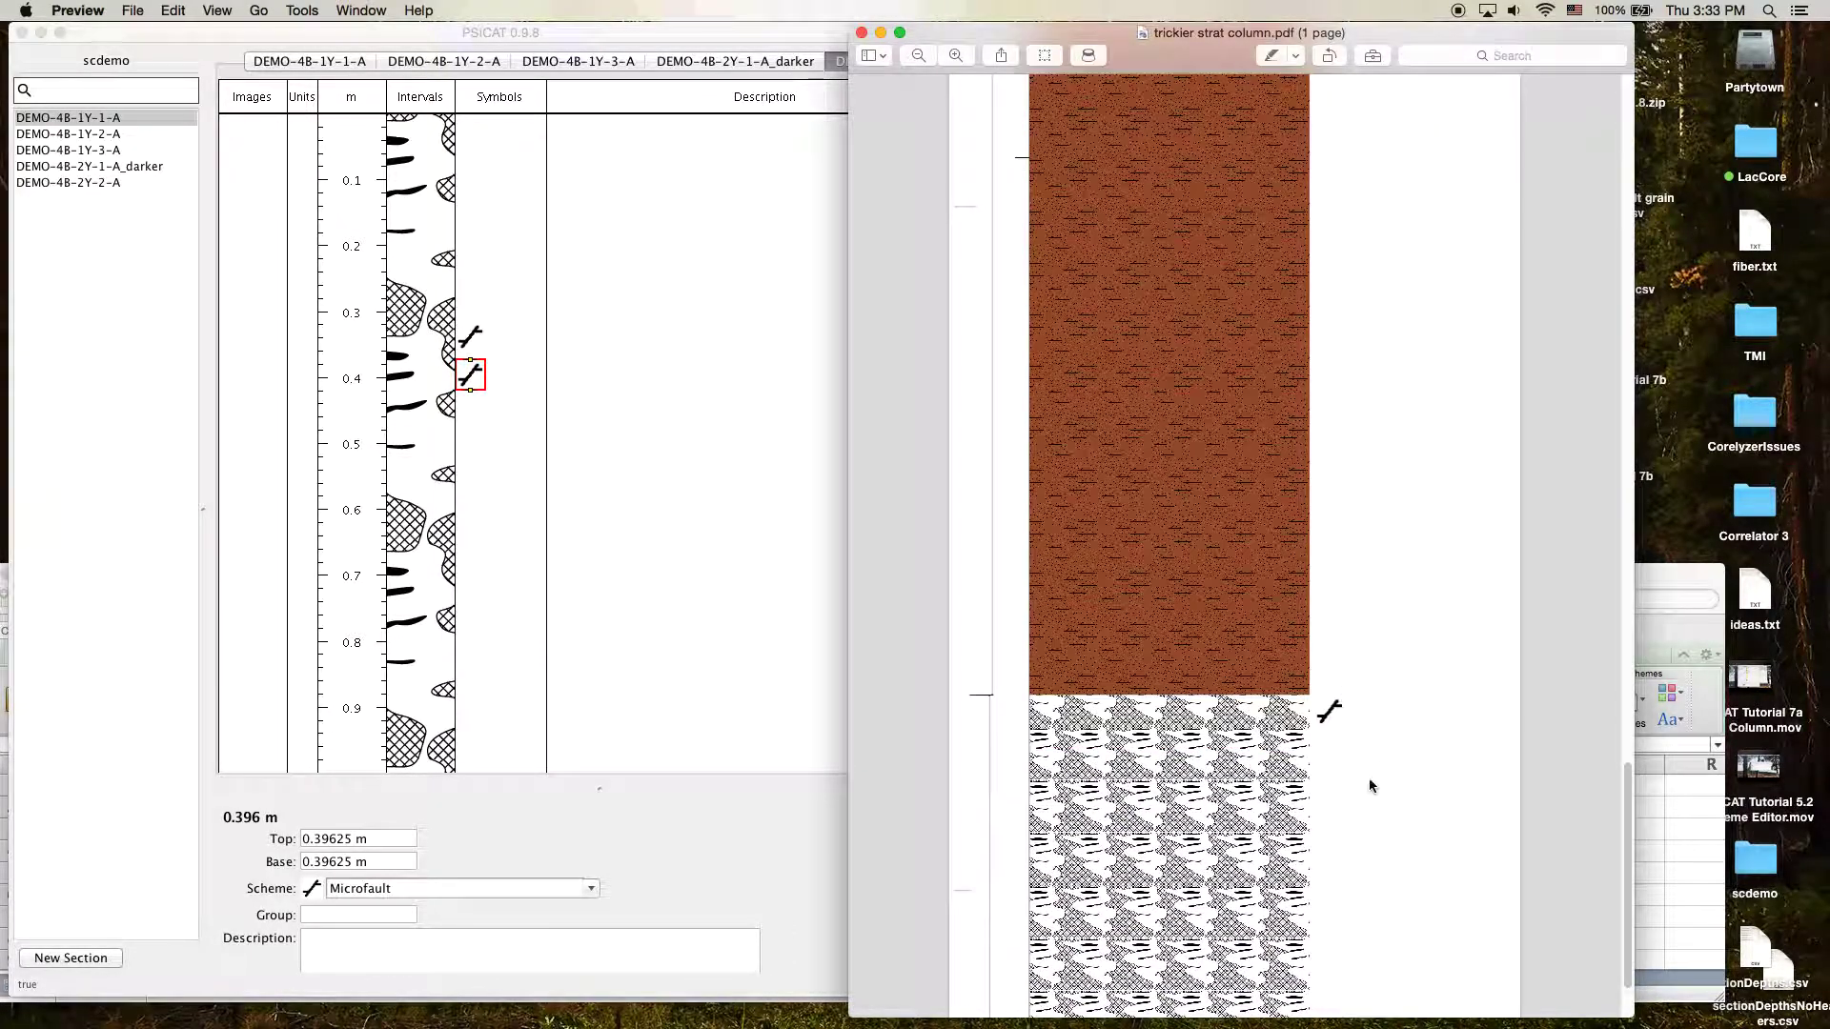
scroll(1334, 720, down, 1)
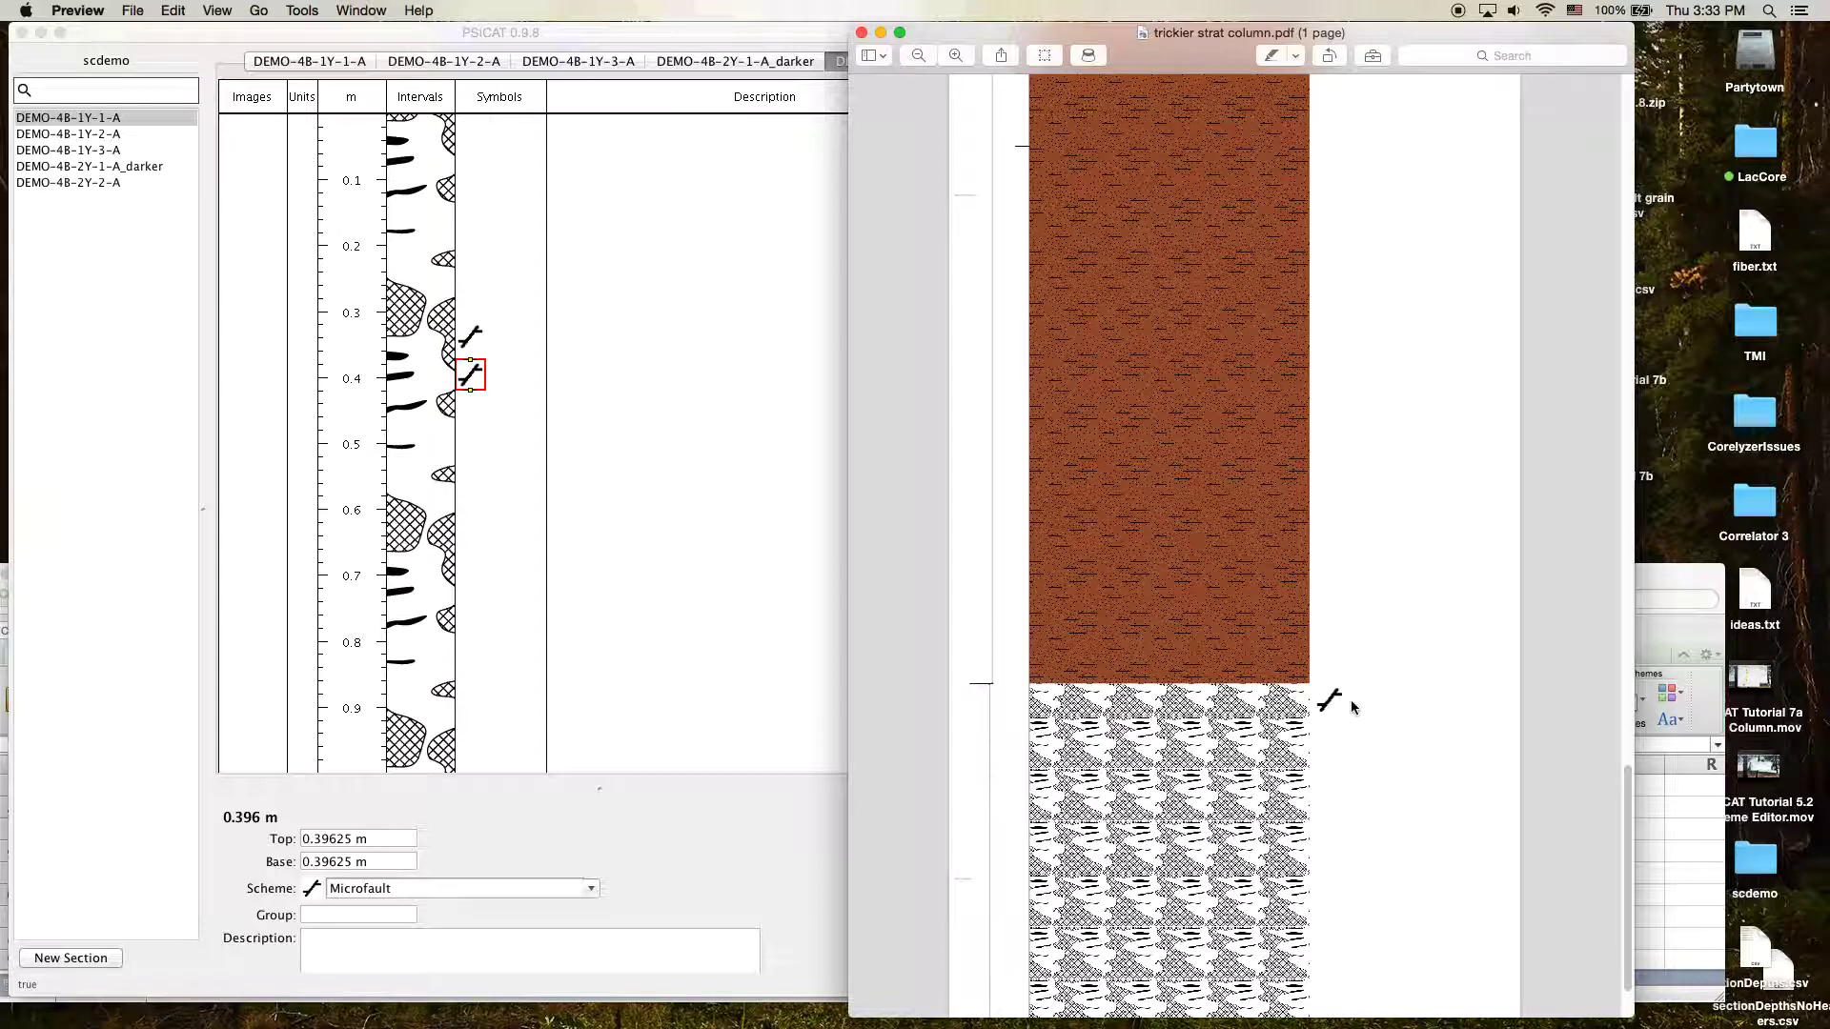
click(610, 34)
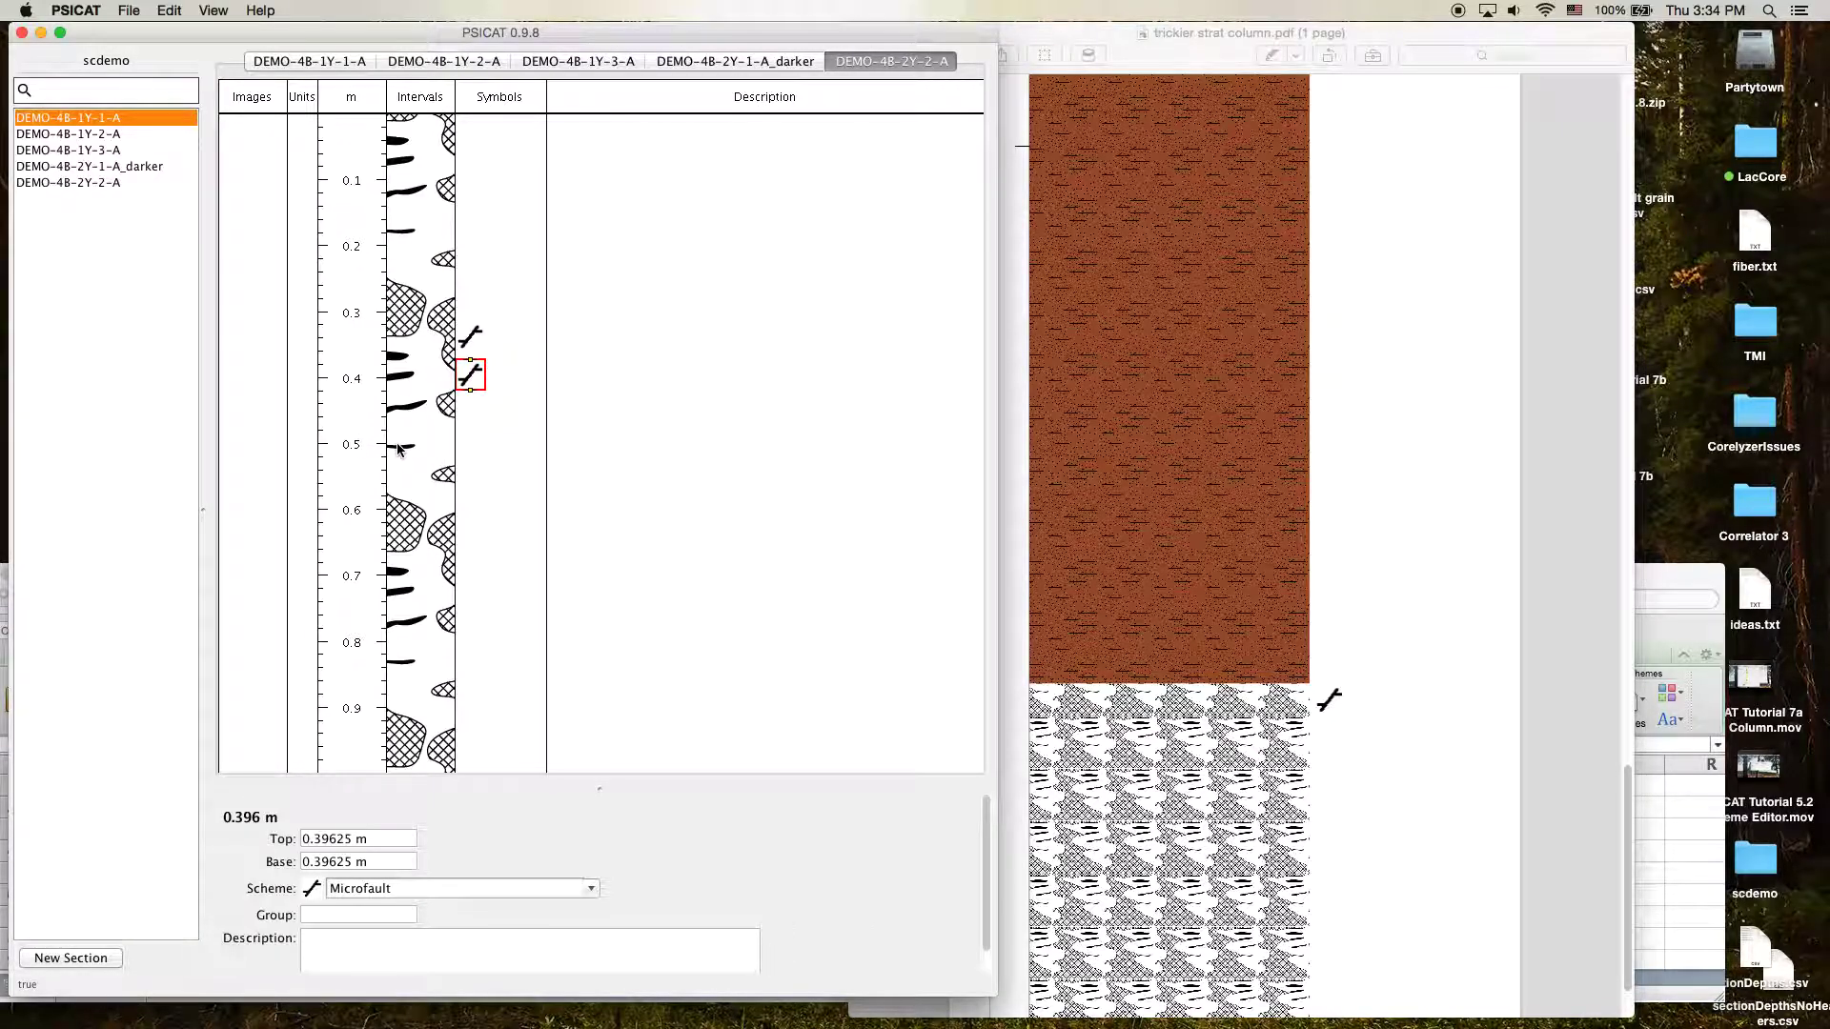
drag(600, 33, 604, 33)
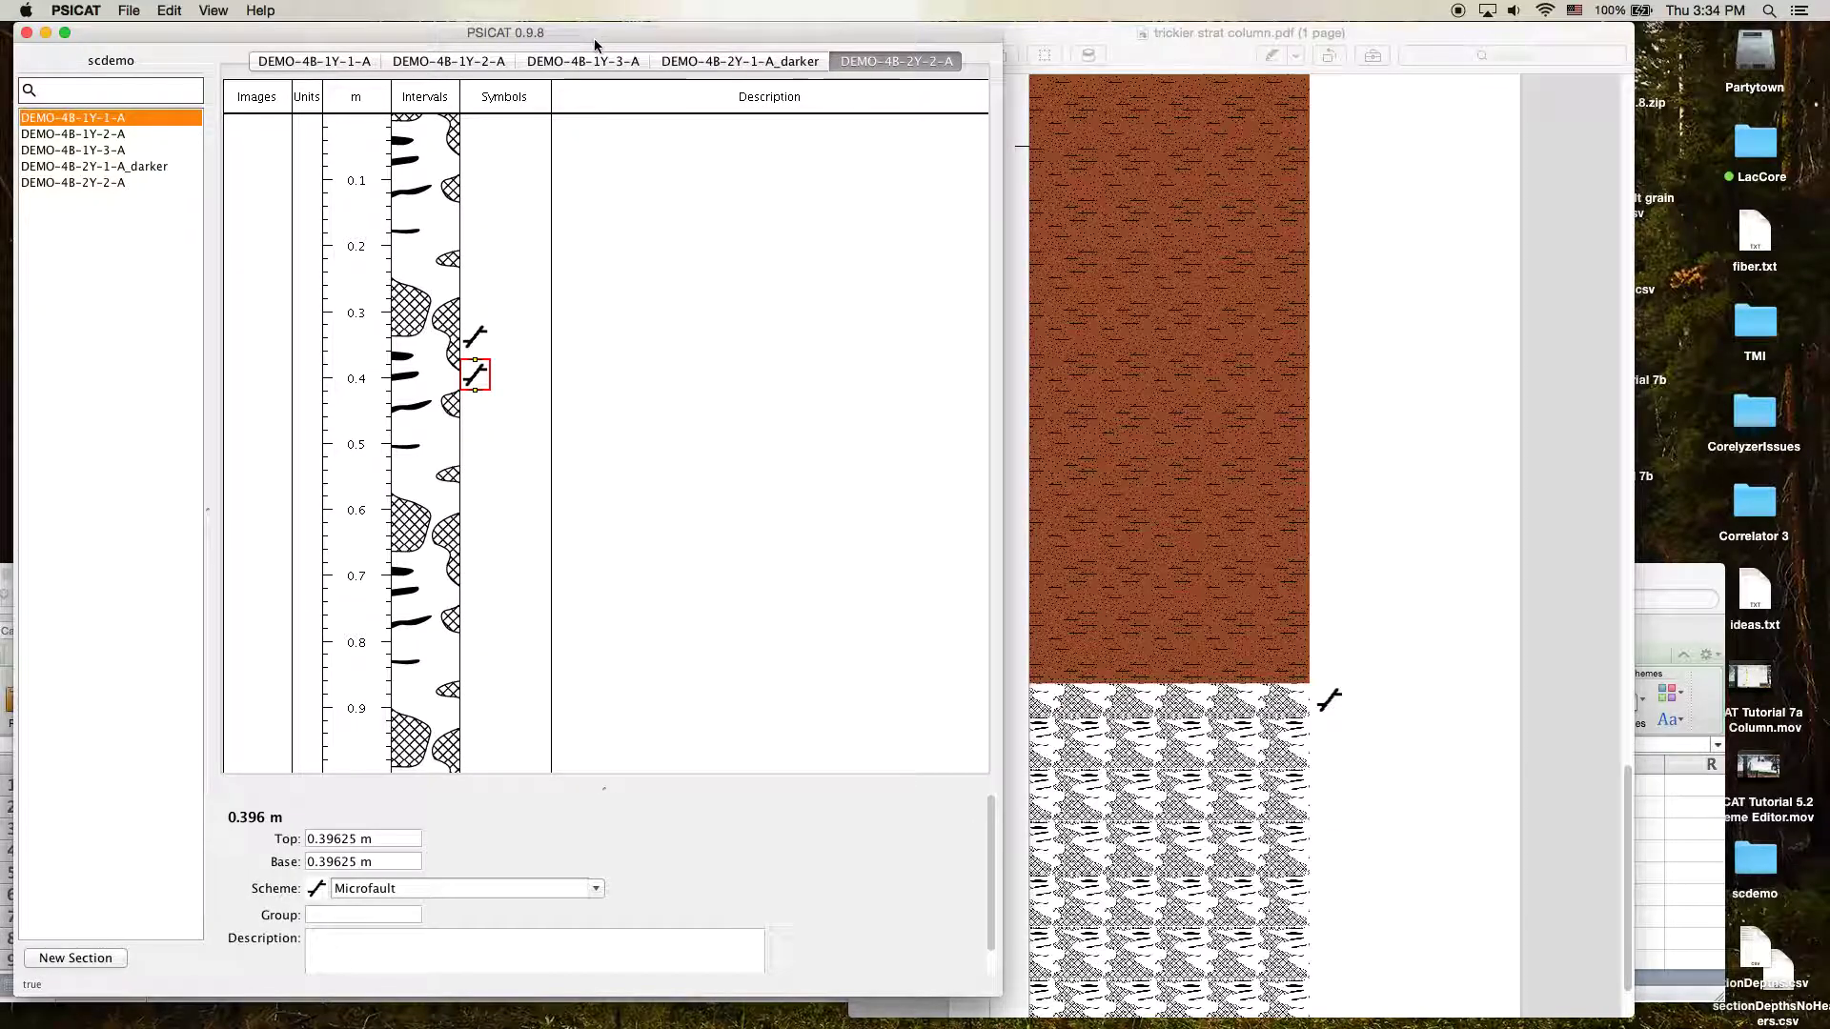
Switch to Excel and raise and enlarge the PSICAT Tutorial 7b SIT v3.csv window to show more rows.
key(super+Tab)
key(super+Tab)
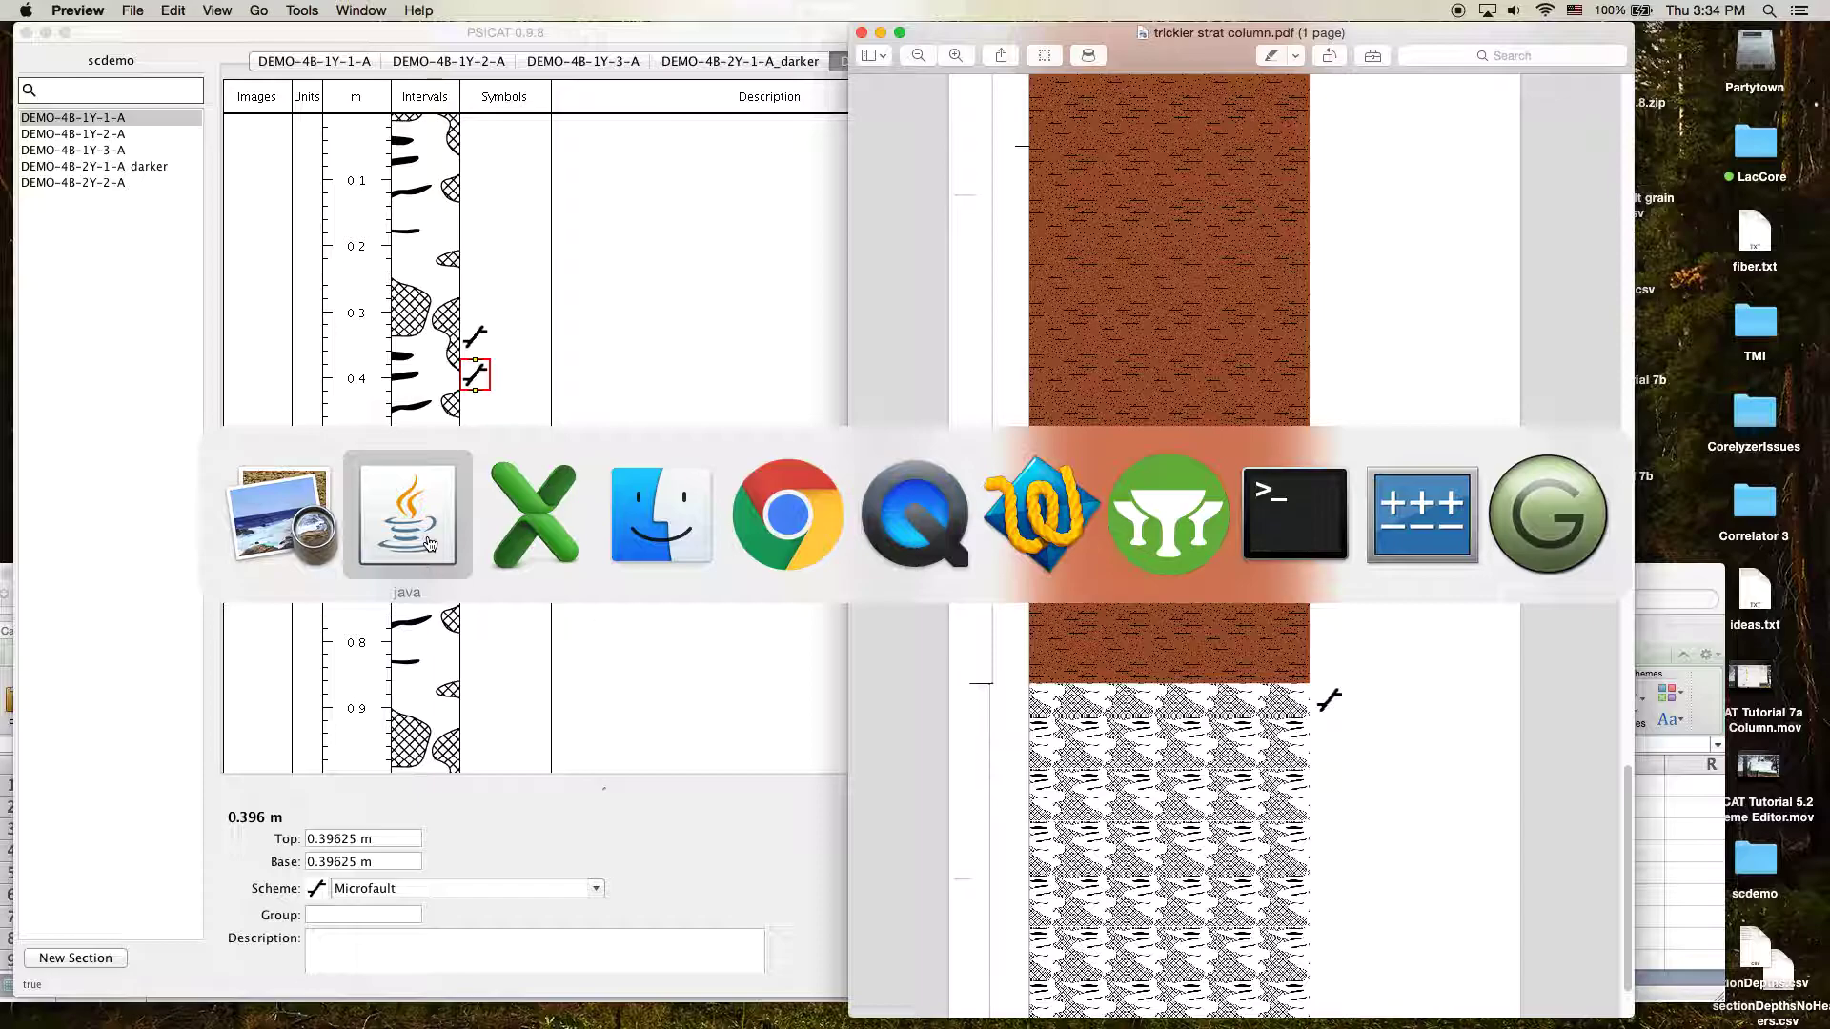
key(super+Tab)
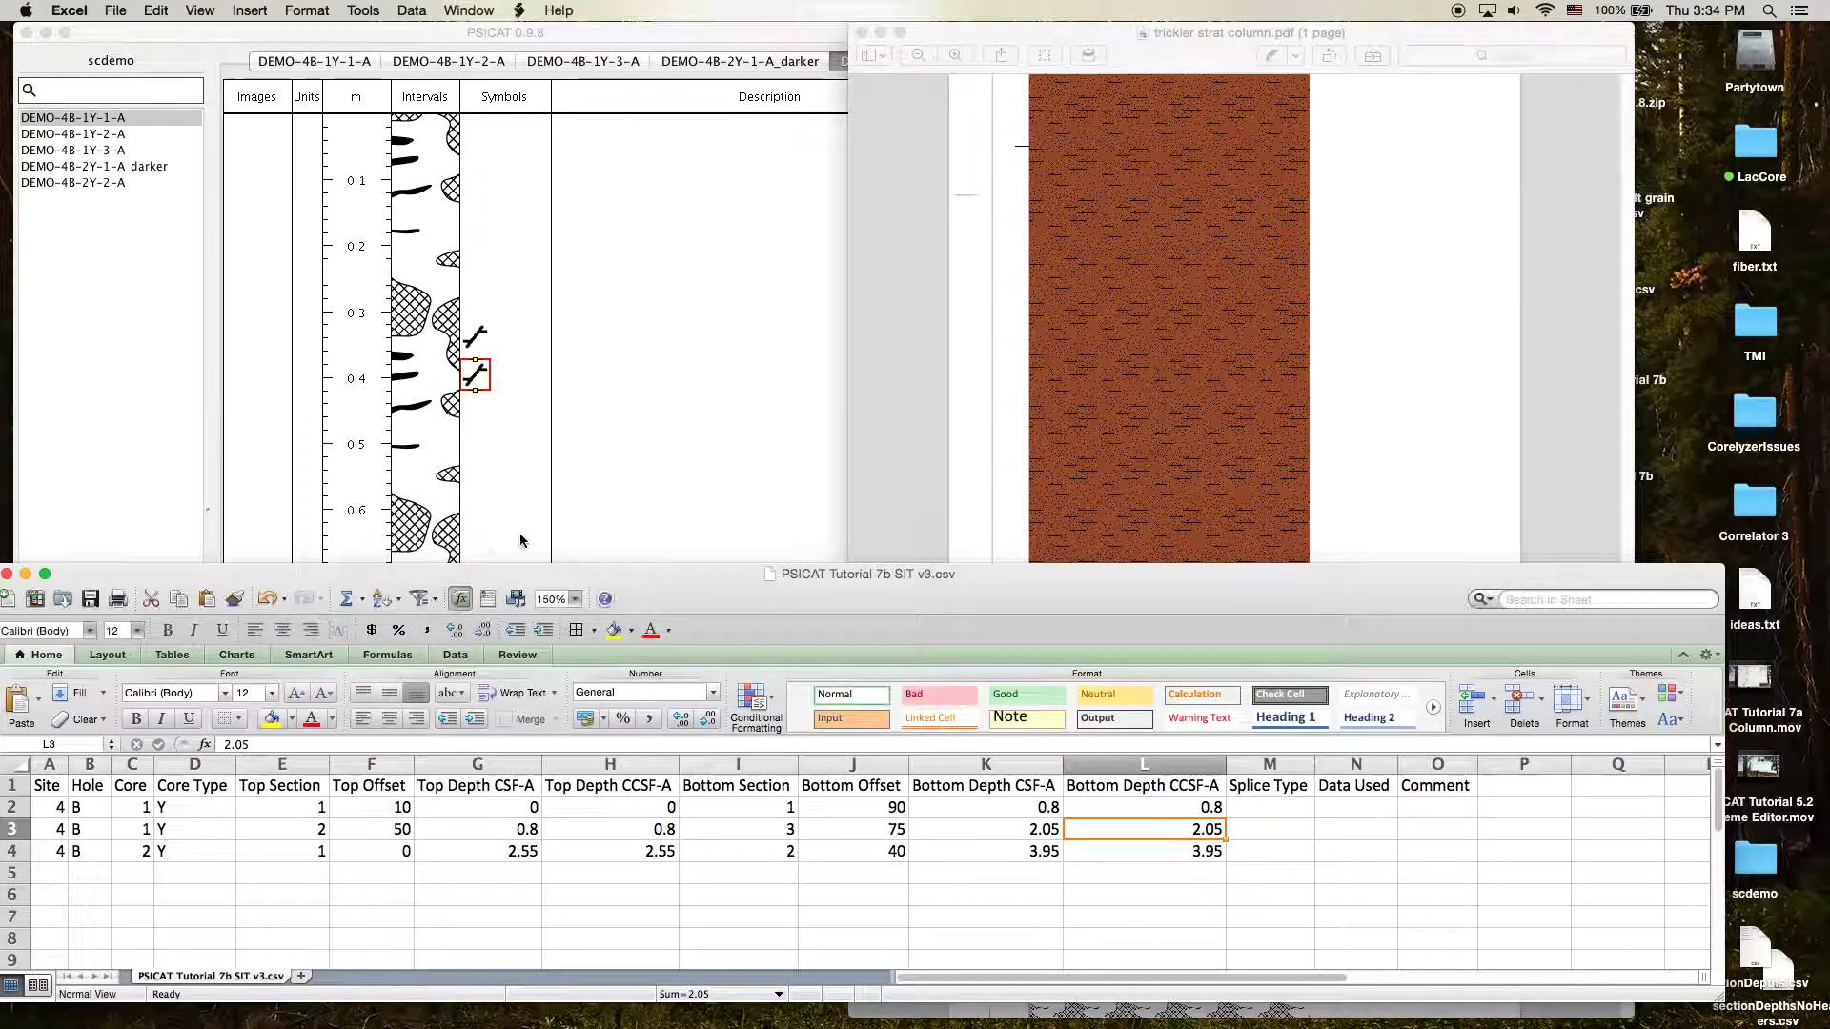
drag(988, 573, 1021, 421)
drag(1750, 841, 1750, 959)
mouse_move(1351, 452)
mouse_down()
mouse_move(1373, 500)
mouse_move(1350, 469)
mouse_up()
drag(1059, 462, 1096, 469)
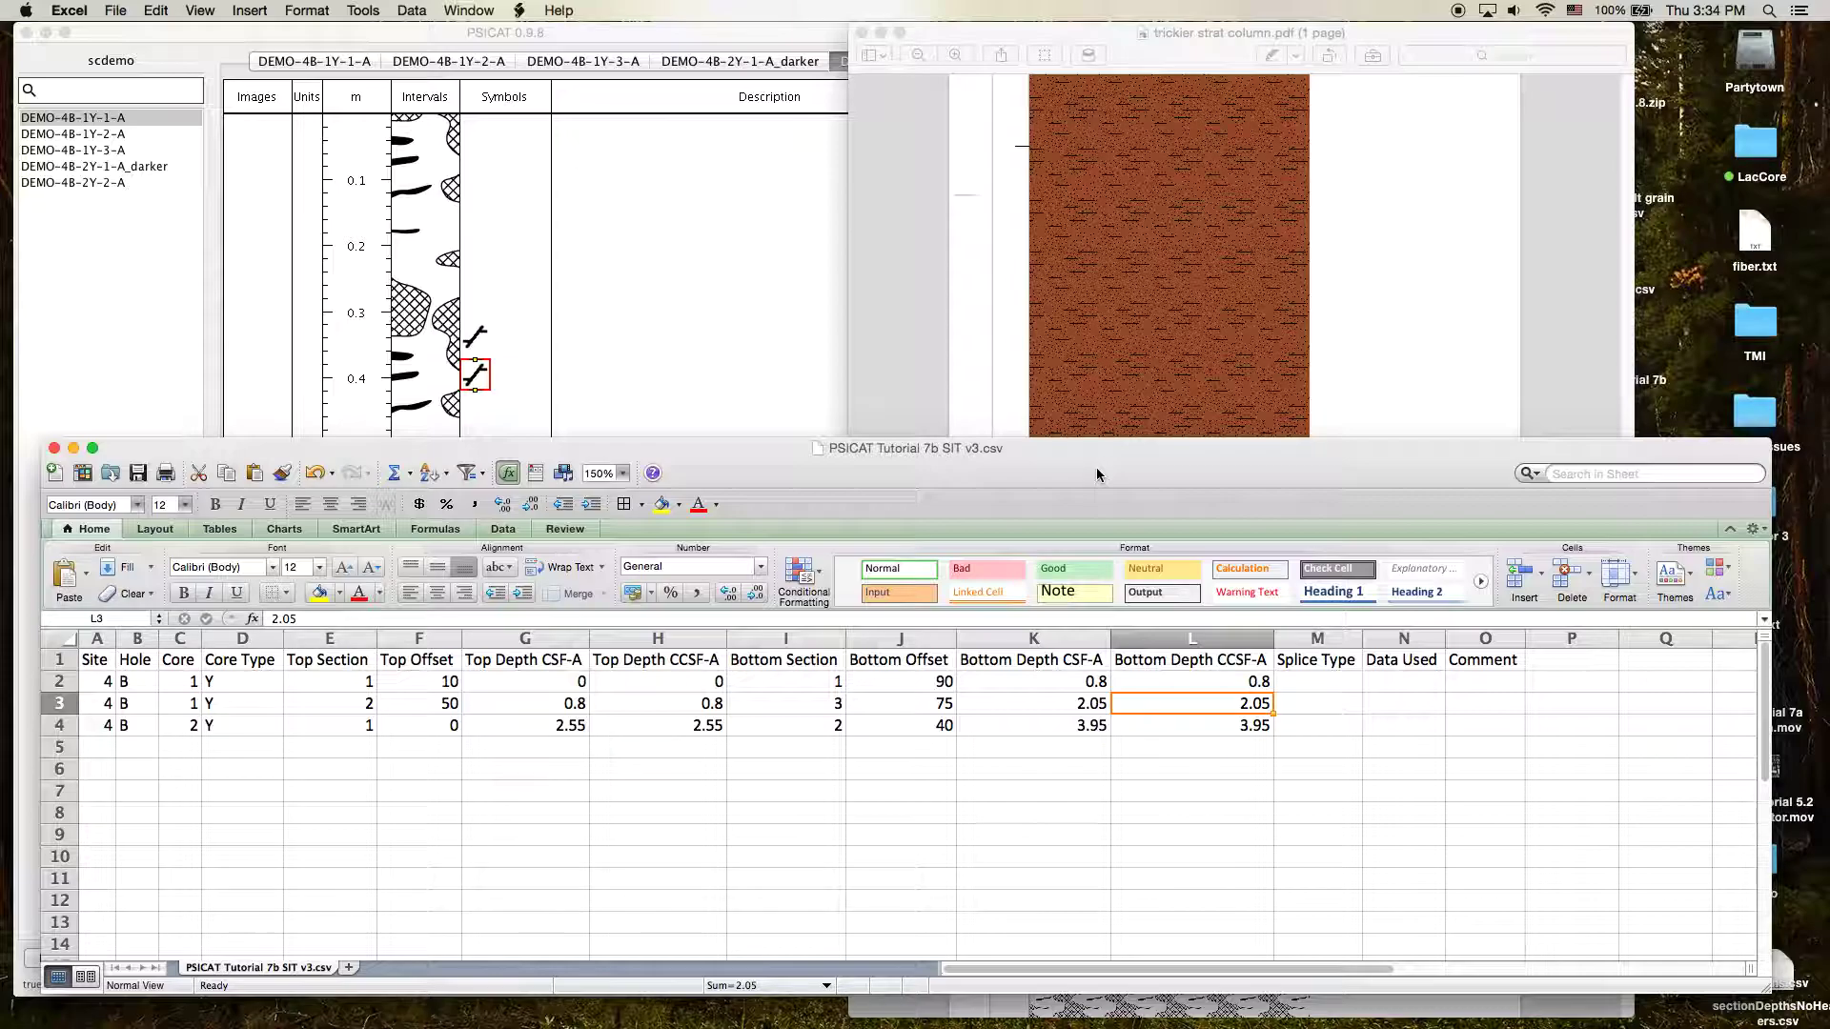
drag(1096, 474, 1105, 476)
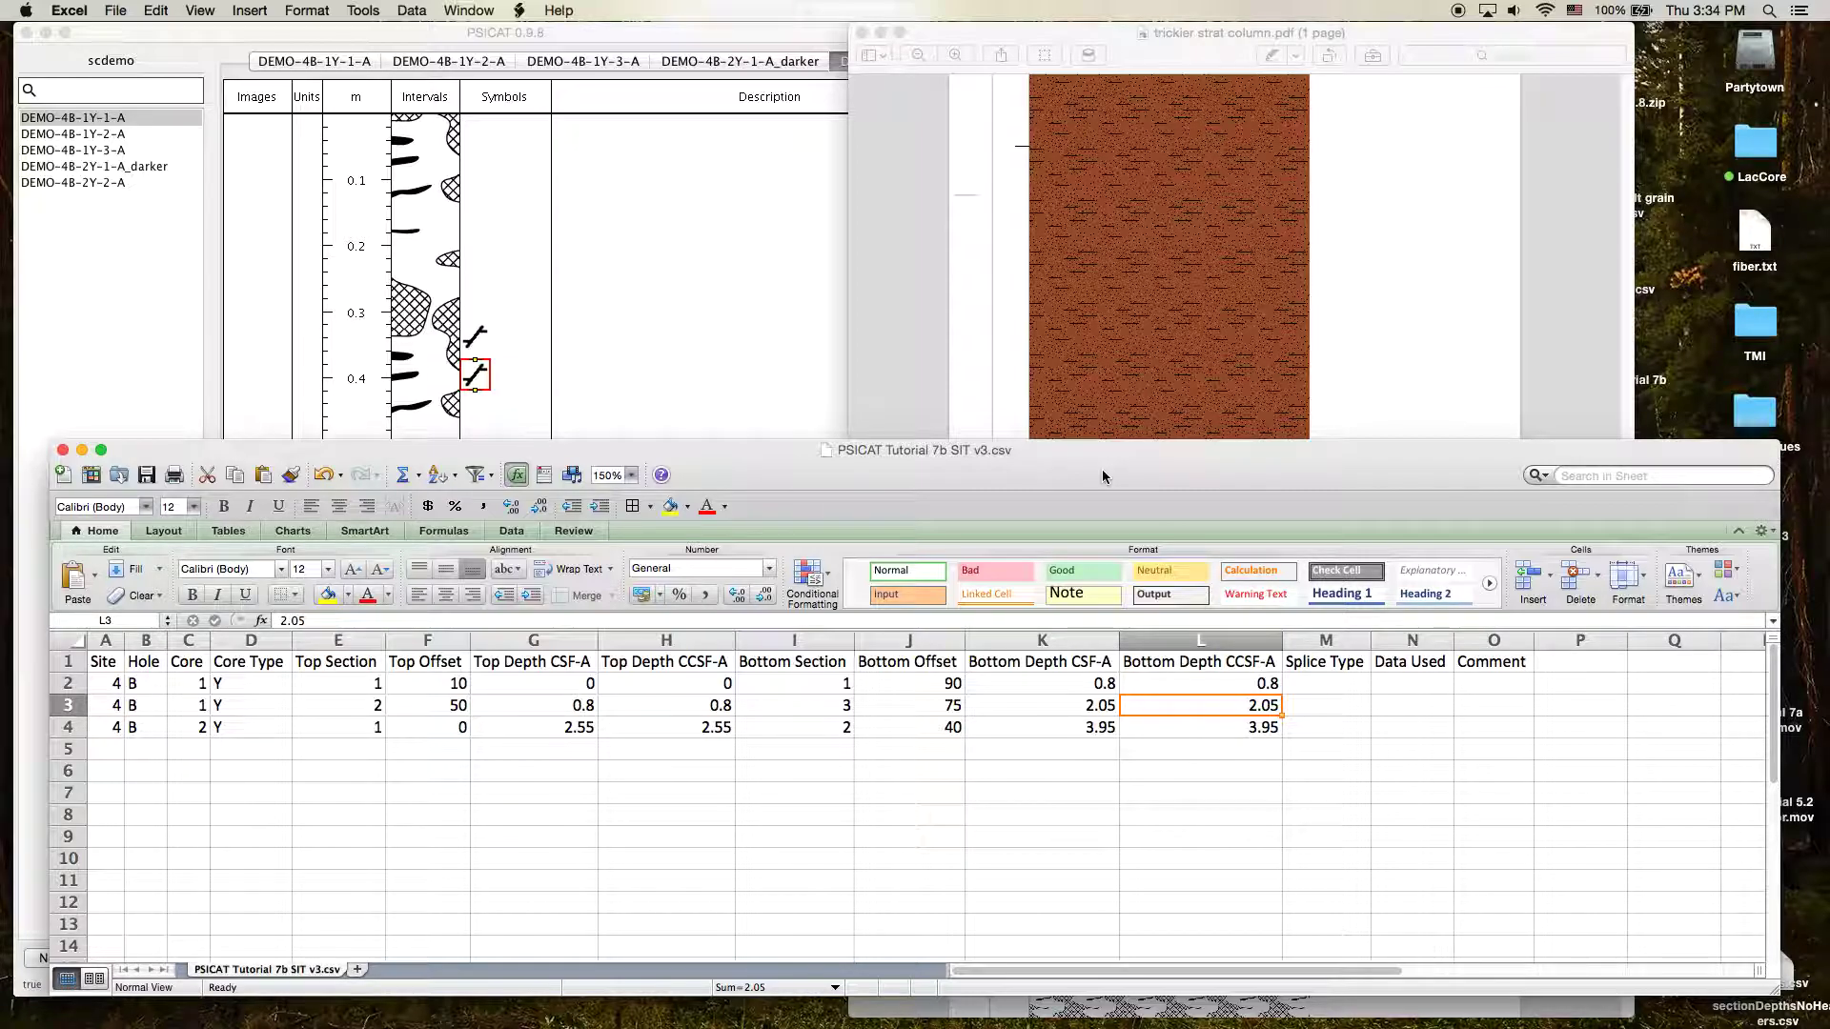
drag(1106, 467, 1110, 454)
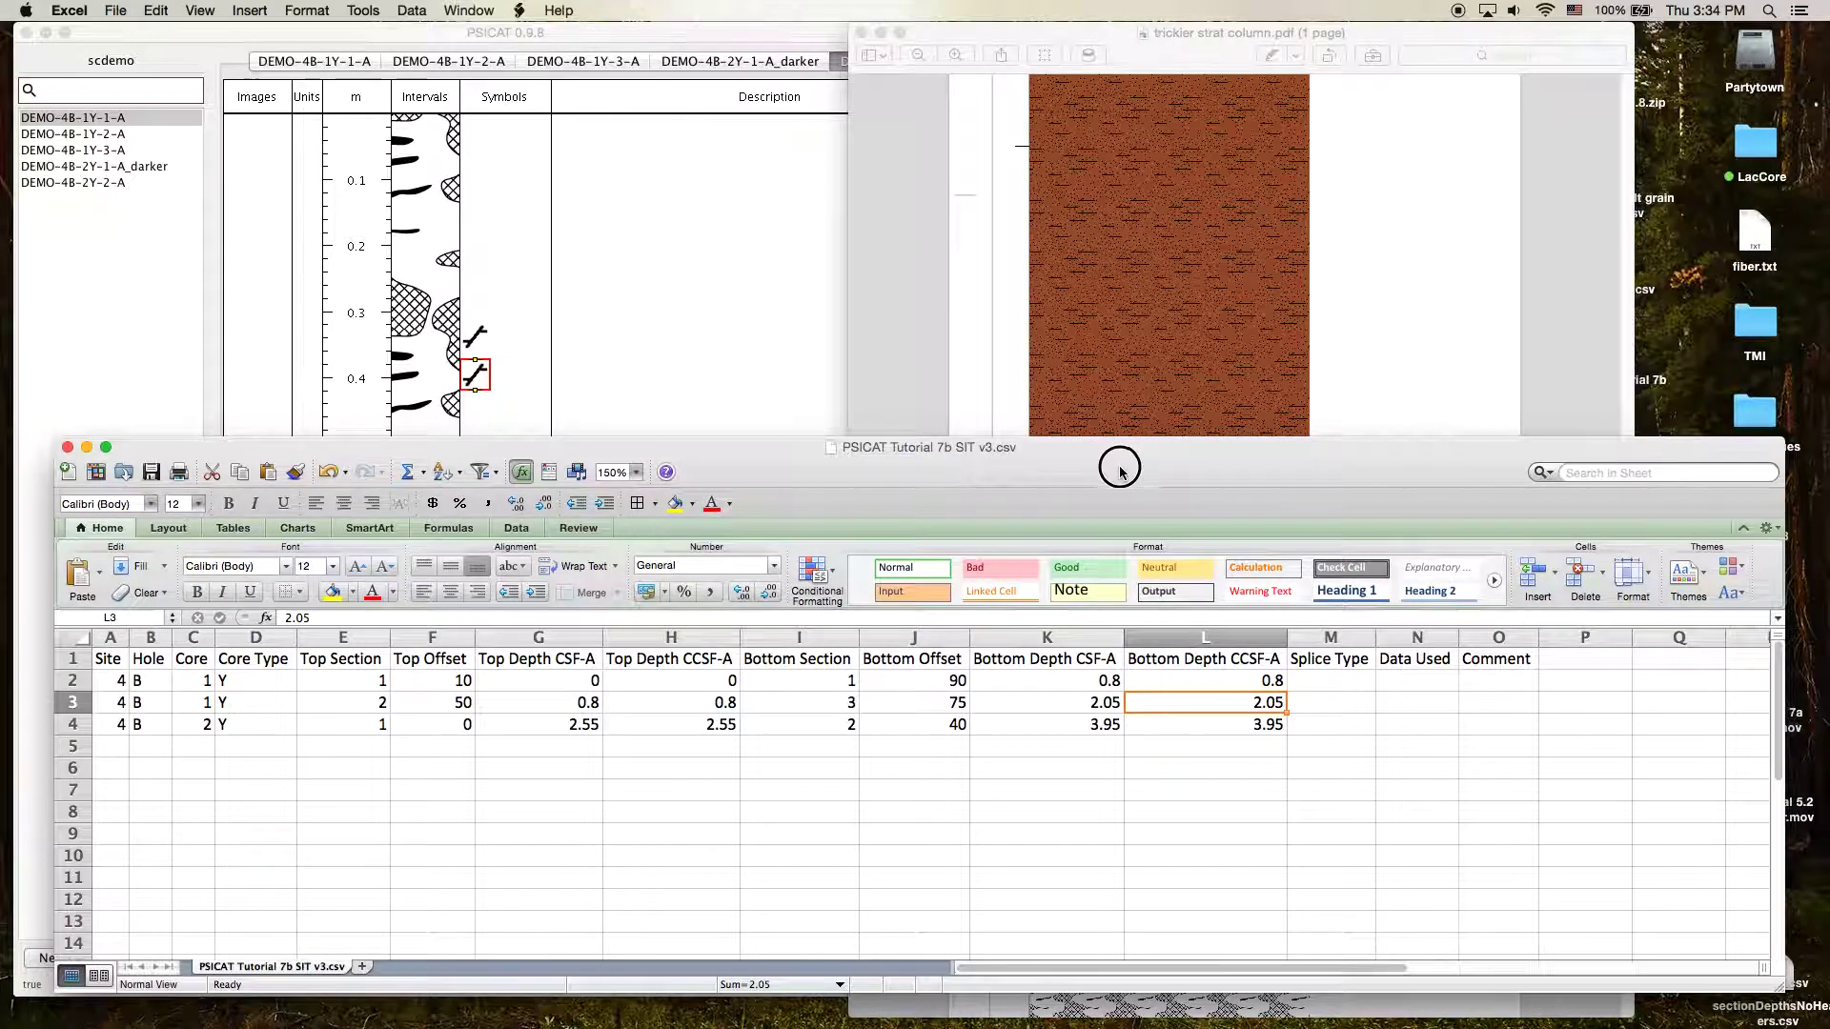